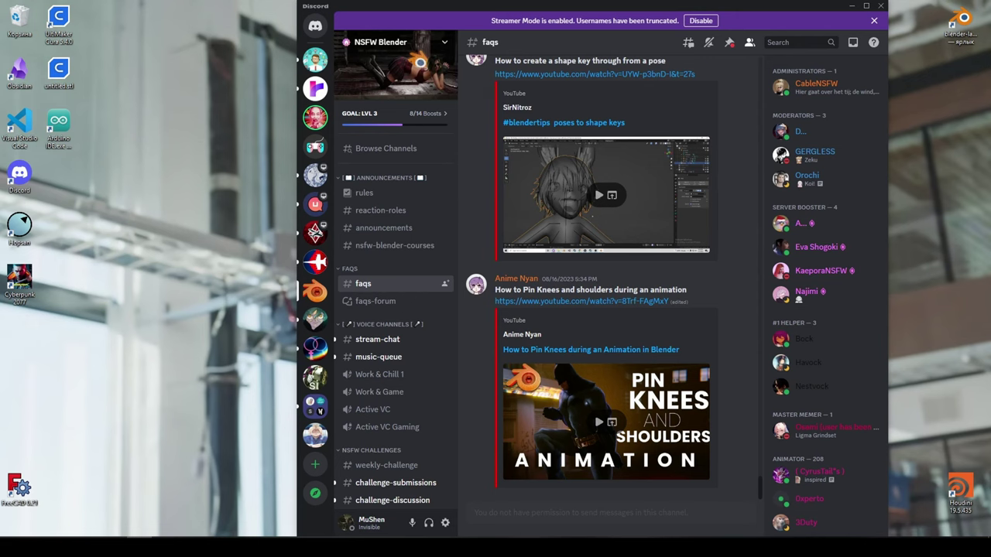
drag(718, 9, 990, 29)
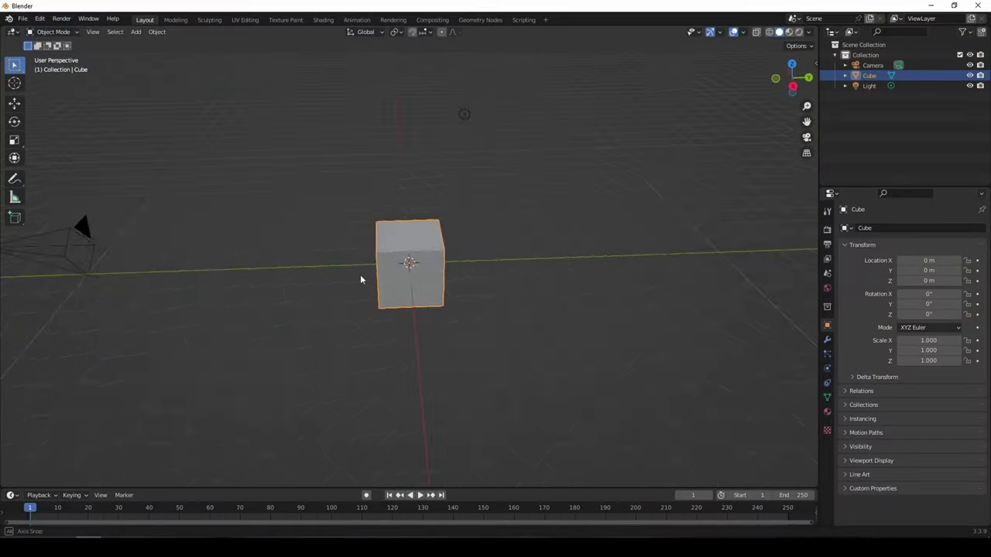
Step: Delete the default camera, cube and light from the scene
mouse_move(360, 274)
middle_down()
mouse_move(297, 293)
mouse_move(364, 270)
middle_up()
key(Delete)
key(shift+a)
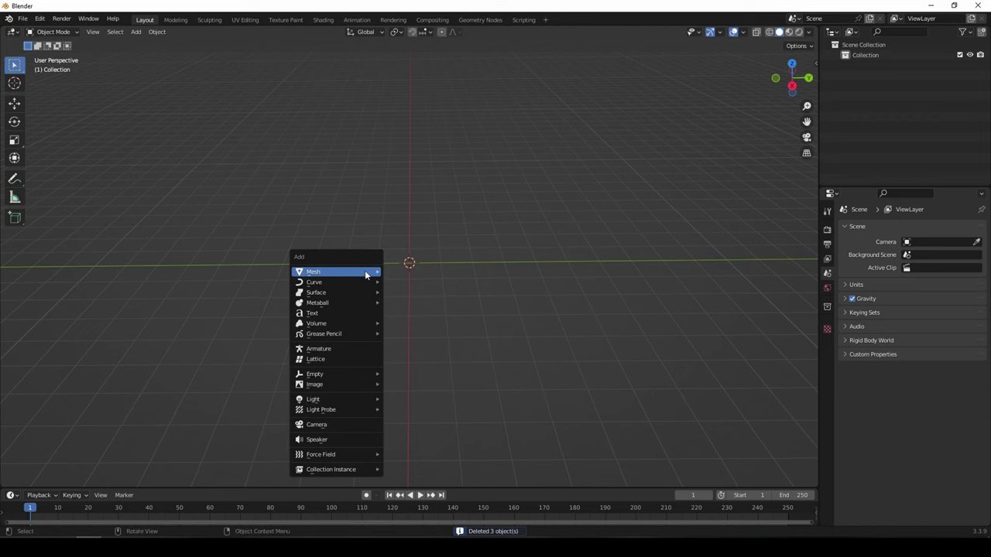
mouse_move(364, 270)
click(406, 293)
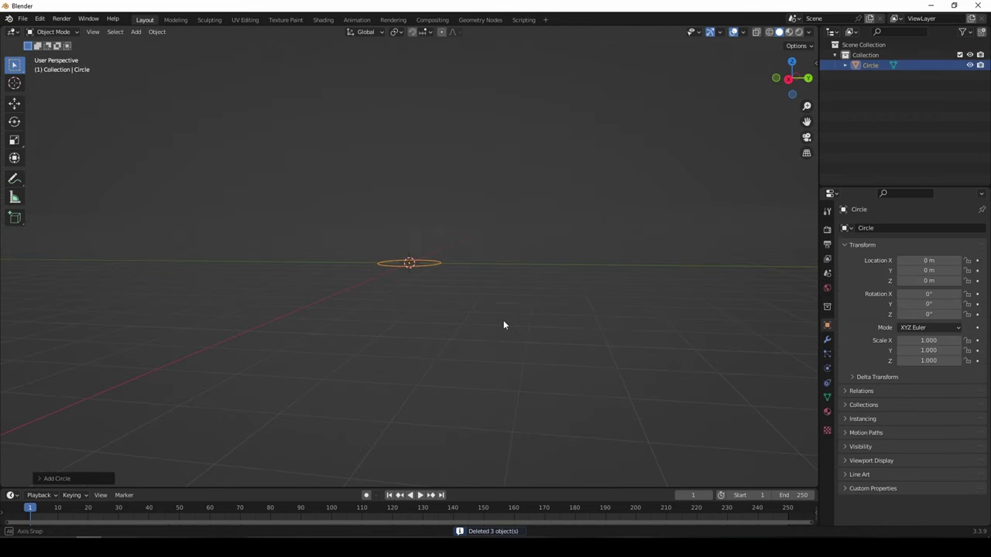
middle_drag(503, 325, 552, 360)
key(Delete)
Step: Add an icosphere and, in the right orthographic view, move it to Y 7 m, Z 6 m
key(shift+a)
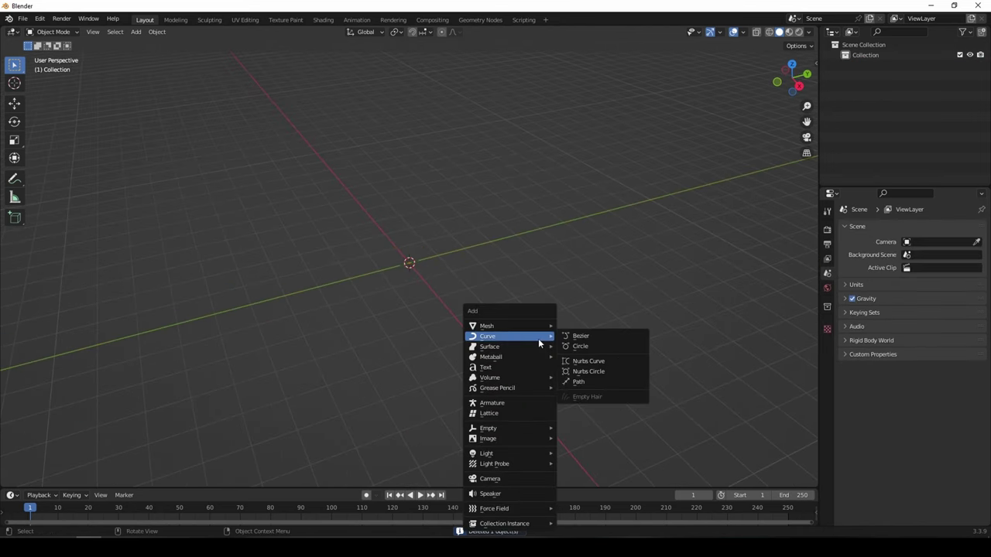
click(593, 368)
key(KP_3)
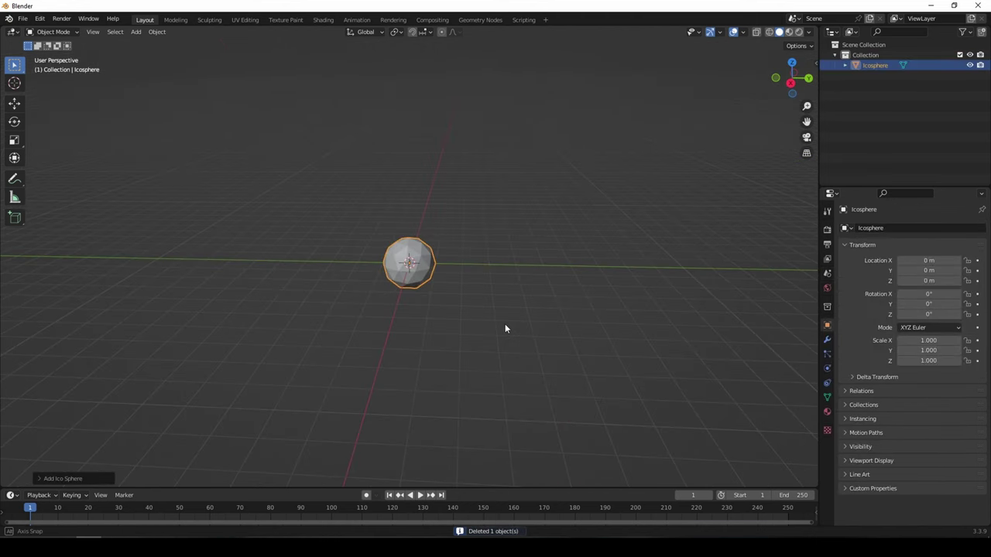
key(g)
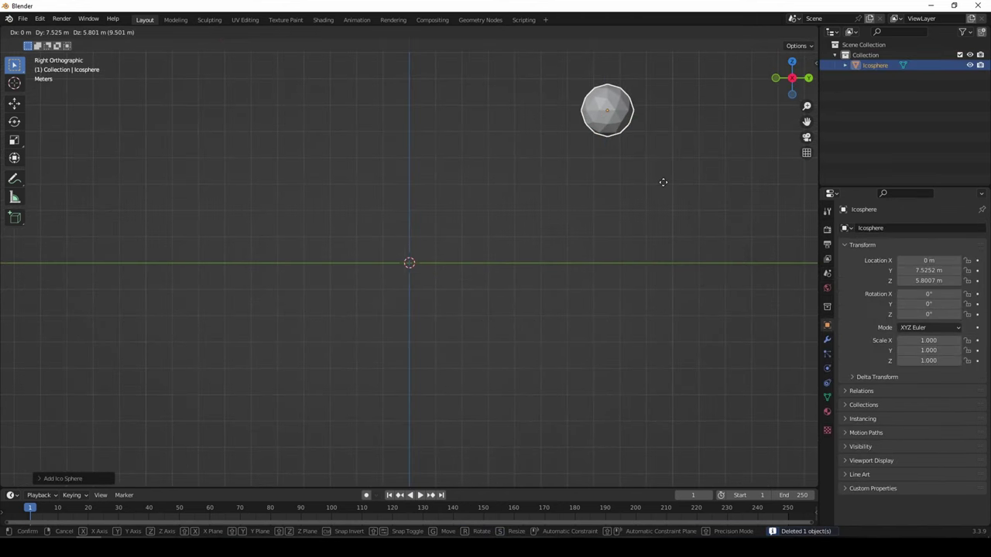
click(654, 180)
shift+middle_drag(645, 237, 636, 302)
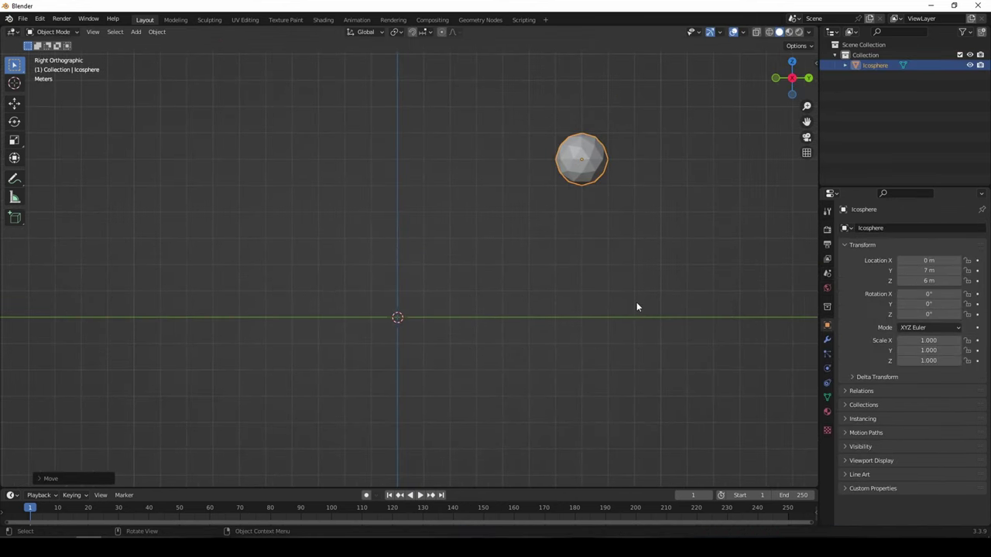
Step: Add a plane at the origin and scale it up uniformly to about 6
key(shift+a)
mouse_move(411, 233)
click(464, 242)
middle_drag(453, 251, 373, 301)
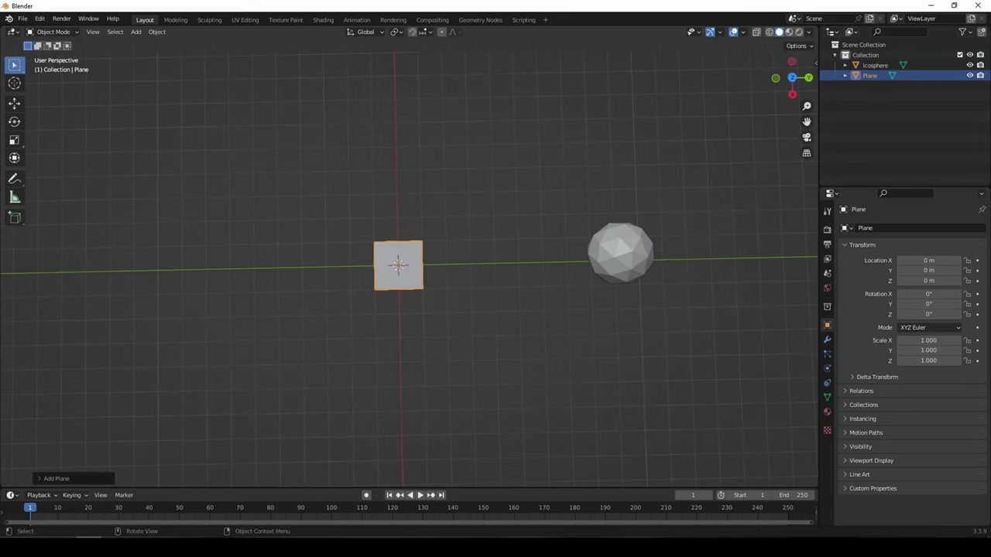
key(s)
click(295, 272)
Step: Scale the plane's mesh along Y and along X in Edit Mode to extend the ground surface
key(Tab)
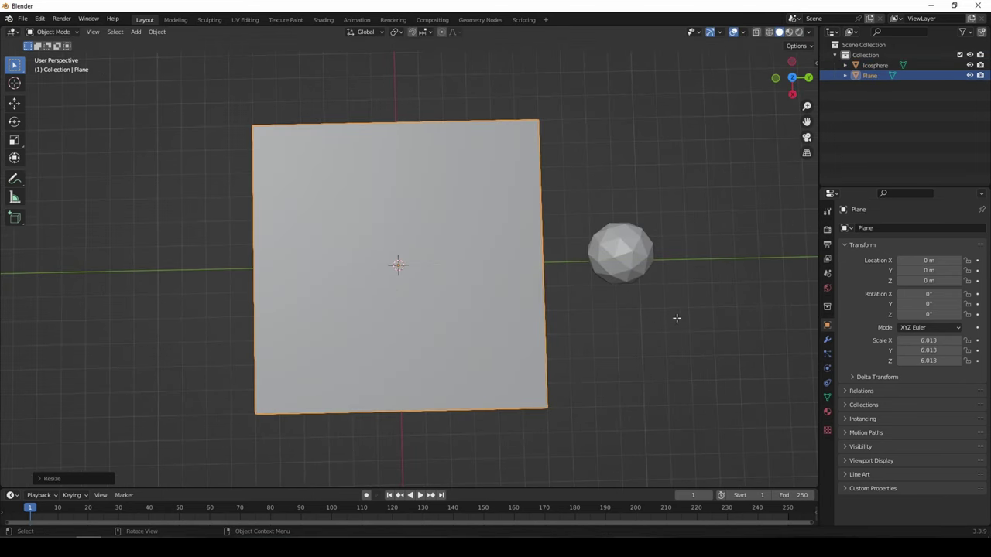
key(s)
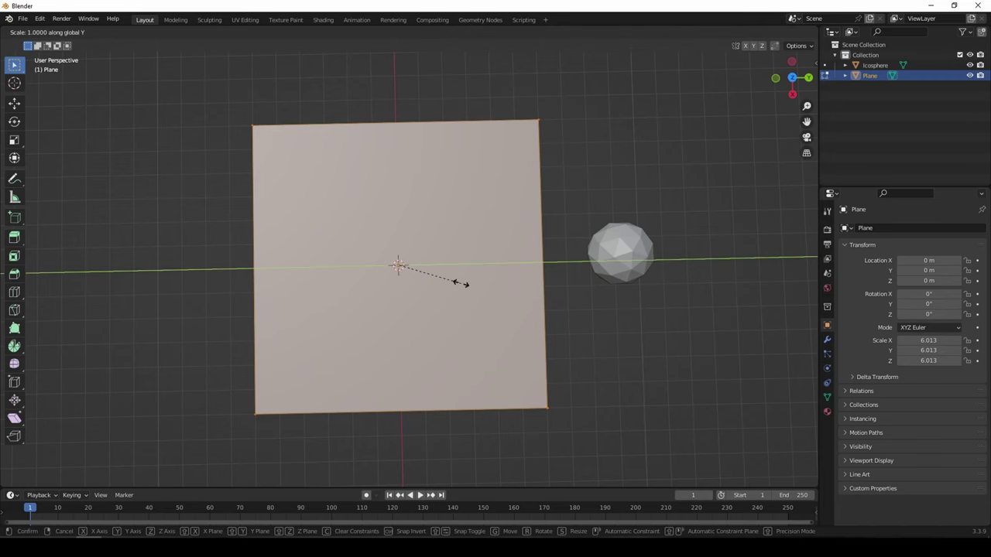
key(y)
click(513, 283)
middle_drag(513, 283, 603, 237)
key(s)
key(x)
click(630, 229)
key(Tab)
Step: Add a Mirror modifier to the icosphere, with the plane as mirror object and only the Y axis enabled
middle_drag(418, 286, 427, 265)
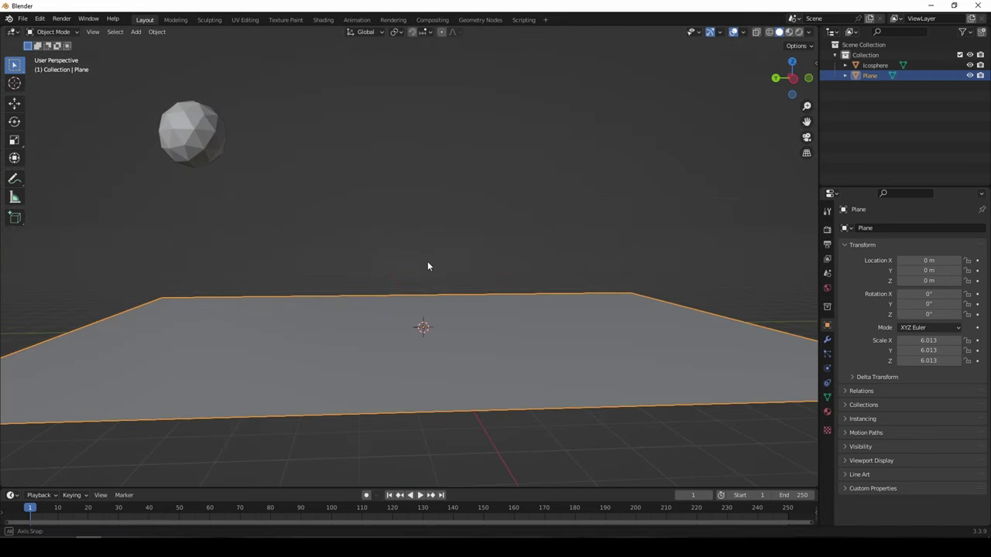
click(199, 149)
click(827, 341)
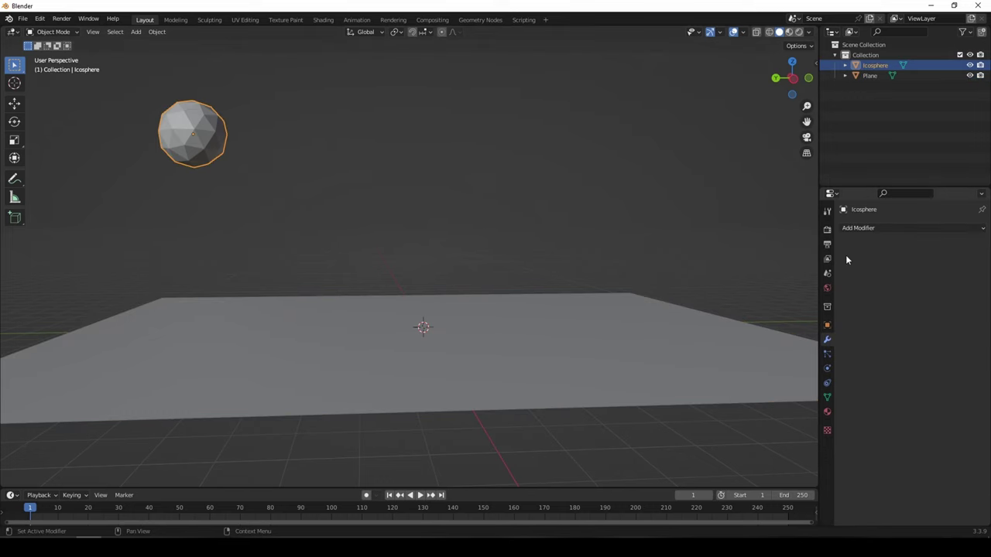
click(854, 228)
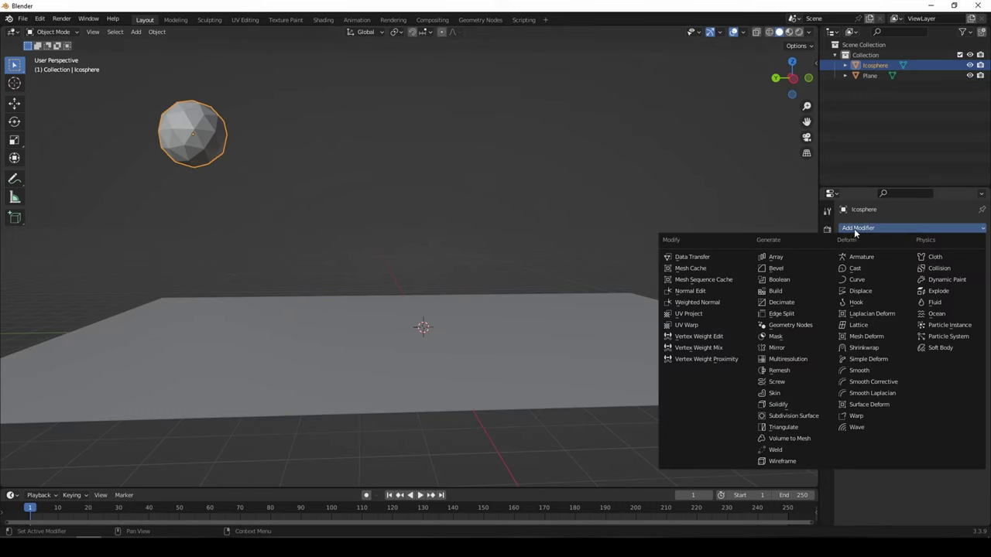
click(777, 348)
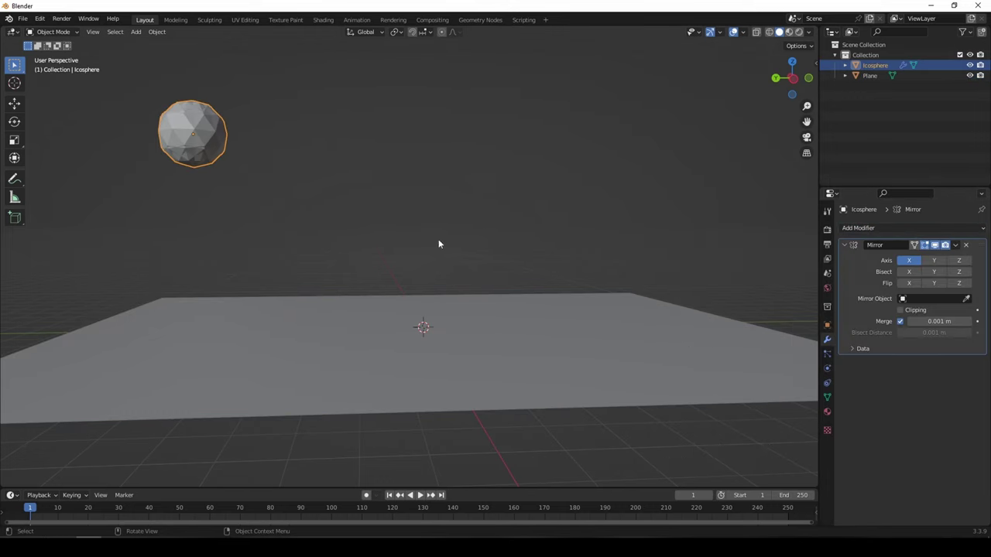
click(966, 298)
click(433, 386)
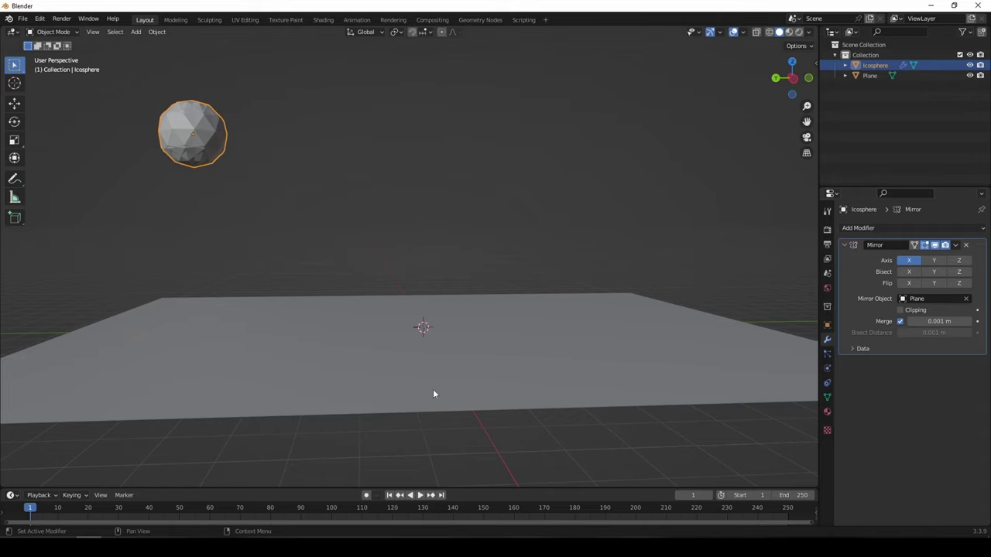
click(909, 260)
click(933, 260)
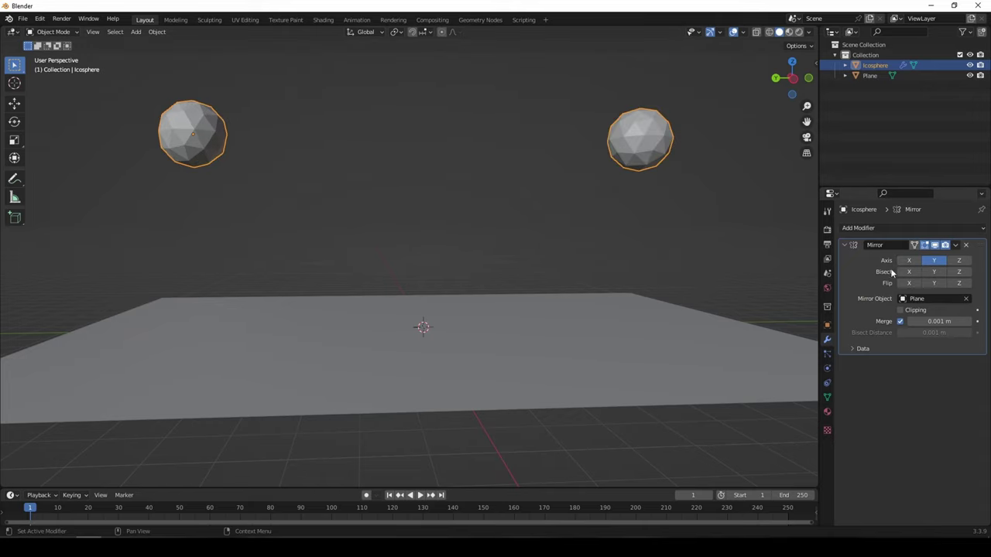
mouse_move(434, 260)
middle_down()
mouse_move(423, 302)
mouse_move(446, 271)
middle_up()
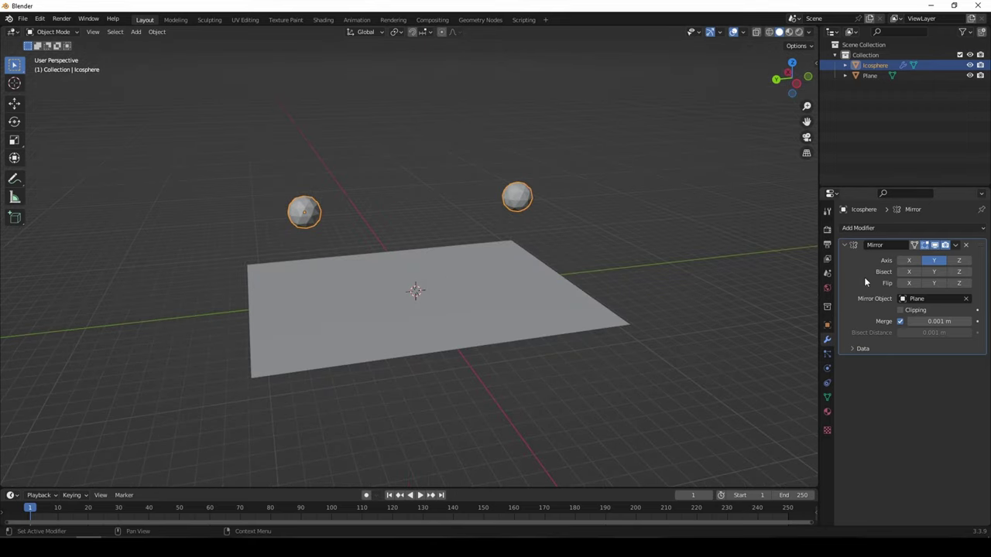
Step: Apply the Mirror modifier and separate the two spheres into individual objects
key(ctrl+a)
middle_drag(738, 272, 473, 237)
key(Tab)
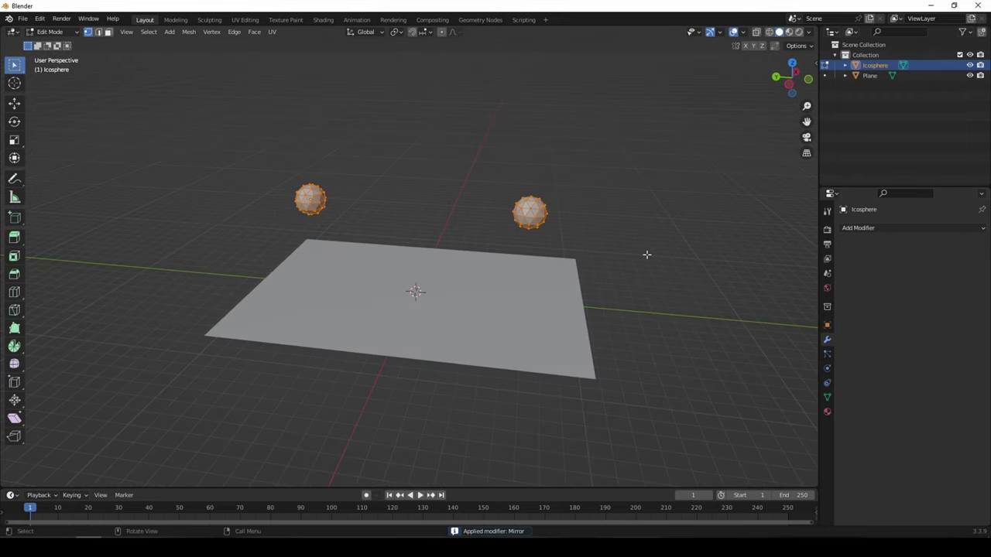
key(p)
click(649, 277)
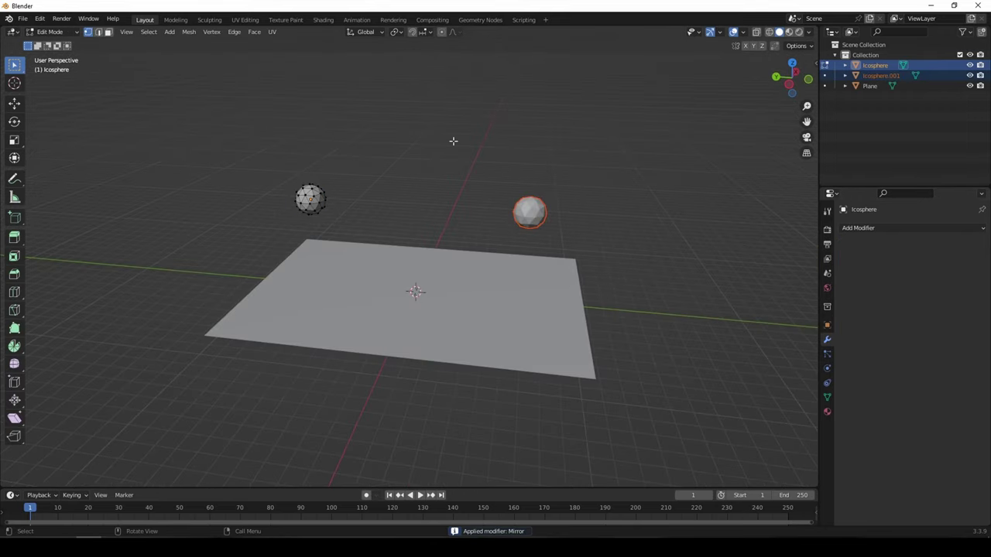
key(Tab)
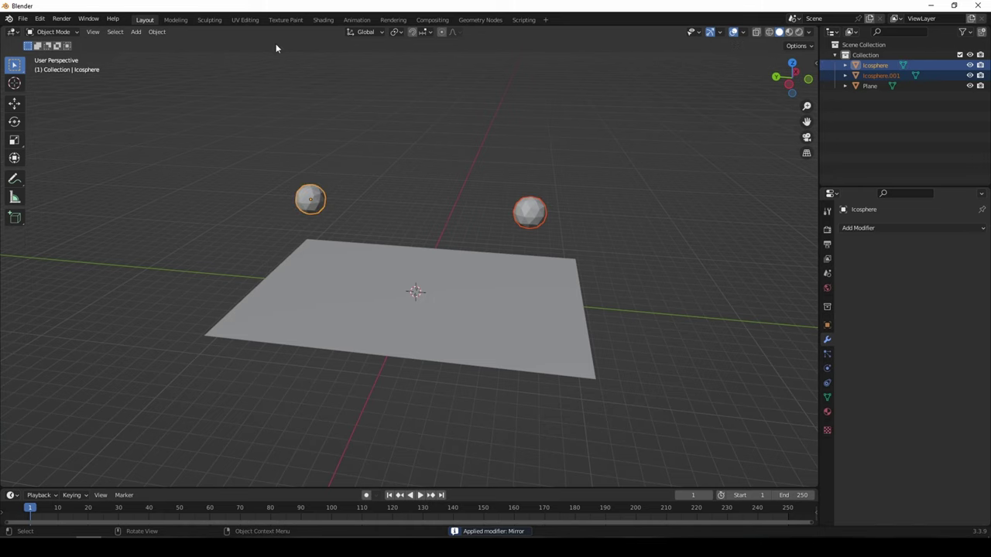
Step: Set the origins of both icospheres to their geometry
click(156, 31)
mouse_move(201, 54)
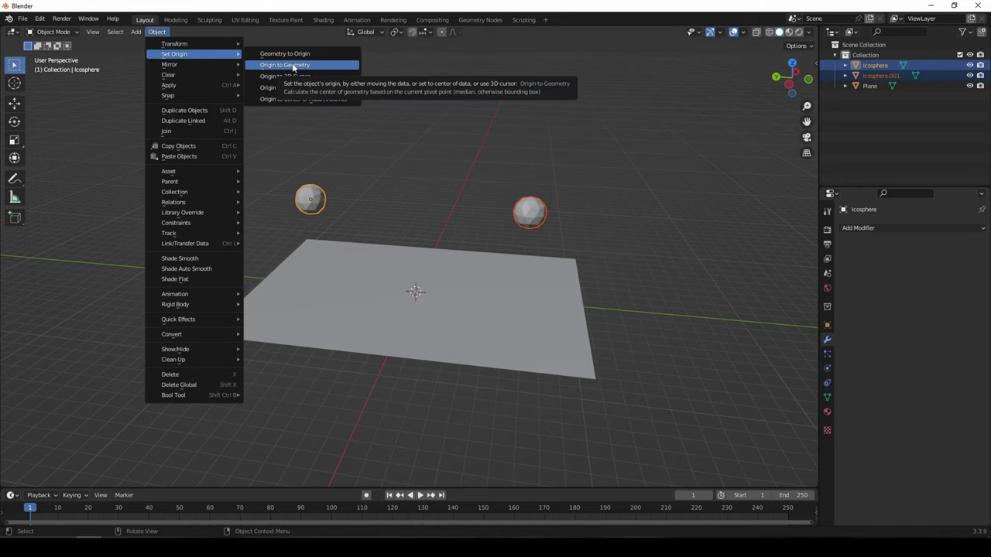
click(285, 65)
middle_drag(456, 193, 356, 224)
click(413, 328)
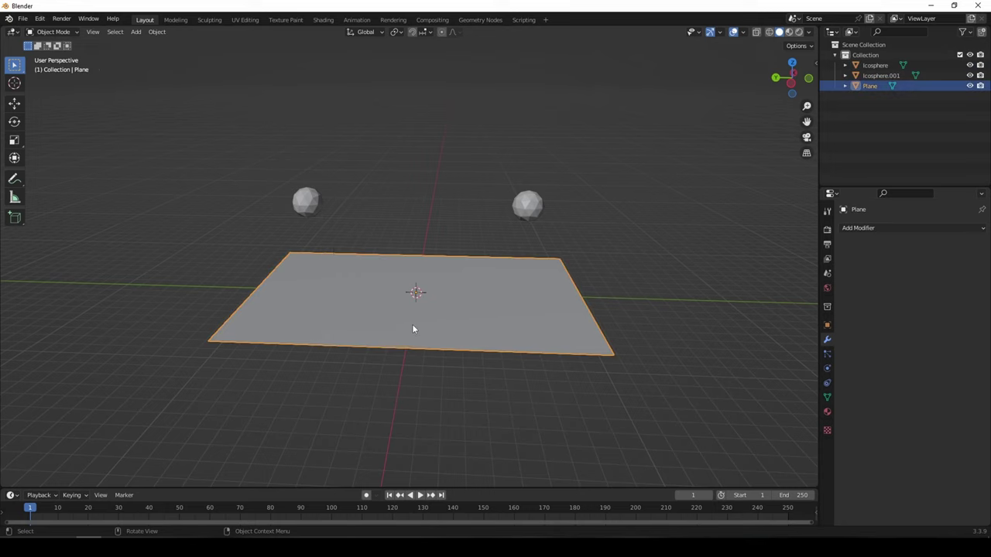
middle_drag(413, 327, 526, 227)
click(509, 202)
shift+click(294, 202)
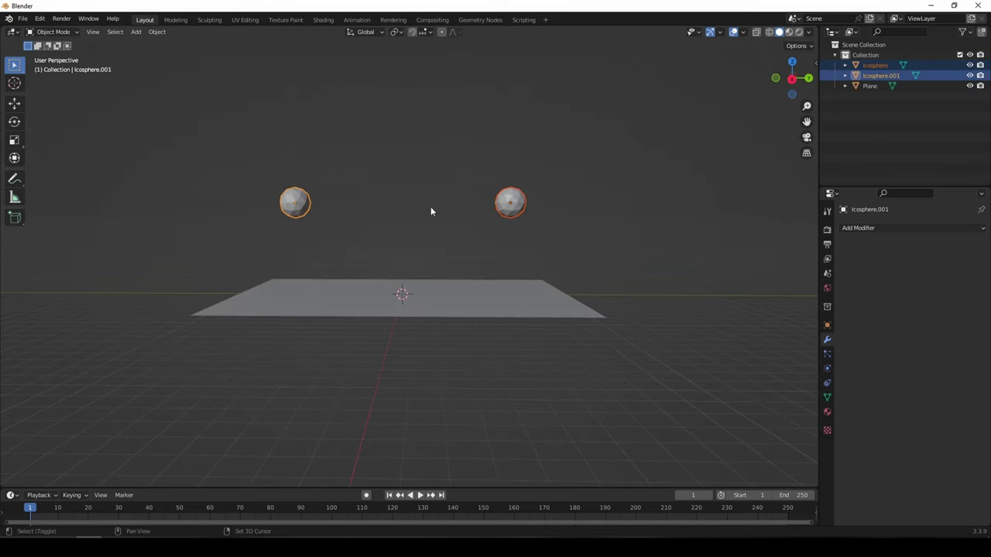
middle_drag(430, 208, 542, 325)
Step: Widen the plane's mesh along the Y axis in Edit Mode so it extends further beyond both spheres
click(554, 328)
key(Tab)
key(s)
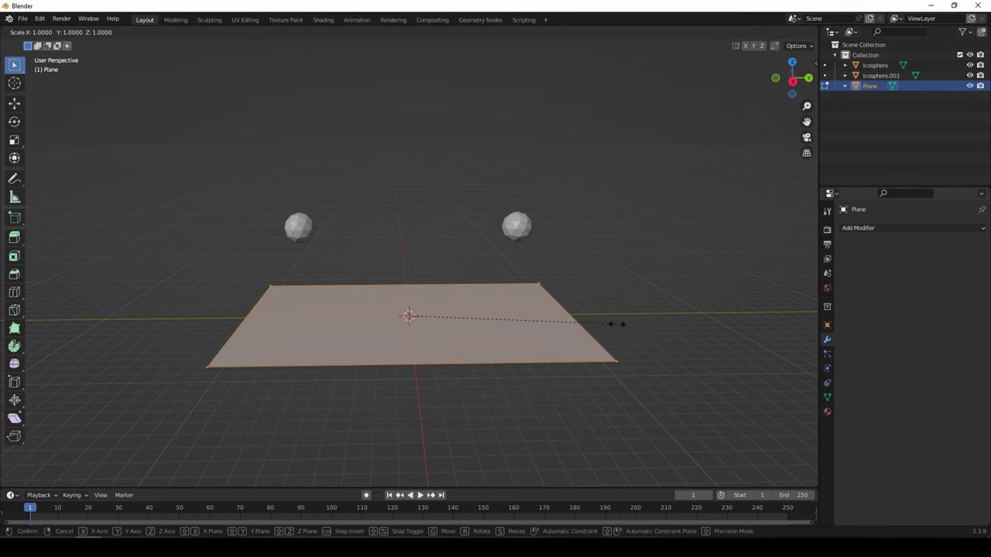
key(y)
click(647, 328)
key(Tab)
middle_drag(512, 302, 264, 249)
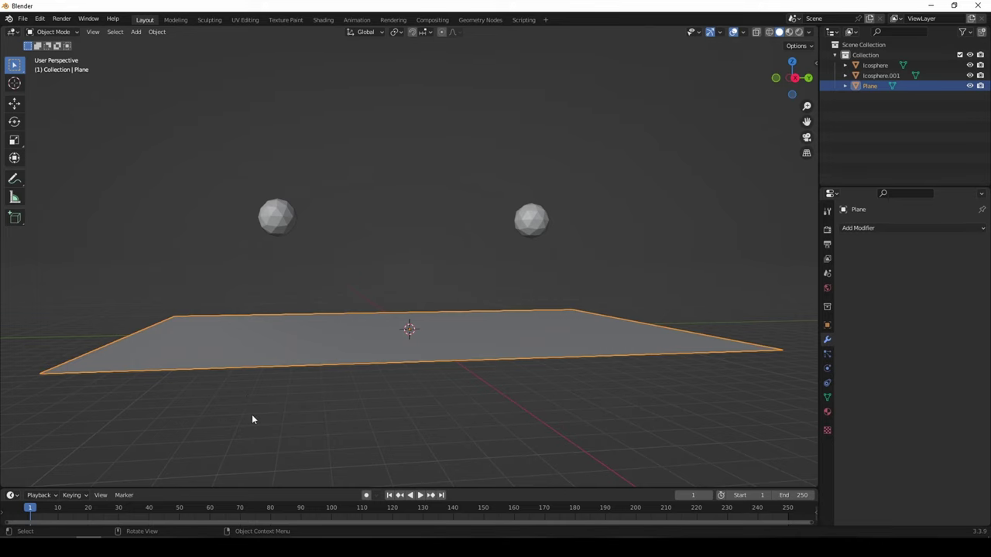
Step: Rename the object Icosphere as FlipSourceGeo
middle_drag(251, 418, 382, 304)
scroll(382, 305, down, 3)
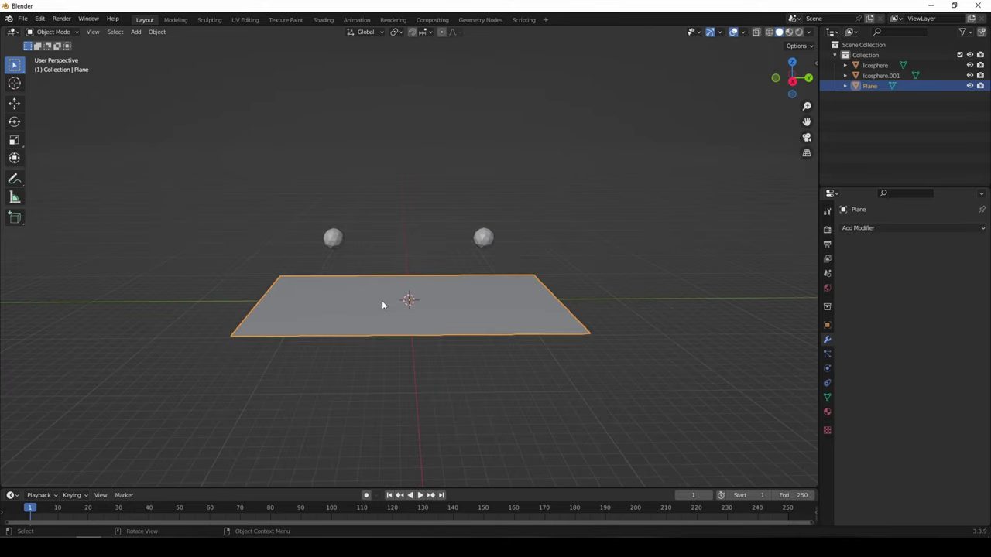
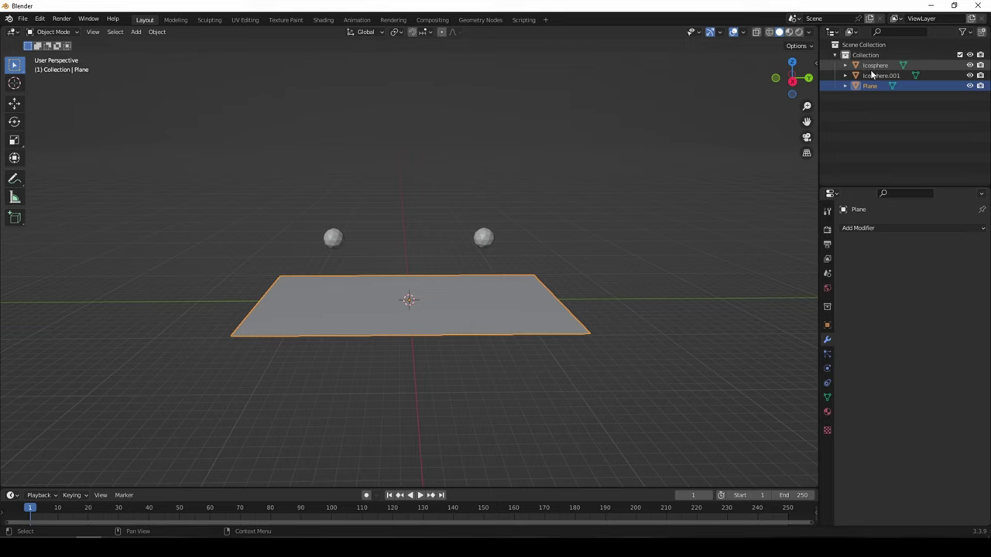
click(871, 69)
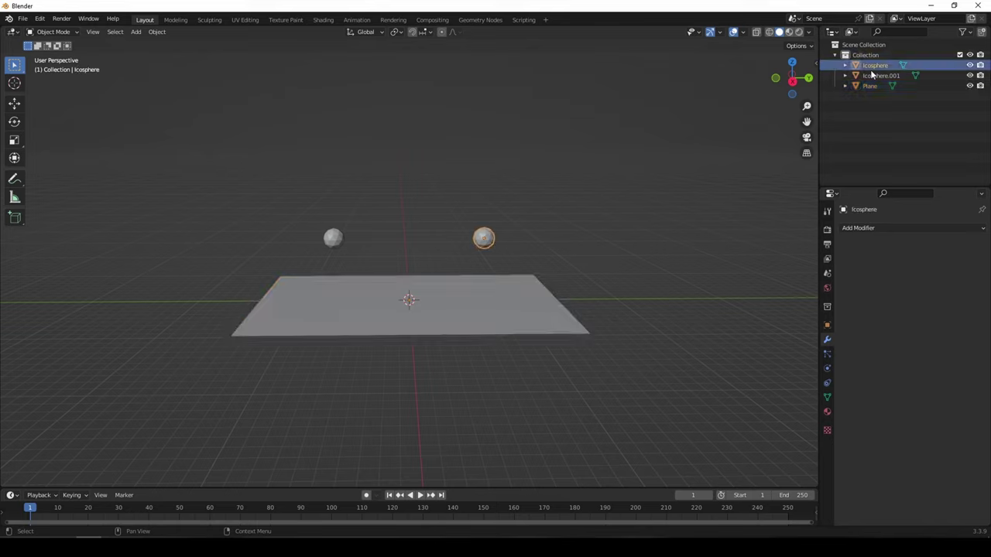
key(F2)
text(Fli)
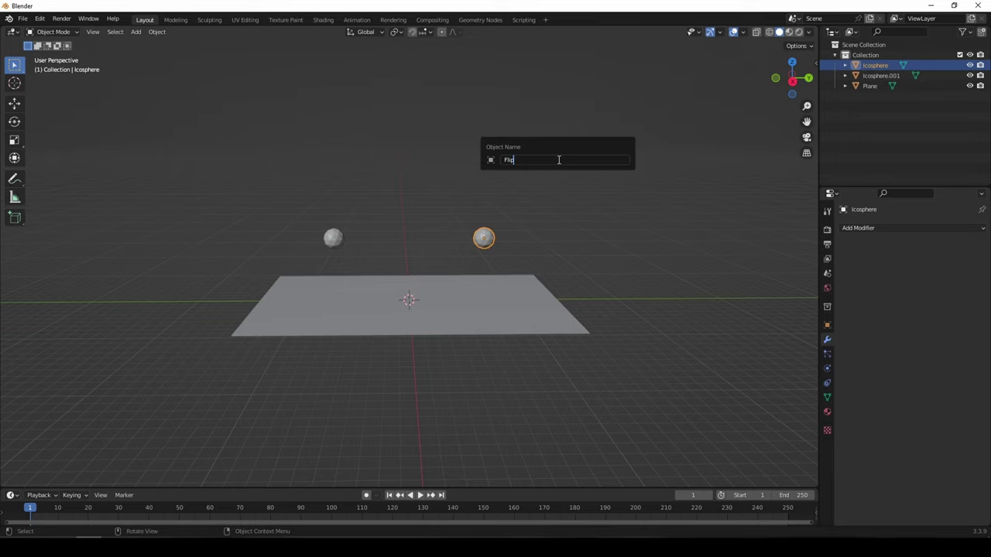
text(pSourceGeo)
key(Return)
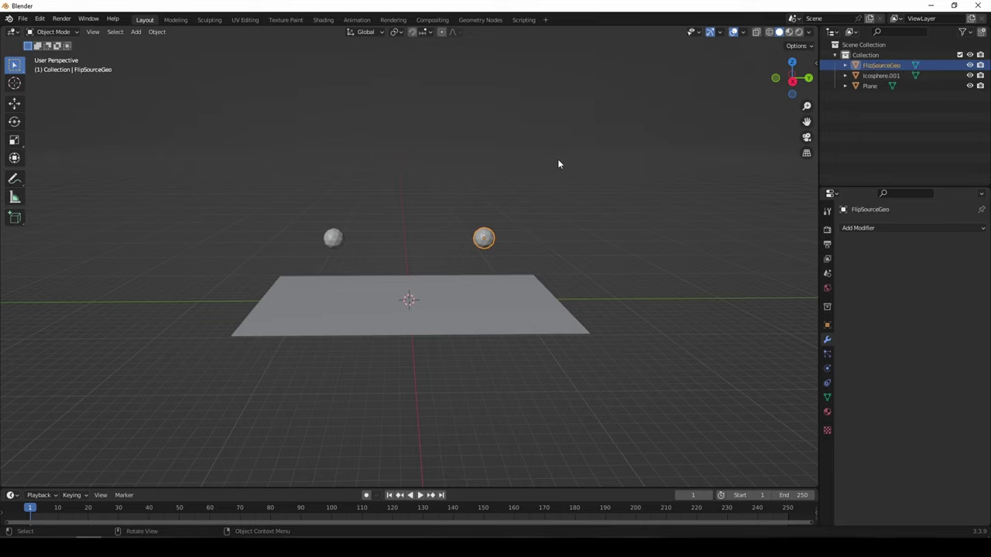
Step: Rename the object Icosphere.001 as VellumSourceGeo
double_click(880, 76)
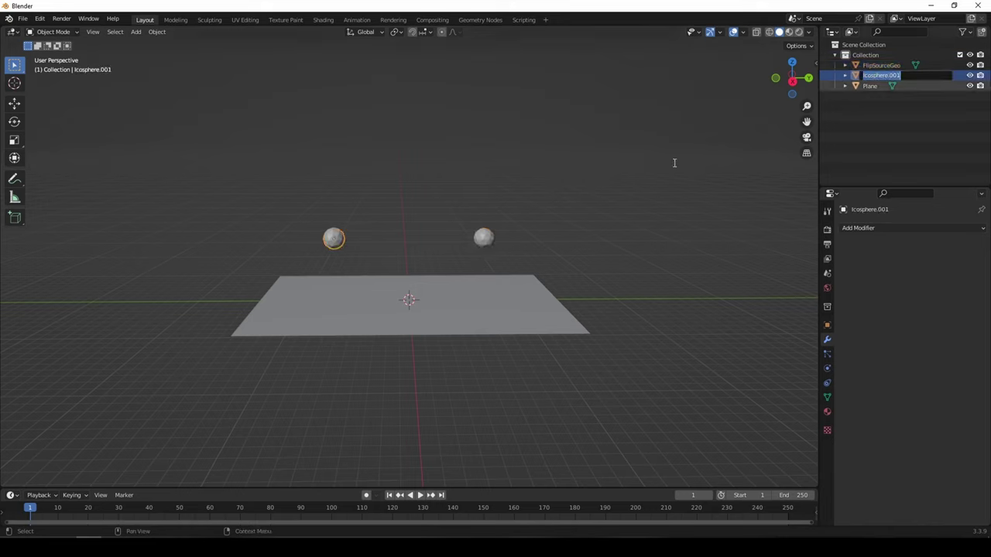
text(Vel)
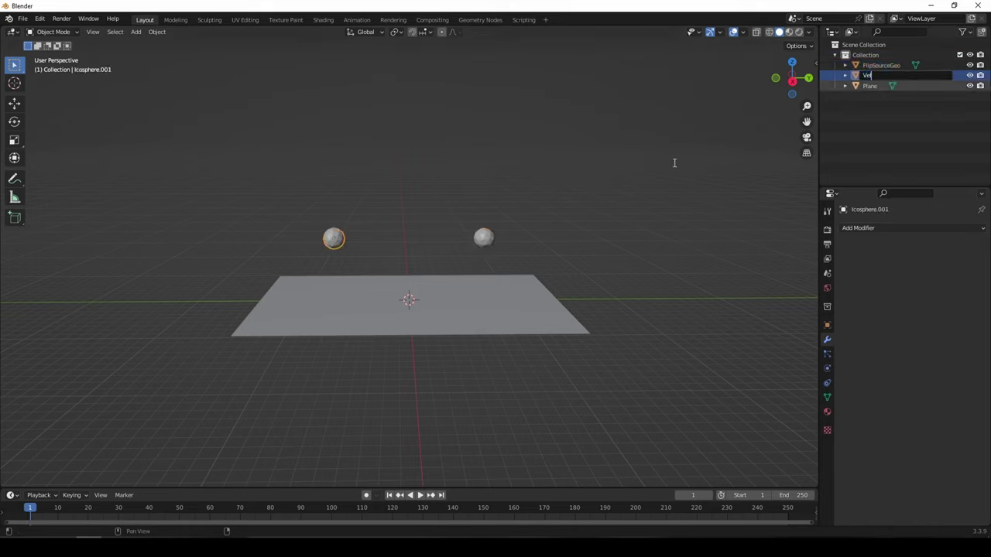
text(lumSourceGeo)
key(Return)
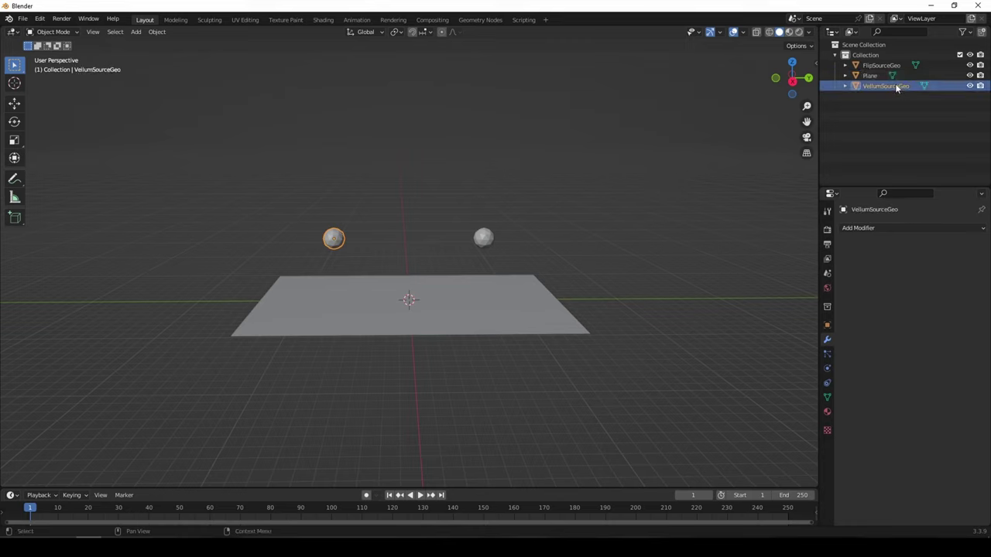
Step: Rename the plane as GroundPlaneGeo
double_click(869, 75)
text(Grou)
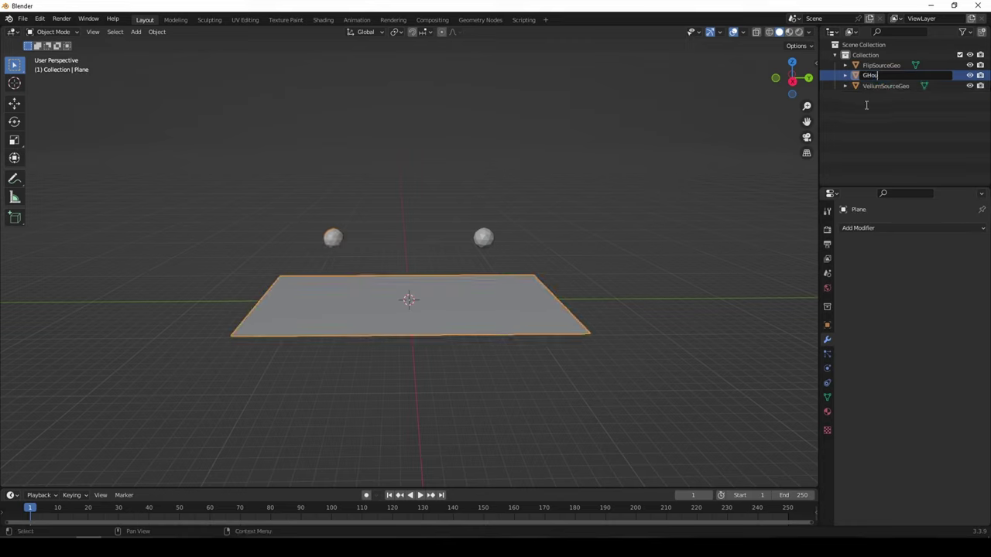
text(ndPlaneGeo)
key(Return)
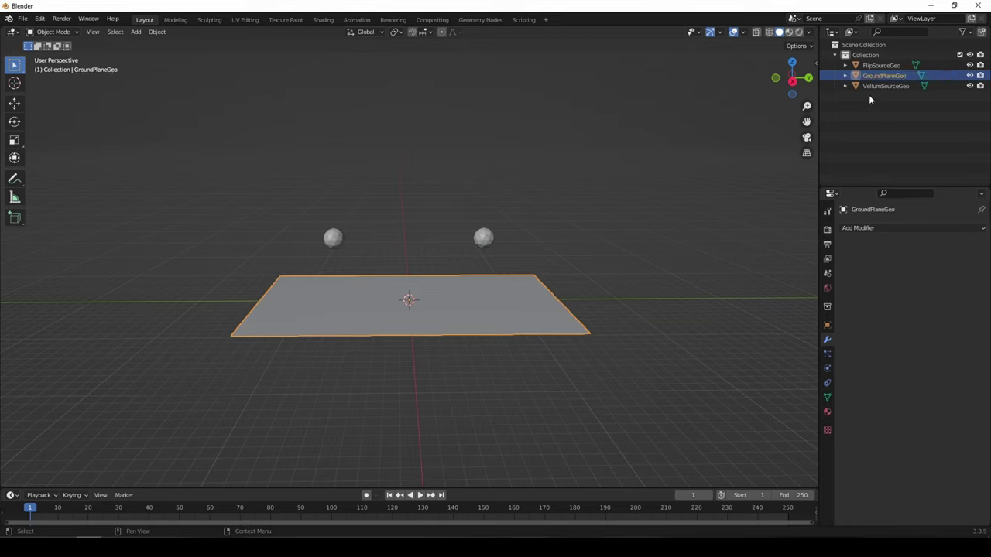
Step: Examine the two source spheres and the ground plane, selecting each object to check which name belongs to it
click(888, 86)
click(883, 75)
click(881, 66)
middle_drag(584, 152, 625, 149)
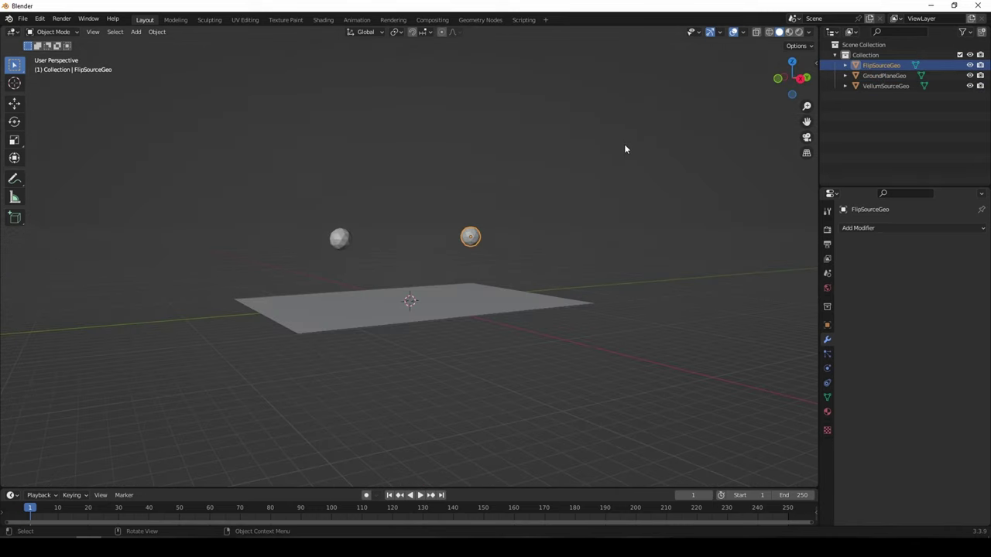
scroll(626, 149, up, 3)
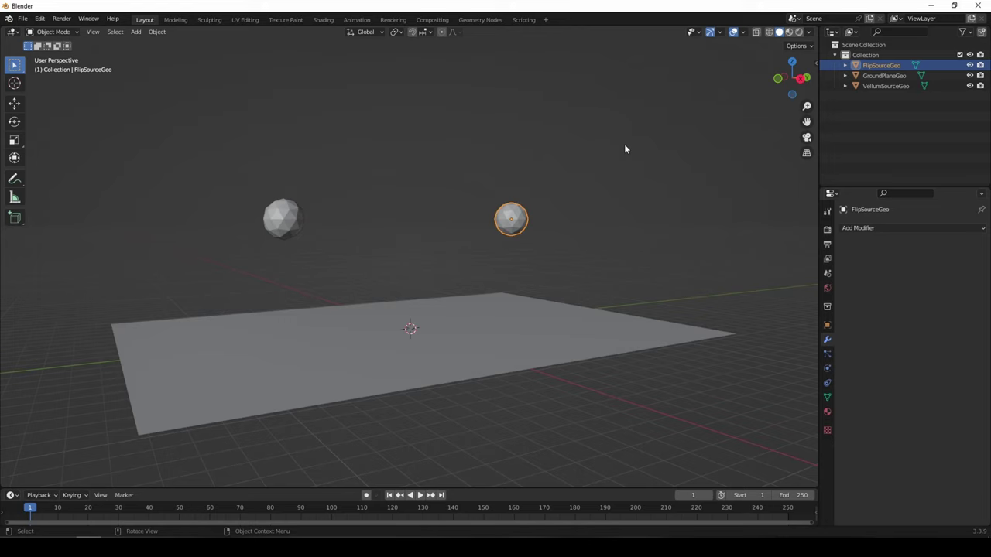
middle_drag(621, 150, 587, 159)
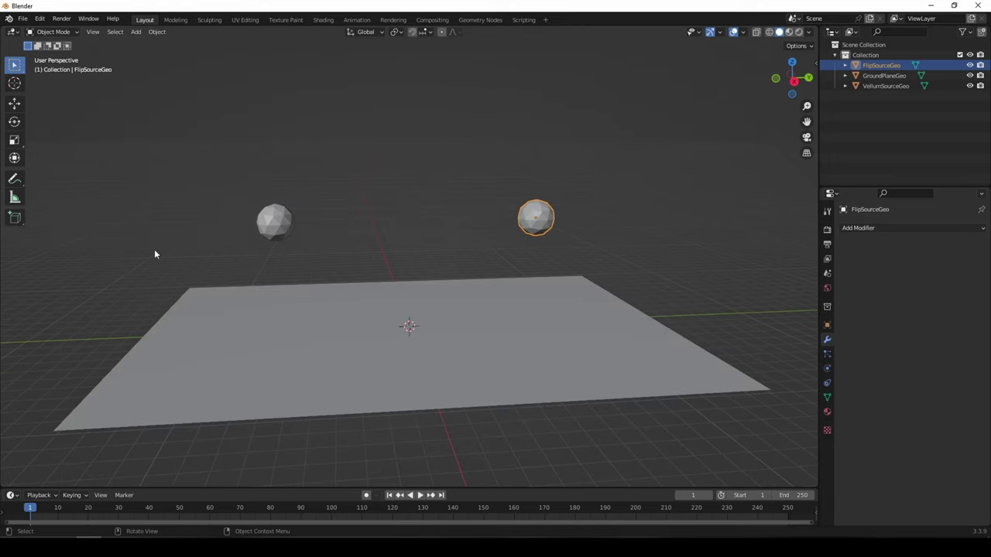
click(587, 282)
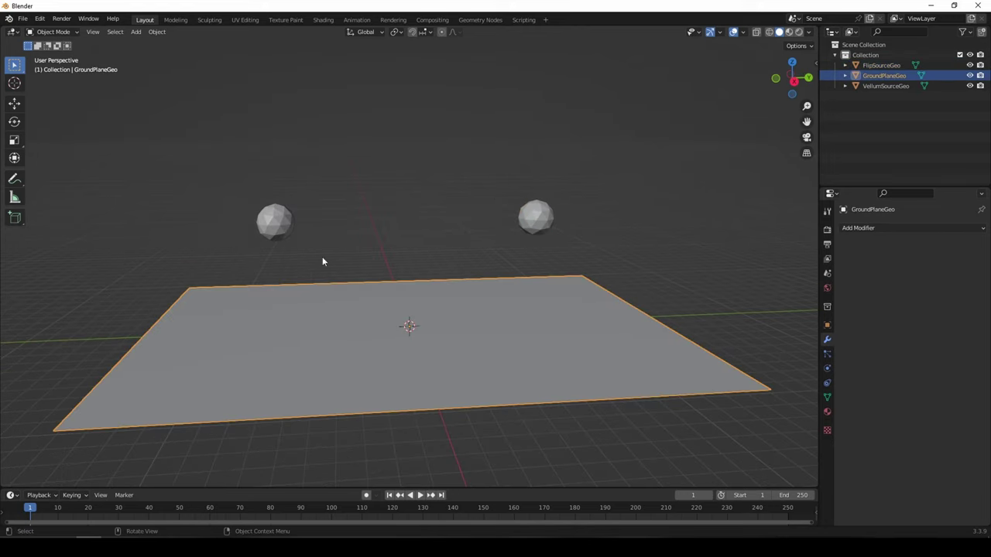
click(281, 220)
click(359, 306)
scroll(365, 270, down, 4)
middle_drag(365, 271, 394, 250)
Step: Select both source spheres and the ground plane, and start an Alembic (.abc) export
drag(235, 191, 531, 324)
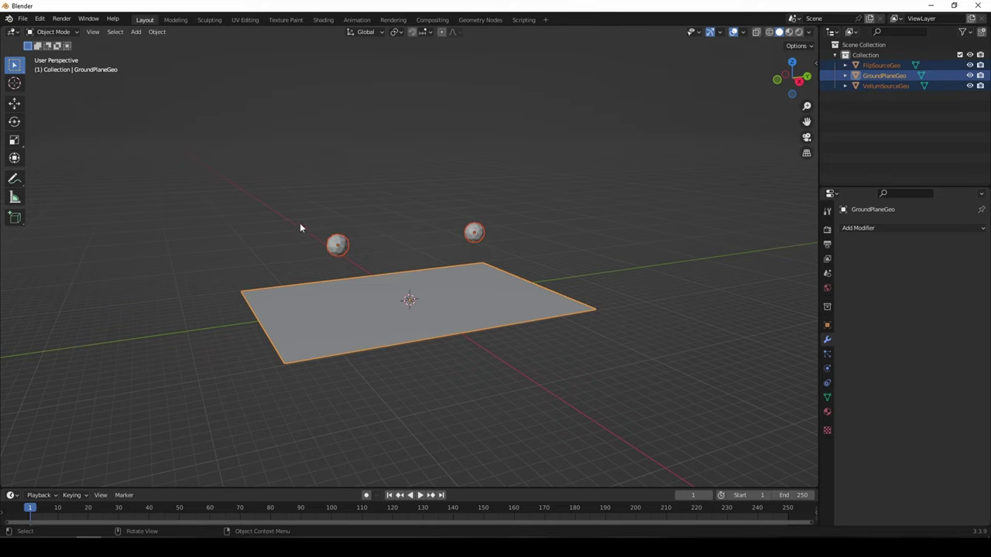
click(22, 18)
mouse_move(83, 172)
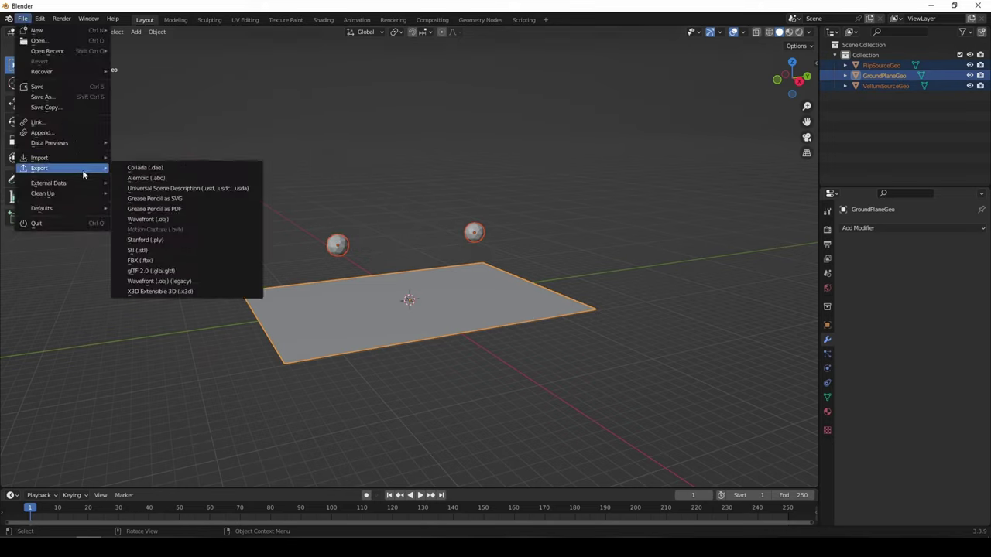
click(165, 178)
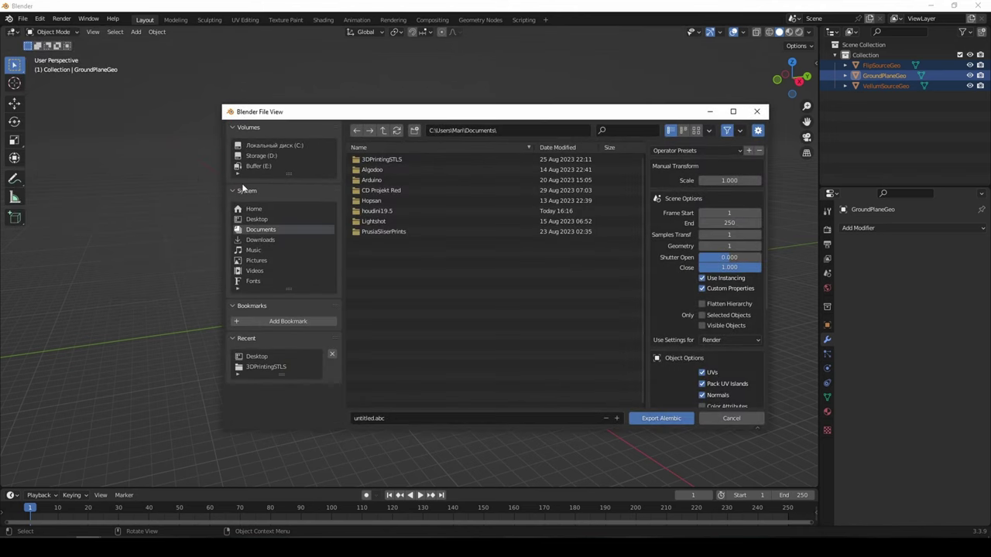
Step: Create a folder named Chapter One_SFWSetup on the desktop and open it as the export location
click(260, 221)
click(415, 131)
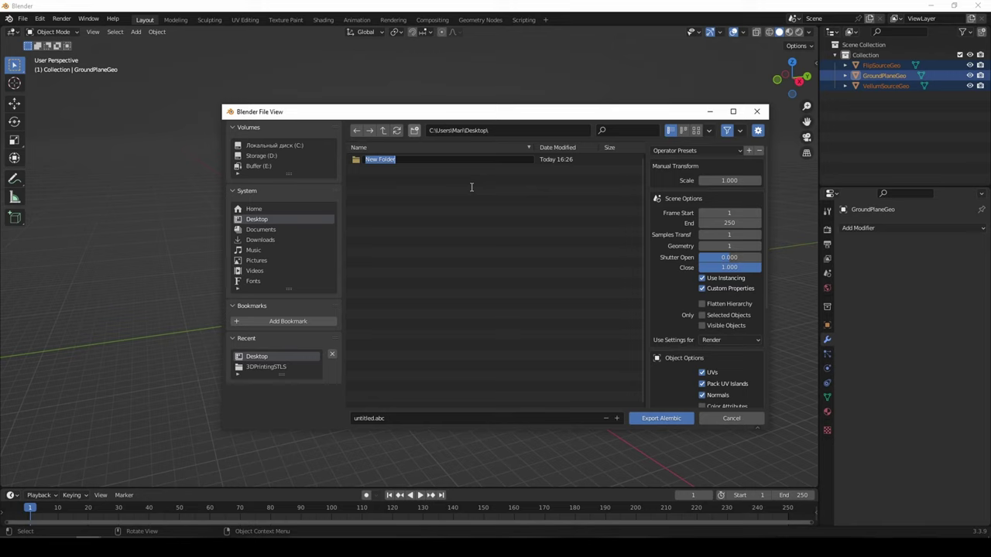
text(Chapter One)
text( SFWSetup)
key(Return)
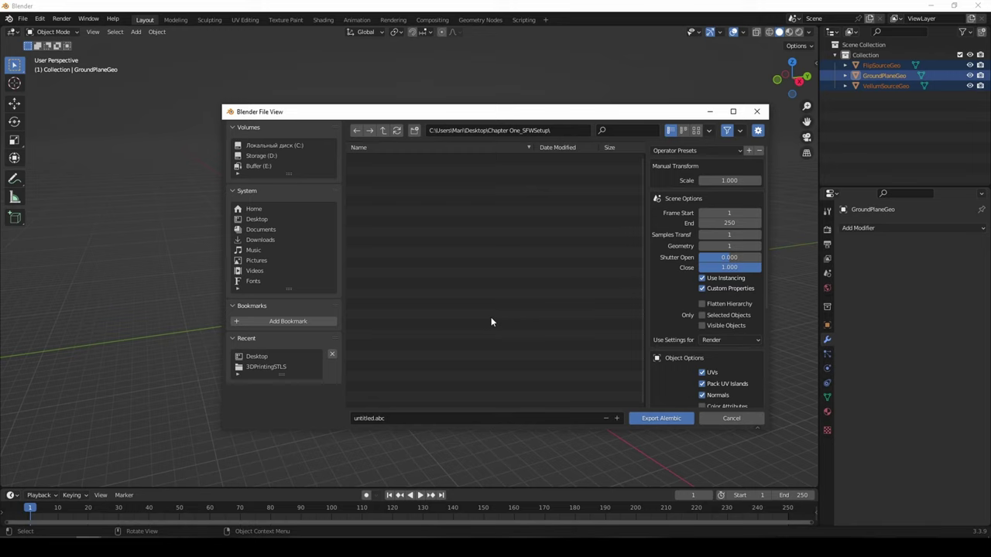
Step: Create a BlenderImport subfolder inside the Chapter One_SFWSetup folder and open it
click(416, 132)
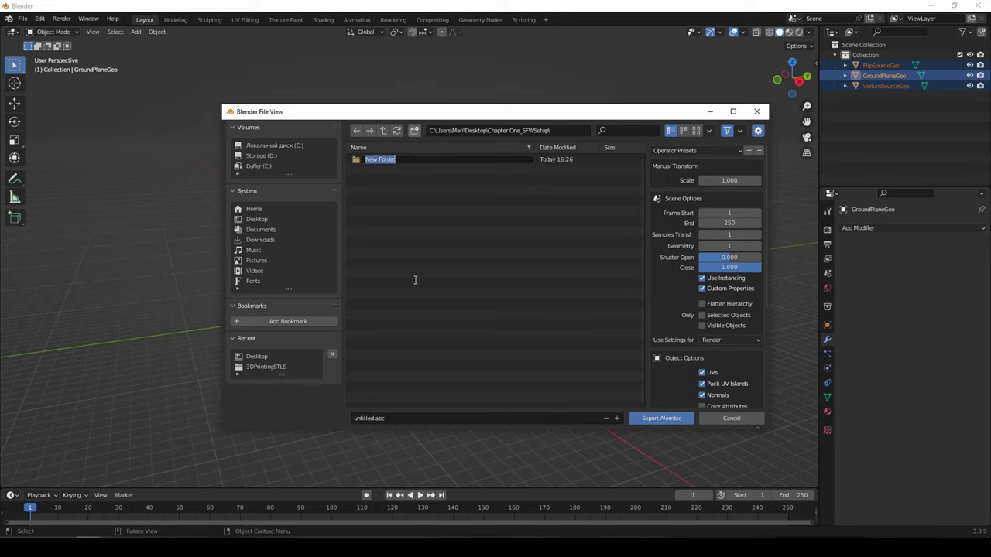
text(BlenderImport)
key(Return)
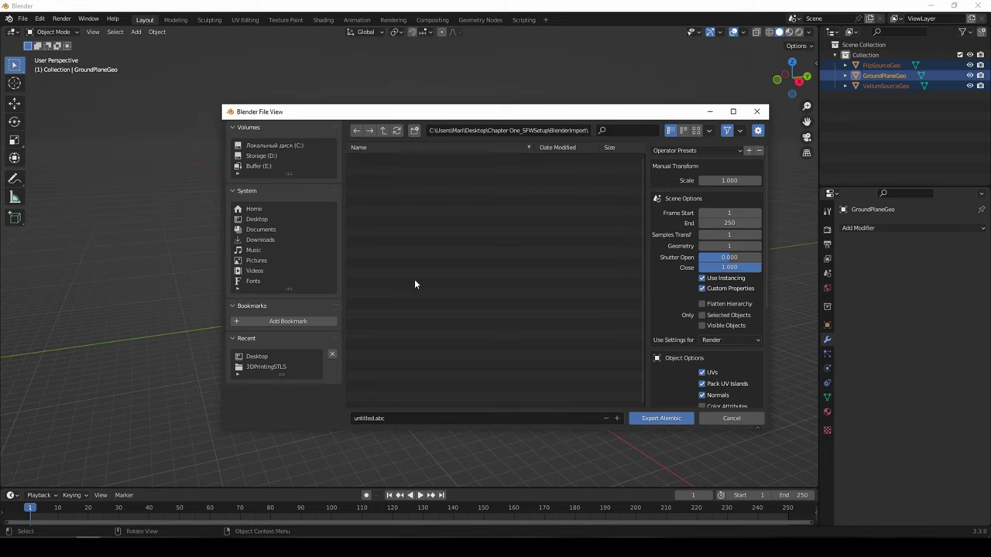
Step: Name the Alembic file Scene001.abc and export the scene into the BlenderImport folder
click(524, 419)
key(BackSpace)
text(Scene)
text(001.abc)
click(508, 365)
click(379, 417)
double_click(376, 418)
click(376, 418)
click(575, 418)
click(671, 420)
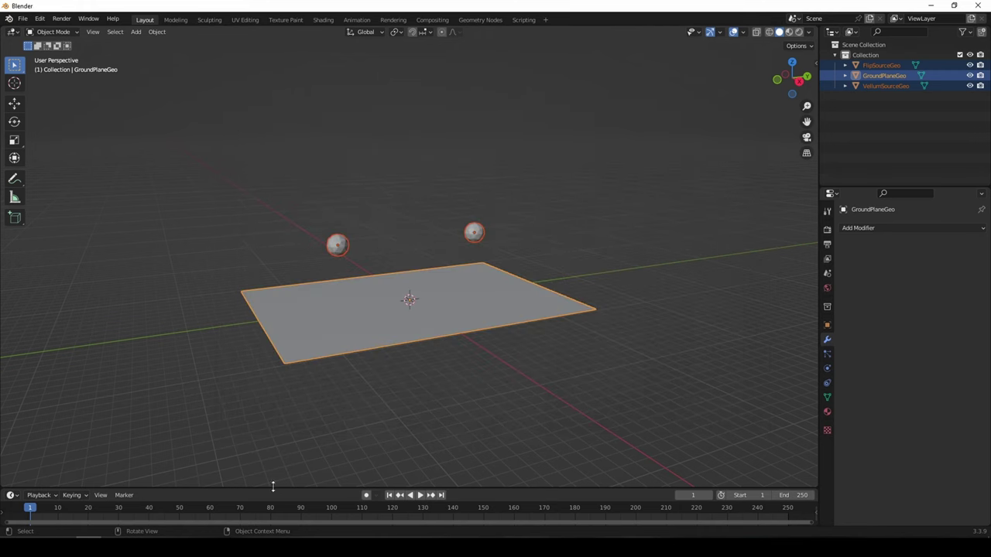
Step: Switch to Houdini and save the empty project as SFWSetup in the desktop's Chapter One_SFWSetup folder
click(926, 6)
click(139, 518)
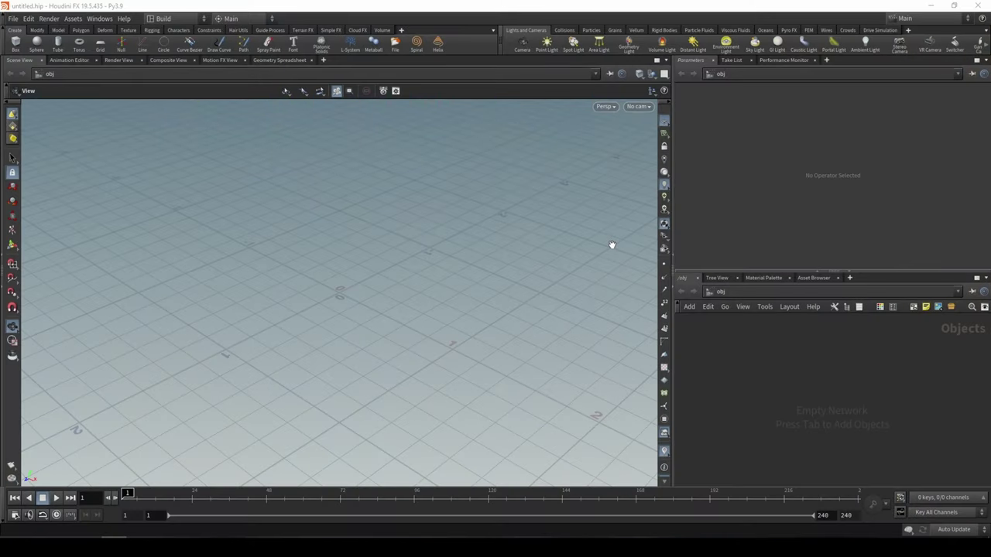
key(ctrl+s)
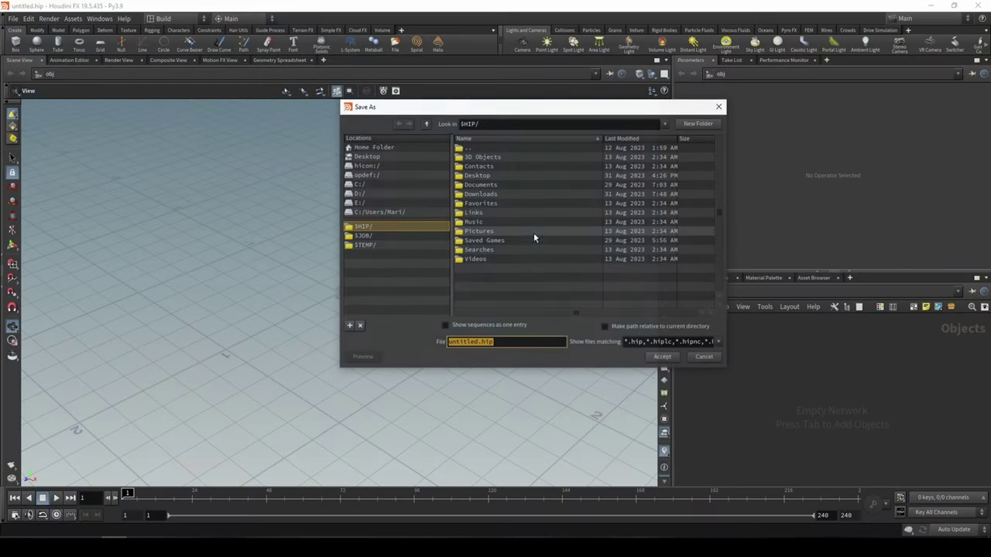
click(368, 157)
click(490, 157)
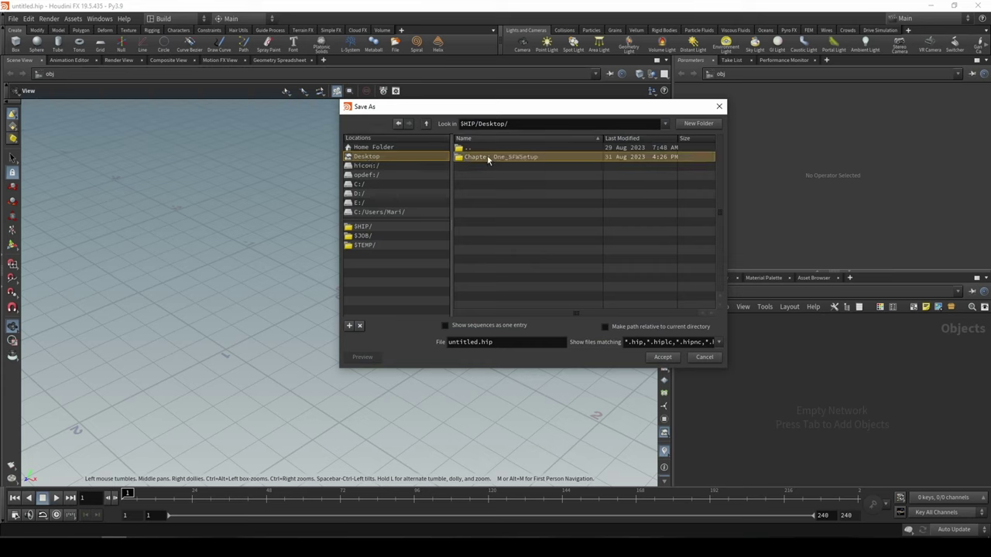
double_click(487, 156)
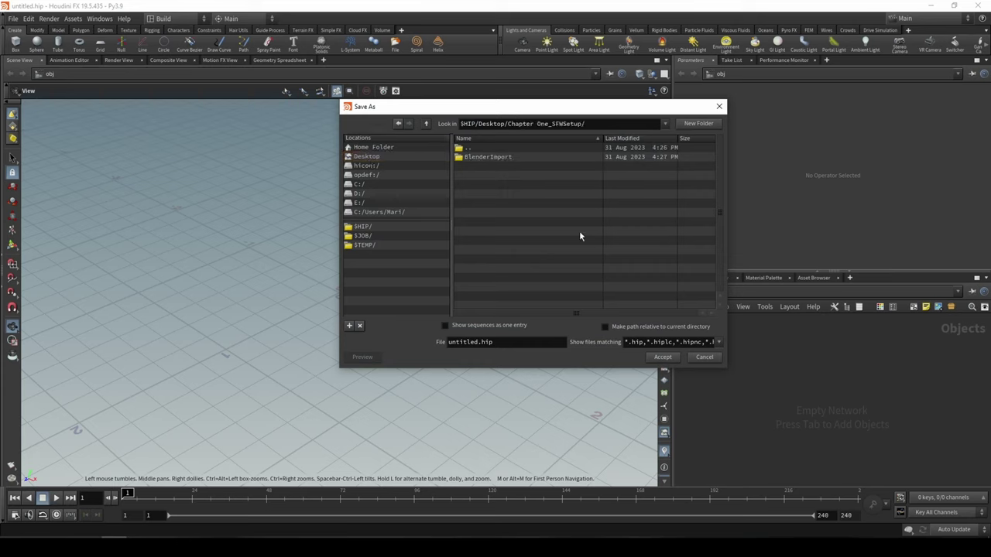
click(510, 341)
key(ctrl+a)
text(SFWSetup)
key(Return)
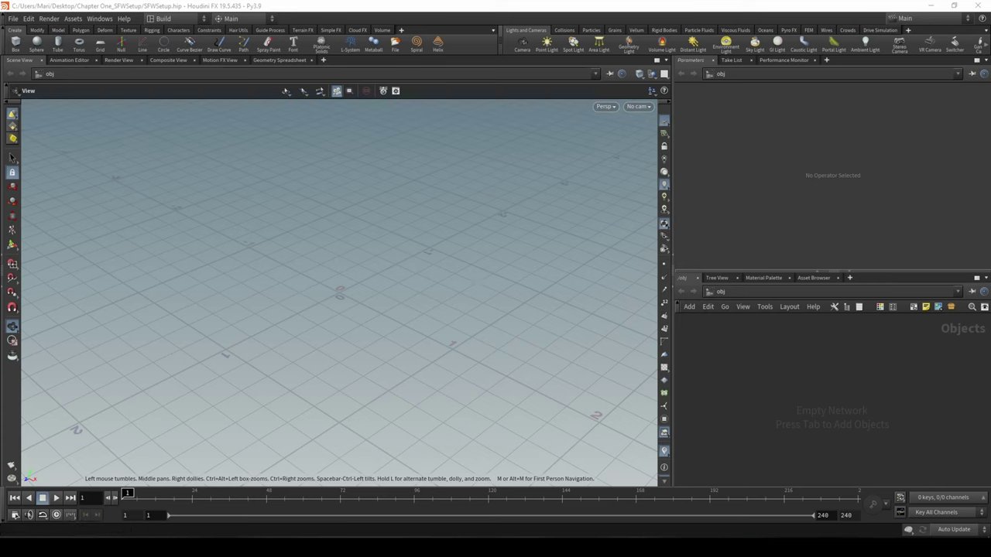
Step: Check the contents of the Chapter One_SFWSetup folder and its BlenderImport subfolder in File Explorer
drag(990, 61, 454, 32)
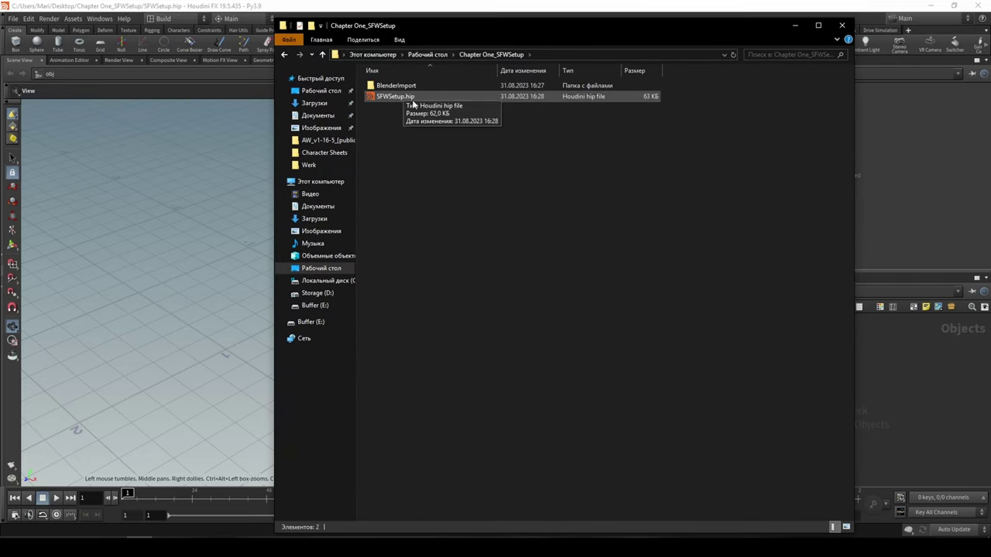
double_click(404, 88)
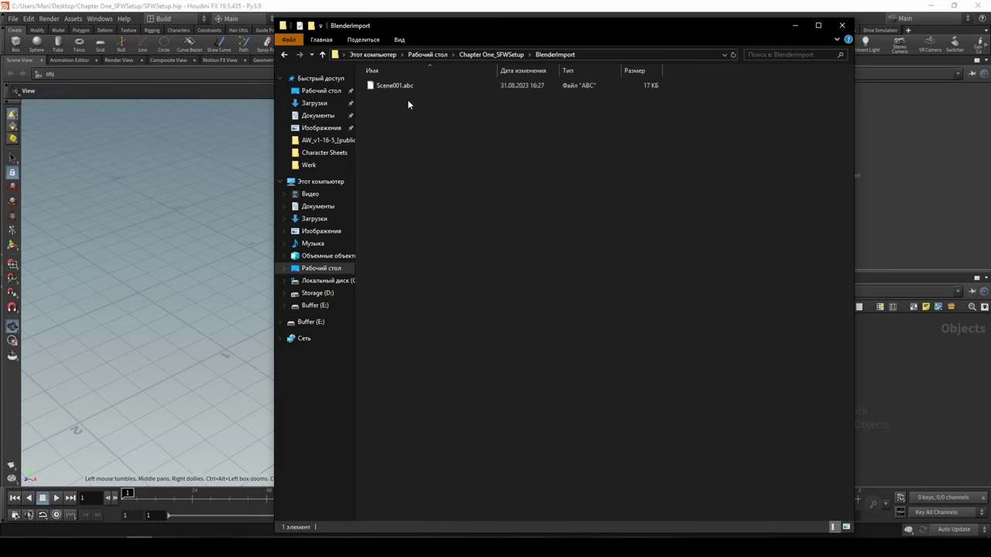
key(alt+Left)
click(795, 25)
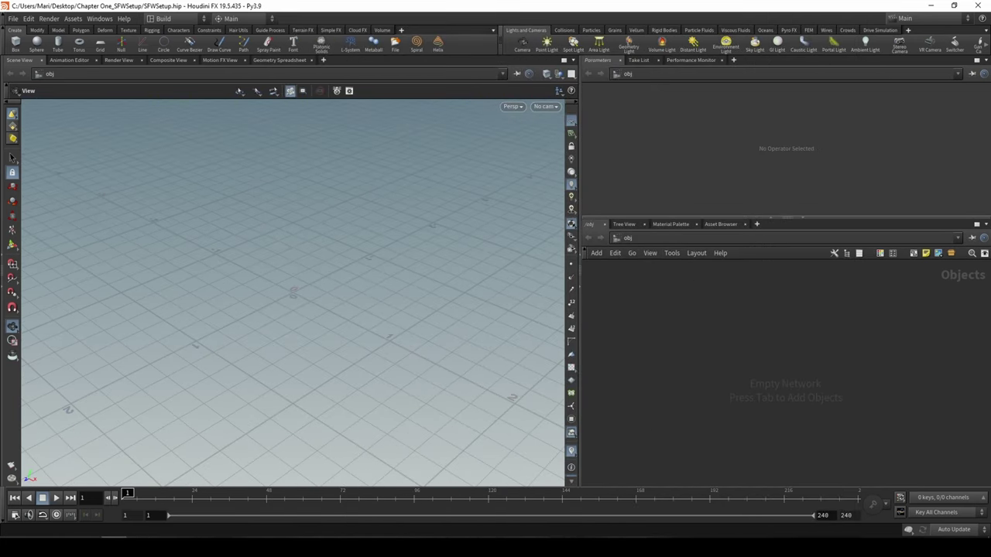
Step: Switch to the YouTube browser window and look through the Houdini Isn't Scary: Beginner Series playlist with its video paused
drag(990, 31, 481, 33)
click(496, 243)
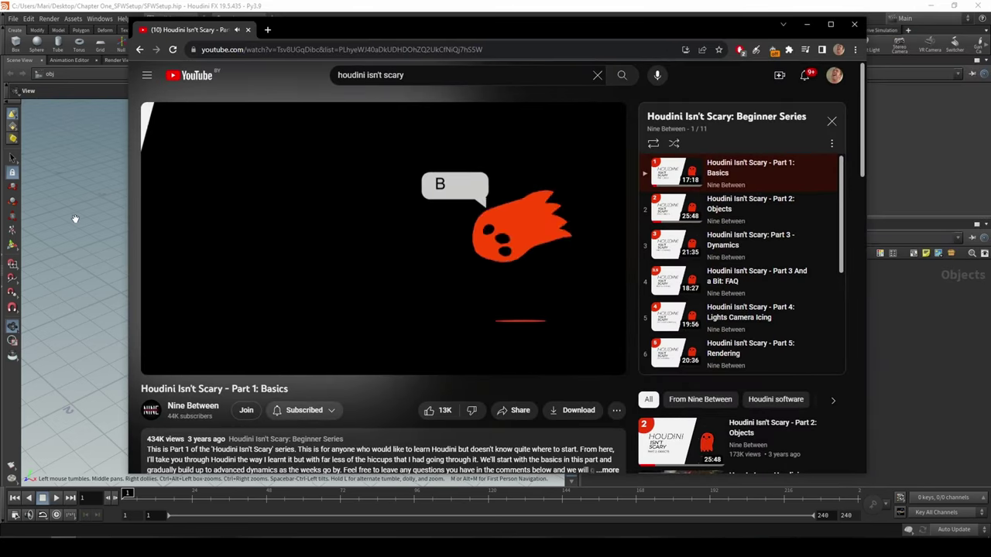
click(269, 285)
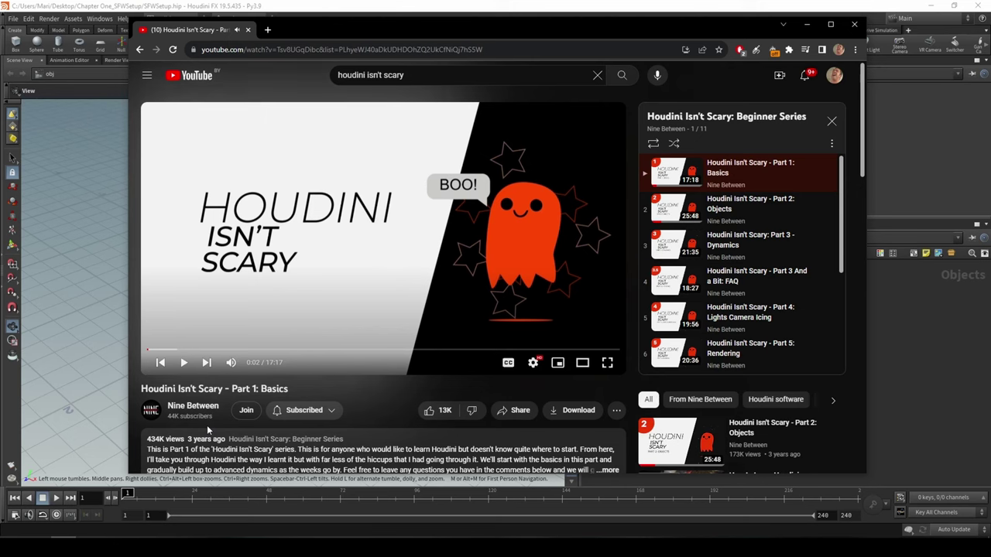
scroll(696, 278, down, 3)
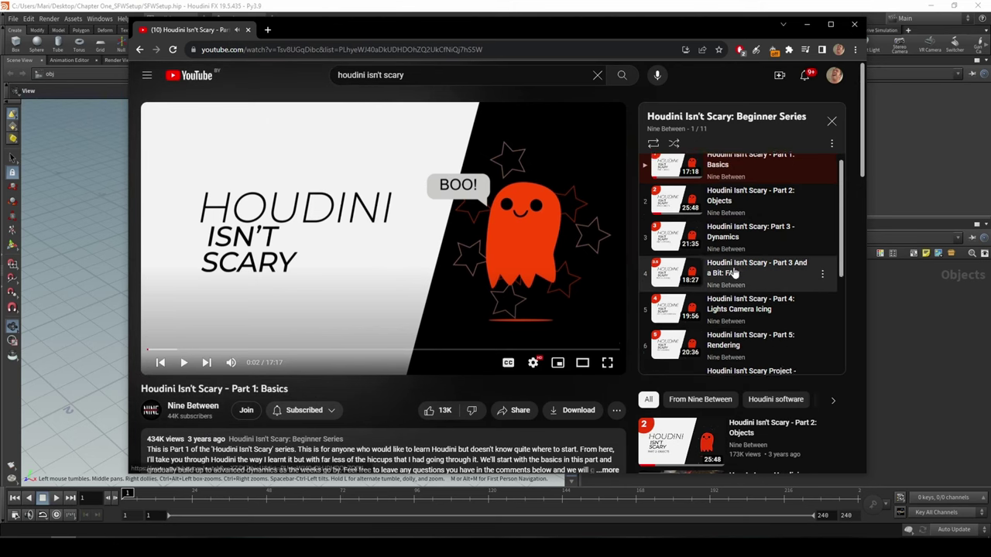
scroll(720, 309, up, 5)
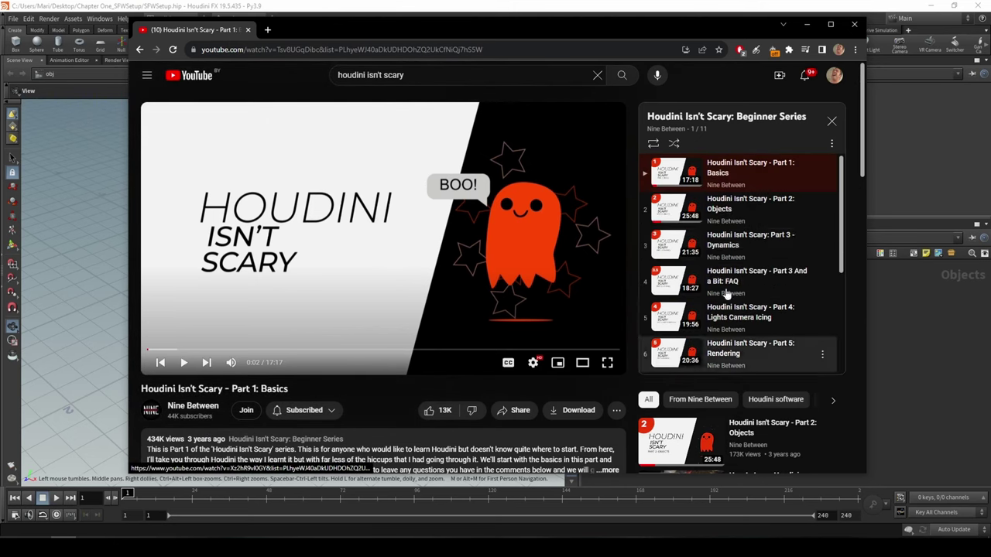
scroll(708, 277, down, 5)
scroll(727, 294, up, 5)
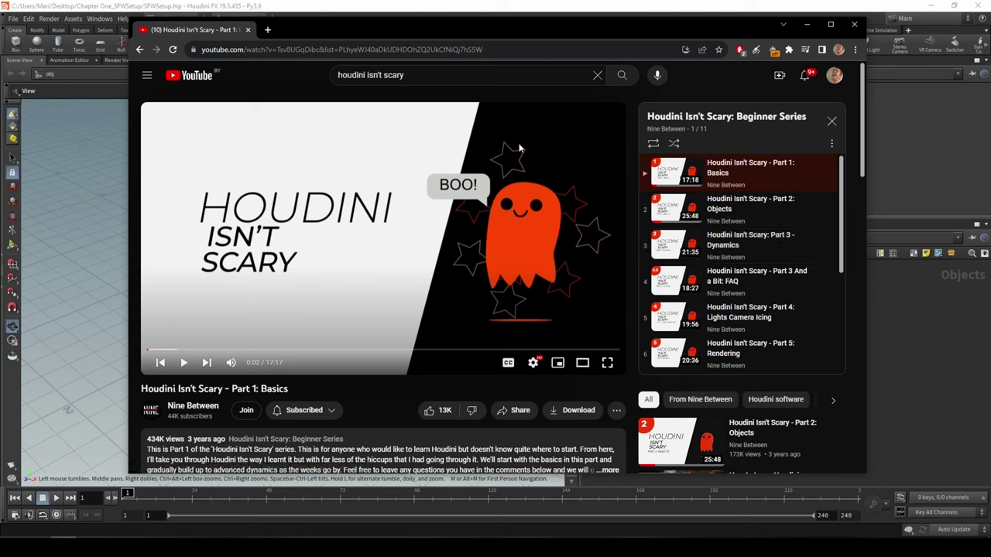
scroll(689, 201, down, 3)
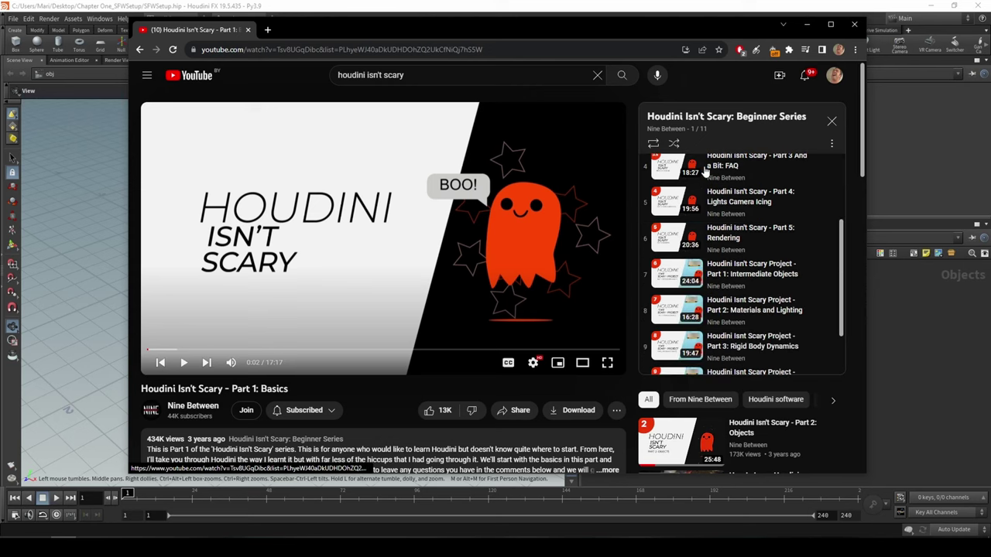
scroll(684, 325, up, 3)
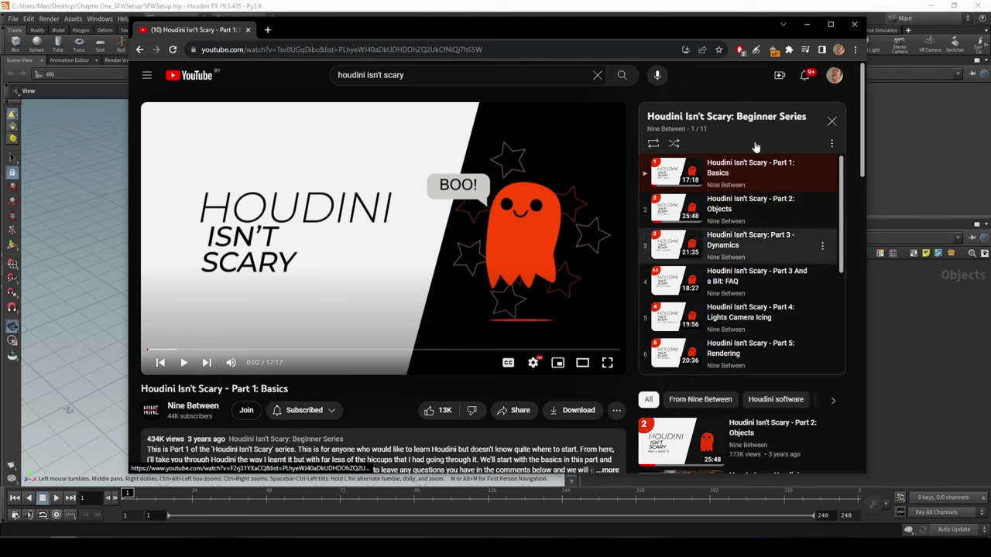
click(806, 24)
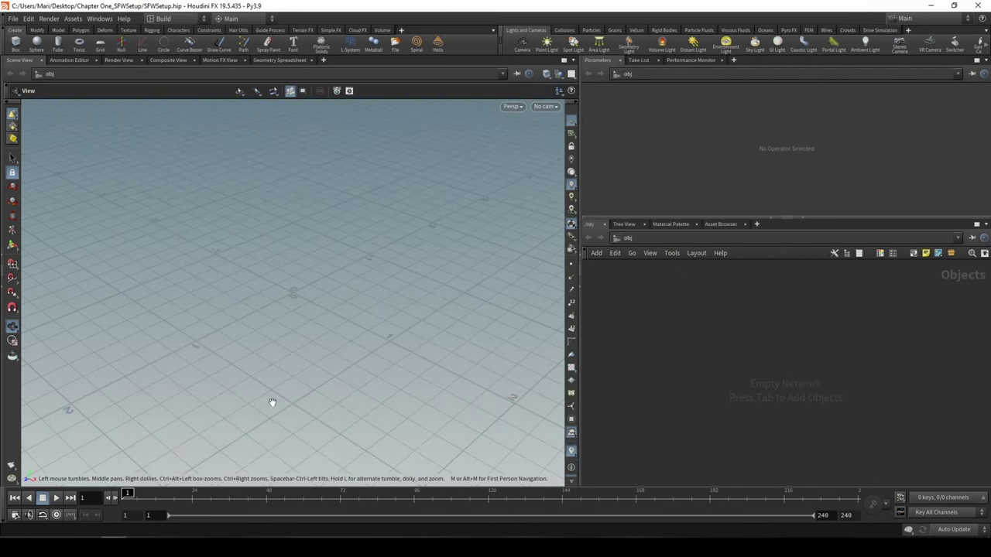
Step: Look over Houdini's Vellum and Particle Fluids shelf tools
right_click(63, 545)
click(66, 531)
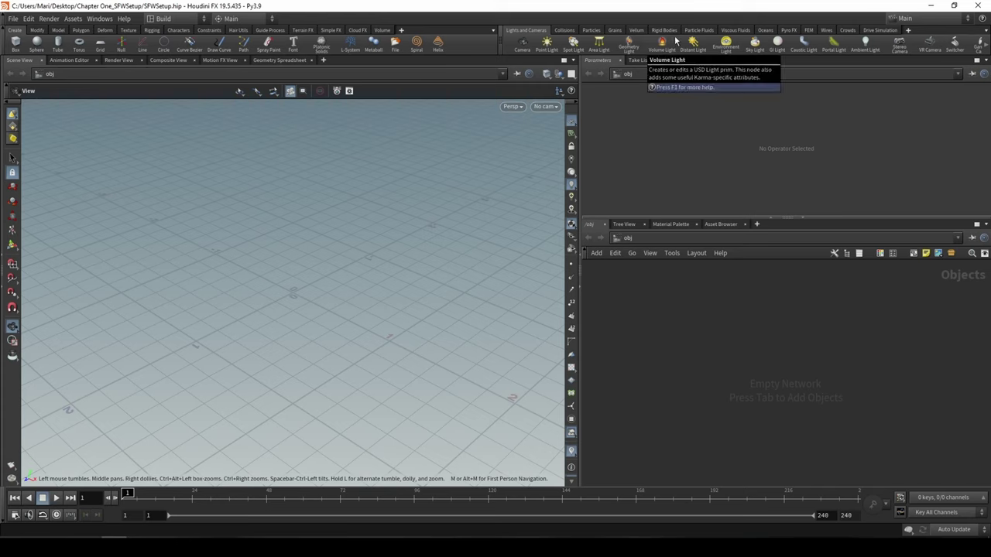
click(636, 31)
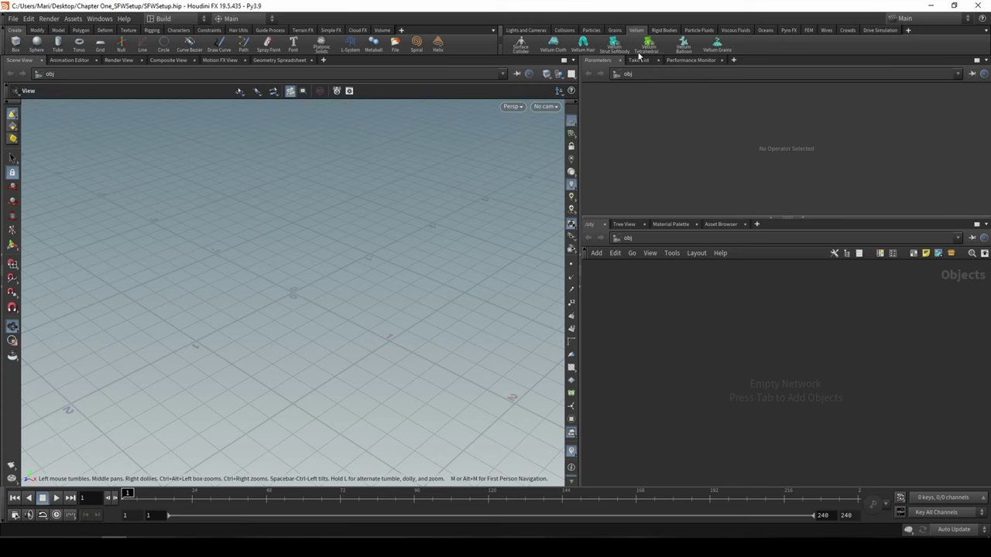
click(699, 30)
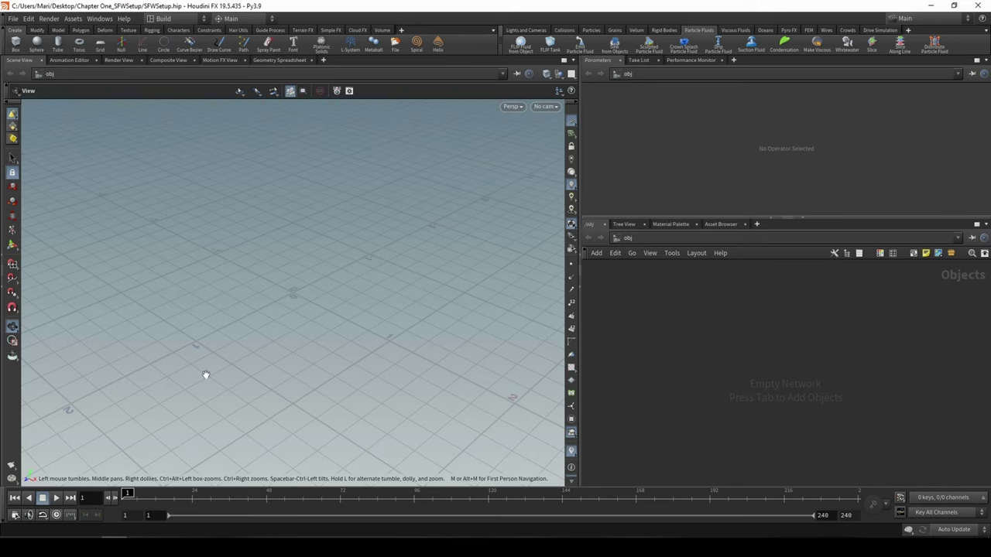
Step: Add a Geometry node to the empty object network
right_drag(280, 321, 303, 248)
drag(291, 296, 389, 301)
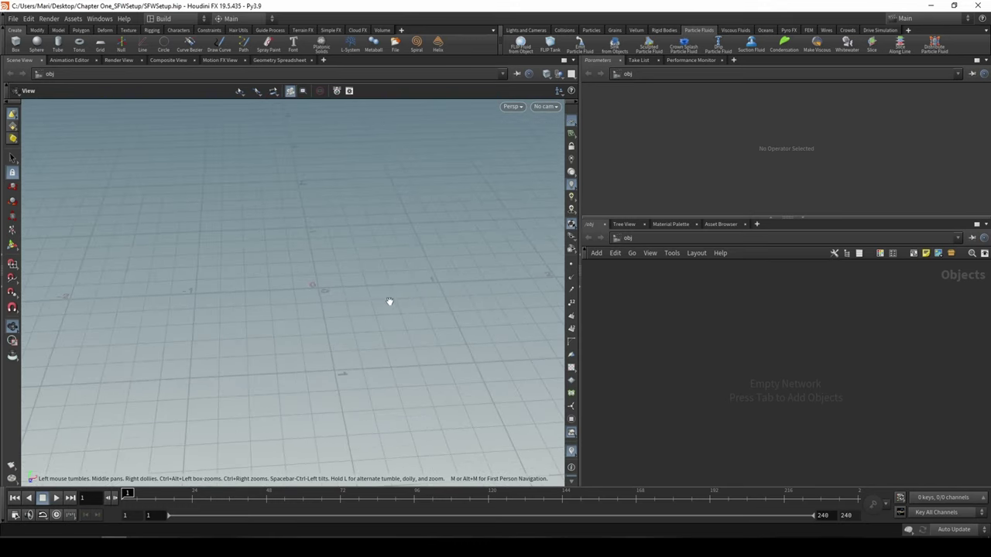
key(Tab)
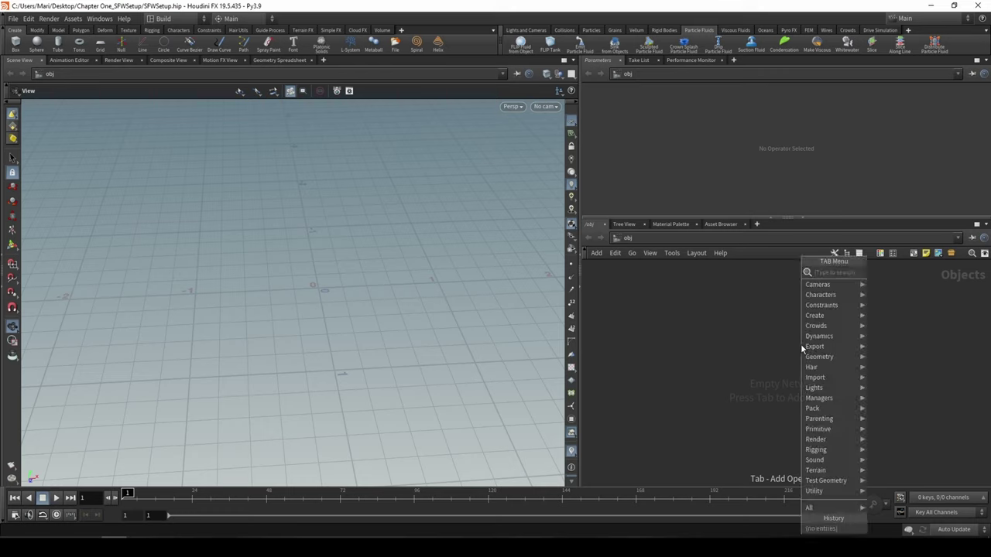
text(geo)
key(Return)
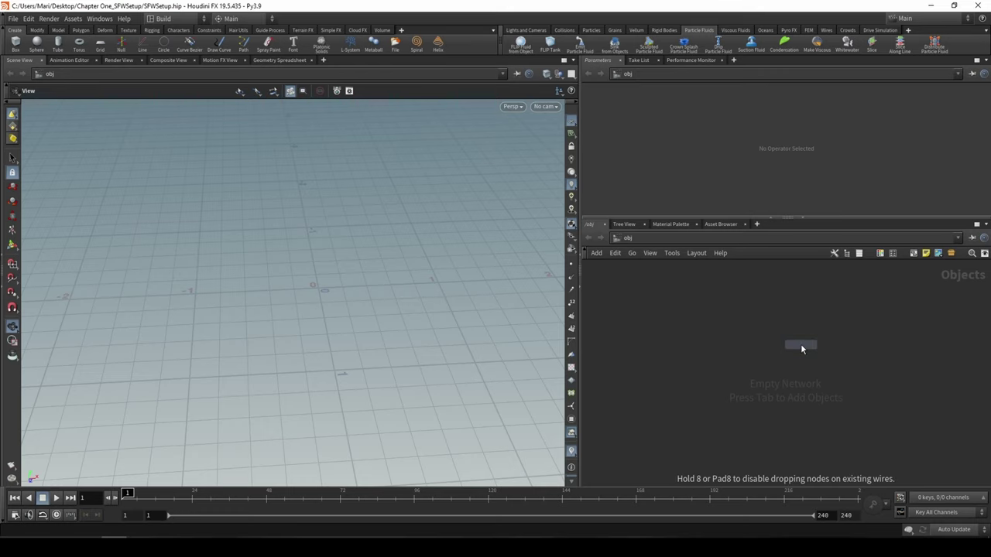
click(742, 341)
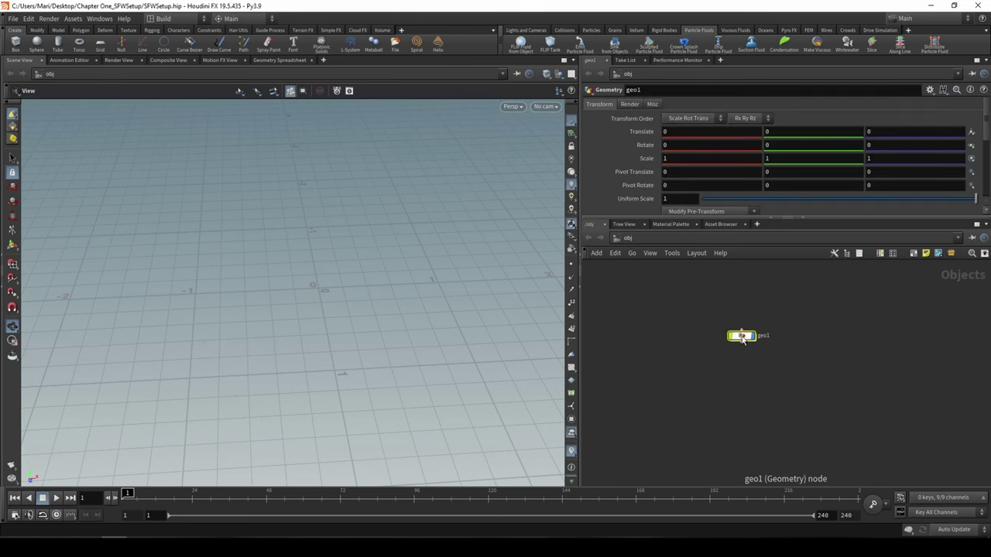
Step: Rename the Geometry node to Import and enter its network
scroll(287, 265, up, 1)
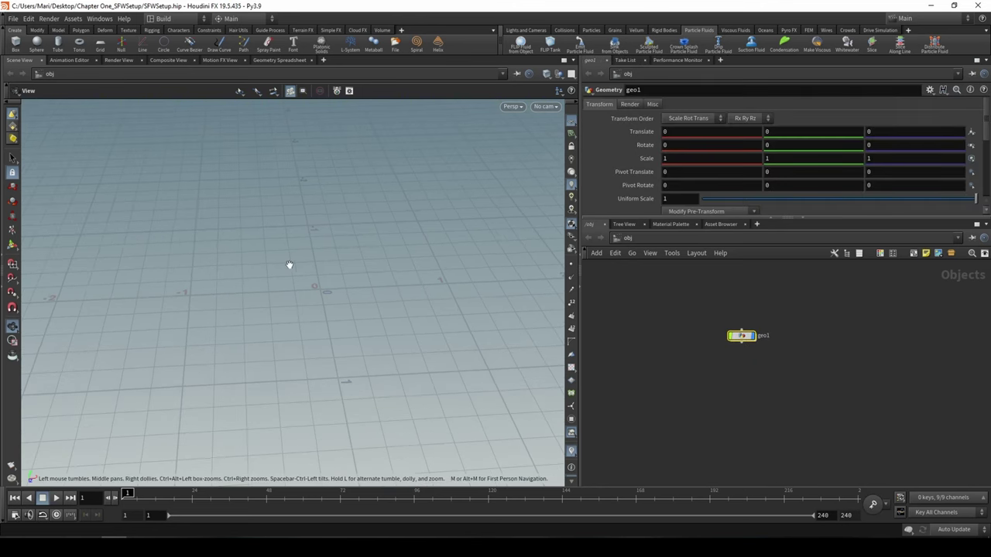
double_click(776, 338)
text(Imp)
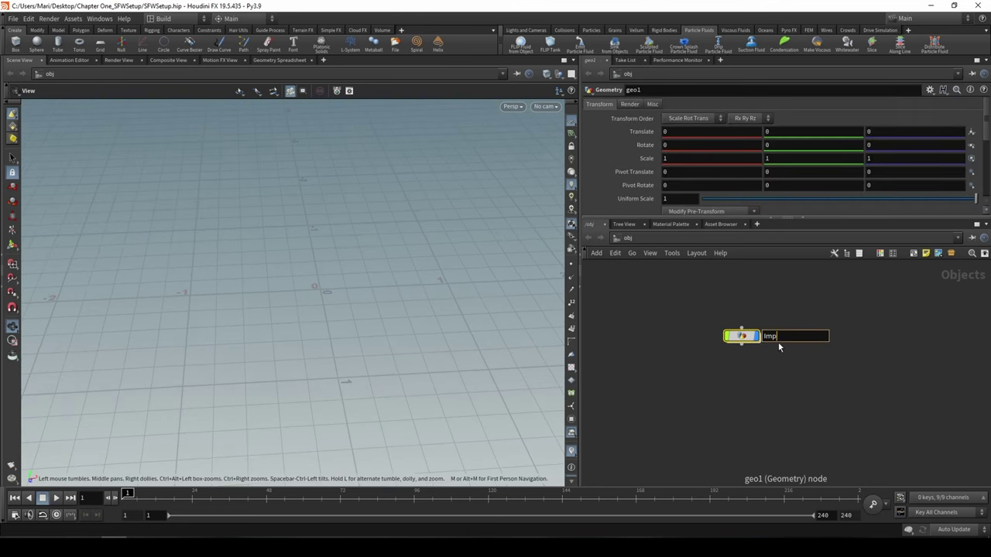
text(ort)
key(Return)
key(Return)
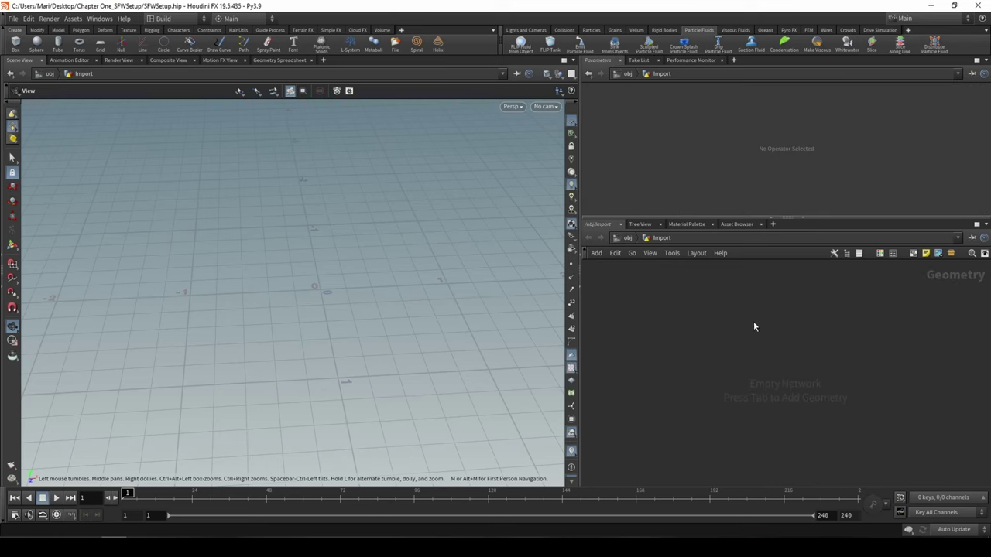
Step: Add an Alembic node that loads $HIP/BlenderImport/Scene001.abc and view the imported spheres and ground plane
key(Tab)
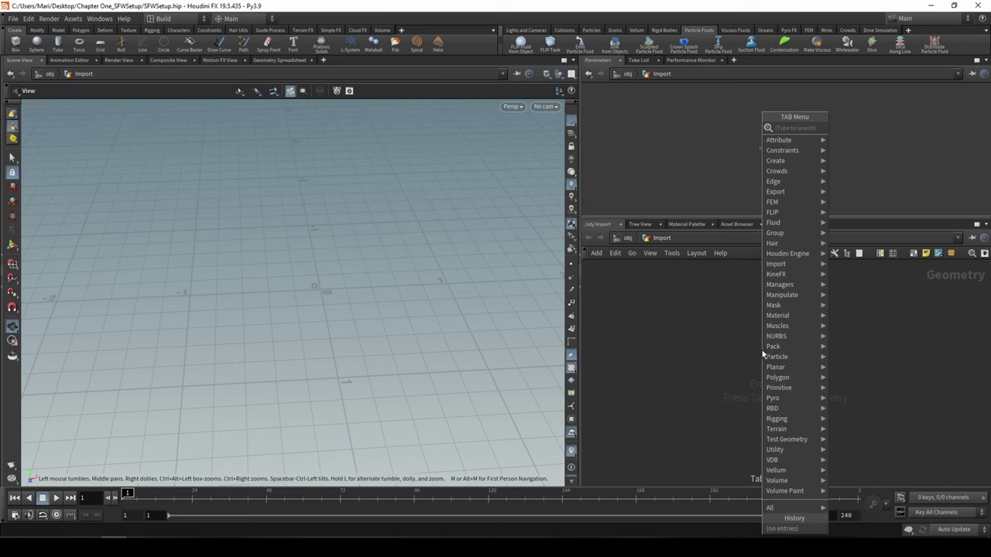
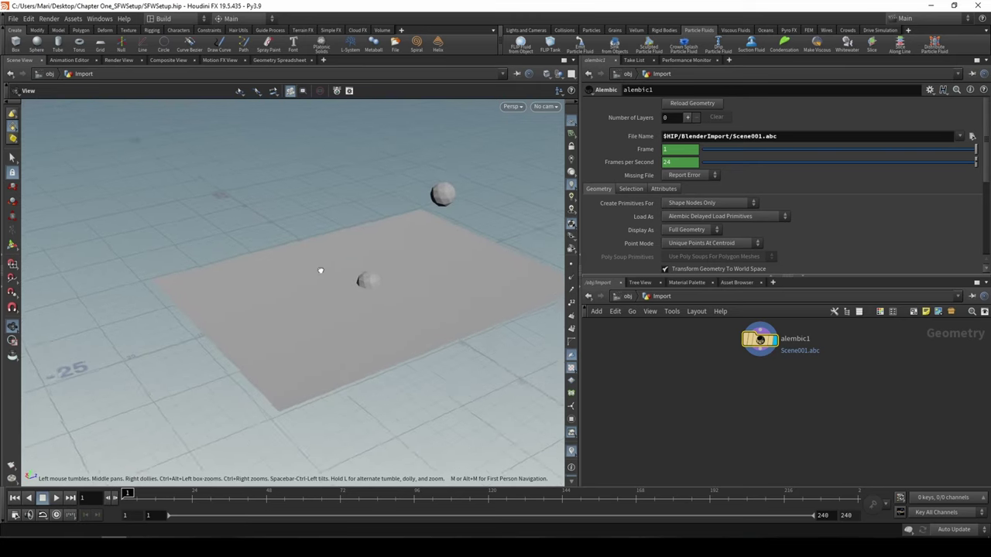
scroll(429, 296, up, 5)
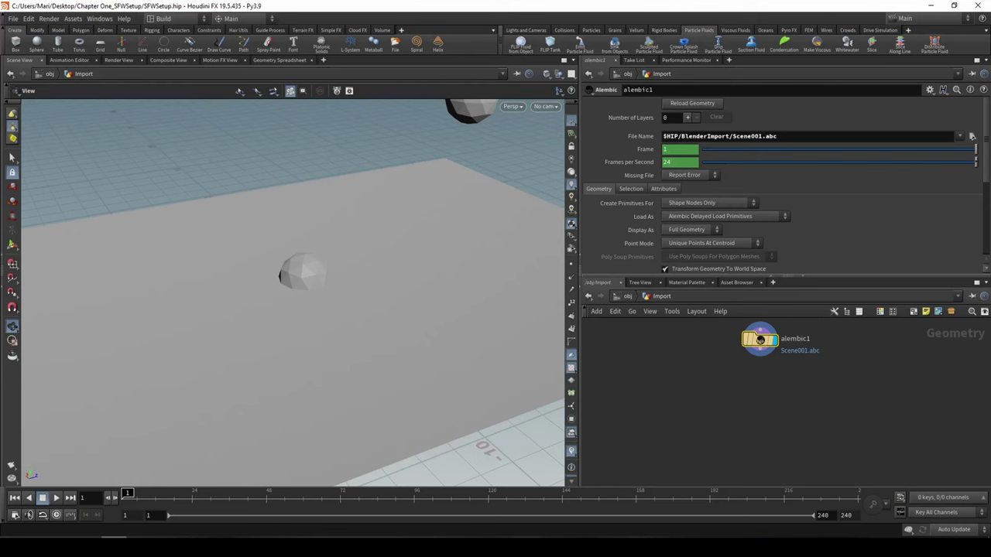
drag(256, 364, 400, 301)
Step: Try Load Houdini Geometry (deprecated) as the Alembic node's load type, and return it to Alembic Delayed Load Primitives
click(688, 218)
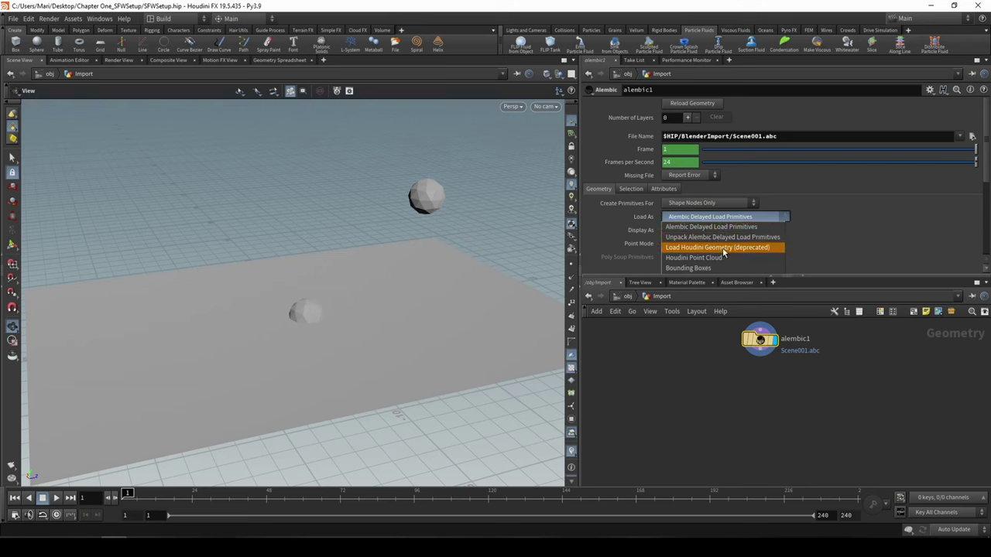
click(720, 247)
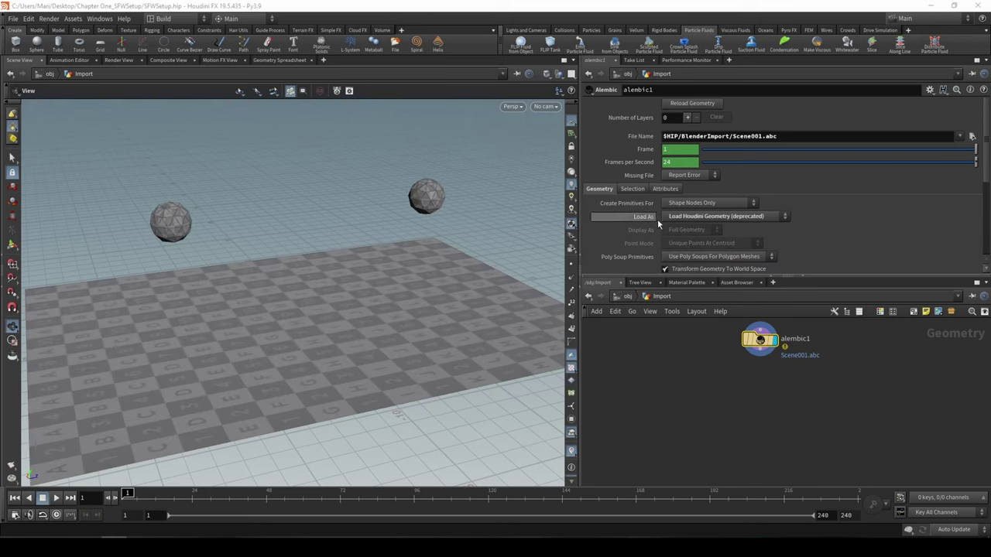
click(691, 218)
click(701, 226)
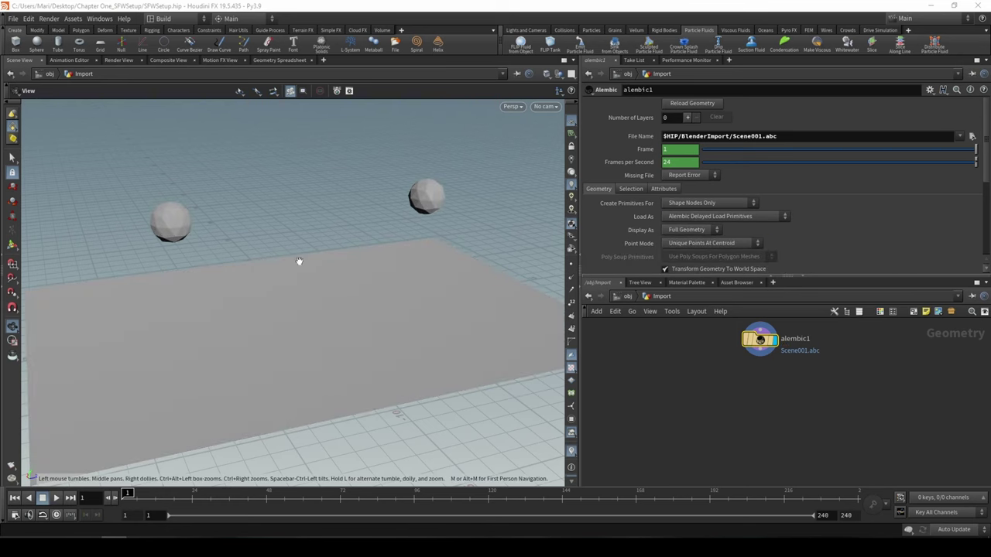
drag(299, 261, 271, 214)
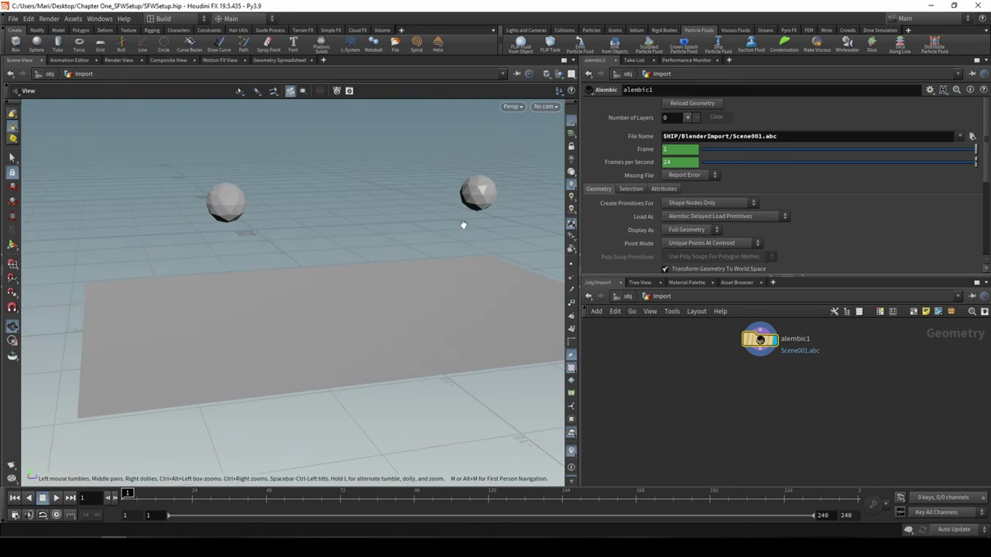
drag(464, 226, 410, 318)
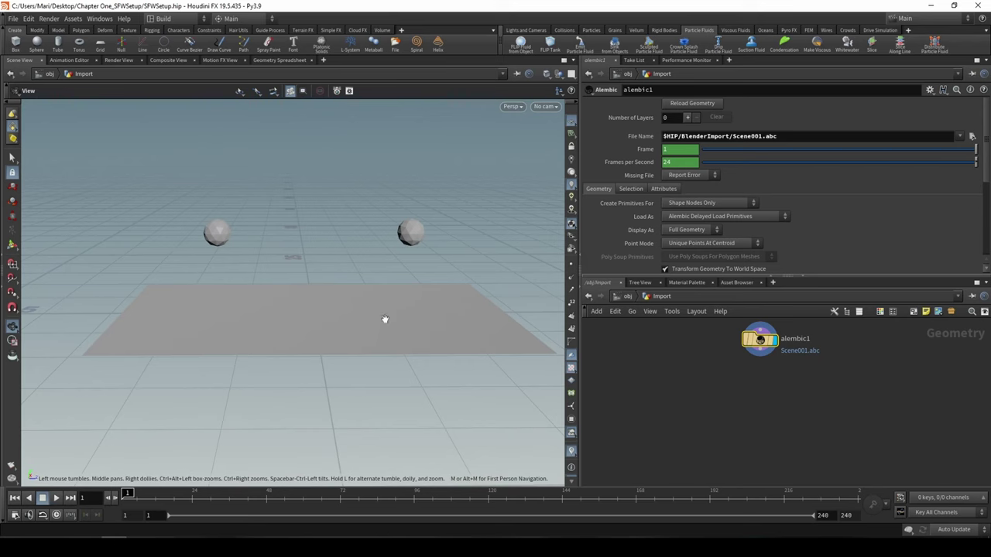
Step: Add a Cube node beside the Alembic node and display it as a scale reference
key(Tab)
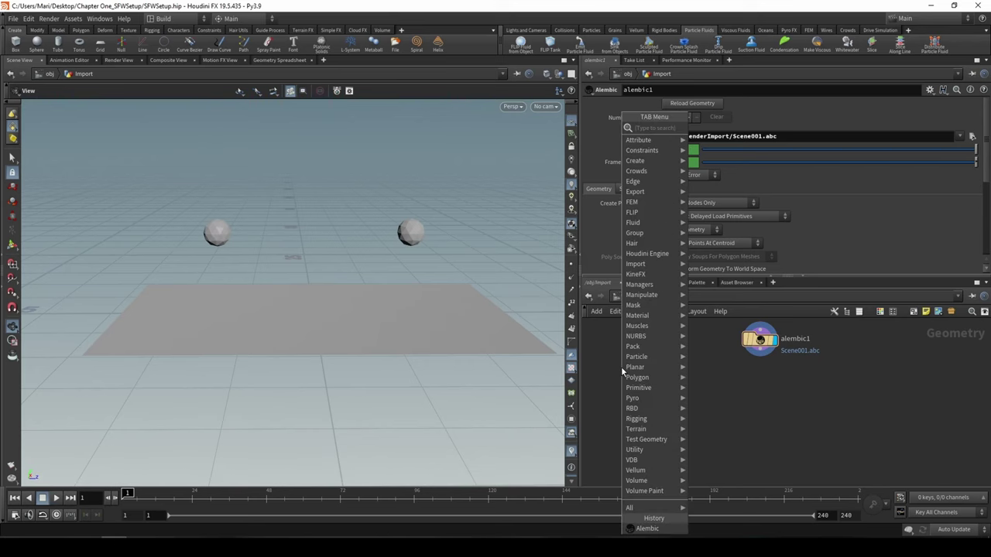
text(box)
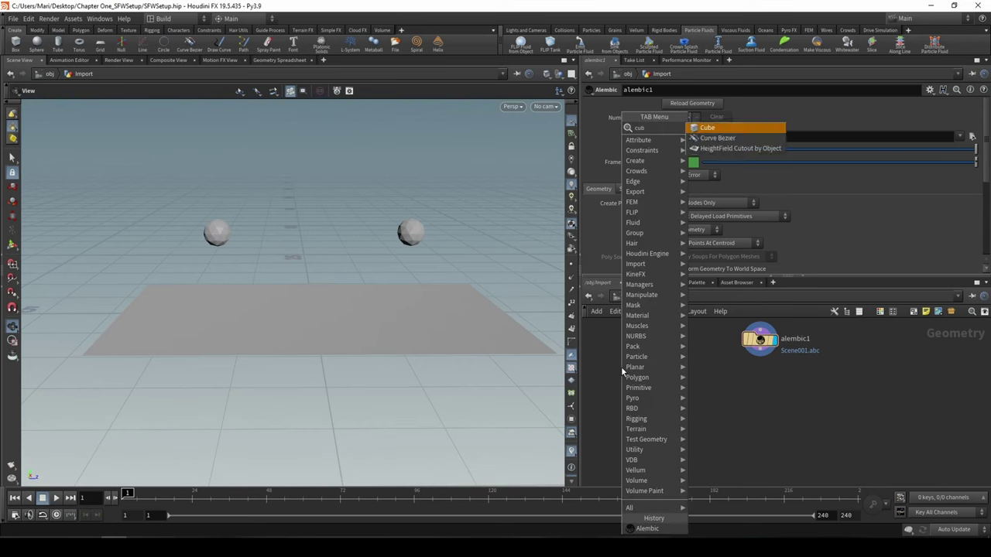
key(Return)
click(618, 383)
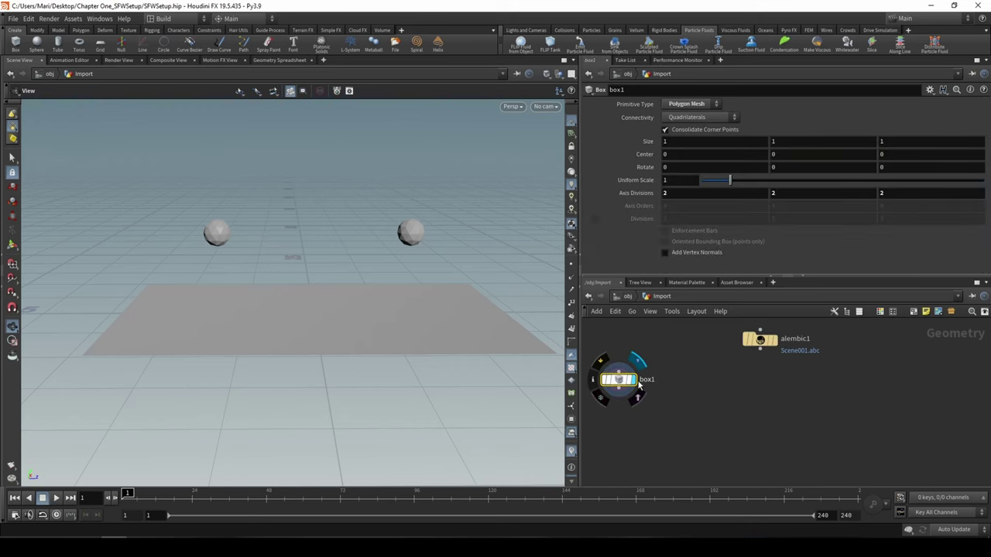
Step: Inspect the reference cube's size in the viewport, and delete its box node
scroll(290, 387, up, 4)
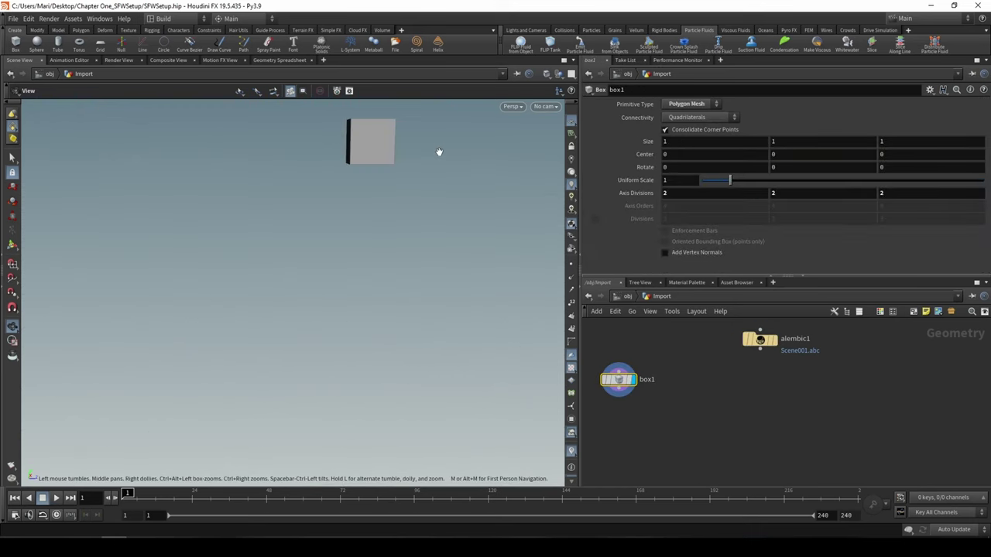
middle_drag(438, 152, 415, 230)
scroll(415, 230, up, 4)
middle_drag(322, 201, 422, 295)
drag(421, 296, 482, 361)
scroll(380, 348, down, 5)
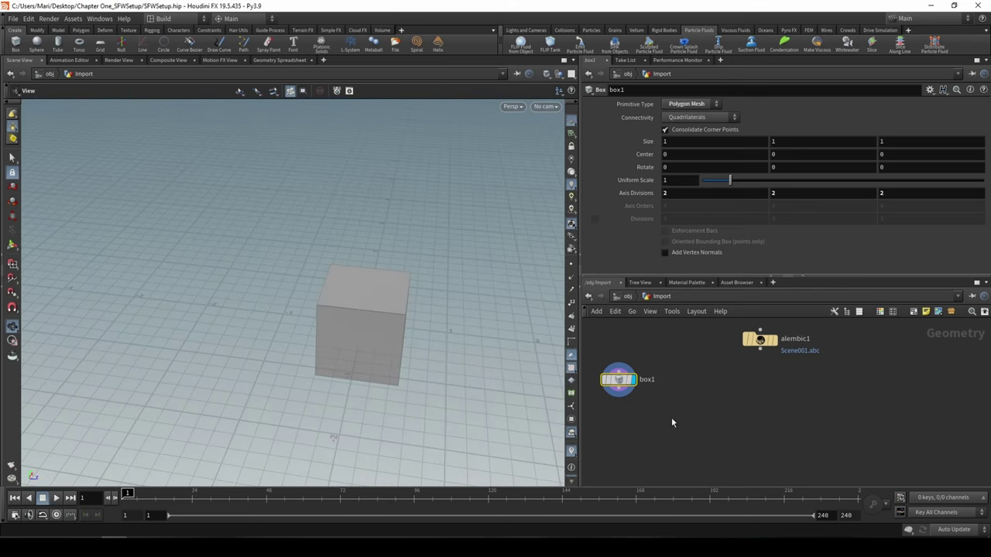
key(Delete)
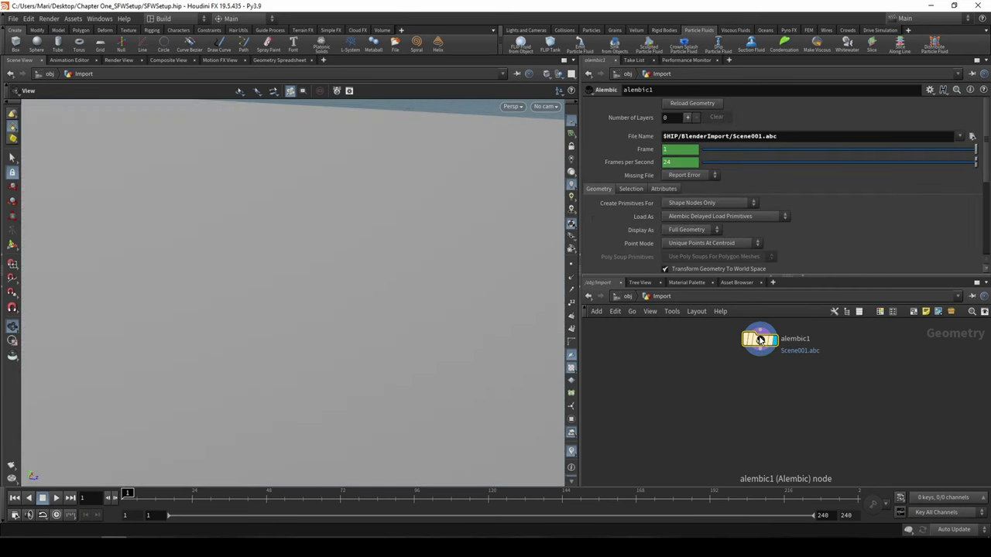
Step: Connect a Convert node to the Alembic node's output and display the converted geometry
scroll(504, 312, down, 7)
middle_drag(504, 312, 433, 293)
drag(433, 293, 346, 307)
drag(237, 322, 360, 329)
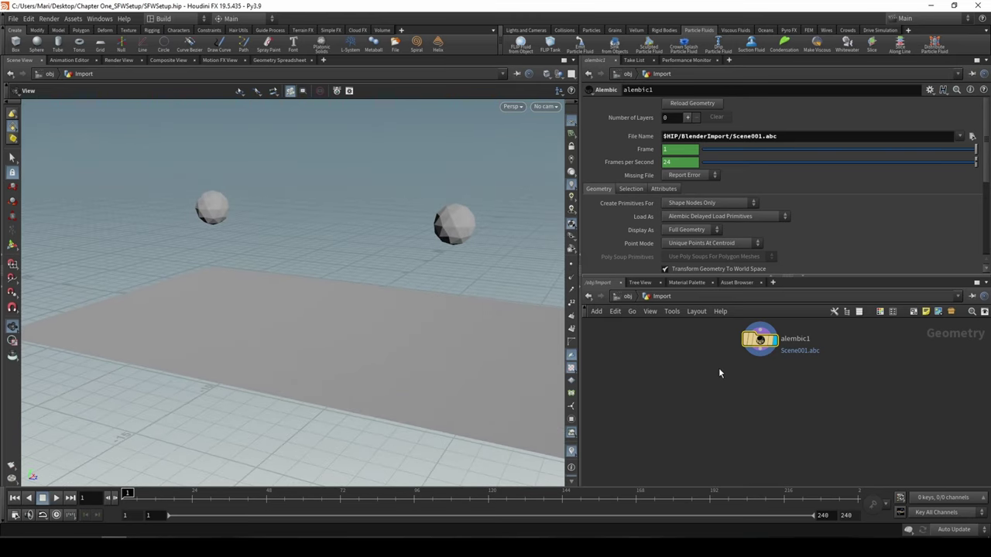
drag(758, 356, 762, 395)
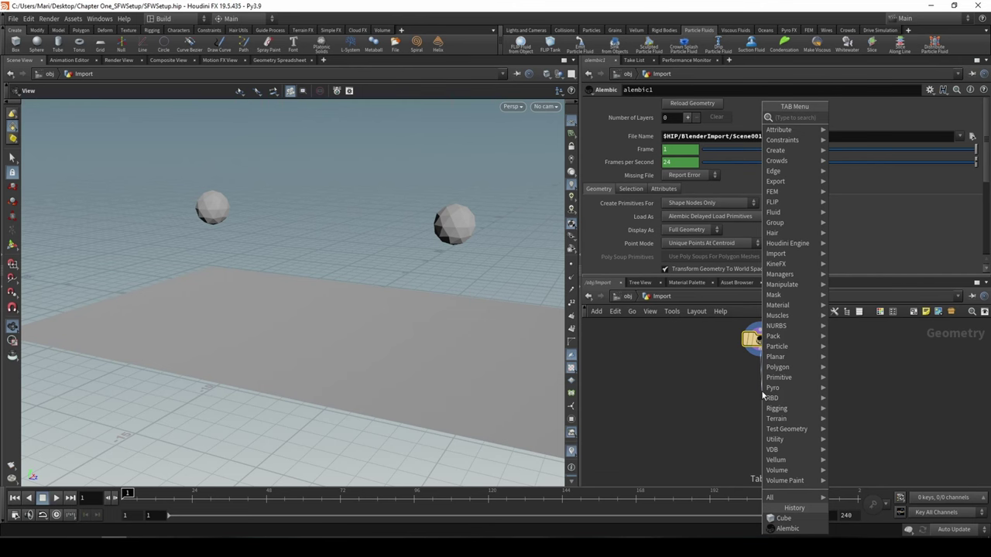
text(cove)
key(BackSpace)
key(BackSpace)
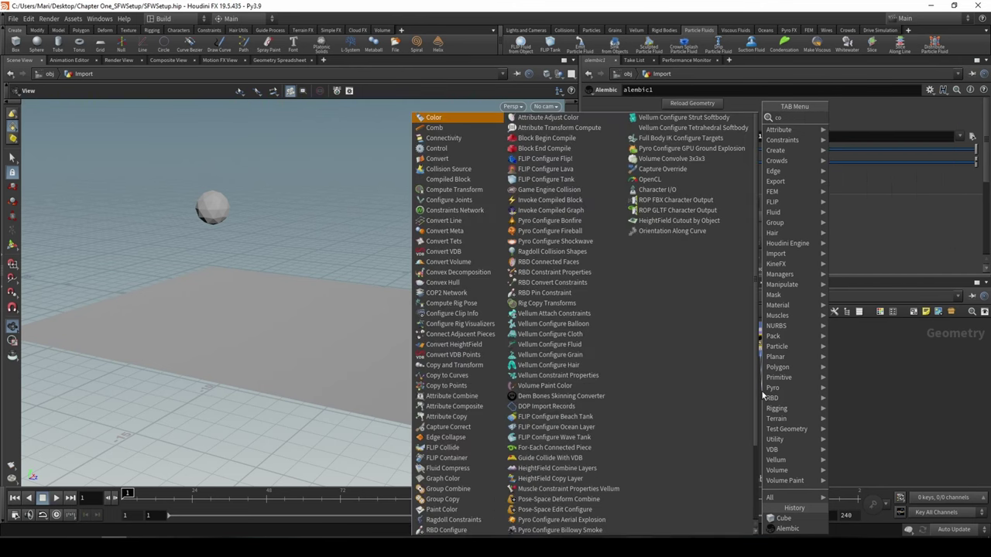
text(nv)
key(Return)
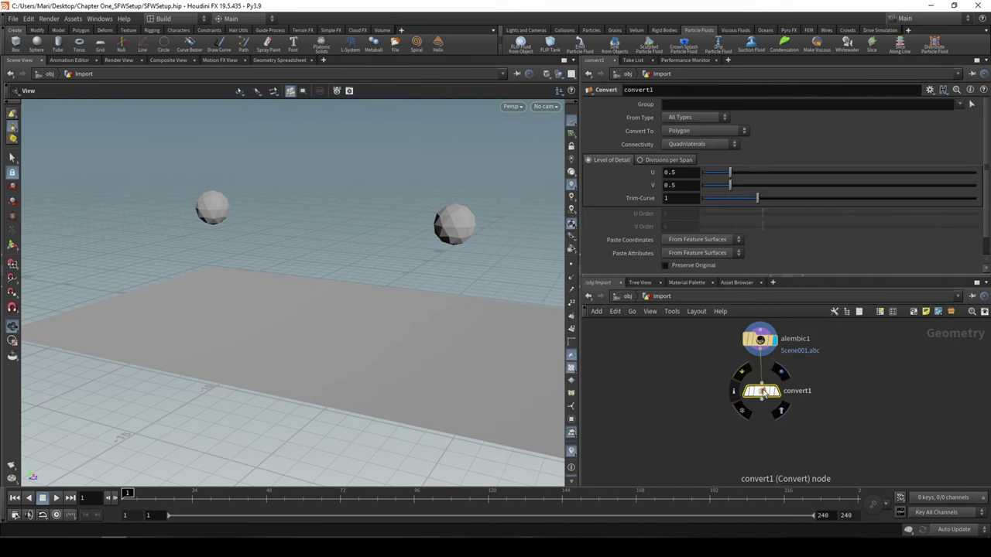
click(778, 393)
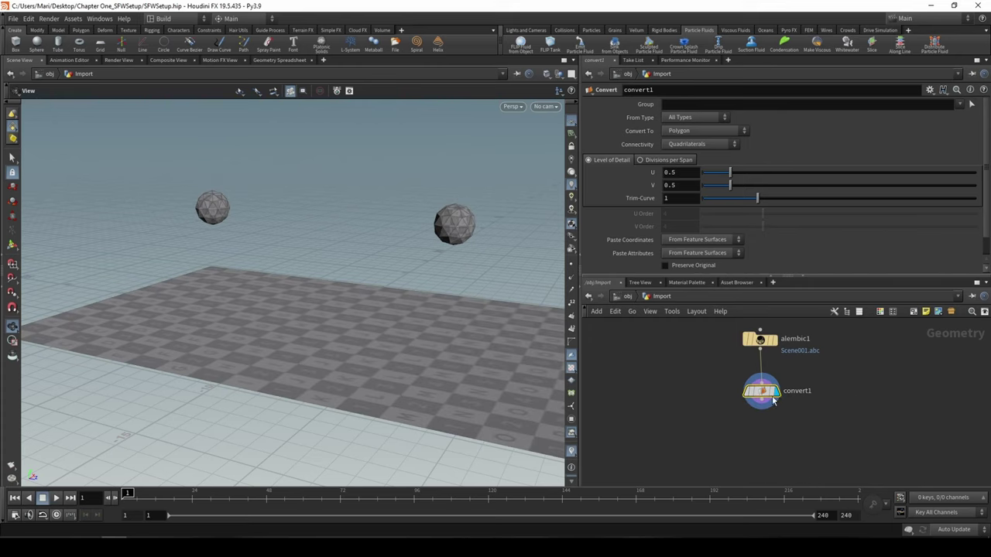
Step: Examine the converted spheres and ground plane up close and from several angles
drag(328, 294, 283, 338)
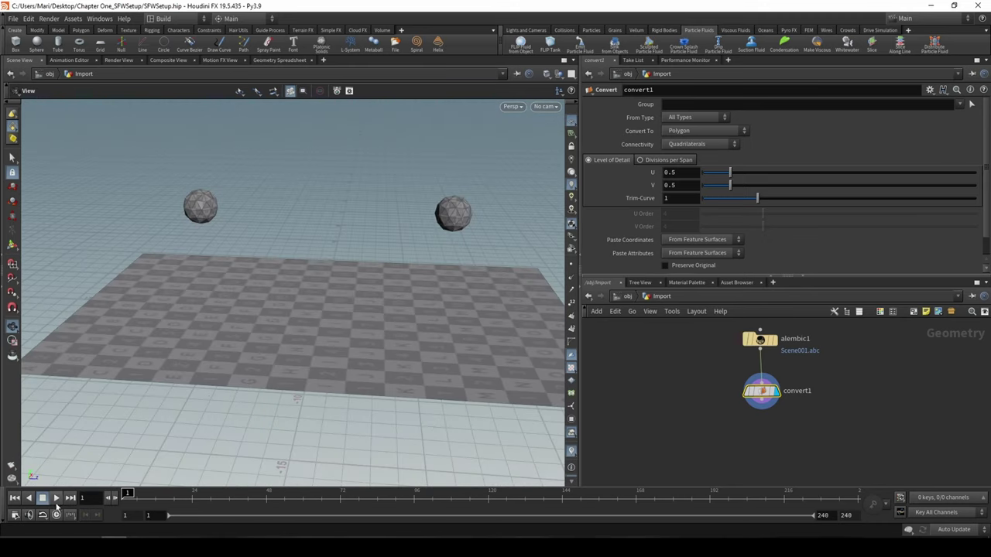
drag(323, 376, 336, 325)
middle_drag(336, 325, 409, 378)
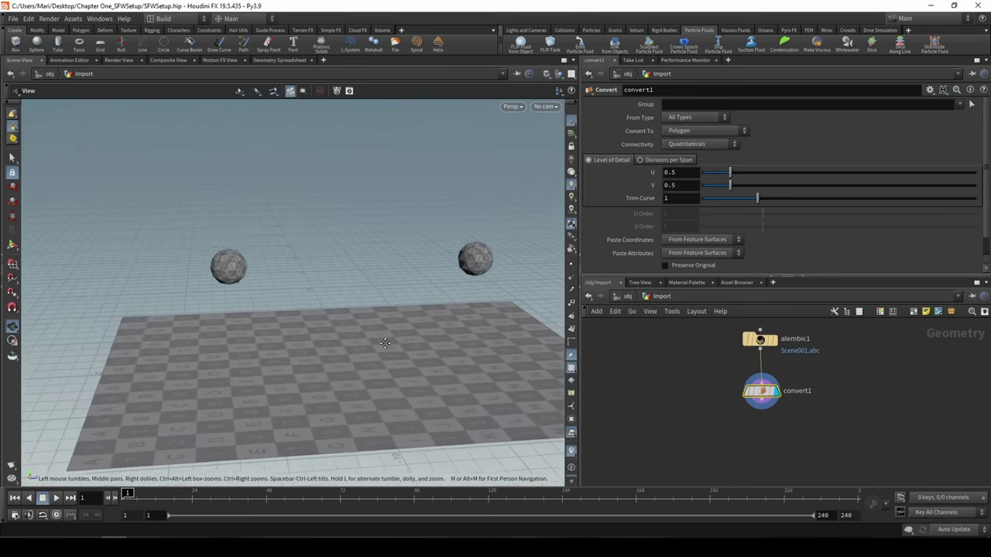
scroll(210, 256, up, 8)
middle_drag(233, 270, 332, 291)
scroll(353, 274, up, 6)
drag(389, 212, 380, 305)
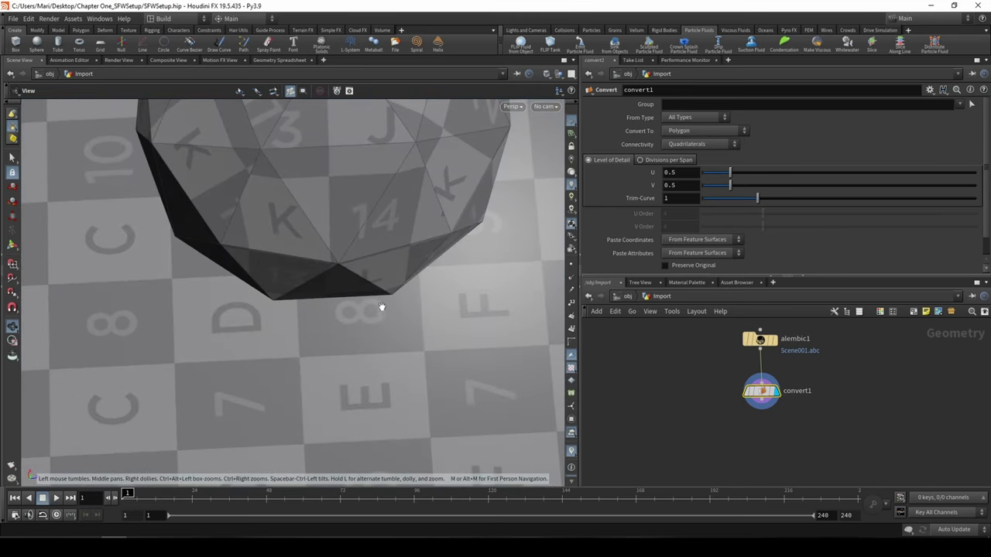
middle_drag(319, 203, 318, 415)
scroll(318, 418, down, 5)
drag(320, 420, 334, 210)
scroll(325, 388, down, 1)
middle_drag(325, 388, 310, 268)
scroll(309, 268, down, 6)
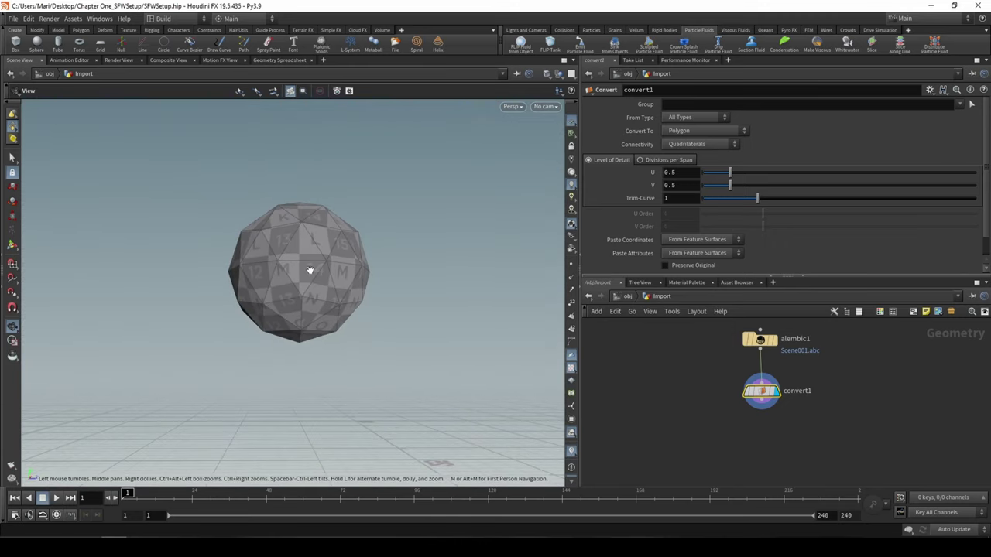
drag(387, 293, 309, 298)
right_drag(309, 298, 420, 363)
drag(420, 363, 358, 286)
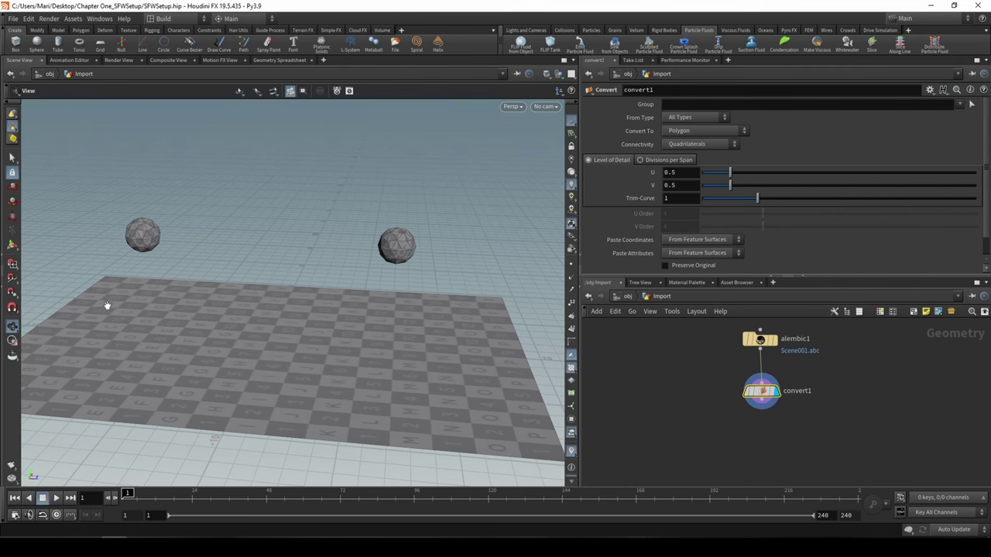
drag(106, 305, 170, 320)
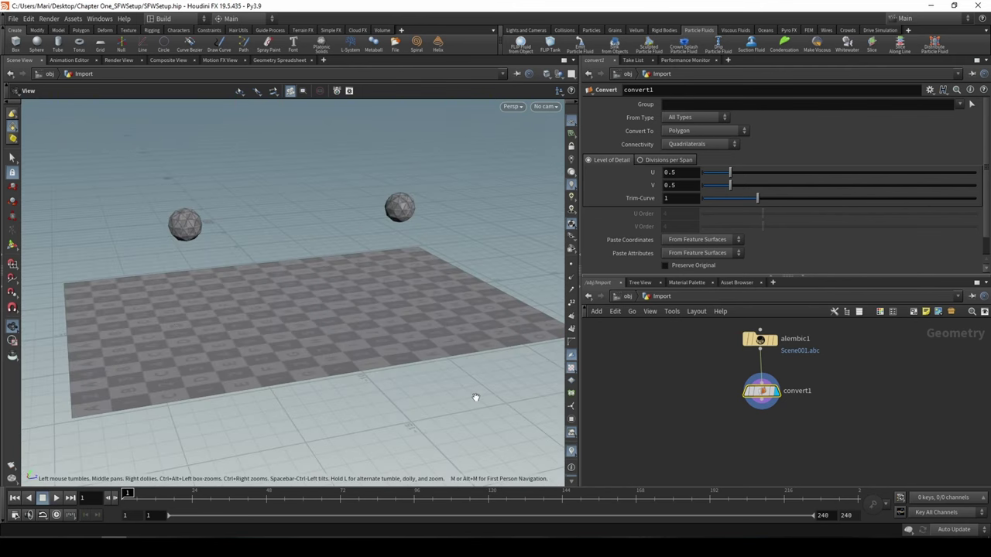
middle_drag(263, 264, 269, 287)
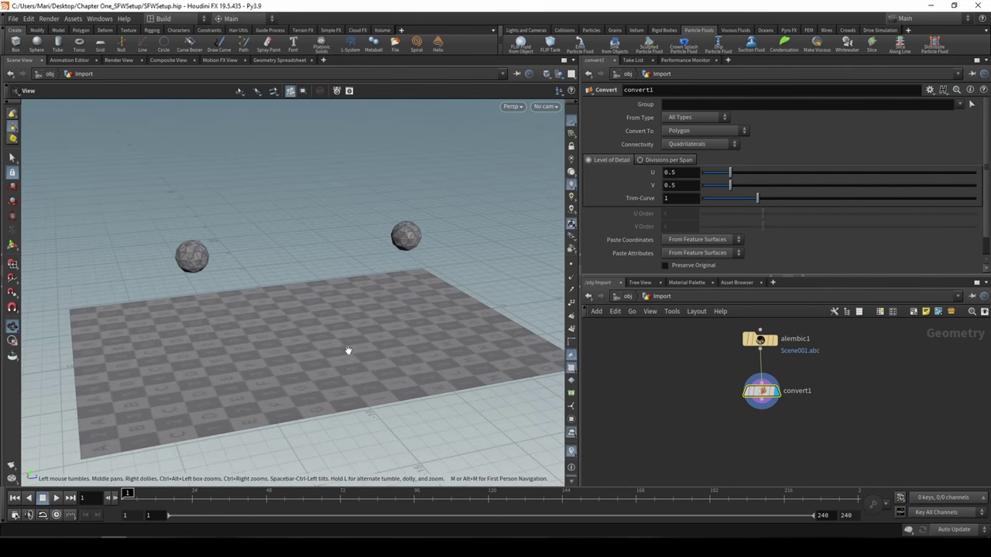
Step: Connect a Blast node to the Convert node's output, place it below and to its left, and display it
middle_drag(714, 445, 716, 414)
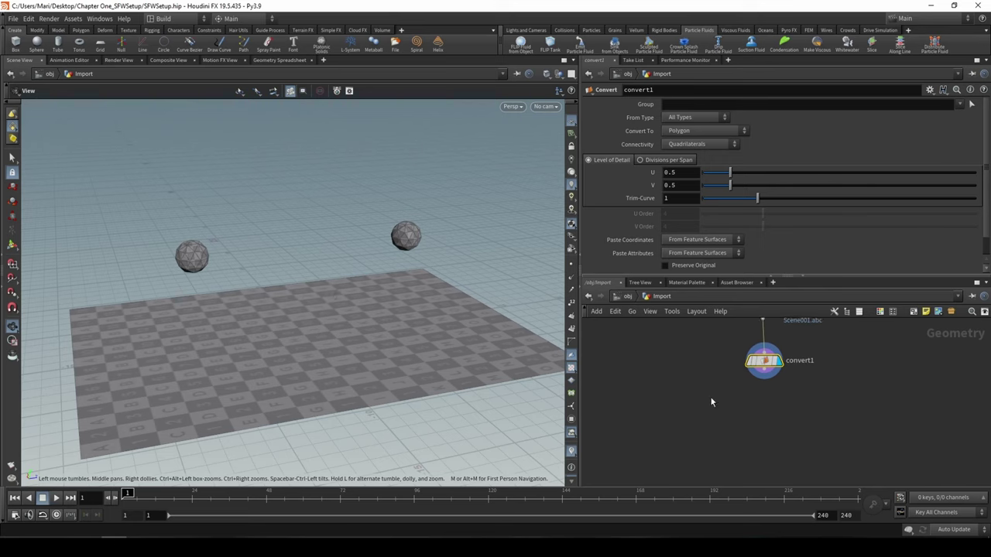
click(764, 370)
key(Tab)
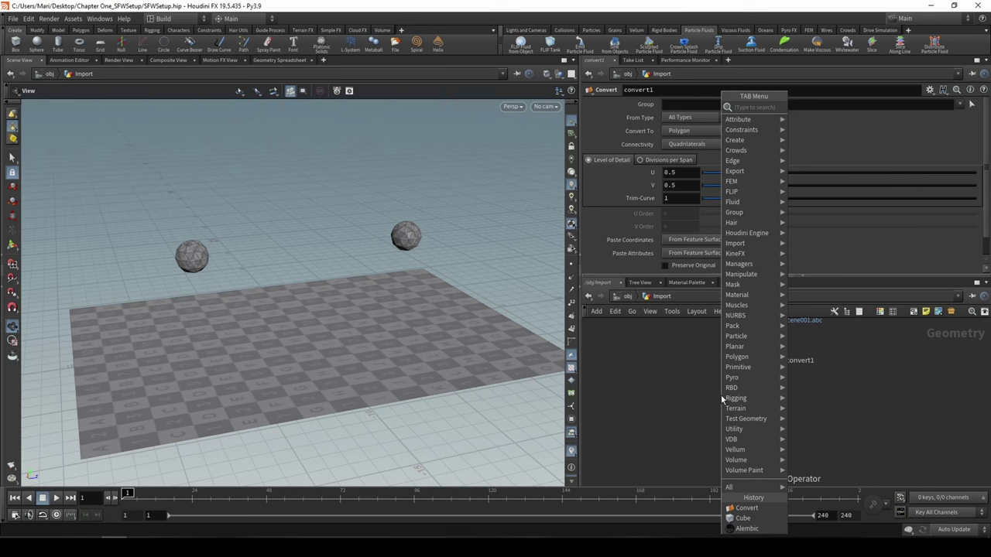
text(blast)
key(Return)
click(721, 396)
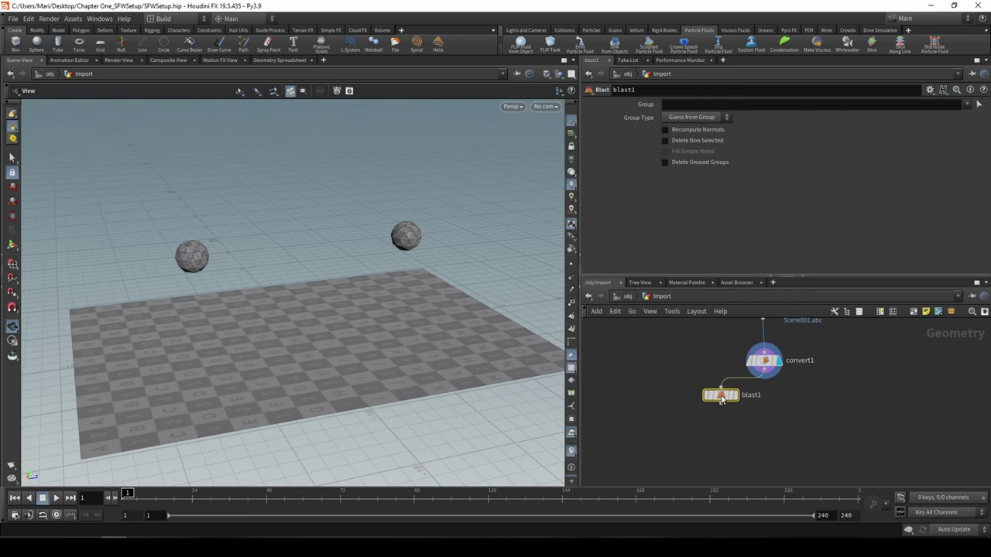
drag(720, 397, 710, 423)
click(724, 429)
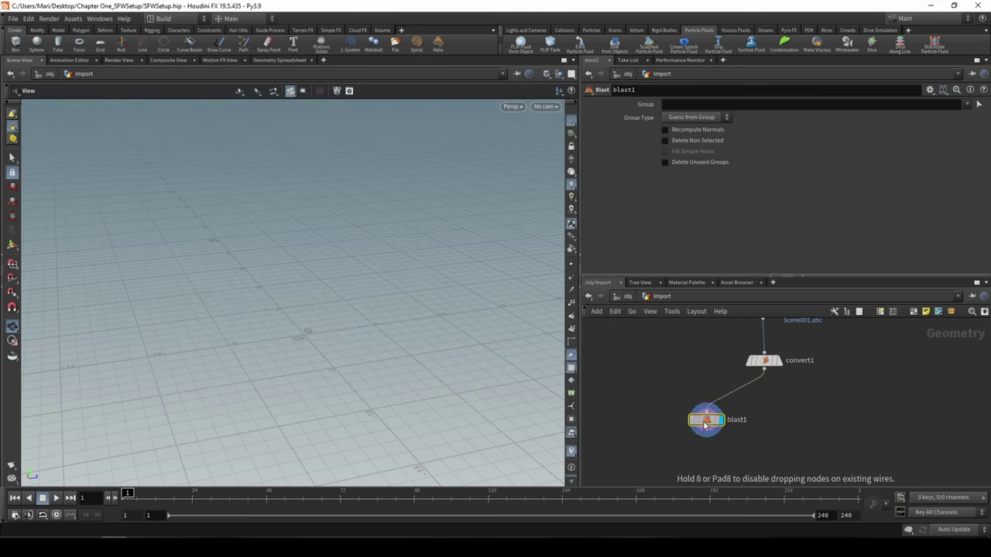
click(702, 106)
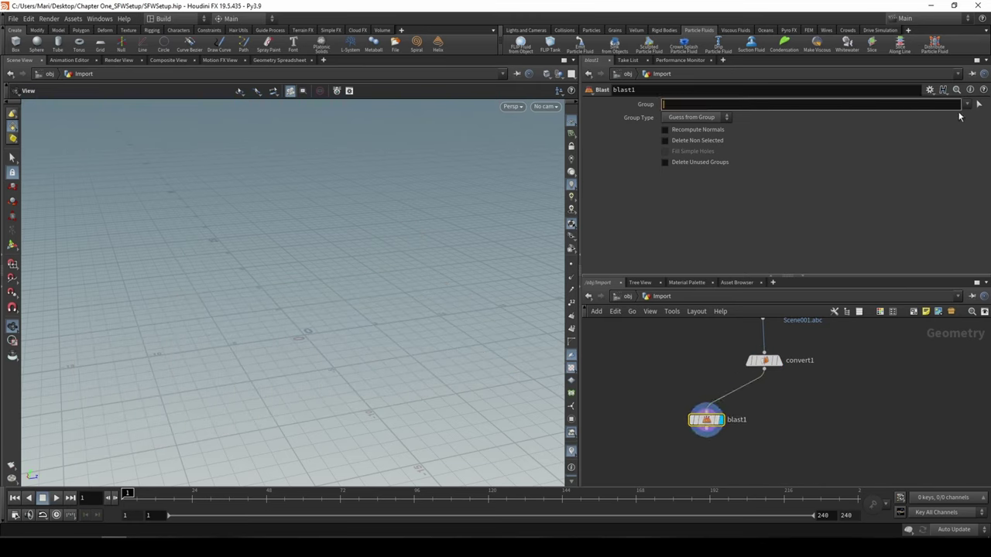
click(966, 104)
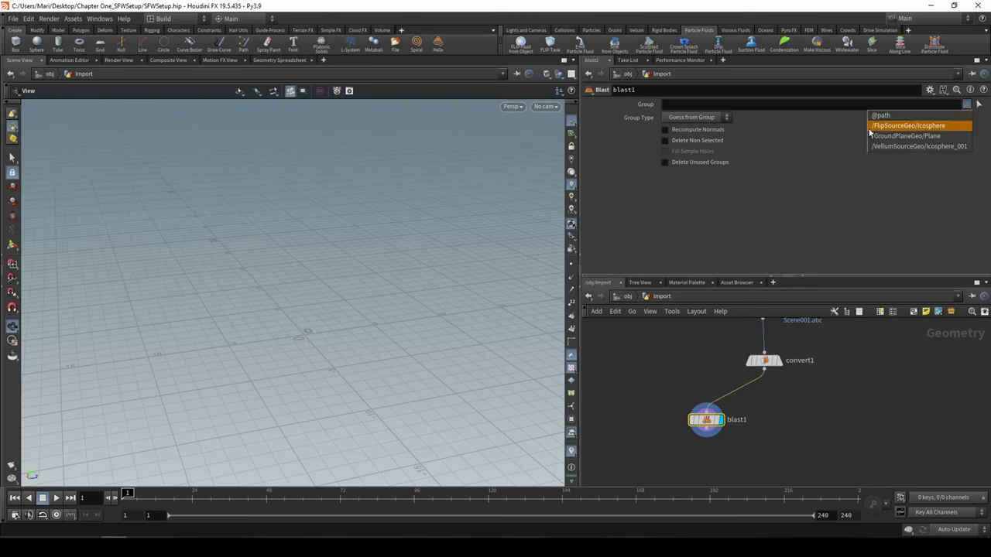
click(908, 125)
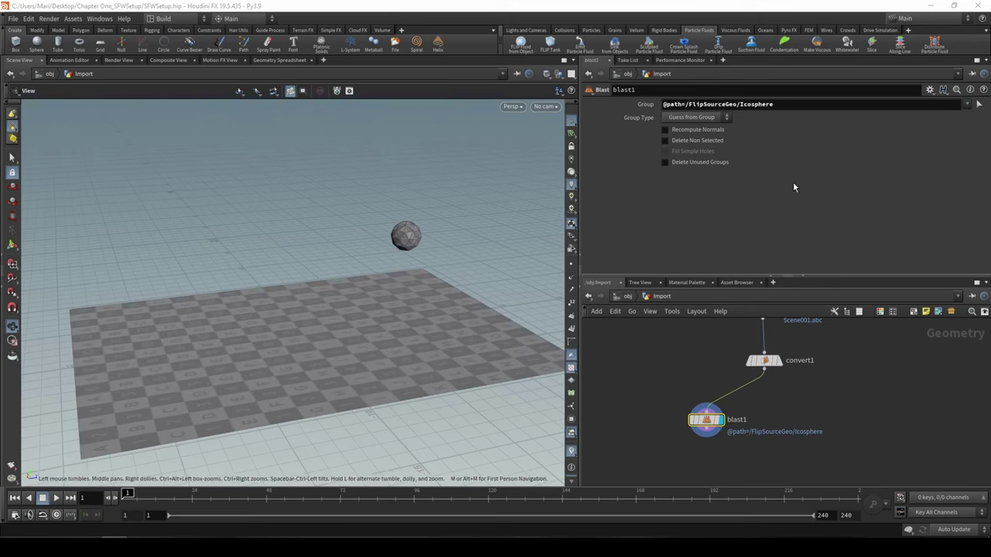
click(663, 140)
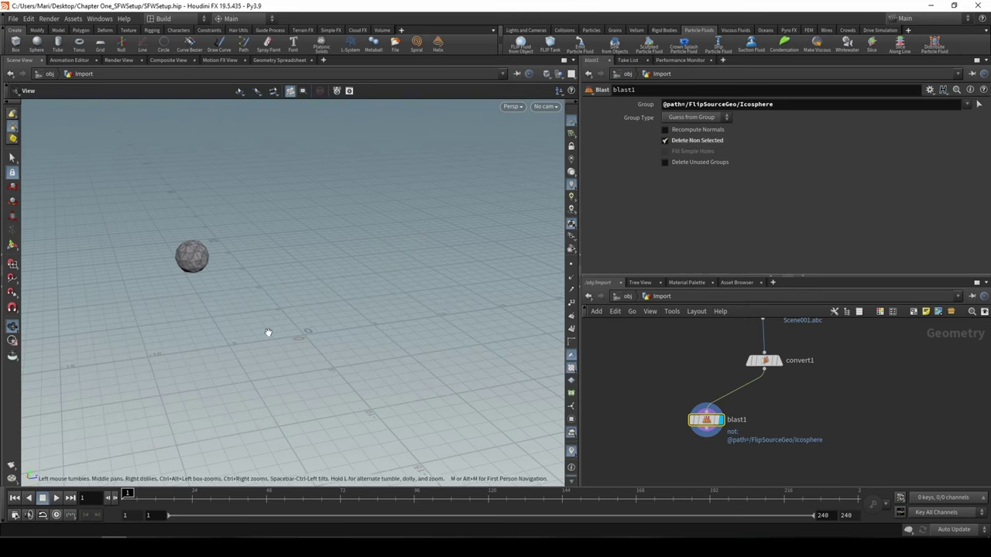
double_click(738, 419)
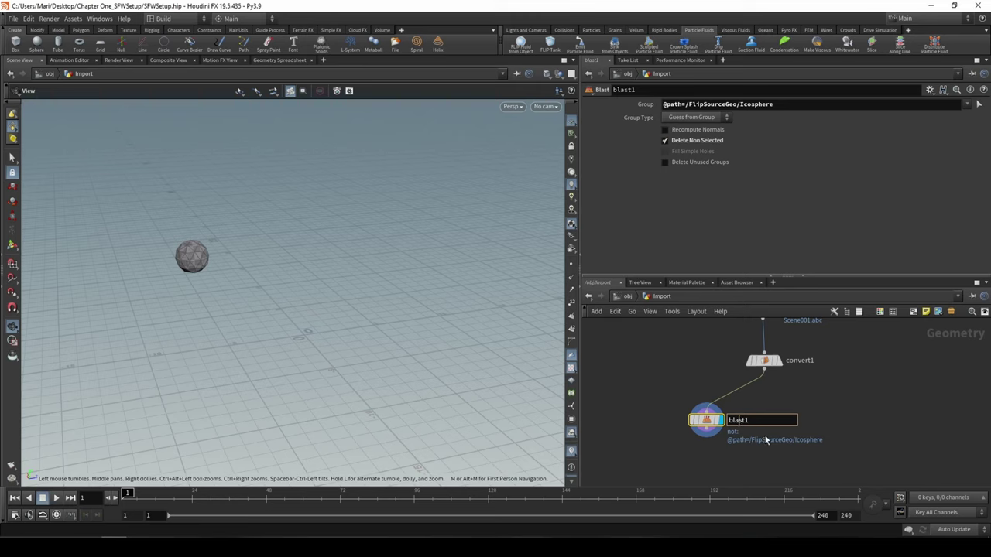
key(Return)
Step: Move the first Blast node farther left and duplicate it to its right, connected to the Convert node and displayed
drag(707, 422, 673, 414)
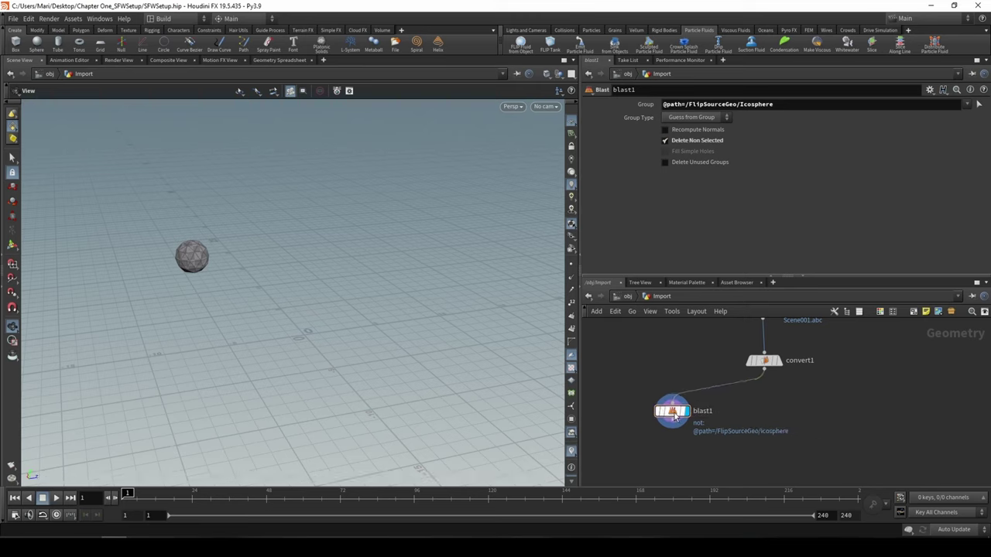
middle_drag(779, 398, 748, 367)
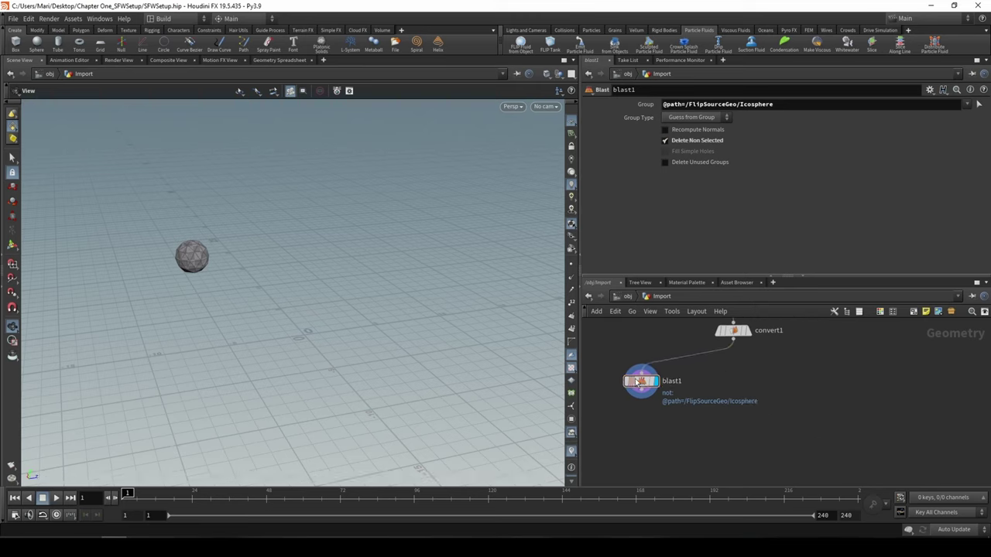
mouse_move(641, 382)
key(ctrl+c)
key(ctrl+v)
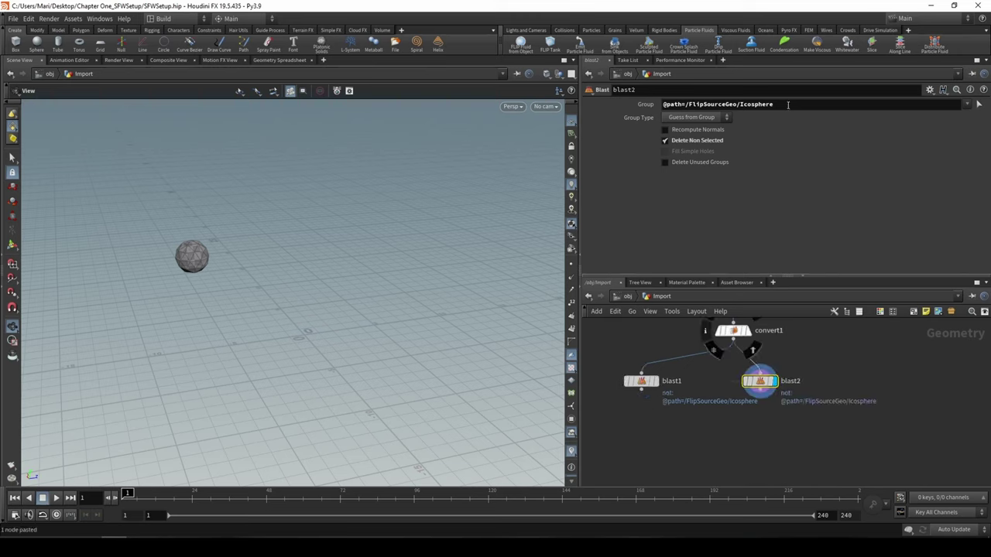
triple_click(777, 104)
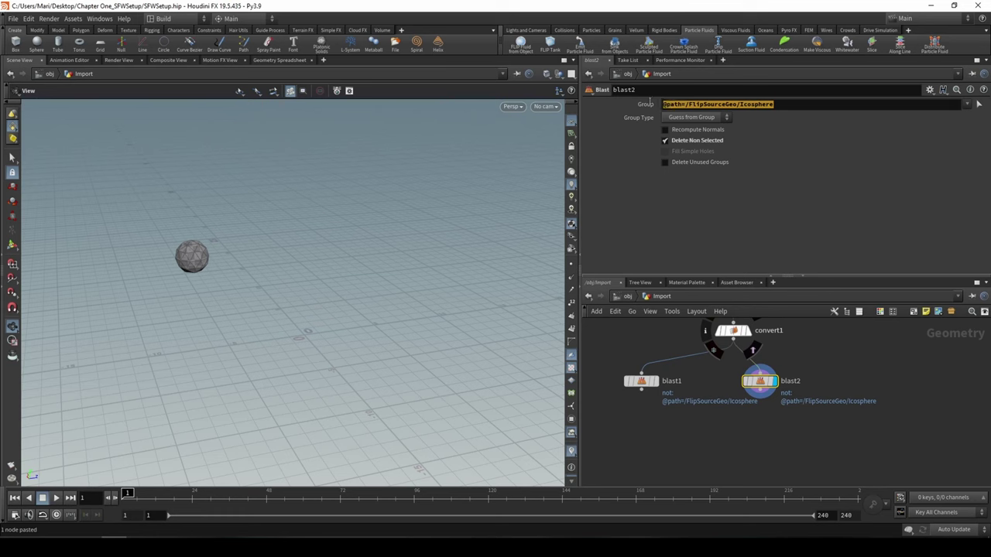
key(BackSpace)
key(Return)
click(967, 104)
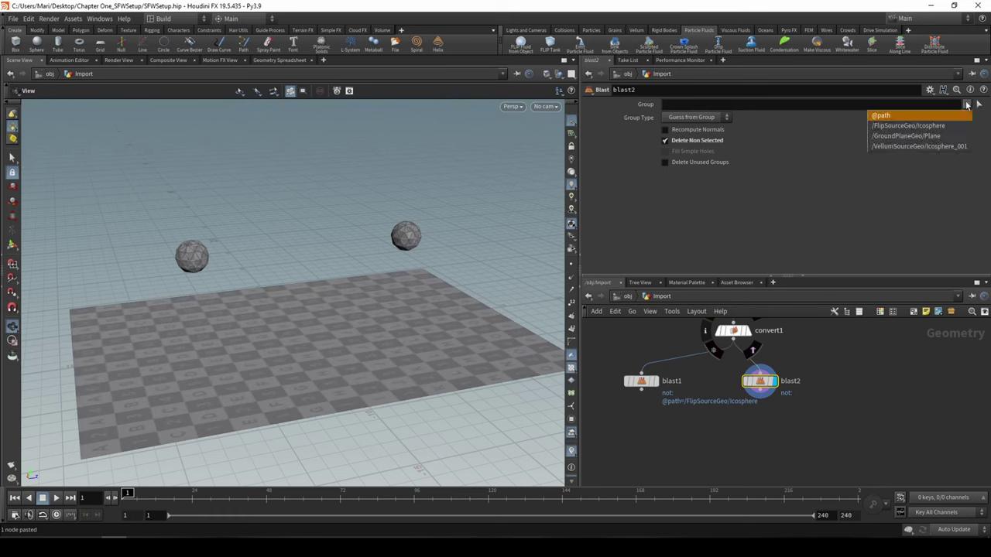
click(929, 137)
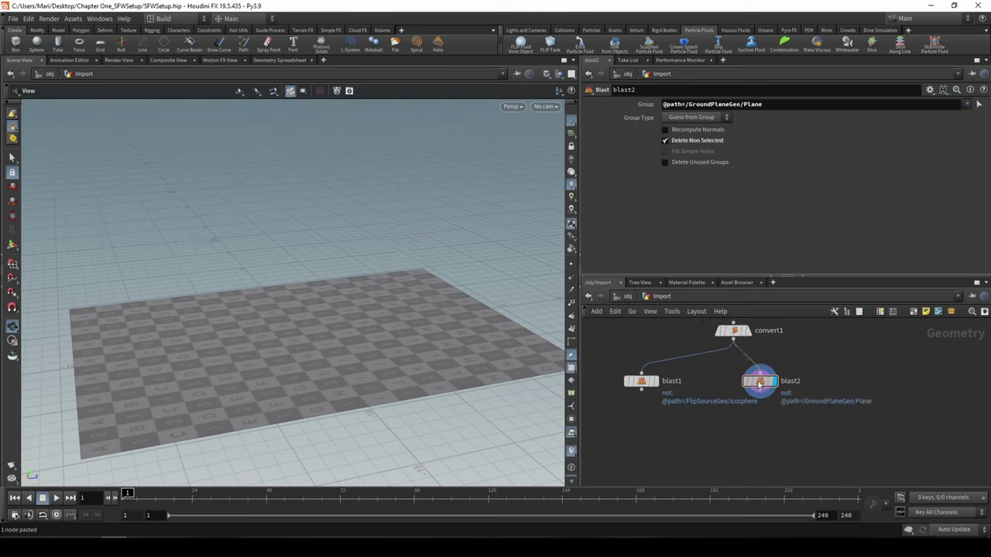
Step: Center the second Blast node beneath Convert, and paste a third connected Blast copy in line to its right
drag(762, 385, 733, 384)
key(ctrl+v)
click(825, 380)
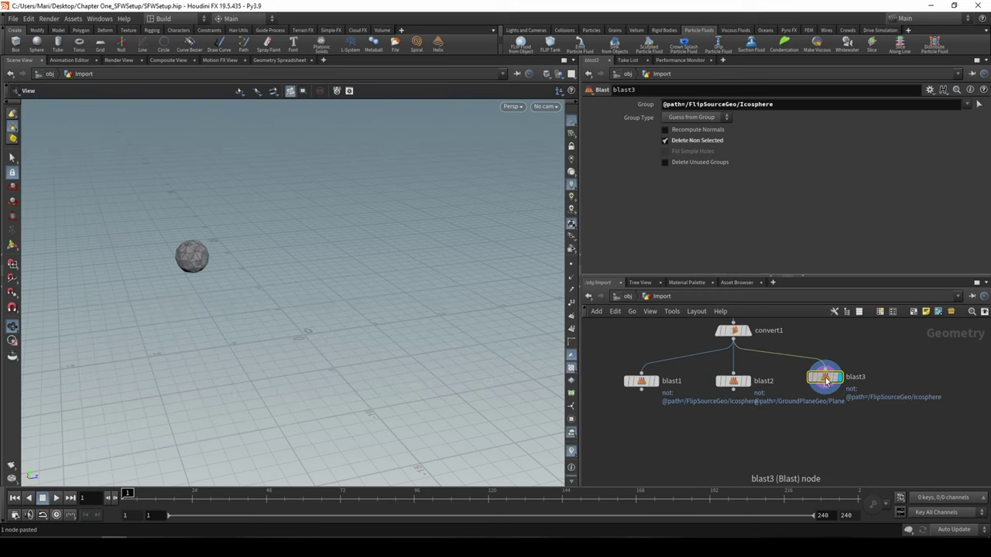
drag(826, 381, 825, 384)
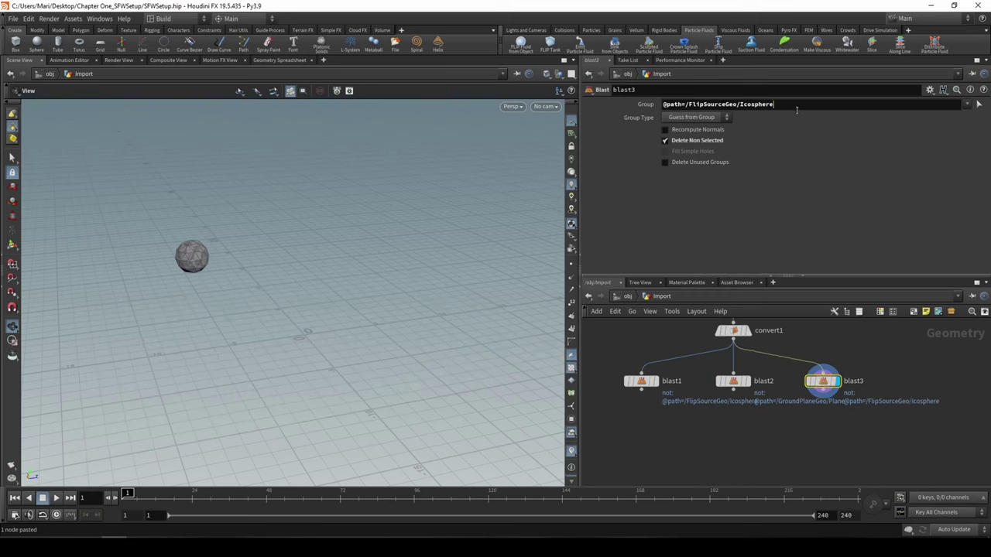
click(796, 110)
click(788, 111)
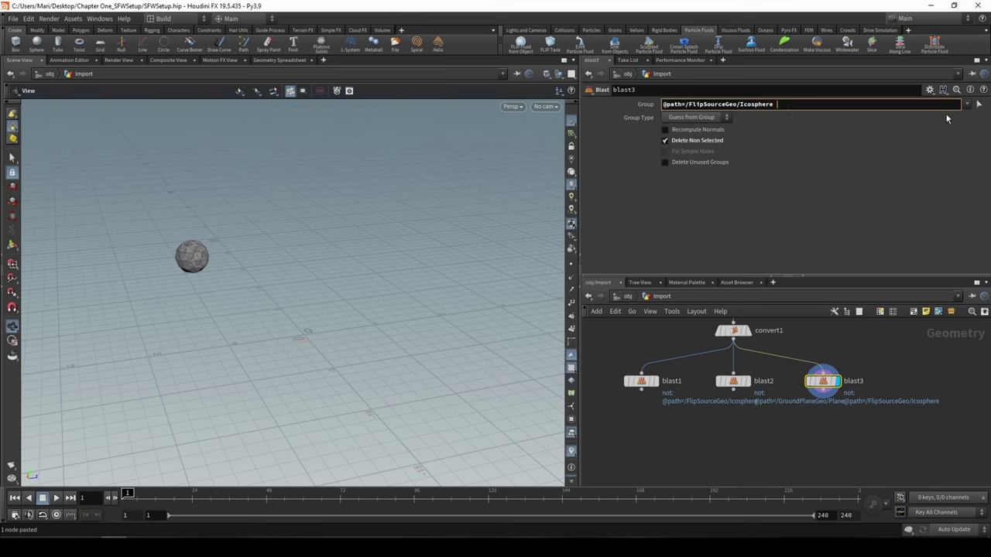
click(977, 104)
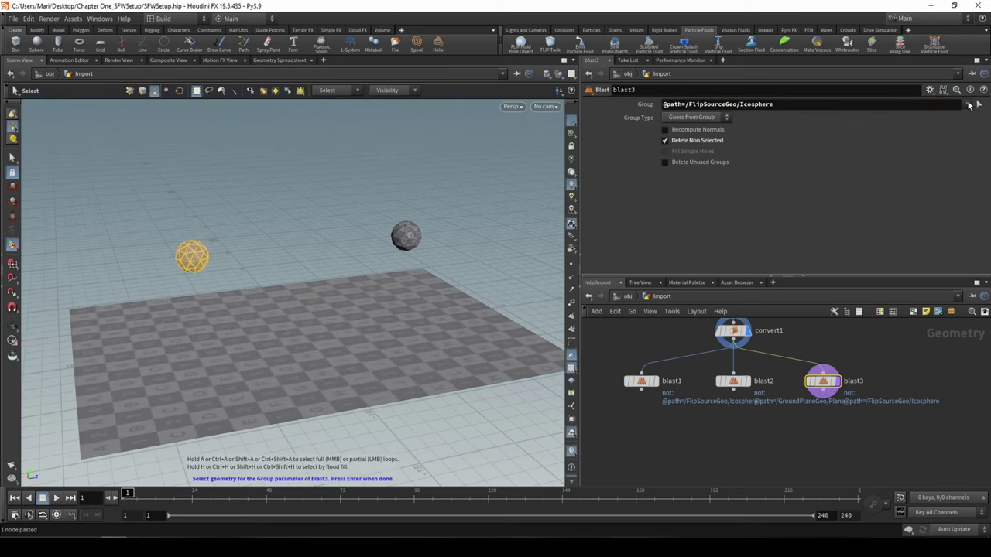
right_click(449, 163)
click(411, 127)
key(Escape)
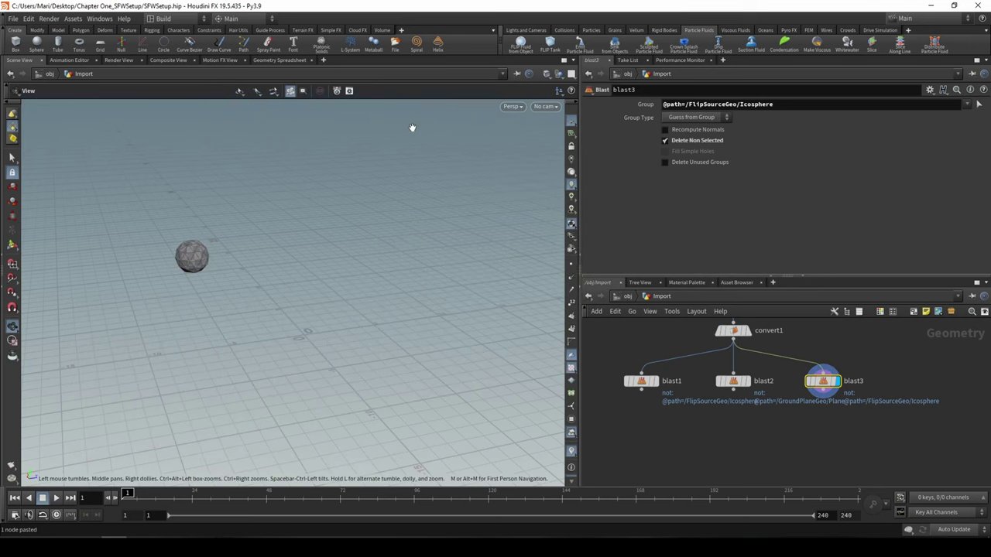
click(966, 104)
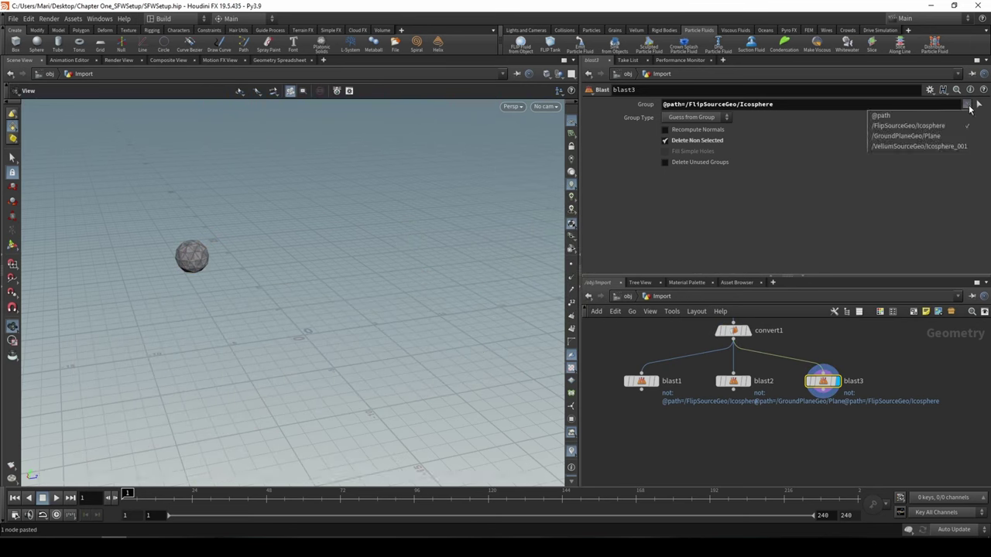
click(957, 147)
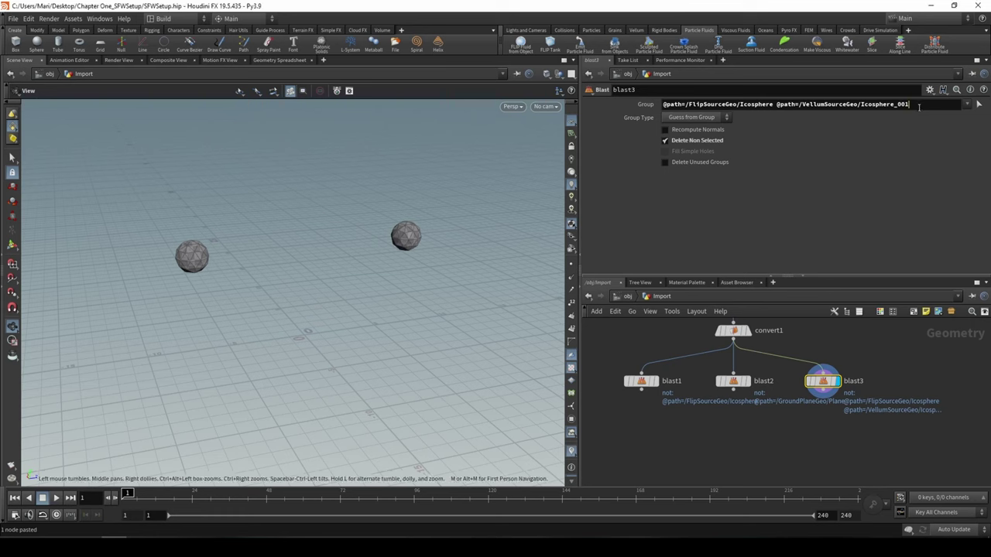
triple_click(903, 104)
key(BackSpace)
key(Return)
Step: Pick the Vellum source sphere in the viewport as the third Blast node's group, and view it from another angle
click(978, 104)
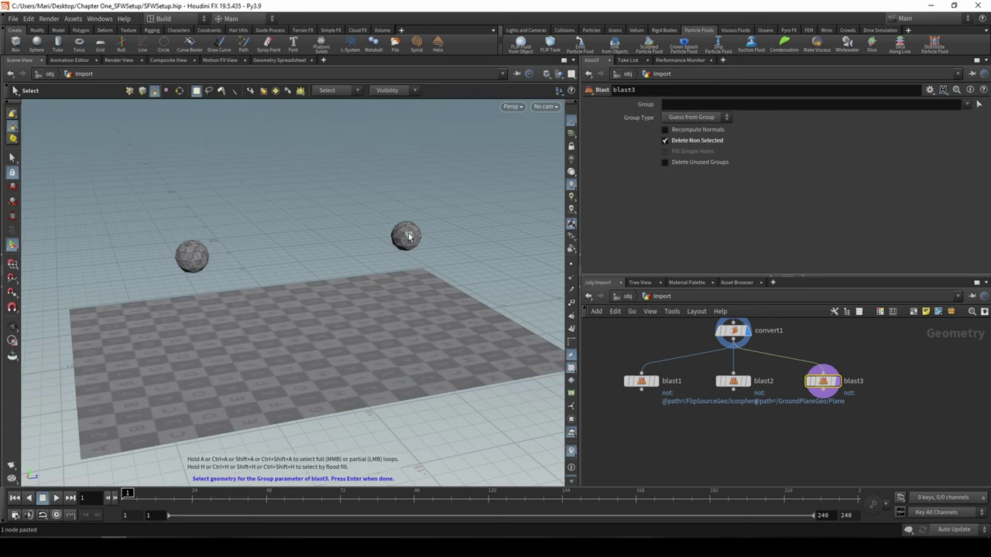
click(407, 235)
key(Return)
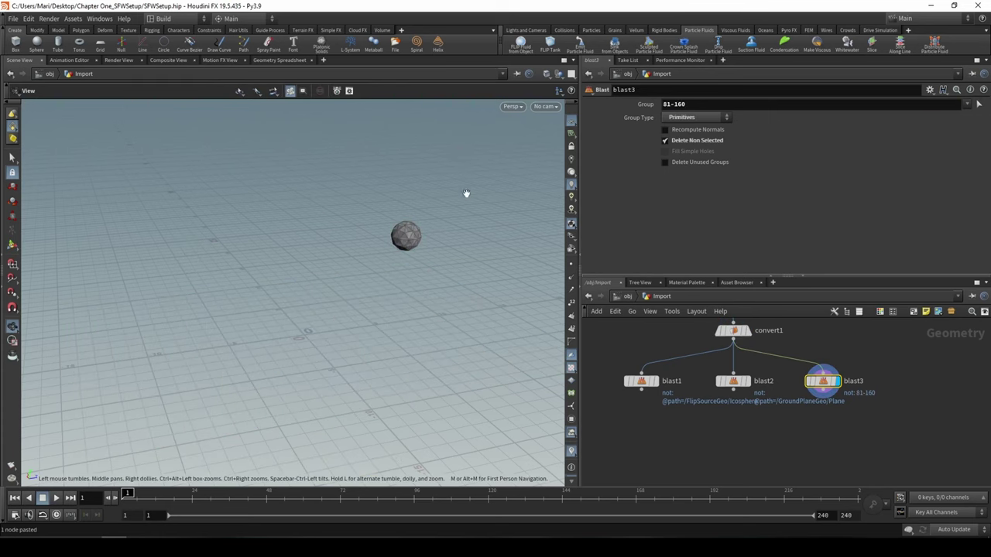
drag(418, 255, 137, 219)
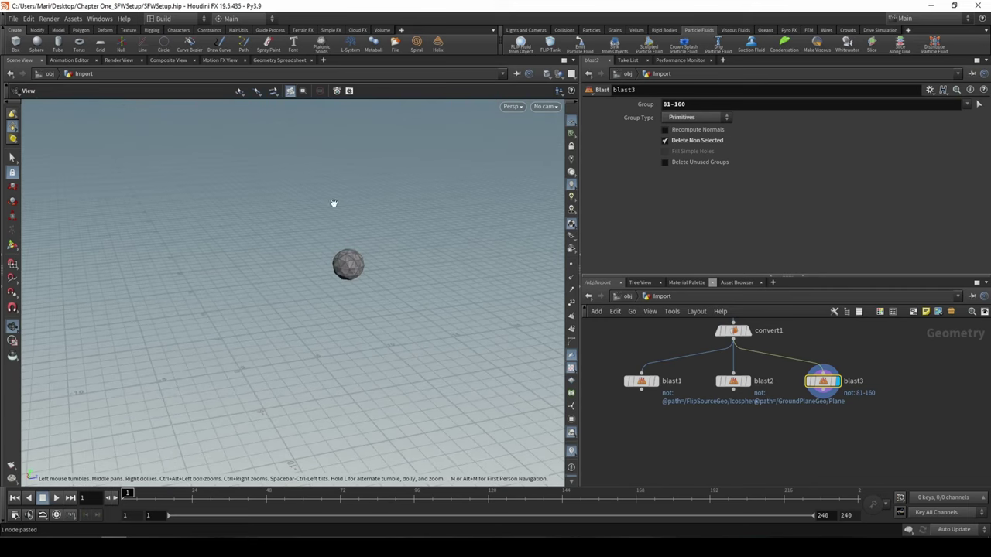
drag(689, 103, 662, 103)
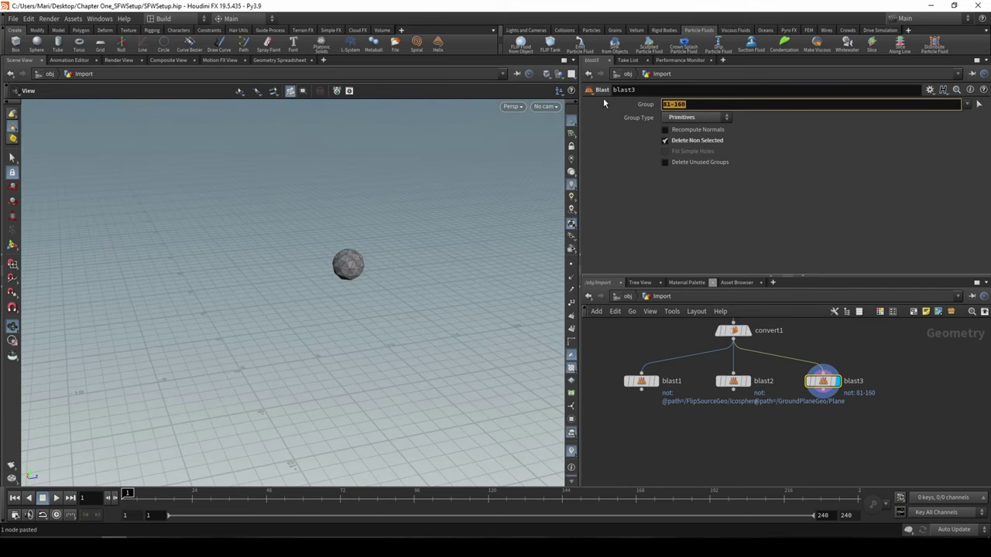
key(BackSpace)
click(682, 120)
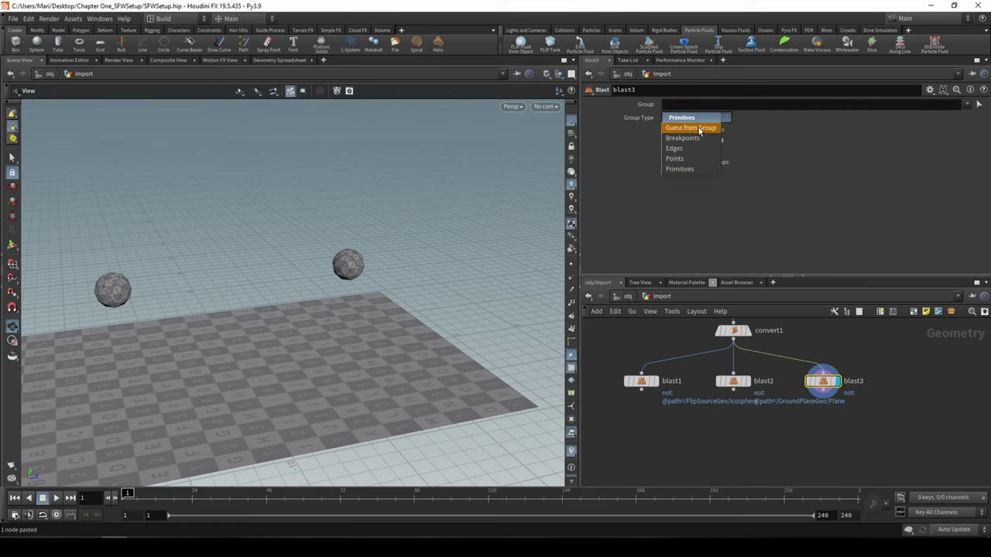
click(696, 118)
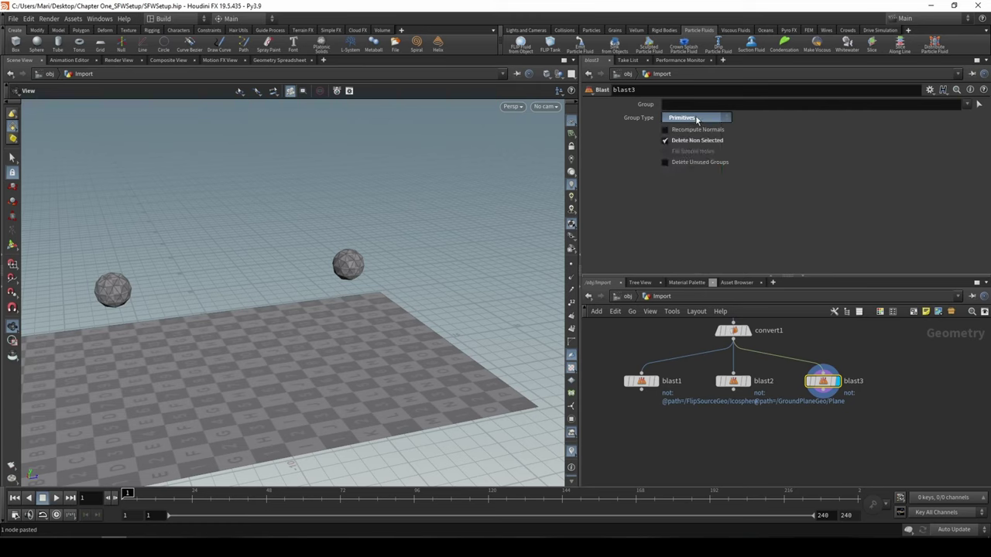
click(966, 104)
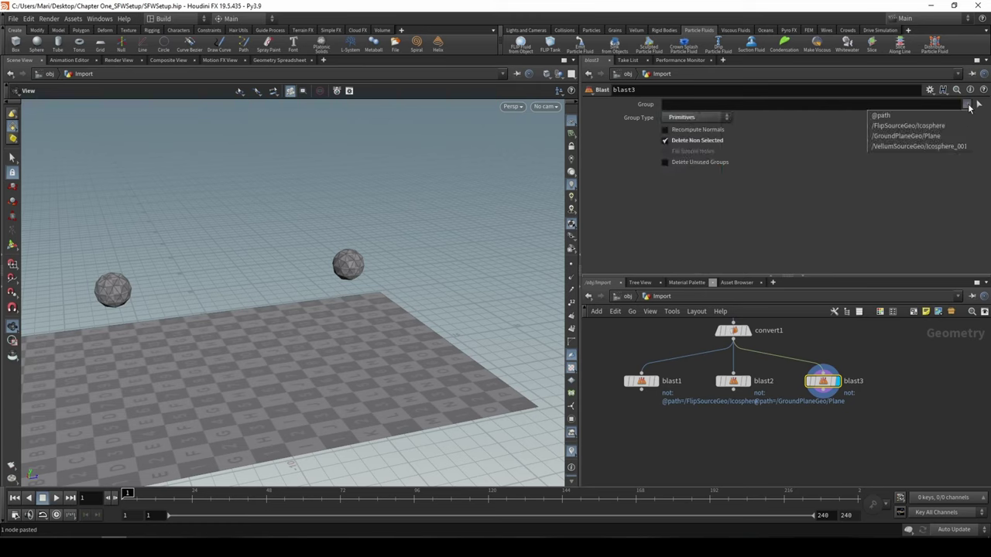
click(944, 147)
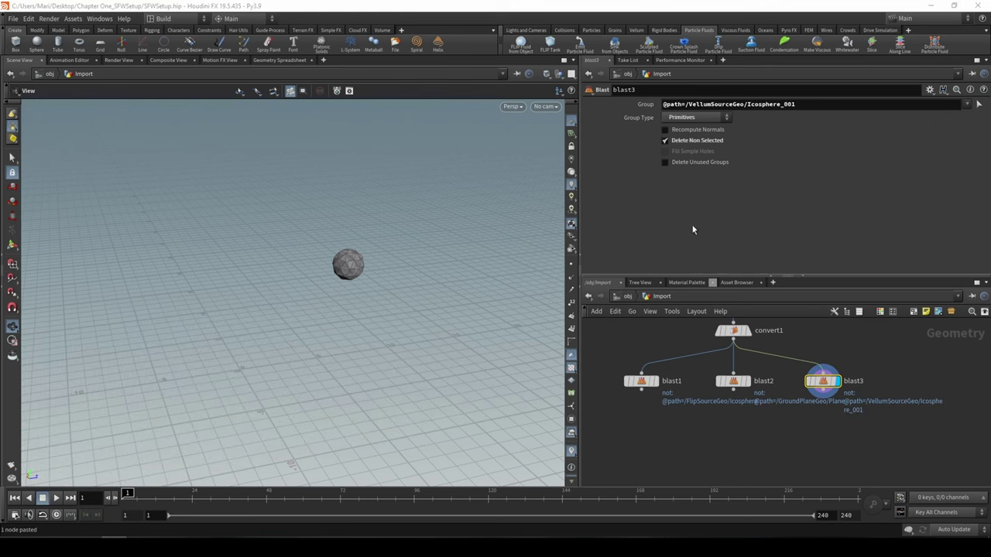
Step: Return to the object level and add a new Geometry node to the right of the Import node
scroll(732, 435, down, 5)
scroll(737, 431, up, 4)
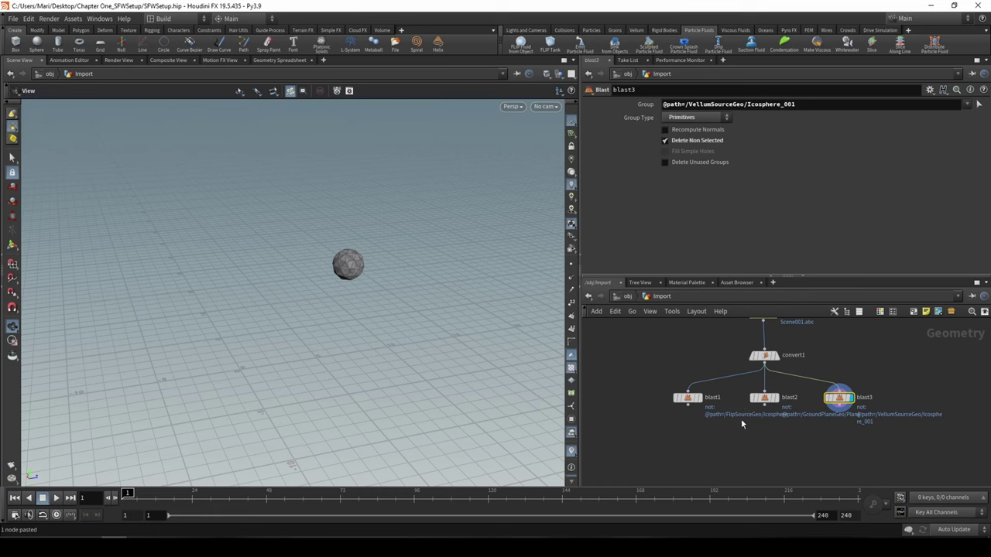
middle_drag(733, 449, 754, 479)
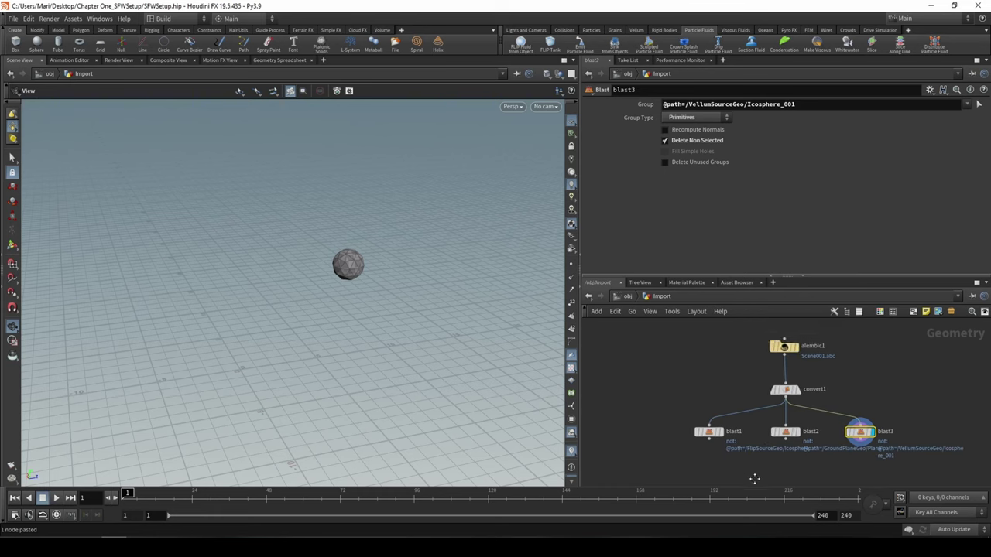
click(627, 297)
key(Tab)
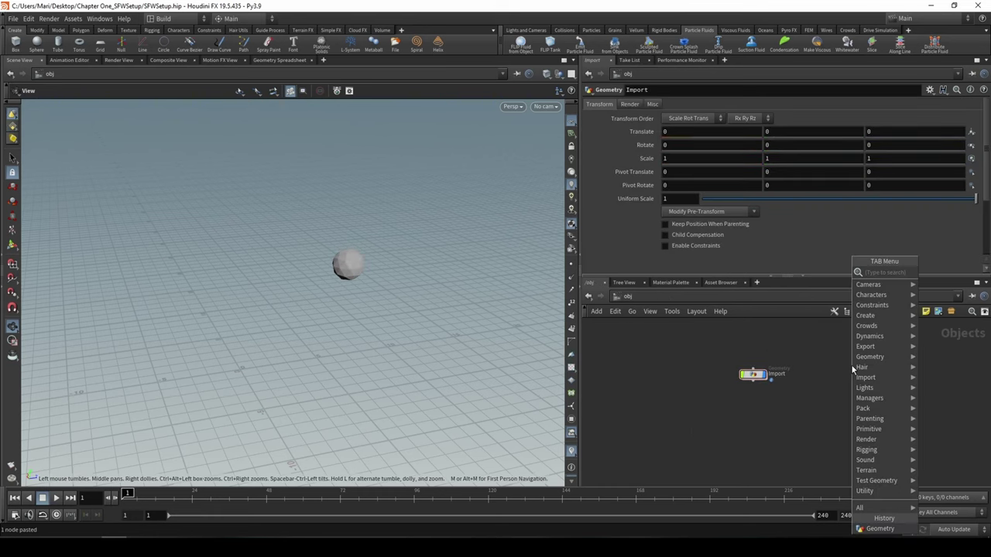
text(geo)
key(Return)
click(852, 369)
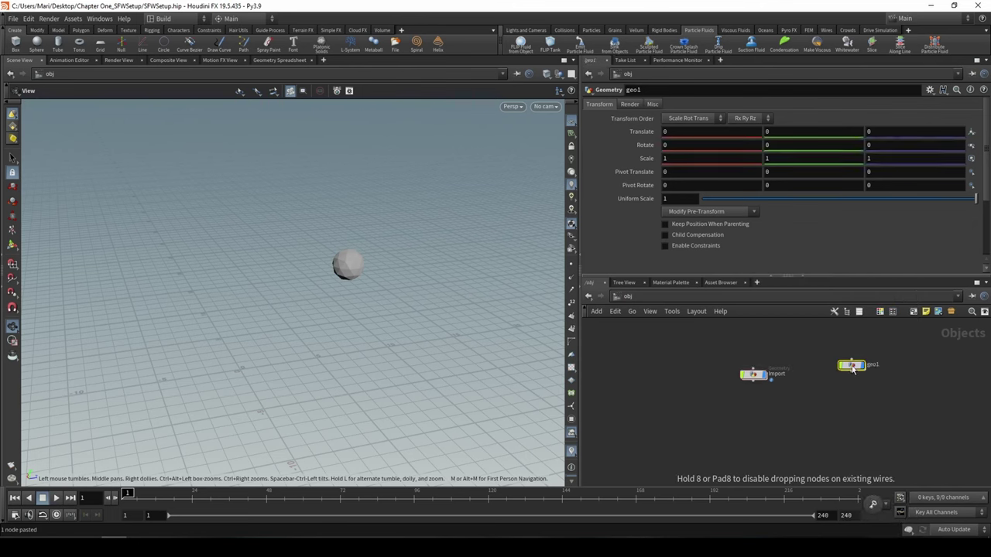
Step: Add an Object Merge node inside the new geo1 network
key(Tab)
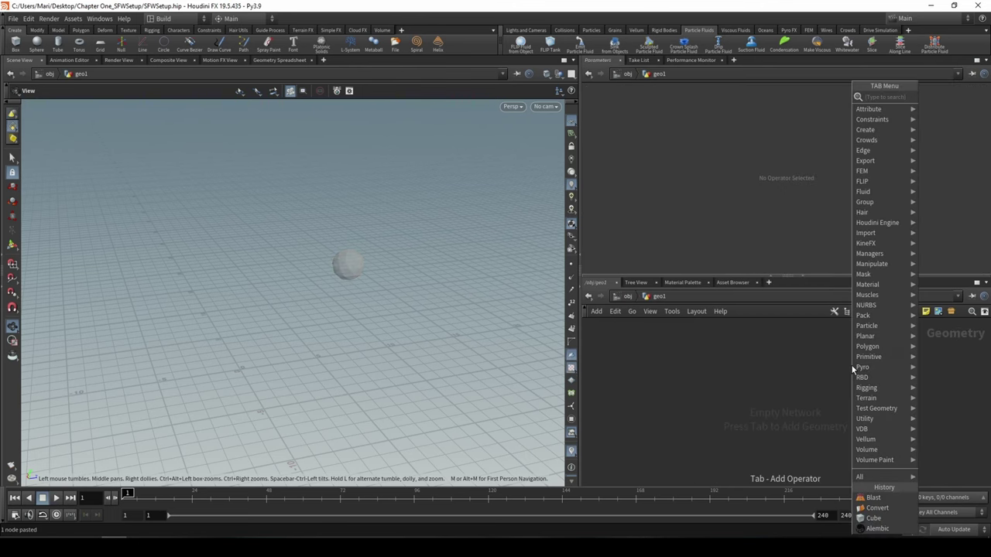
text(obje)
key(Return)
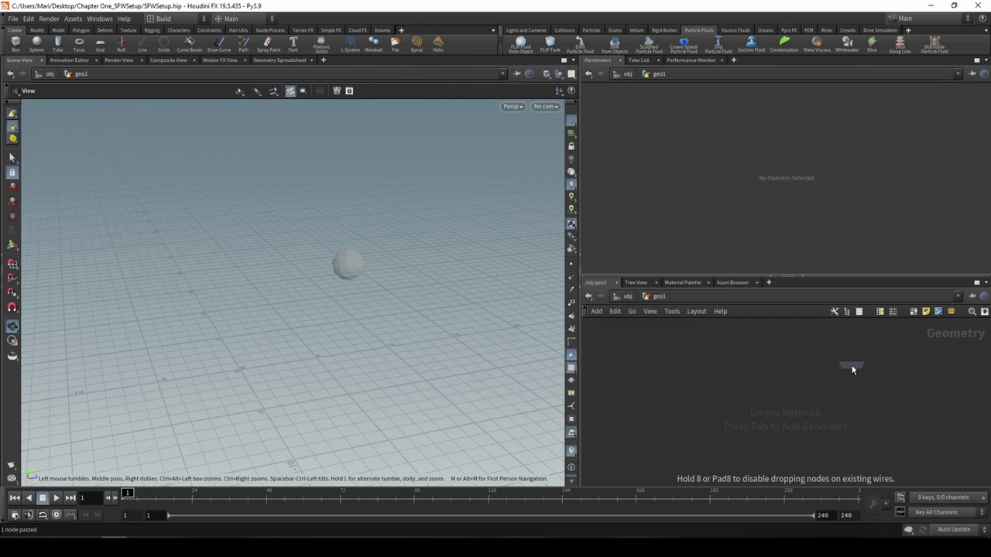
click(783, 380)
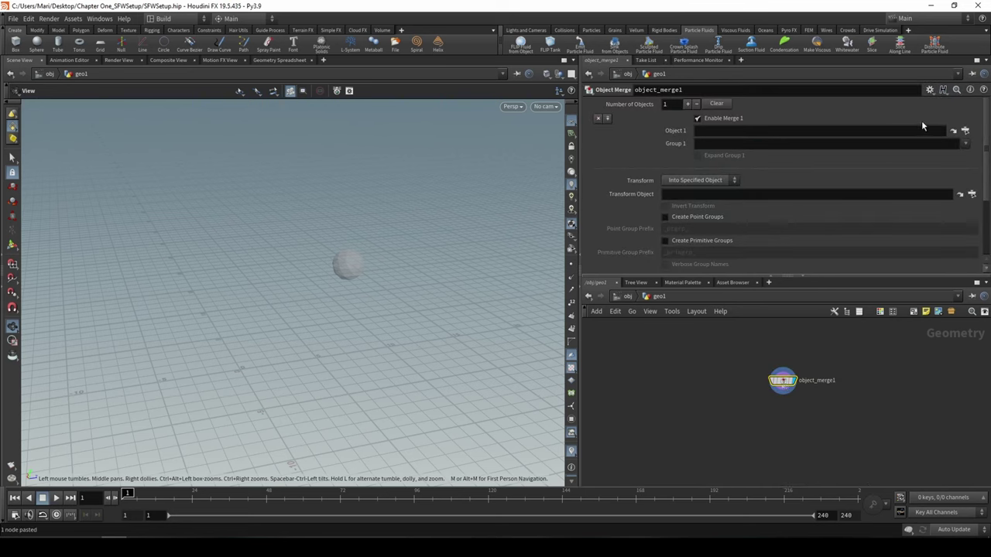
click(953, 132)
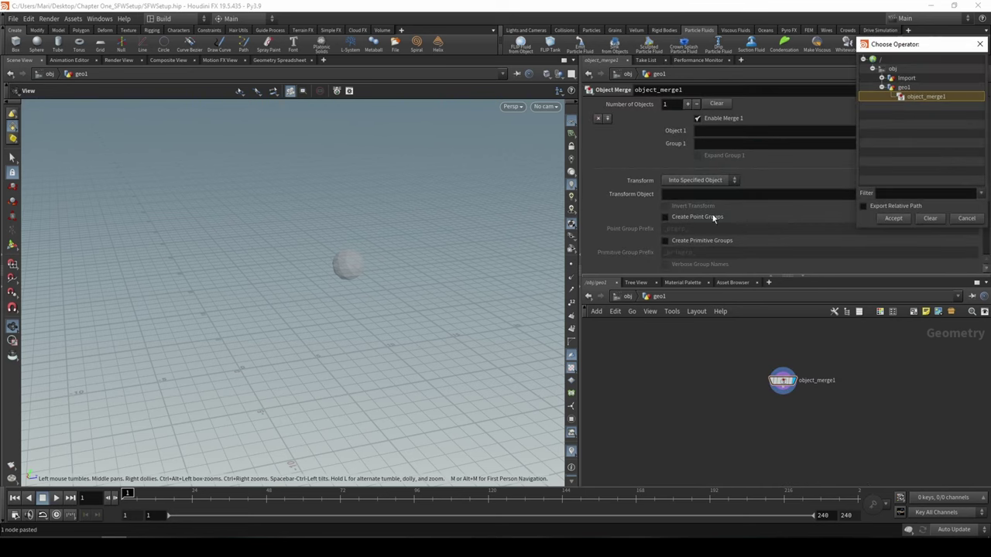
click(880, 78)
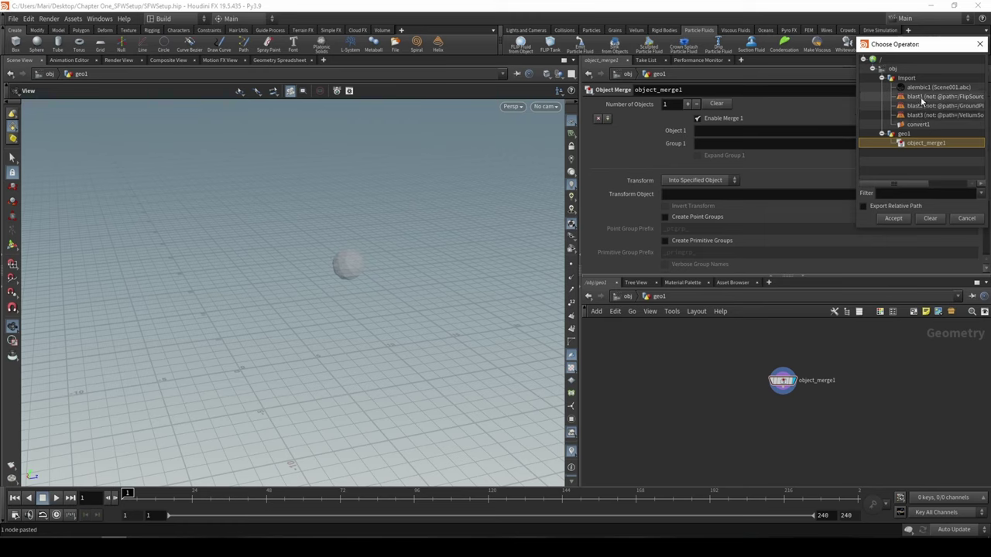
drag(857, 103, 710, 103)
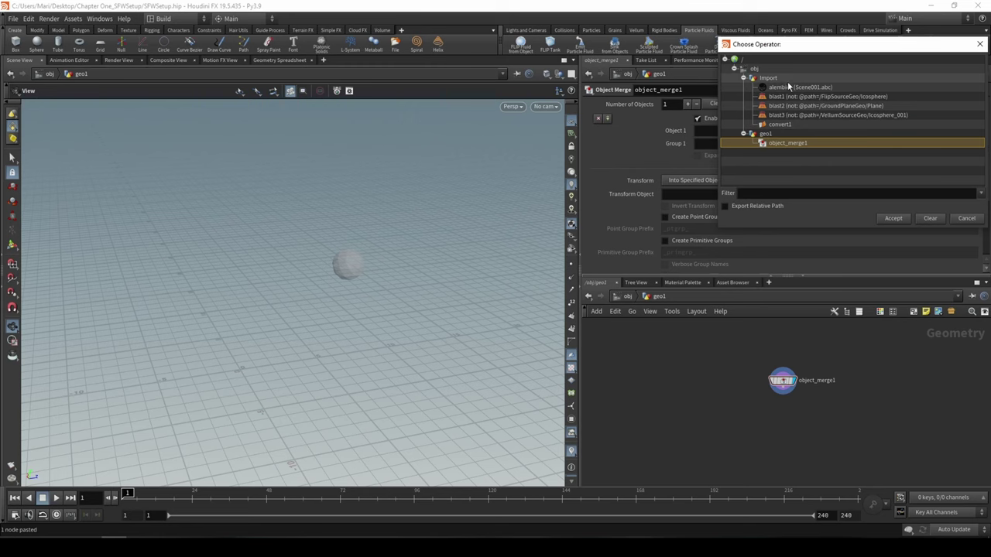
key(Escape)
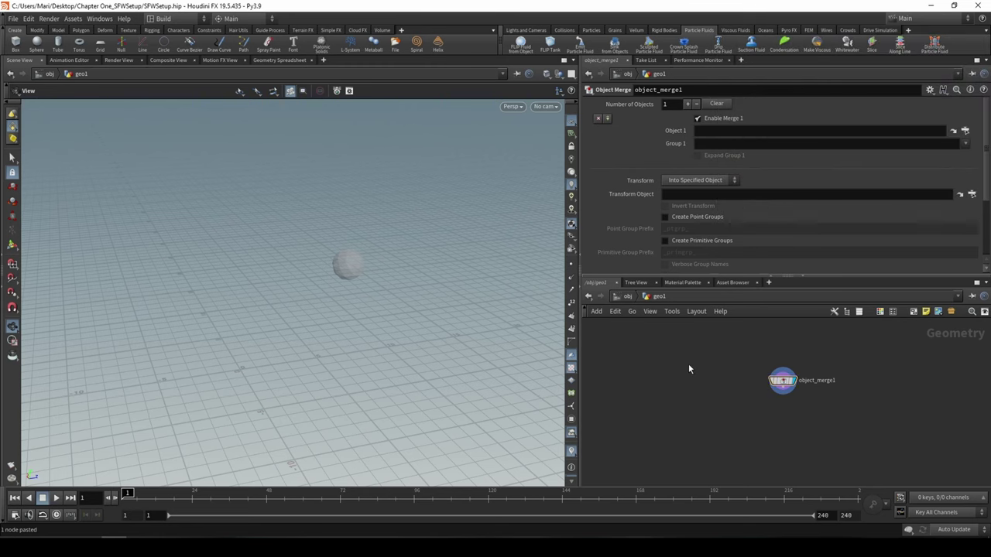
Step: Inside the Import network, add a Null node connected to blast1's output and place it directly below
click(627, 301)
double_click(751, 376)
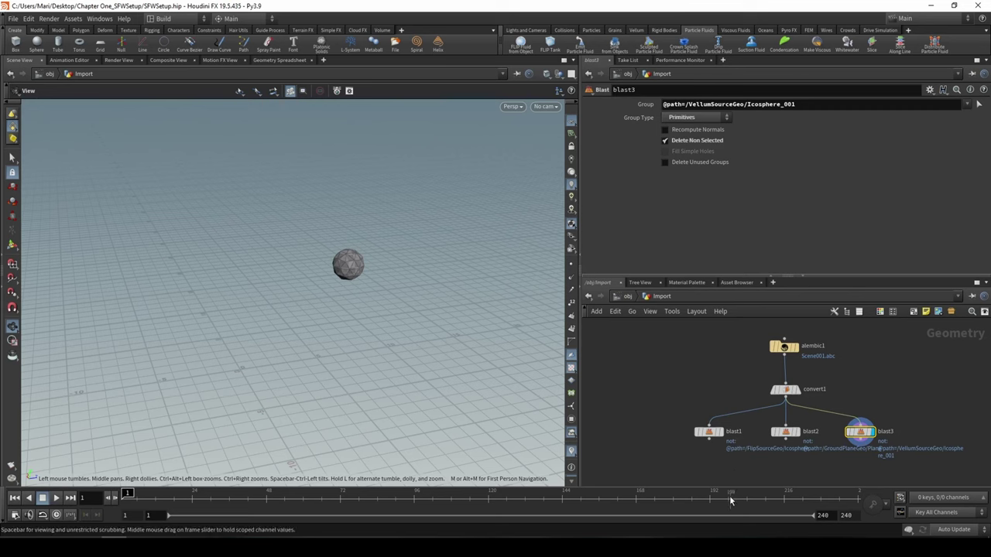
middle_drag(726, 468, 723, 391)
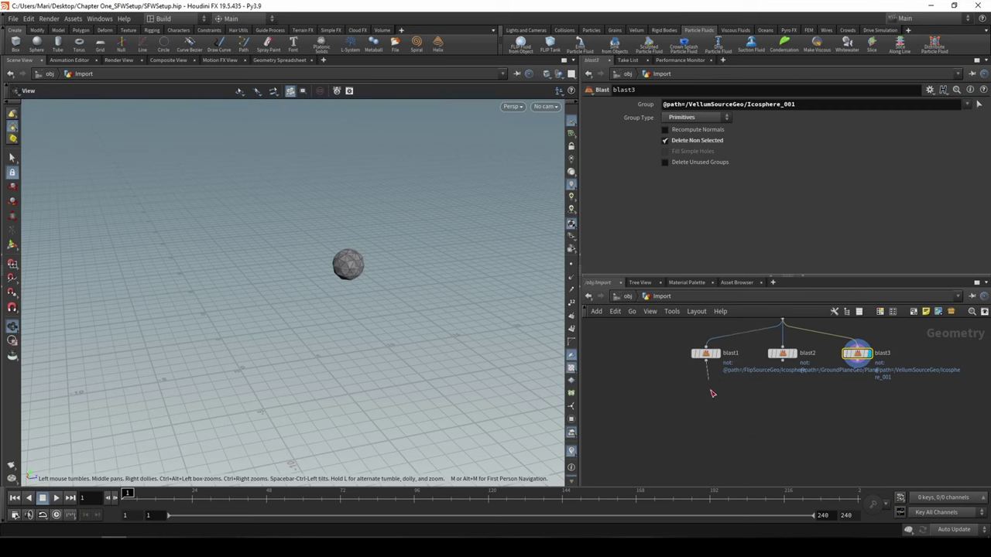
key(Tab)
text(null)
key(Return)
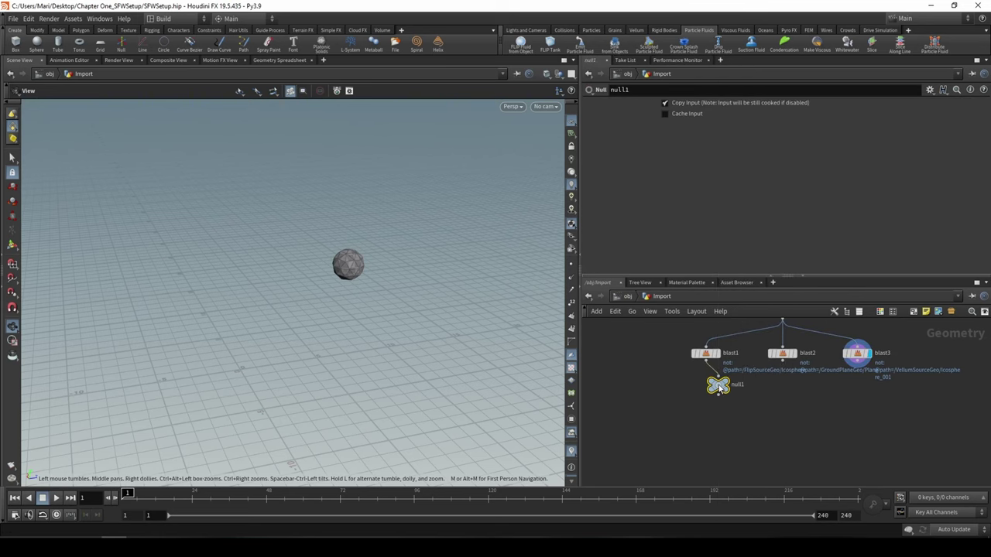
click(709, 404)
mouse_move(720, 402)
Step: Rename the Null node under blast1 as FlipSourceGeo, leaving Cache Input off
click(664, 113)
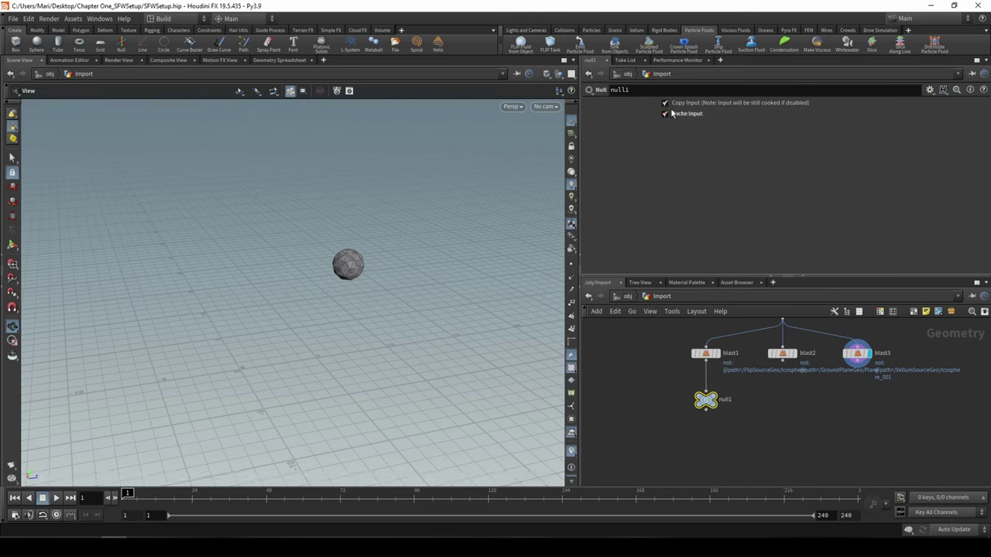
click(685, 115)
click(725, 400)
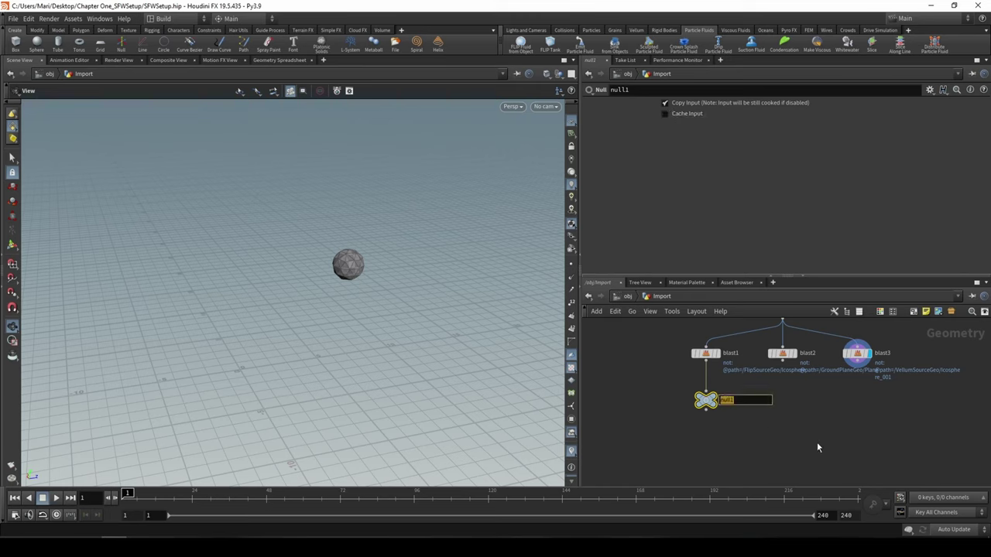
text(FlipSourceGeo)
key(Return)
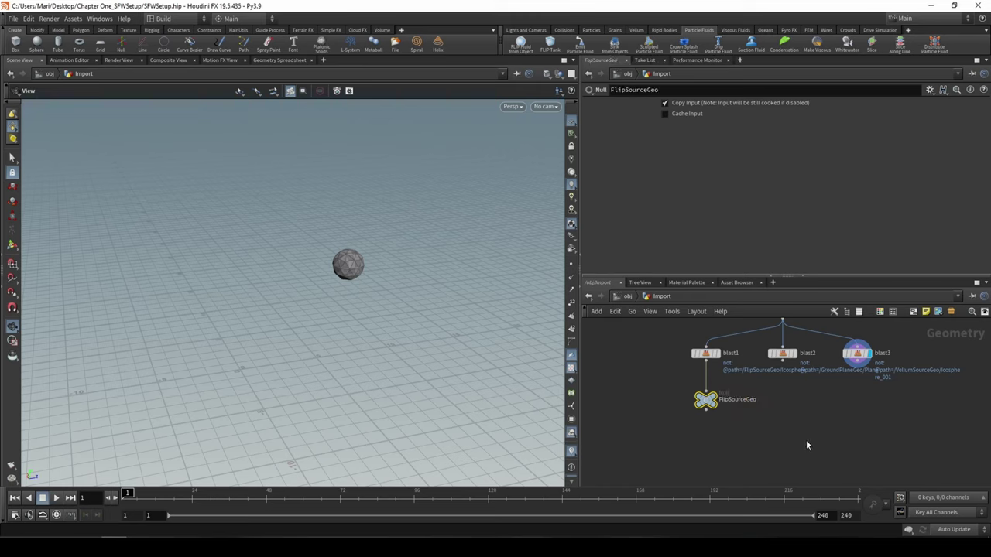
Step: In the geo1 network, set the Object Merge's Object 1 to /obj/Import/FlipSourceGeo and view the merged sphere up close
key(ctrl+c)
click(627, 296)
double_click(848, 364)
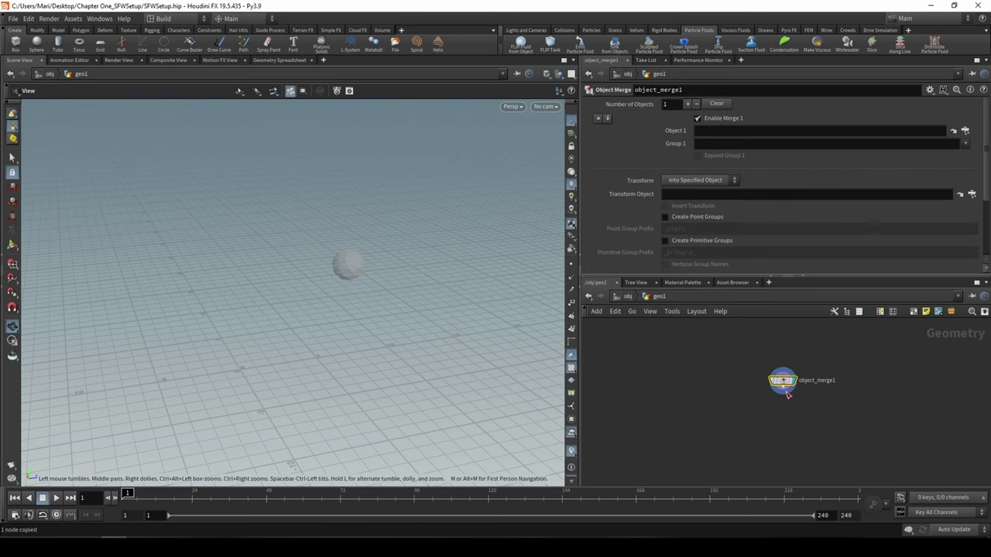
click(972, 130)
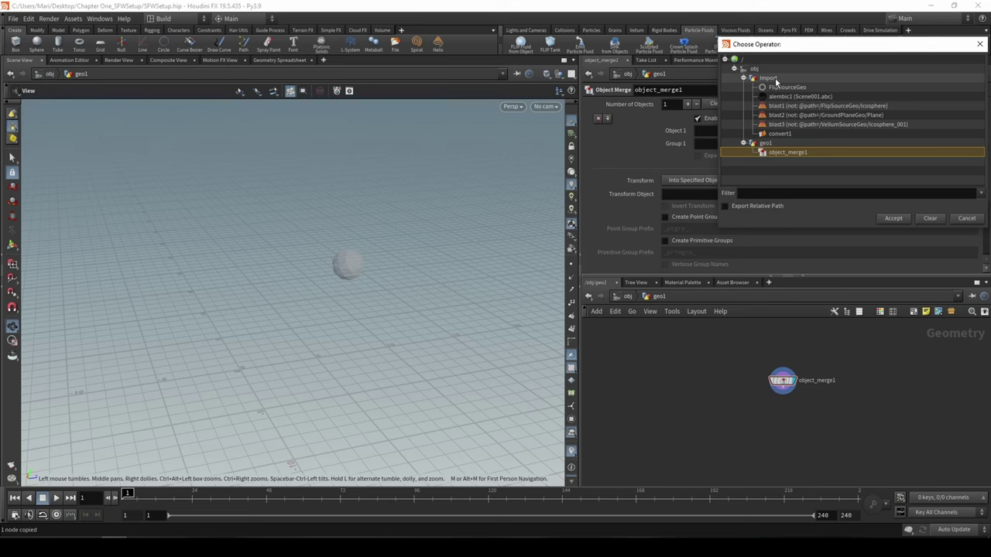
click(774, 79)
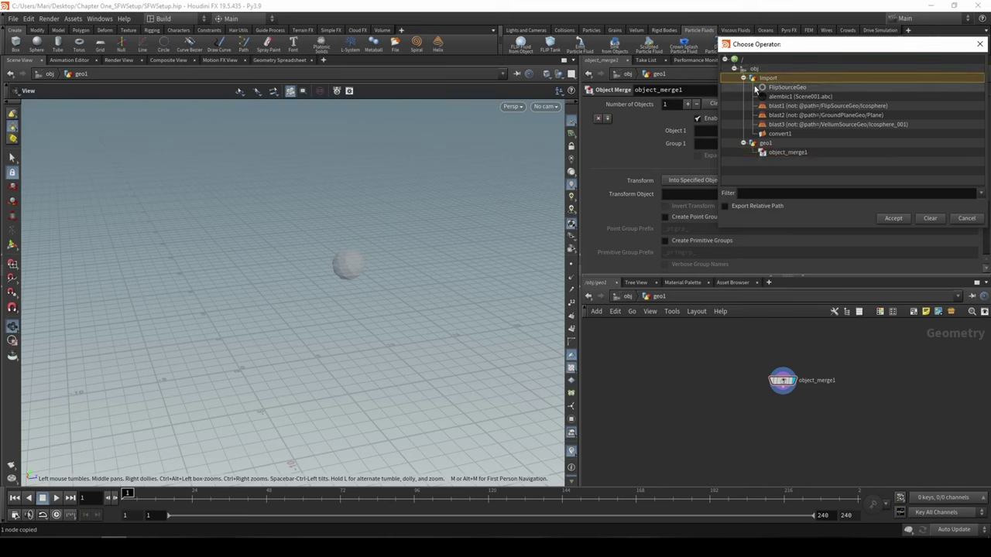
click(790, 89)
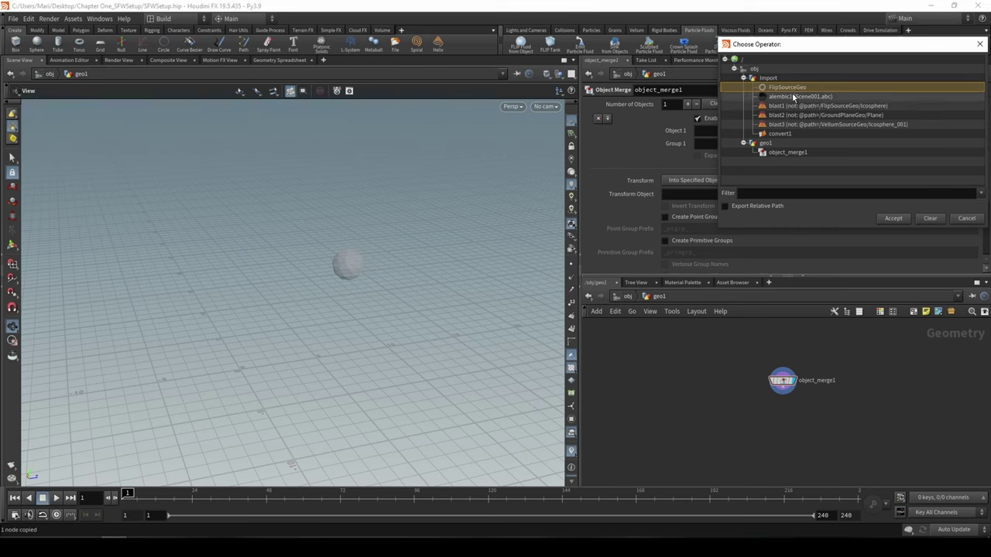
double_click(798, 87)
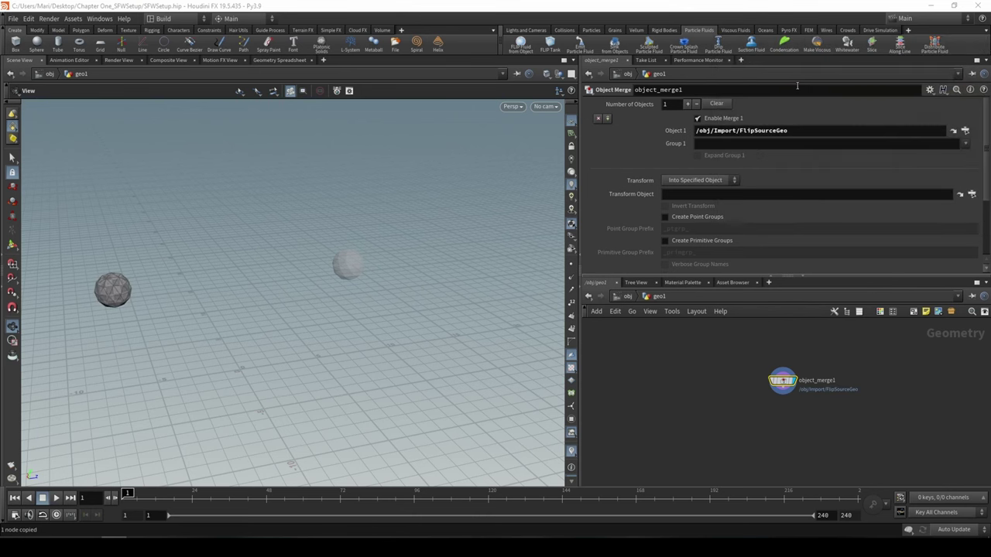
middle_drag(369, 327, 573, 298)
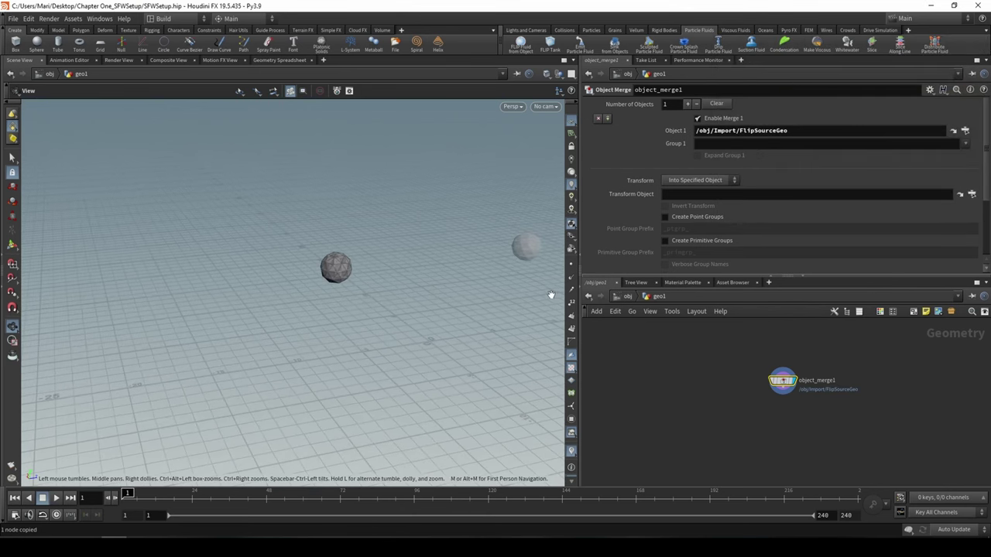
drag(412, 284, 381, 322)
right_drag(396, 313, 354, 268)
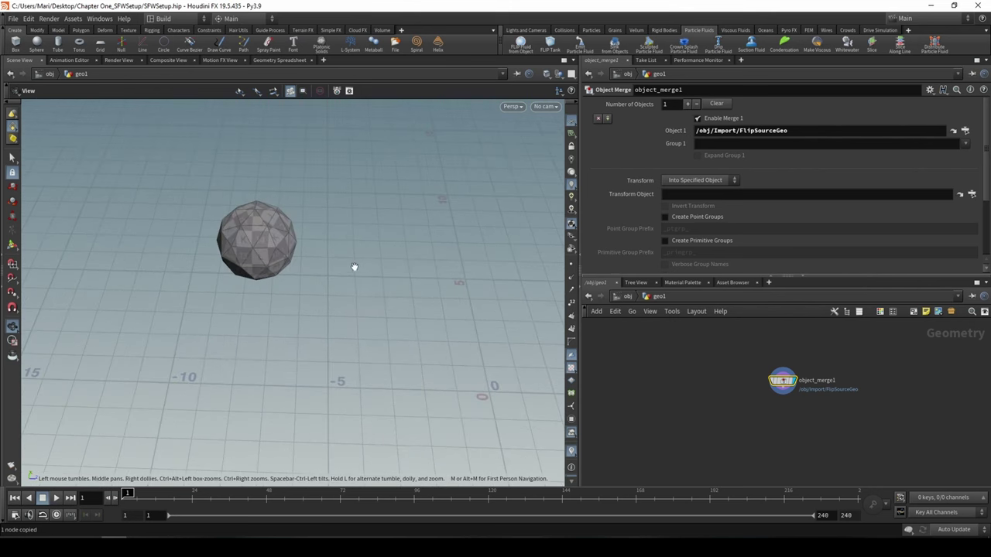
middle_drag(353, 267, 420, 325)
Step: Back inside the Import network, add one Null node connected to blast2 and another connected to blast3
click(628, 296)
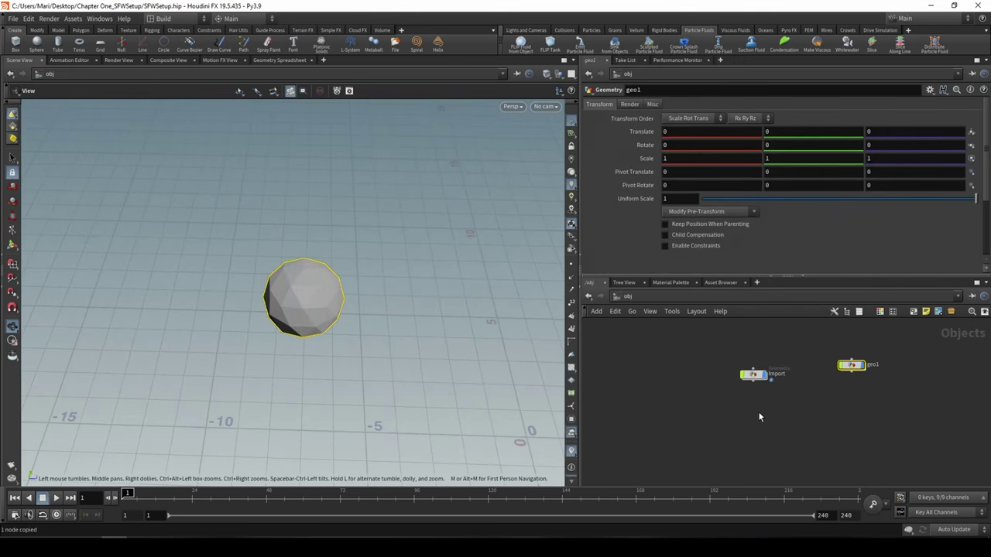
double_click(755, 375)
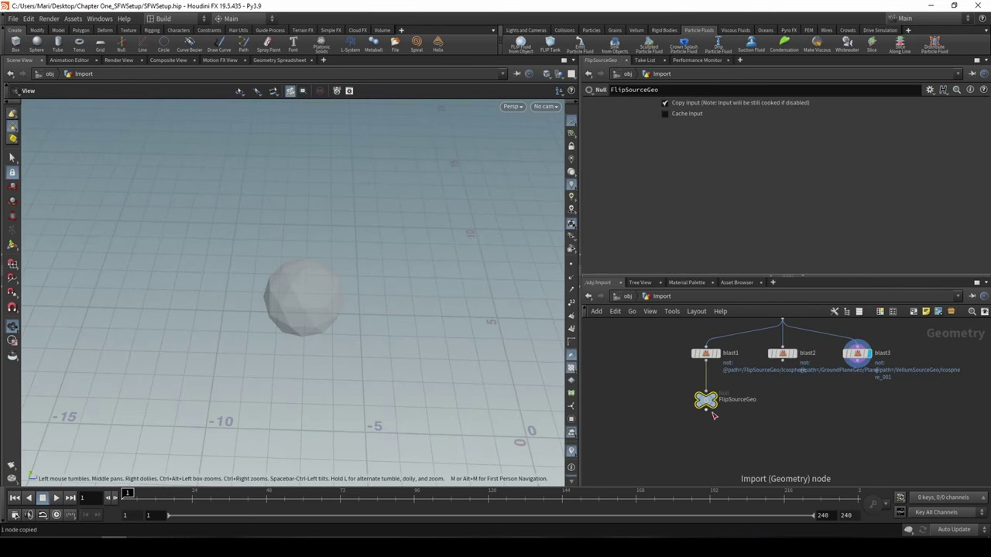
drag(782, 360, 796, 454)
click(798, 477)
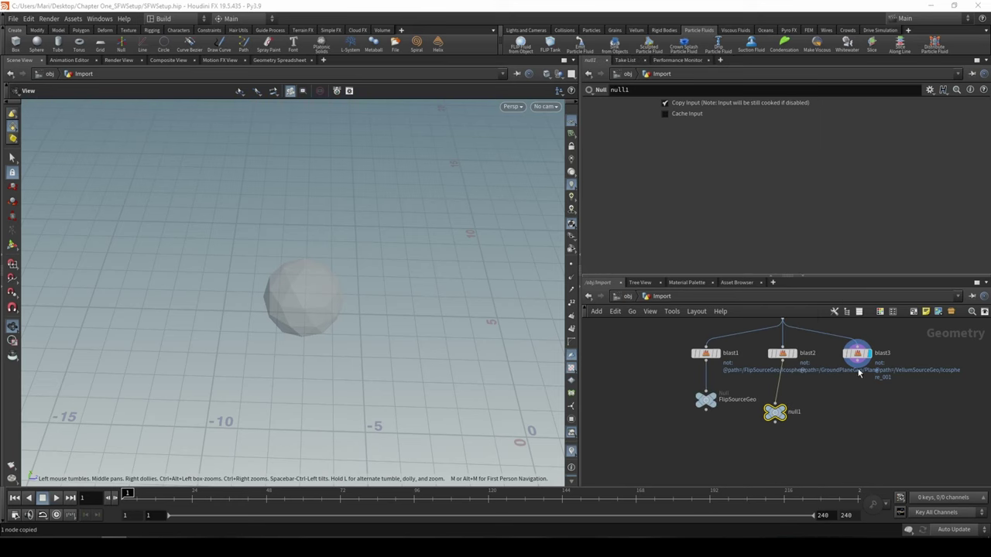
key(Tab)
drag(856, 362, 857, 379)
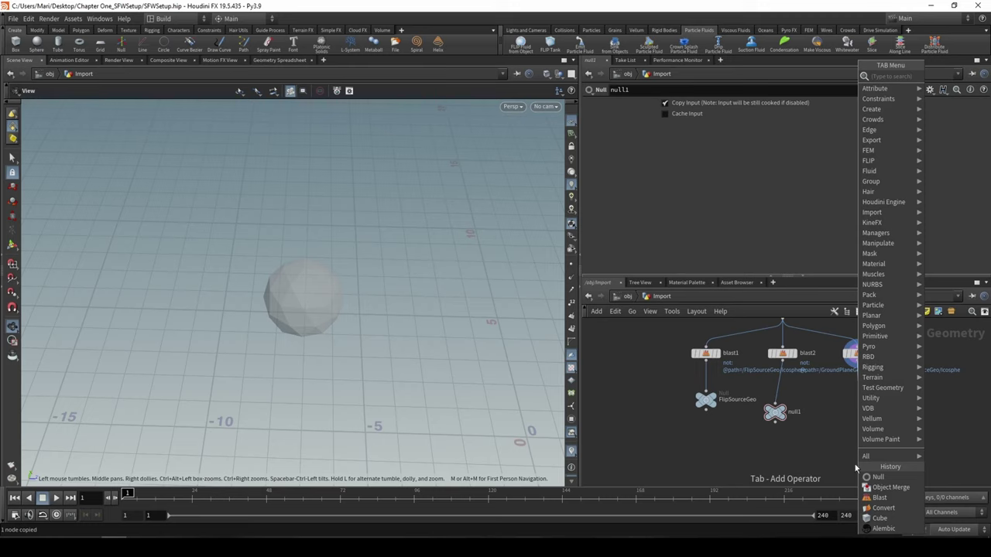
click(875, 477)
click(866, 422)
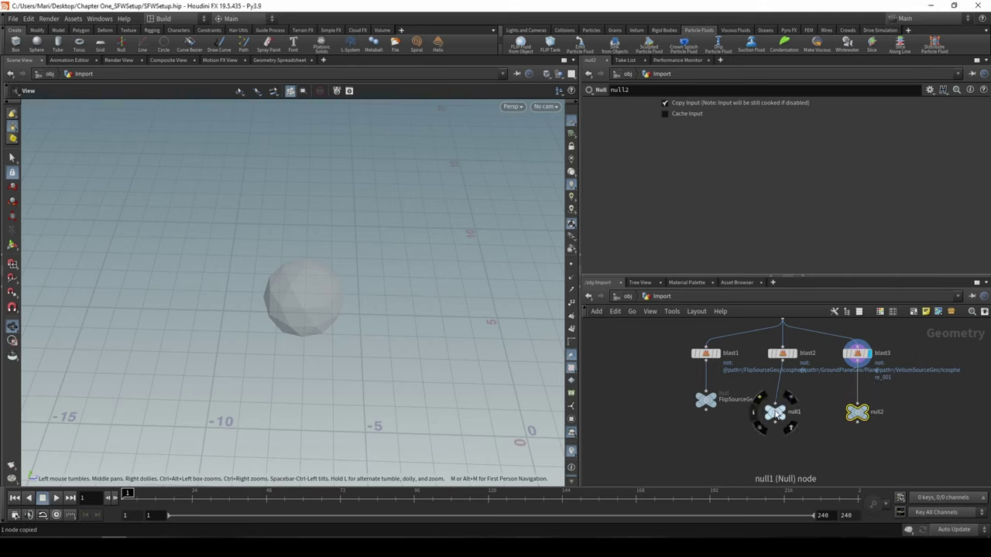
Step: Align the Null node directly under blast2 and rename it GroundPlaneGeo
drag(773, 411, 783, 406)
double_click(801, 404)
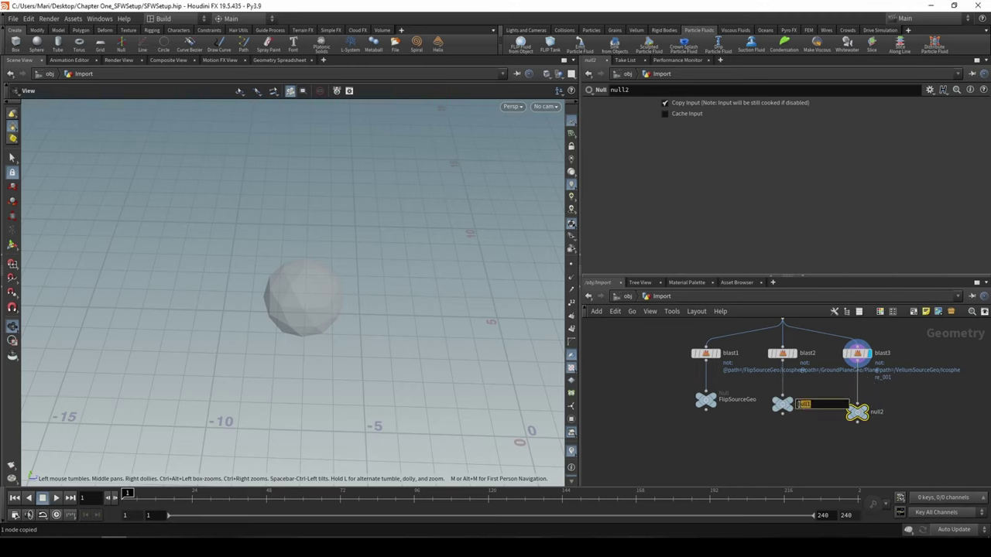
text(Grou)
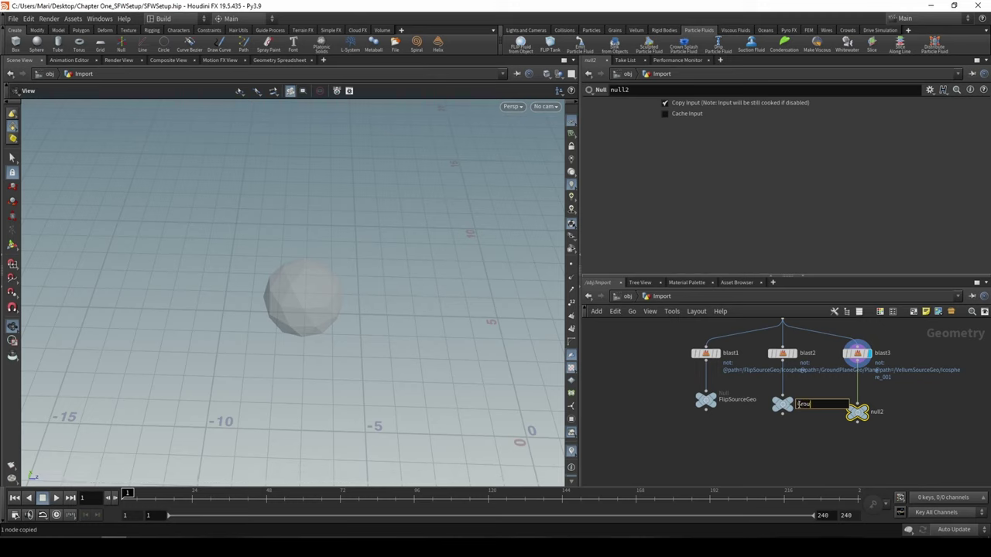
text(ndPlane )
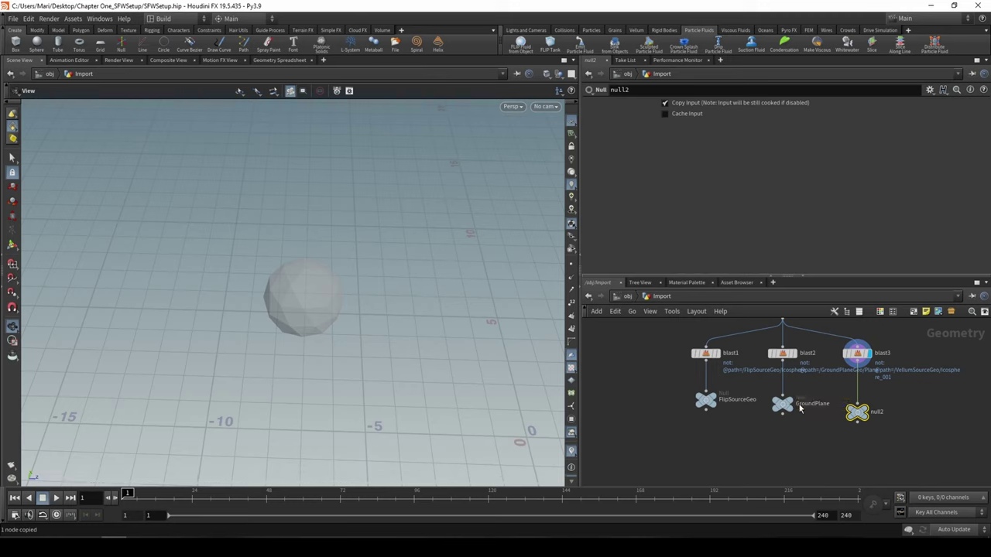
text(Geo)
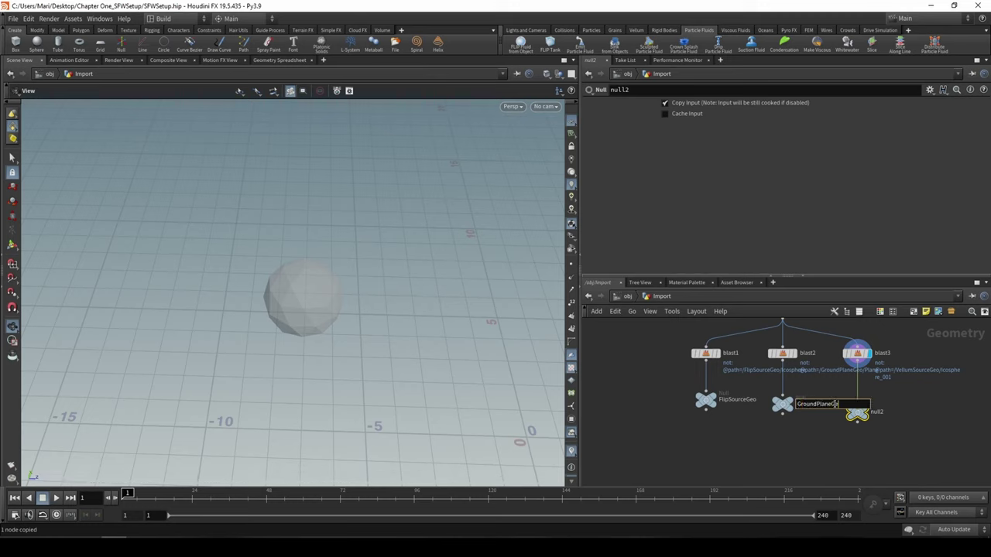
key(Return)
Step: Line up the Null node under blast3 with the other Nulls and rename it VellumSourceGeo
drag(862, 410, 862, 400)
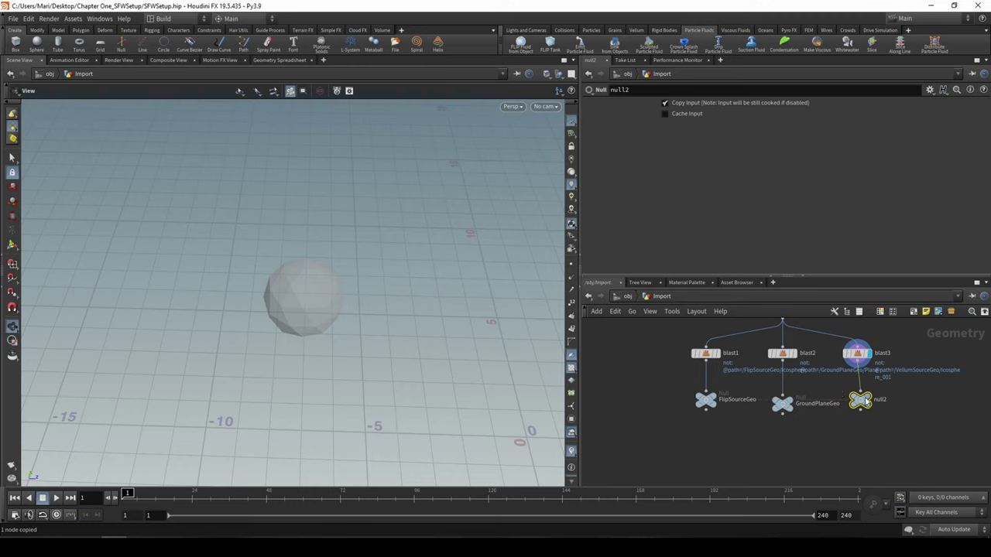
double_click(877, 404)
text(Ic)
text(ellumS)
text(ourceGeo)
key(Return)
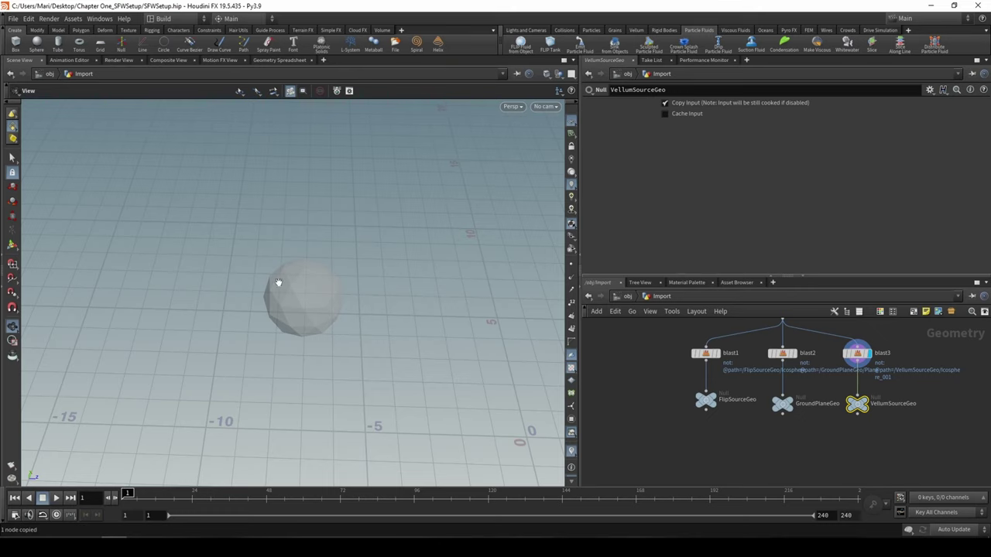
Step: At the object level, turn off the Import node's display and line the node up horizontally with geo1
scroll(379, 328, down, 6)
middle_drag(388, 326, 246, 318)
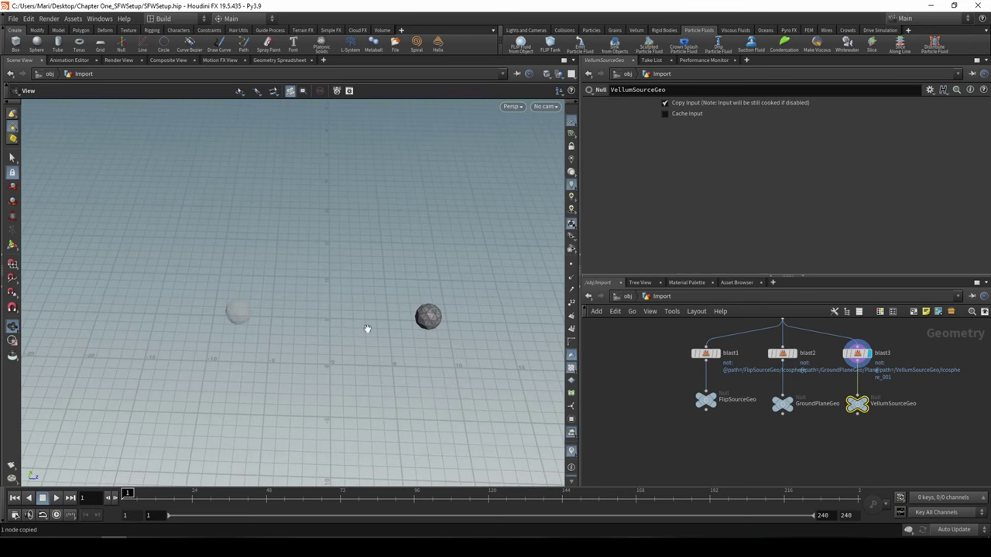
click(805, 437)
click(628, 297)
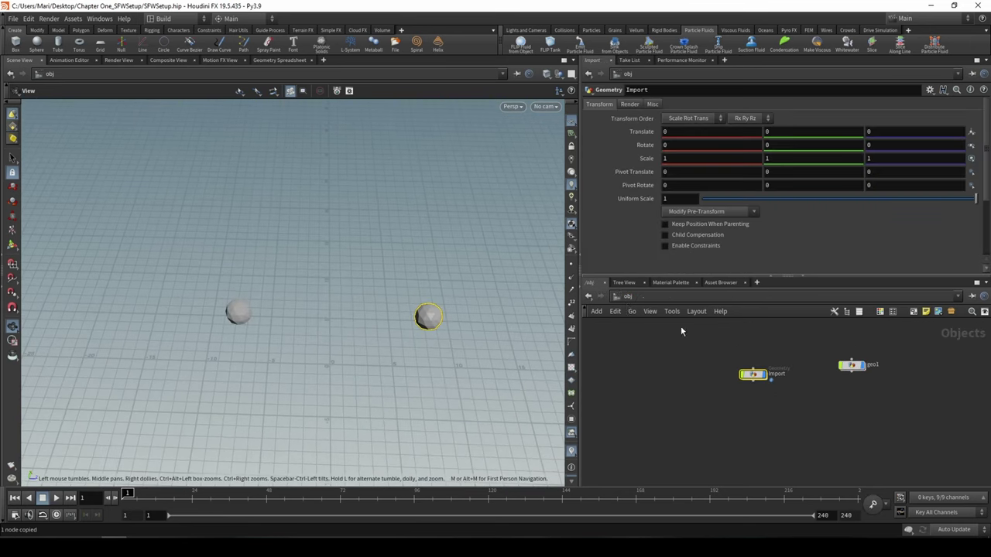
click(764, 375)
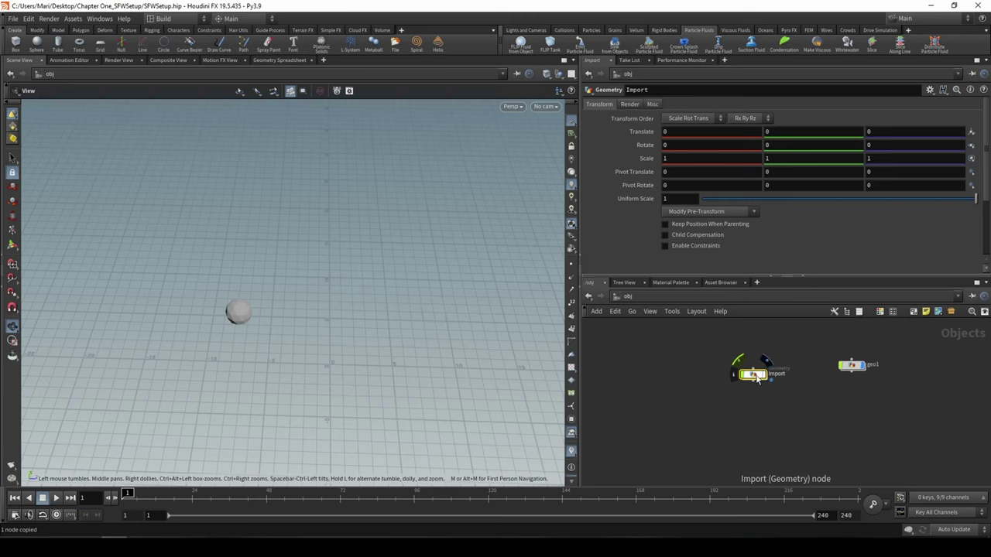
drag(750, 384, 750, 374)
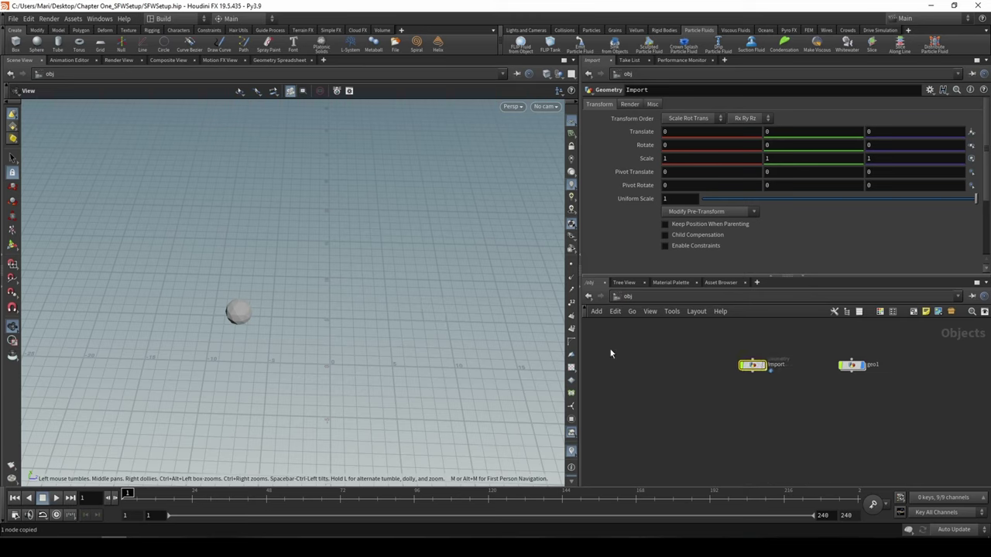
Step: Check inside geo1 that it holds the FlipSourceGeo object merge, and rename the geometry node FlipFluidSetup at the object level
click(851, 364)
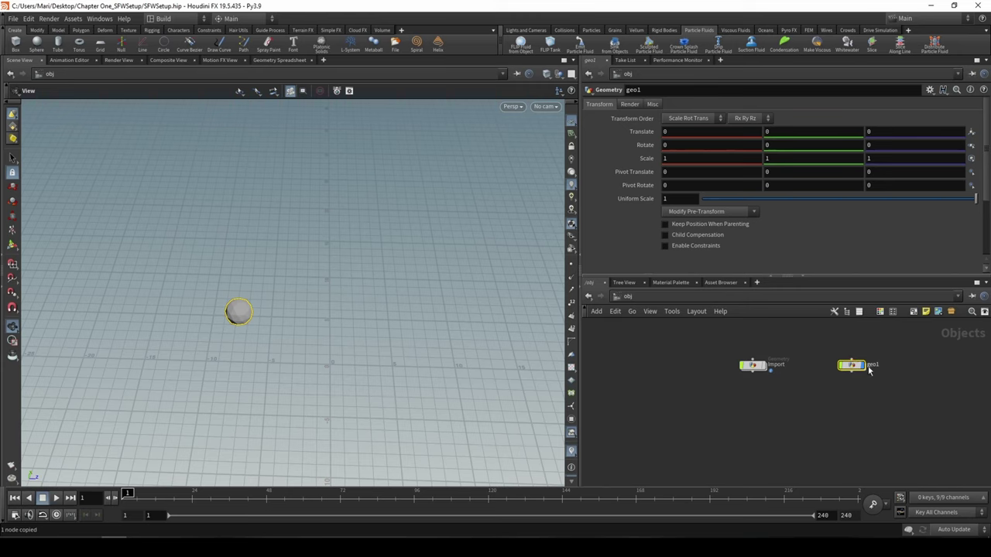
mouse_move(867, 370)
double_click(852, 367)
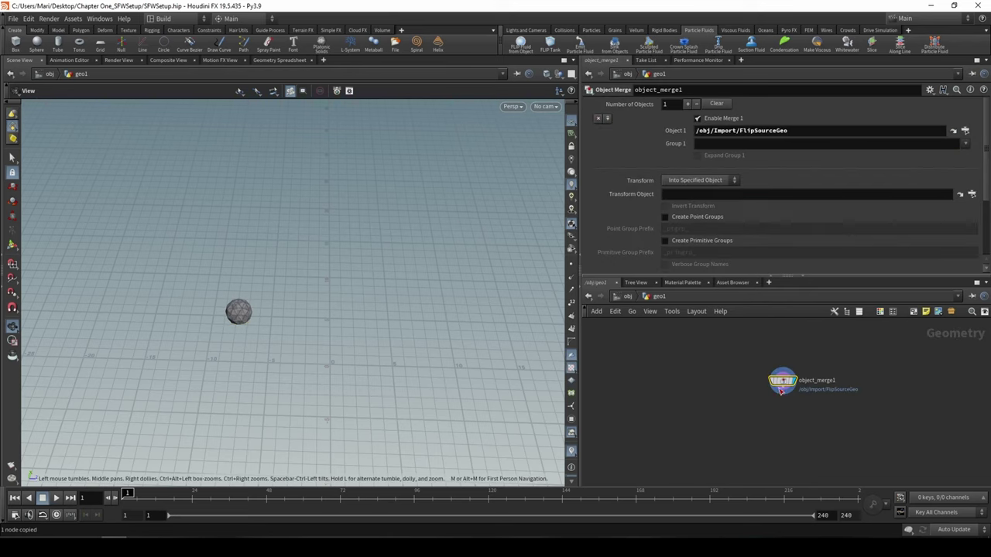
click(624, 297)
click(790, 365)
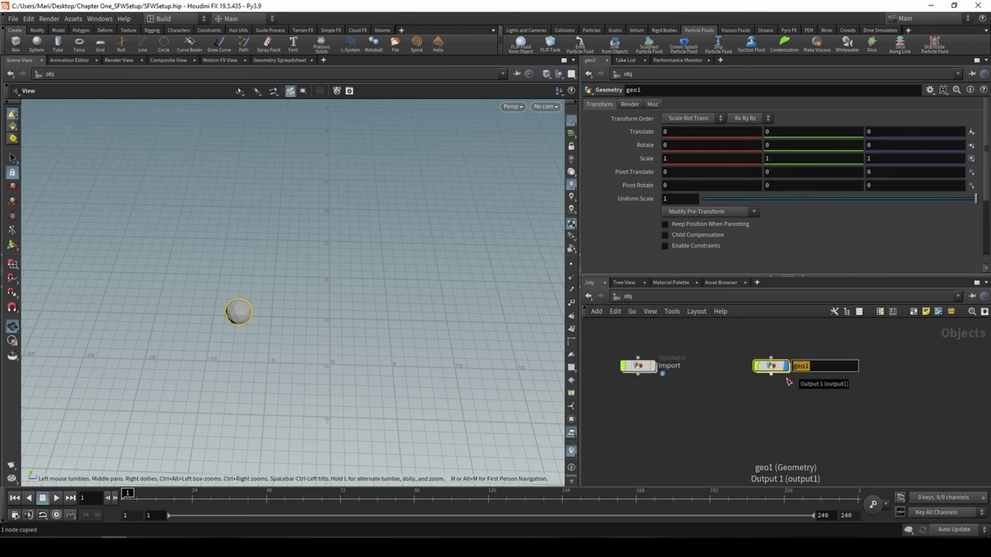
text(FlipFluidSetup)
key(Return)
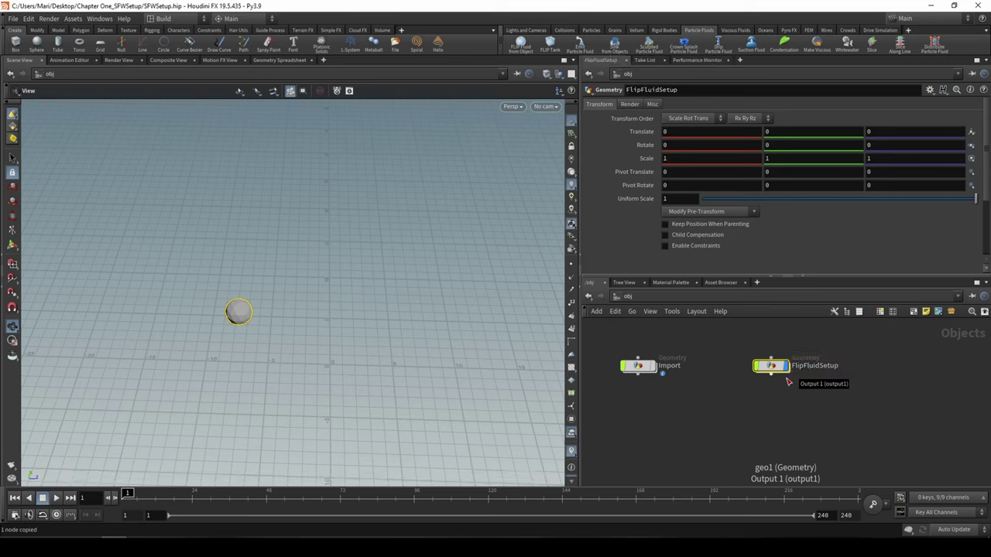
Step: Enter the FlipFluidSetup network and bring the merged sphere into closer view
double_click(769, 366)
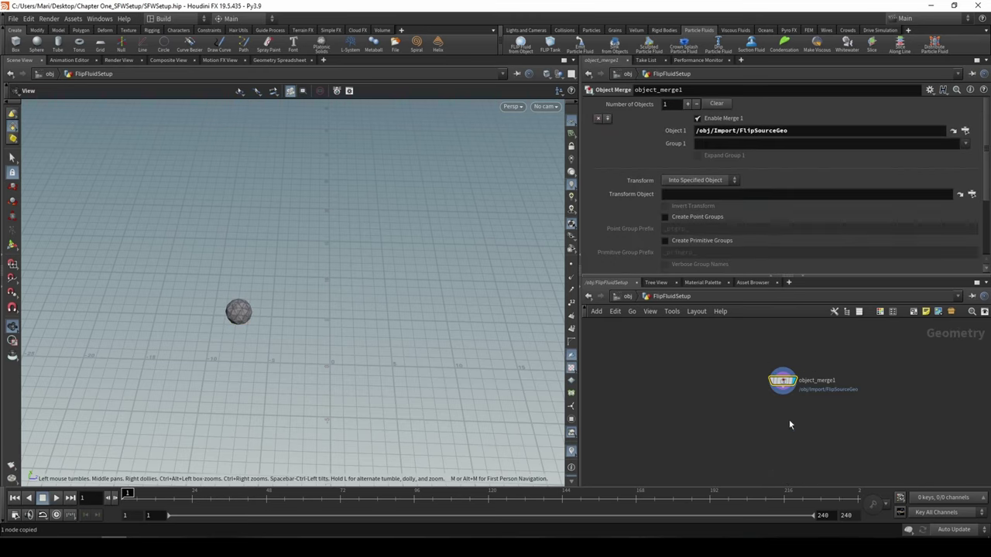
scroll(274, 360, up, 2)
middle_drag(274, 359, 317, 388)
scroll(317, 389, up, 3)
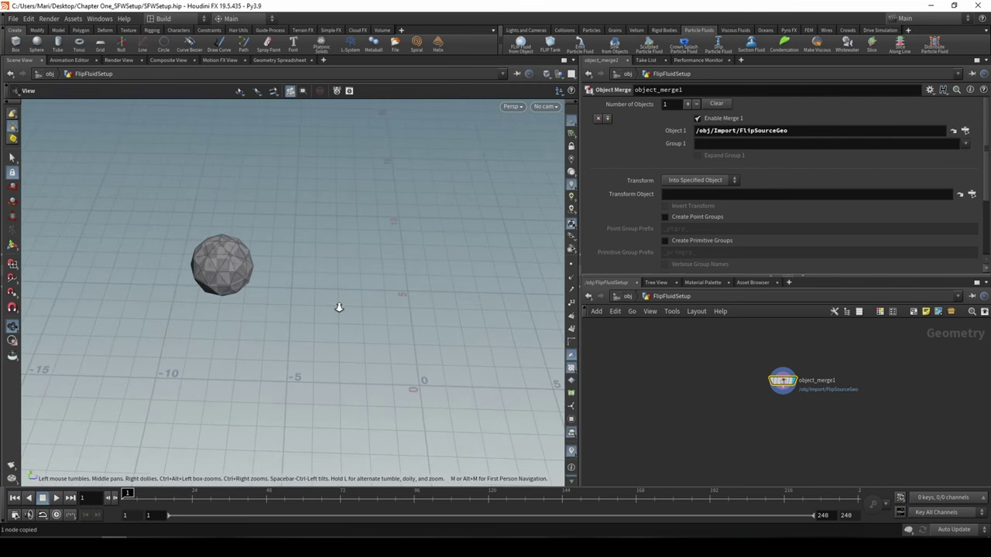
drag(340, 336, 360, 307)
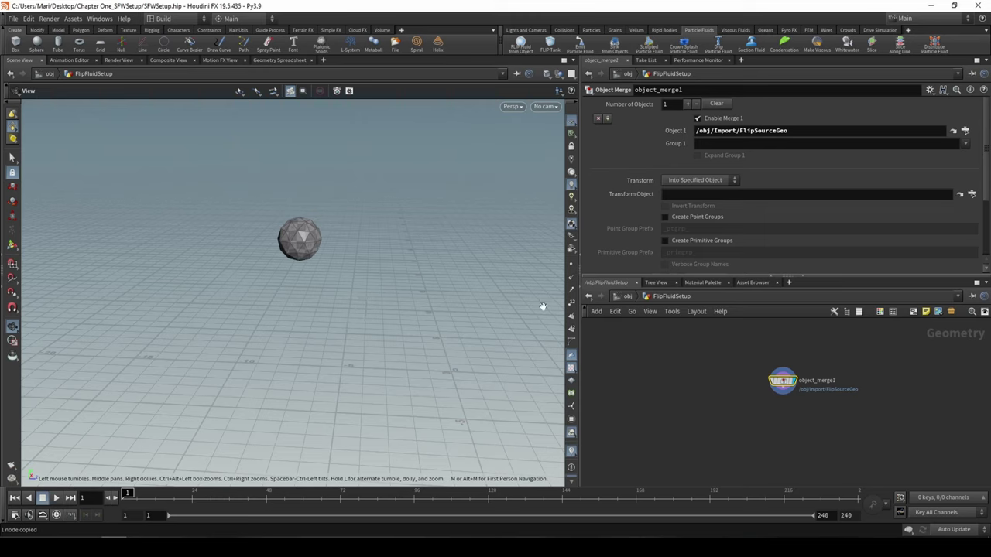
middle_drag(847, 407, 903, 370)
key(Tab)
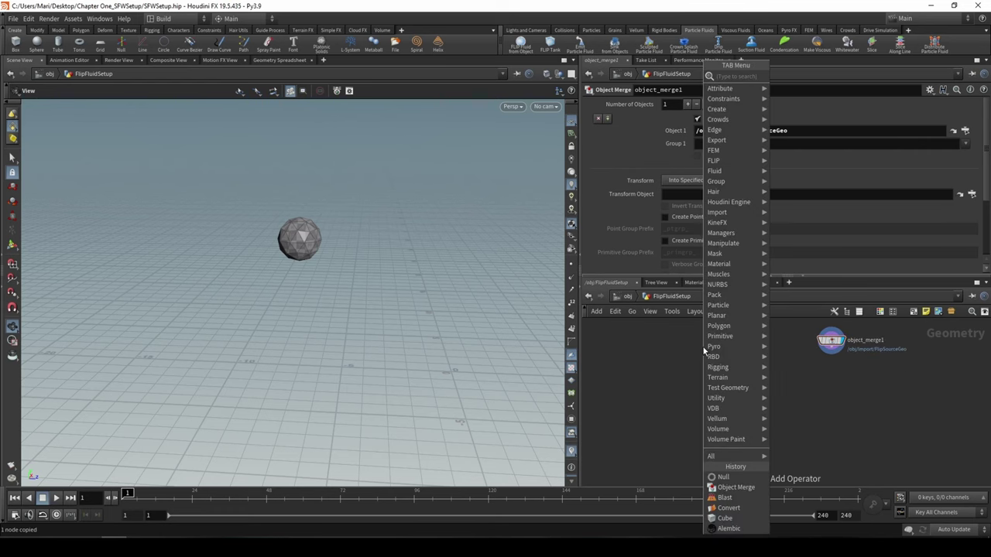
text(ground)
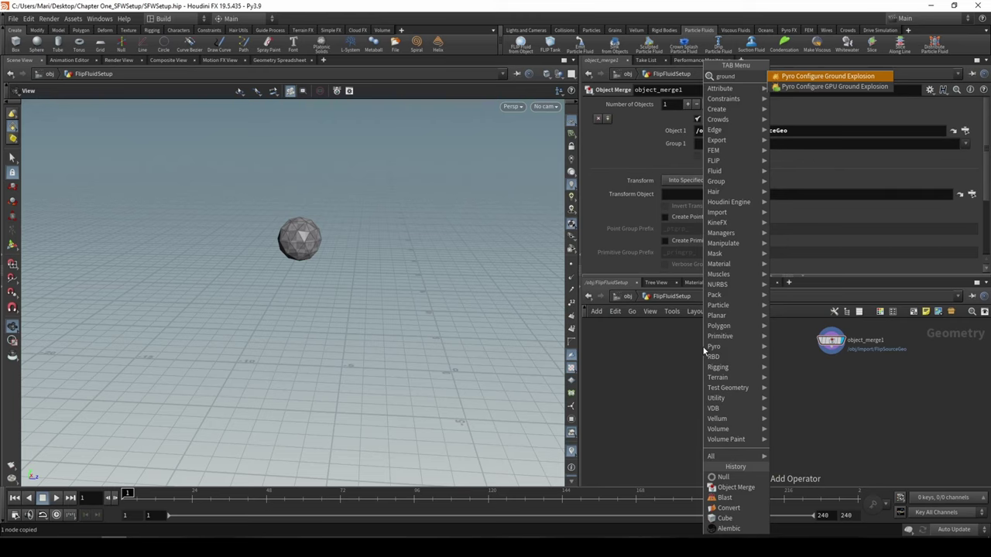
key(Escape)
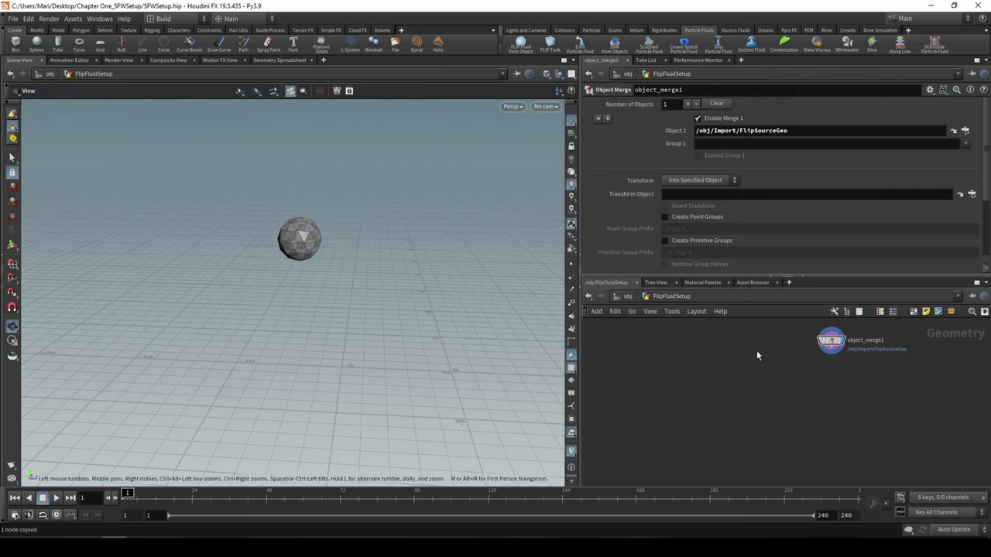
Step: Examine the object merge node's FlipSourceGeo path and the imported sphere's height above the grid from several angles
middle_drag(854, 359, 729, 382)
scroll(745, 400, up, 5)
middle_drag(659, 406, 714, 455)
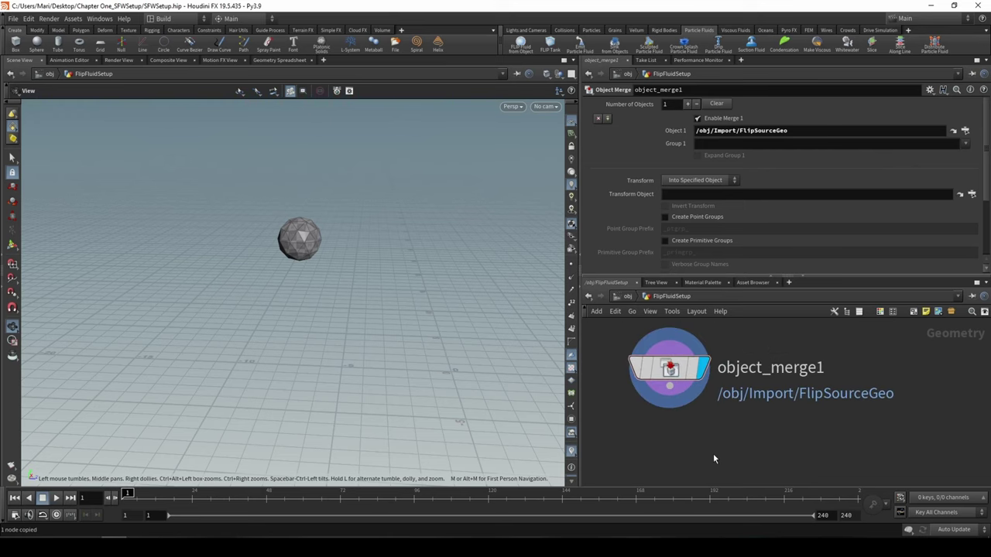
click(770, 372)
click(857, 401)
click(723, 133)
click(826, 137)
scroll(659, 424, down, 4)
scroll(331, 273, up, 3)
right_drag(209, 157, 227, 221)
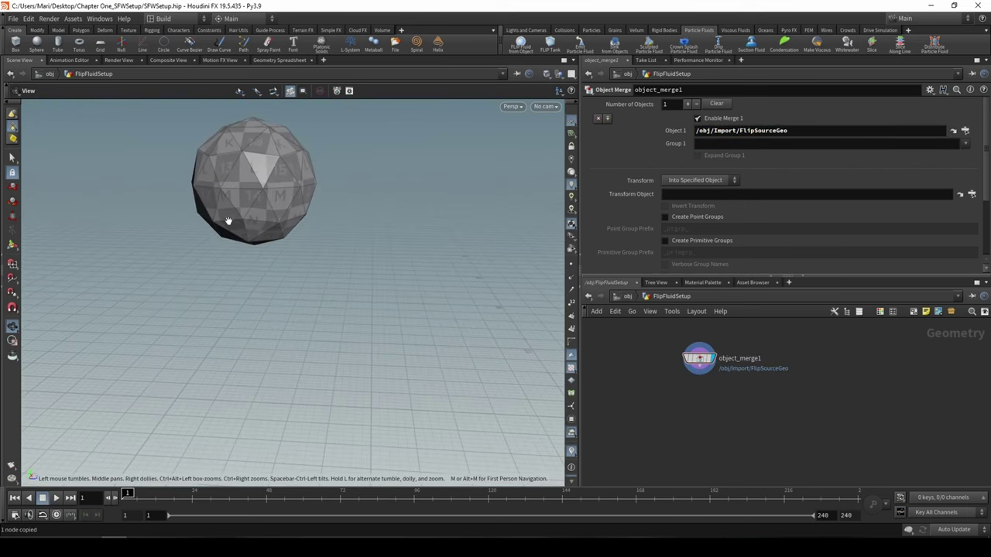
middle_drag(228, 221, 292, 332)
right_drag(376, 371, 332, 342)
drag(333, 291, 358, 273)
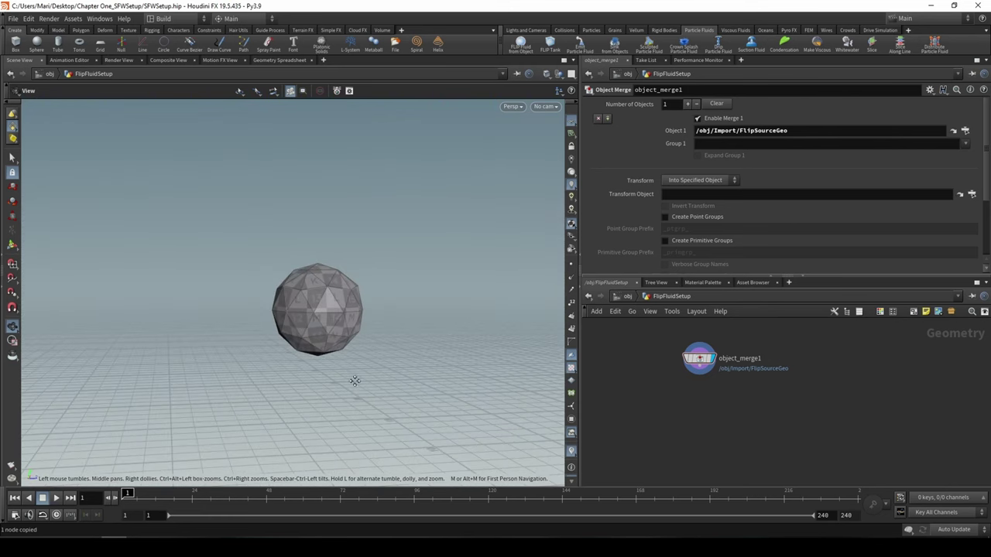
middle_drag(353, 379, 354, 289)
scroll(354, 290, down, 2)
scroll(670, 403, down, 1)
middle_drag(695, 397, 705, 340)
scroll(699, 380, up, 1)
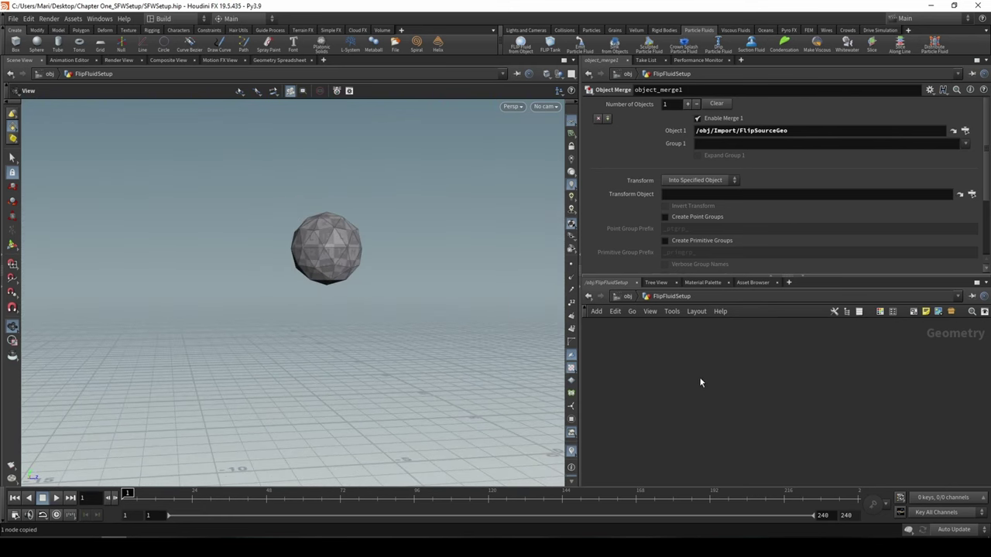
Step: Add a DOP Network fed by the object merge node into its first input, and position it below that node
middle_drag(699, 380, 692, 430)
drag(705, 361, 704, 403)
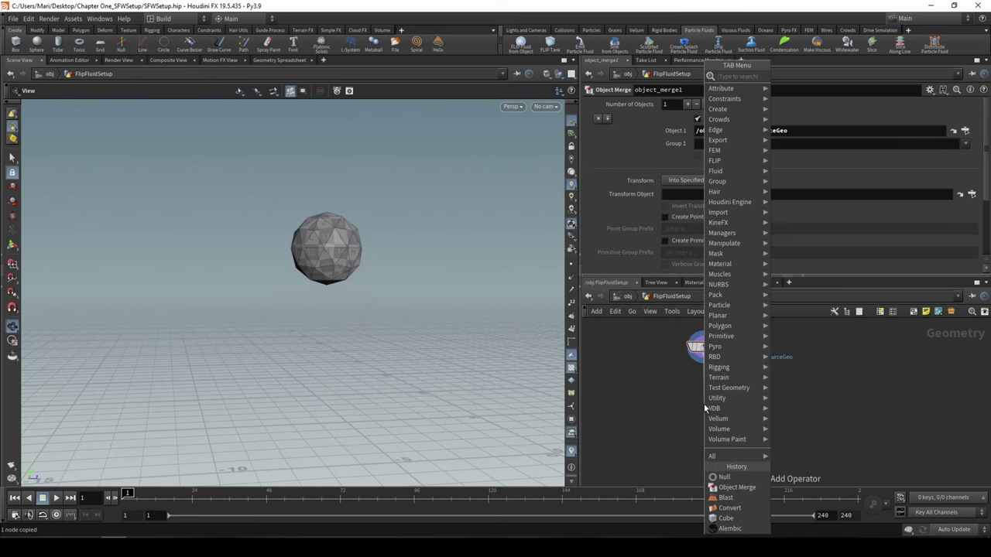
text(dop)
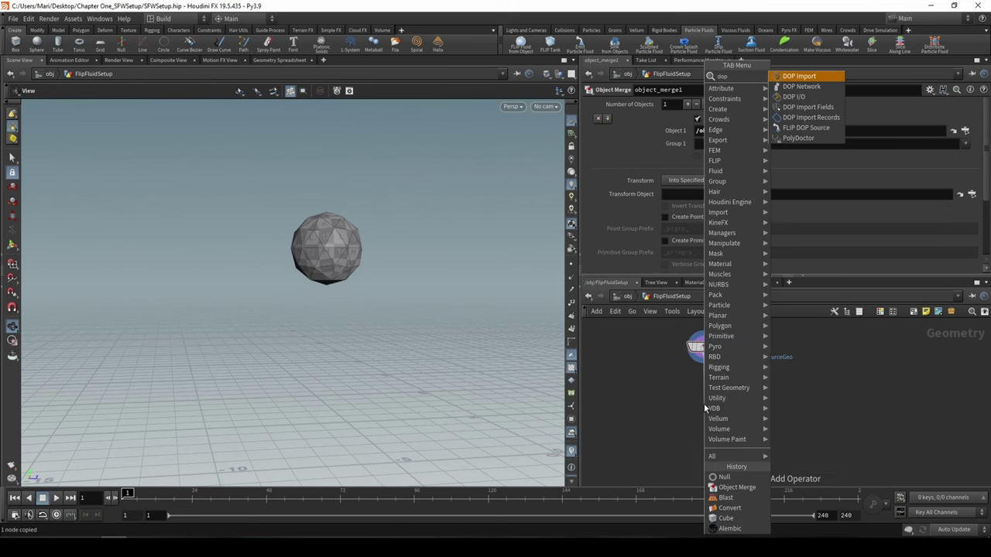
key(Return)
click(704, 403)
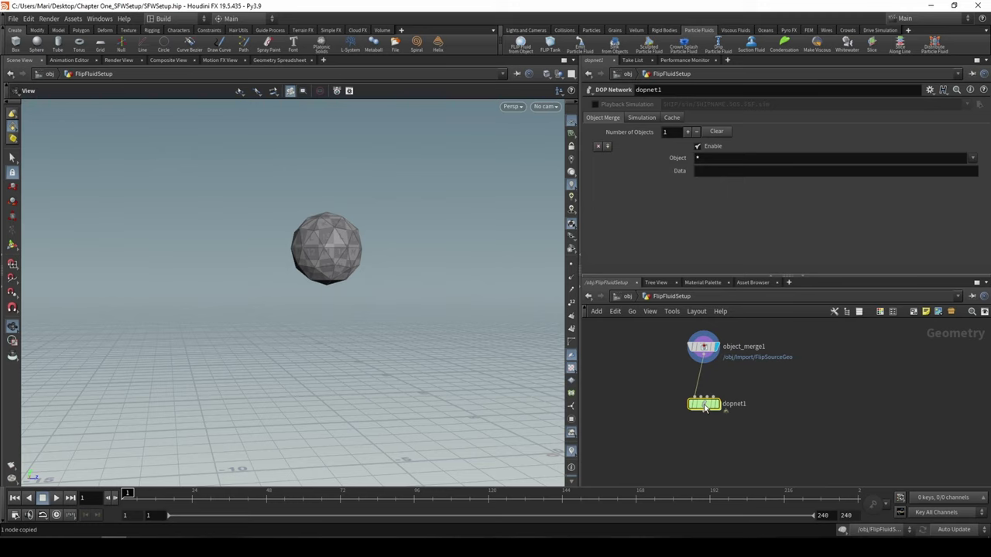
mouse_move(704, 408)
mouse_down()
mouse_move(735, 418)
mouse_move(716, 419)
mouse_up()
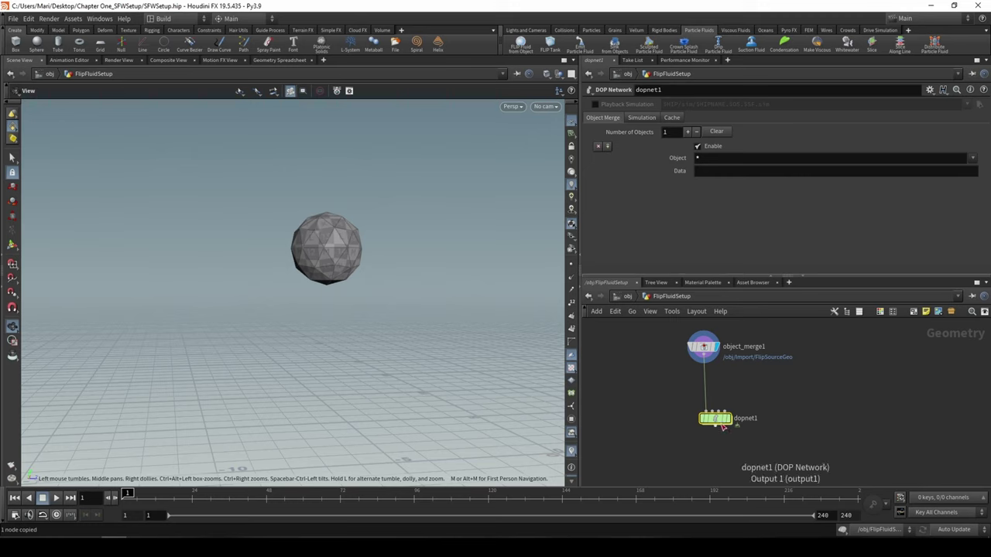
mouse_move(717, 424)
mouse_down()
mouse_move(706, 426)
mouse_move(723, 431)
mouse_up()
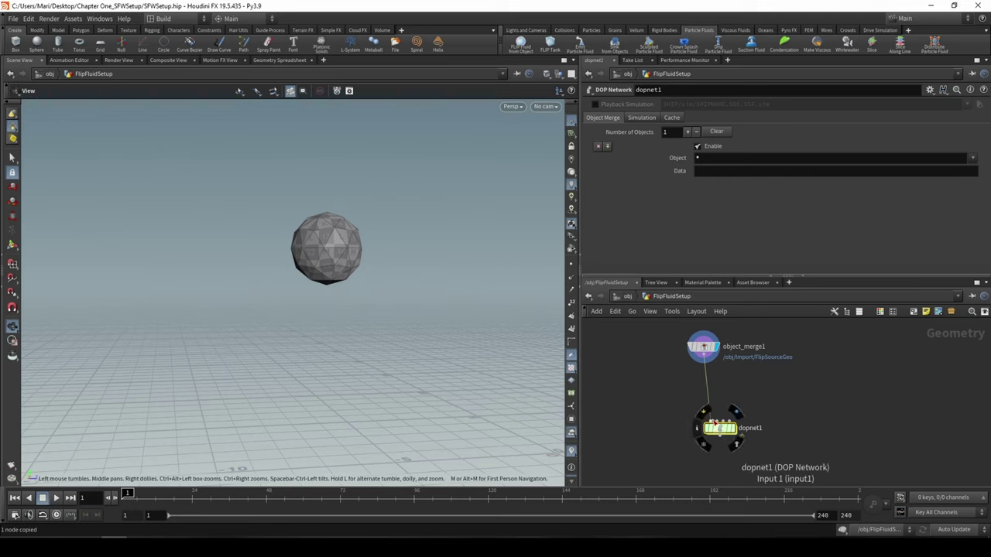
Step: Inside the DOP network, add a Gravity Force node feeding the output node
double_click(719, 425)
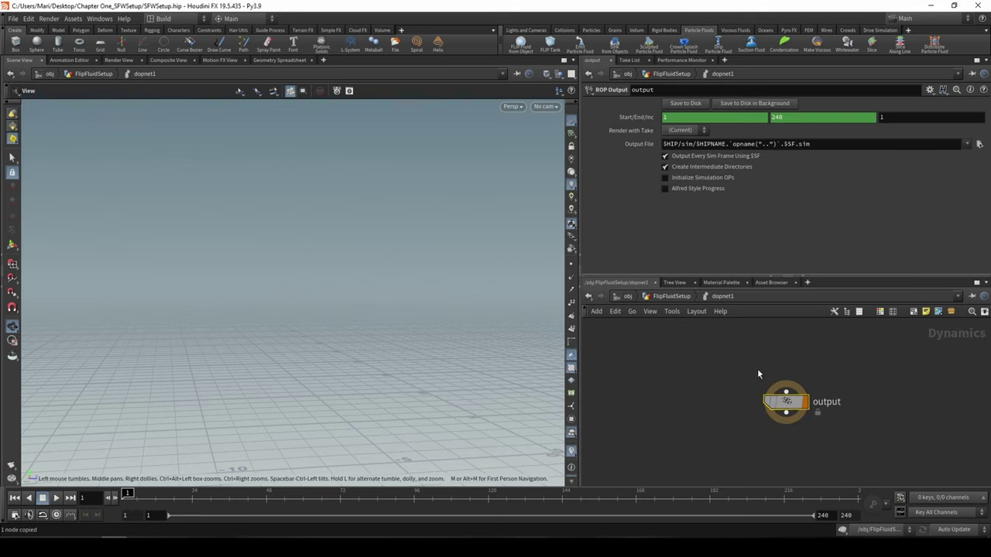
middle_drag(761, 397, 759, 474)
scroll(806, 427, down, 3)
key(ctrl+v)
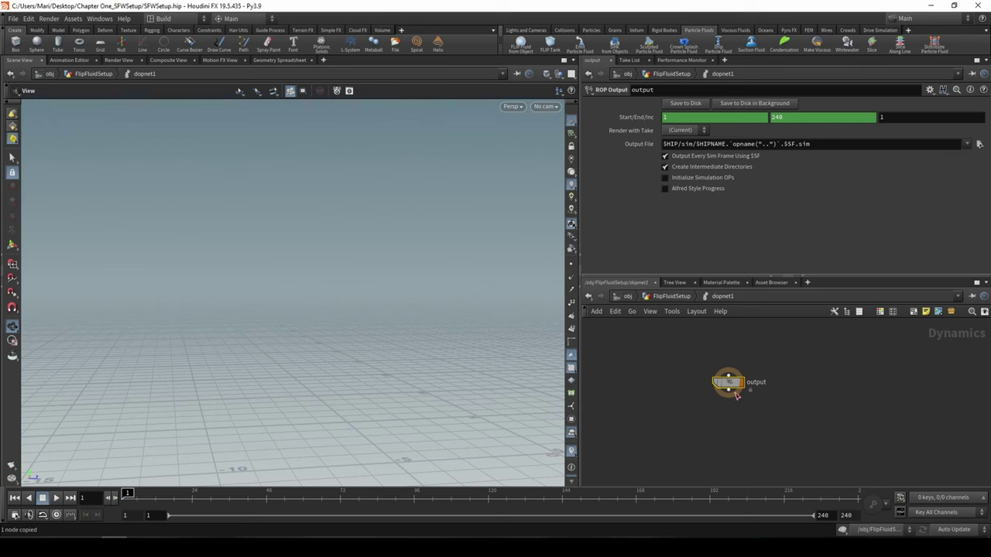
middle_drag(685, 405, 686, 466)
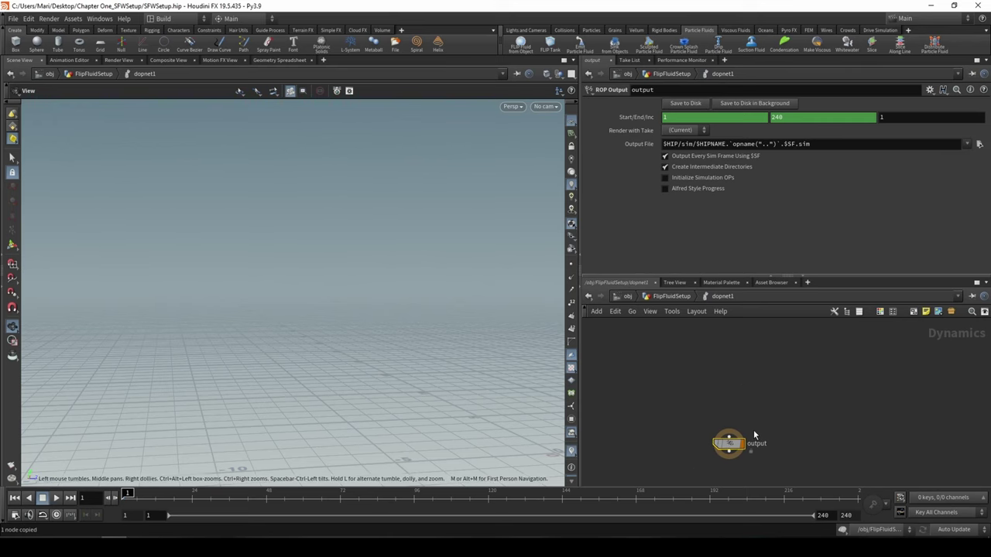
mouse_move(728, 436)
mouse_down()
mouse_move(715, 377)
mouse_move(744, 405)
mouse_move(724, 403)
mouse_move(719, 377)
mouse_up()
text(gra)
key(Return)
click(715, 377)
Step: Add a Merge node connected into the Gravity Force node's input
text(me)
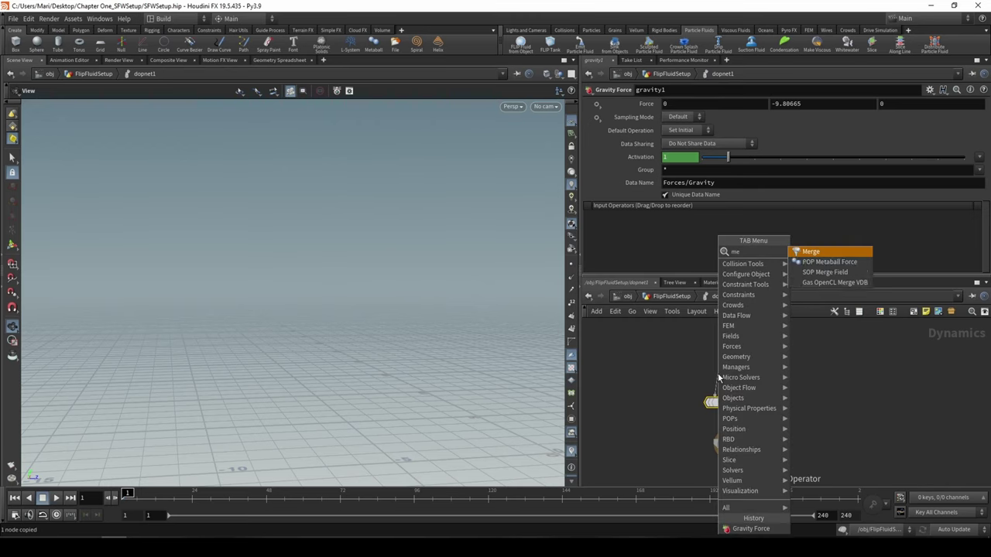
text(rg)
key(Return)
click(718, 374)
Step: Add a FLIP Solver node above the Merge node and wire it into the merge input
middle_drag(689, 365, 697, 406)
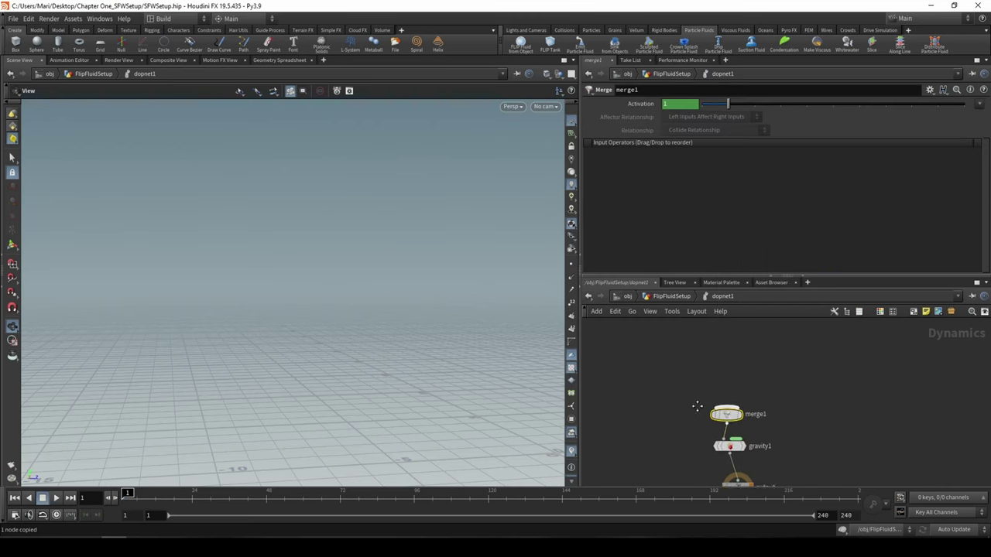
drag(725, 406, 700, 364)
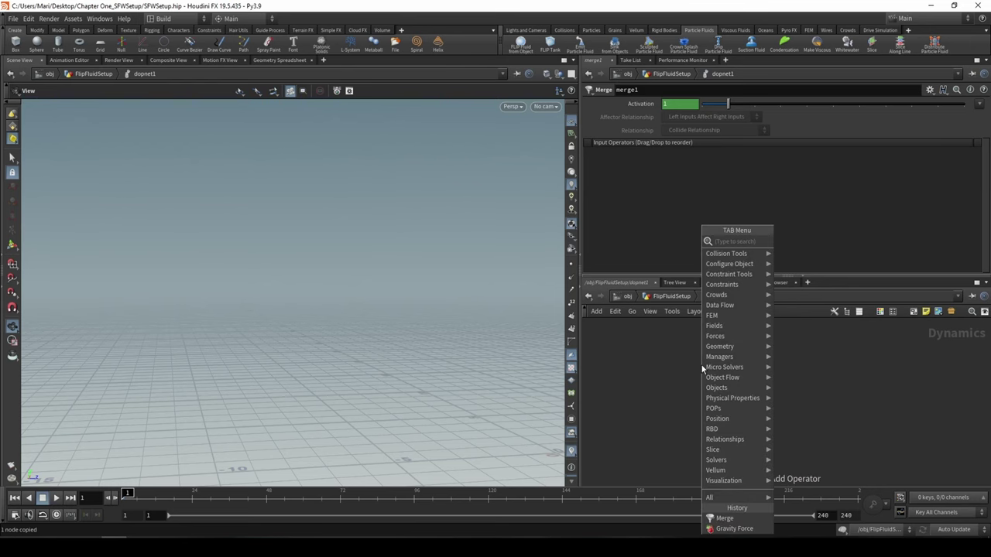
text(flip)
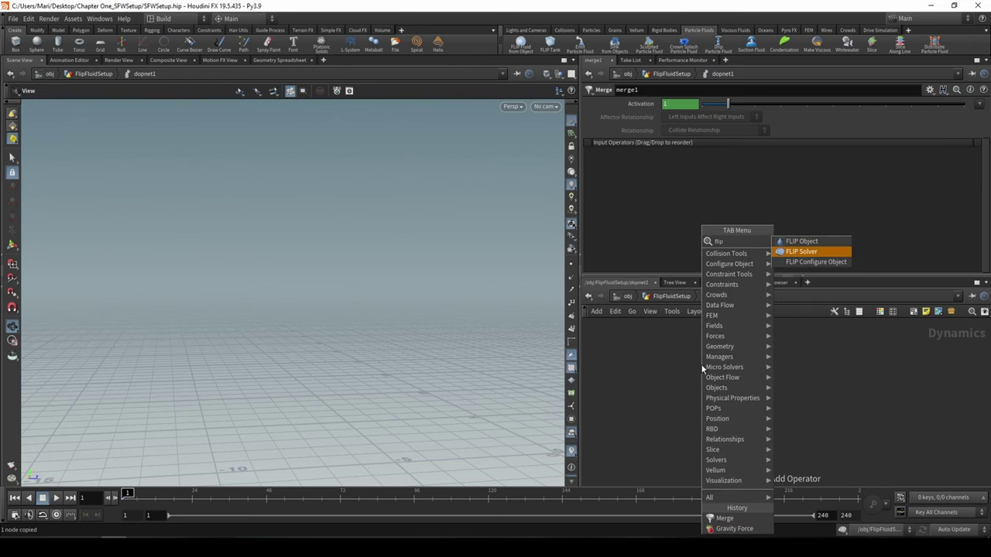
key(Escape)
click(702, 369)
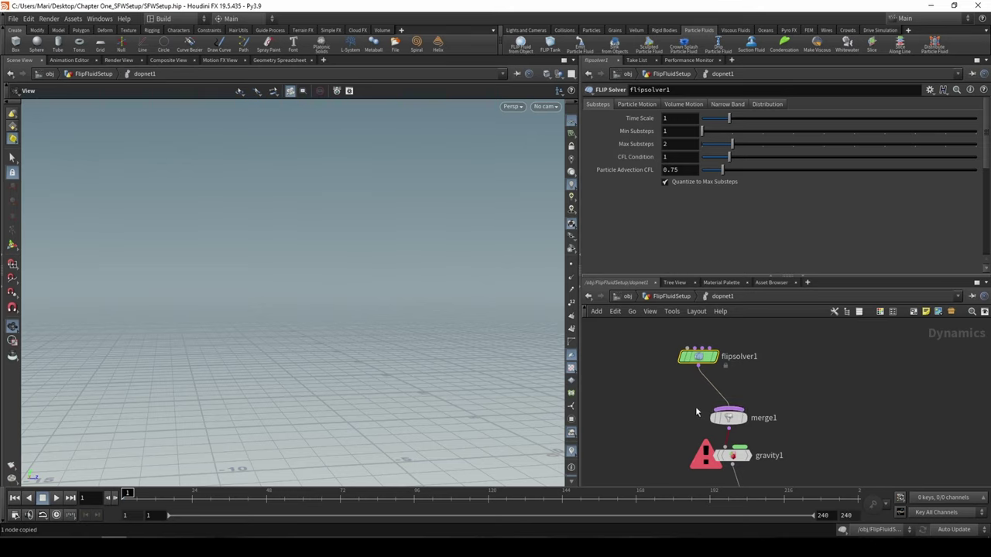
Step: Examine the FLIP Solver's four inputs, including Fluid to Solve and Sourcing (post-solve)
scroll(705, 414, up, 3)
middle_drag(747, 411, 752, 507)
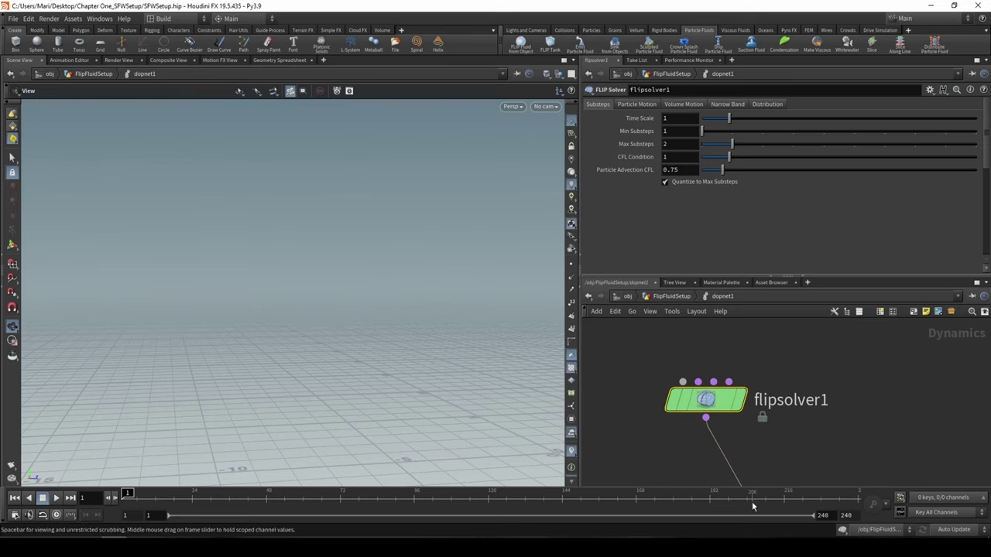
middle_drag(733, 362, 749, 415)
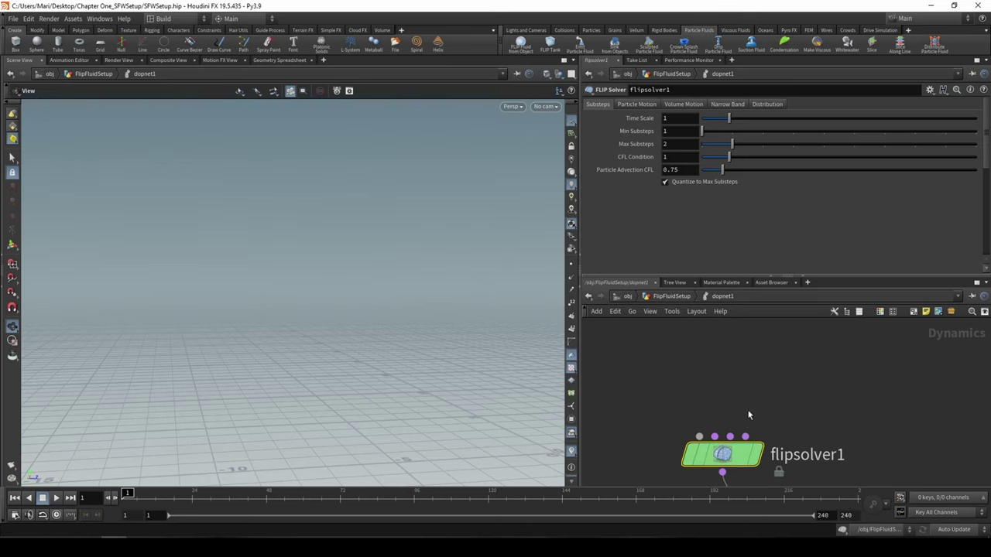
scroll(889, 390, down, 4)
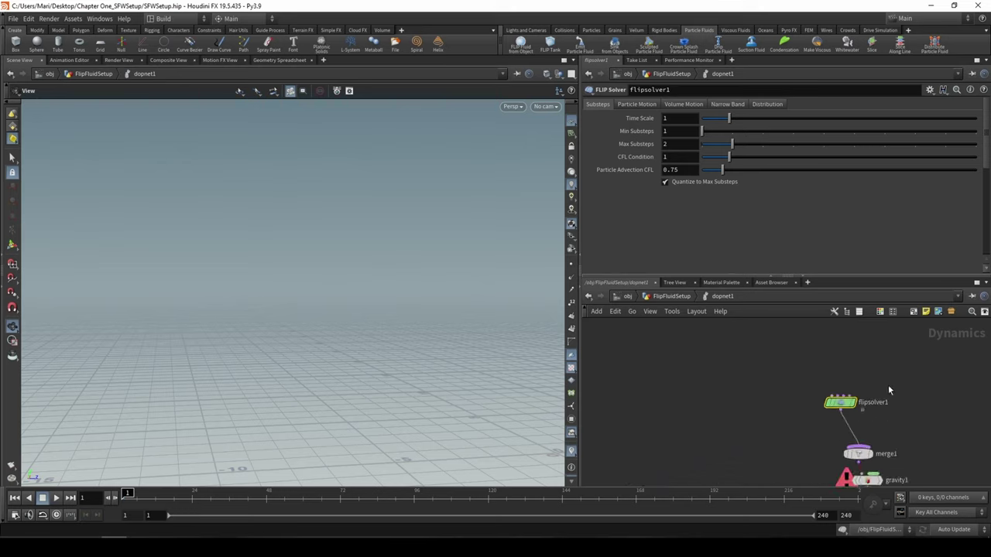
middle_drag(813, 375, 756, 396)
scroll(756, 397, up, 4)
middle_drag(814, 431, 752, 418)
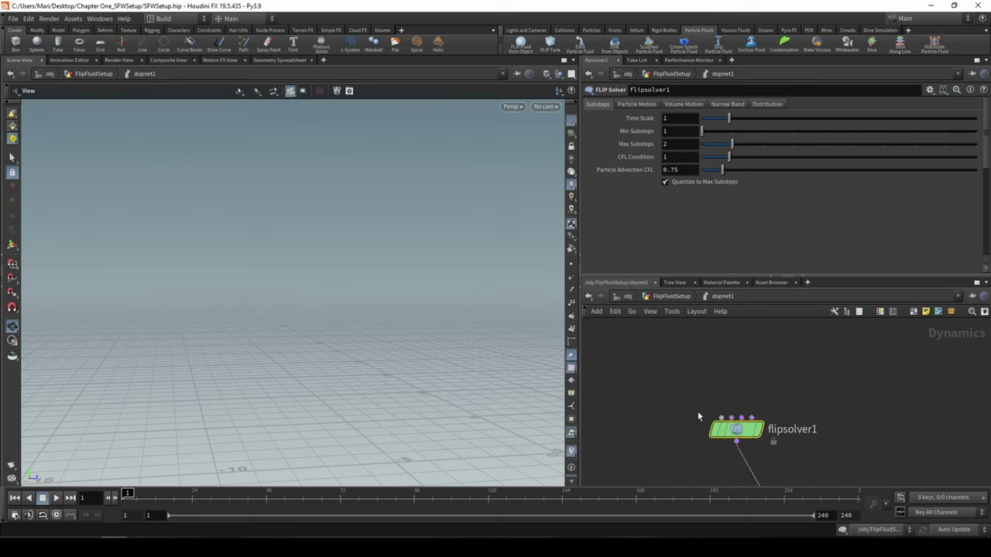
mouse_move(749, 416)
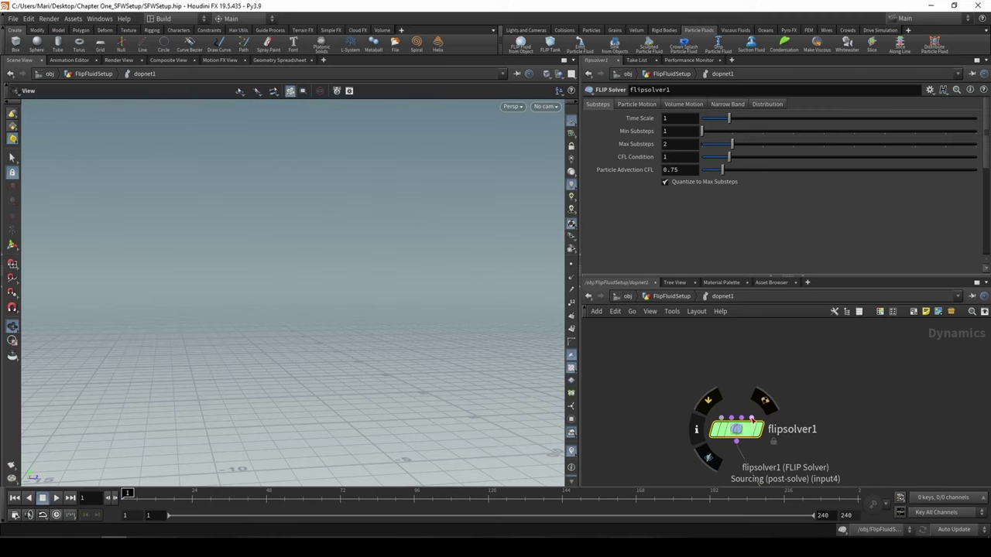
click(751, 418)
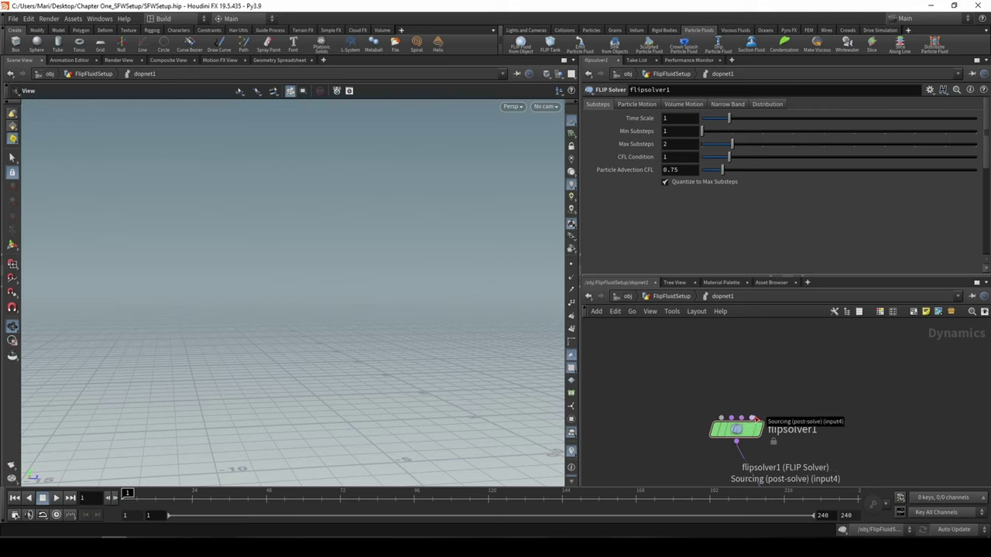
middle_drag(749, 373, 727, 379)
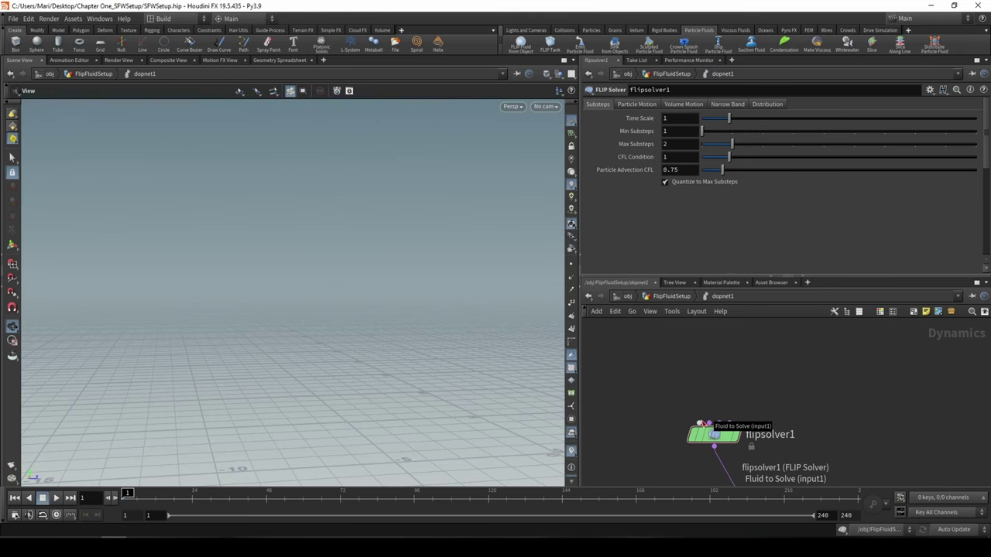
Step: Add a FLIP Object node wired into the FLIP Solver's first input, Fluid to Solve
drag(700, 423, 686, 367)
text(flip)
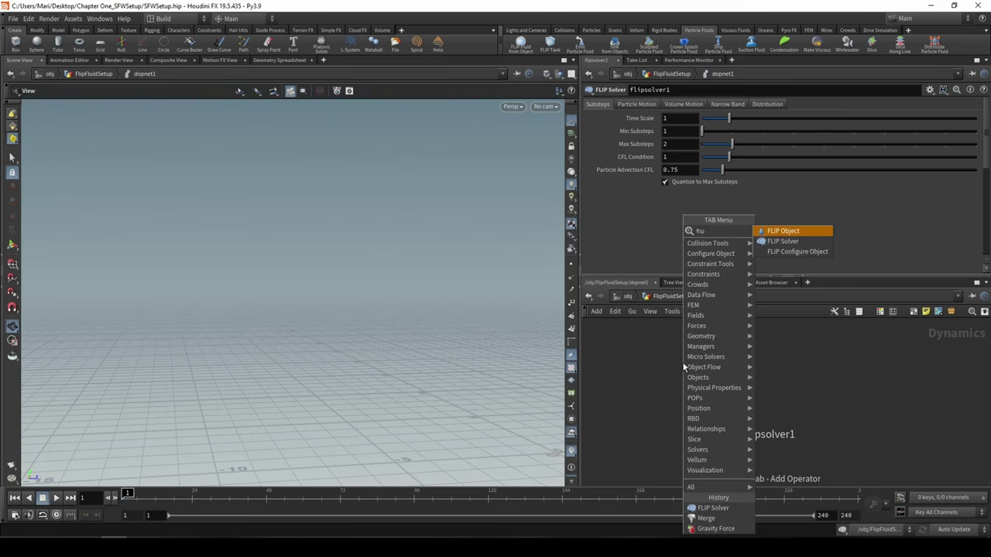
key(Escape)
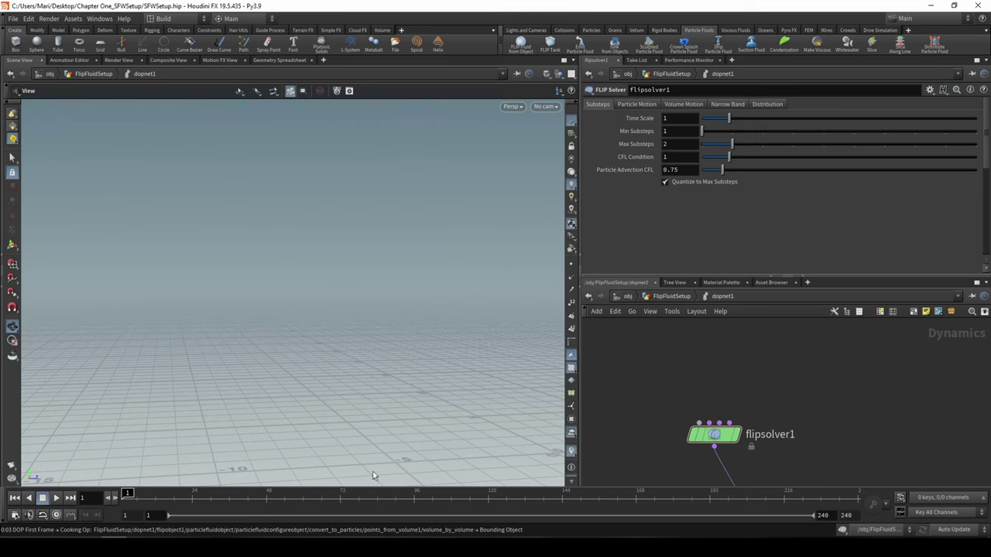
scroll(852, 373, down, 2)
middle_drag(818, 368, 778, 316)
scroll(441, 364, down, 2)
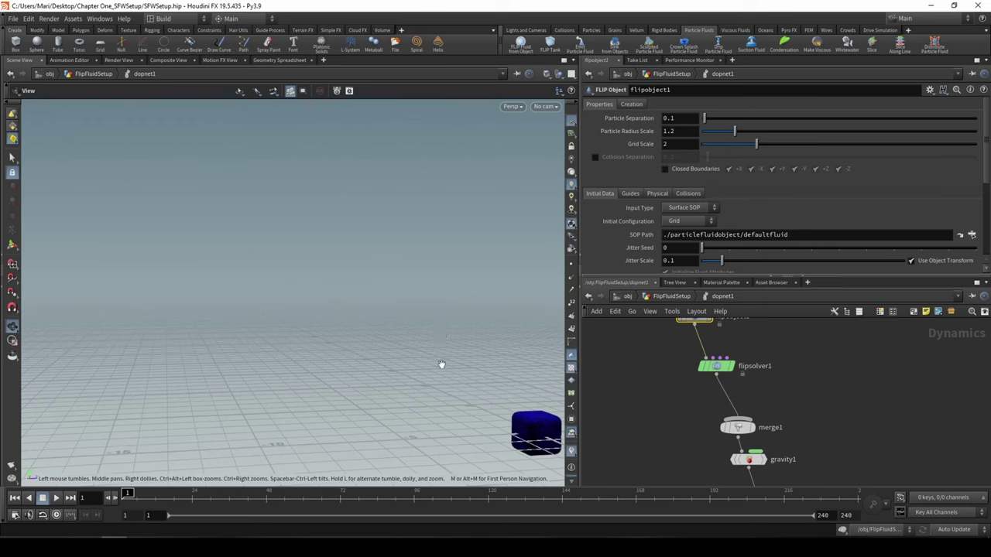
middle_drag(373, 335, 372, 333)
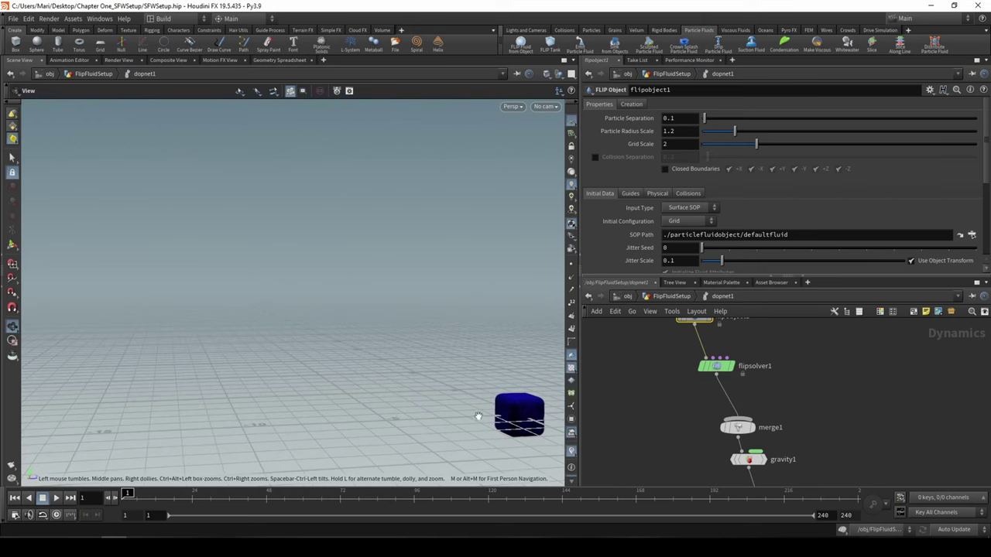
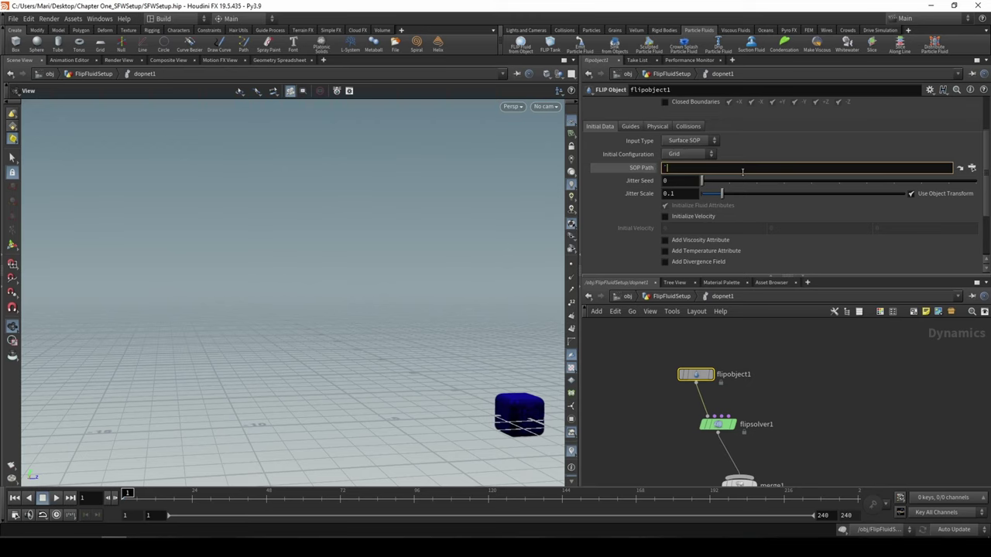
Step: Set the FLIP Object's SOP Path to the backtick expression `opinputpath("..",0)`
text(opinp)
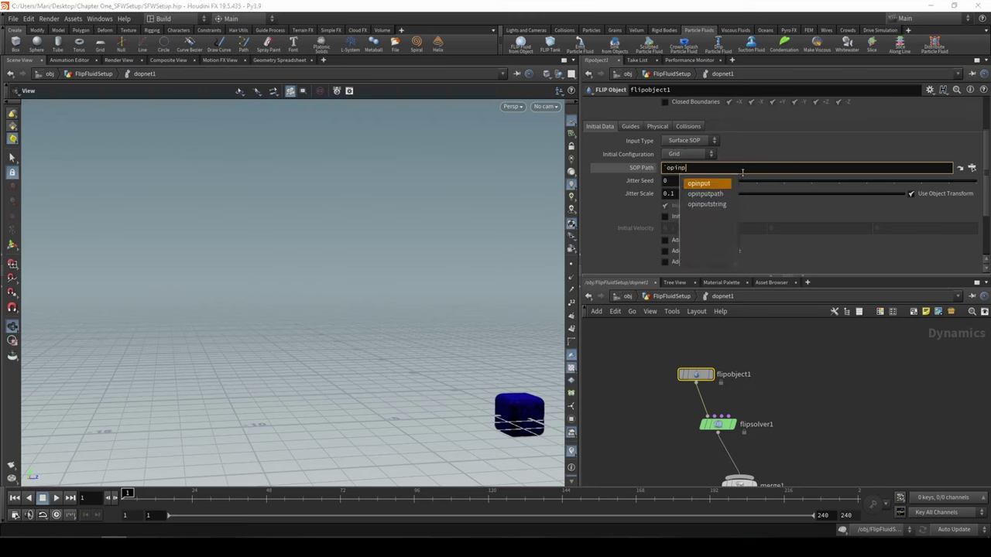
key(Down)
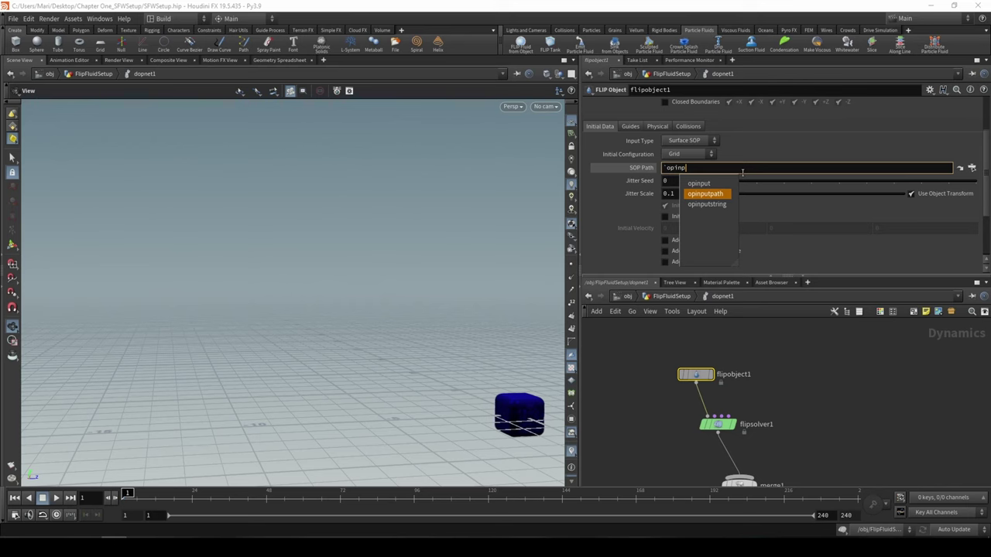
key(Return)
text(()
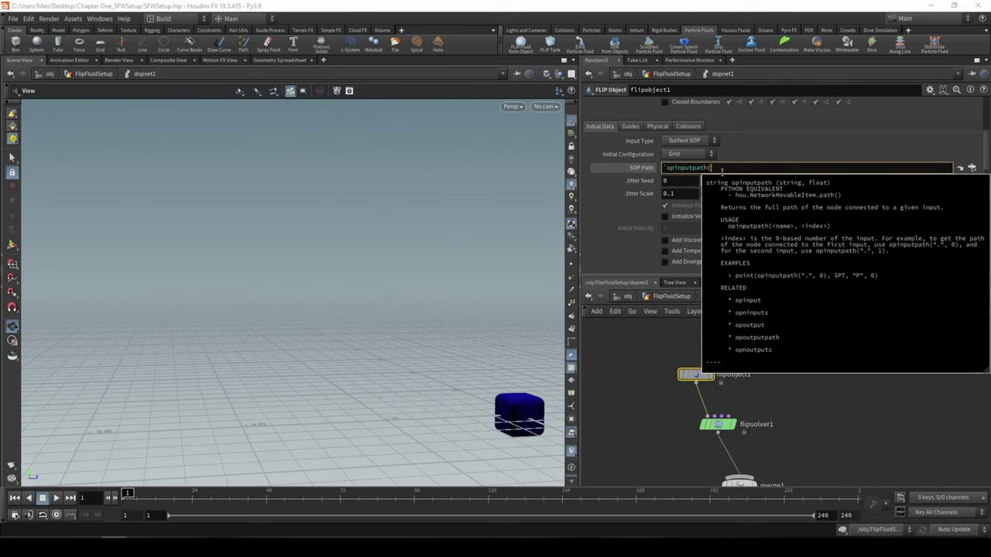
text(')
key(BackSpace)
text("..",0)
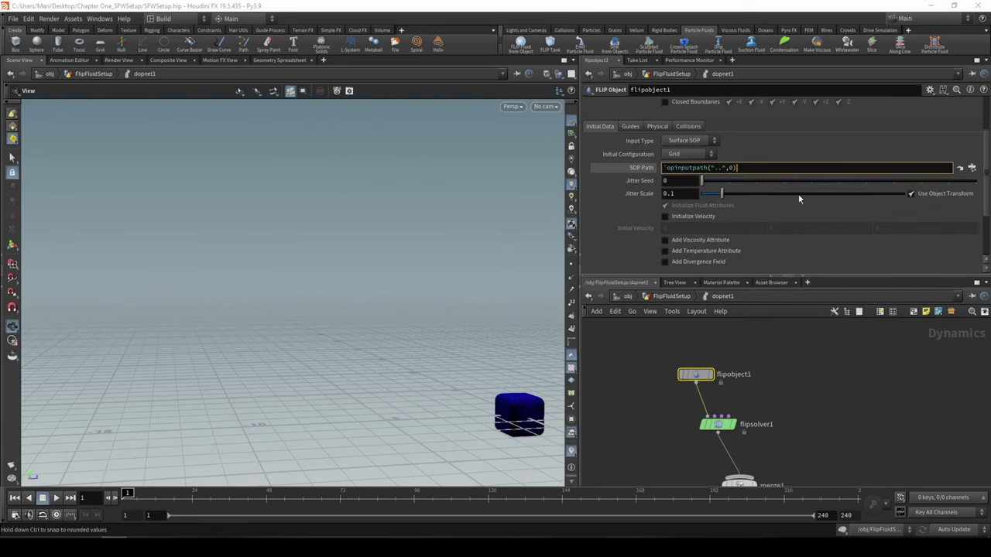
click(826, 365)
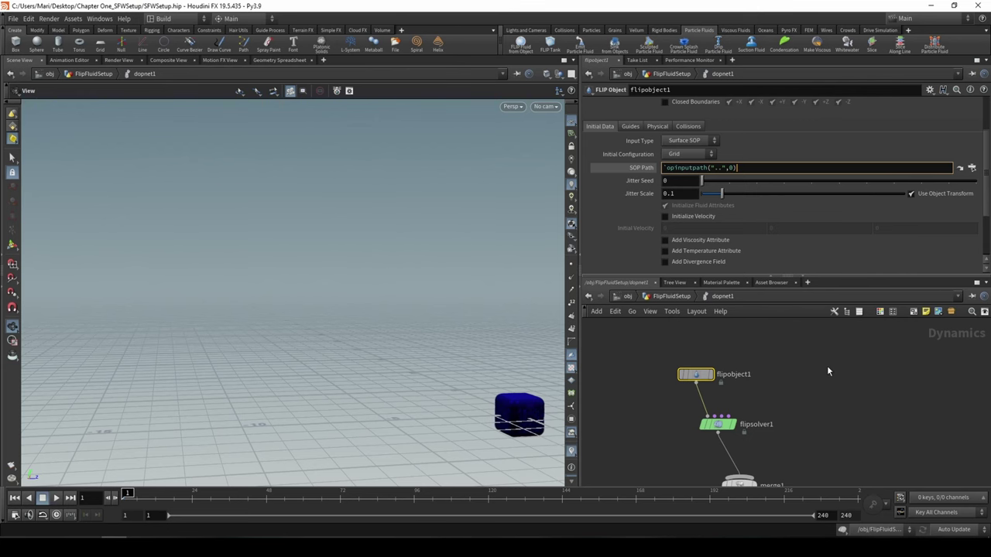
Step: Show the FLIP Solver's volume limits handles in the viewport and lower the box's top face towards the sphere
scroll(378, 256, down, 2)
middle_drag(322, 296, 317, 299)
drag(317, 299, 436, 291)
scroll(336, 232, down, 10)
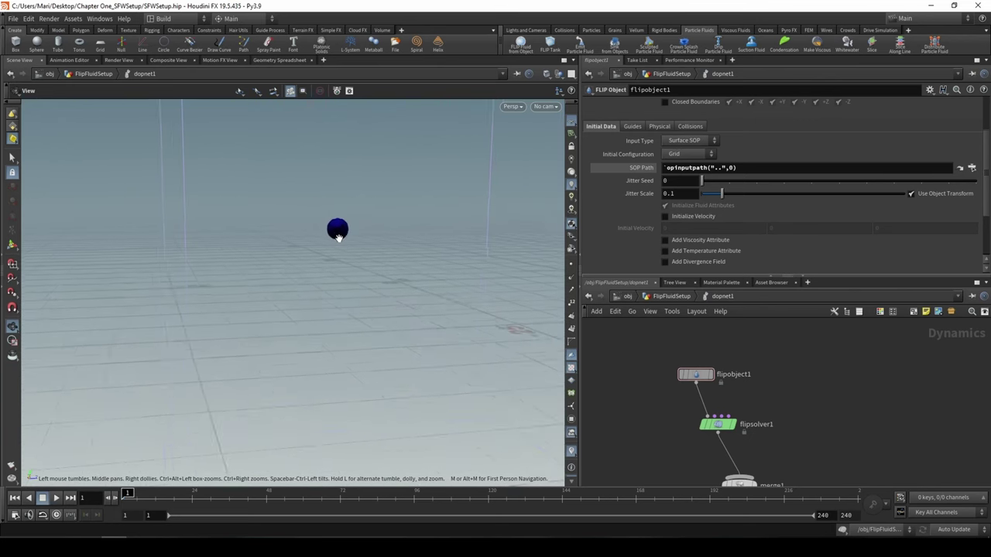
drag(123, 205, 53, 336)
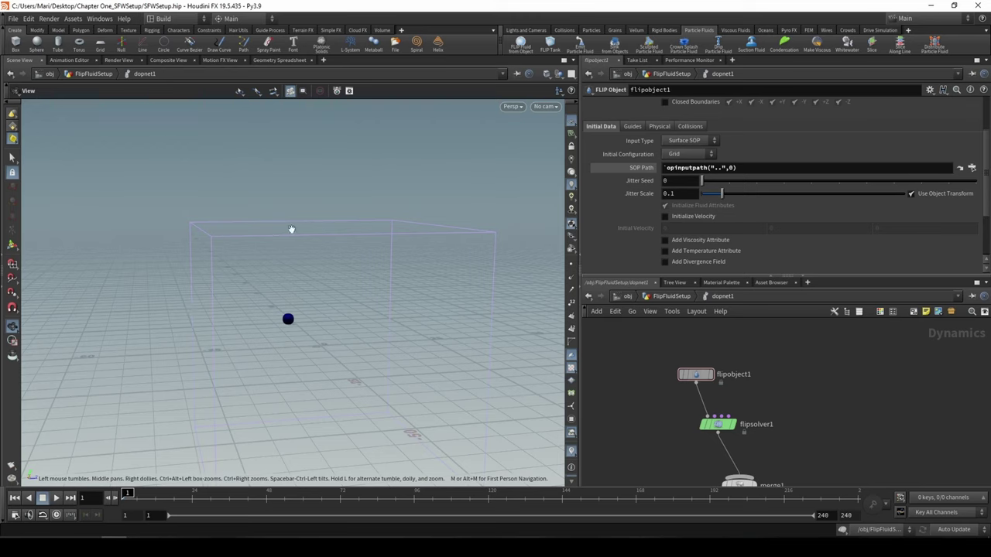
drag(541, 378, 471, 250)
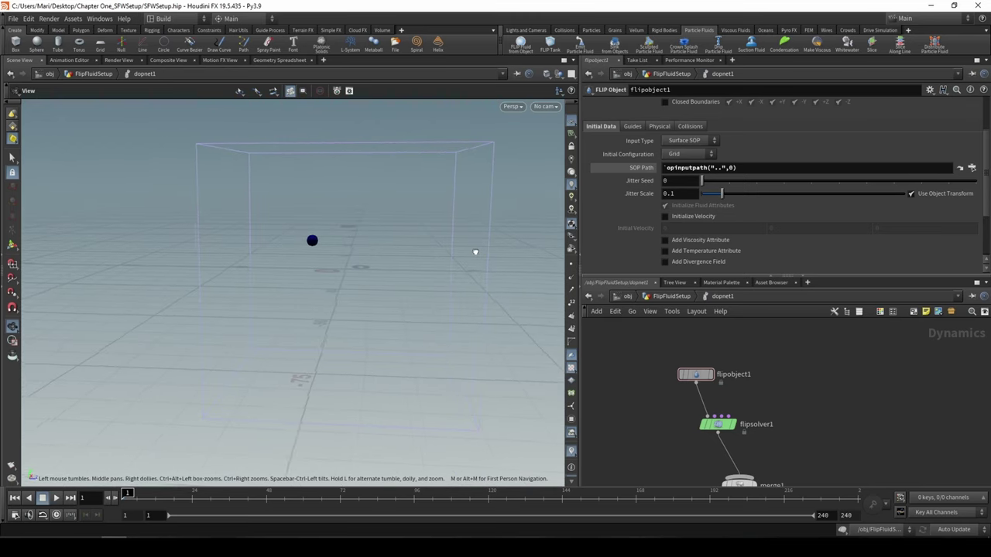
click(716, 425)
click(636, 104)
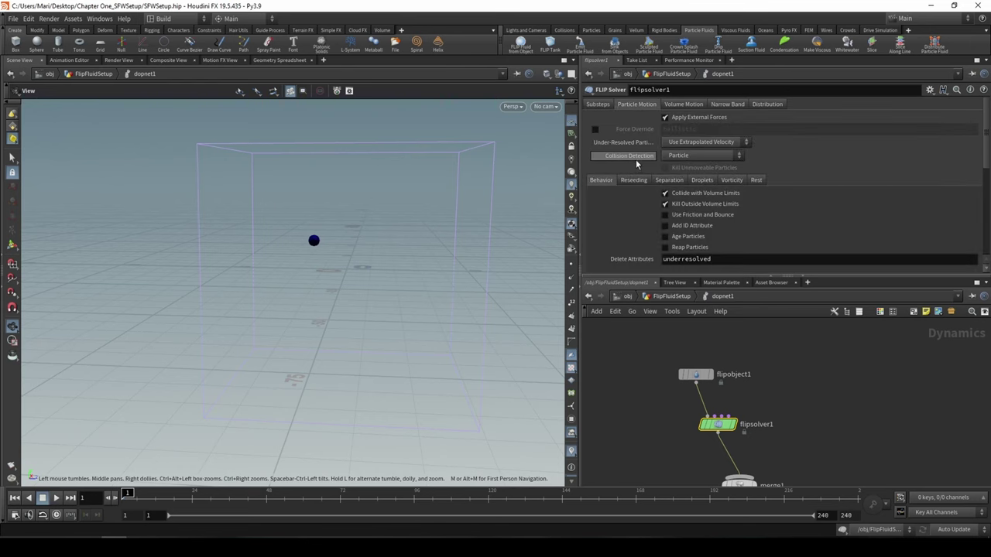
click(12, 245)
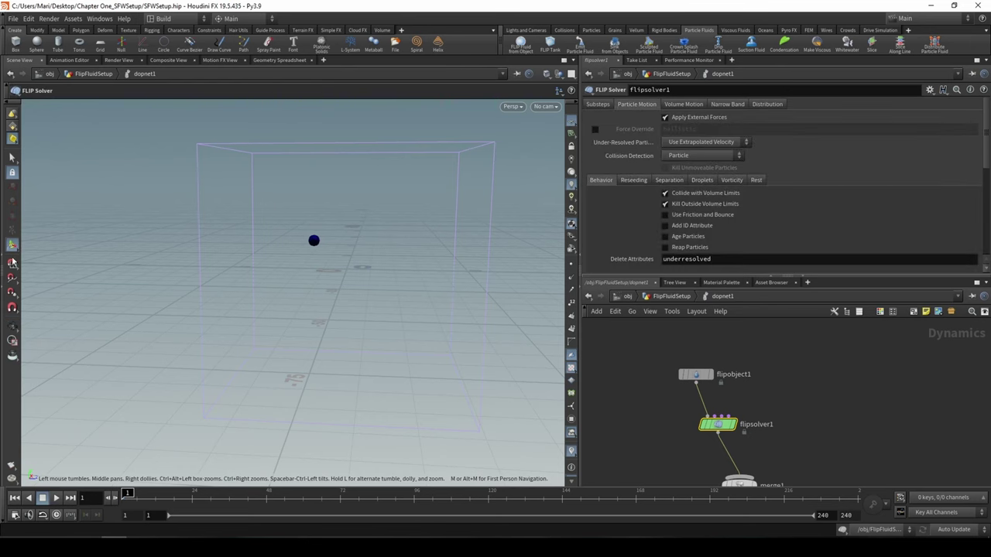
drag(348, 154, 358, 229)
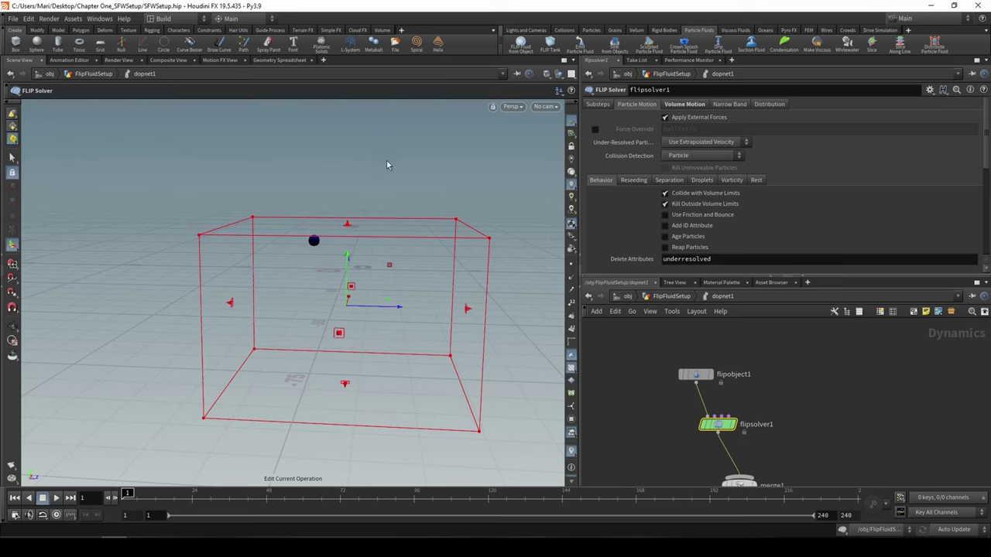
alt+drag(387, 165, 431, 173)
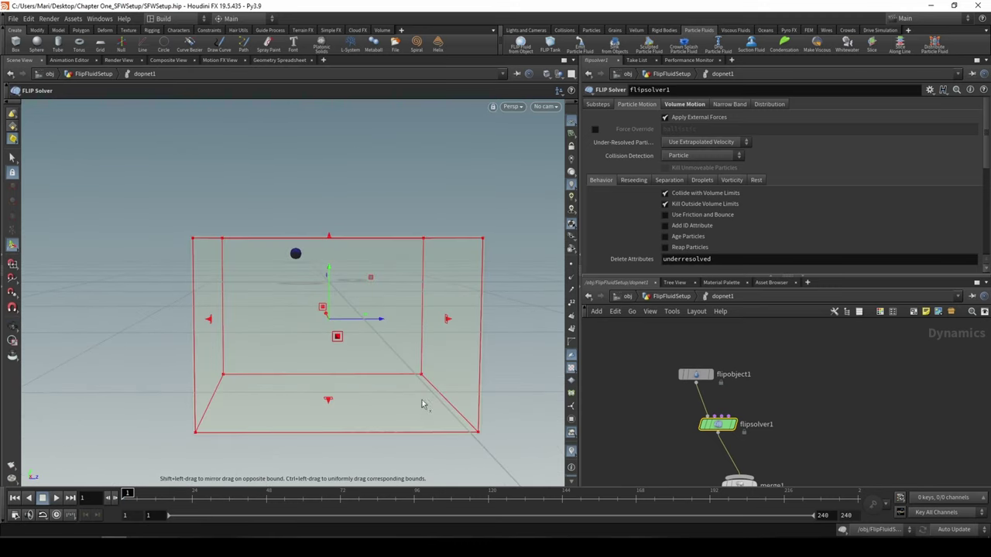
Step: Raise the floor of the volume limits box and pull its positive Z side inward
drag(328, 400, 356, 380)
drag(335, 297, 349, 464)
key(Escape)
alt+middle_drag(358, 371, 353, 433)
drag(449, 203, 367, 218)
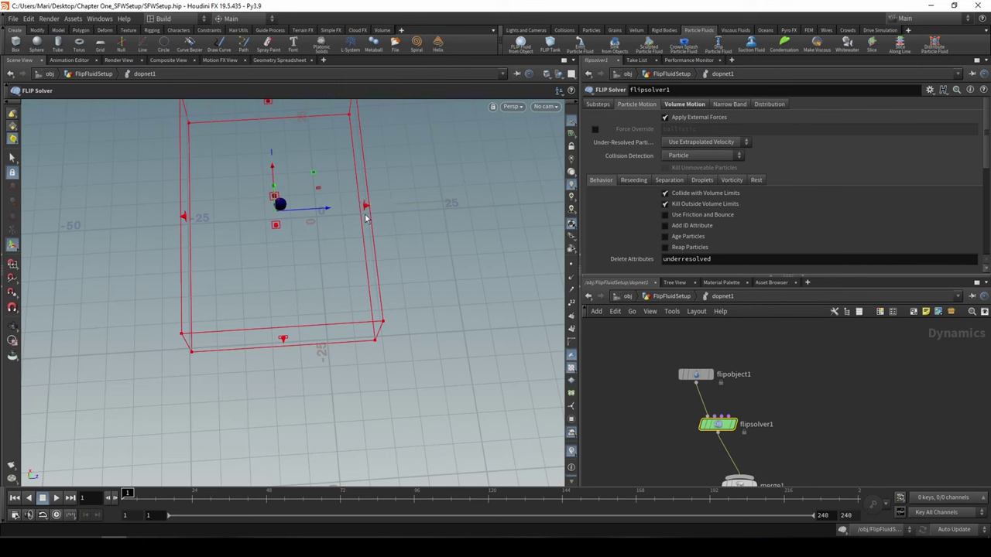
alt+drag(283, 338, 438, 411)
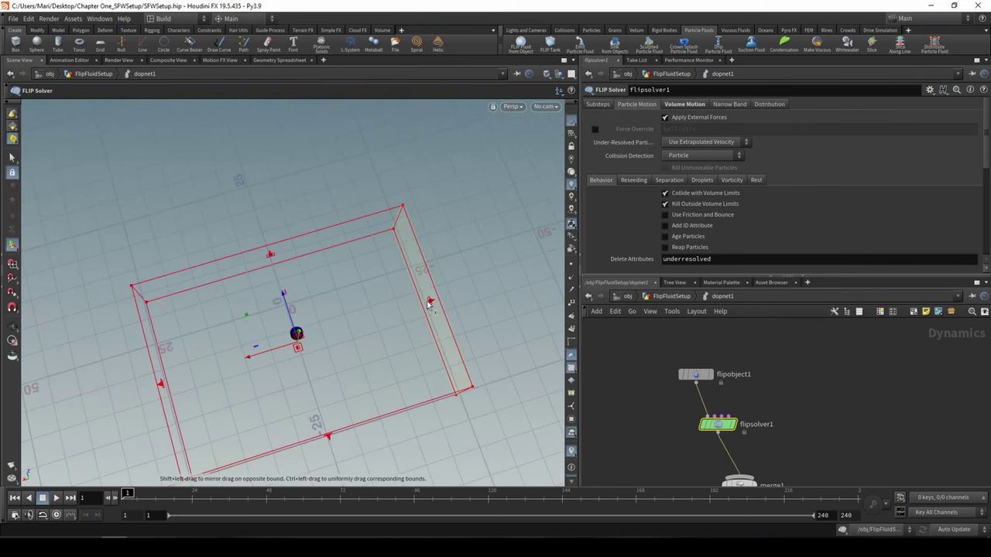
Step: Pull both X sides of the volume limits box inward to about 32 units wide and adjust its Z extent to about 36.2
drag(428, 303, 367, 318)
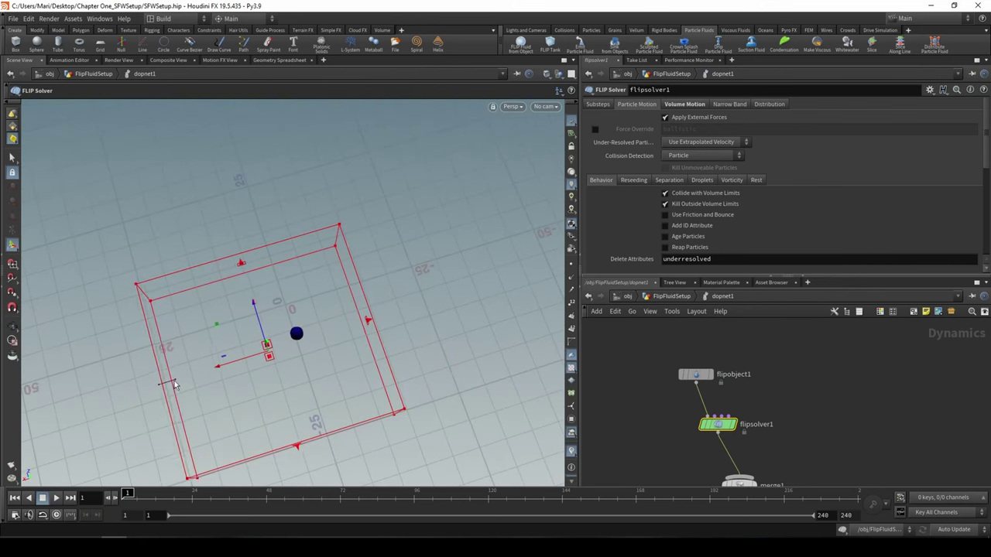
drag(174, 384, 225, 378)
drag(372, 325, 385, 317)
drag(225, 366, 215, 369)
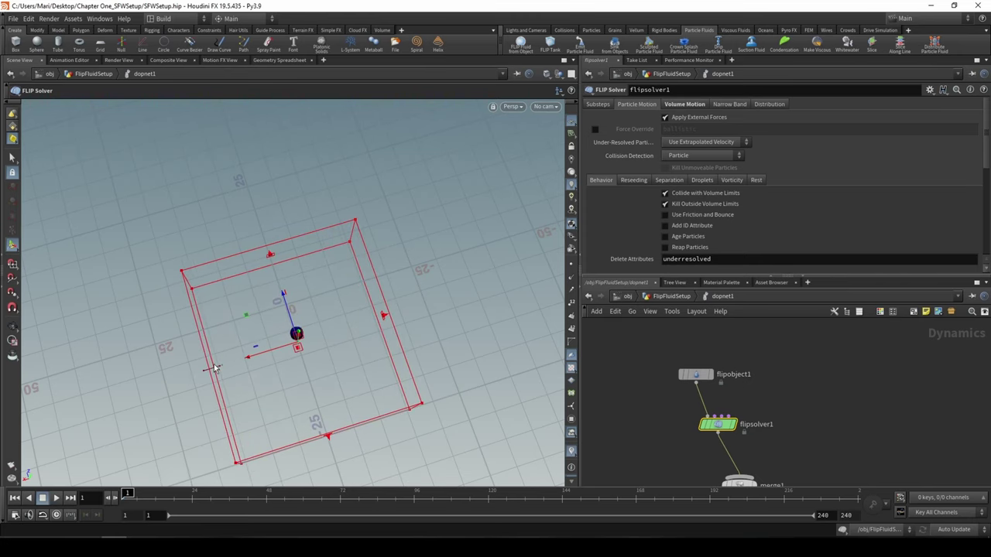
drag(272, 263, 267, 247)
key(space)
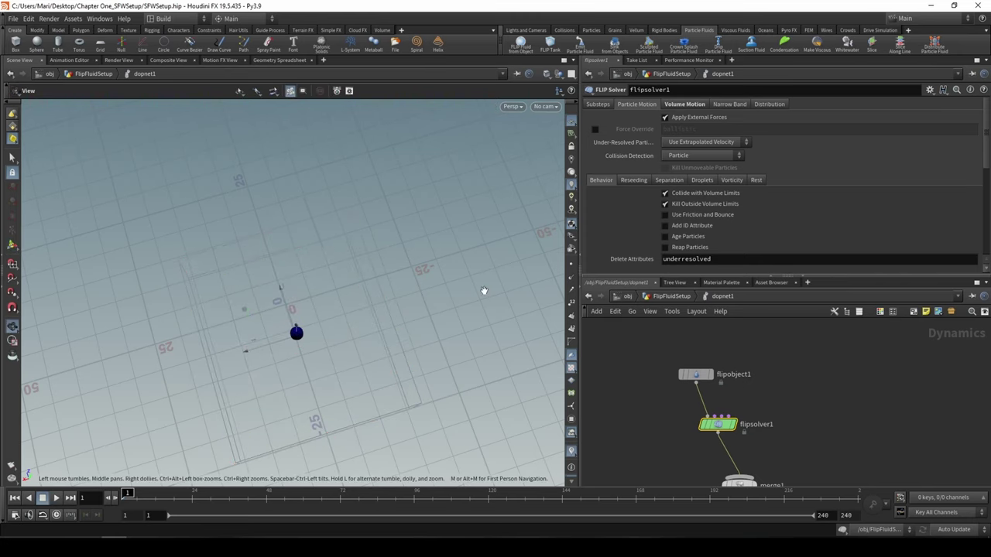
drag(483, 290, 327, 178)
key(Return)
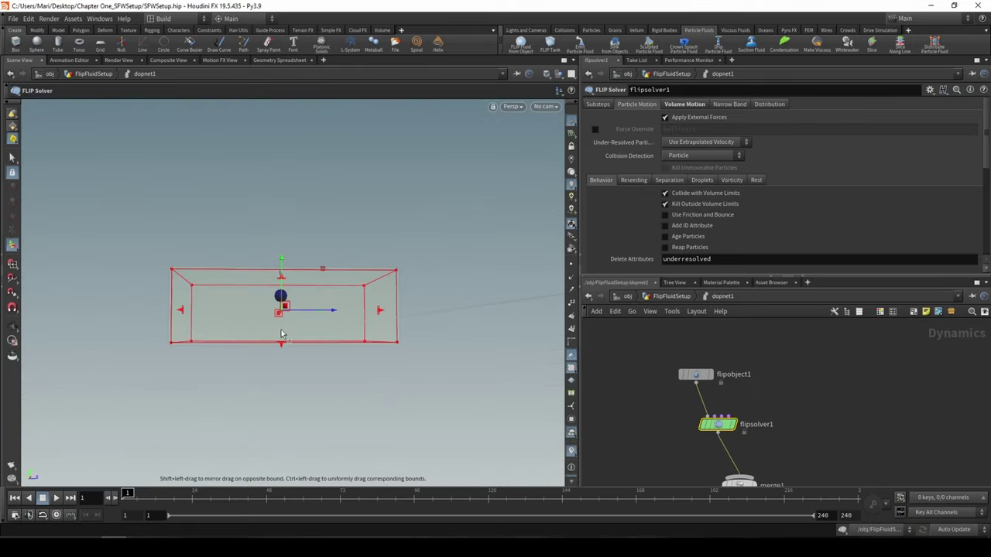
Step: Examine the resized volume limits box around the sphere with its handles shown and hidden
alt+drag(225, 202, 274, 214)
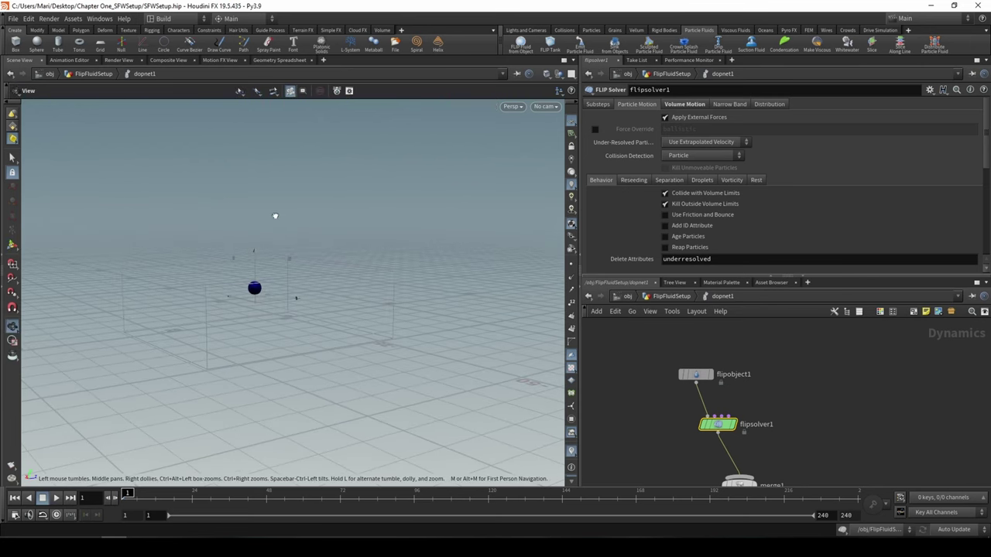
alt+middle_drag(254, 188, 318, 193)
alt+drag(318, 192, 247, 258)
scroll(284, 193, up, 3)
key(Return)
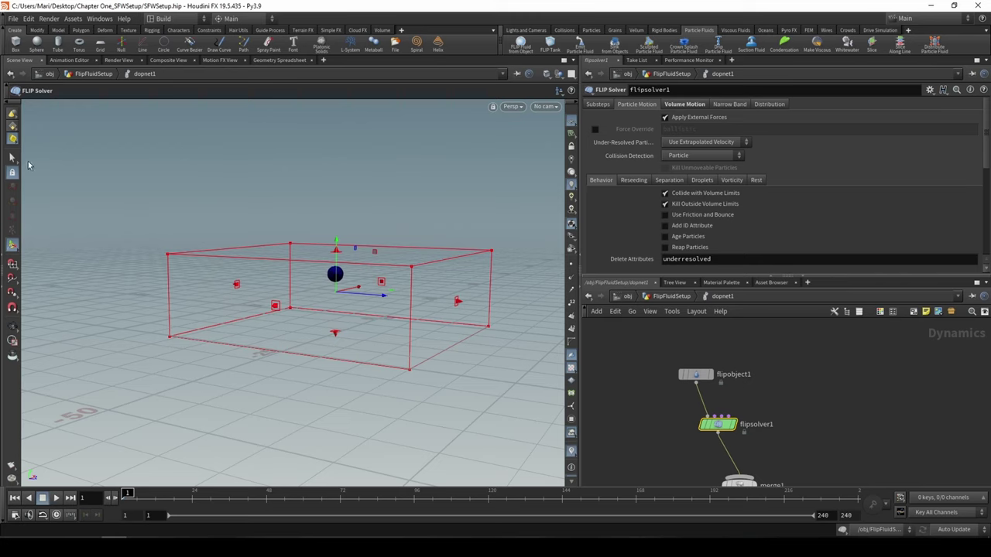
key(Escape)
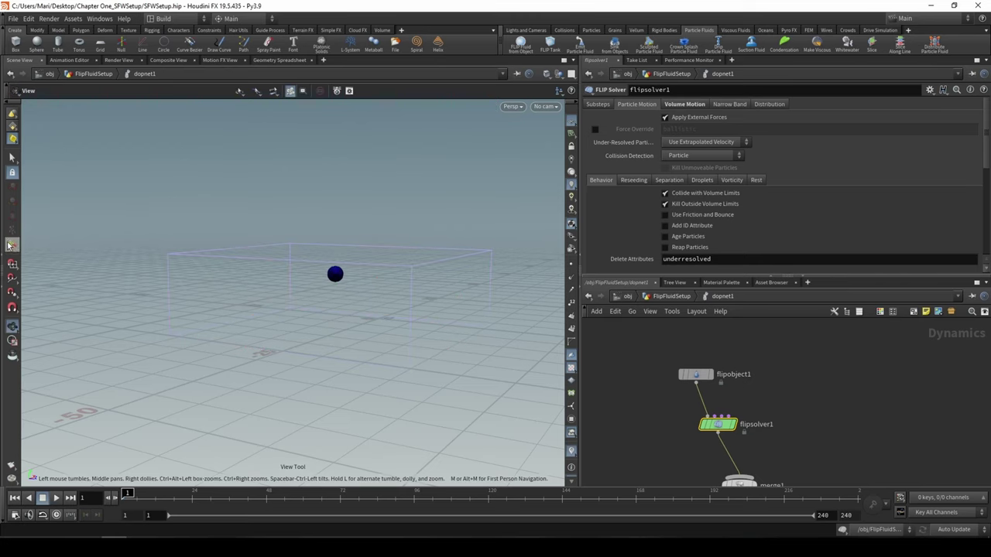
click(12, 174)
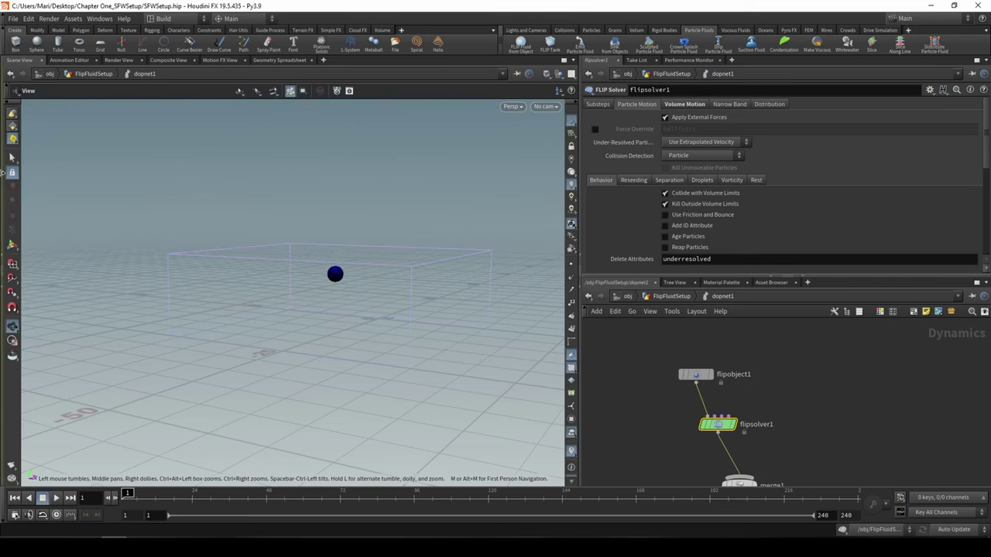
Step: Turn off Visualize Limits in the FLIP Solver's volume limits settings
drag(86, 186, 244, 211)
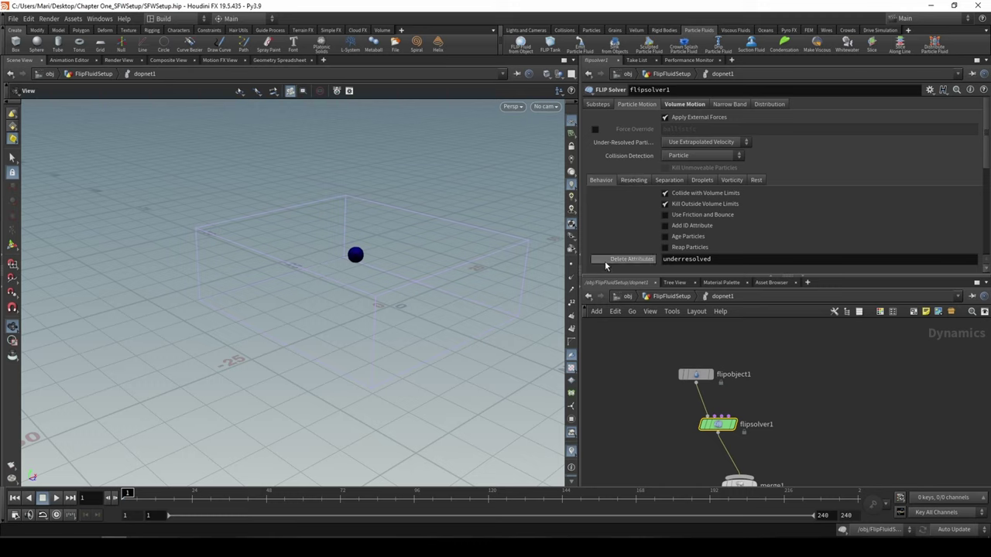
click(678, 105)
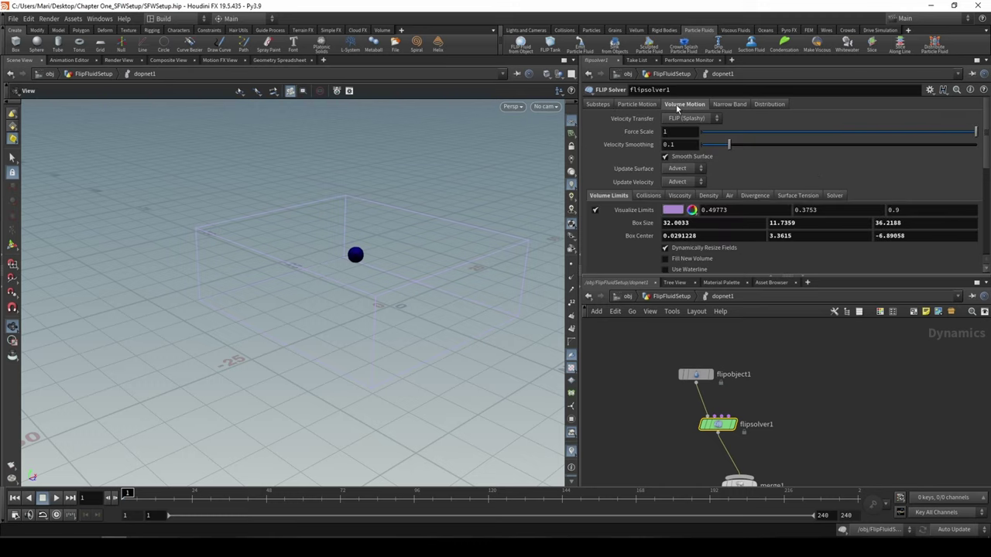
click(594, 211)
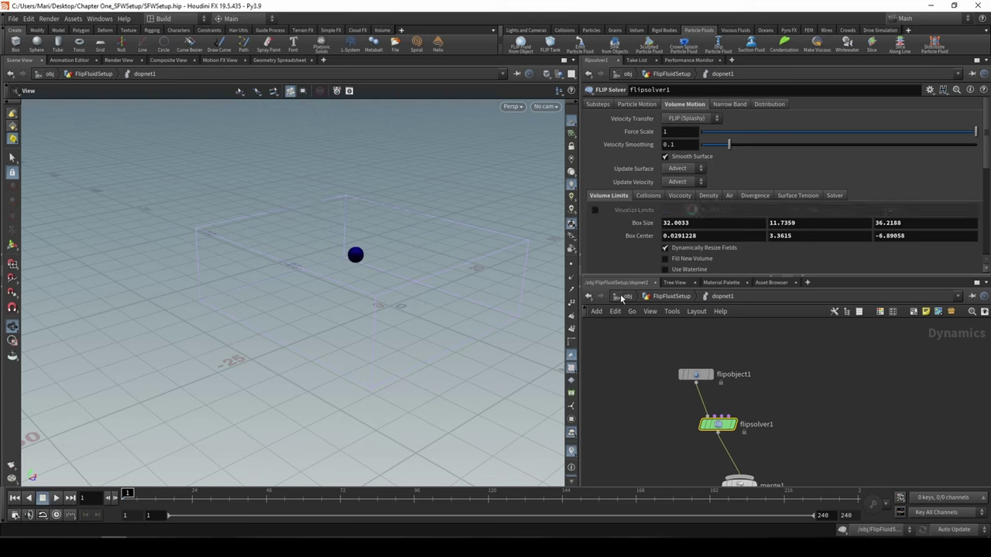
drag(480, 274, 225, 325)
scroll(347, 341, up, 3)
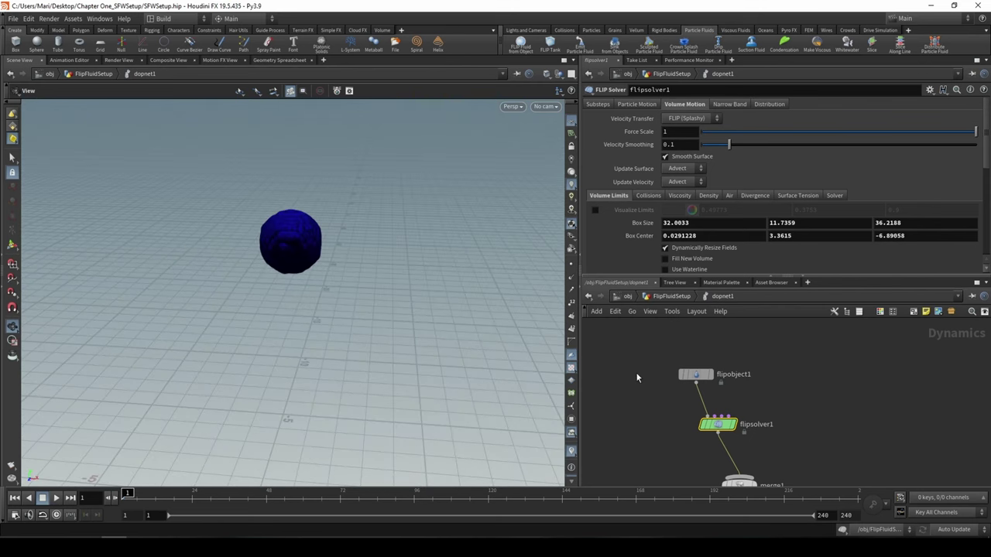
Step: Set the guide visualization of flipobject1's particles to Particles
click(695, 374)
scroll(233, 255, up, 3)
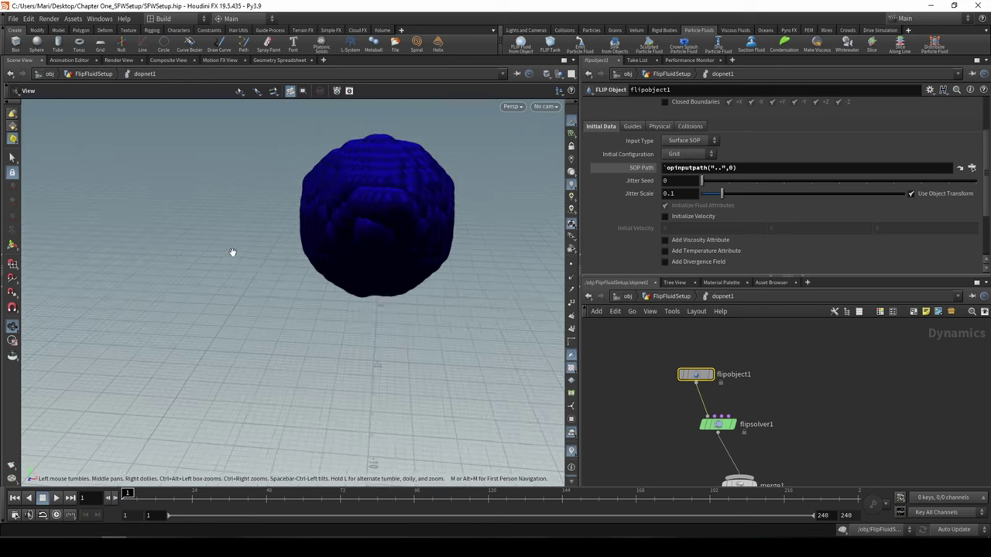
drag(379, 215, 383, 154)
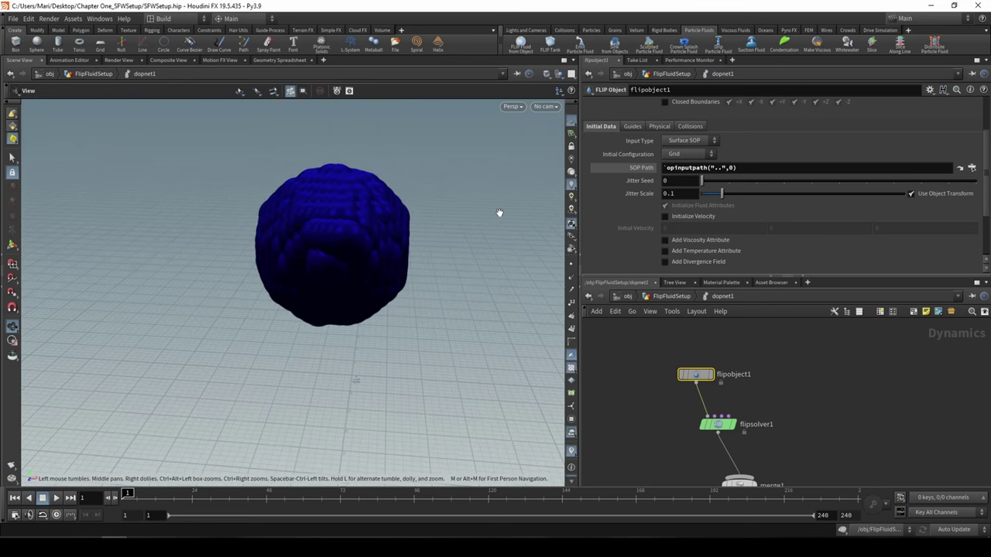
drag(398, 247, 344, 203)
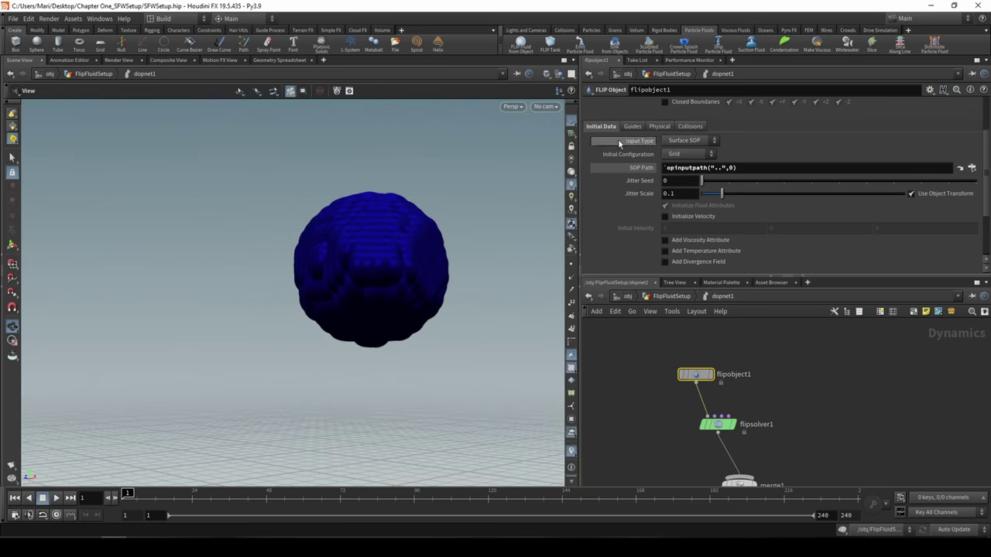
click(632, 127)
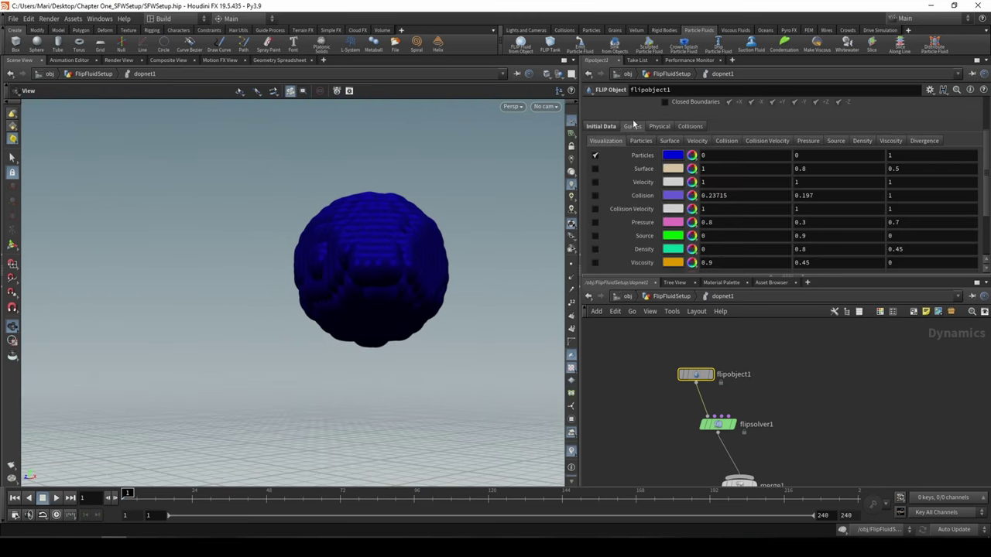
click(641, 140)
click(686, 156)
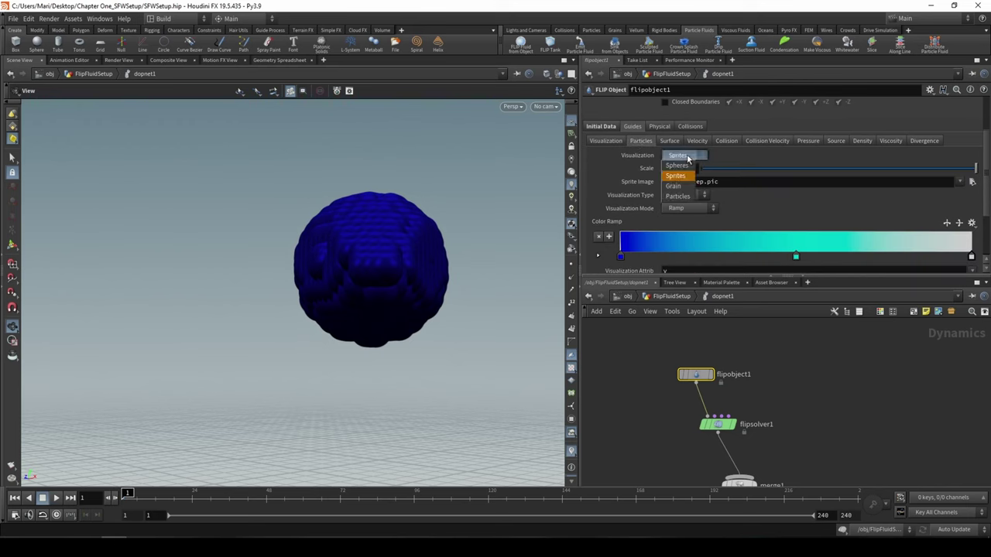
click(688, 199)
scroll(366, 237, down, 3)
drag(358, 260, 405, 294)
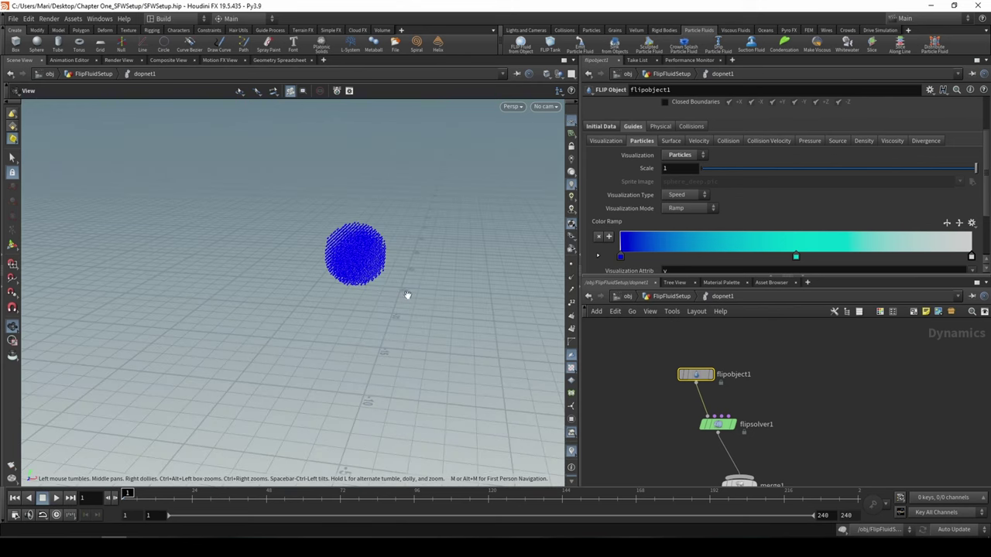
Step: Set the first colour key of flipobject1's particle speed ramp to black
click(675, 196)
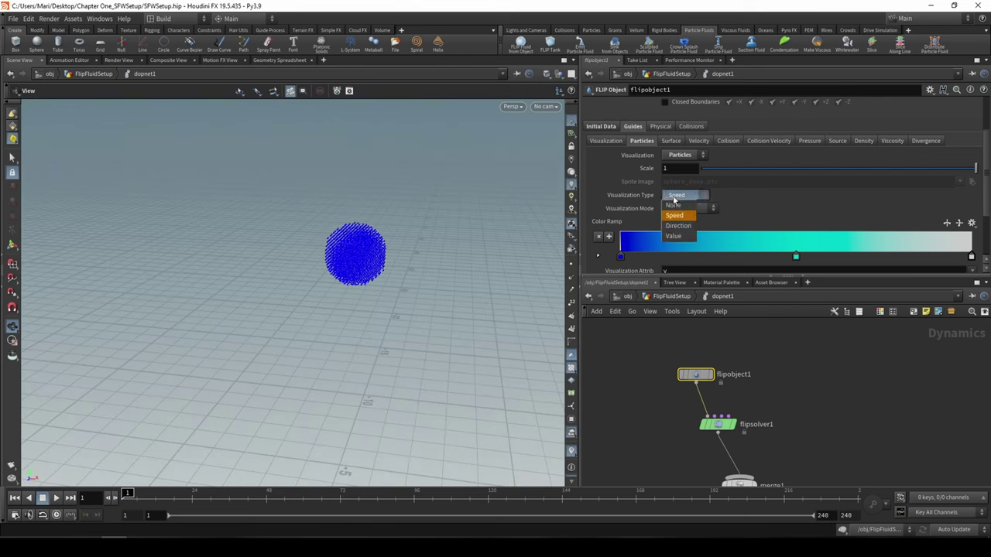
click(673, 200)
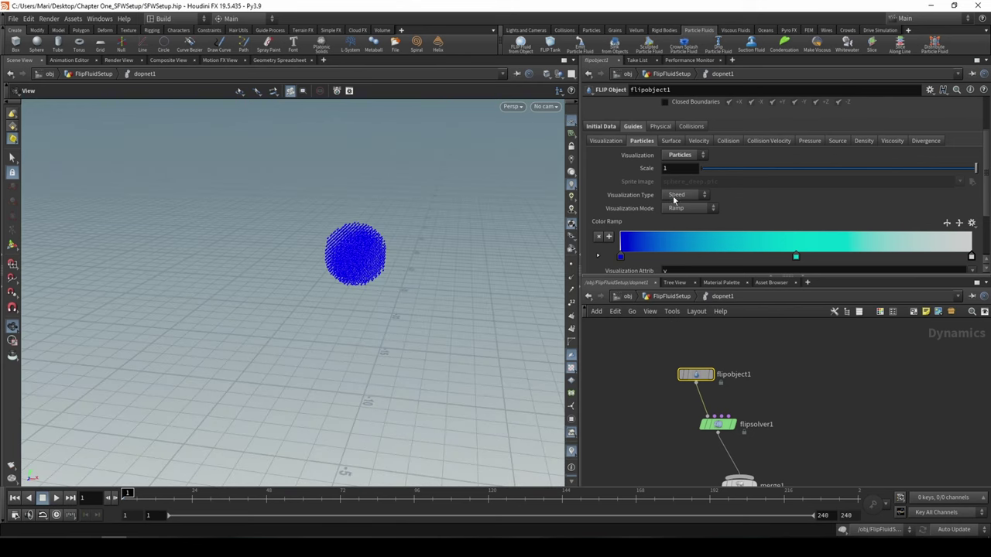
double_click(620, 262)
drag(648, 272, 590, 268)
click(765, 152)
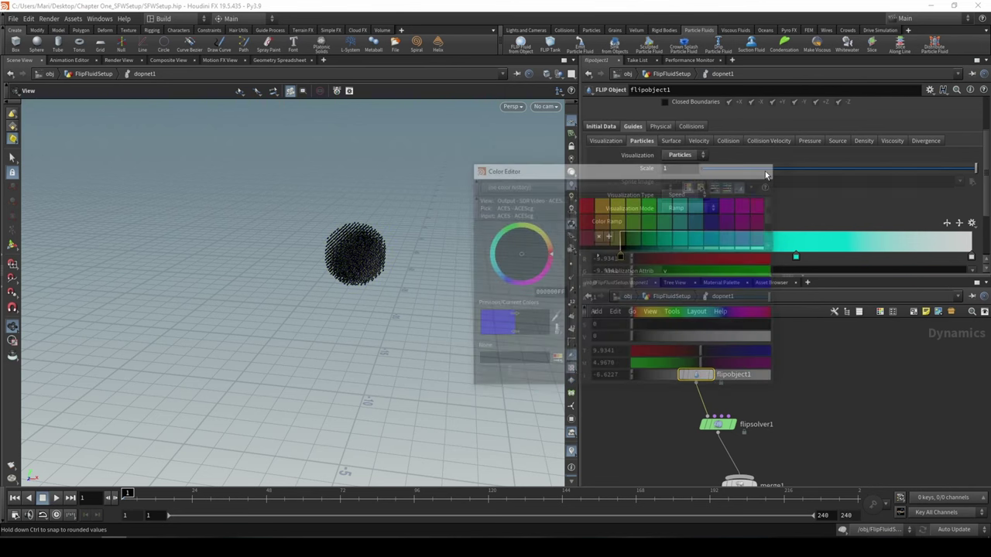
Step: Add a dark blue key to the particle colour ramp between the black and cyan keys
double_click(711, 262)
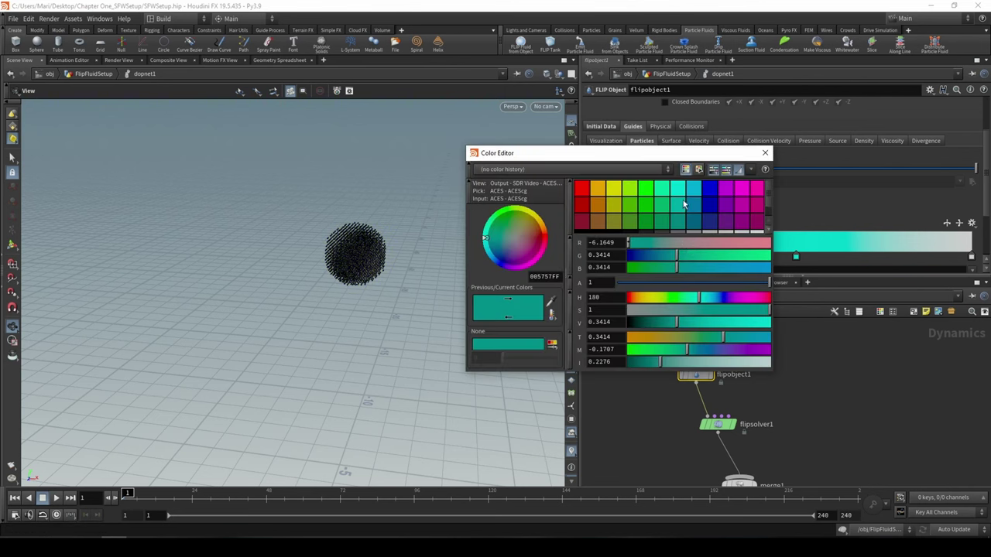
click(710, 202)
click(764, 152)
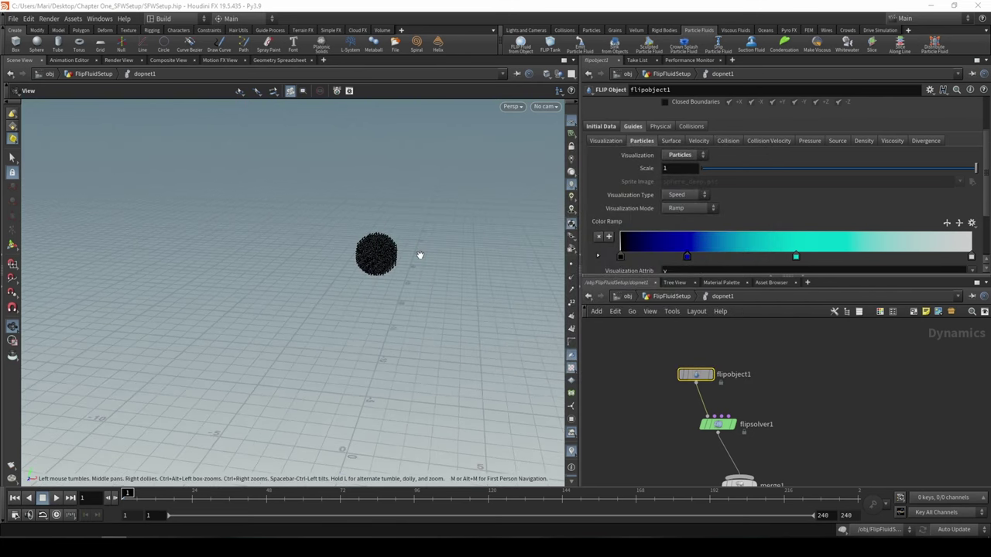
drag(419, 255, 369, 256)
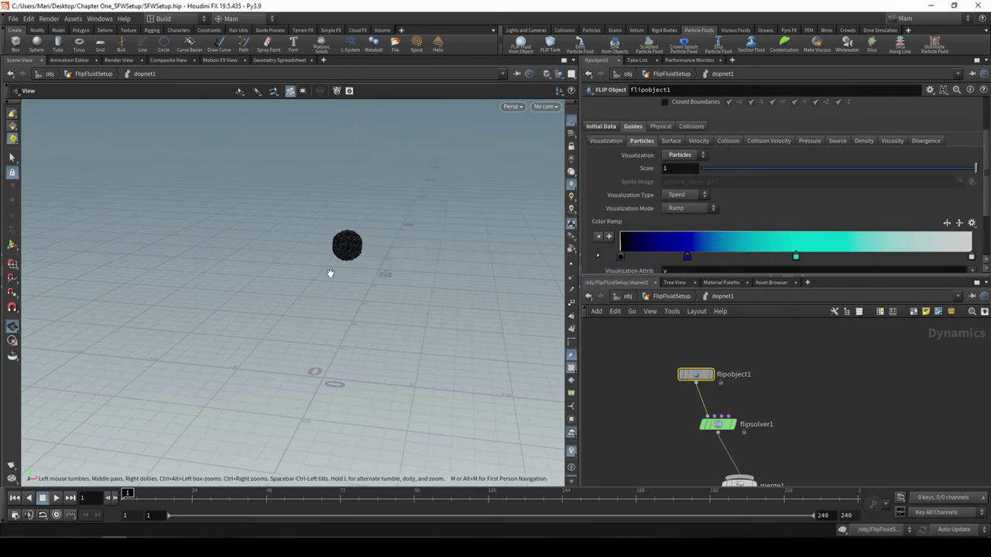
Step: Play and scrub the FLIP simulation to check the particles' fall and speed colours, returning to frame 1
scroll(605, 413, down, 4)
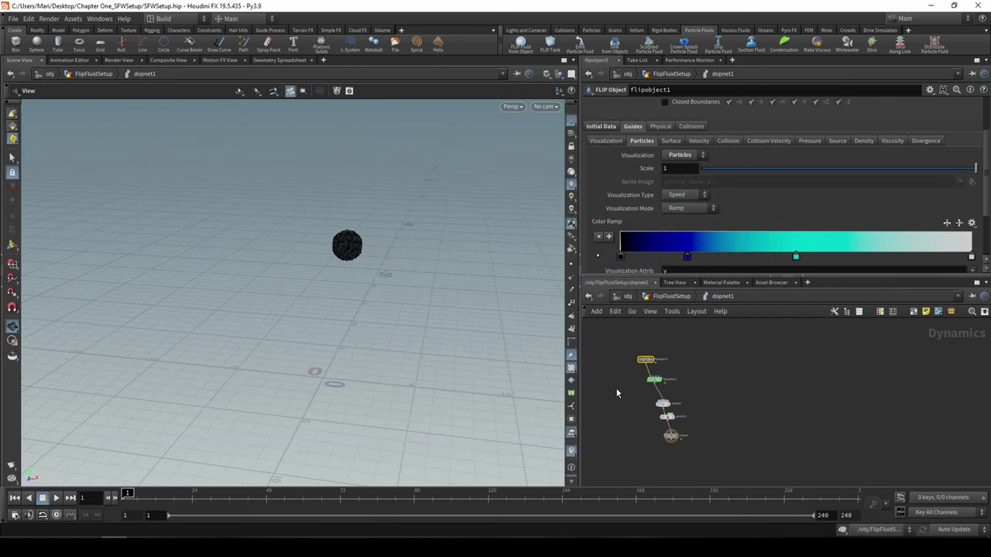
scroll(619, 389, up, 4)
click(56, 498)
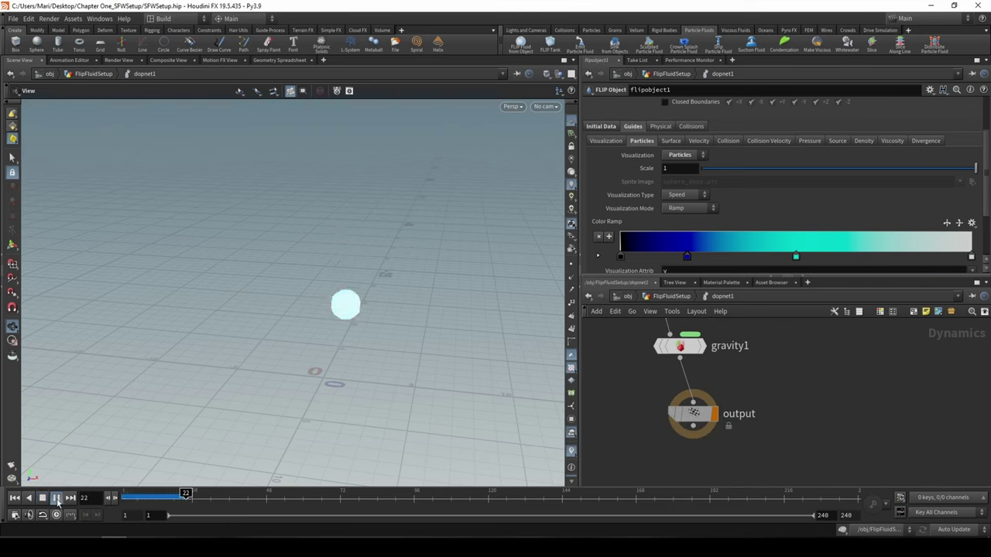
click(57, 498)
click(113, 498)
mouse_move(124, 497)
mouse_down()
mouse_move(204, 498)
mouse_move(126, 498)
mouse_up()
click(55, 499)
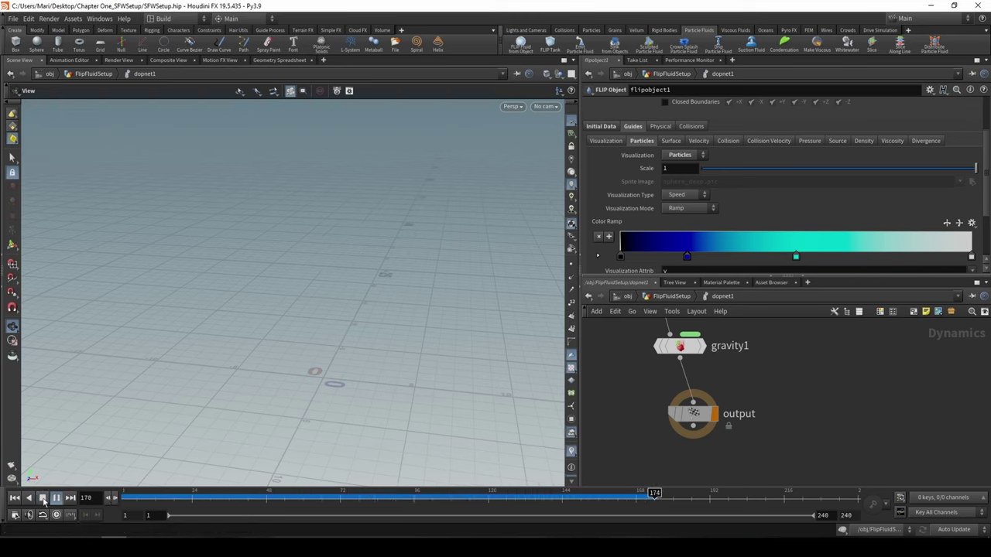
drag(132, 499, 217, 500)
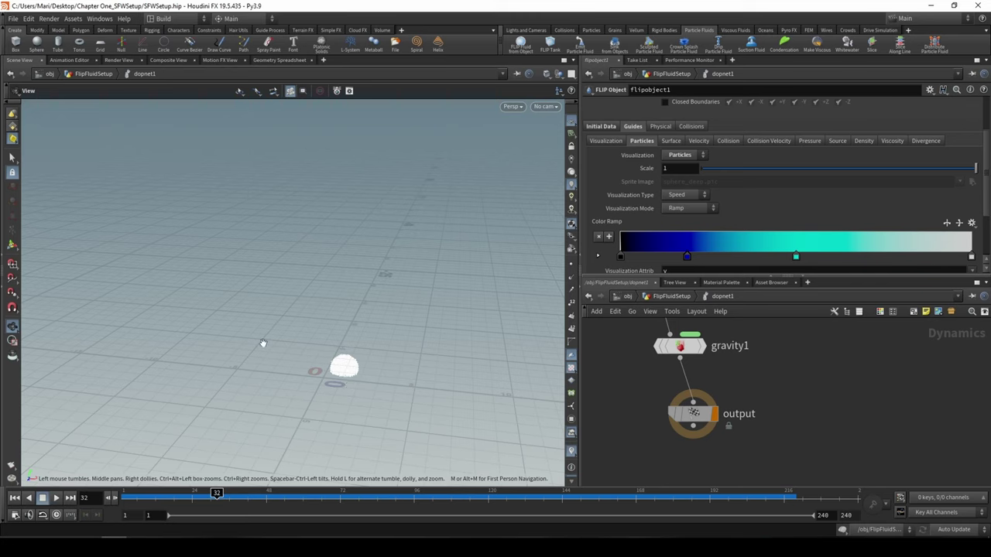
click(14, 497)
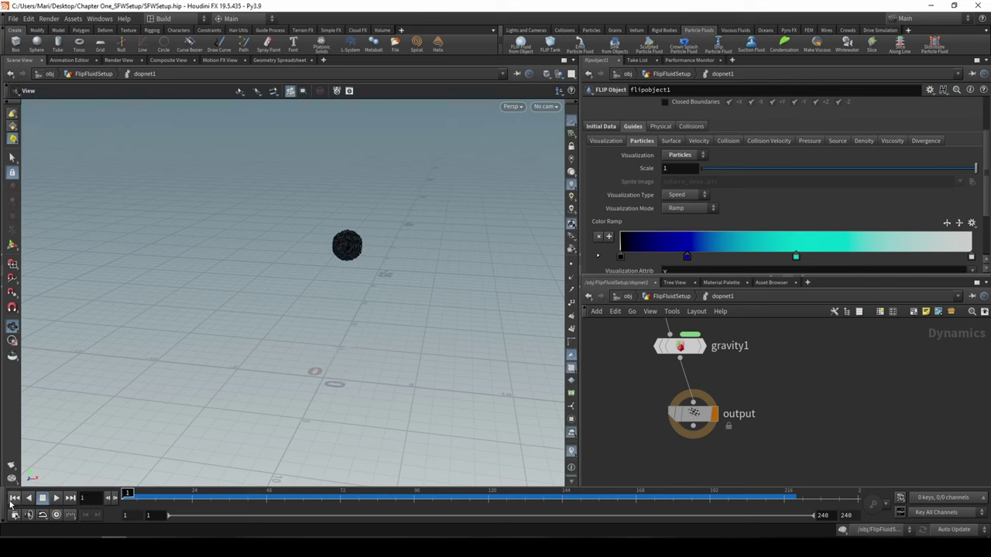
Step: Display the convert1 node in the Import network and examine the ground plane beneath the two spheres
middle_drag(717, 335, 704, 382)
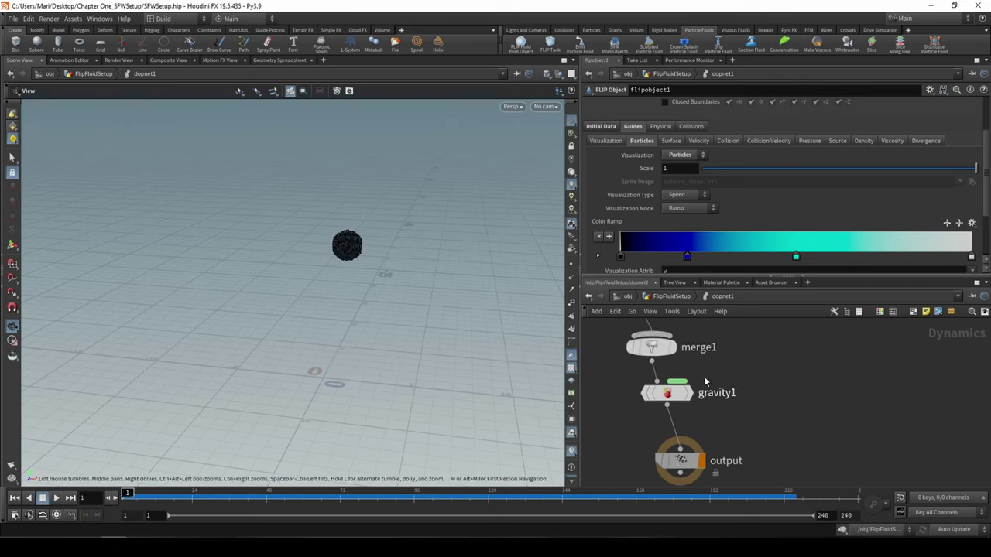
click(684, 298)
middle_drag(834, 392, 830, 476)
scroll(830, 459, down, 5)
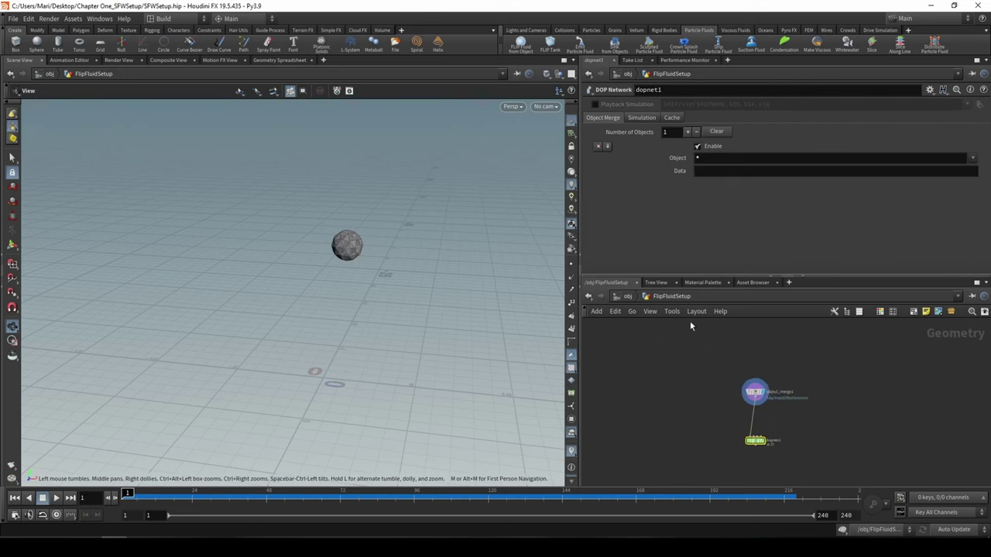
click(628, 298)
double_click(642, 369)
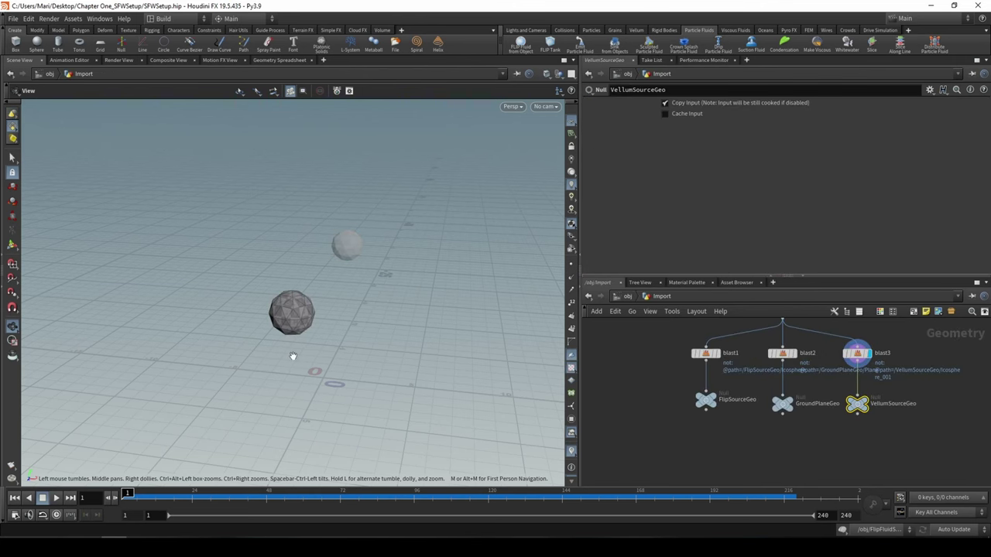
scroll(420, 368, down, 2)
middle_drag(736, 386, 719, 432)
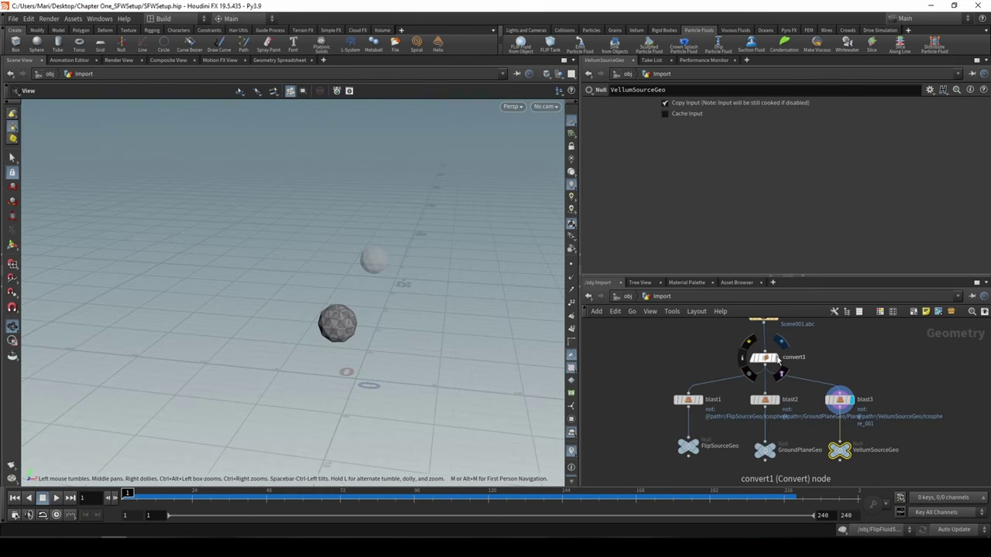
click(776, 357)
drag(486, 356, 333, 324)
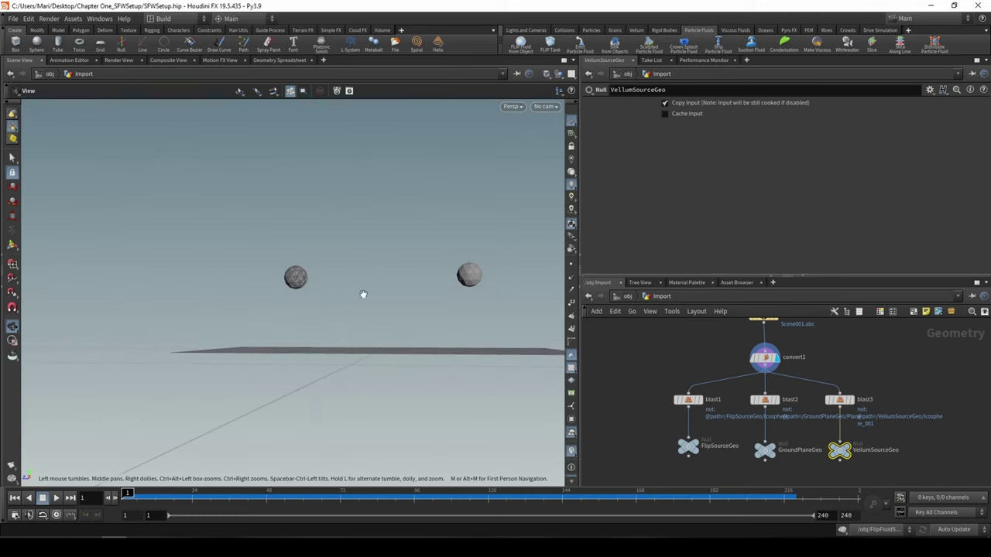
drag(363, 294, 381, 309)
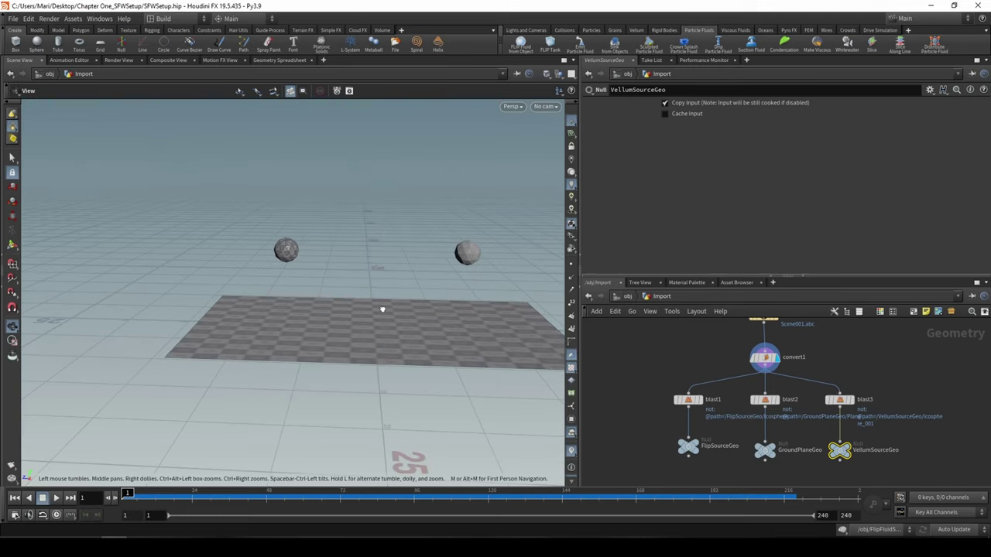
Step: Return to the dopnet1 network inside FlipFluidSetup with its FLIP nodes in view
click(629, 297)
double_click(771, 365)
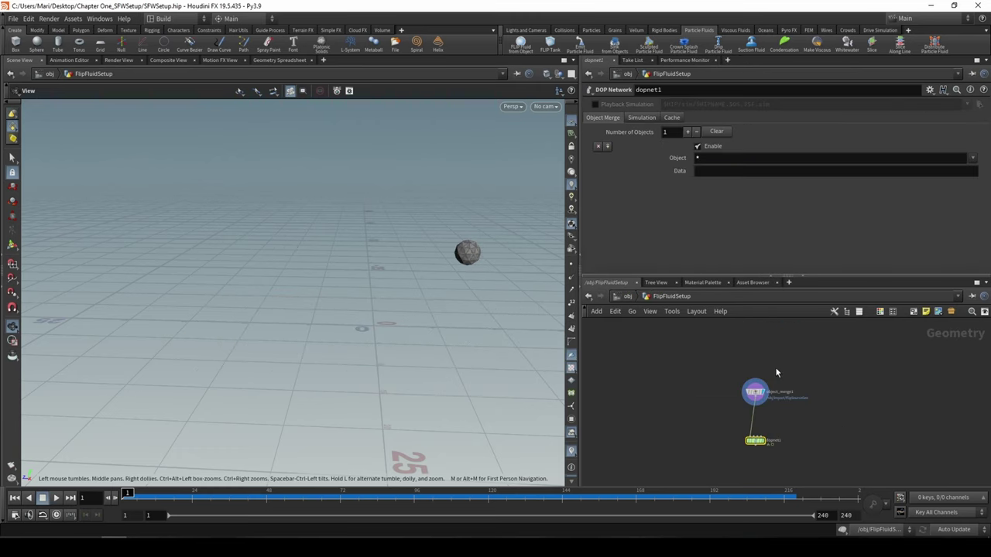
scroll(706, 369, up, 3)
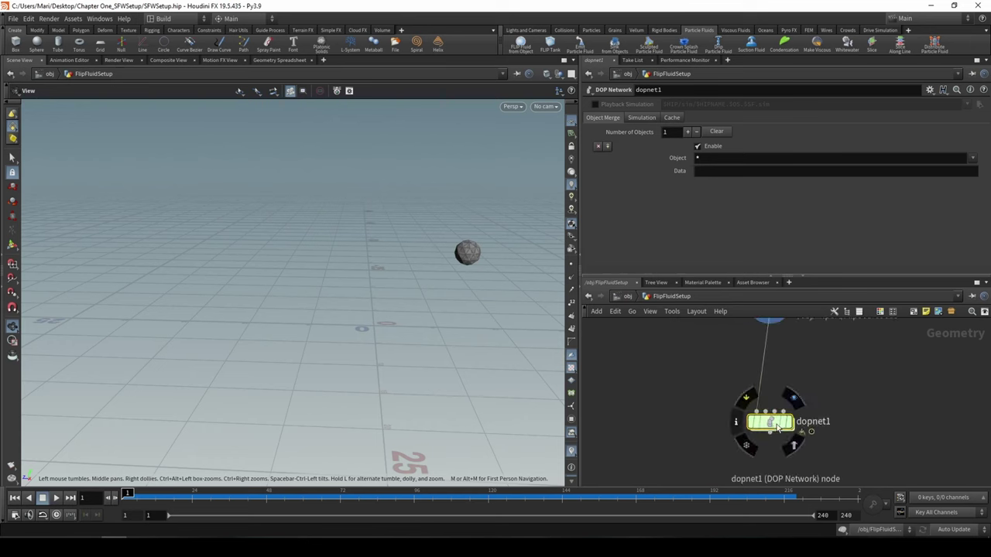
double_click(768, 422)
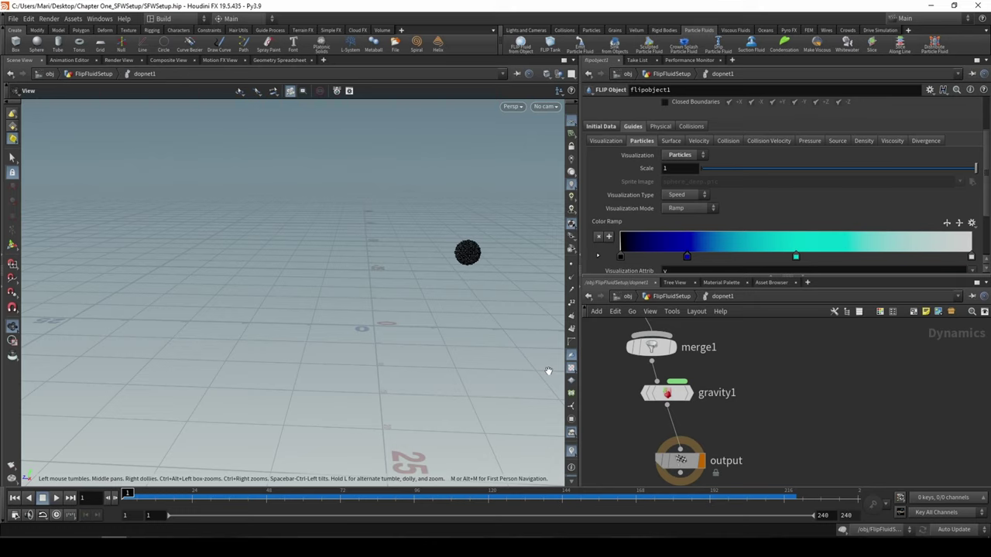
middle_drag(856, 400, 815, 496)
scroll(801, 434, down, 5)
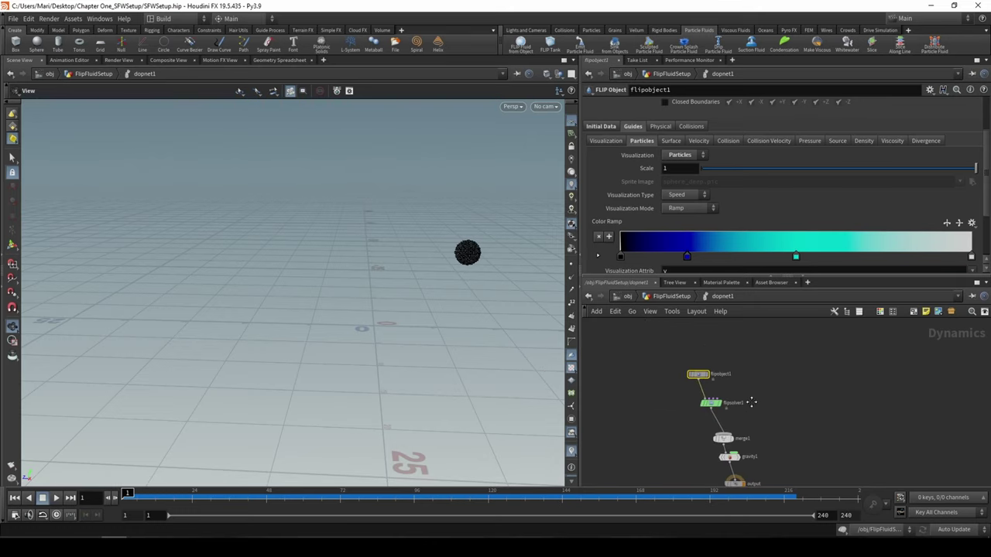
double_click(711, 403)
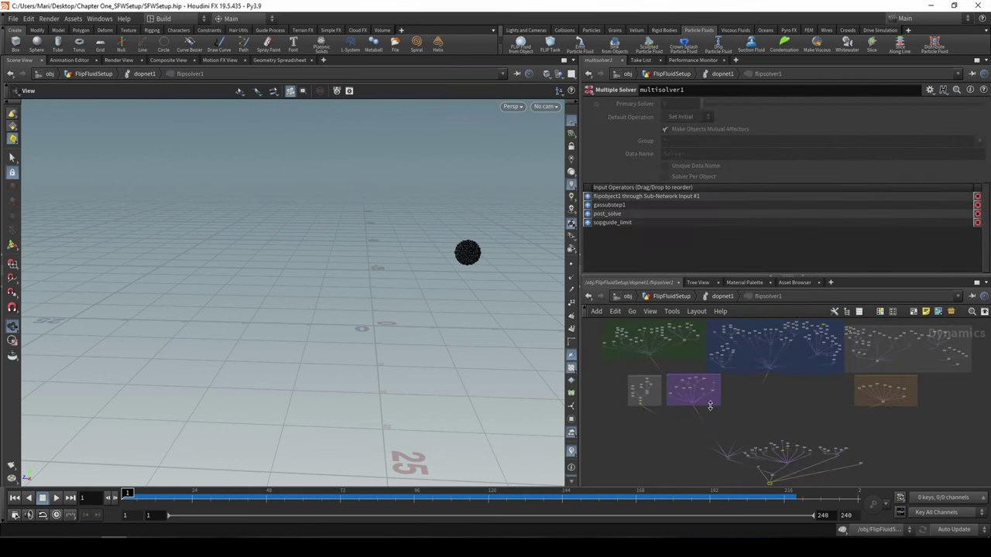
click(720, 297)
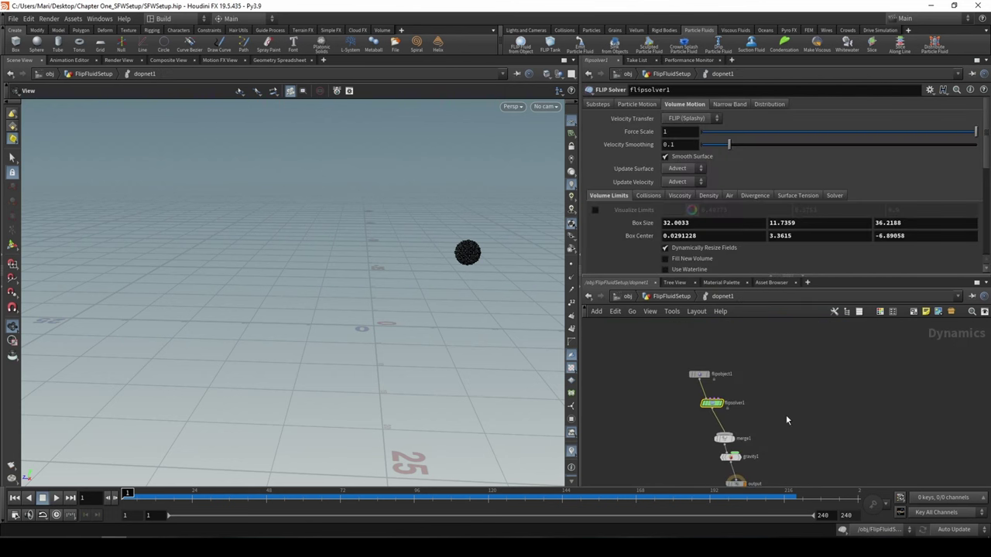
Step: Add a Ground Plane node beside flipsolver1 and connect it to the merge1 node's input
key(Tab)
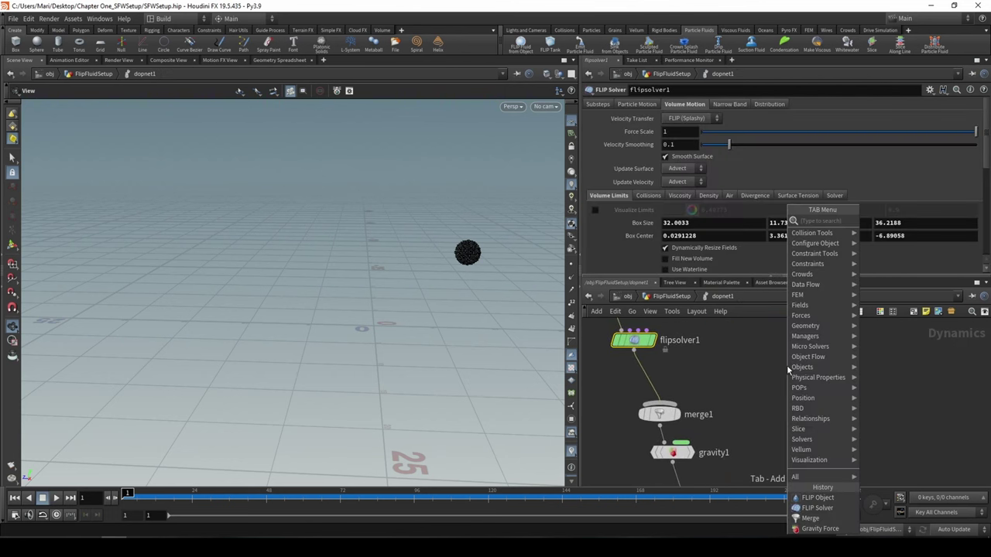
text(gro)
key(Return)
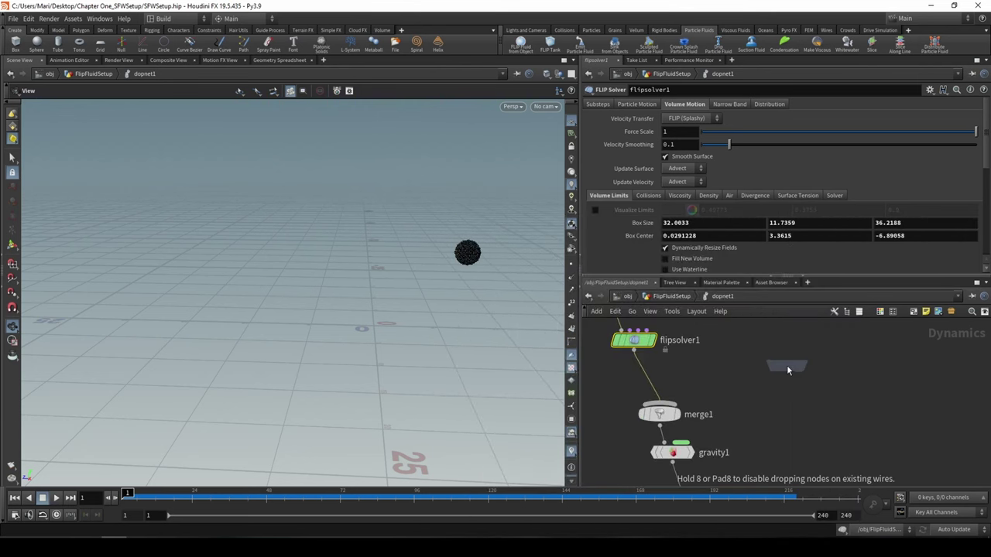
click(787, 365)
drag(787, 366, 673, 401)
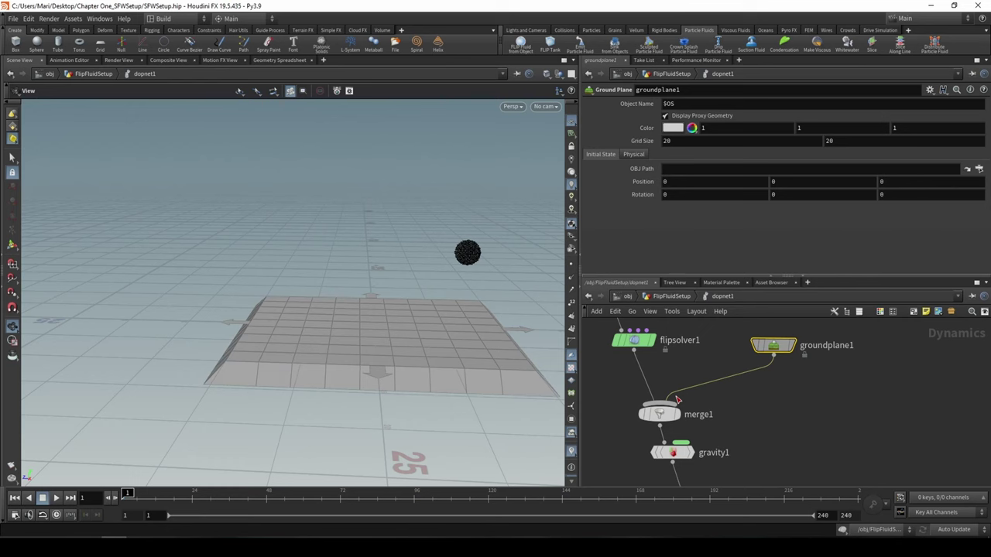
drag(482, 372, 381, 389)
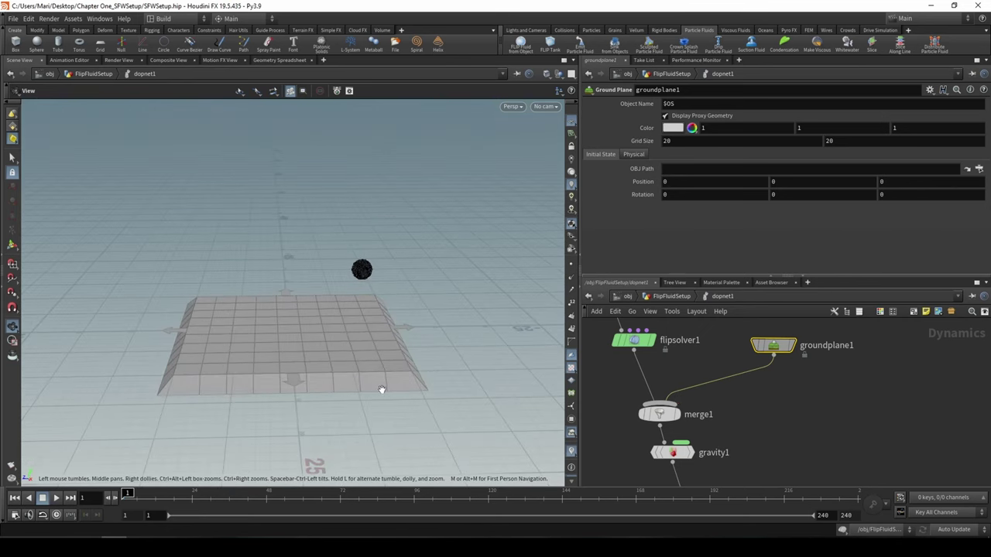
scroll(288, 294, down, 5)
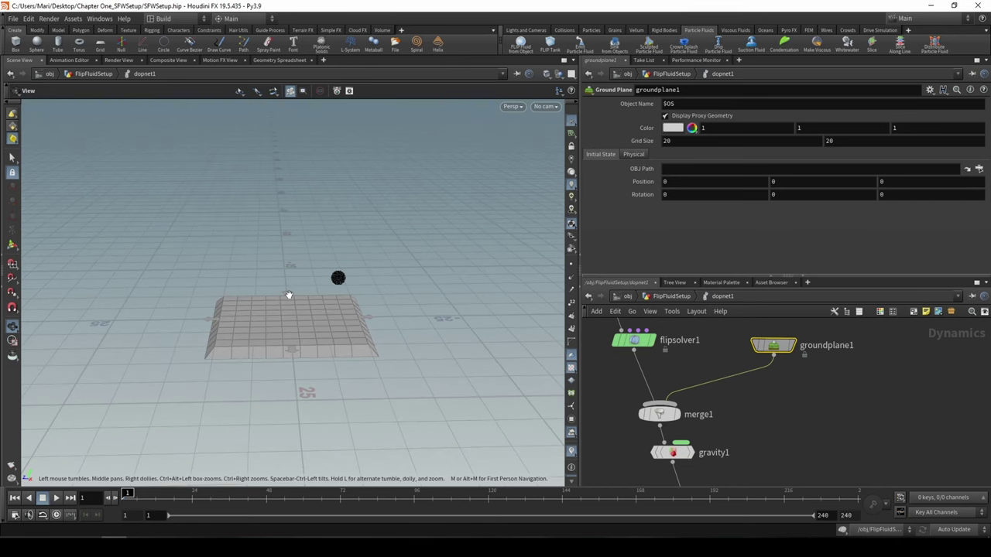
drag(323, 254, 283, 304)
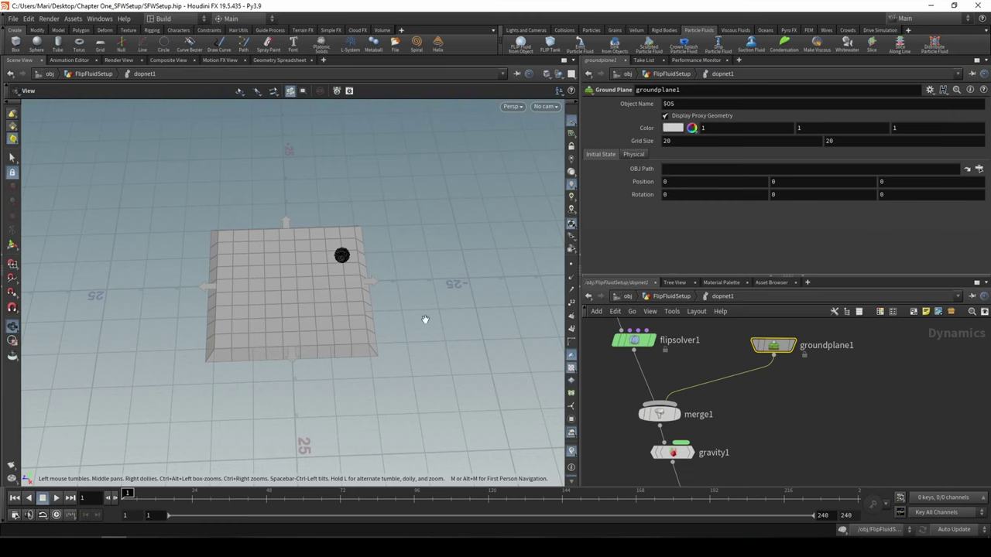
Step: Play the simulation to check whether the fluid collides with the ground plane, returning to frame 1
drag(424, 319, 403, 315)
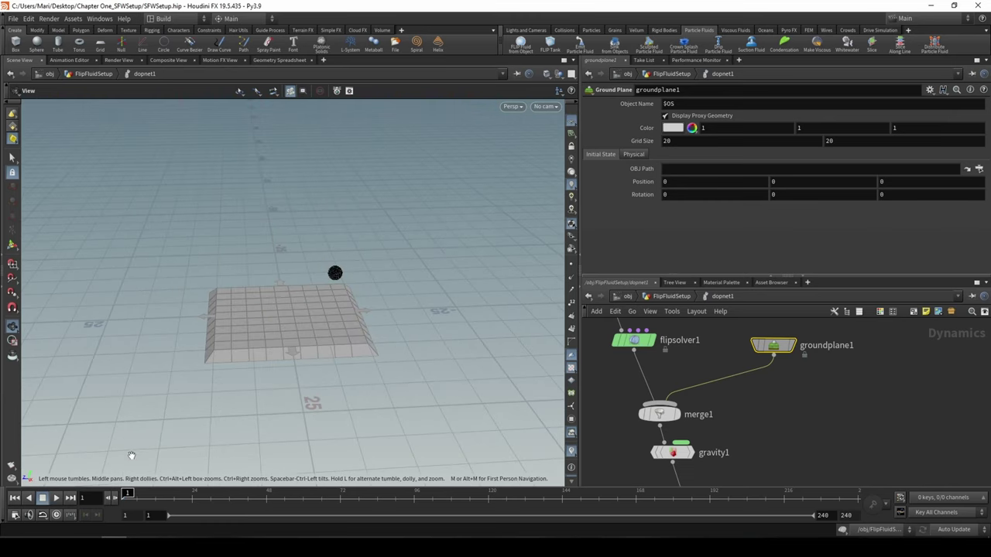
click(59, 499)
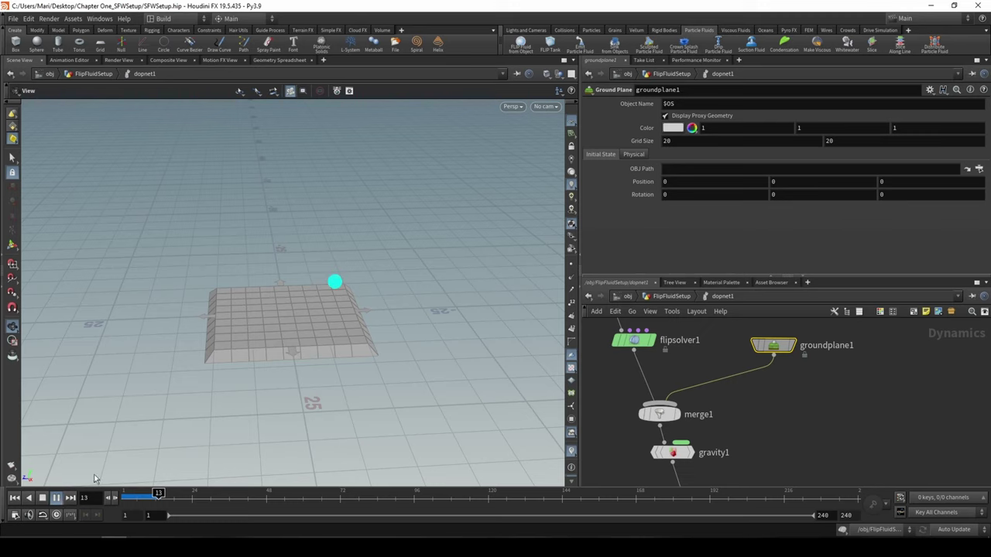
drag(322, 387, 314, 358)
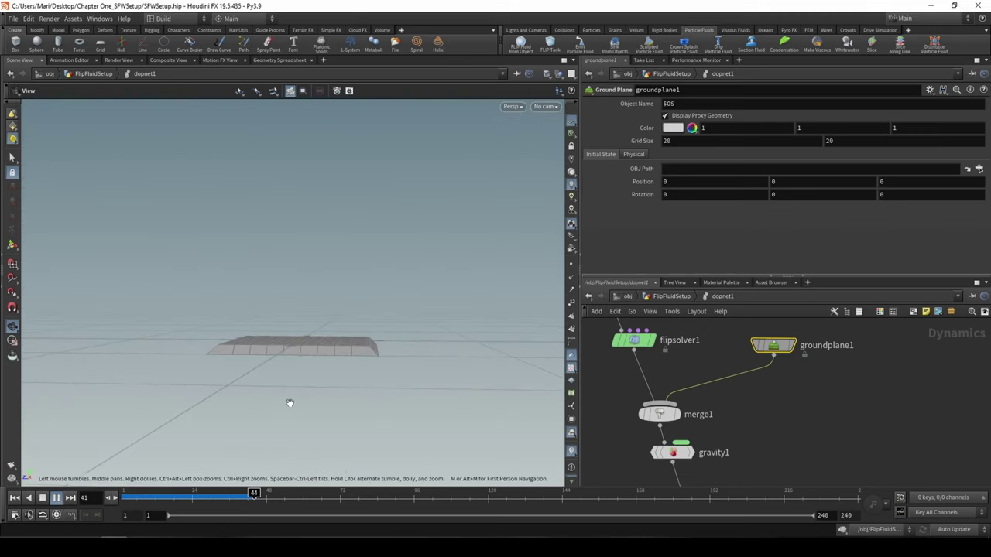
click(42, 499)
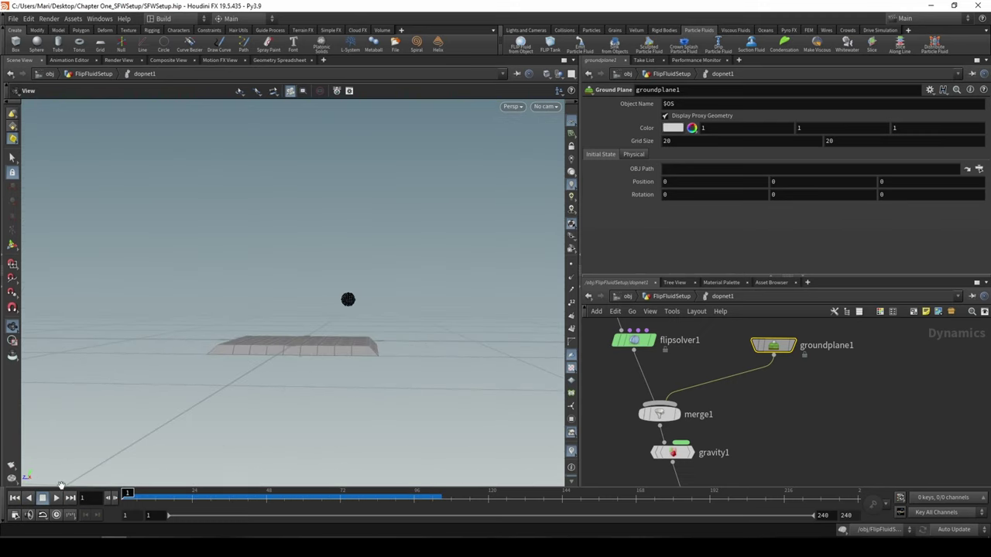
Step: Move groundplane1 closer to merge1 and set merge1's Affector Relationship to Mutual
scroll(736, 364, up, 4)
middle_drag(737, 364, 802, 381)
drag(410, 404, 375, 395)
scroll(690, 408, down, 4)
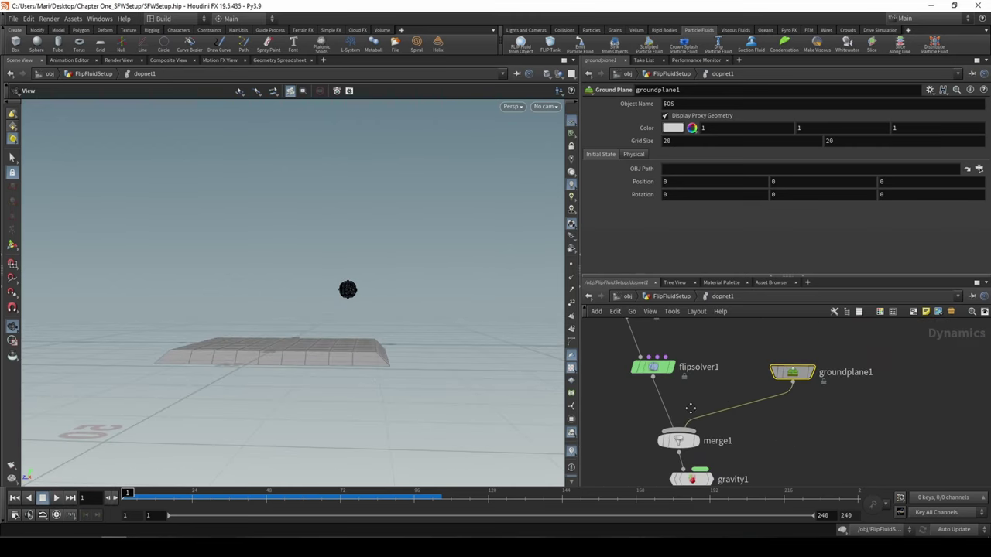
middle_drag(691, 408, 679, 366)
click(664, 404)
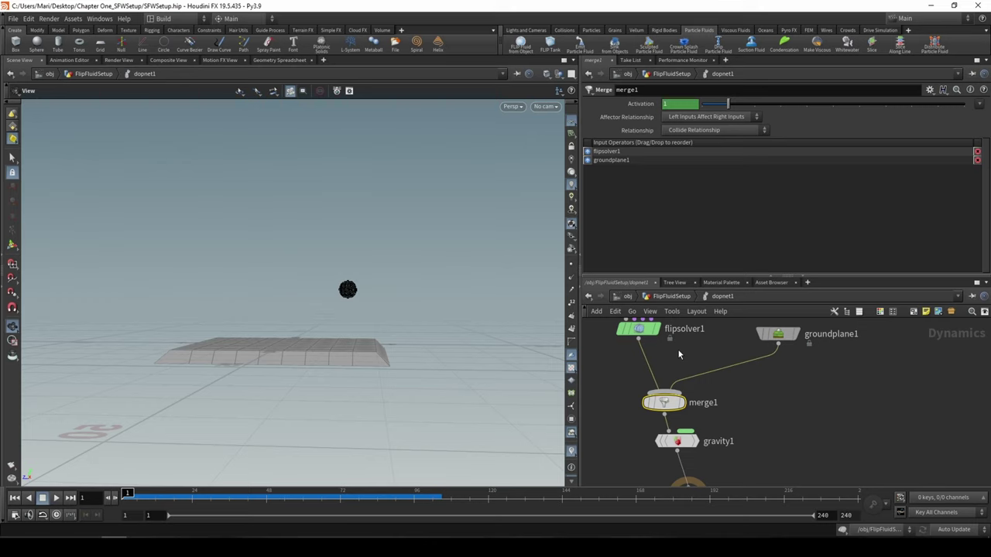
drag(665, 403, 674, 399)
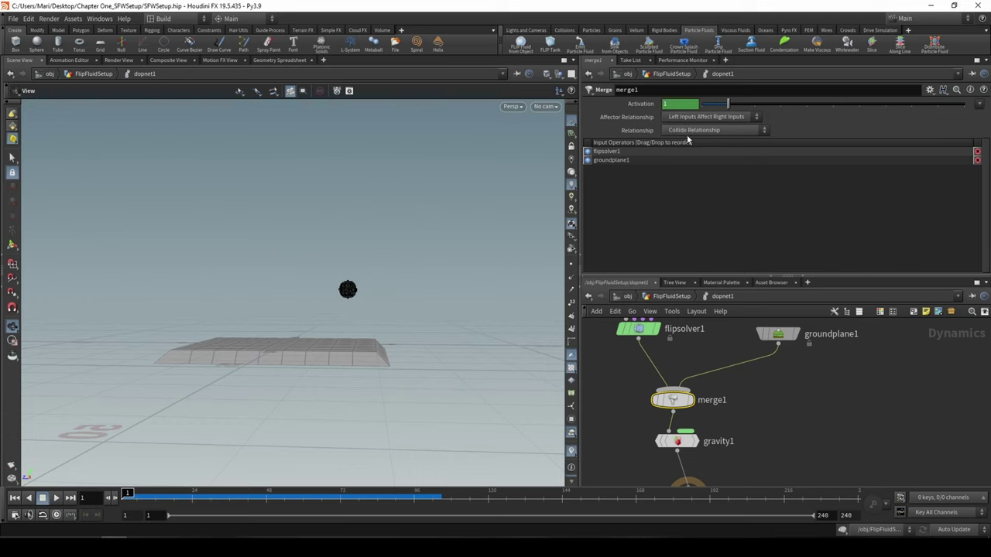
drag(785, 340, 673, 386)
click(706, 117)
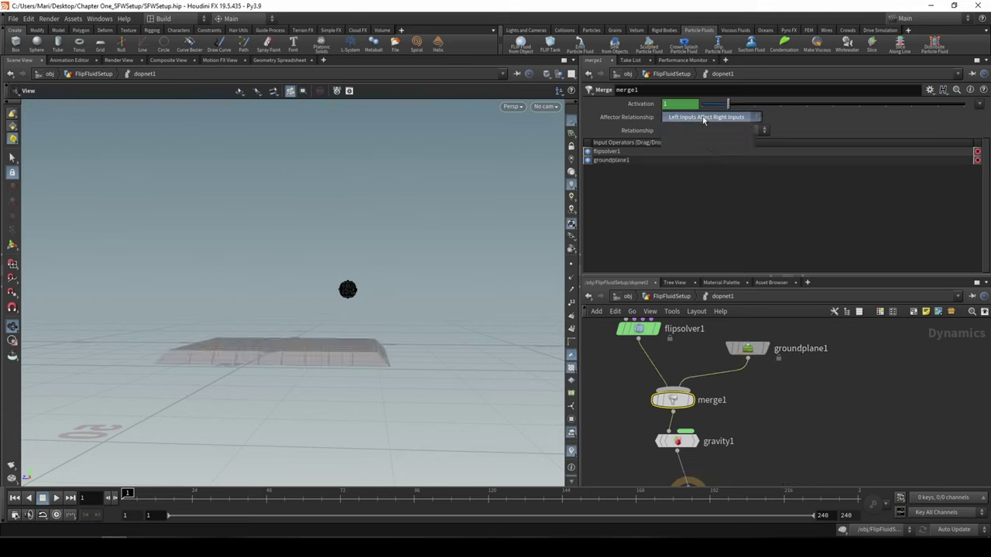
click(706, 147)
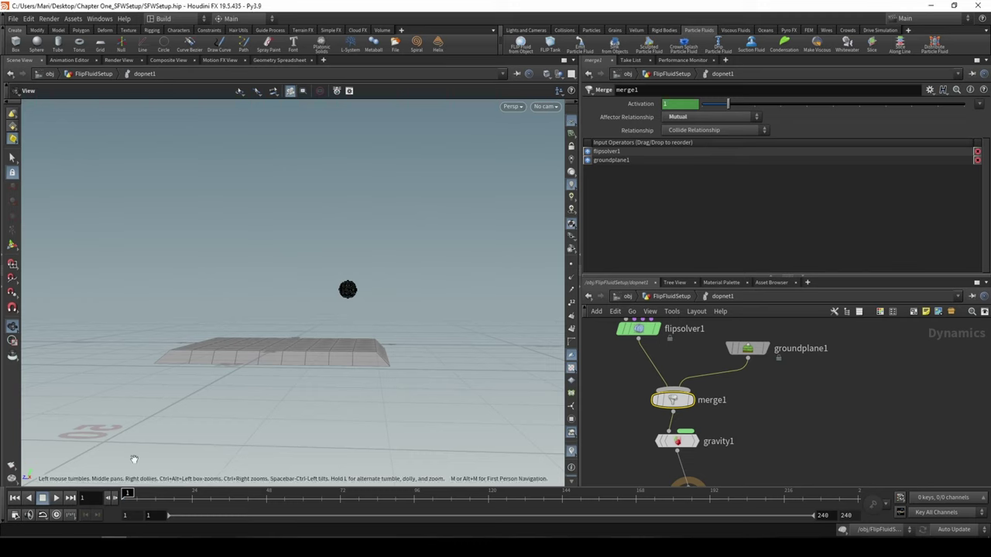
Step: Replay the simulation with mutual affectors to check the splash on the ground plane, returning to frame 1
click(56, 499)
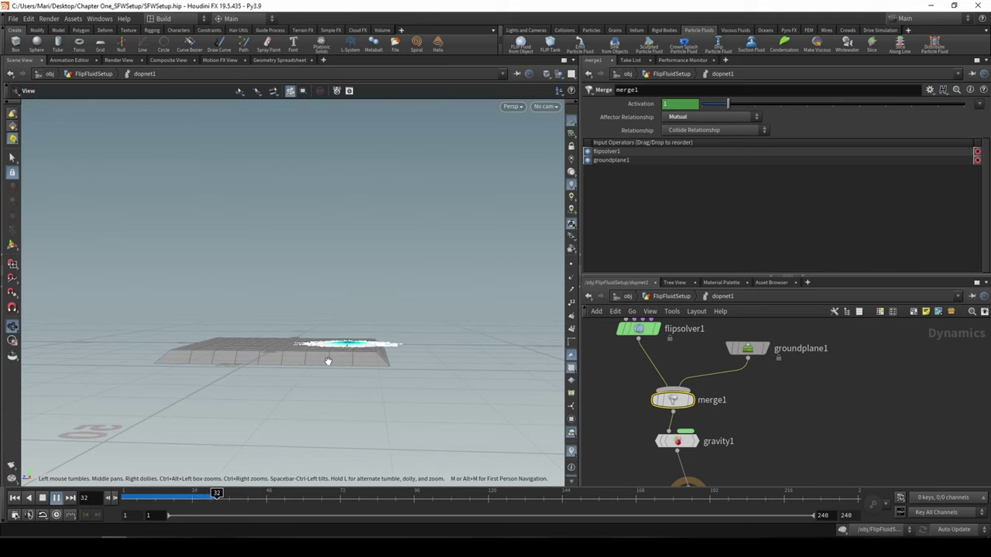
drag(327, 360, 383, 268)
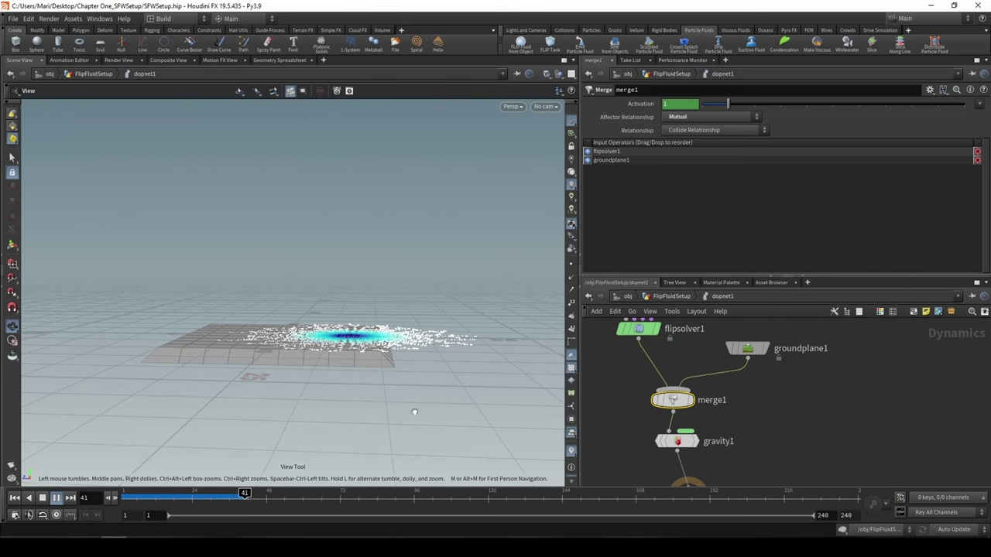
click(184, 501)
mouse_move(184, 501)
mouse_down()
mouse_move(236, 498)
mouse_move(124, 496)
mouse_up()
drag(103, 424, 106, 363)
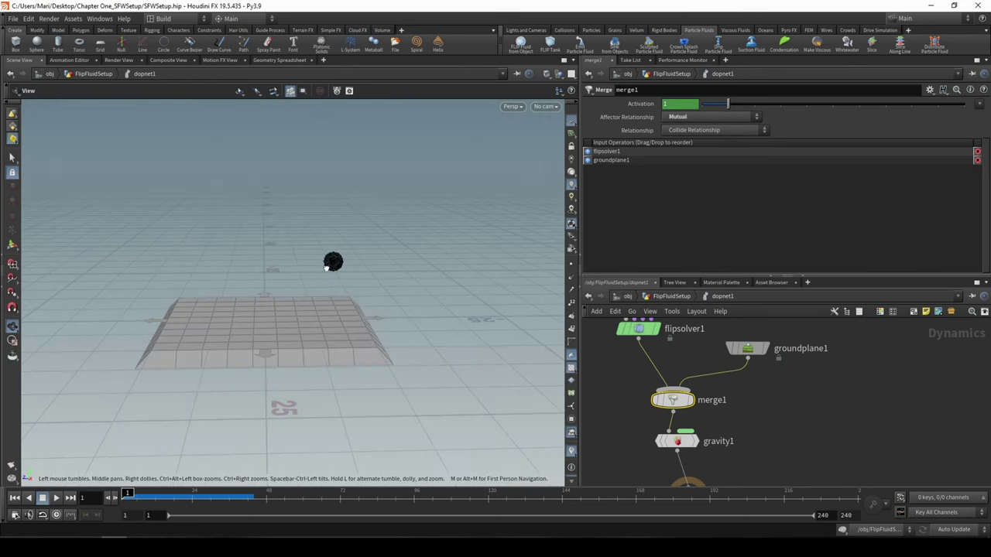
Step: Set the physical viscosity of flipobject1 to 3.14178
mouse_move(650, 406)
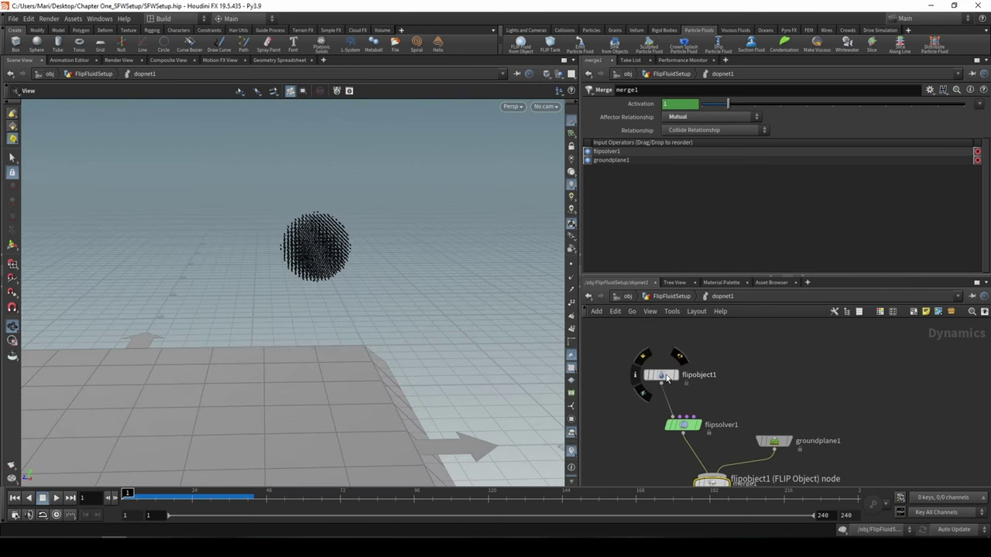
click(661, 375)
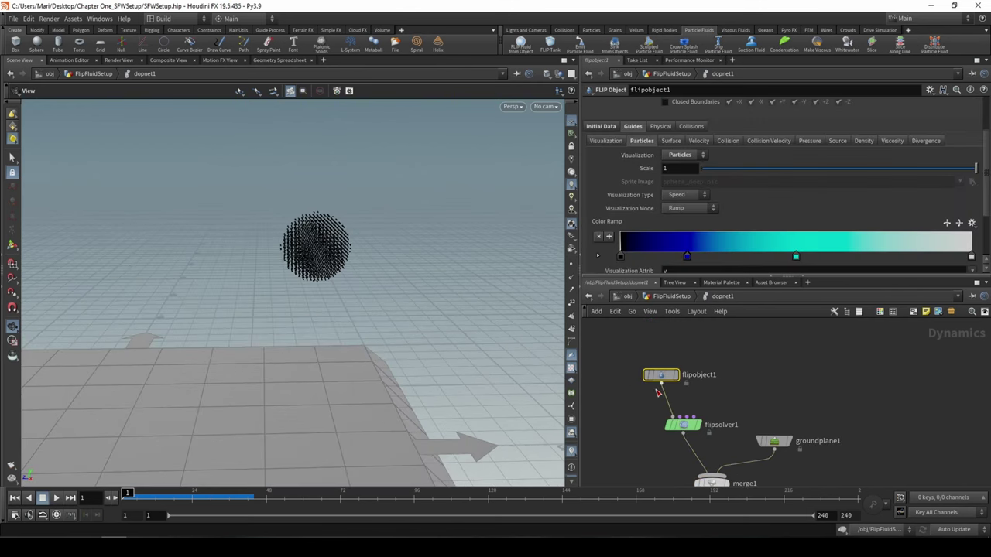
click(659, 126)
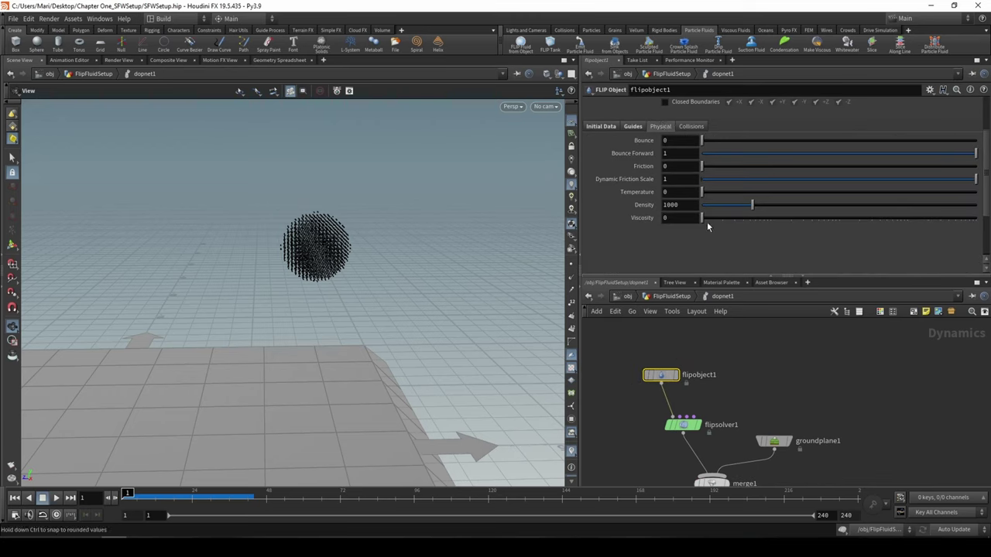
drag(706, 222, 735, 224)
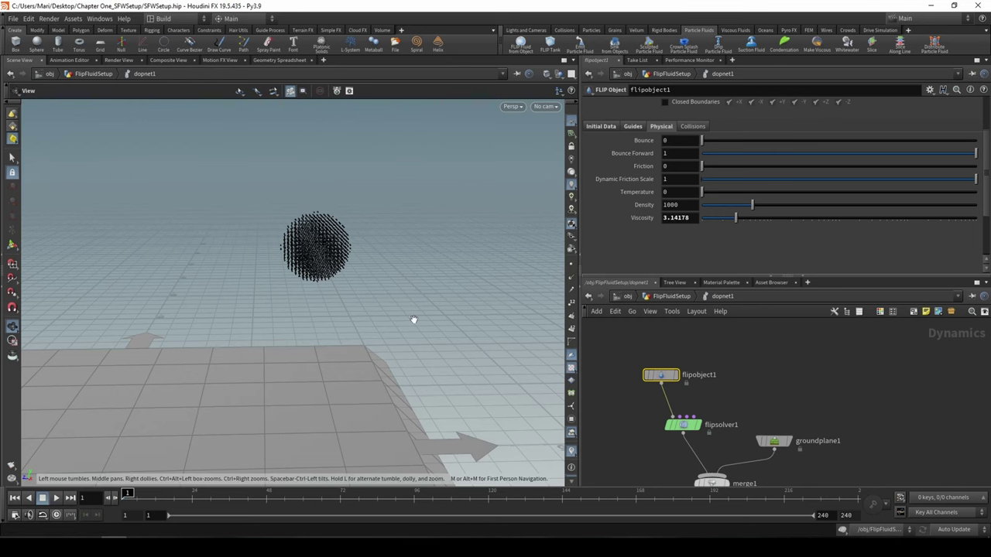
Step: Play the simulation to check how the viscosity value affects the splash, returning to frame 1
drag(413, 319, 166, 440)
click(56, 498)
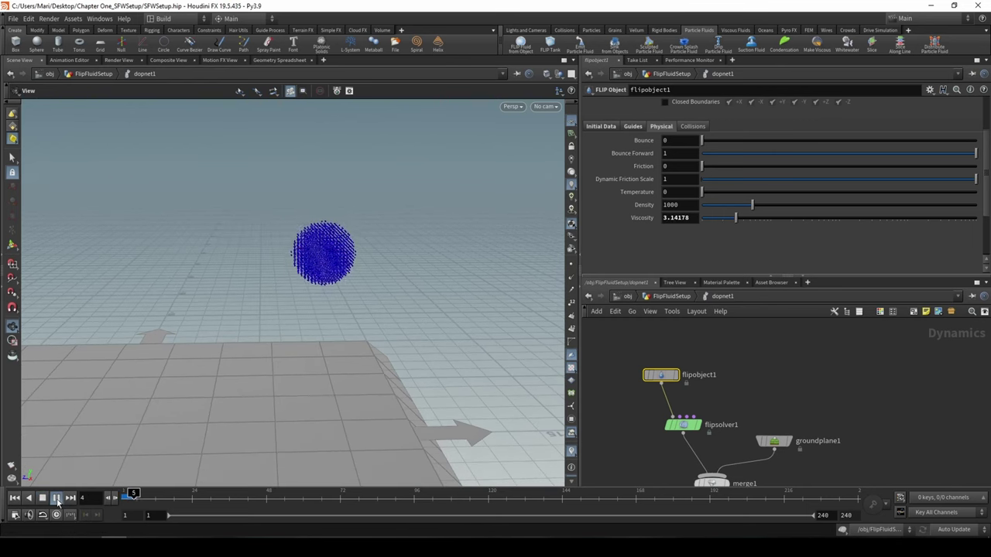
drag(308, 449, 385, 285)
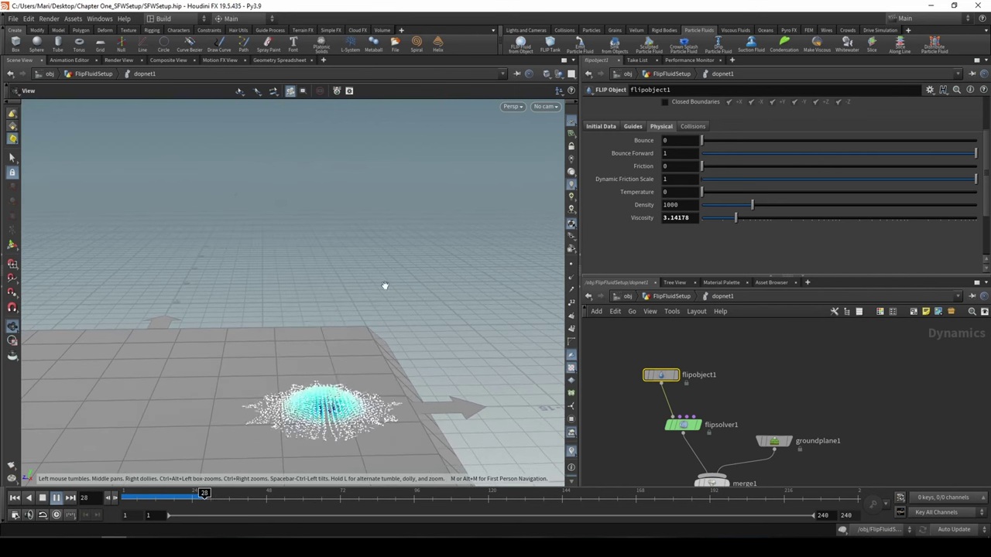
click(57, 498)
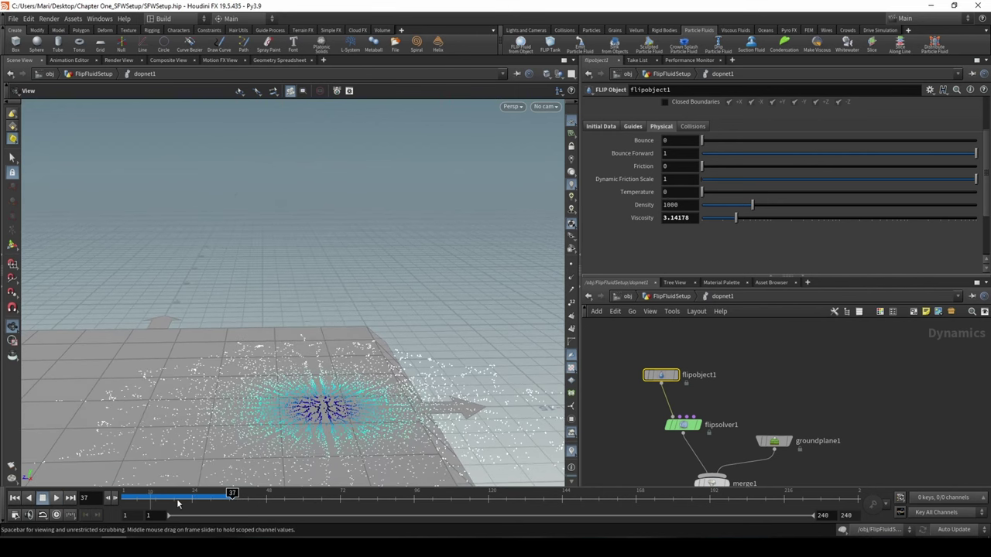
key(ctrl+Up)
Step: Enable viscosity and surface tension in flipsolver1's volume motion settings, with a surface tension of 10
click(682, 424)
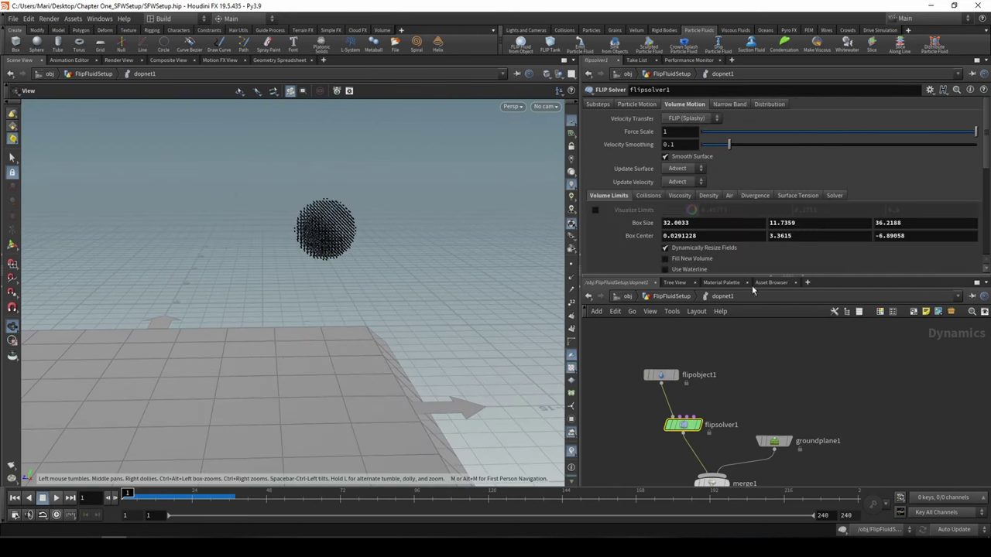
click(680, 196)
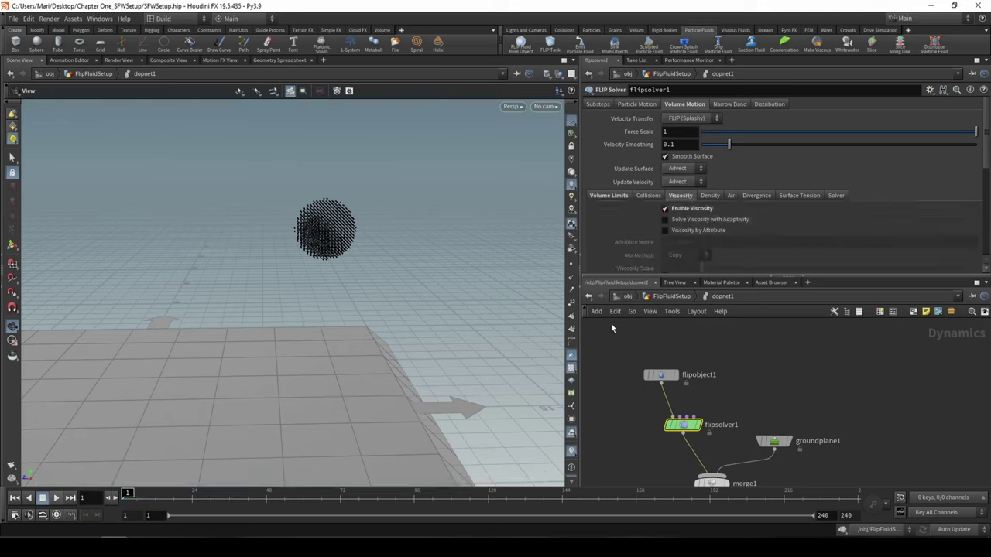
click(709, 196)
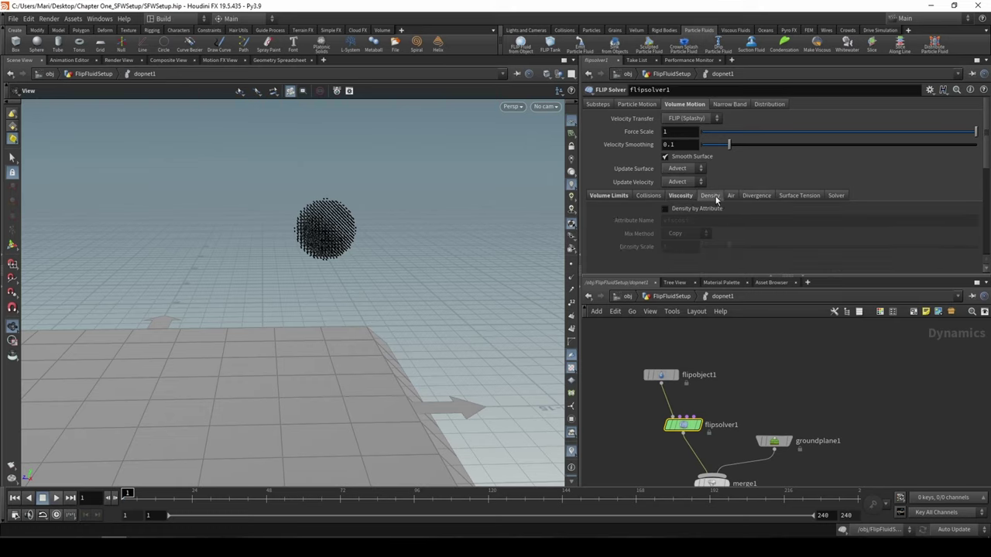
click(731, 197)
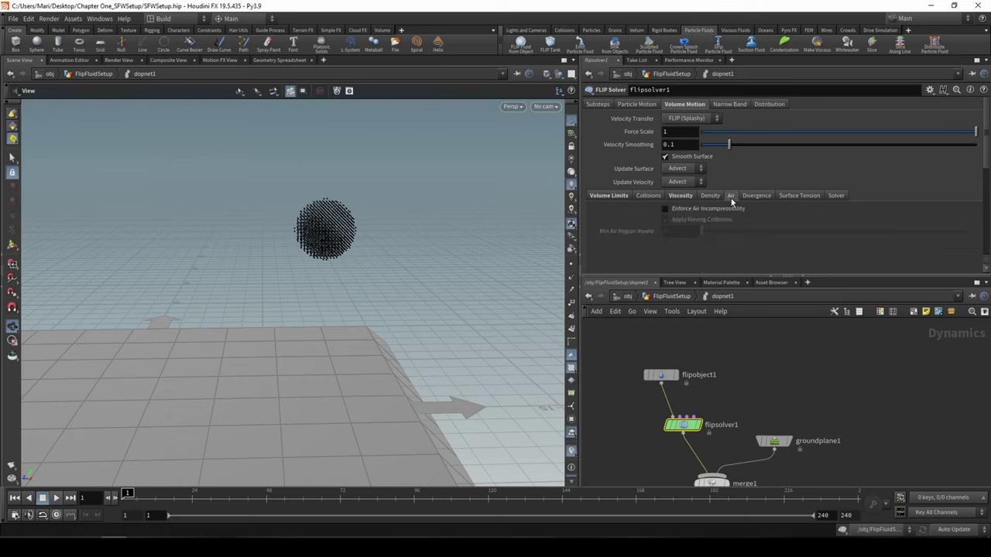
click(797, 195)
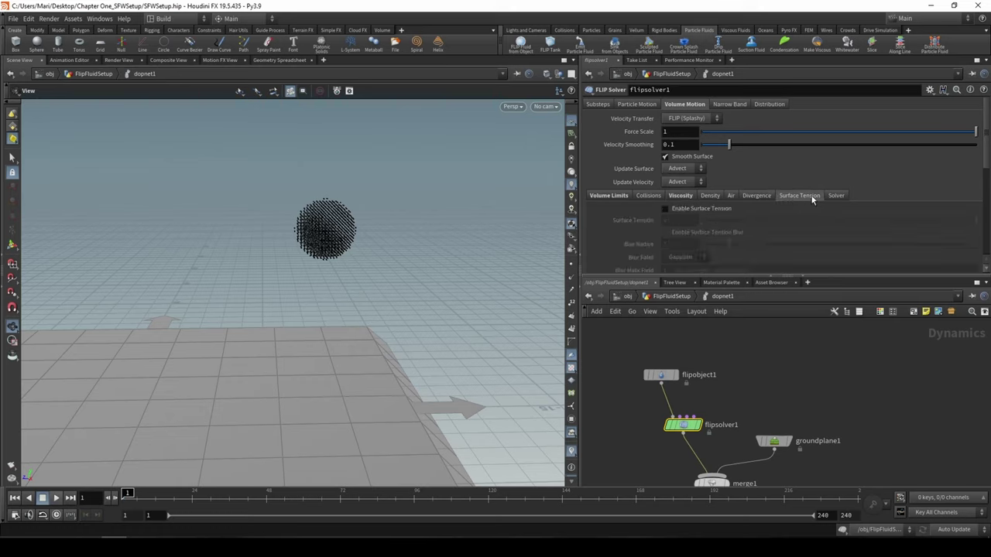
click(713, 209)
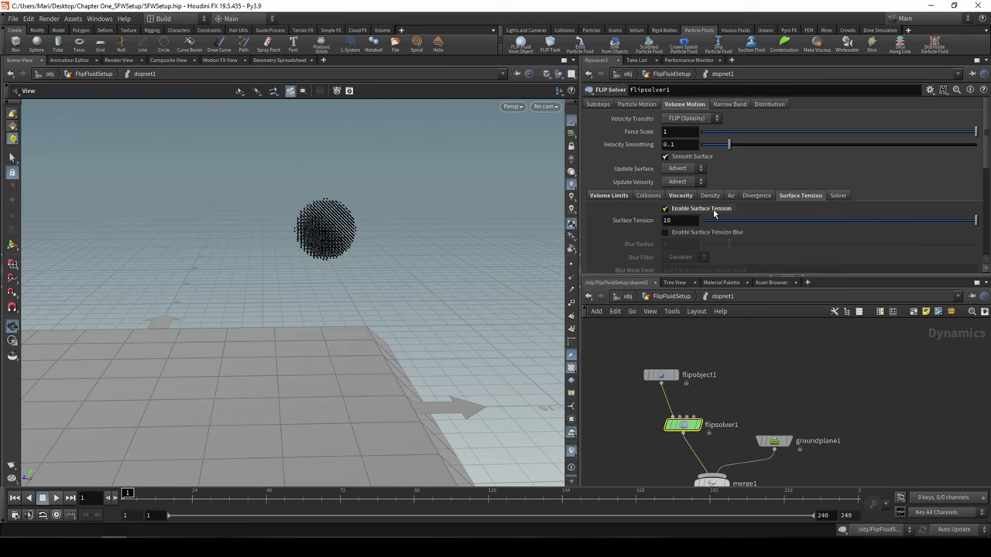
Step: Show flipobject1's physical settings and replay the simulation with viscosity and surface tension enabled, returning to frame 1
click(669, 379)
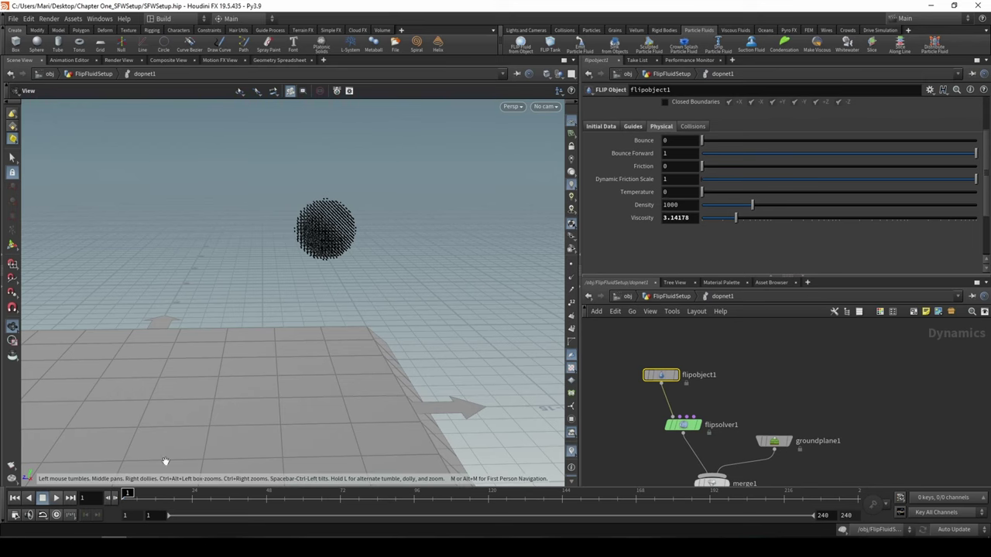
click(56, 498)
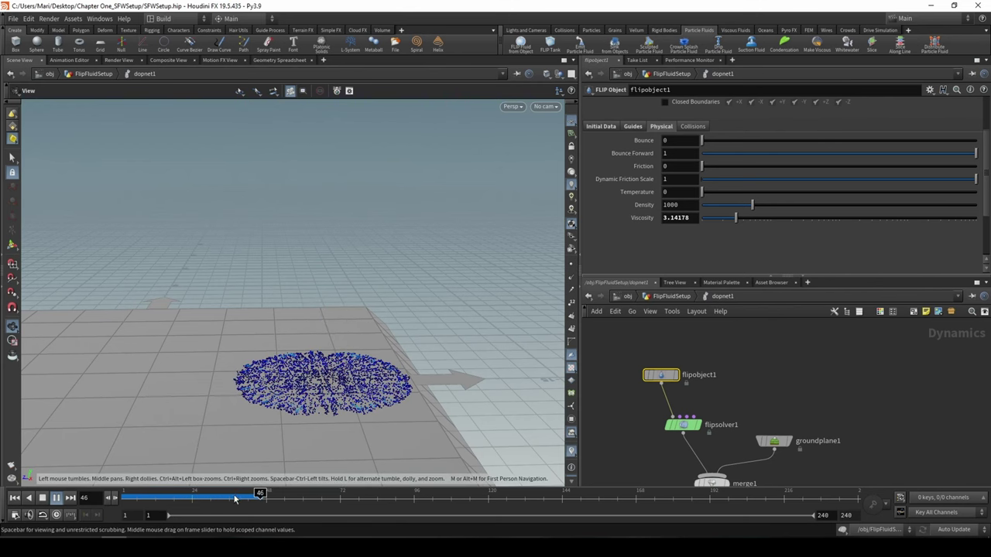
drag(234, 497, 124, 497)
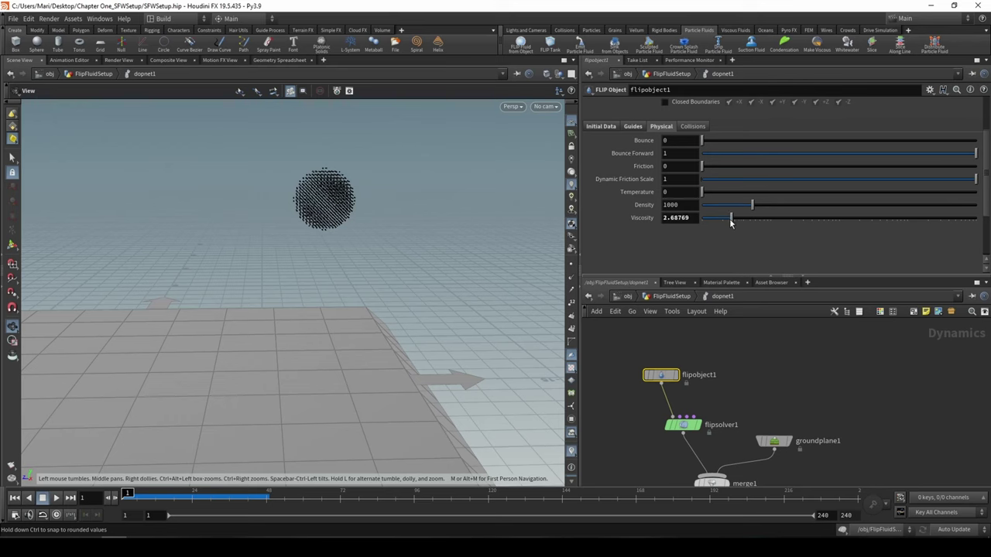
Step: Lower flipobject1's viscosity to 1.51632 and play the simulation to check the particle spread, returning to frame 1
click(713, 217)
click(57, 498)
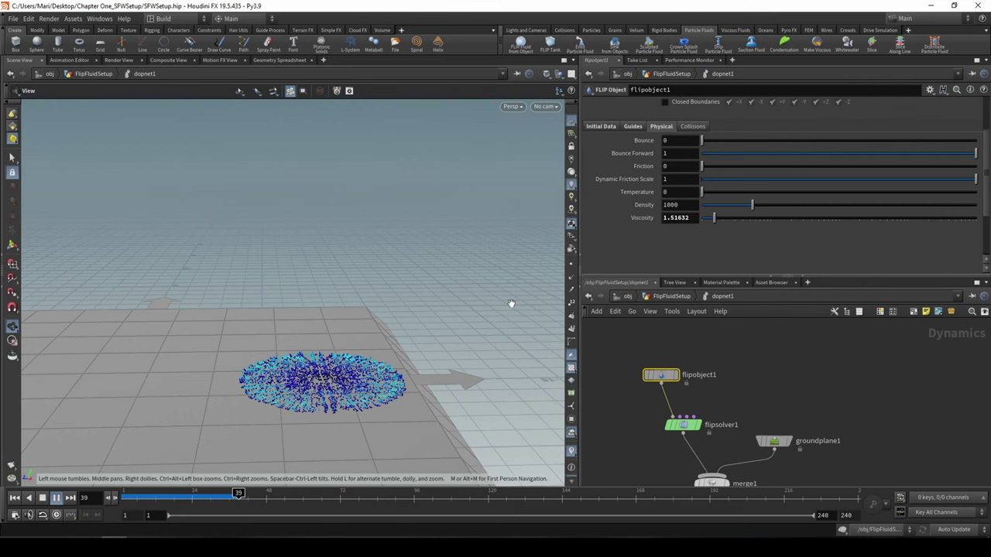
drag(440, 302, 402, 394)
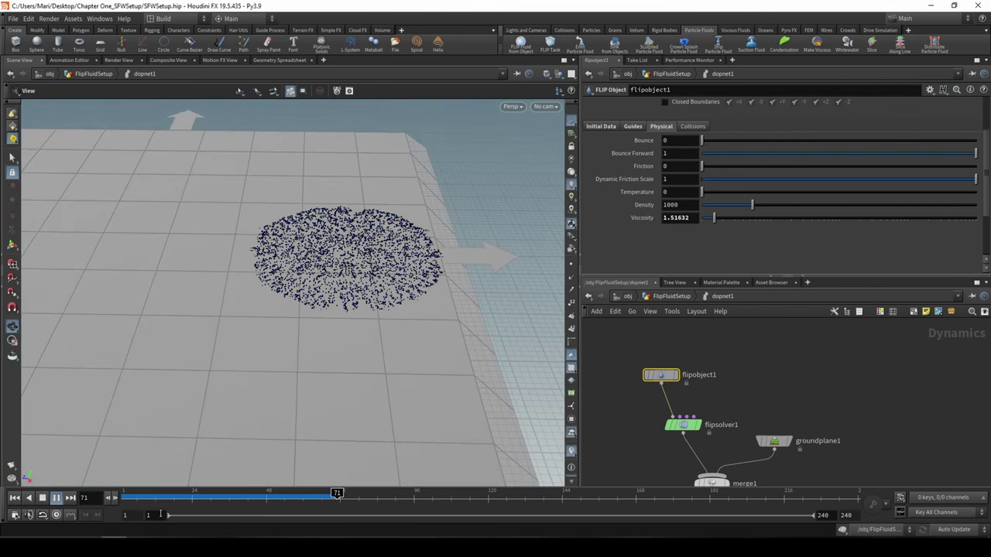
click(43, 497)
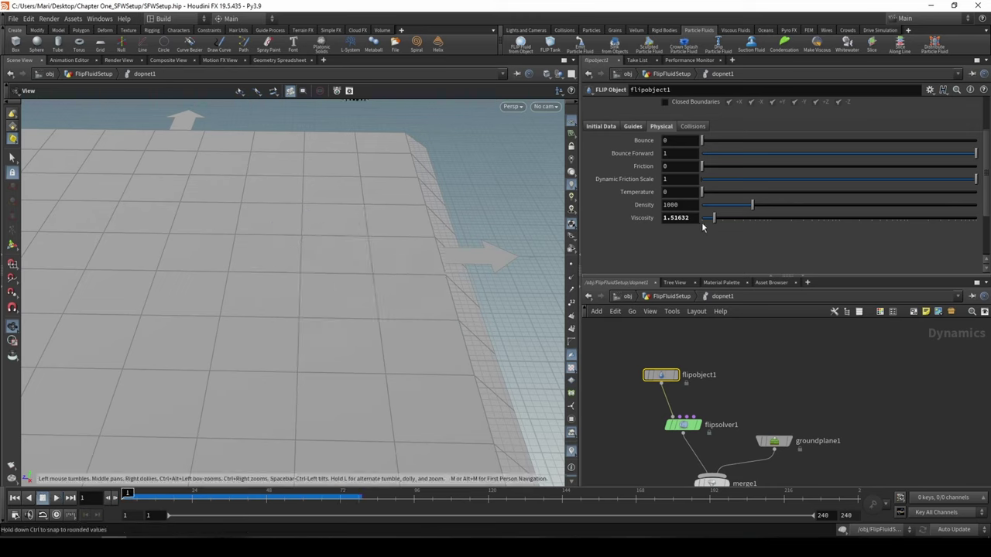
Step: Set flipobject1's viscosity to 0.73632, then play and scrub the simulation to frame 44 to check the particle spread
middle_drag(681, 218, 331, 247)
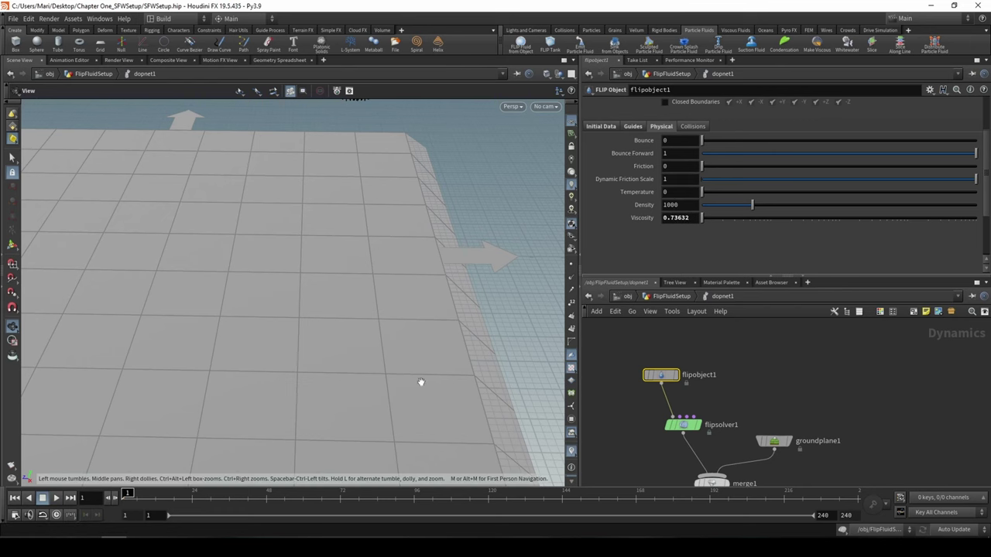
click(55, 498)
scroll(395, 333, down, 3)
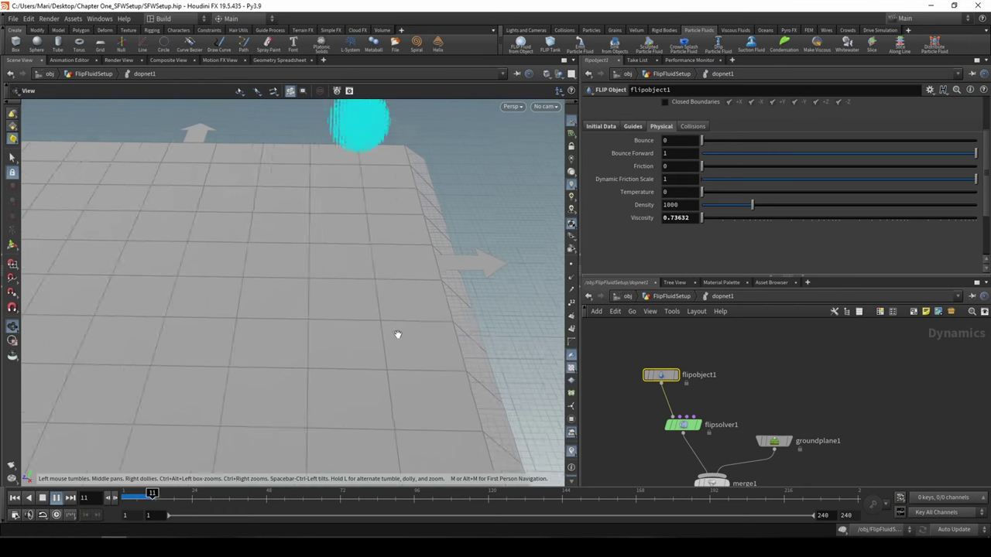
scroll(396, 333, up, 2)
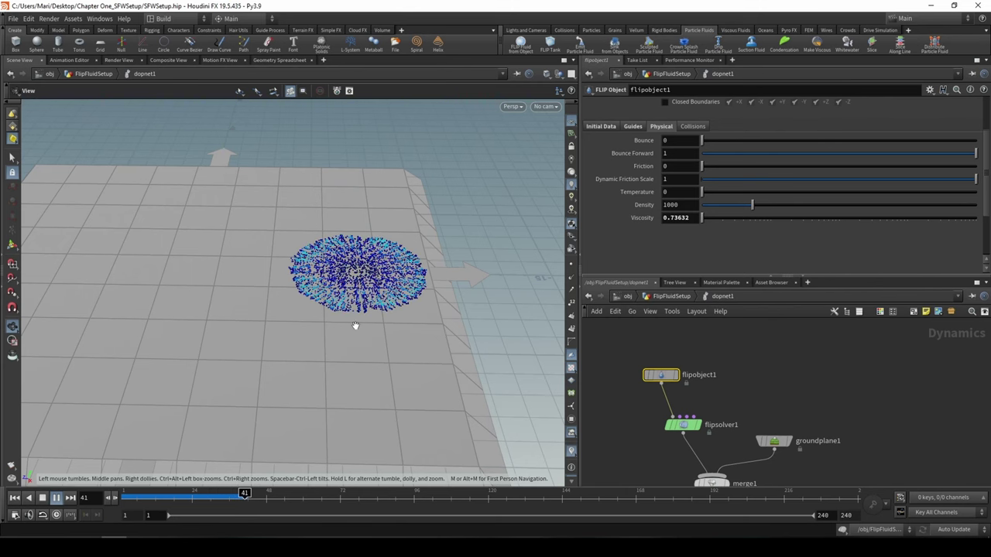
drag(260, 499, 238, 506)
drag(274, 507, 254, 507)
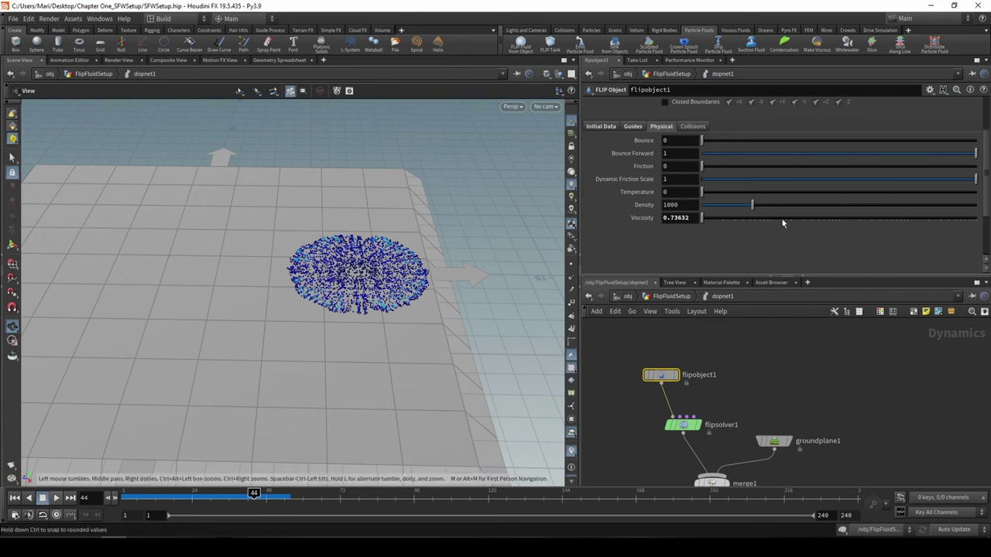
Step: Lower flipobject1's viscosity to 0.05632, replay the simulation from frame 1, and scrub to frame 40 to check the spread
middle_drag(675, 217, 579, 243)
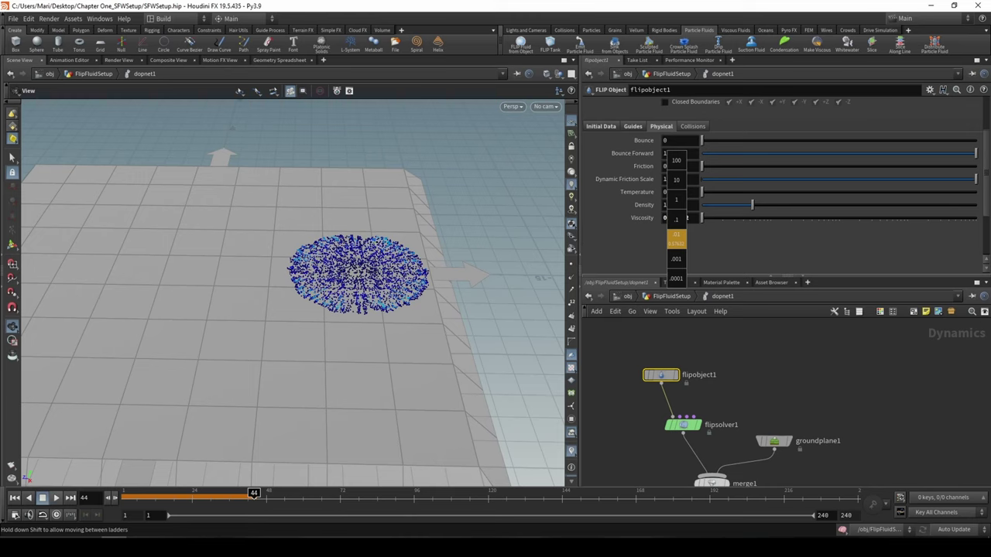
middle_drag(579, 243, 579, 243)
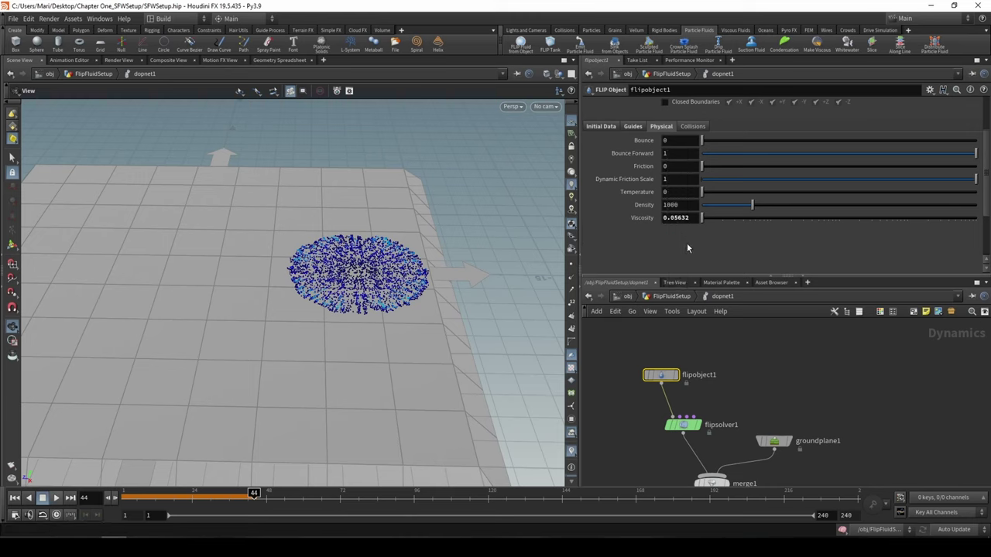
click(14, 498)
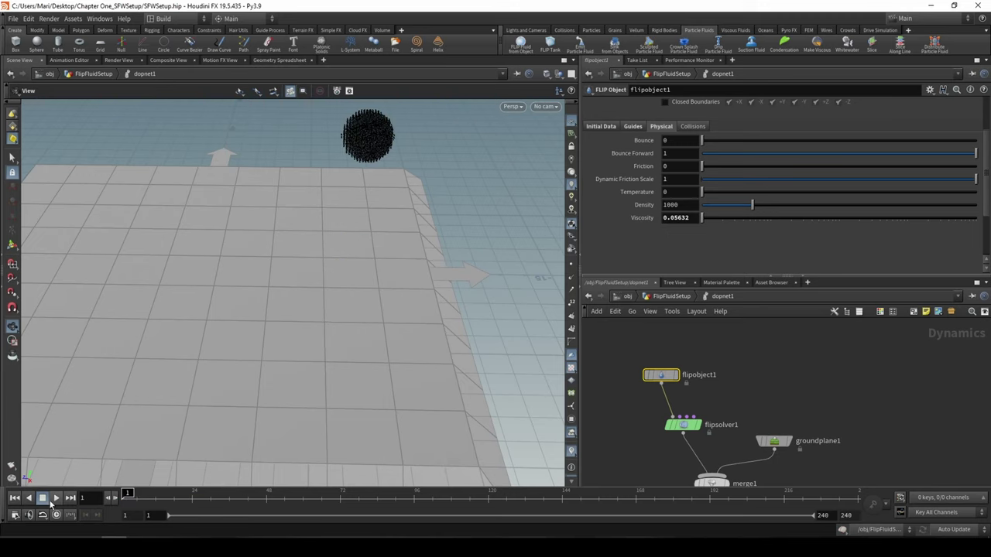
click(55, 498)
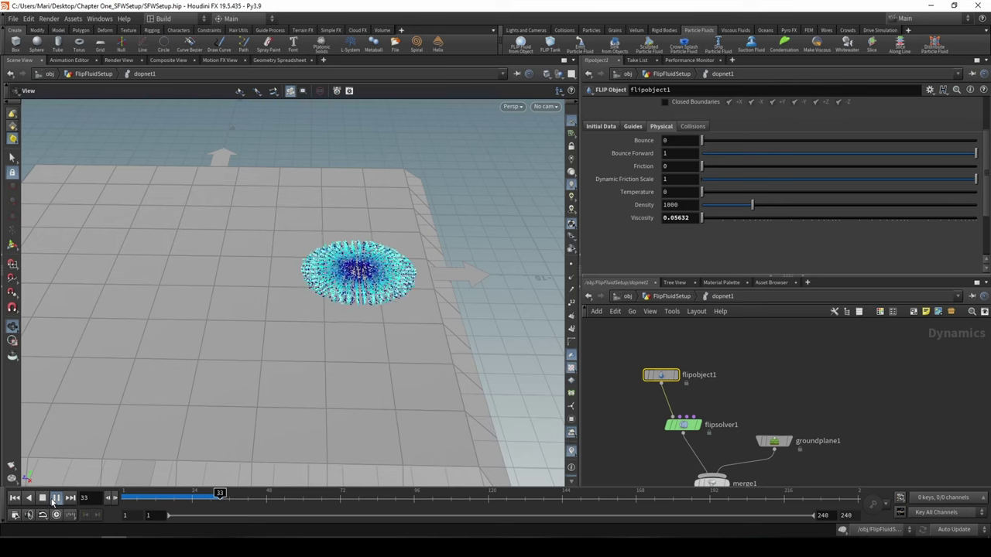
click(42, 497)
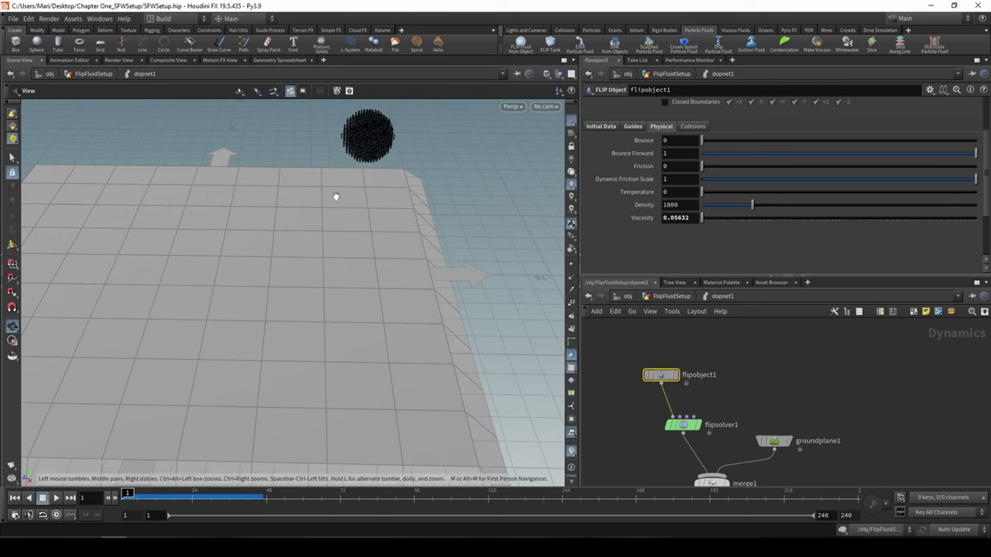
drag(172, 495, 241, 495)
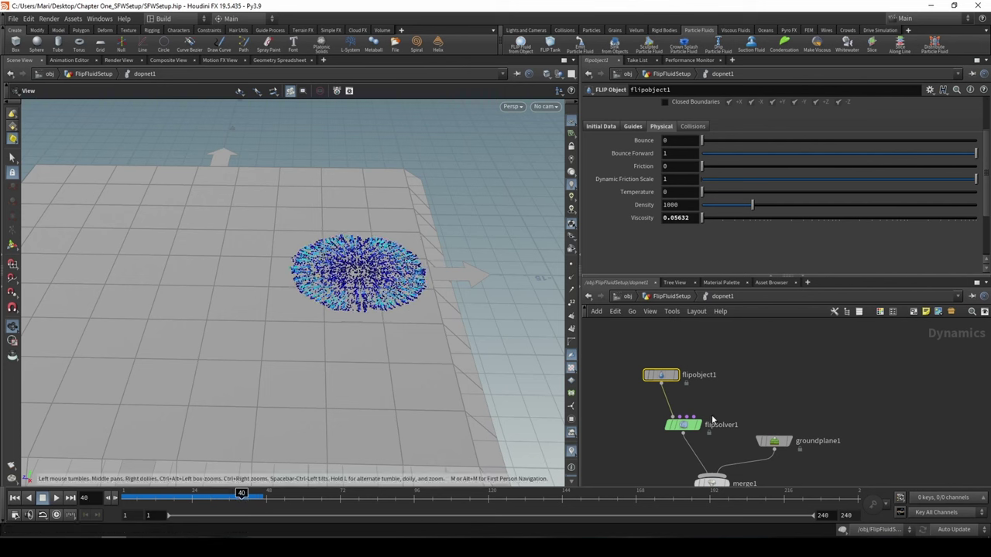
Step: Lower flipsolver1's surface tension to 2.05 and replay the simulation from frame 1, stopping at frame 75
click(682, 424)
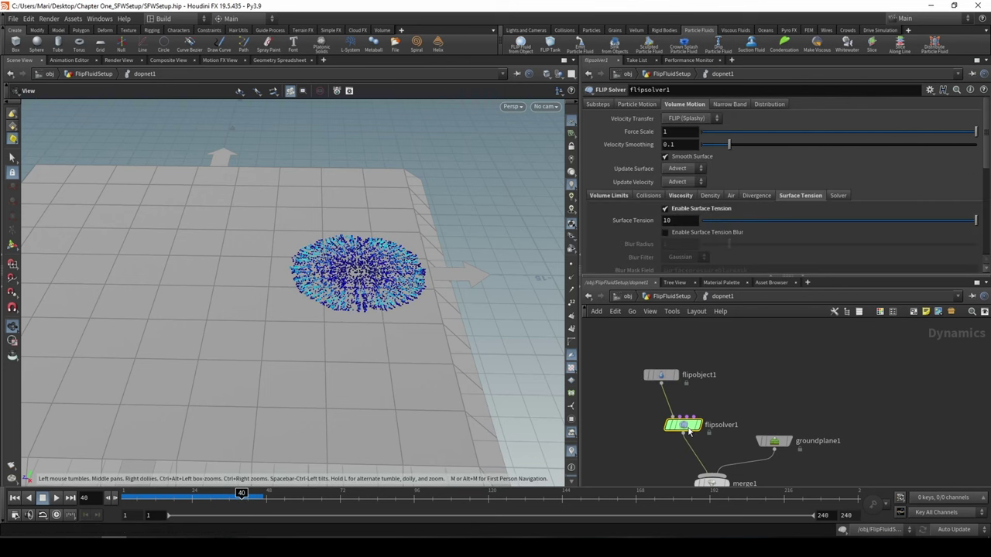
click(680, 195)
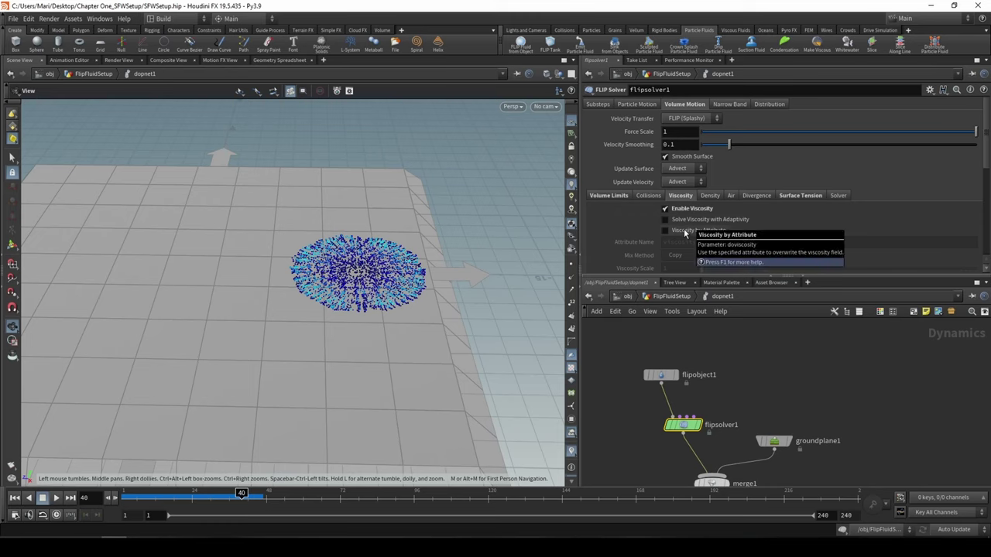
click(670, 230)
click(794, 197)
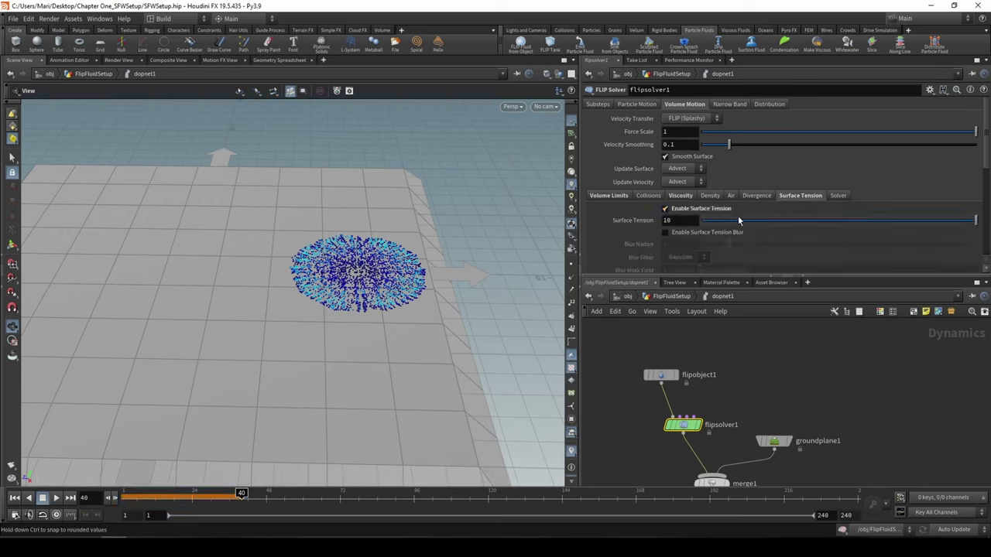
drag(760, 225, 758, 225)
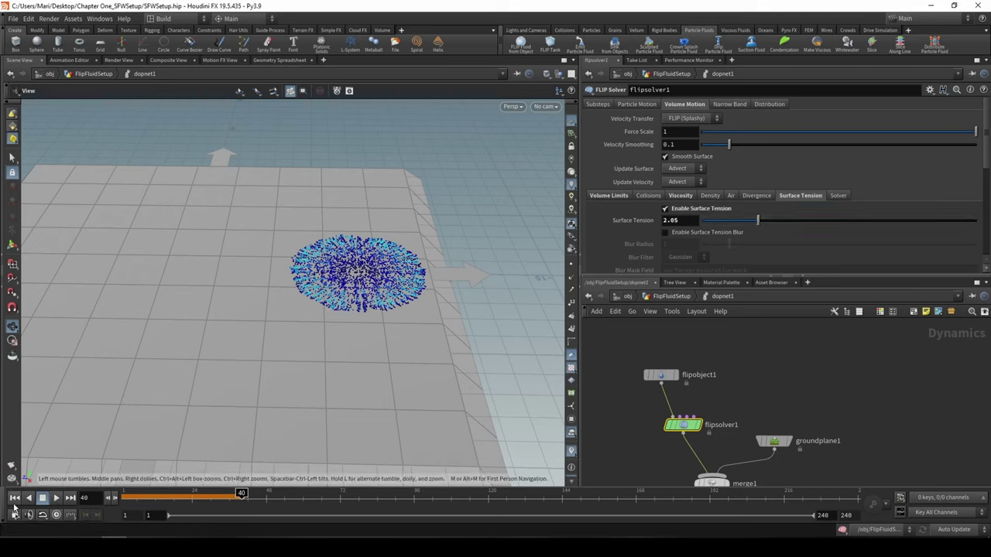
click(14, 497)
click(56, 497)
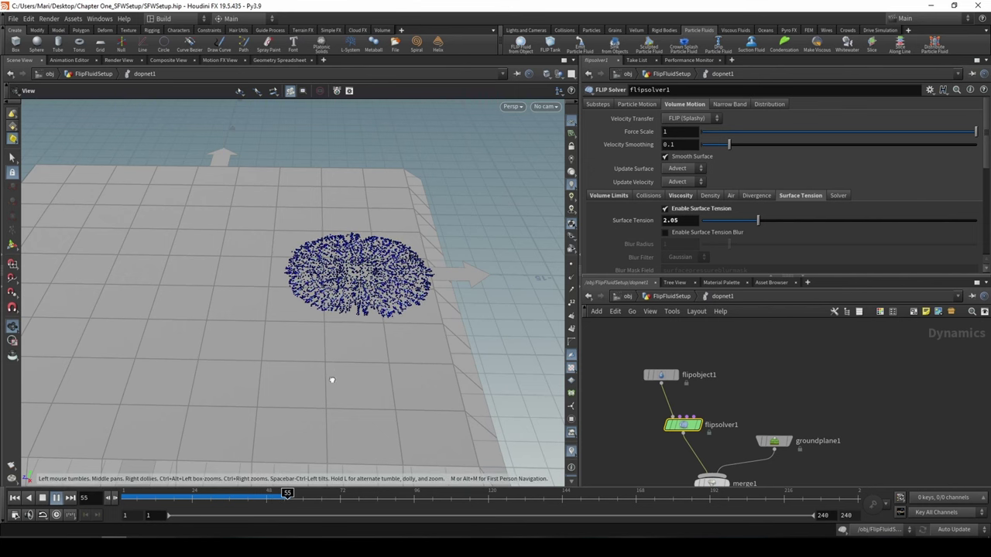
drag(330, 380, 330, 415)
click(42, 497)
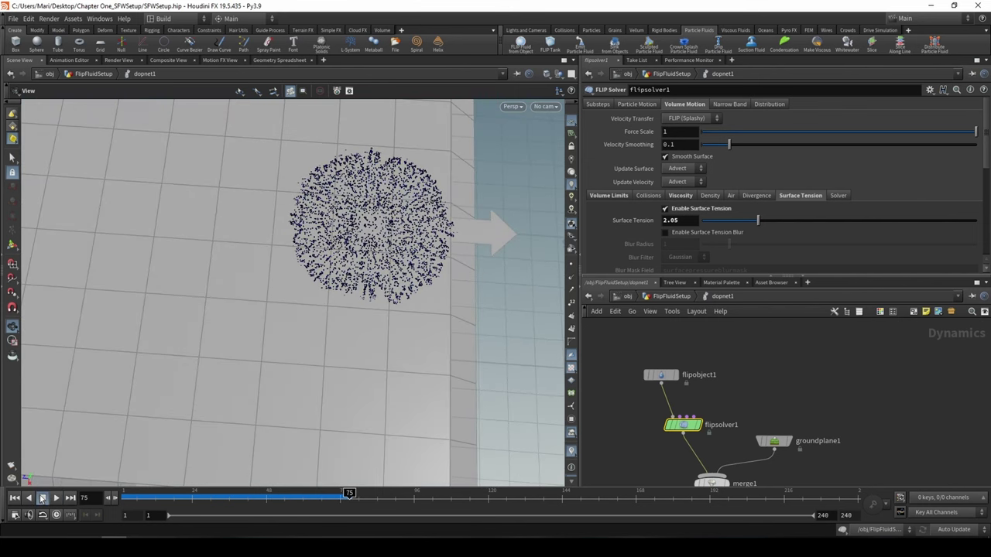
Step: Set flipsolver1's surface tension to 0.38, replay the simulation, and scrub to frame 66 to inspect the particles
mouse_move(174, 493)
mouse_down()
mouse_move(258, 493)
mouse_move(184, 493)
mouse_move(243, 495)
mouse_move(249, 511)
mouse_move(160, 495)
mouse_up()
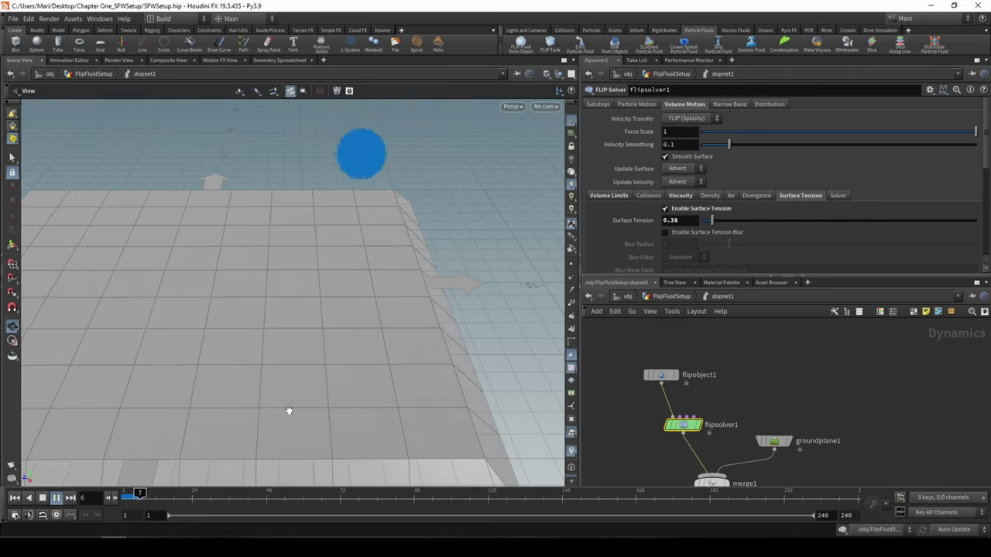
middle_drag(401, 379, 364, 411)
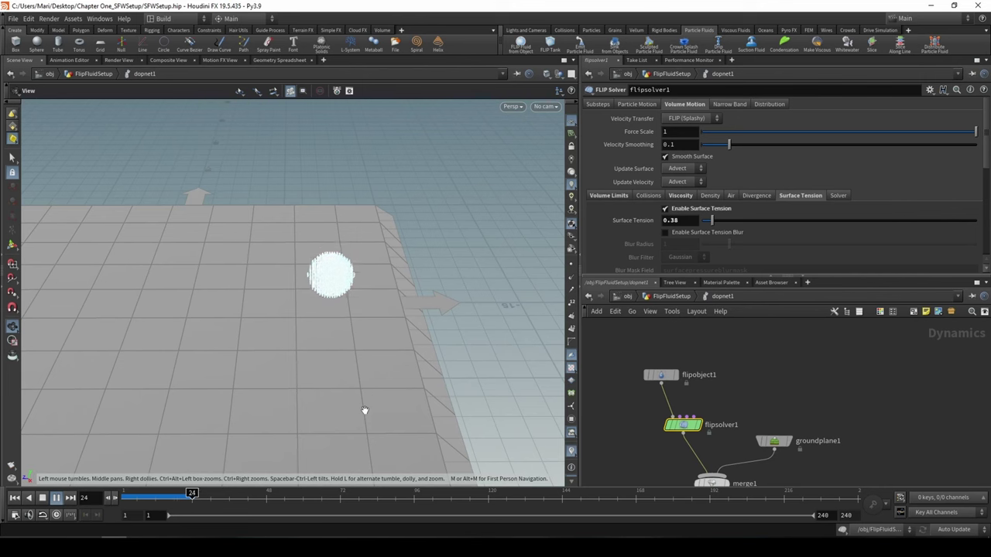
scroll(364, 411, up, 2)
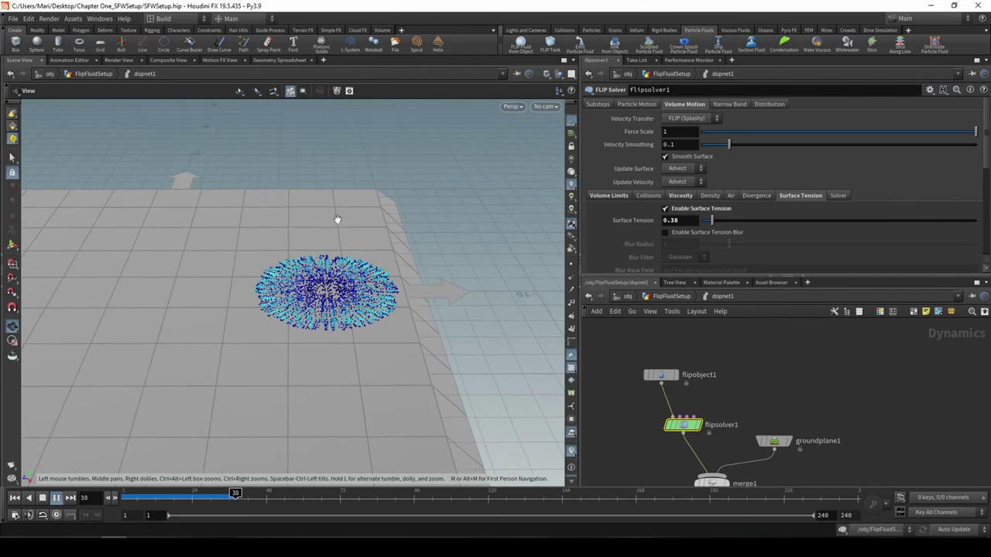
click(222, 496)
drag(222, 496, 315, 495)
drag(296, 328, 276, 372)
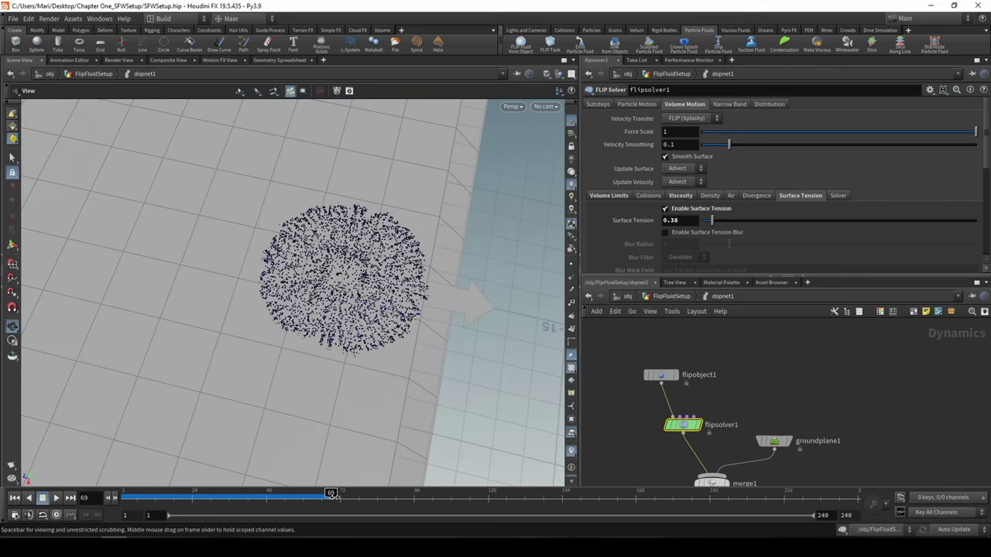
mouse_move(330, 494)
mouse_down()
mouse_move(362, 492)
mouse_move(190, 484)
mouse_move(229, 464)
mouse_move(283, 488)
mouse_move(371, 488)
mouse_move(284, 488)
mouse_move(344, 483)
mouse_move(321, 493)
mouse_up()
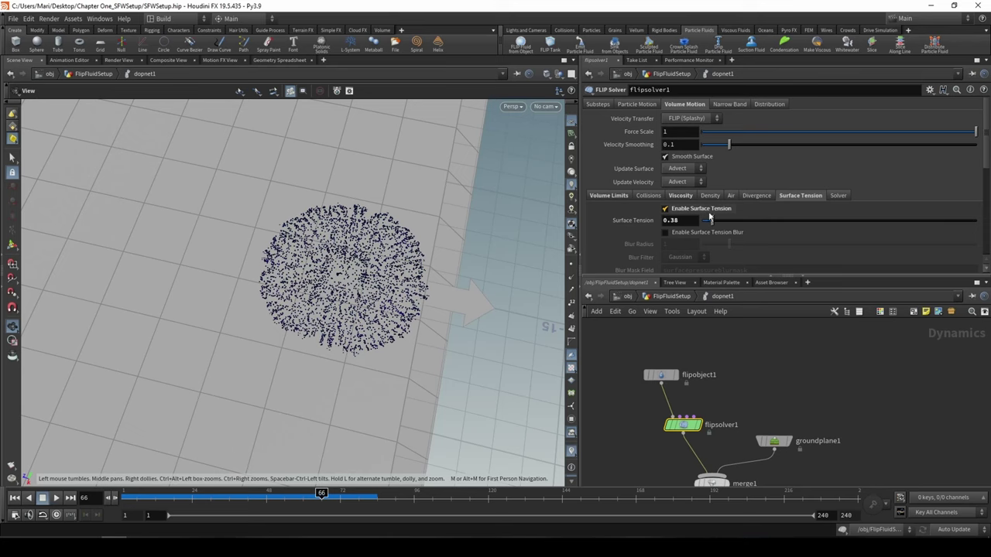
Step: Set flipsolver1's surface tension to 0.08 and flipobject1's density to 718, with the timeline back at frame 1
drag(711, 220, 704, 223)
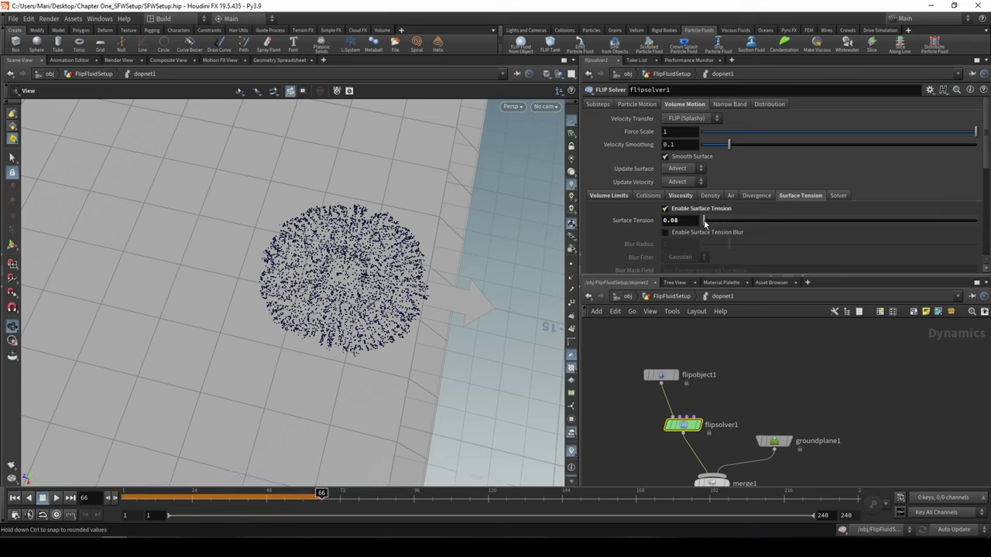
click(15, 497)
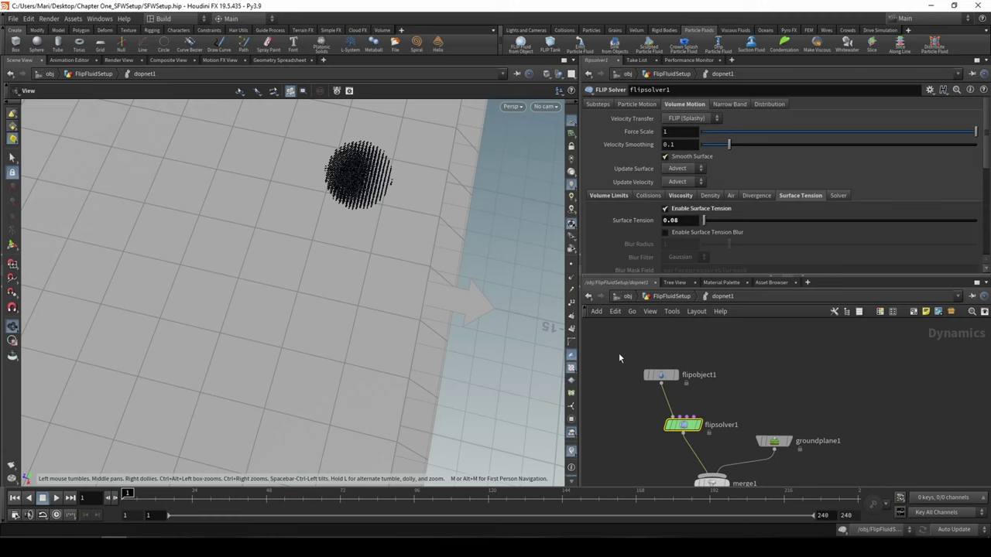
click(660, 375)
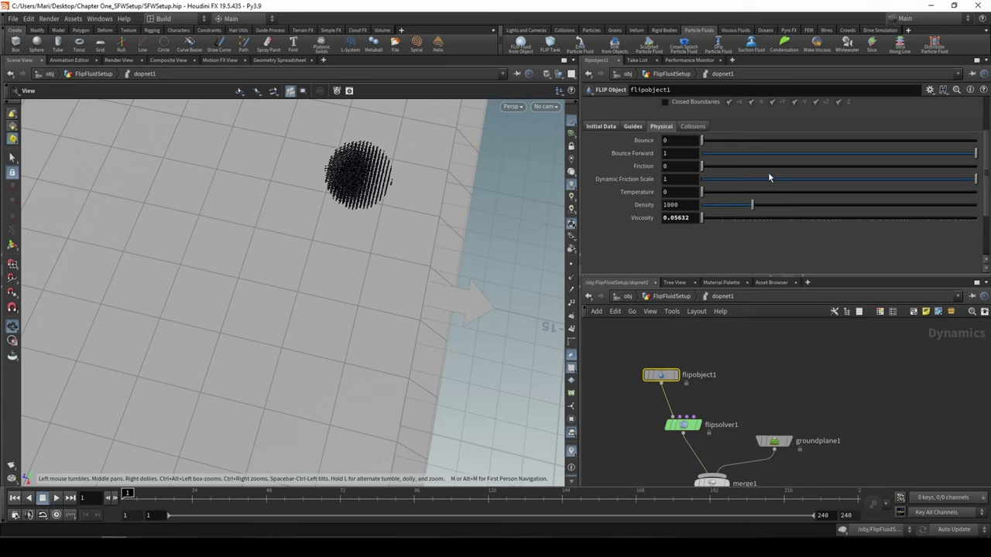
drag(749, 208, 735, 206)
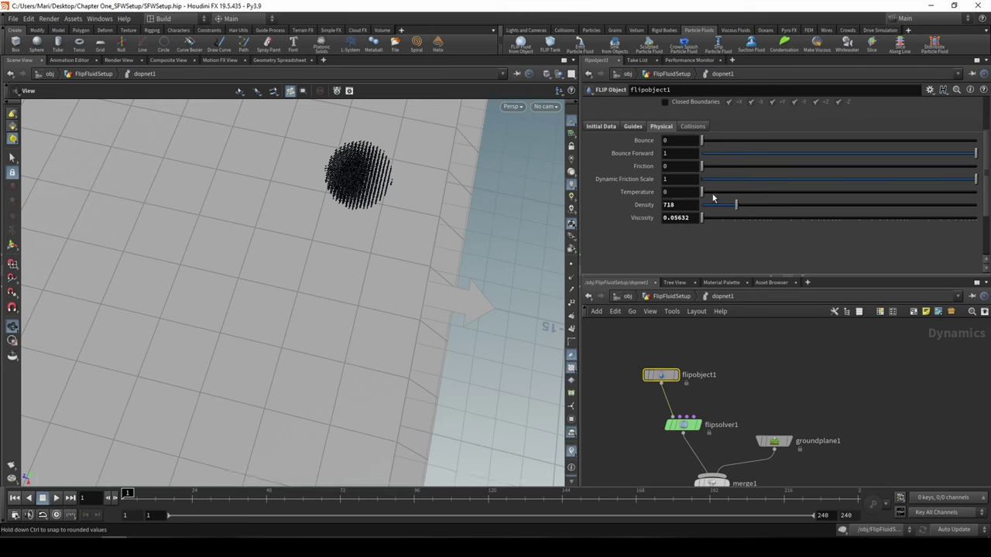
Step: Play the simulation to check the fluid with the new density and surface tension, then scrub back to frame 20
click(56, 497)
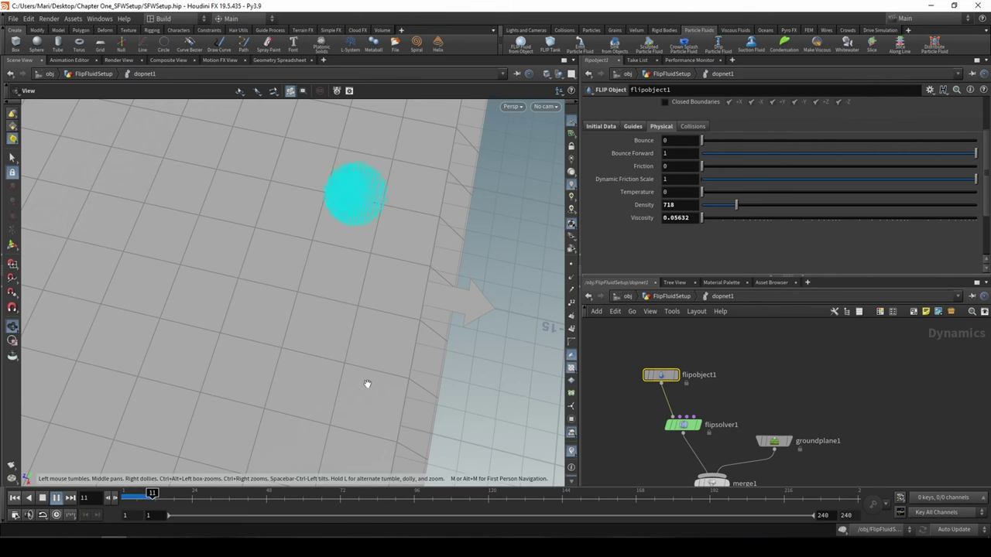
drag(394, 367, 401, 333)
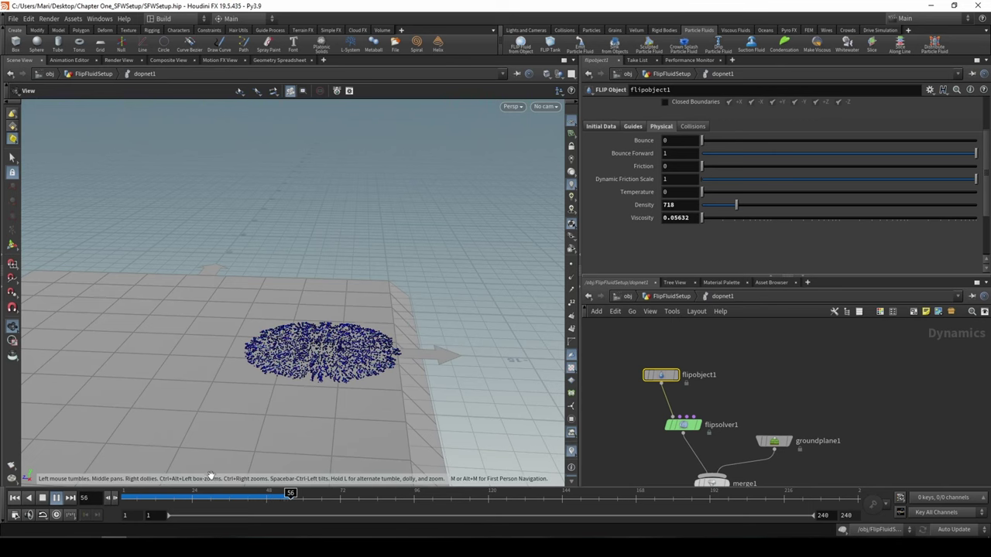
drag(200, 496, 179, 496)
Step: Return to frame 1 and set flipobject1's particle separation to 0.13, checking the particle spacing of the sphere
scroll(658, 162, up, 3)
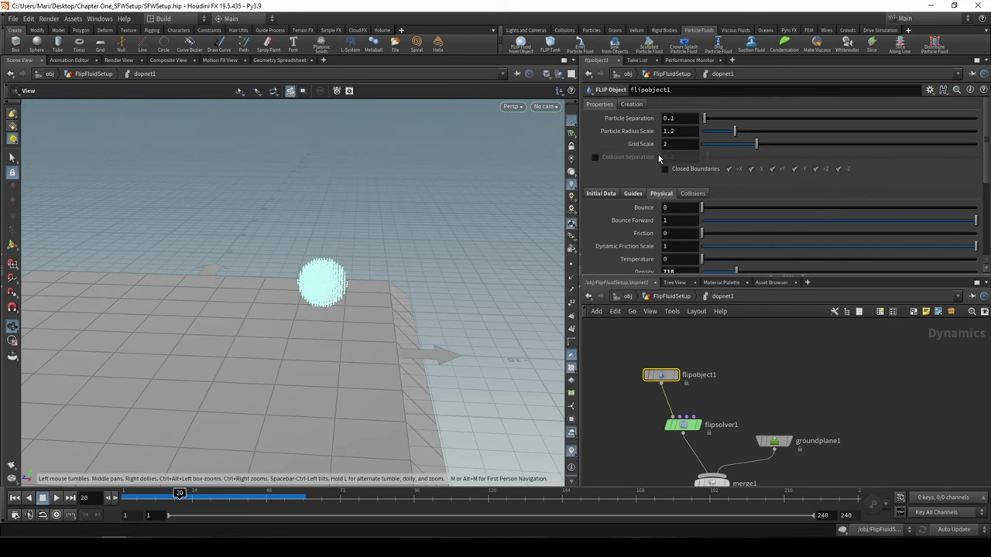
mouse_move(636, 137)
mouse_move(713, 174)
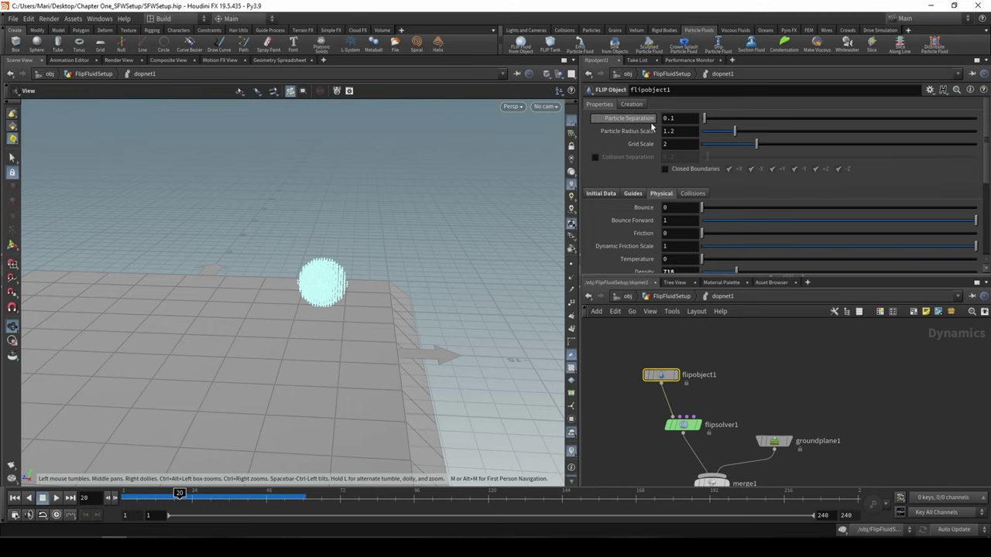
scroll(371, 280, up, 6)
middle_drag(286, 276, 299, 274)
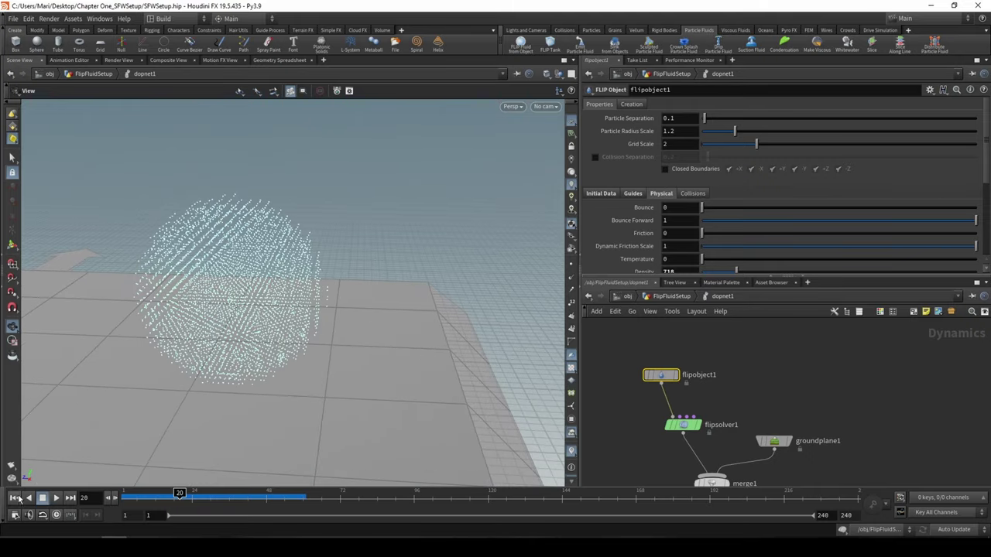
click(14, 498)
scroll(197, 336, down, 1)
middle_drag(245, 233, 288, 307)
drag(288, 307, 305, 264)
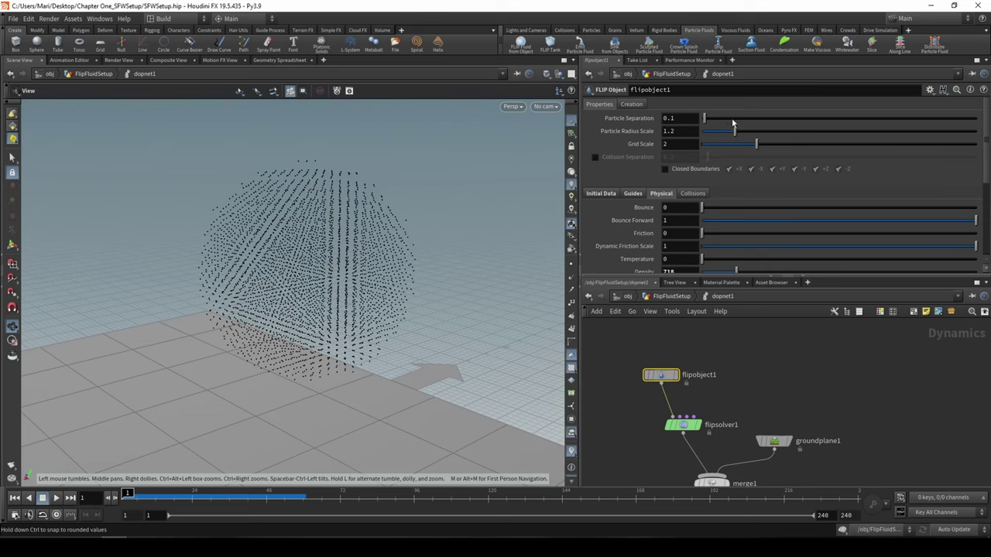
drag(708, 121, 707, 122)
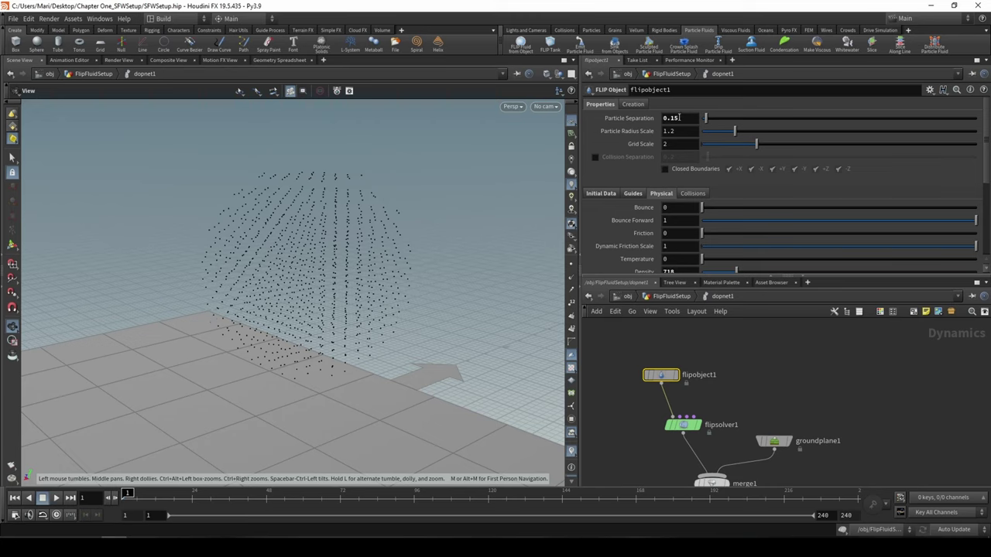
middle_drag(678, 117, 662, 144)
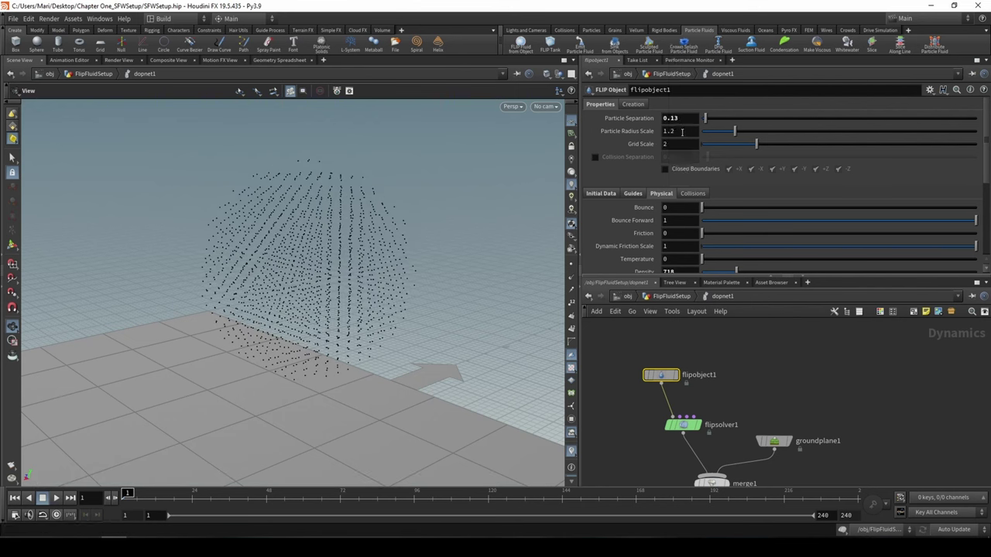
Step: Inspect the sphere's particles and set flipobject1's particle radius scale to 2
drag(345, 247, 418, 247)
middle_drag(119, 346, 289, 310)
scroll(290, 309, down, 2)
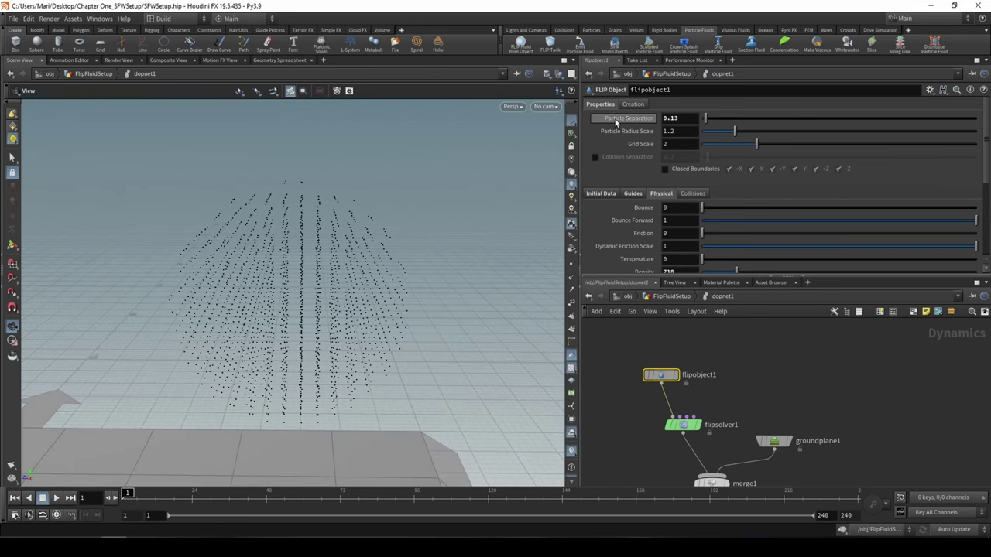
mouse_move(619, 133)
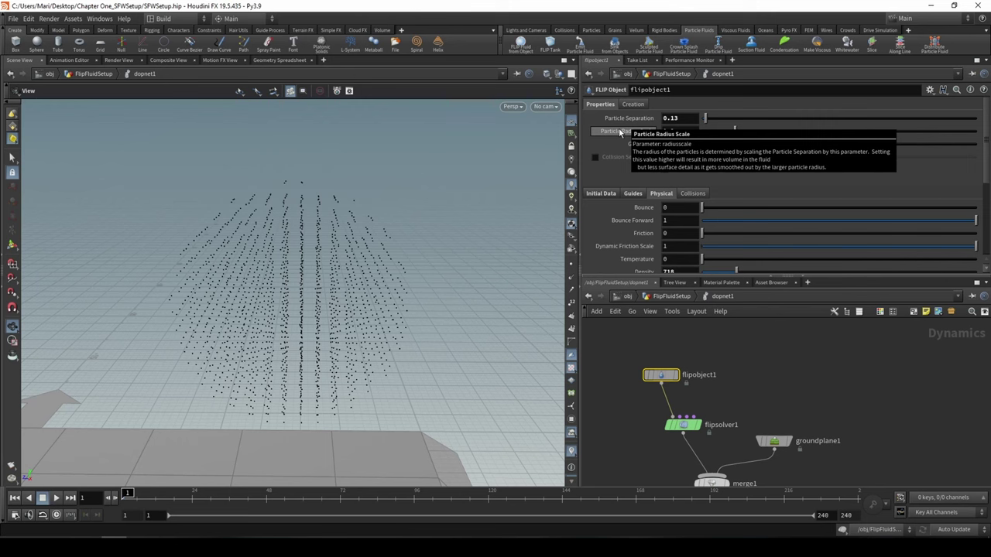
mouse_move(297, 323)
mouse_down()
mouse_move(243, 315)
mouse_move(283, 328)
mouse_move(305, 314)
mouse_up()
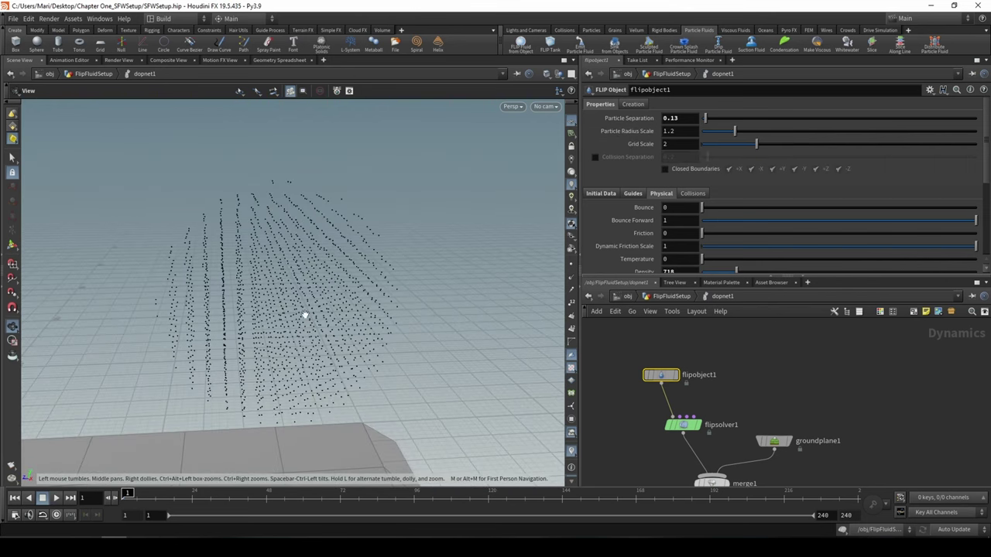
click(676, 119)
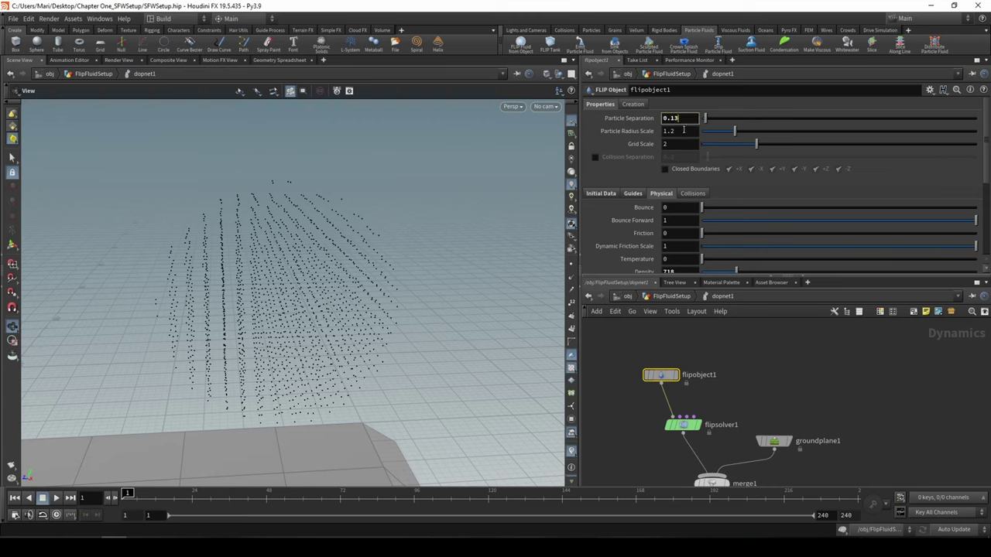
click(683, 130)
double_click(682, 130)
text(2)
click(642, 136)
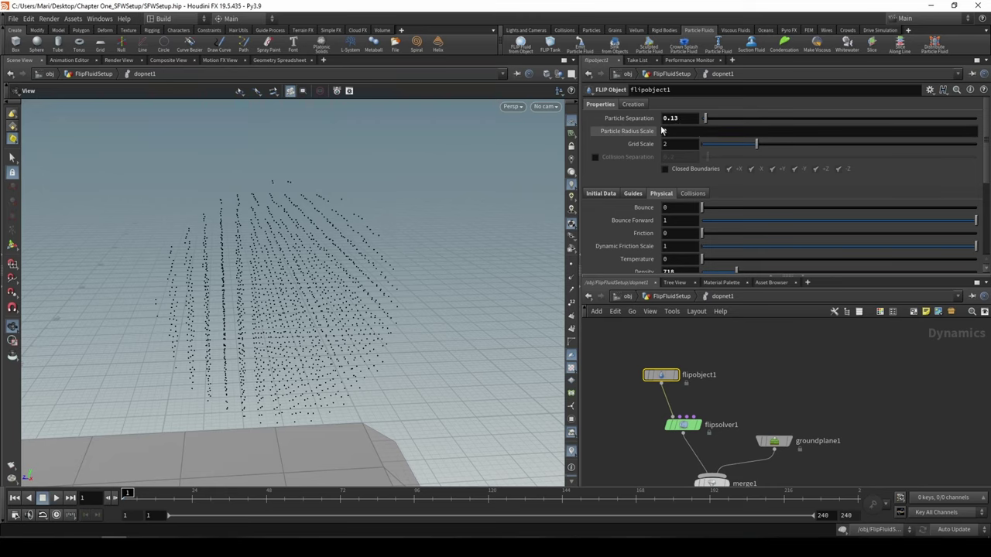
text(2)
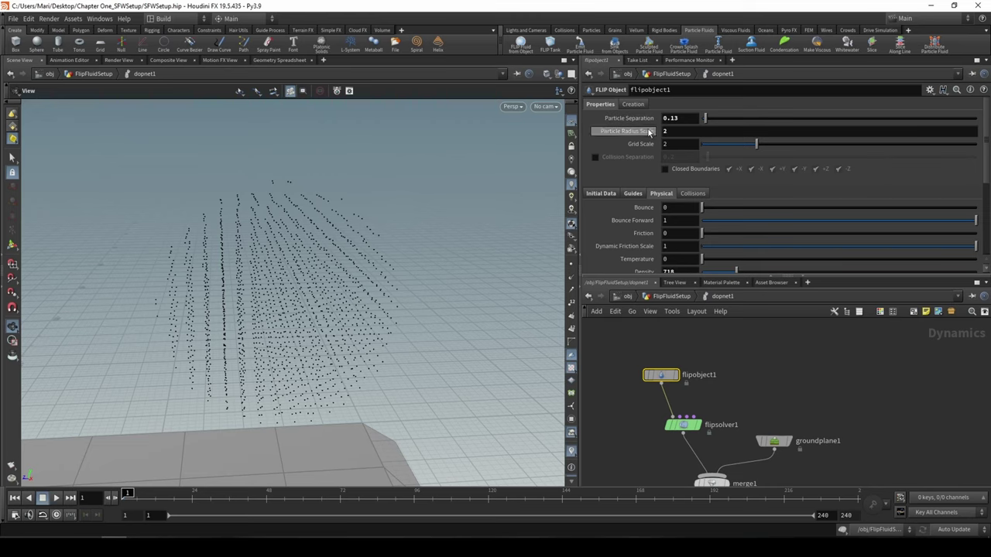
Step: Set flipobject1's particle radius scale to 1.43 and its grid scale to 1.3
click(648, 133)
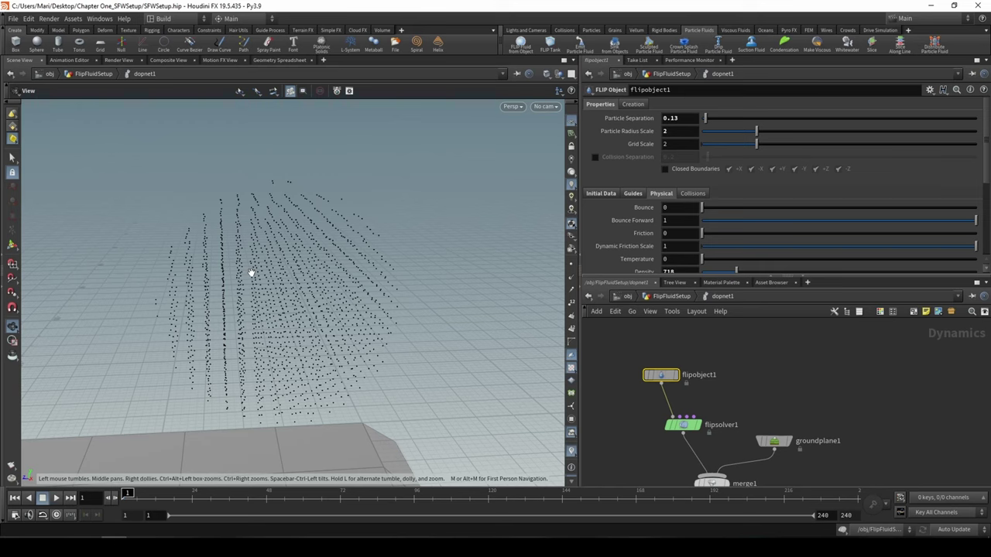
drag(715, 130, 738, 133)
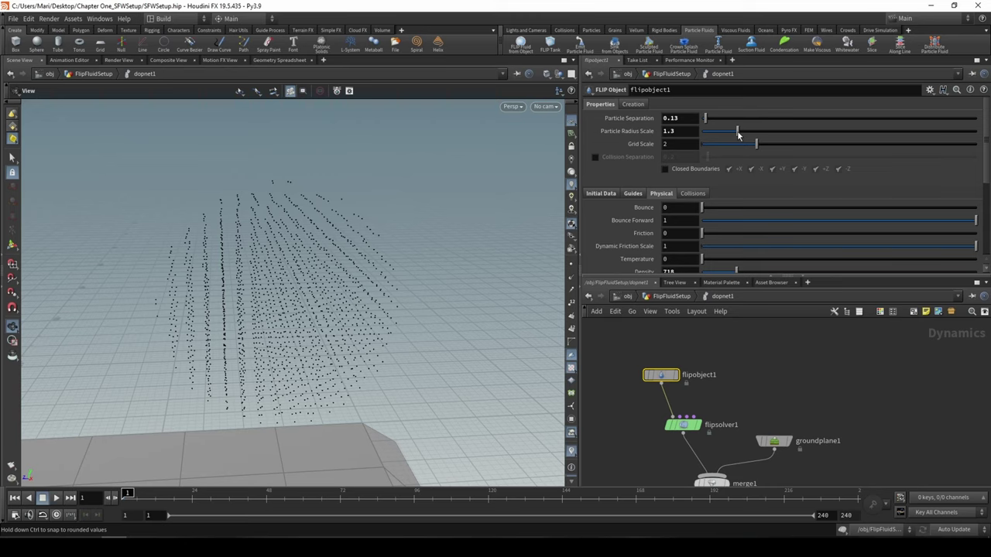
drag(737, 131, 742, 134)
drag(313, 260, 388, 271)
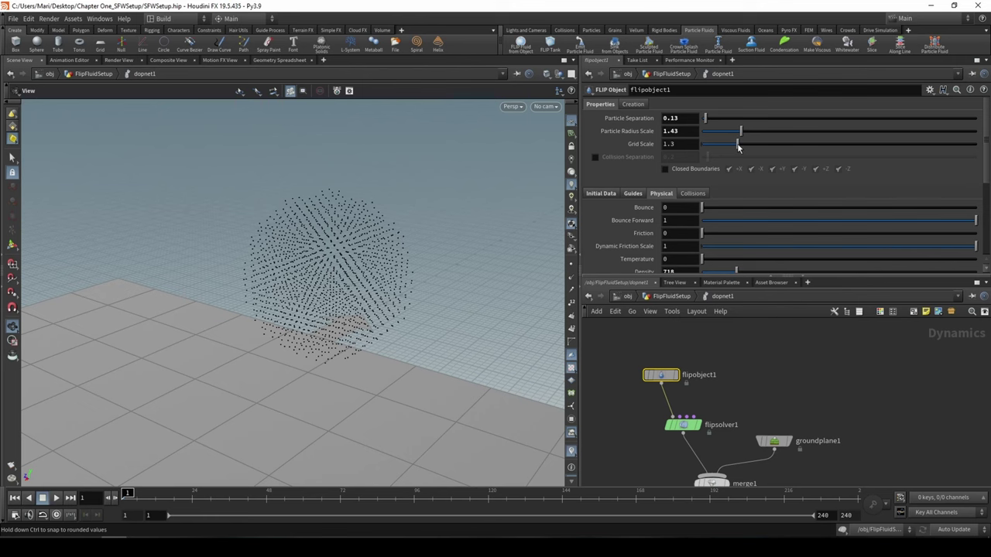
Step: Play the simulation to check how the fluid spreads with the new radius and grid scales, then scrub back to frame 59
scroll(407, 287, down, 7)
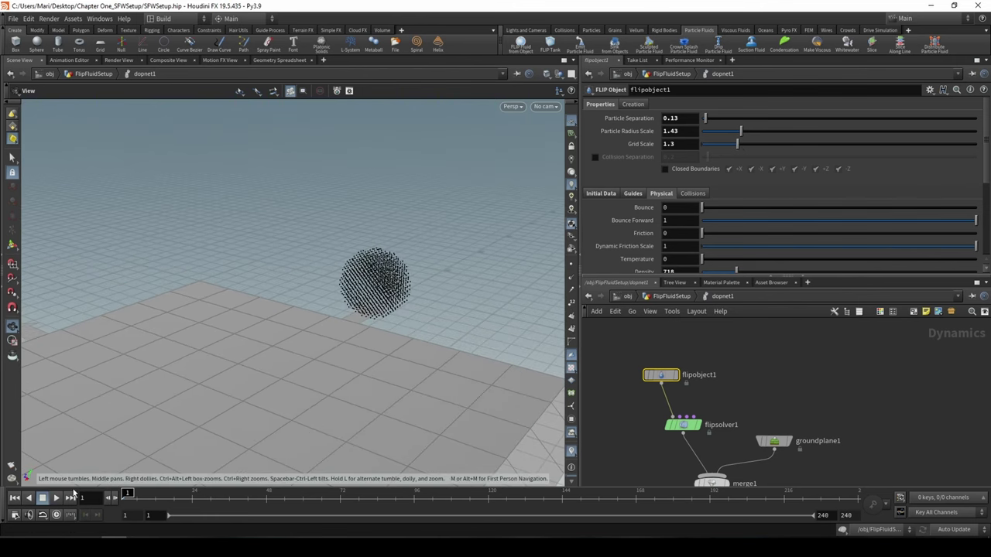
click(56, 498)
drag(277, 404, 477, 380)
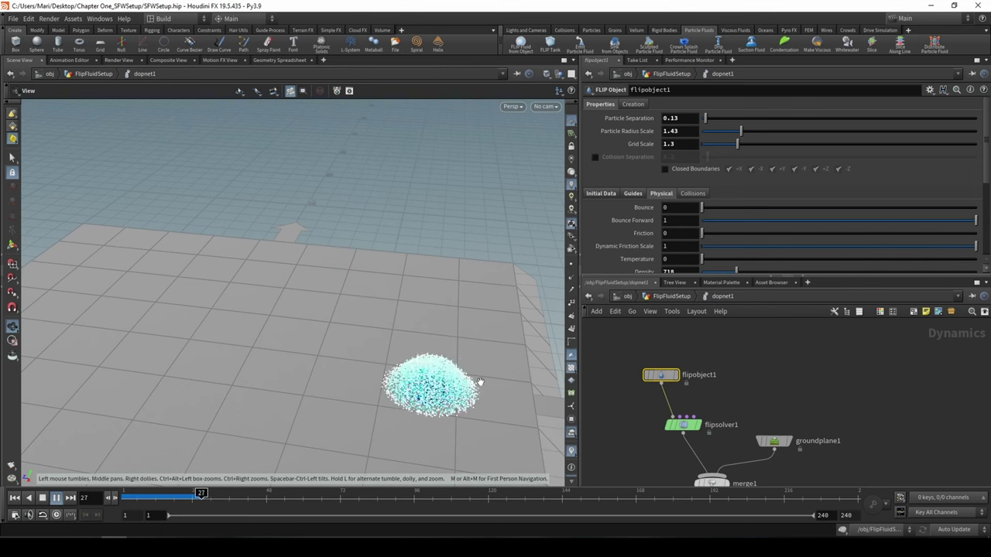
middle_drag(450, 363, 449, 362)
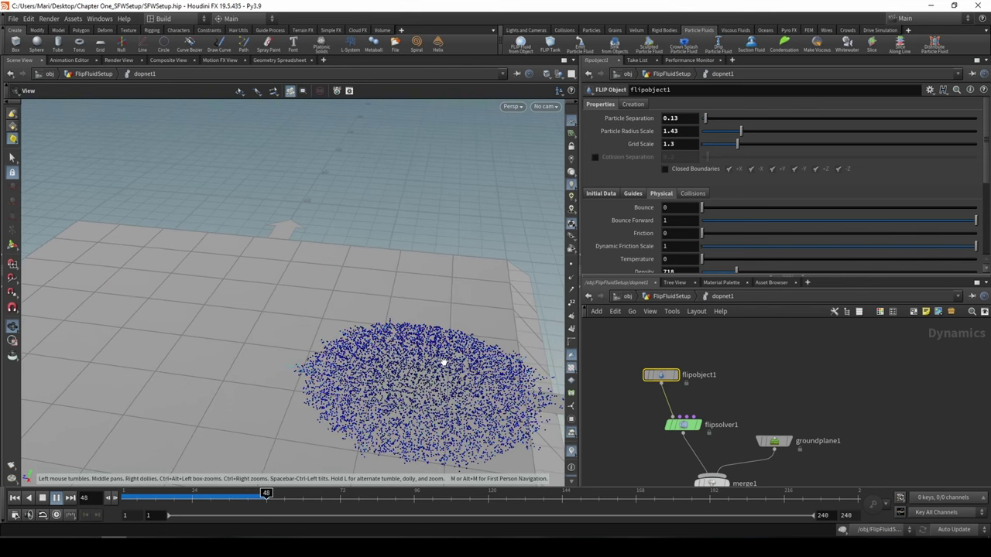
drag(438, 406, 397, 354)
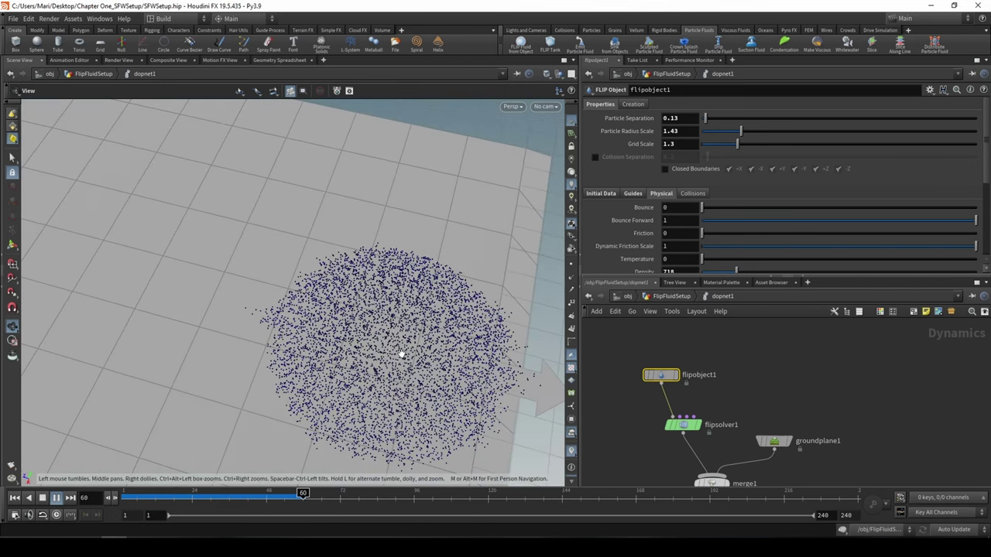
key(Escape)
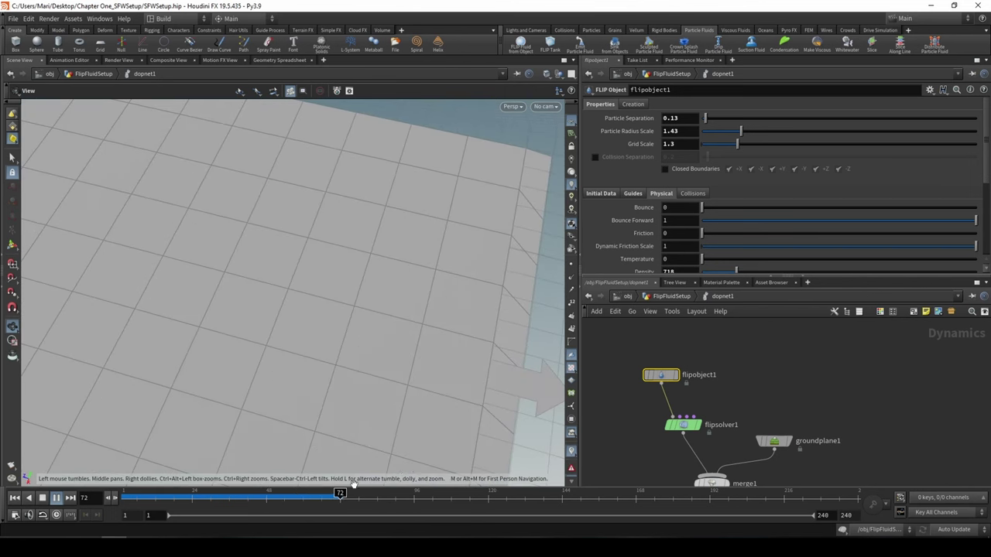
drag(332, 507, 299, 499)
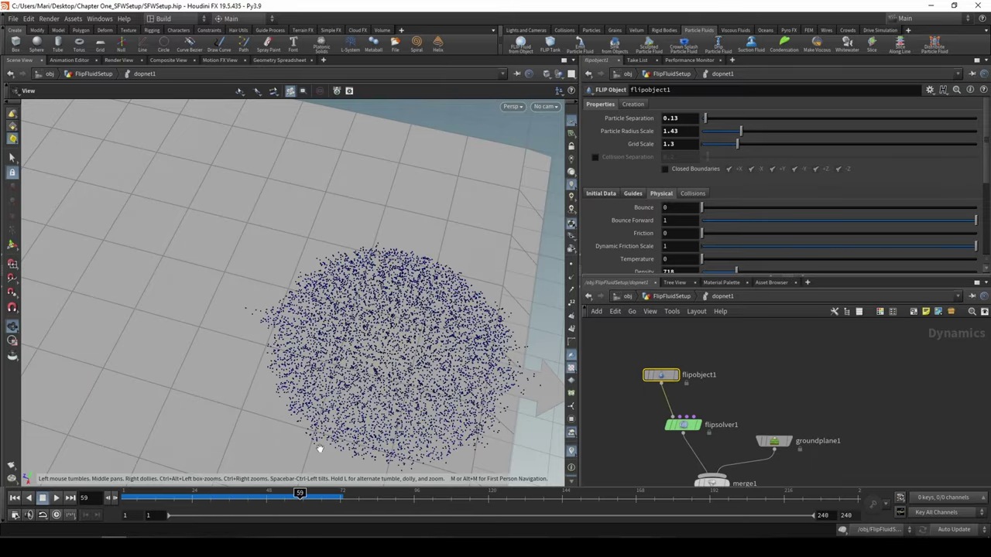
Step: Inspect the spread particles from another angle, then replay the simulation from frame 1
drag(320, 453, 384, 445)
drag(305, 494, 118, 495)
click(58, 498)
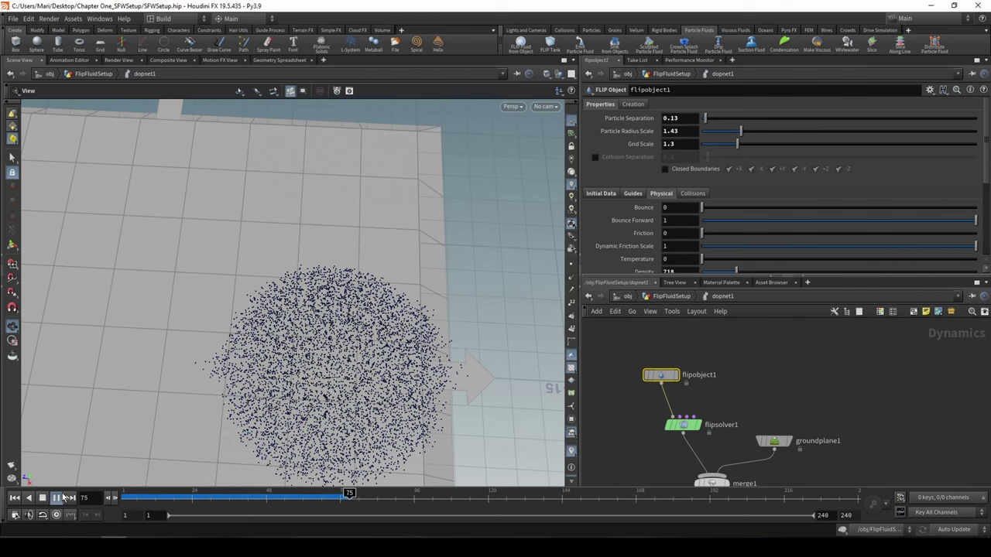
Step: Reset the simulation to frame 1 and turn off Enable Viscosity in flipsolver1's volume motion settings
click(43, 498)
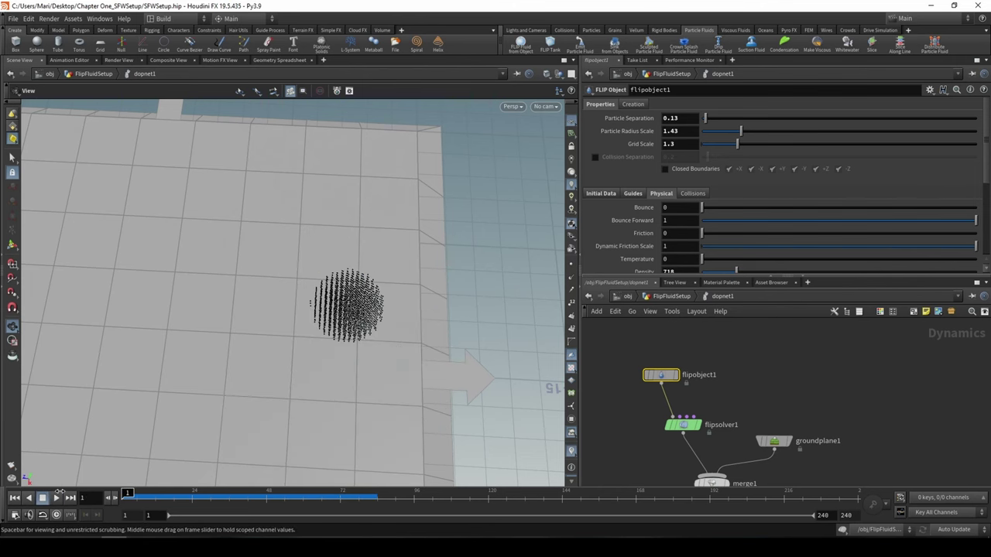
click(610, 194)
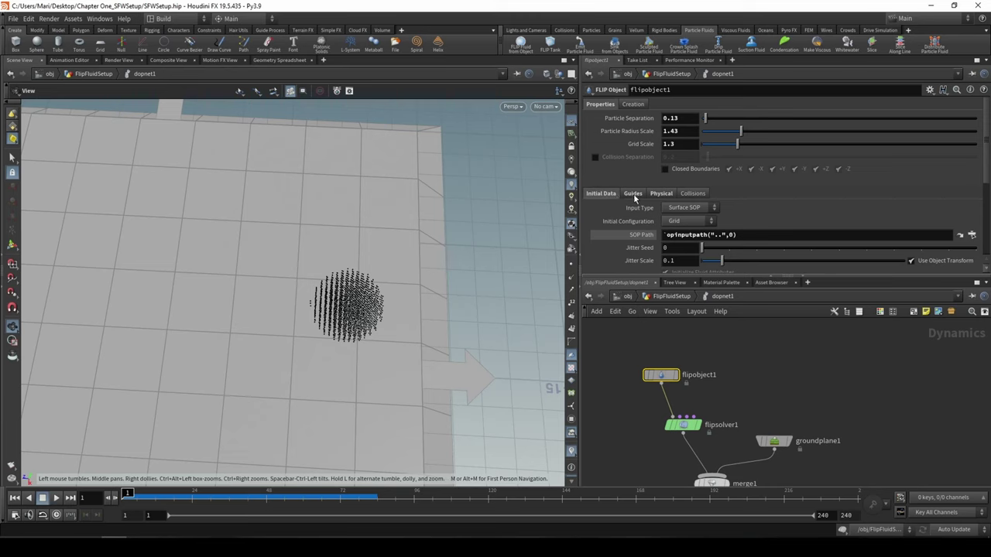
click(660, 194)
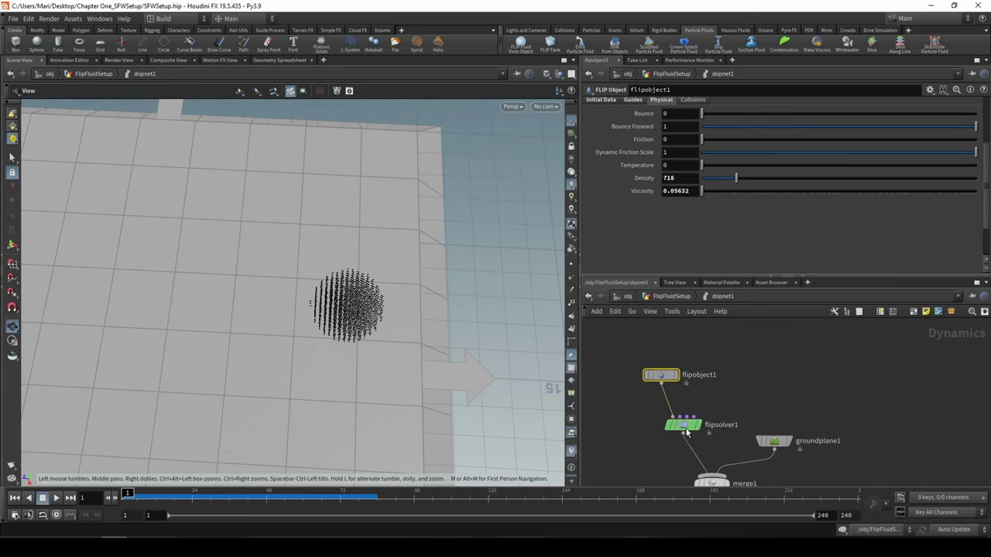
click(684, 425)
click(680, 195)
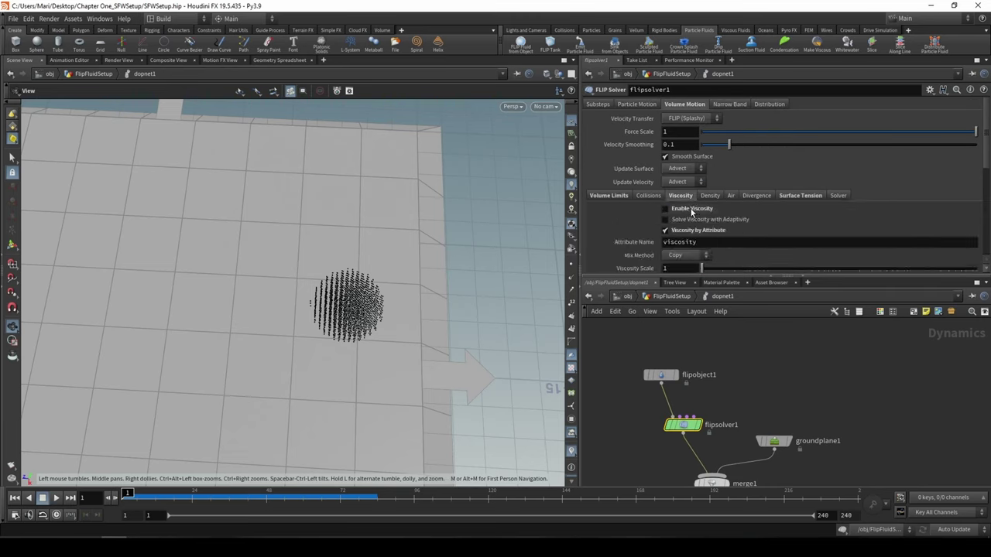
Step: Play the simulation without viscosity and scrub back to frame 30 to examine the particle spread
click(58, 498)
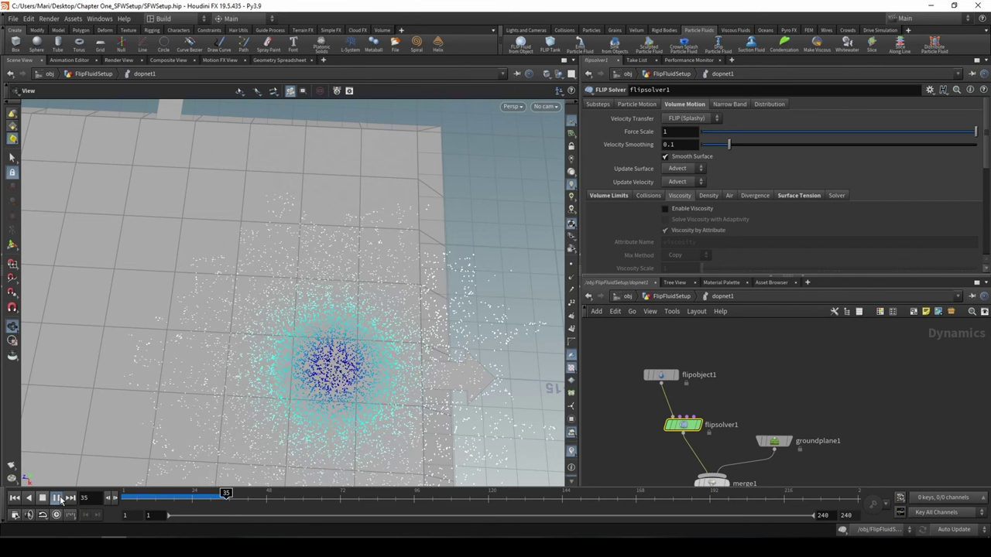
click(201, 494)
drag(202, 494, 210, 494)
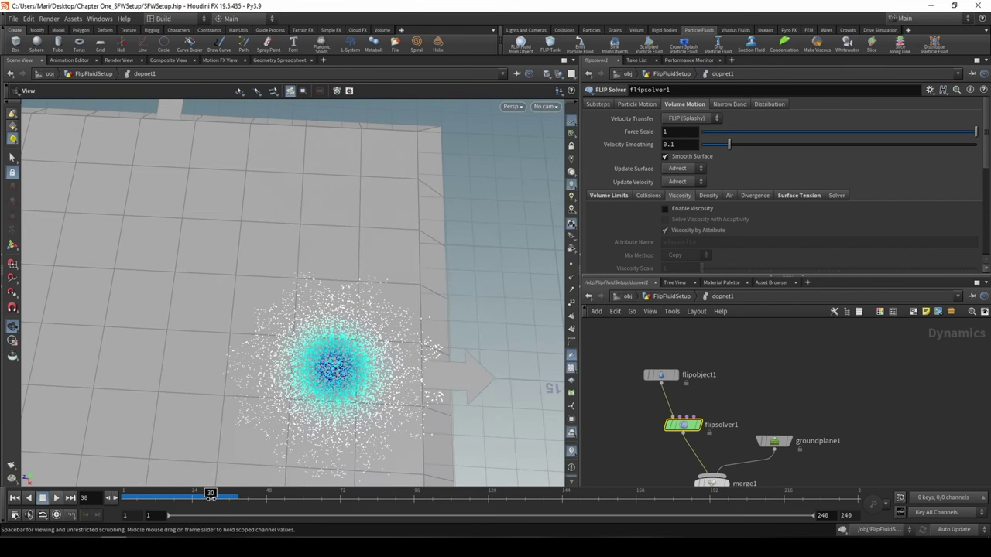
Step: Re-enable viscosity on flipsolver1 and lower flipobject1's Viscosity to 0.00132
click(691, 208)
click(662, 377)
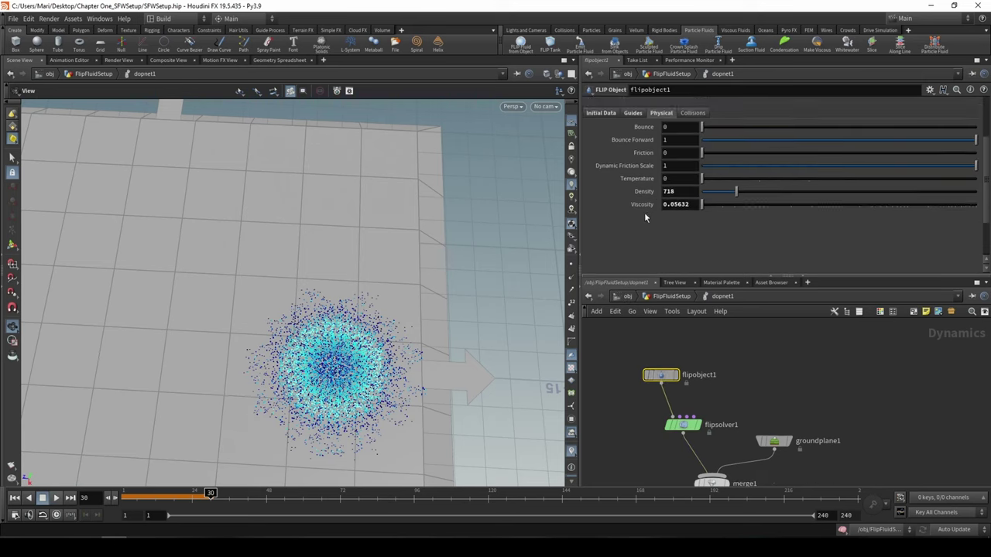
middle_drag(654, 205, 654, 236)
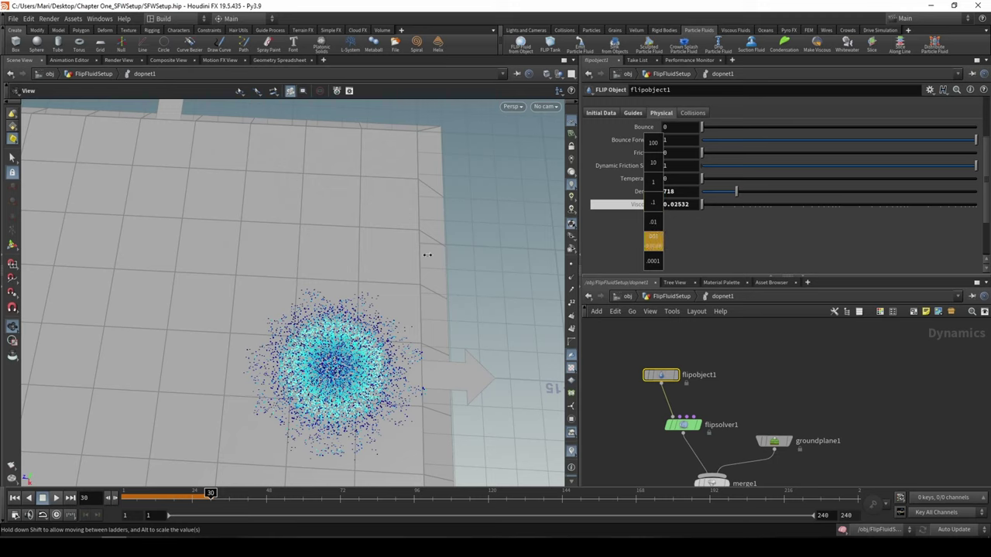
middle_drag(297, 272, 308, 281)
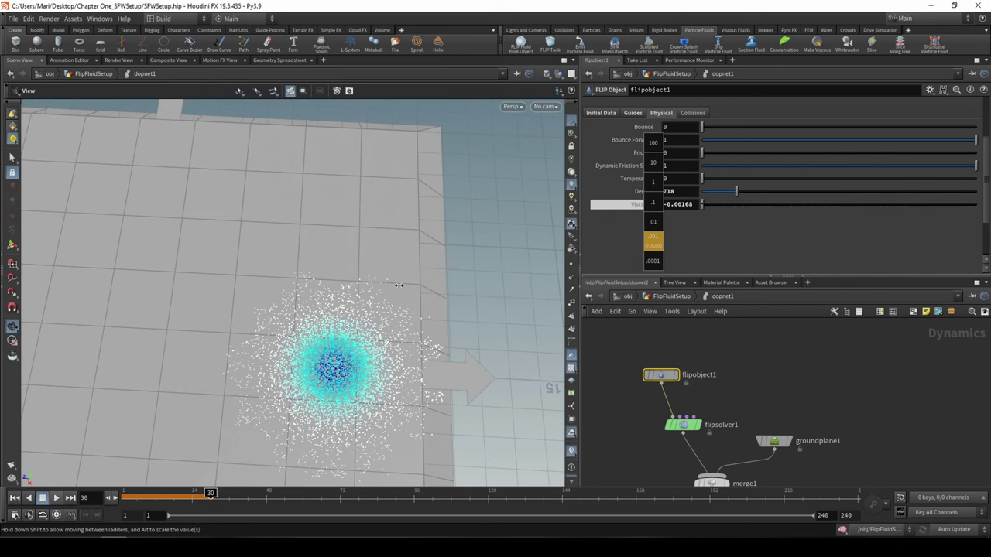
middle_drag(398, 284, 402, 284)
Step: Play the simulation from the first frame to examine how the less viscous fluid spreads, and return to frame 1
click(149, 493)
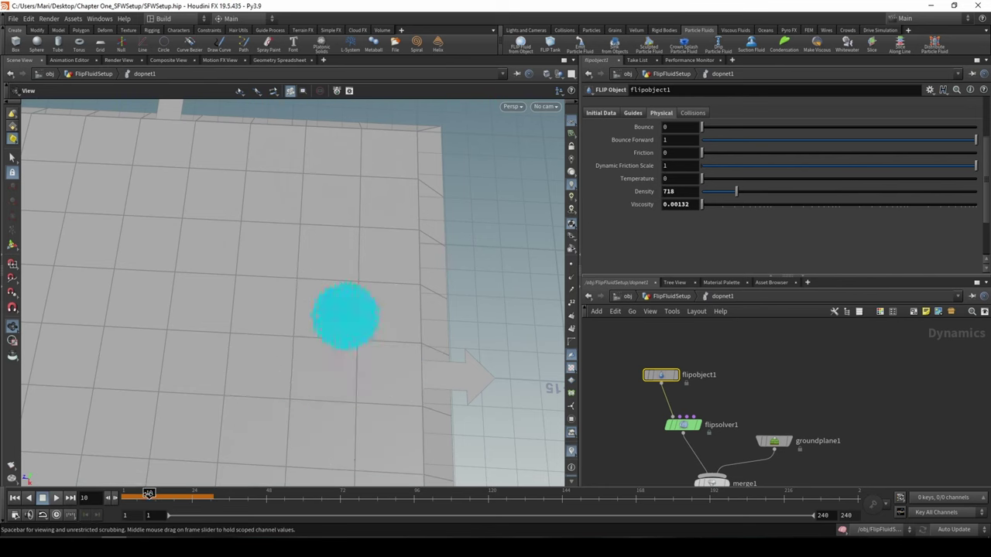
drag(149, 493, 122, 495)
click(56, 498)
middle_drag(404, 417, 392, 378)
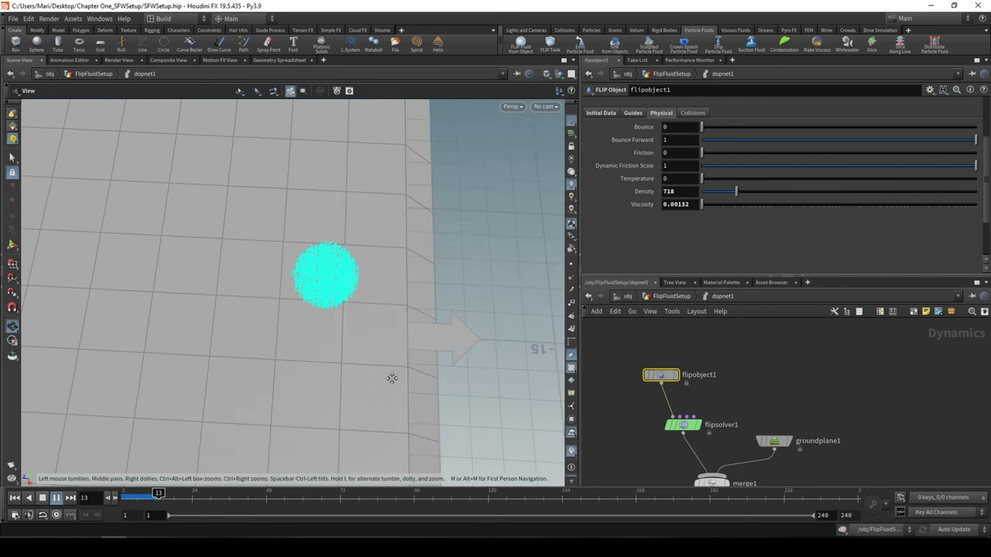
drag(374, 379, 374, 377)
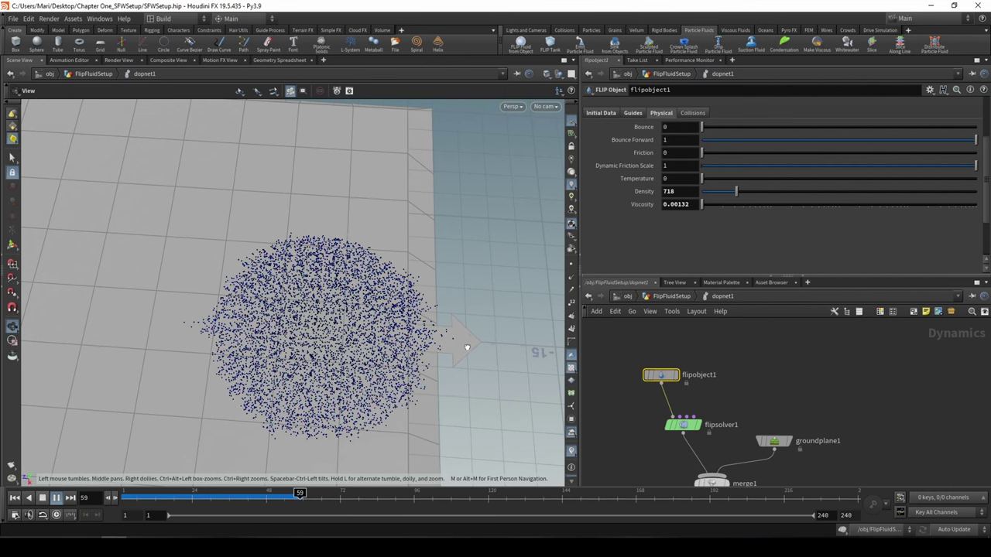
drag(467, 348, 403, 387)
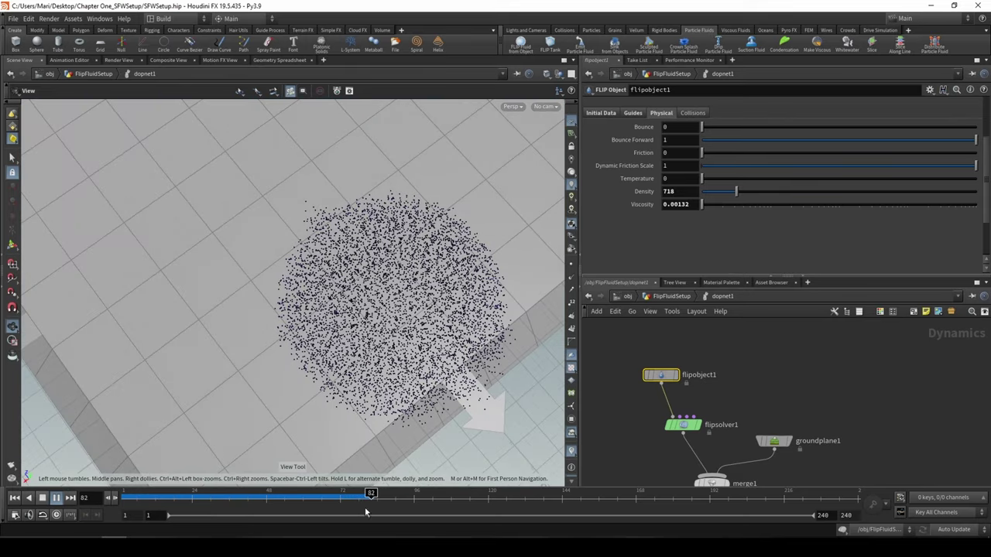
drag(374, 493, 127, 473)
Step: Rearrange the network so merge1 sits further below flipsolver1 and groundplane1
scroll(650, 410, down, 4)
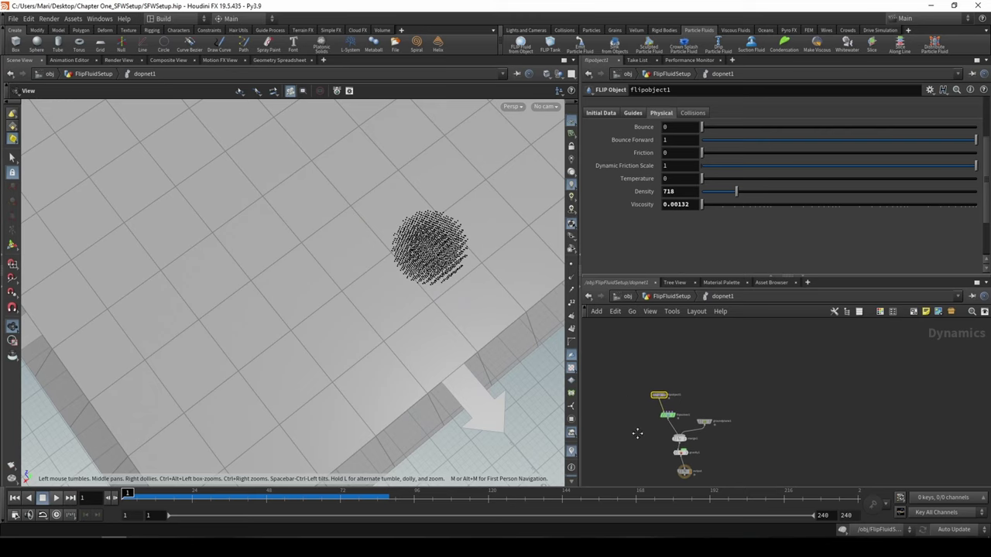
middle_drag(637, 434, 609, 379)
scroll(649, 363, up, 5)
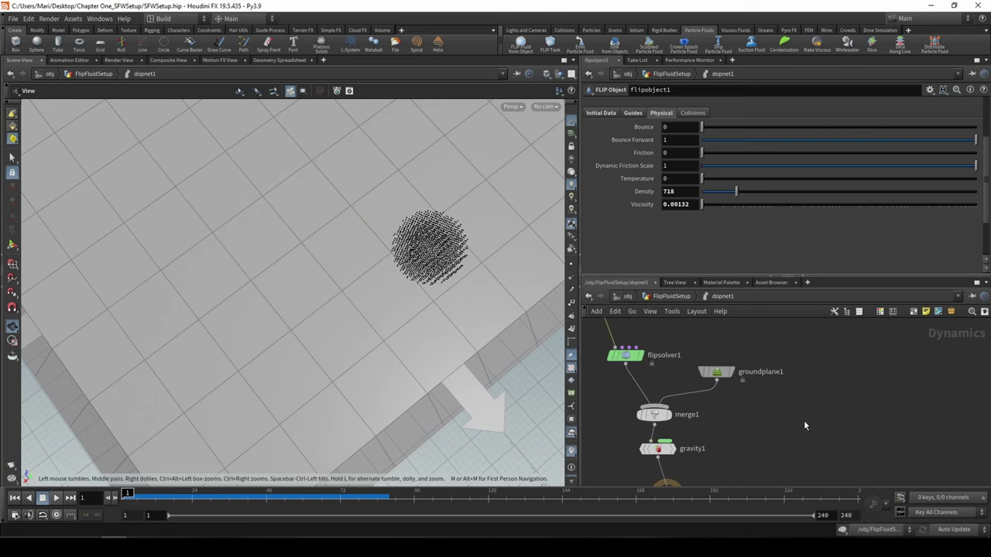
middle_drag(768, 412, 758, 450)
ctrl+drag(707, 414, 716, 363)
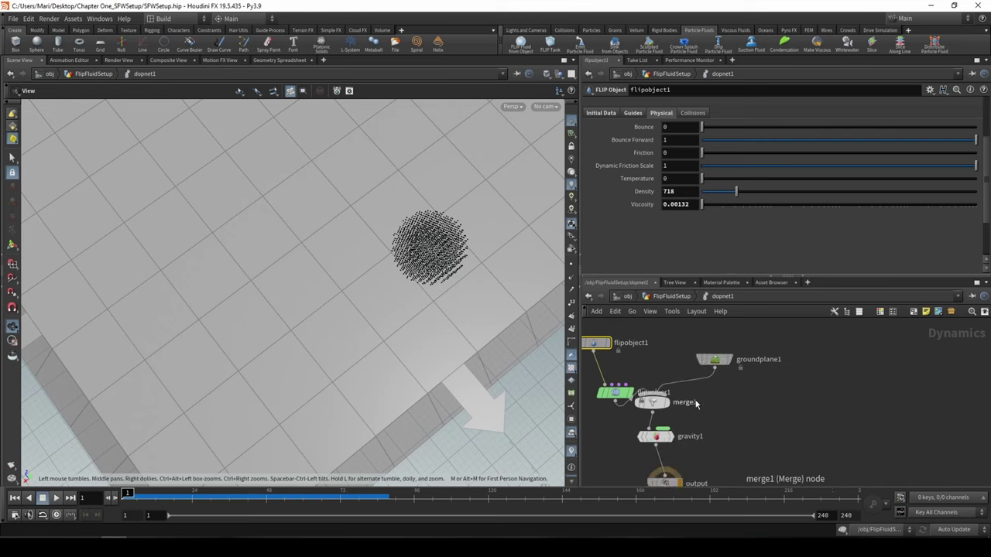
drag(653, 403, 750, 421)
key(Escape)
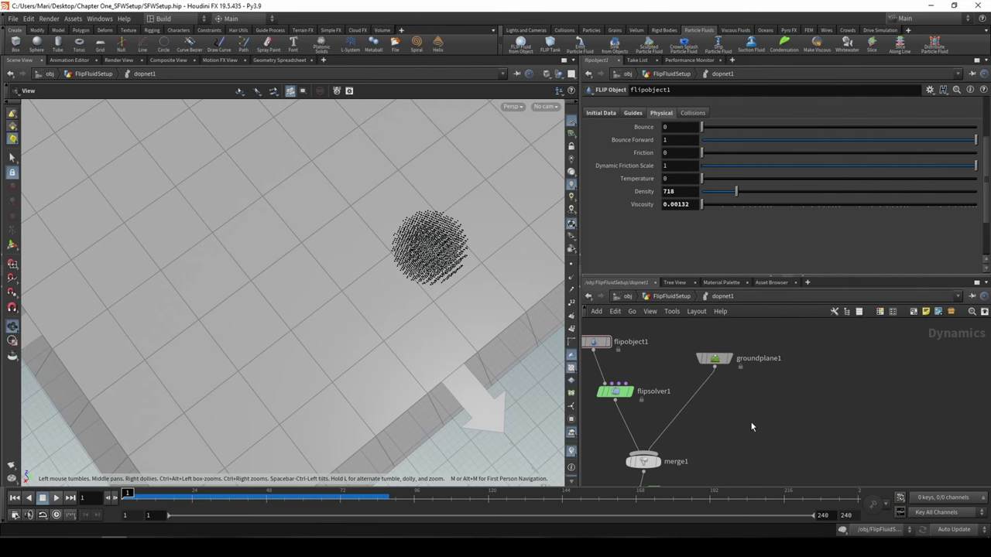
Step: Go up to the FlipFluidSetup network and play the timeline to check the source sphere at that level
click(663, 300)
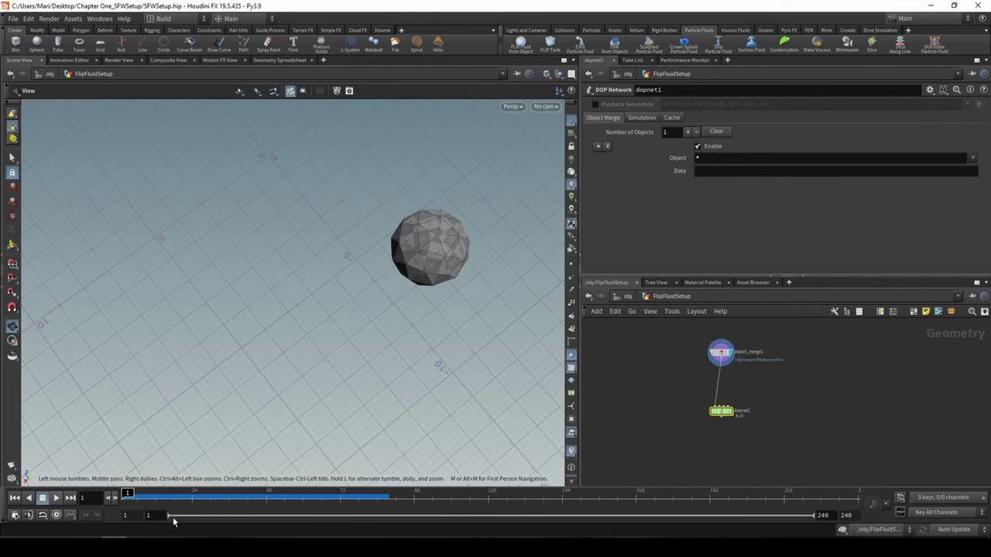
drag(255, 464, 458, 303)
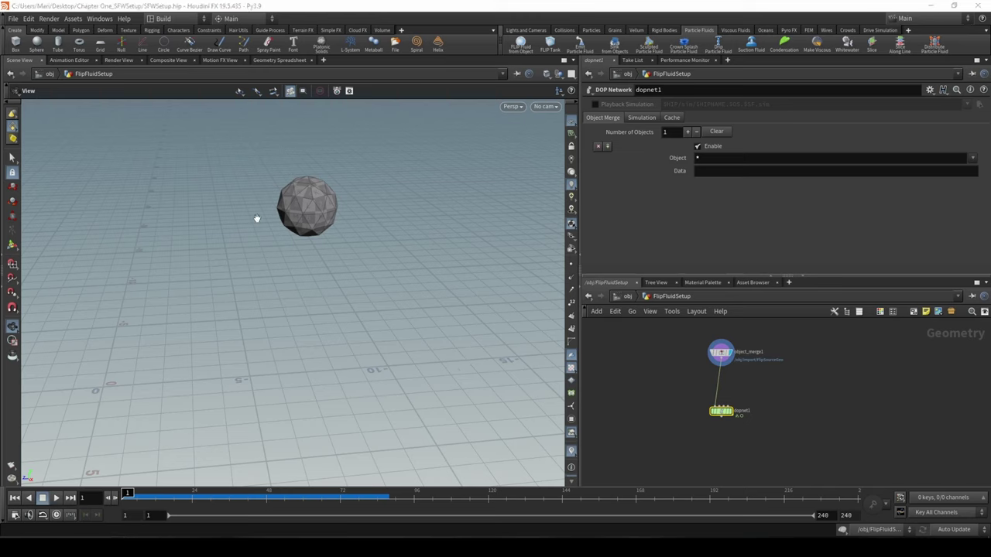
click(56, 498)
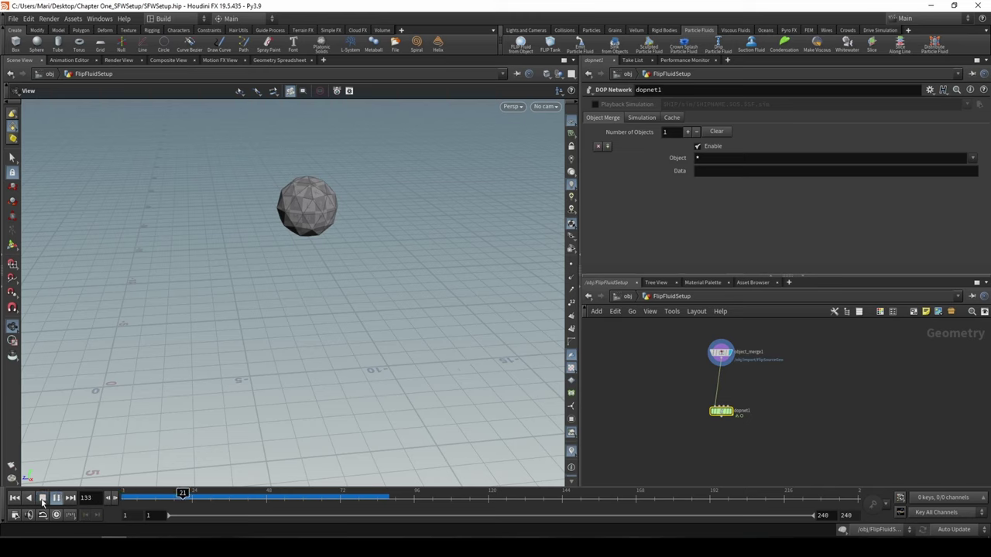
click(43, 498)
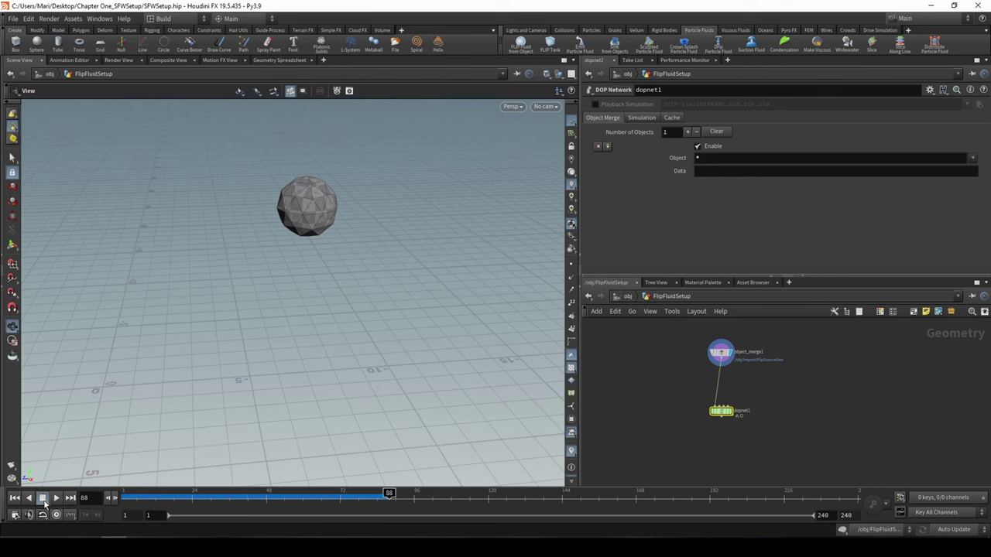
Step: Enter dopnet1 and play its particle simulation from the first frame
double_click(720, 411)
middle_drag(720, 411, 720, 301)
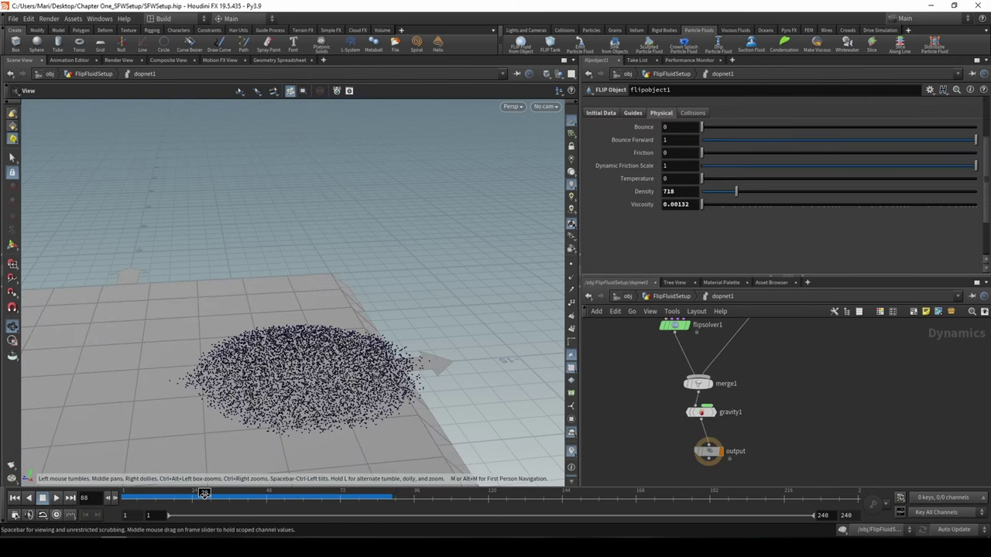
click(126, 495)
click(56, 498)
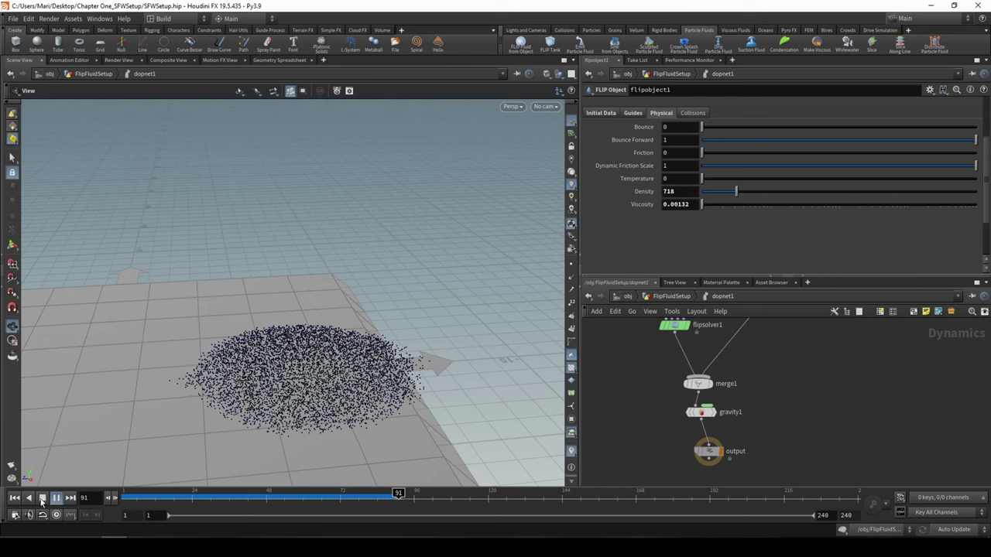
Step: Replay the simulation from the first frame with real-time playback enabled, stopping at frame 88
click(124, 496)
click(57, 499)
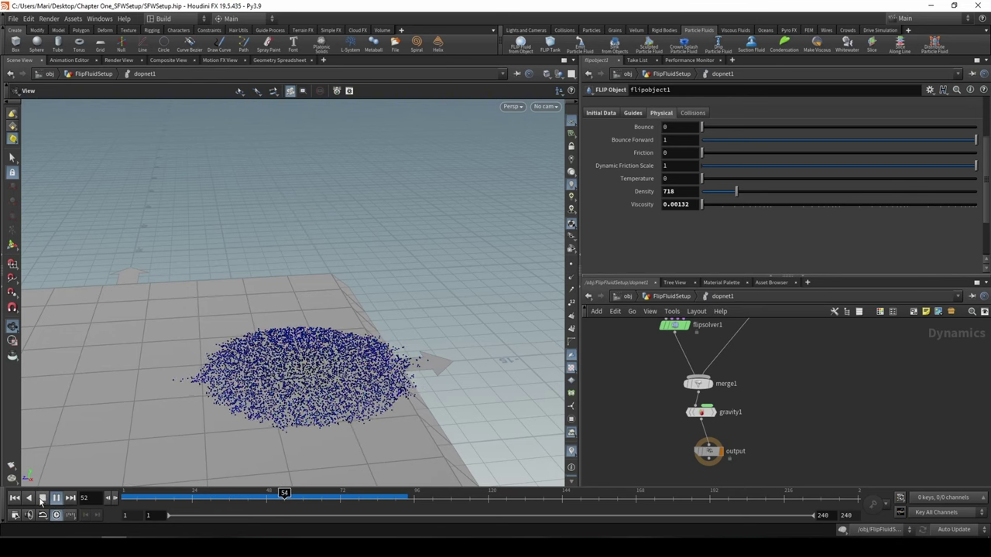
click(42, 500)
drag(314, 325, 374, 307)
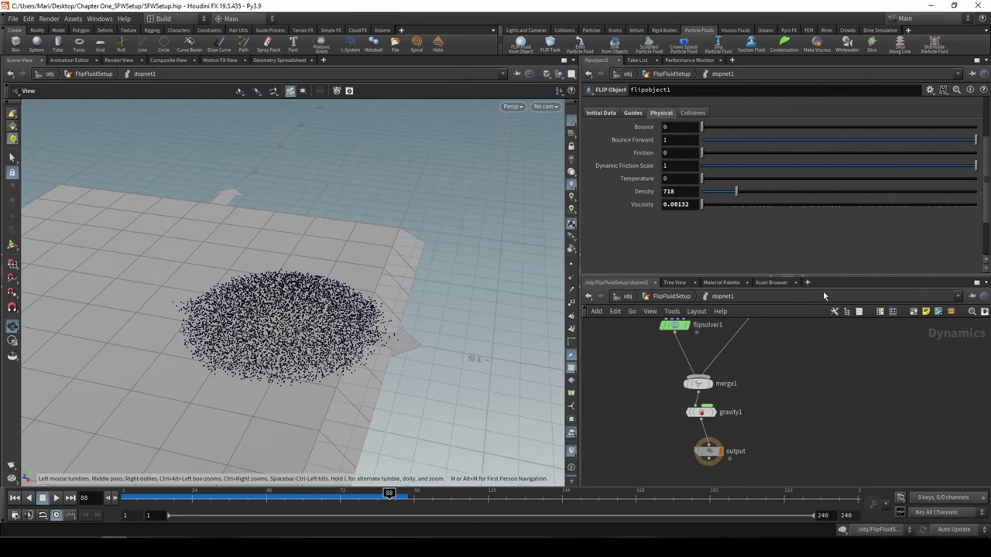
Step: Review the source sphere and nodes in the FlipFluidSetup network and return inside dopnet1
click(667, 297)
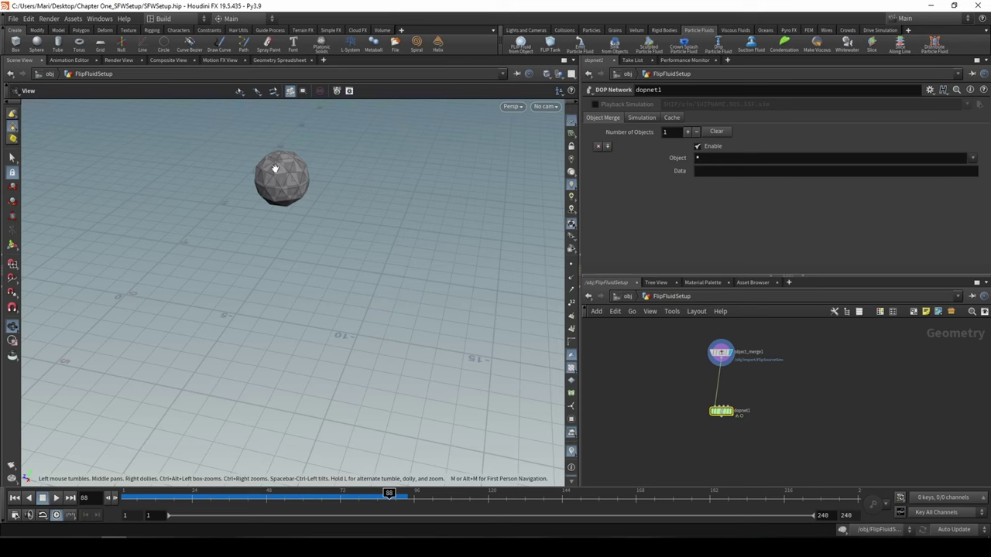
scroll(668, 407, up, 4)
middle_drag(687, 389, 643, 372)
double_click(695, 430)
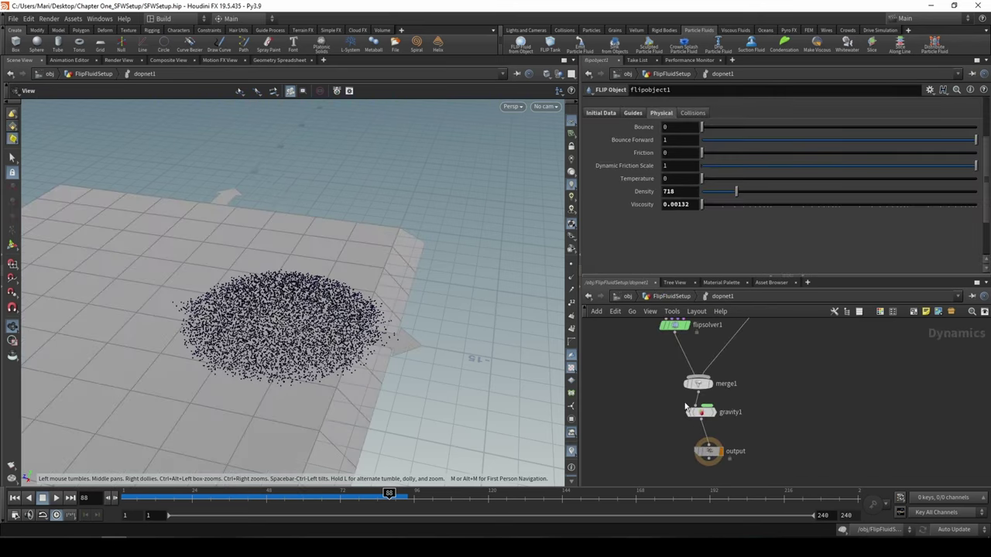
Step: Clear the SOP Path expression in flipobject1's initial data
double_click(659, 365)
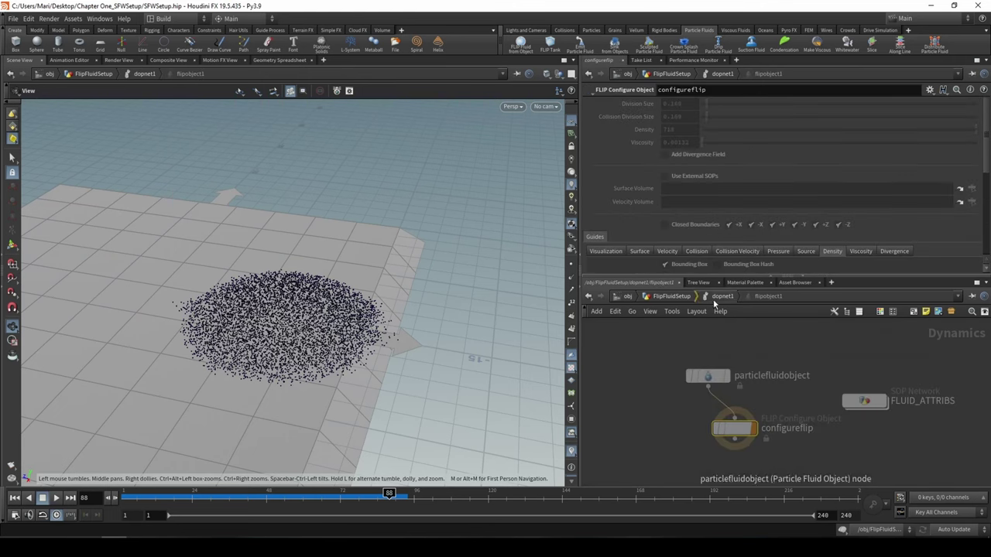
key(u)
scroll(627, 192, down, 3)
scroll(627, 192, up, 2)
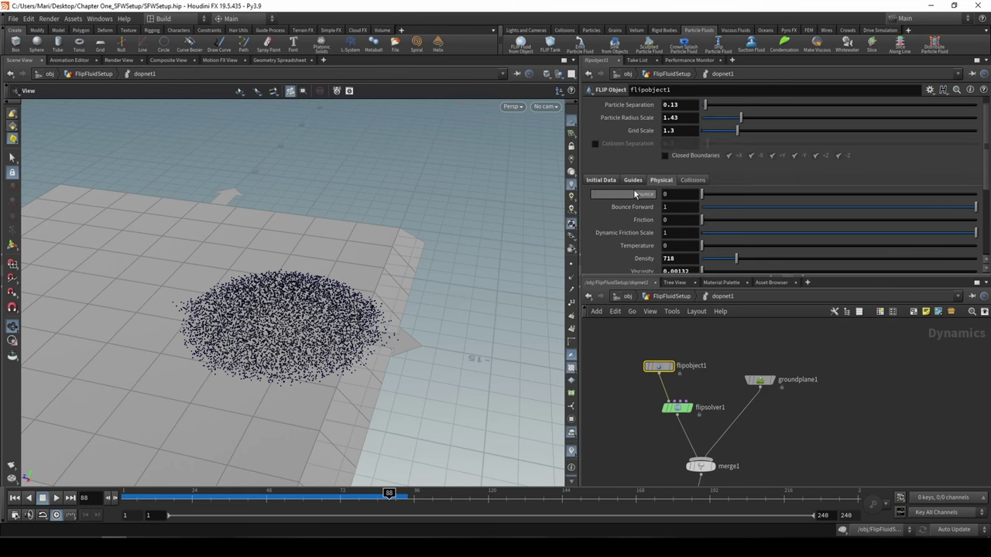
click(601, 180)
click(762, 222)
key(ctrl+a)
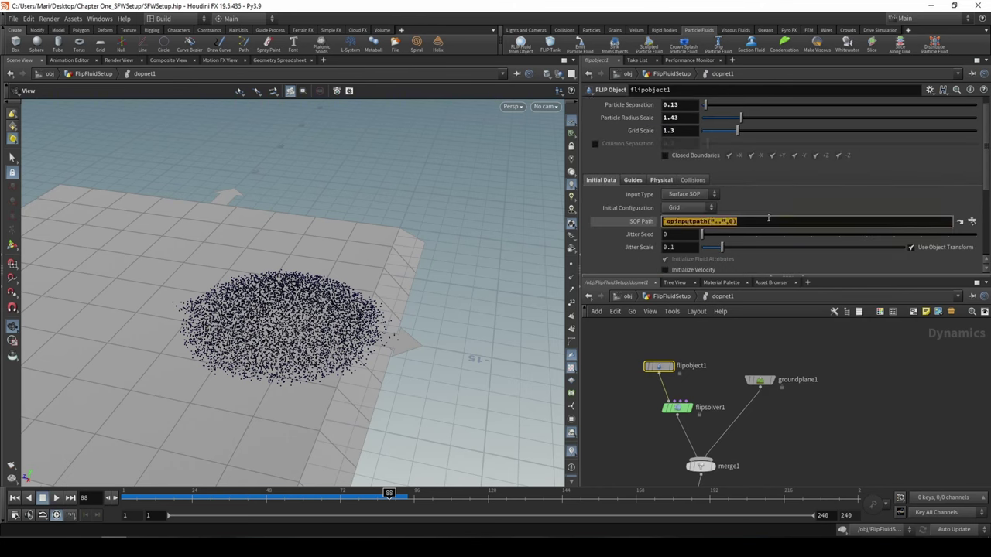
key(BackSpace)
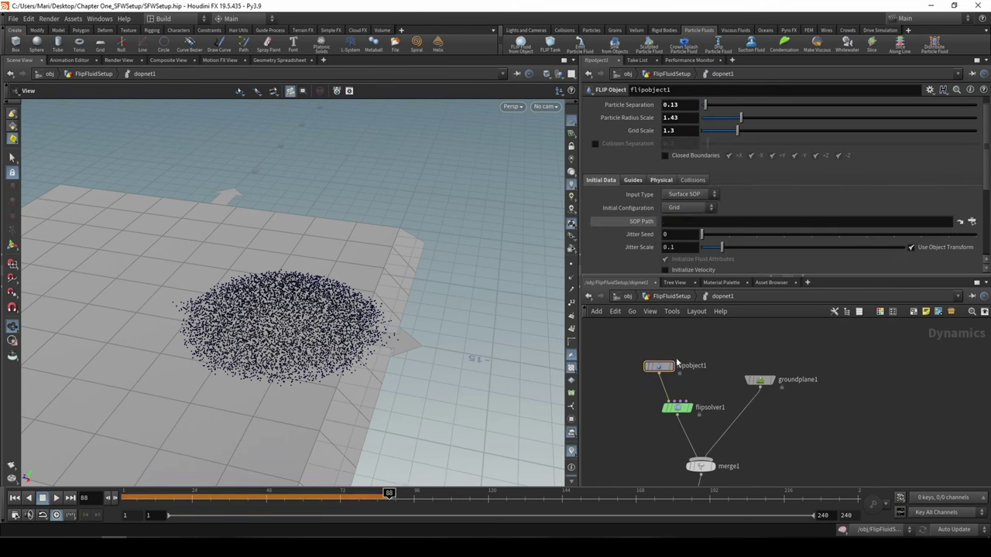
Step: Move the flipobject1 node away from flipsolver1 to make room and return the timeline to frame 1
drag(660, 366, 609, 355)
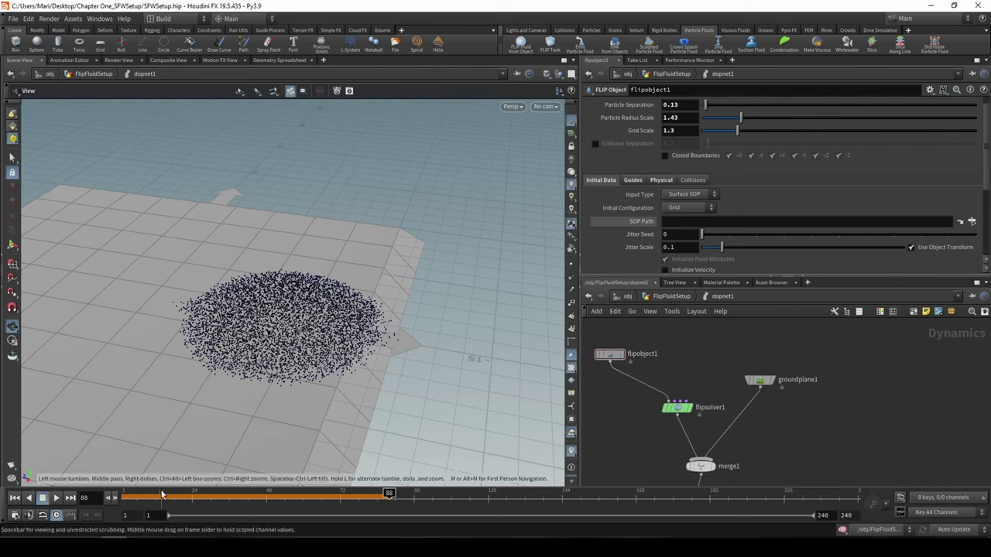
drag(161, 495, 77, 492)
middle_drag(603, 388, 595, 428)
scroll(648, 372, up, 1)
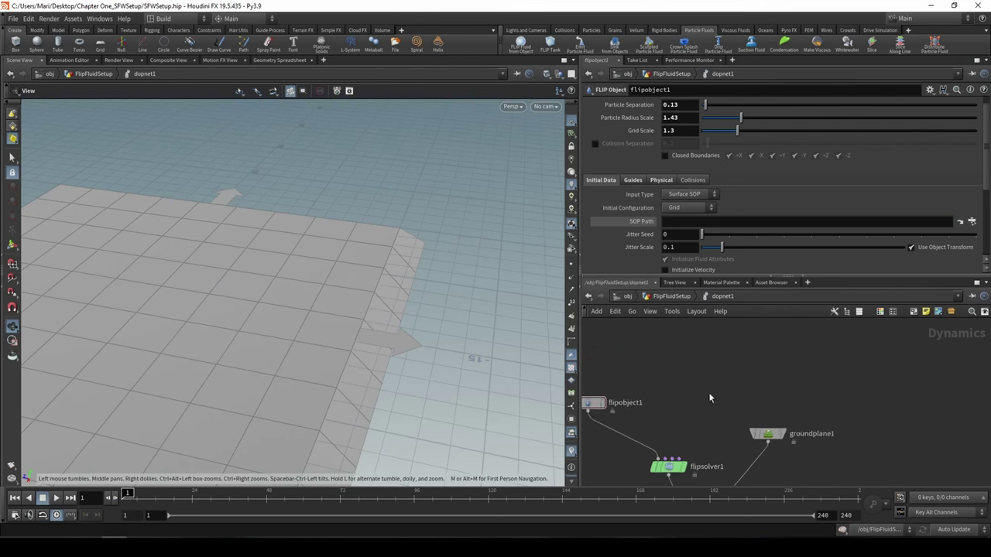
Step: Add a Volume Source node above flipsolver1 in the dopnet1 network
key(Tab)
text(vol)
key(Return)
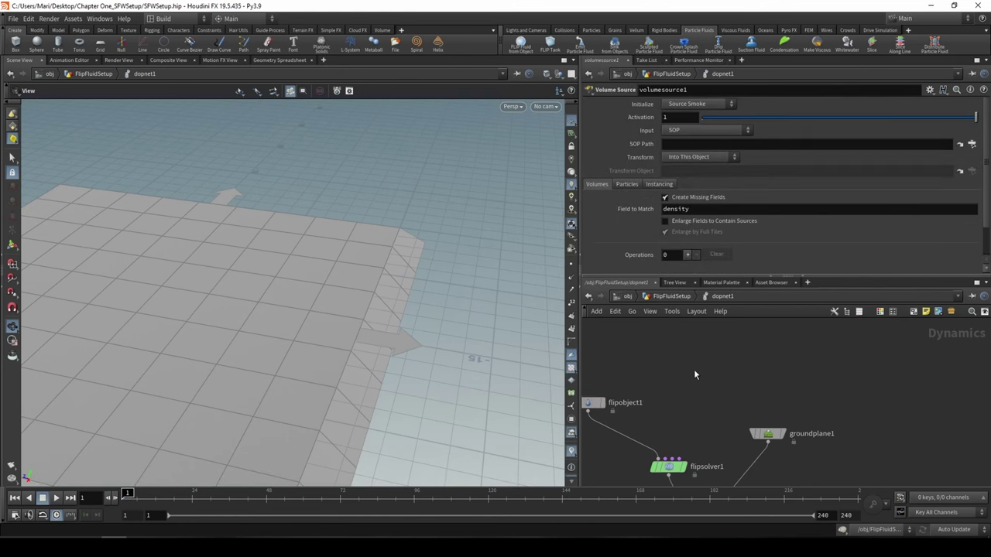
key(Tab)
text(vol)
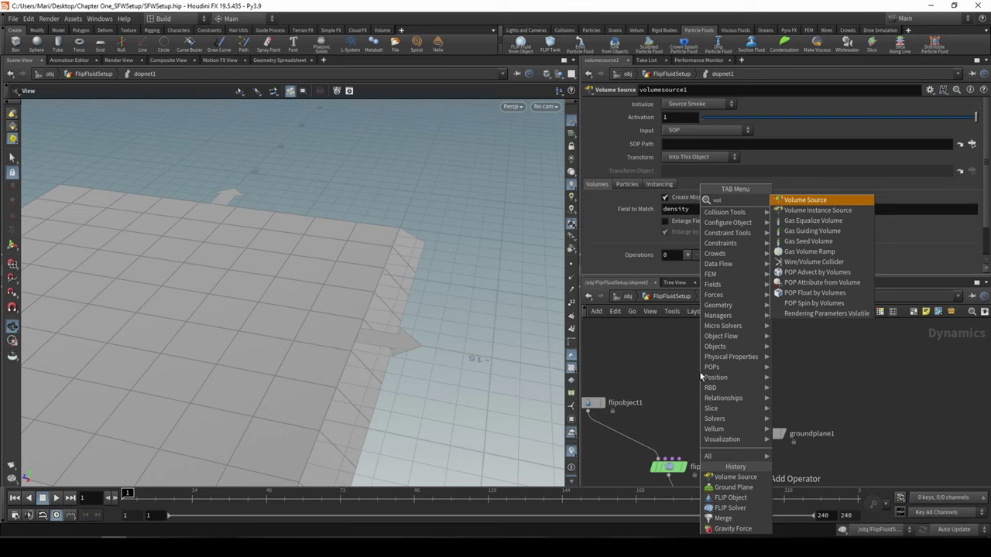
key(Return)
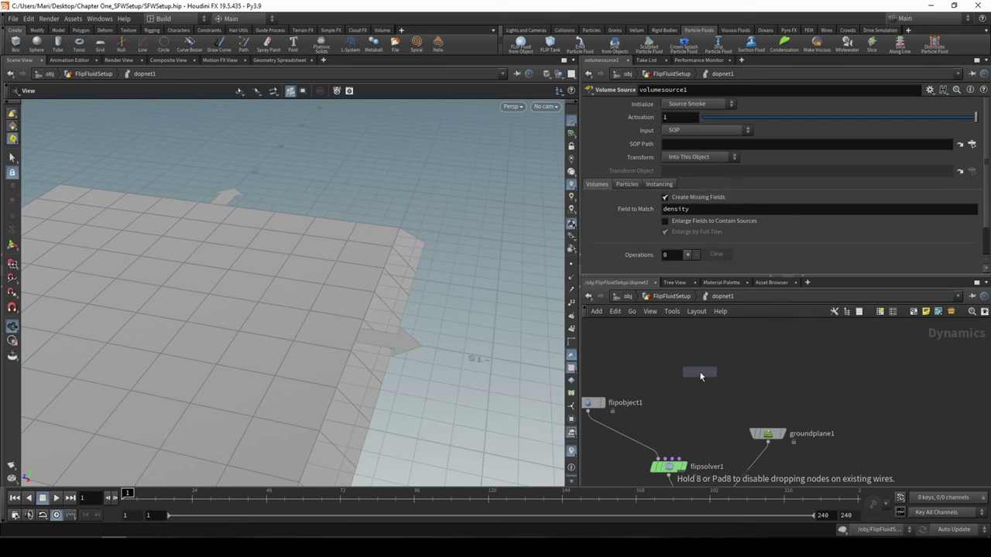
double_click(699, 373)
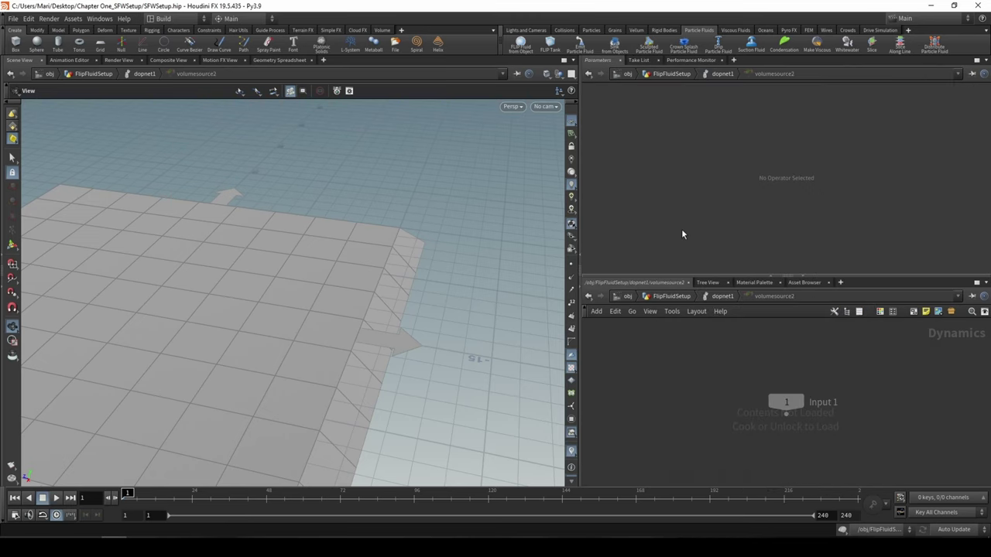
click(588, 296)
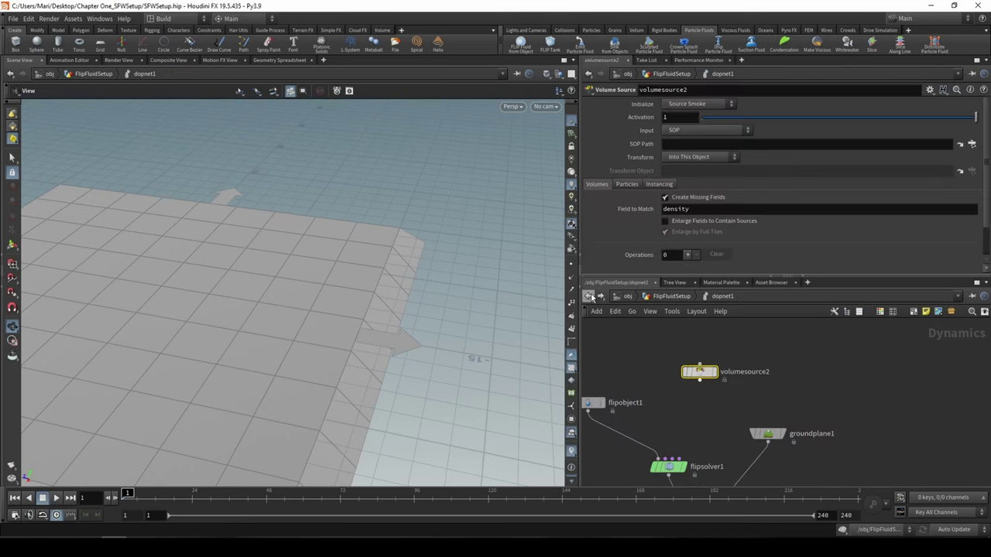
Step: Set the Volume Source's SOP Path to `opinputpath("..",0) and connect its output to the last input of flipsolver1
click(687, 145)
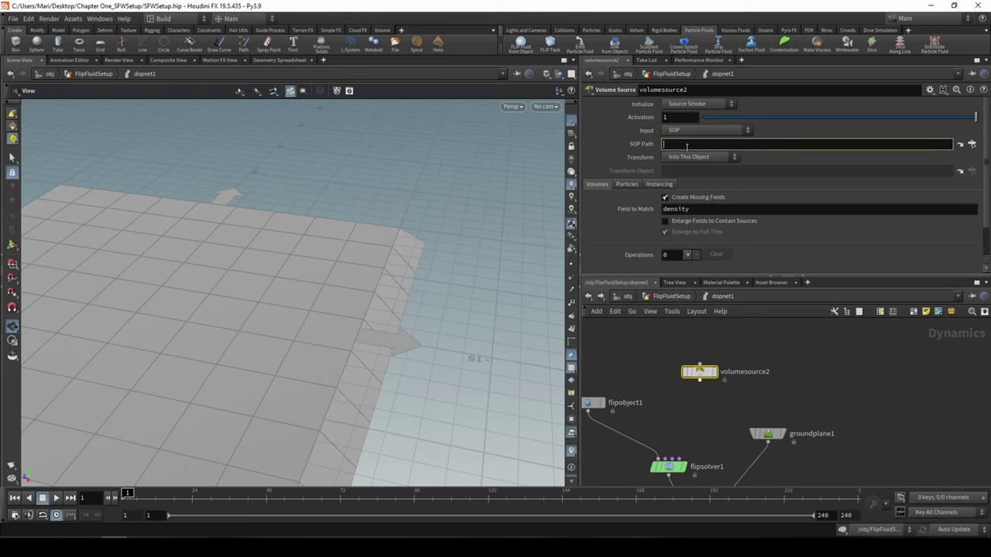
text(`opinputpath("..",0))
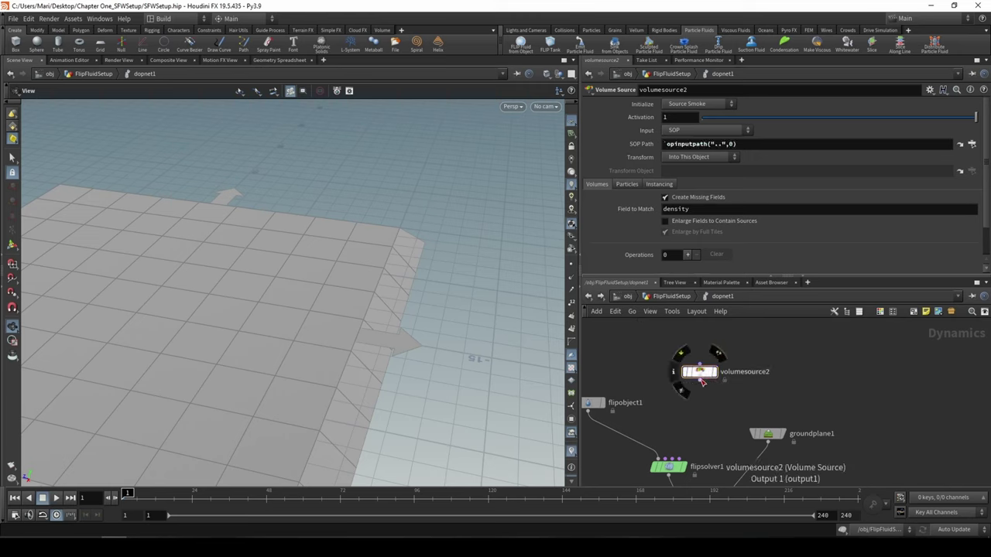
drag(705, 380, 691, 466)
drag(705, 366, 708, 394)
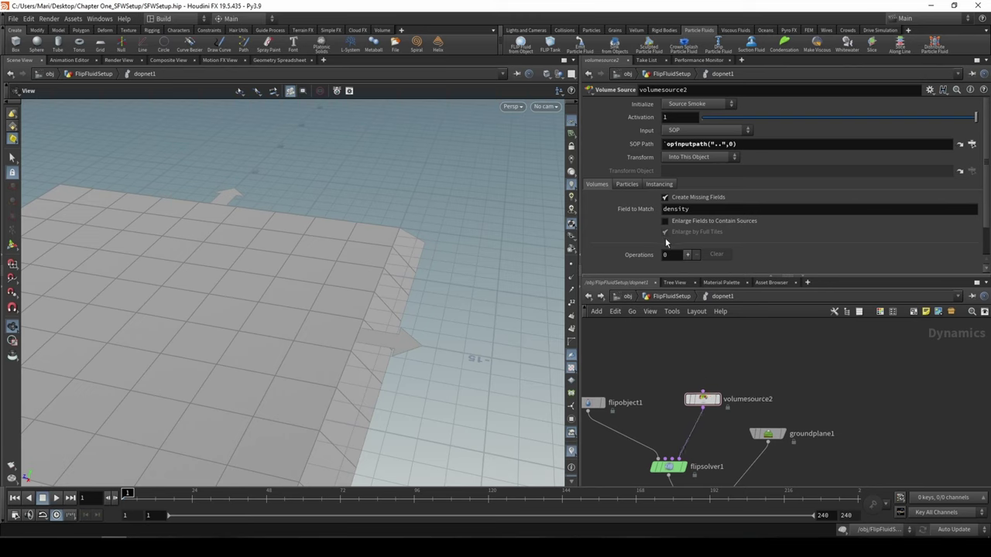
Step: Enable Source Particles on the Volume Source node
click(626, 185)
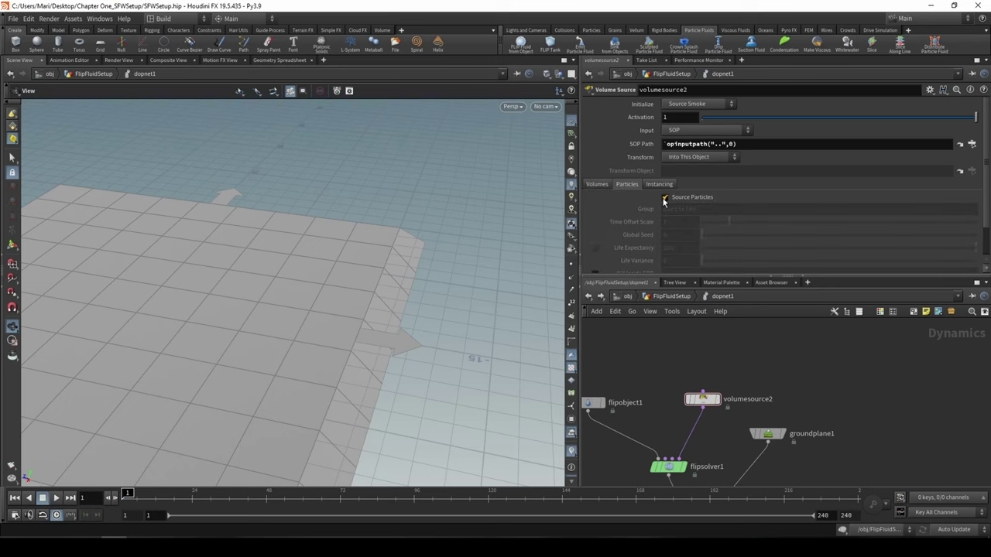
click(664, 198)
click(595, 185)
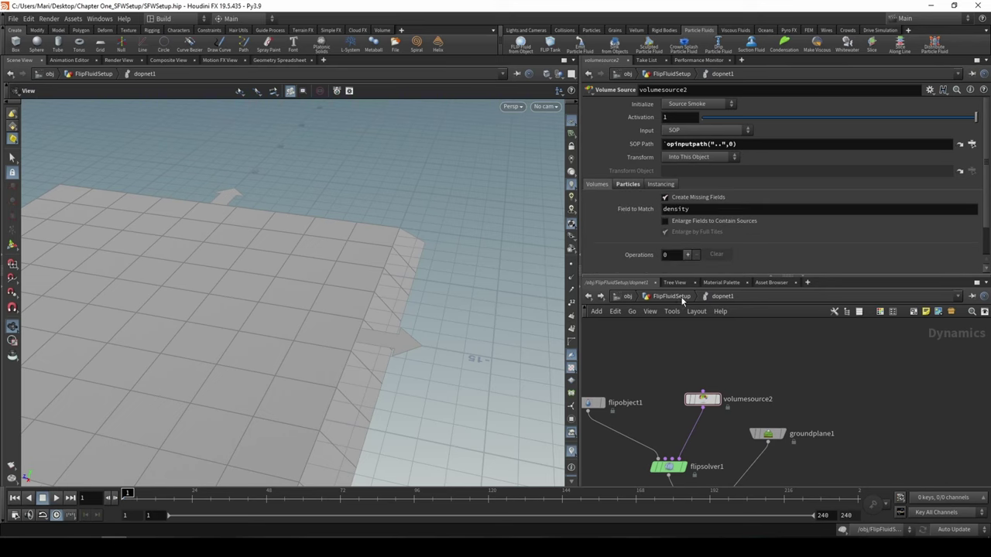
Step: Go up to the FlipFluidSetup geometry network containing object_merge1 and dopnet1
click(661, 296)
middle_drag(712, 337, 690, 439)
scroll(690, 439, down, 1)
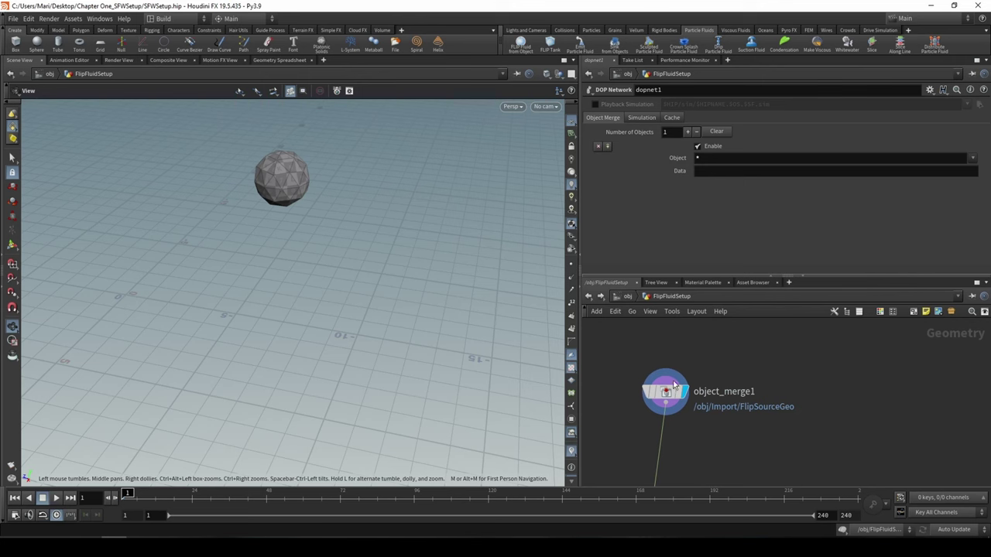
key(Tab)
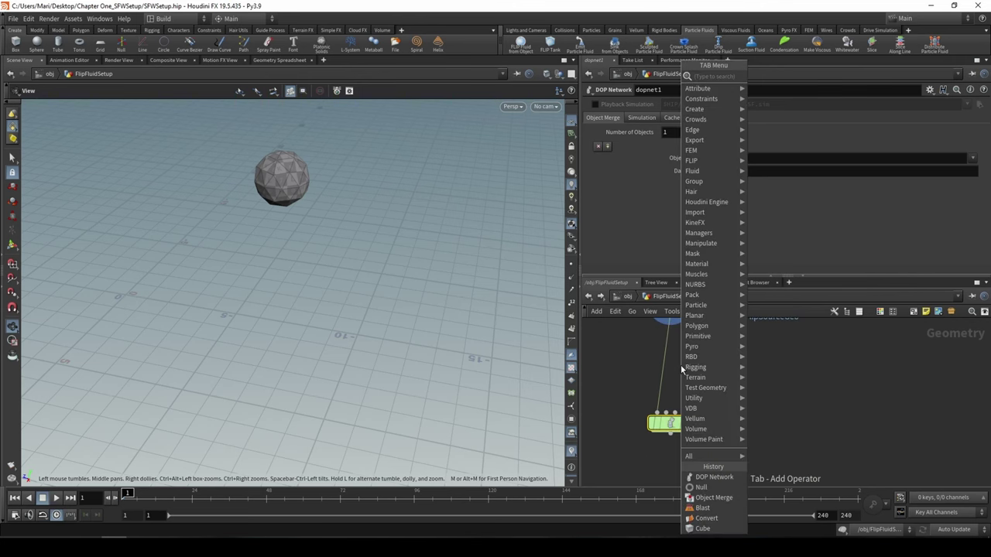
text(g)
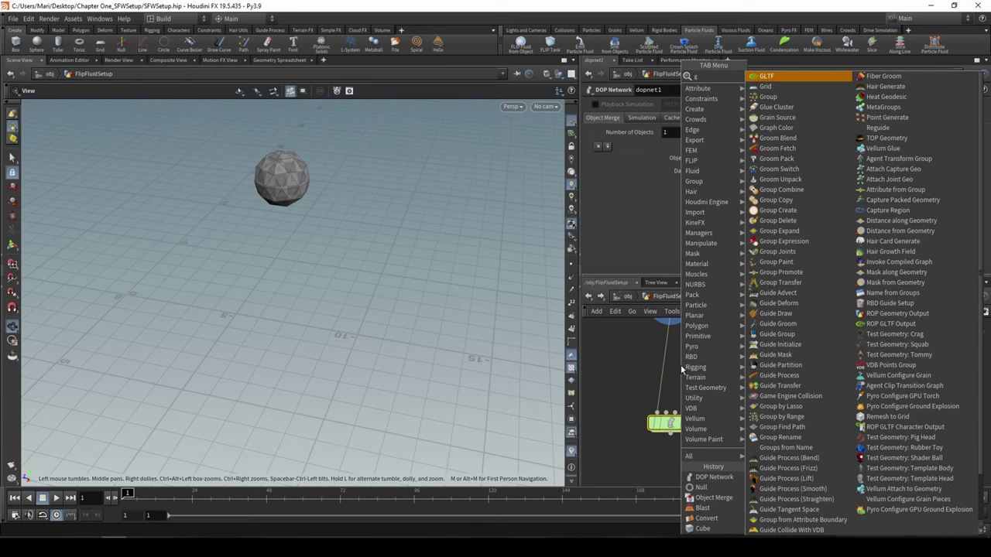
key(Escape)
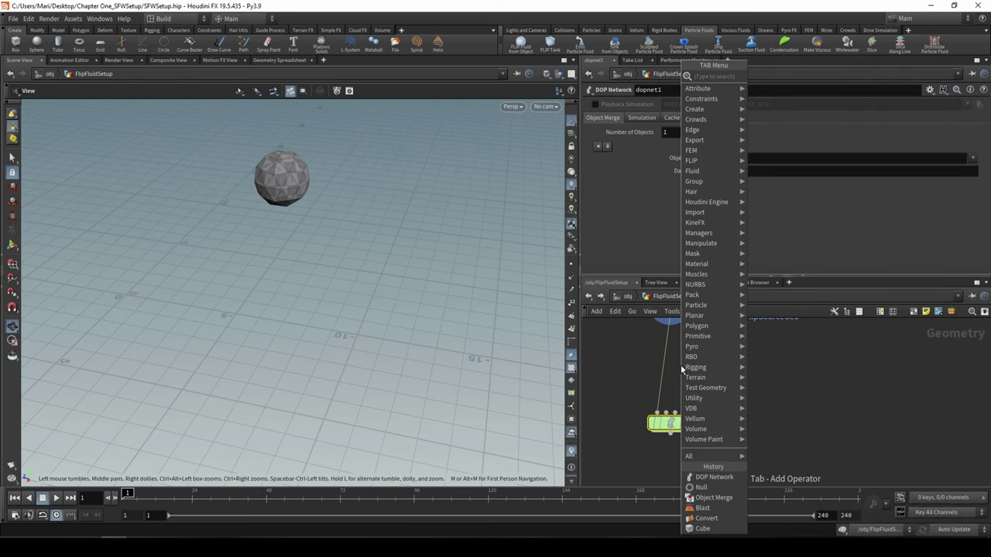
key(Escape)
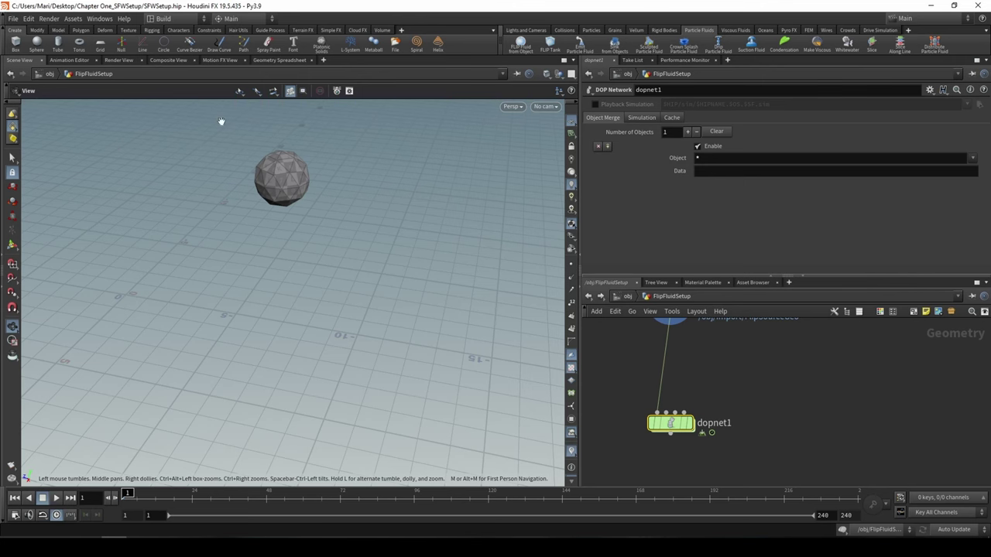
click(657, 346)
key(Tab)
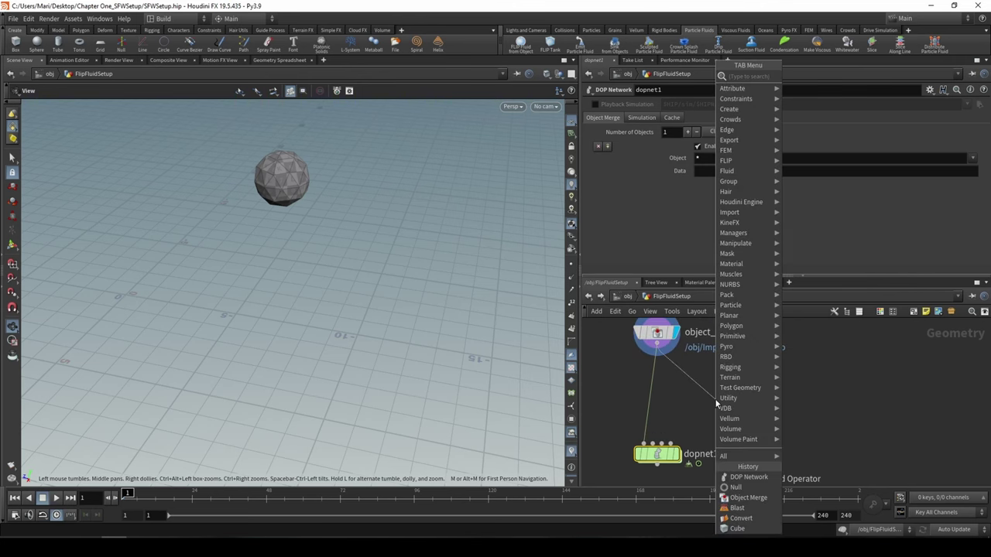
text(parti)
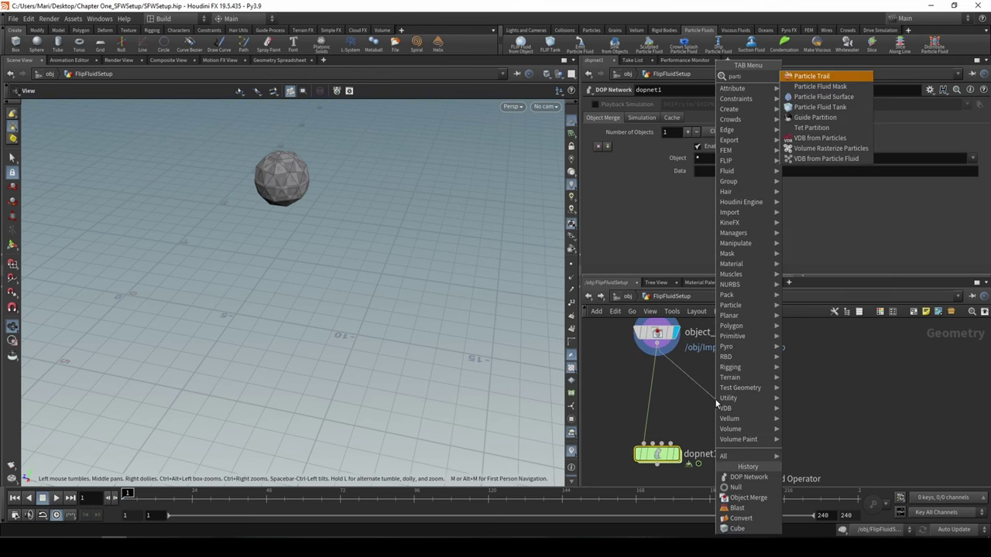
key(Escape)
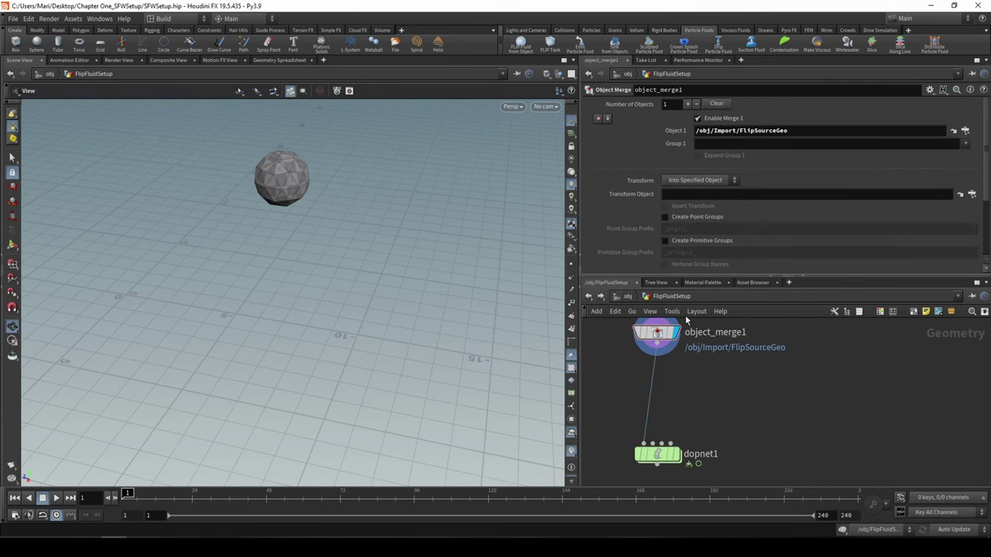
Step: Insert a Points from Volume node between object_merge1 and dopnet1 and align object_merge1 above it
middle_drag(429, 235, 446, 266)
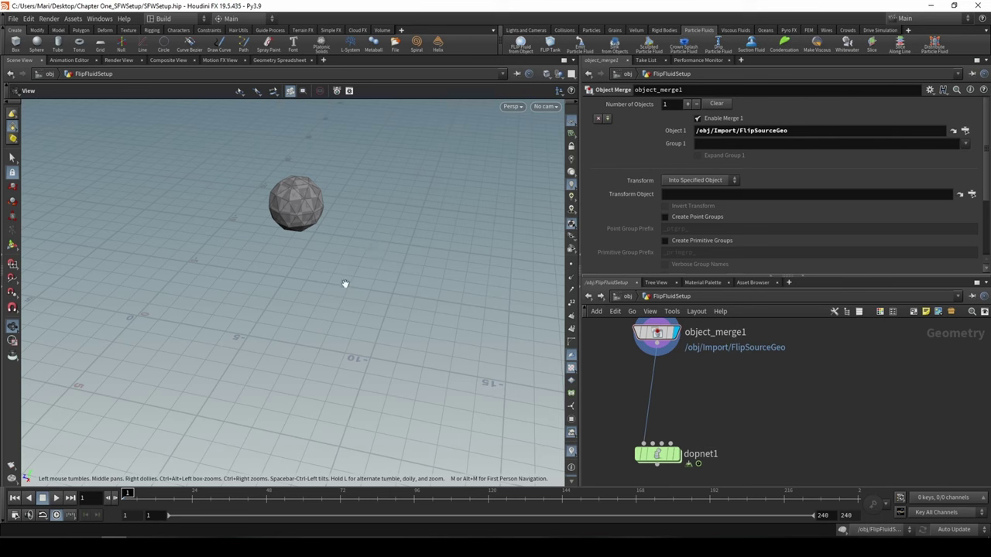
drag(345, 283, 347, 250)
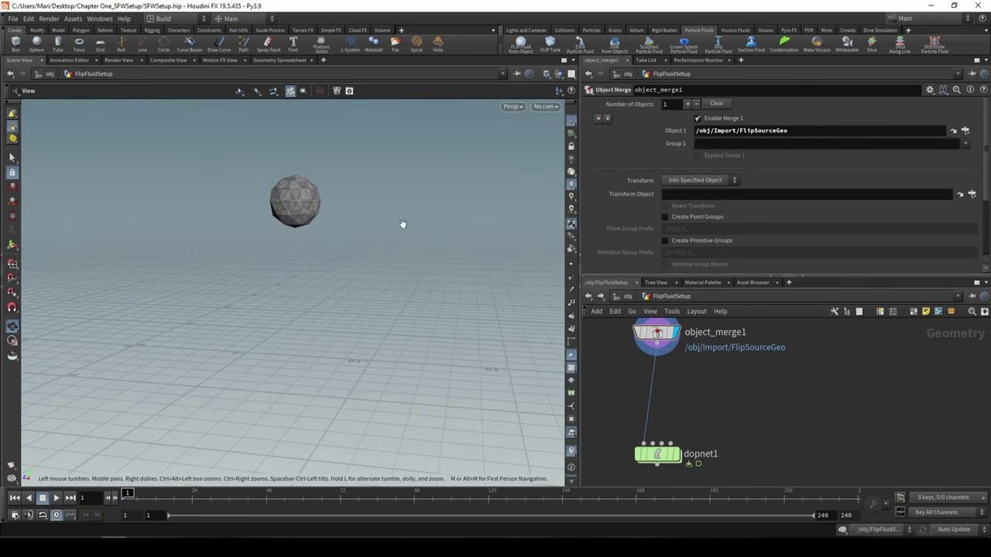
drag(656, 354, 740, 418)
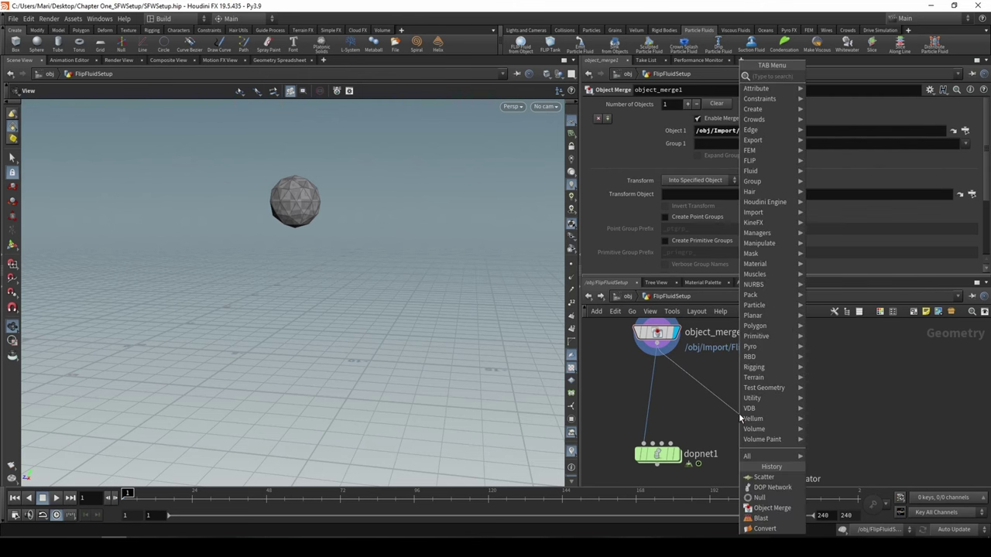
text(points)
key(Return)
drag(739, 416, 644, 442)
drag(693, 391, 656, 394)
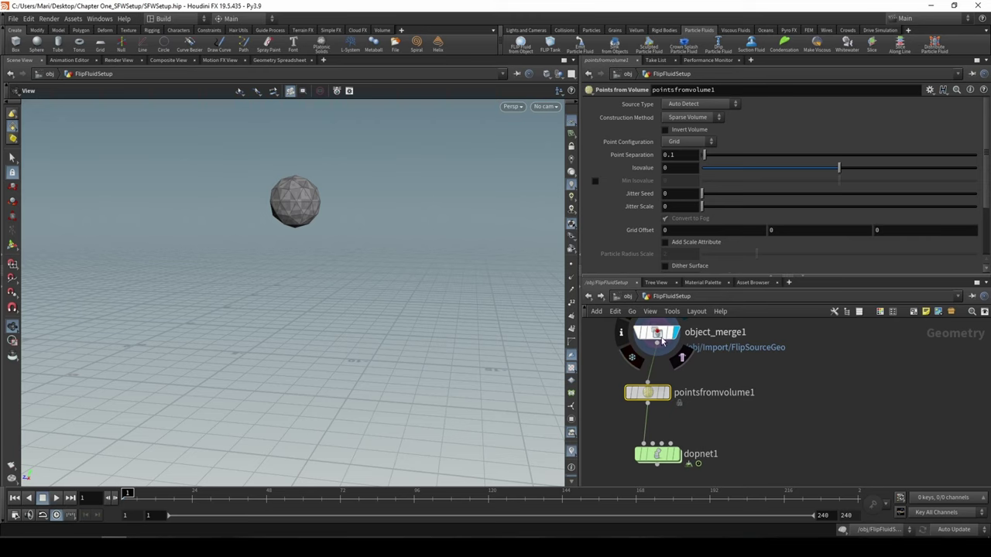
drag(660, 339, 648, 334)
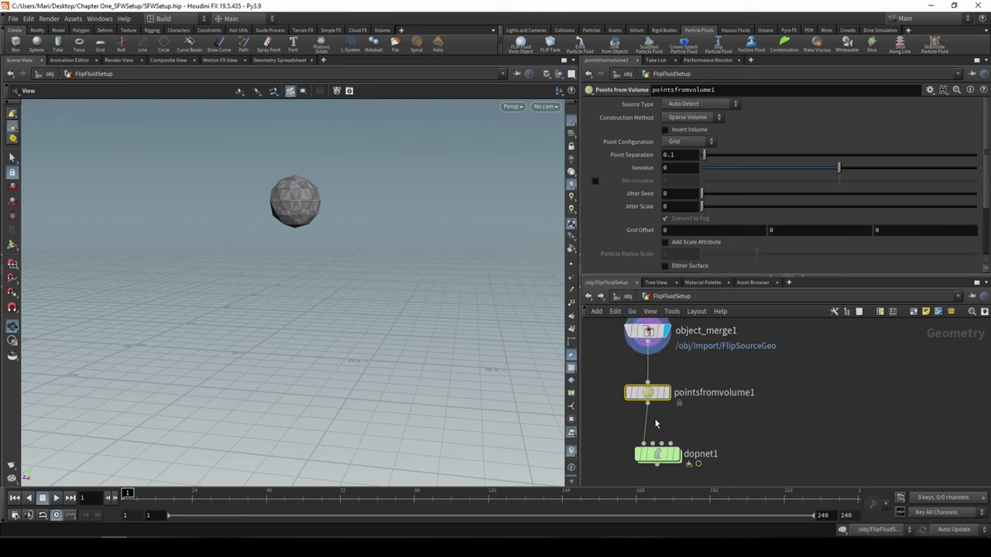
Step: Display the pointsfromvolume1 output and inspect the points filling the source sphere up close
mouse_move(670, 395)
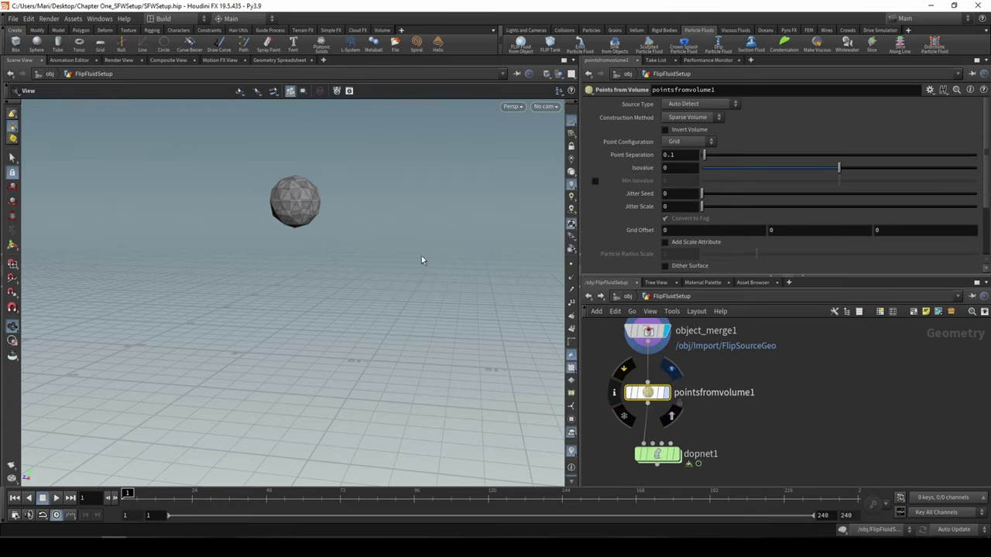
right_drag(421, 260, 398, 246)
middle_drag(321, 224, 371, 288)
right_drag(371, 288, 345, 268)
middle_drag(322, 249, 377, 305)
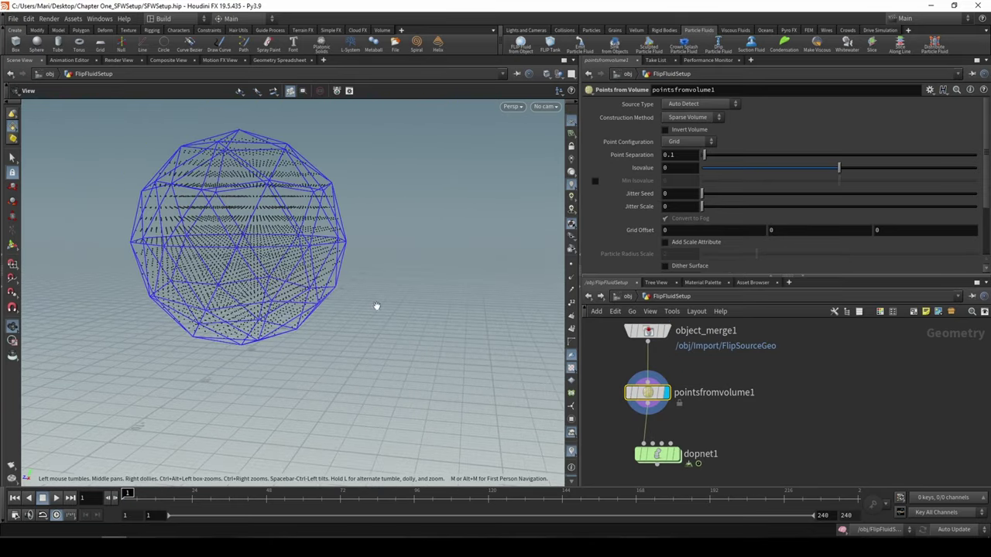
drag(376, 306, 170, 261)
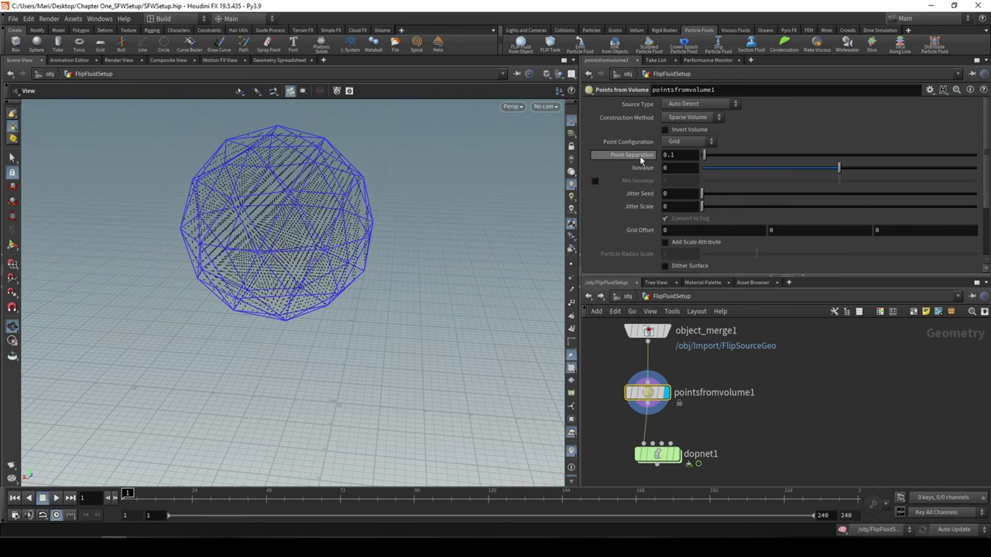
Step: Copy the Particle Separation parameter from flipobject1 inside dopnet1
click(656, 456)
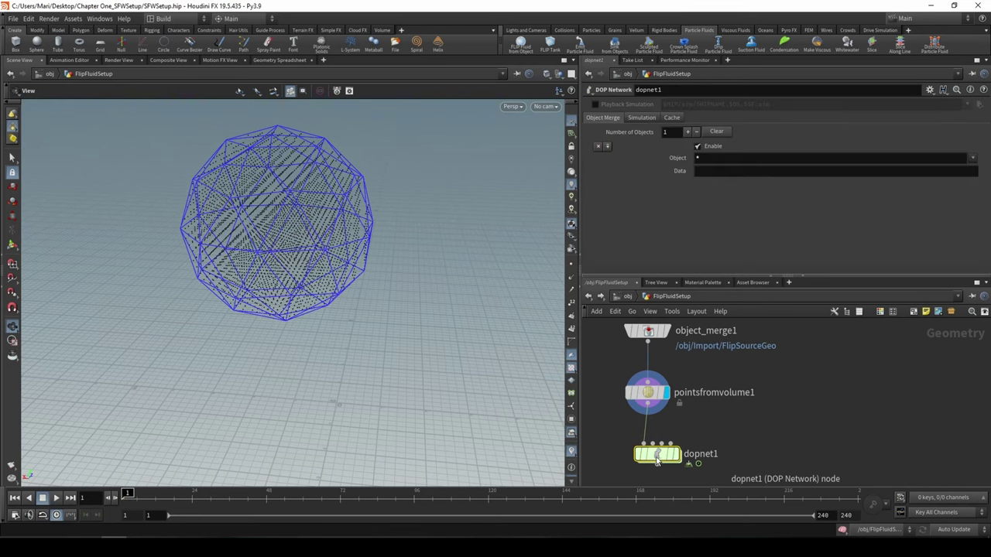
double_click(656, 456)
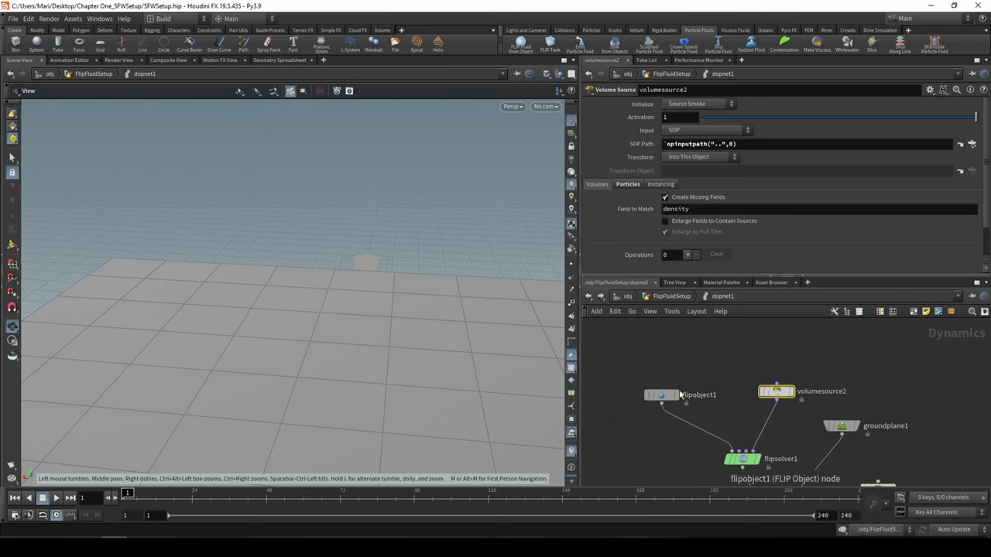
click(680, 396)
click(740, 455)
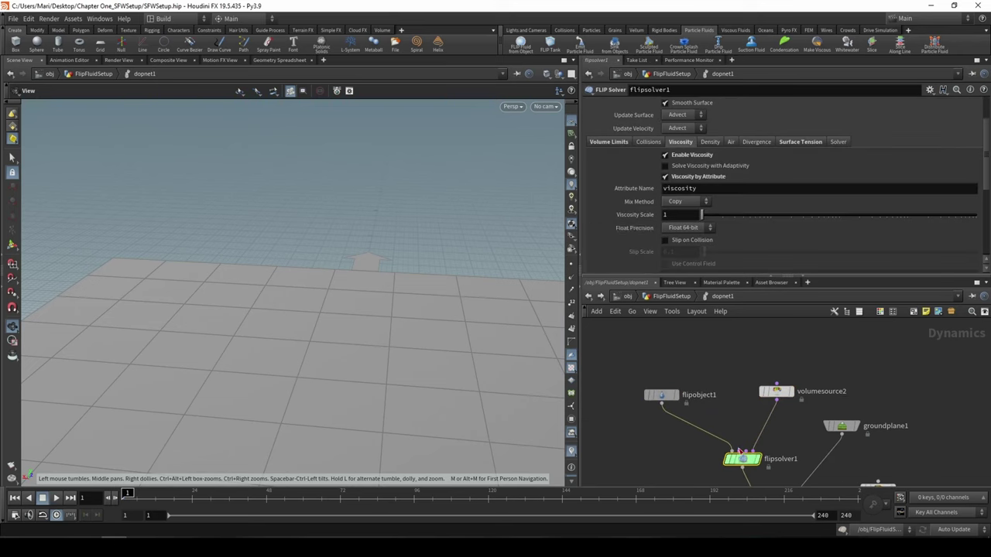
scroll(588, 164, up, 3)
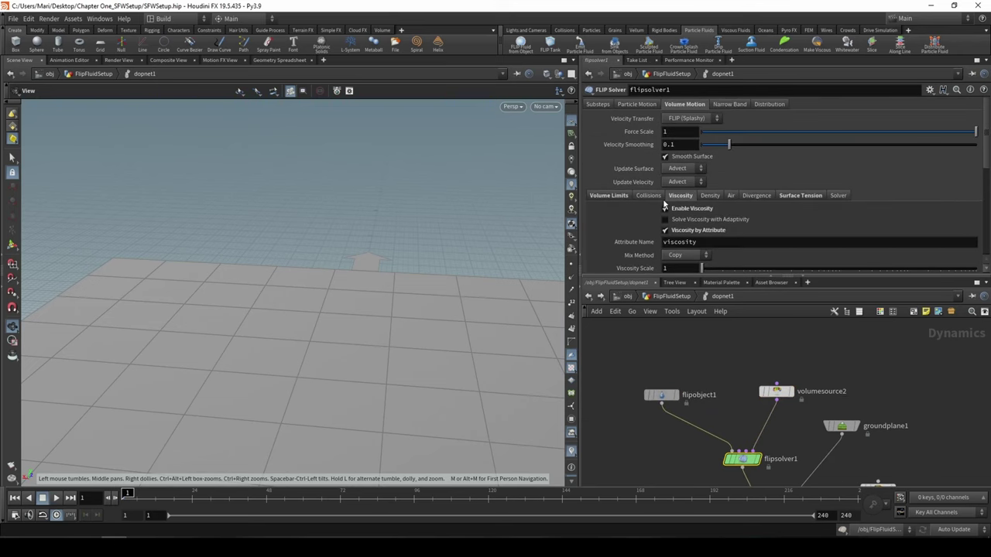
click(600, 104)
click(661, 396)
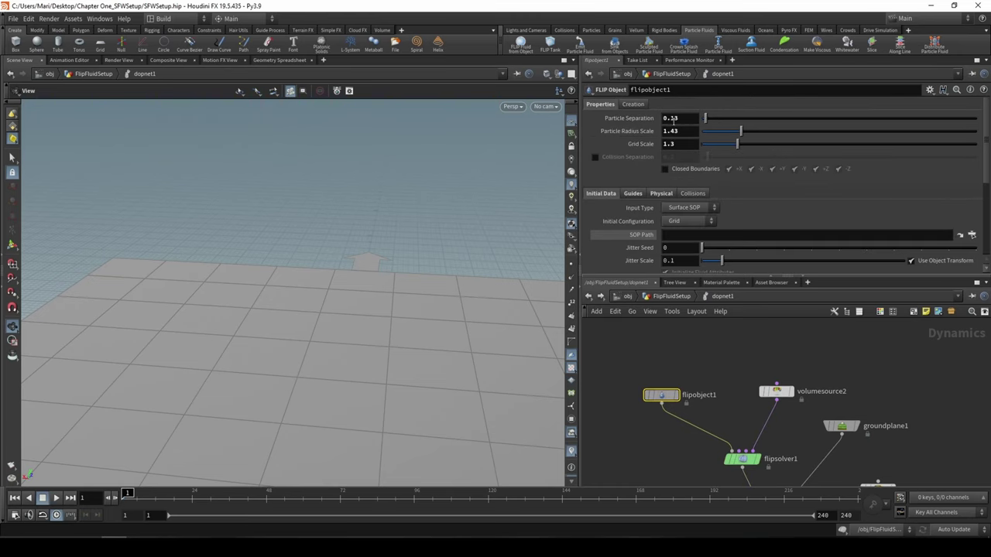
right_click(681, 120)
click(636, 111)
right_click(633, 121)
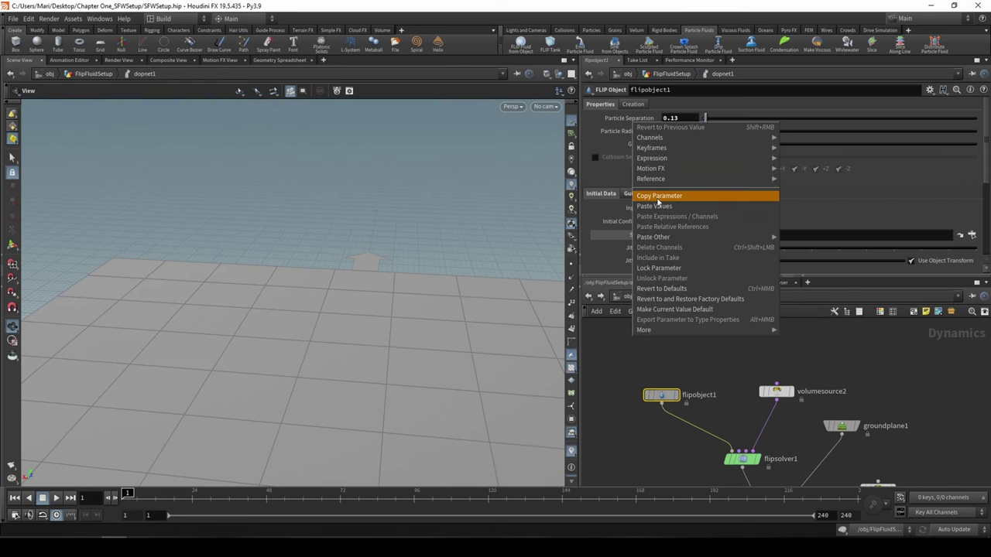
click(658, 196)
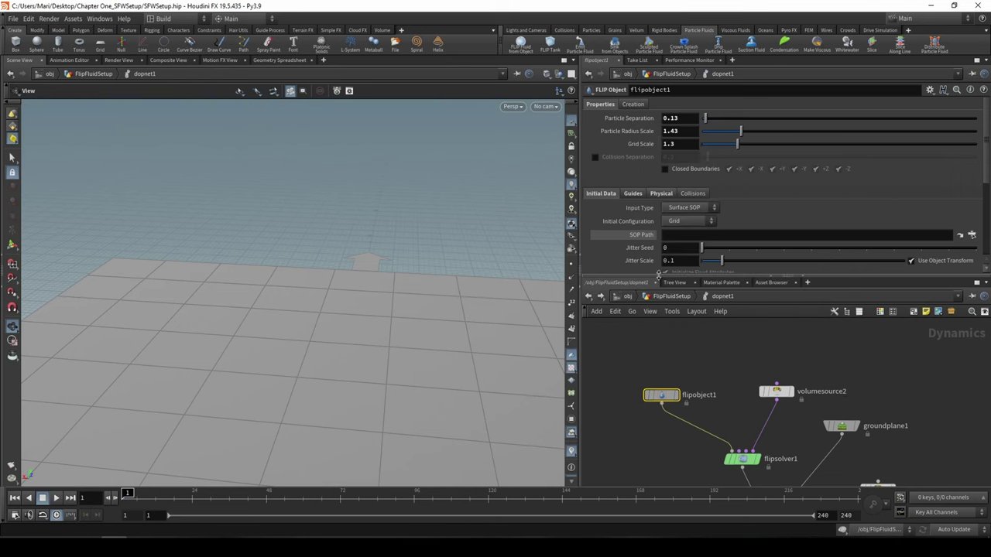
Step: Return to the FlipFluidSetup geometry network and select the pointsfromvolume1 node
click(675, 299)
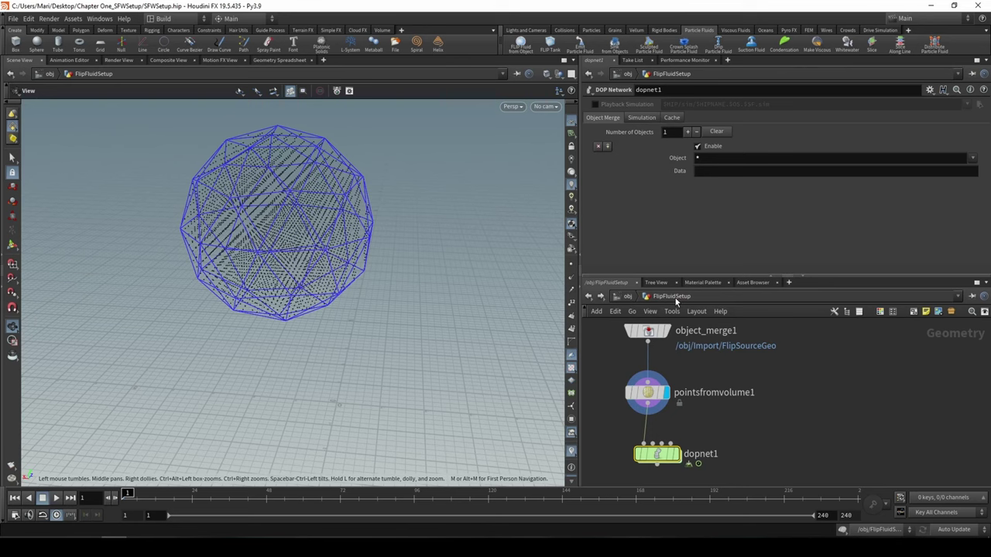
click(647, 392)
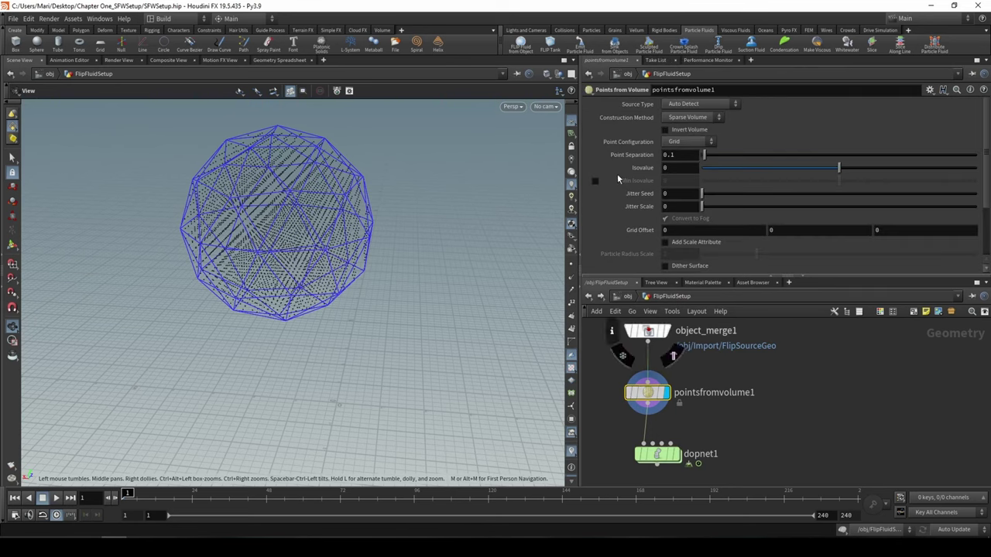
double_click(682, 157)
key(ctrl+v)
drag(749, 155, 639, 161)
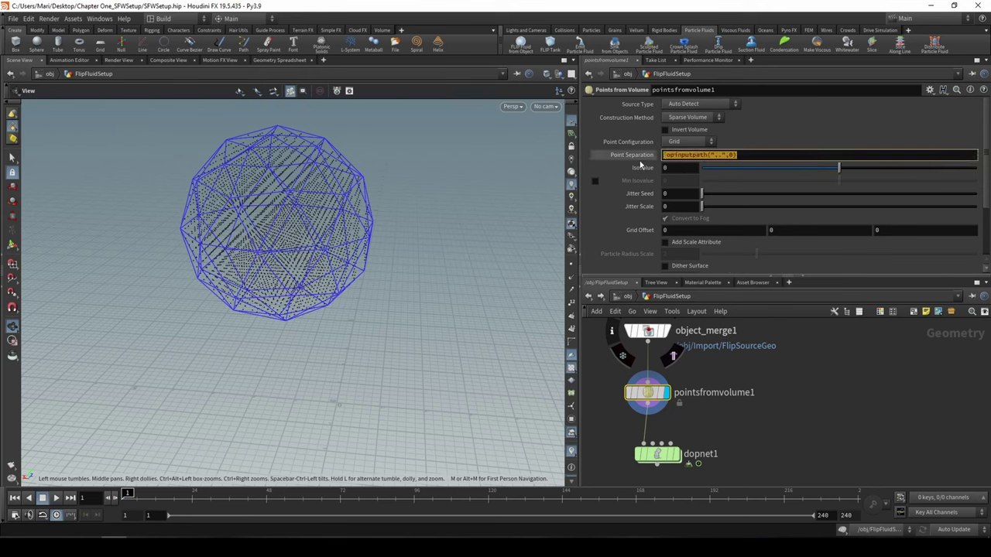
key(Return)
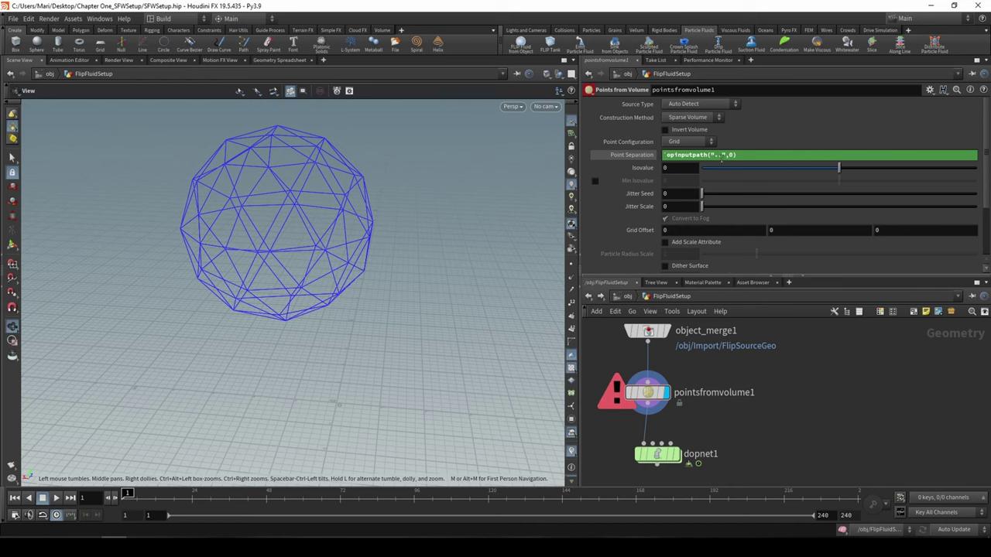
click(742, 157)
key(BackSpace)
key(BackSpace)
key(BackSpace)
key(BackSpace)
key(BackSpace)
key(BackSpace)
key(BackSpace)
key(BackSpace)
key(BackSpace)
key(BackSpace)
key(BackSpace)
key(BackSpace)
key(BackSpace)
key(BackSpace)
key(BackSpace)
key(BackSpace)
key(BackSpace)
key(BackSpace)
key(BackSpace)
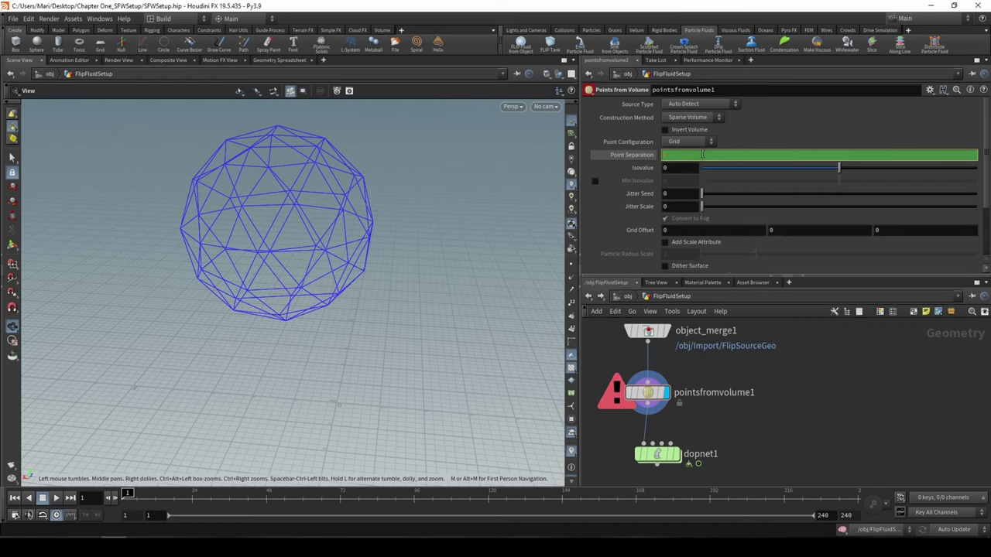
click(611, 158)
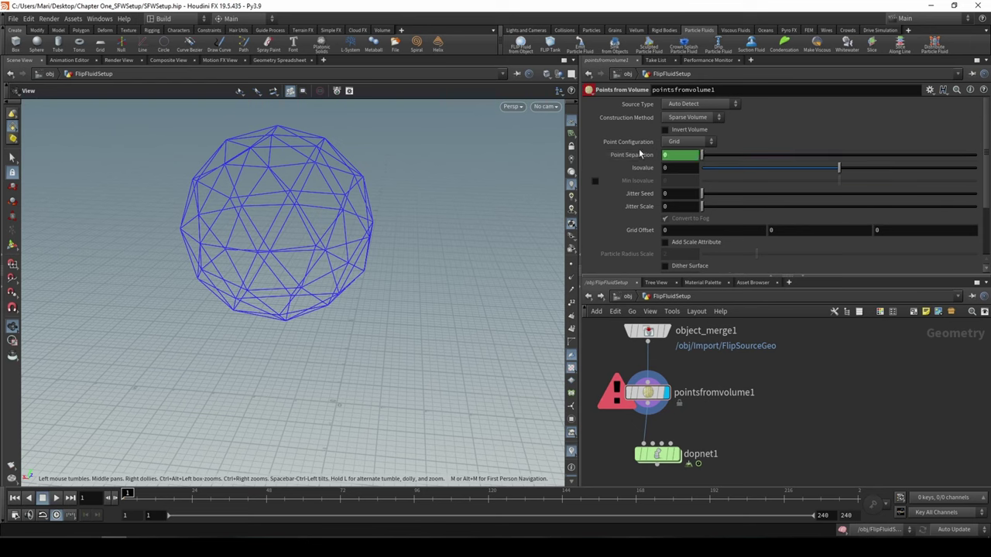
right_click(643, 156)
key(Escape)
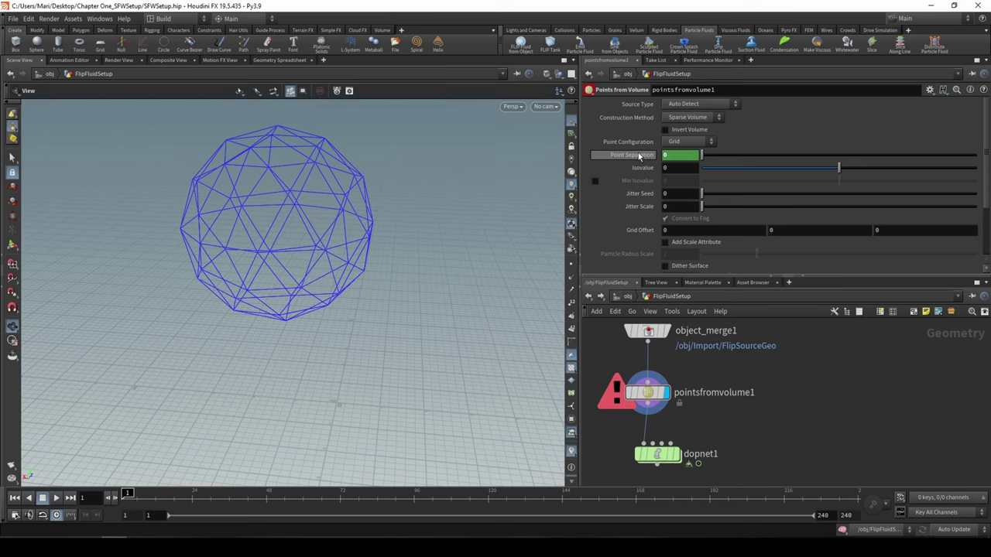
Step: Paste the copied Particle Separation into pointsfromvolume1's Point Separation as a relative reference
right_click(628, 158)
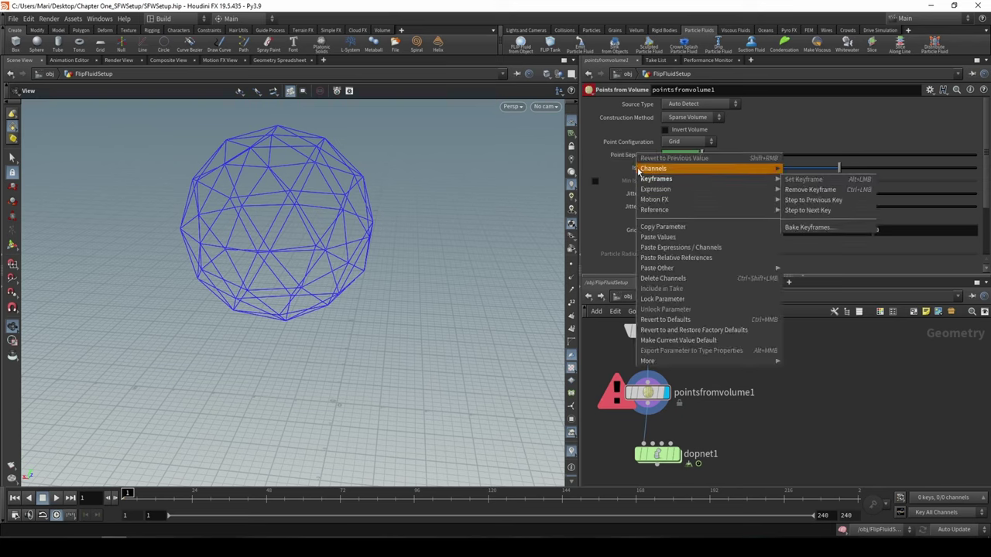
right_click(624, 158)
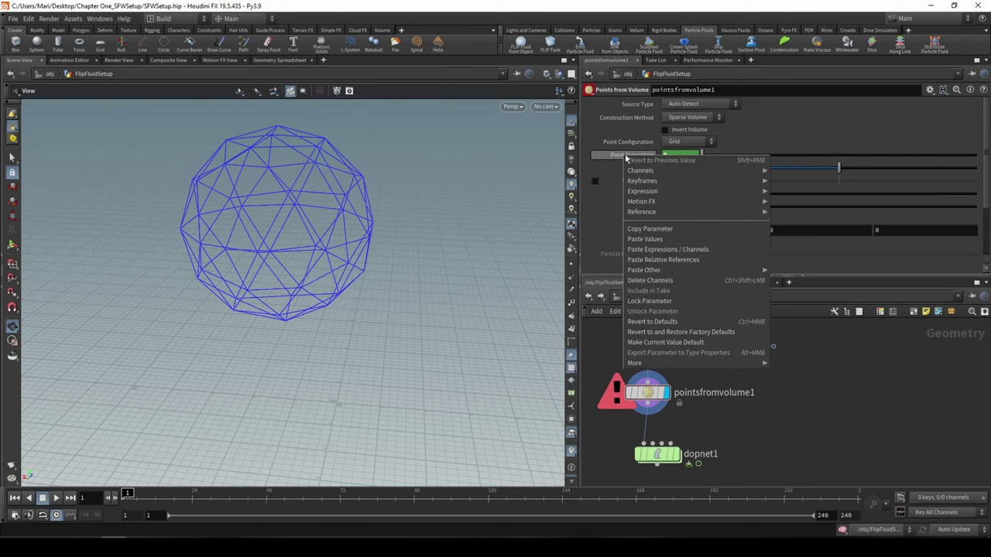
click(670, 260)
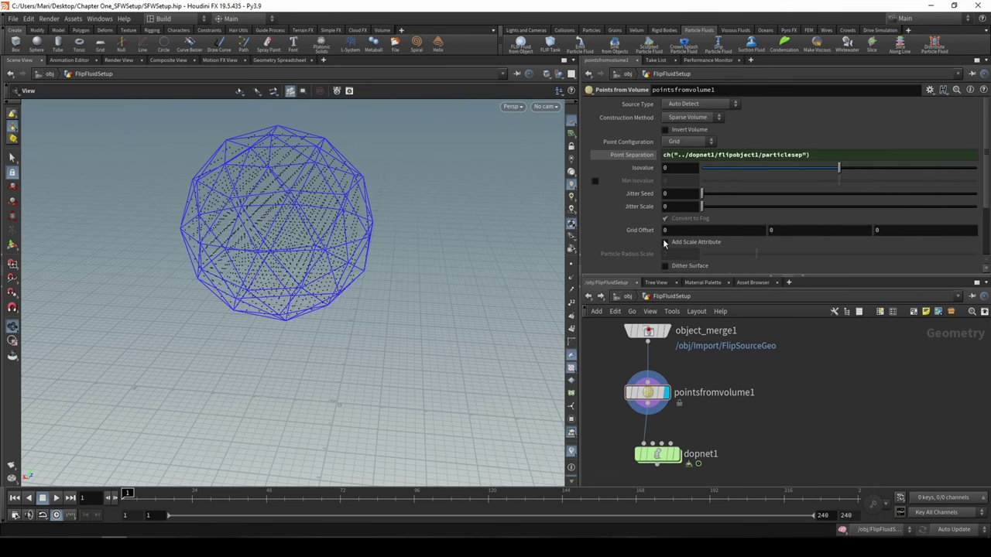
Step: Compare the Point Separation expression on pointsfromvolume1 with the Particle Separation of flipobject1 inside dopnet1
click(673, 155)
triple_click(693, 155)
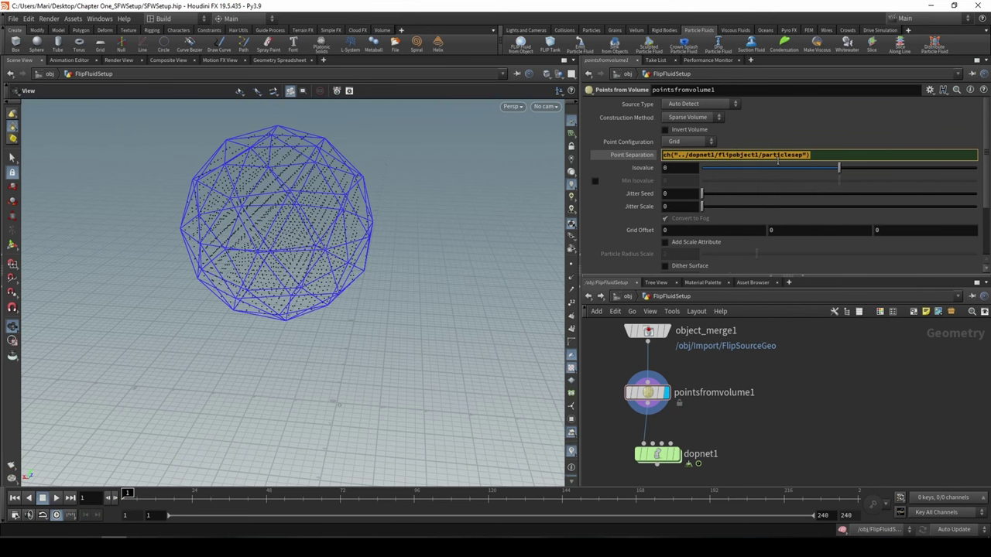
click(858, 395)
double_click(667, 442)
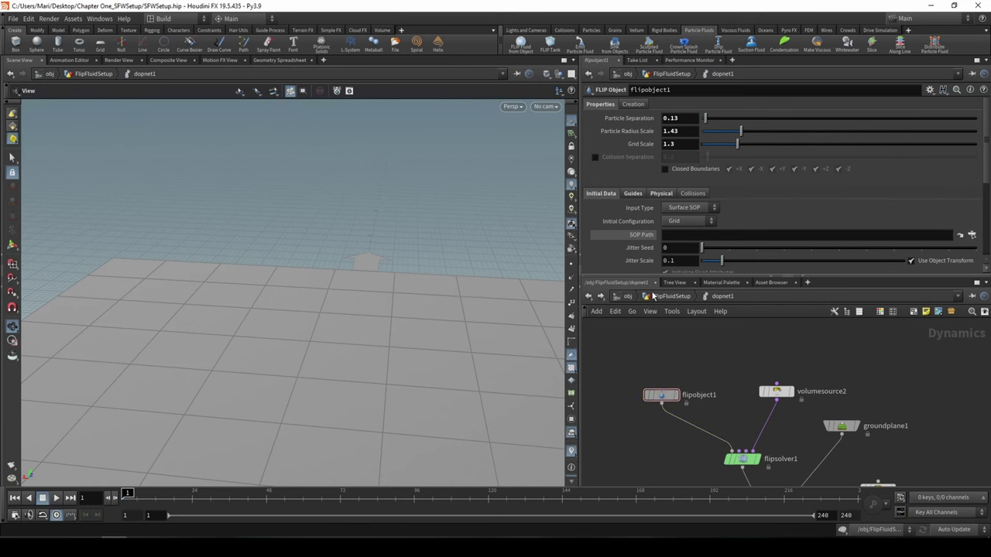
click(674, 298)
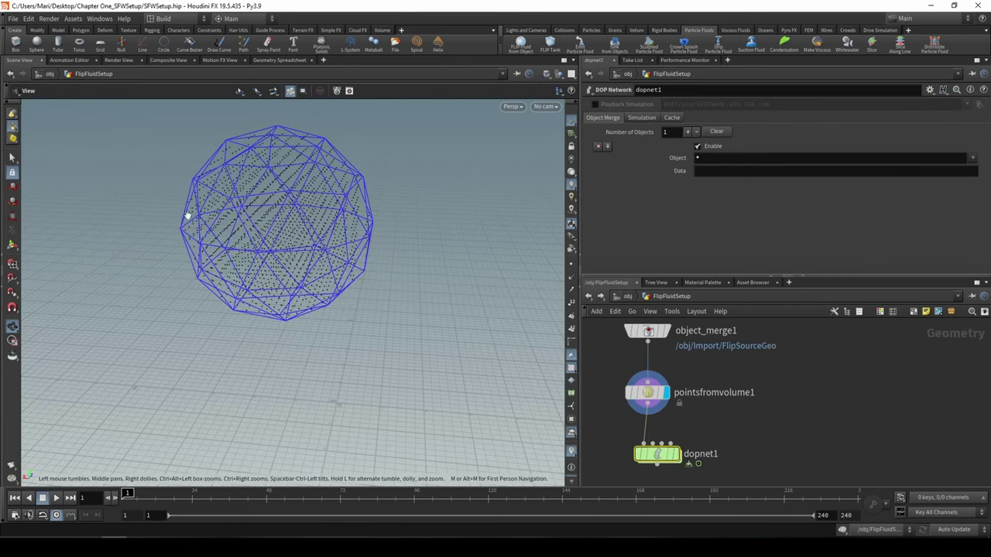
click(645, 392)
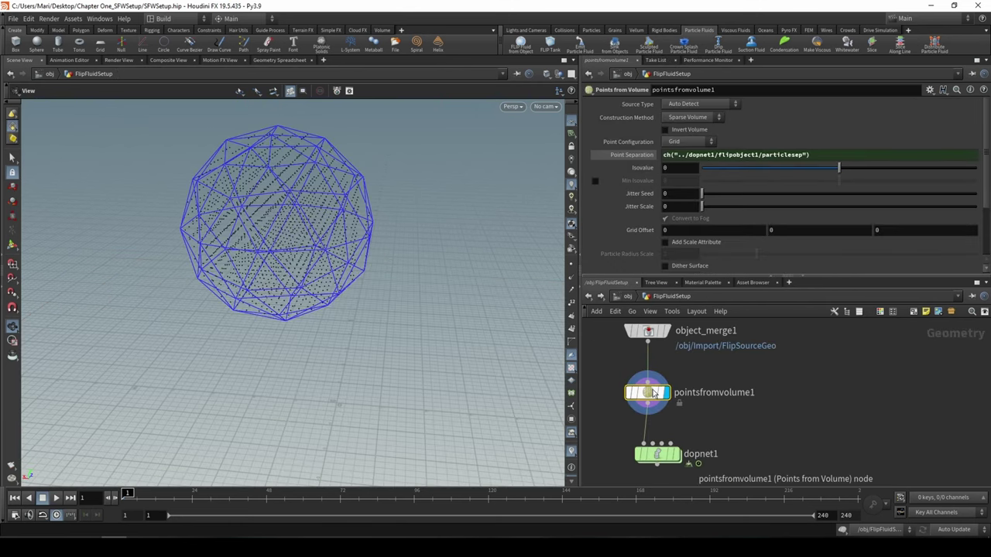
Step: Enter the dopnet1 network and select the volumesource2 node
click(661, 457)
double_click(659, 455)
double_click(783, 399)
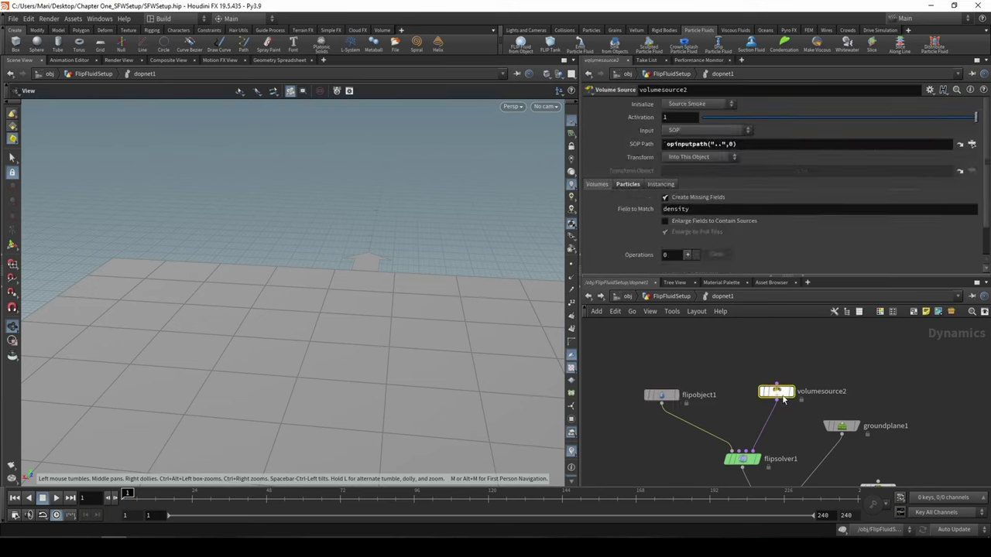
Step: Examine the Instancing, Particles and Volumes settings of volumesource2
click(720, 296)
middle_drag(696, 424, 634, 381)
scroll(596, 208, down, 3)
click(658, 147)
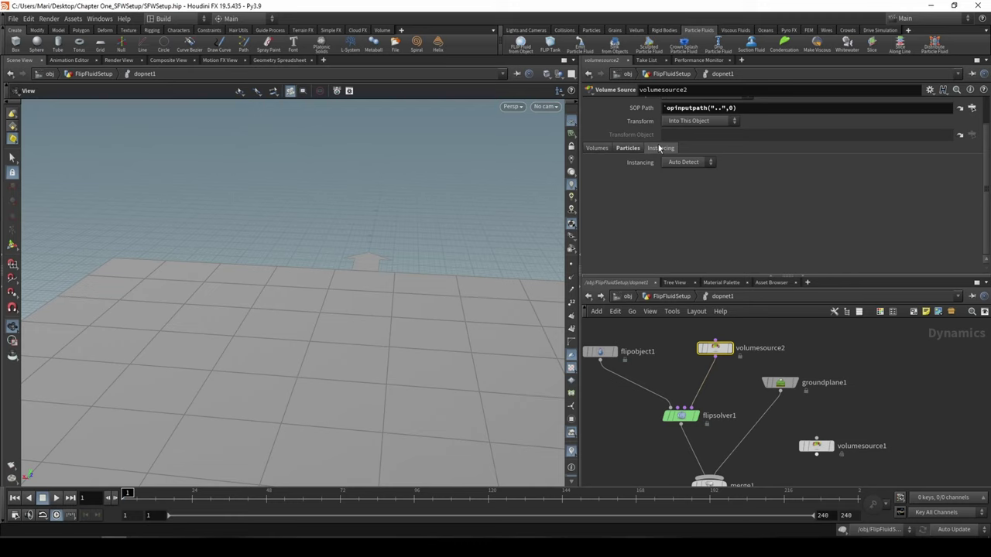
click(627, 148)
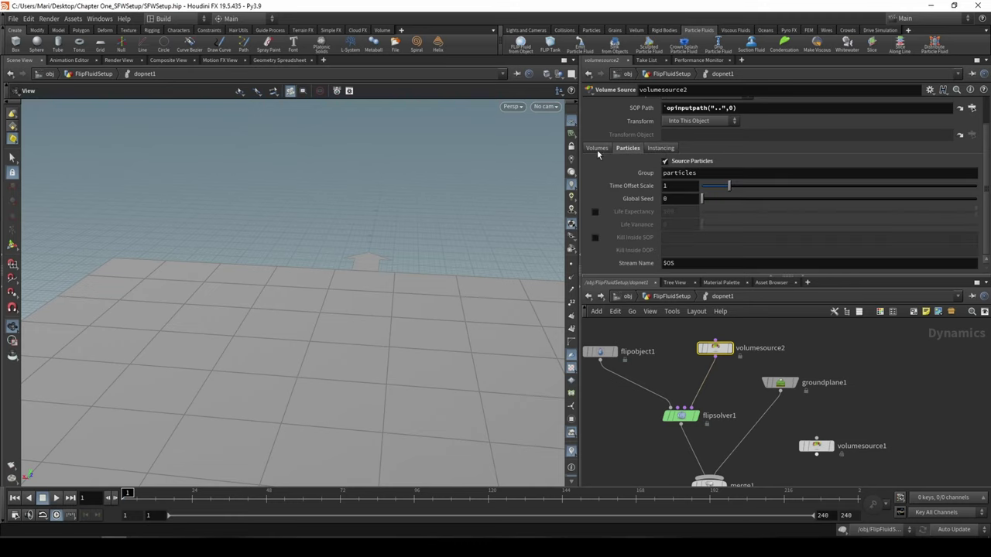
click(597, 148)
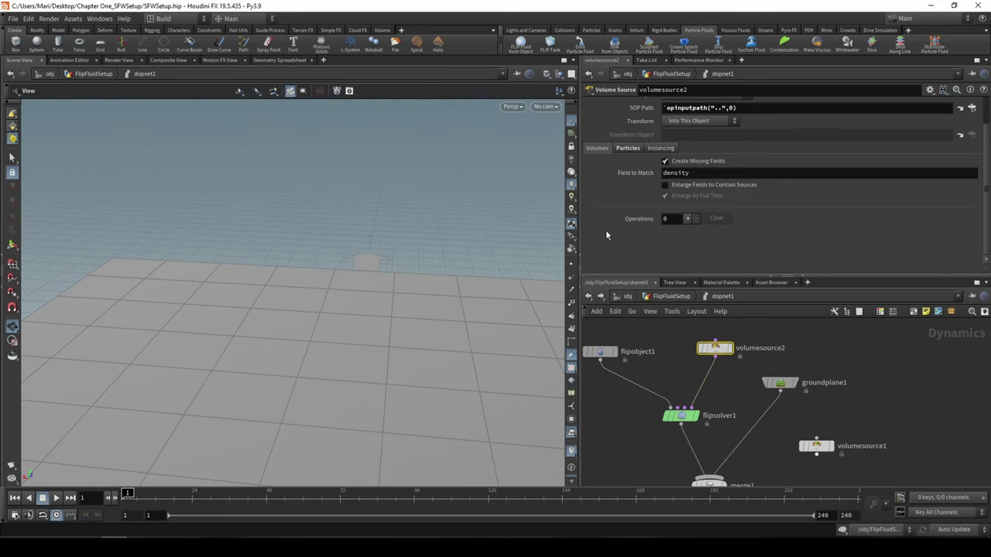
scroll(638, 255, up, 2)
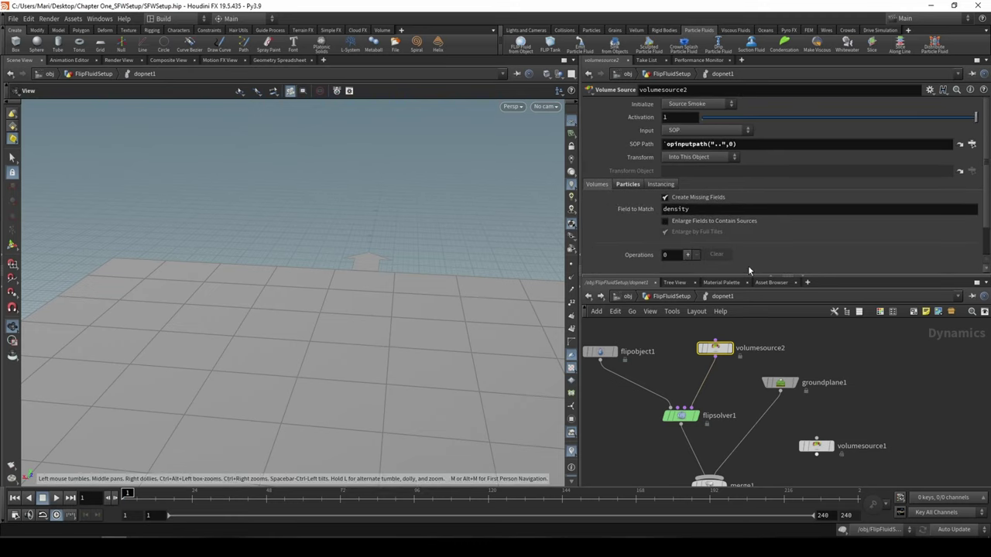
Step: Set the Initialize preset of volumesource2 to Source FLIP
click(721, 104)
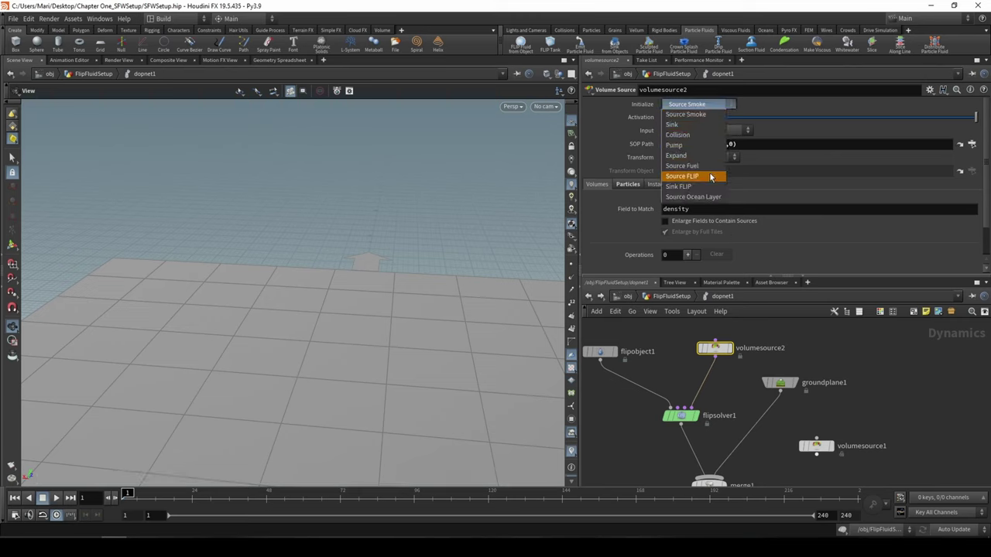
click(696, 176)
scroll(784, 250, down, 6)
scroll(604, 181, up, 5)
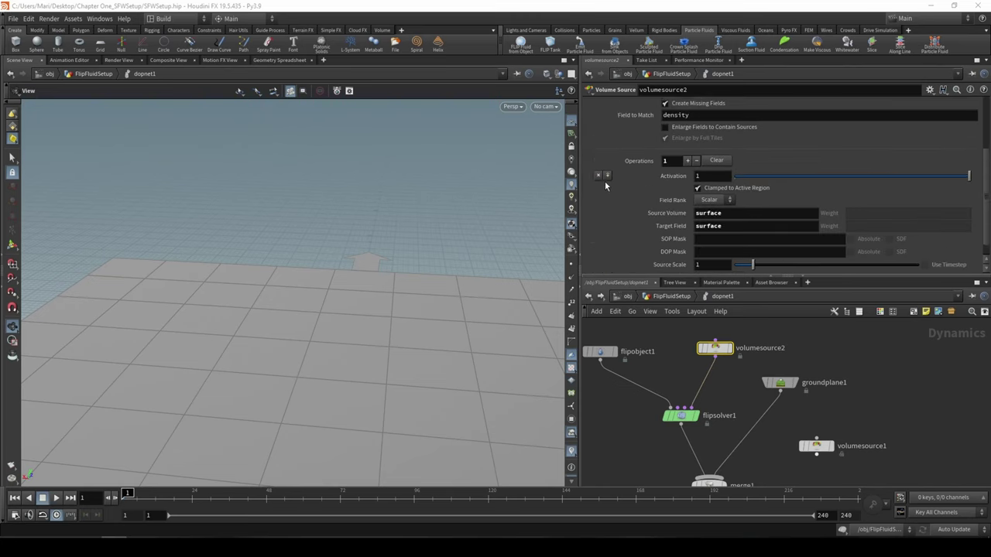
Step: Review the Particles, Instancing and Volumes settings of volumesource2 along with its Transform and Initialize options
click(629, 171)
click(662, 170)
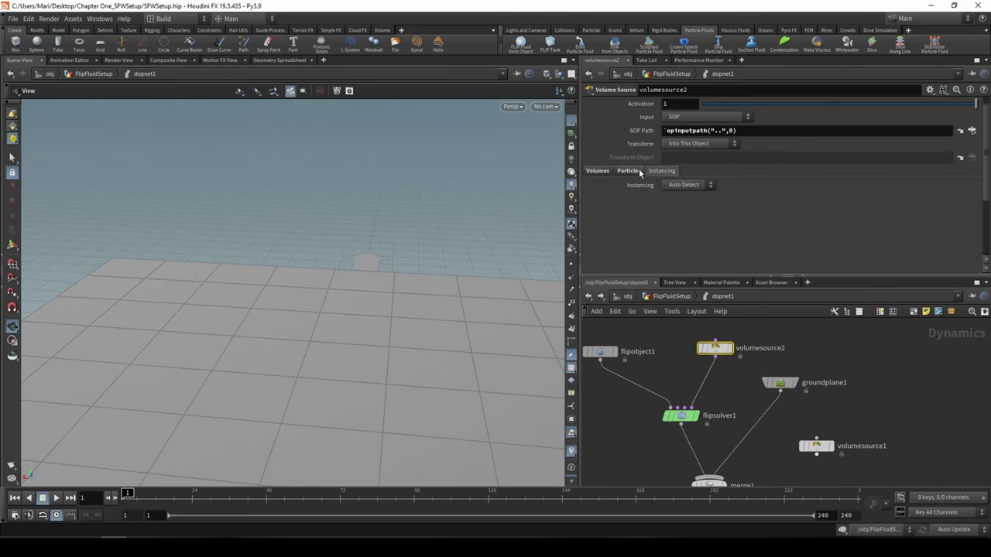
click(597, 170)
click(689, 118)
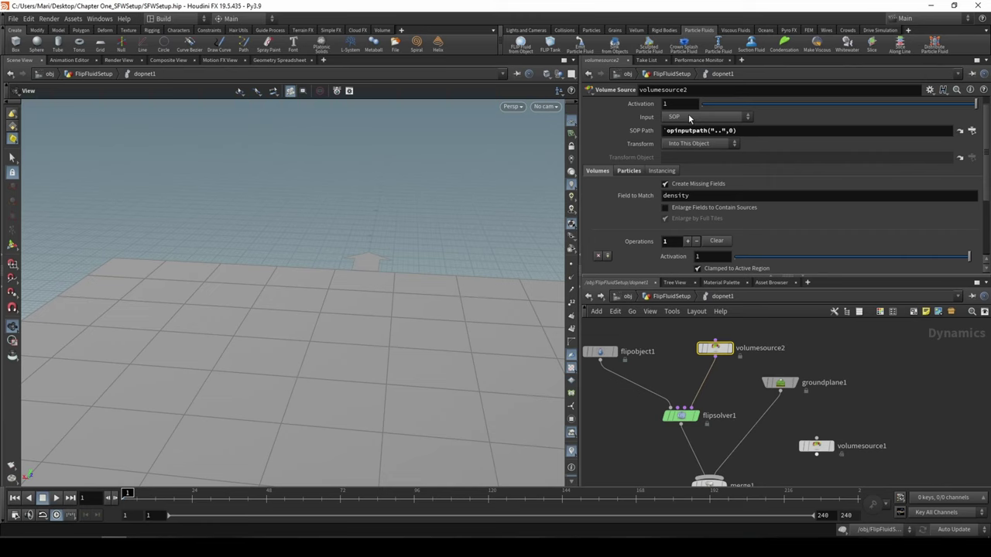
click(694, 145)
click(694, 145)
scroll(688, 123, up, 1)
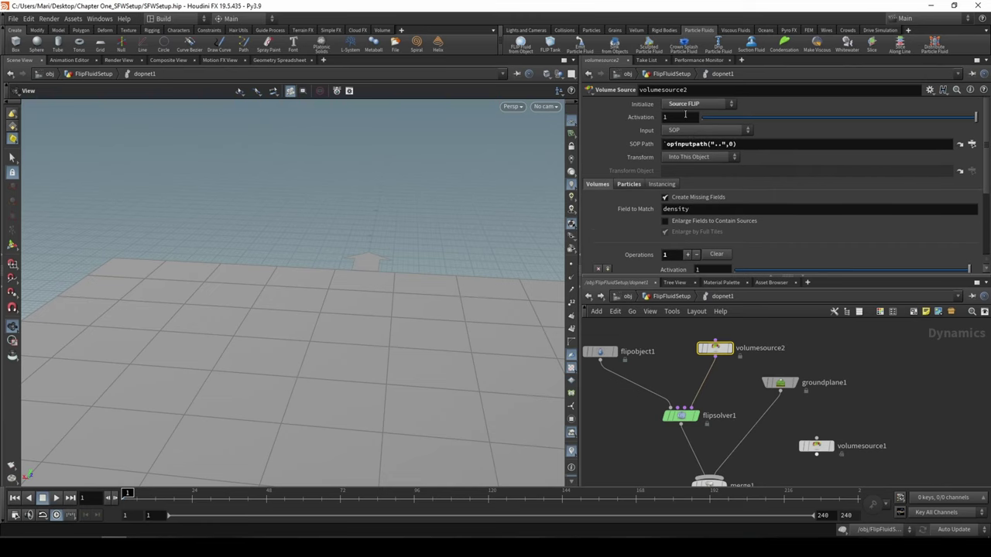
click(686, 104)
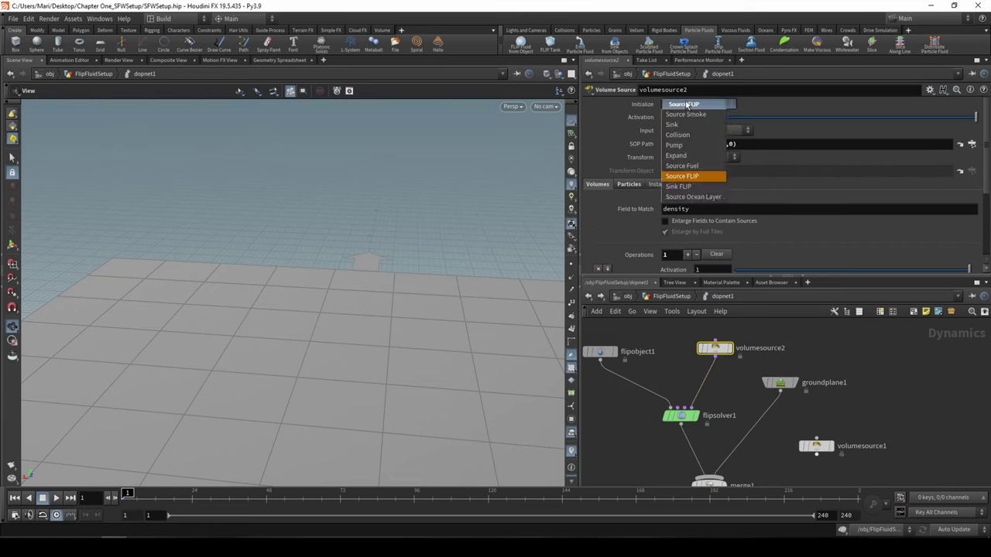
click(686, 104)
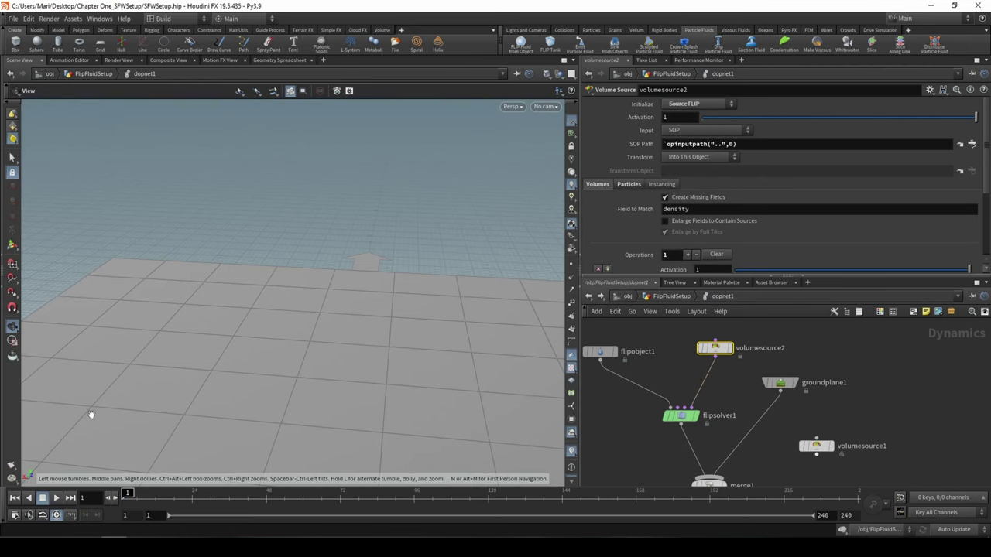
Step: Play the simulation to check for emitted particles, viewing the ground plane from other angles, and rewind to frame 1
click(56, 498)
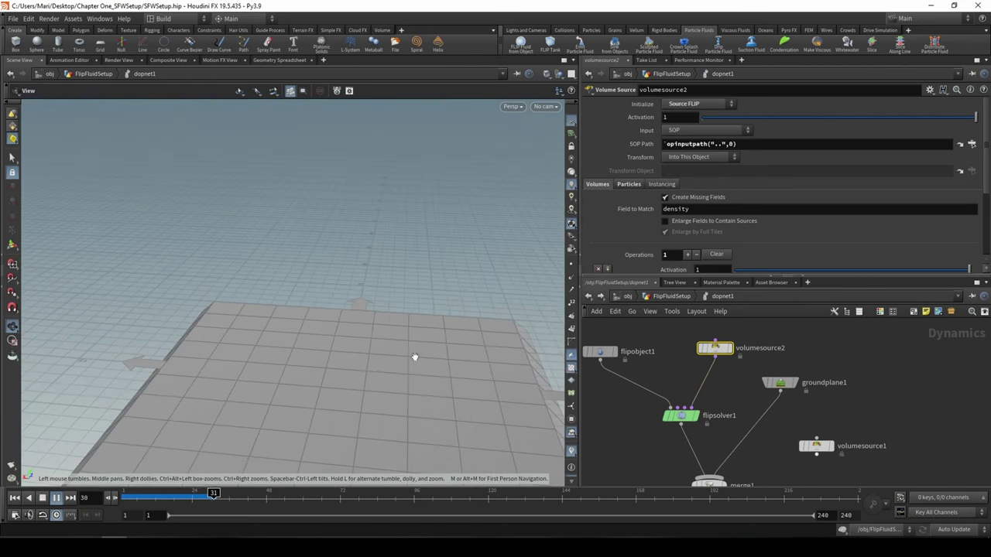
click(43, 497)
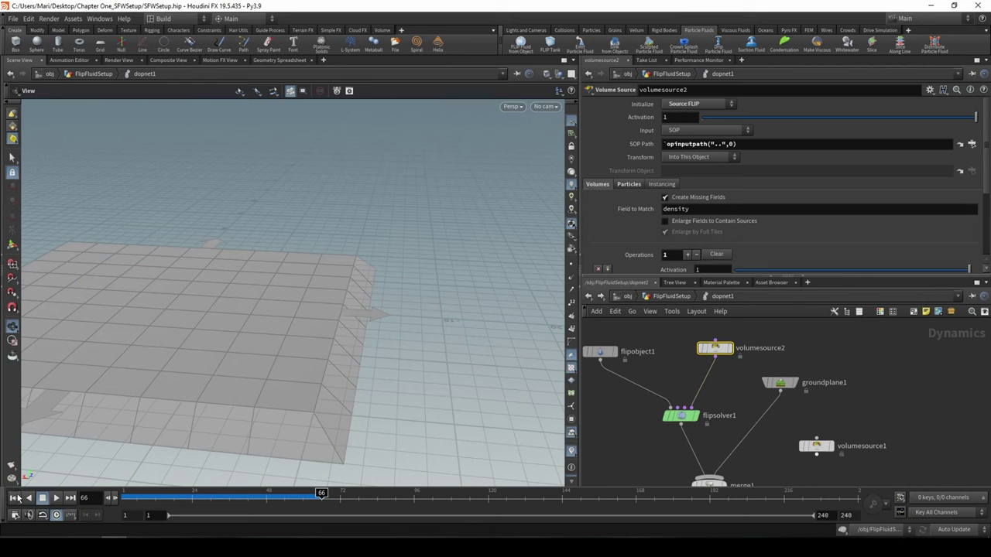
click(13, 497)
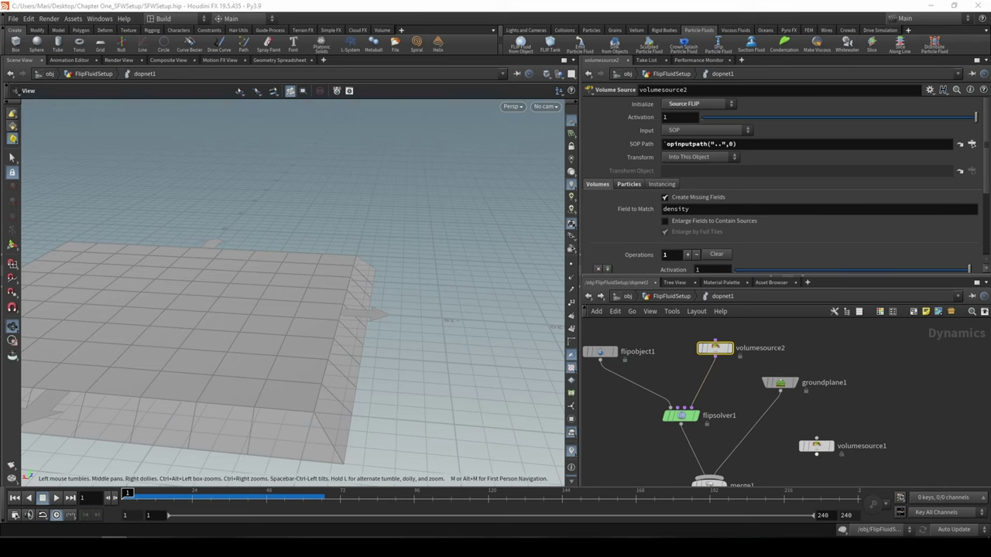
Step: Set the Initialize preset of volumesource2 to Source Smoke and play the simulation
click(693, 105)
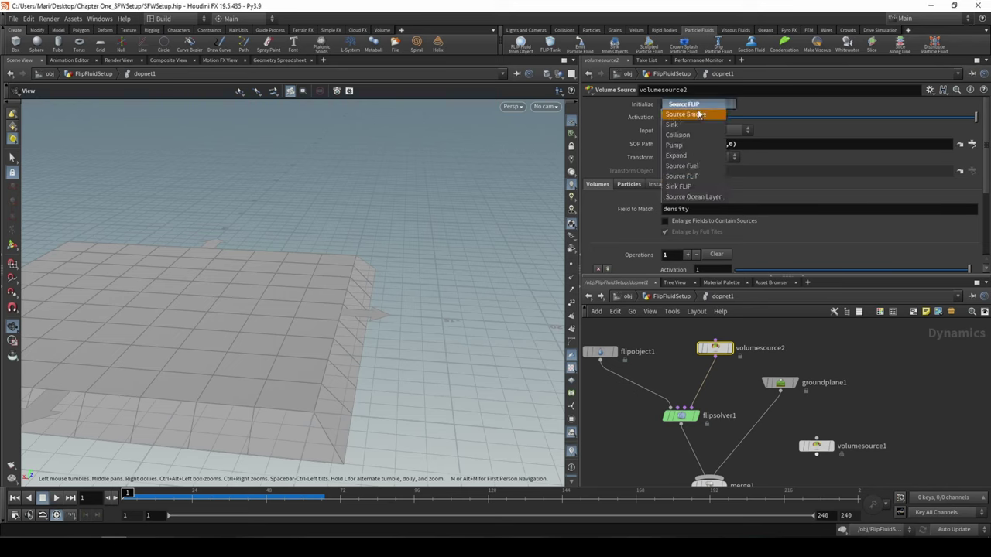
click(702, 117)
click(56, 497)
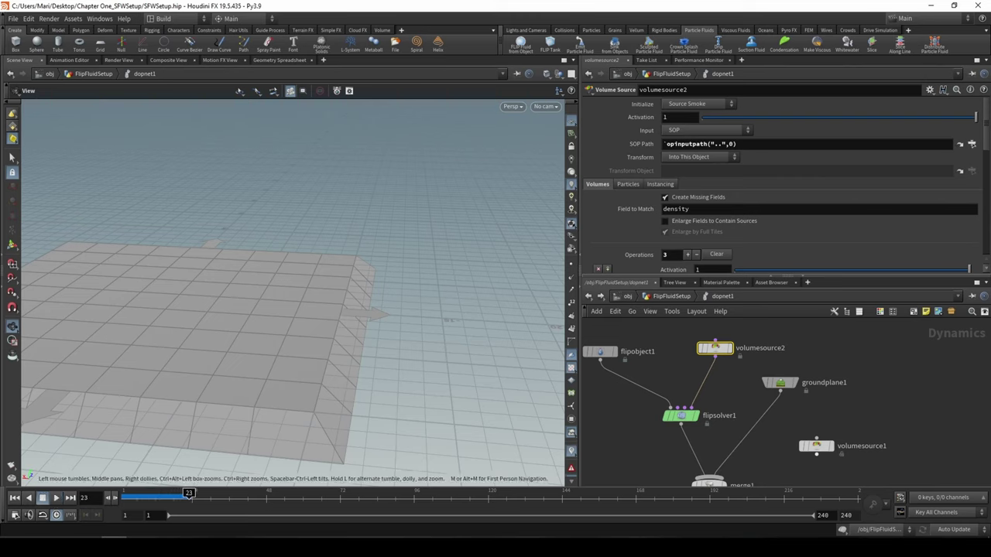
Step: Enable Source Particles on volumesource2, clear its particle Group and return the timeline to frame 1
click(638, 184)
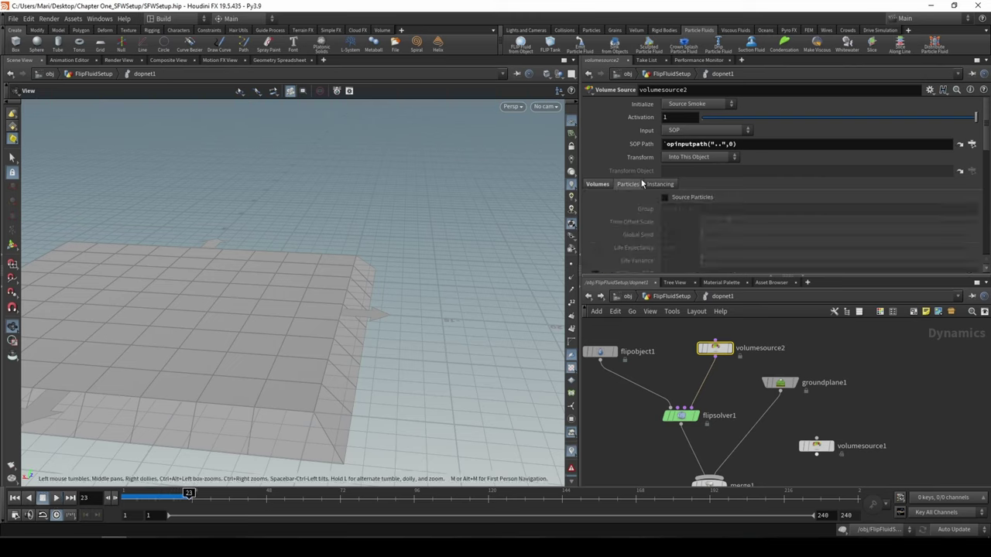
click(653, 183)
click(633, 185)
click(664, 197)
click(663, 198)
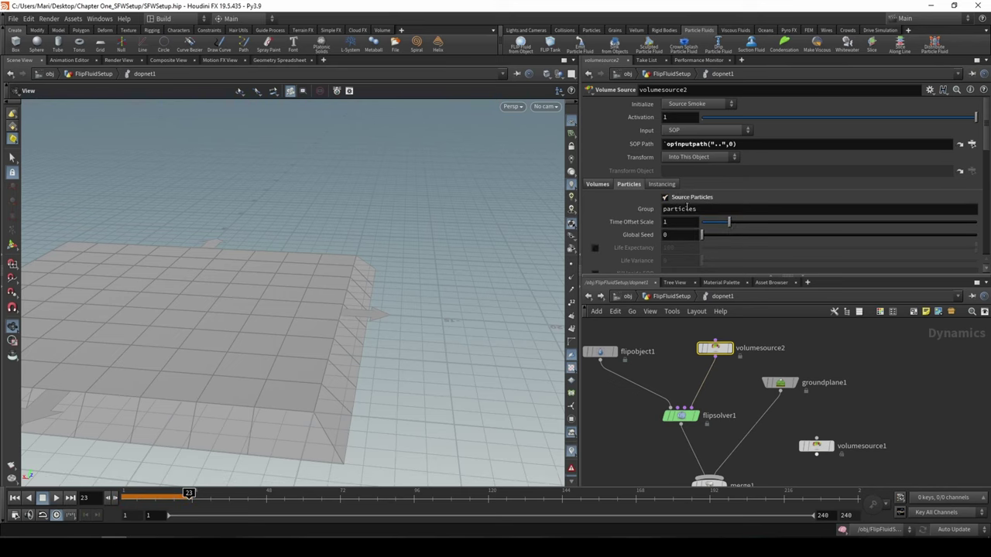
double_click(707, 209)
key(BackSpace)
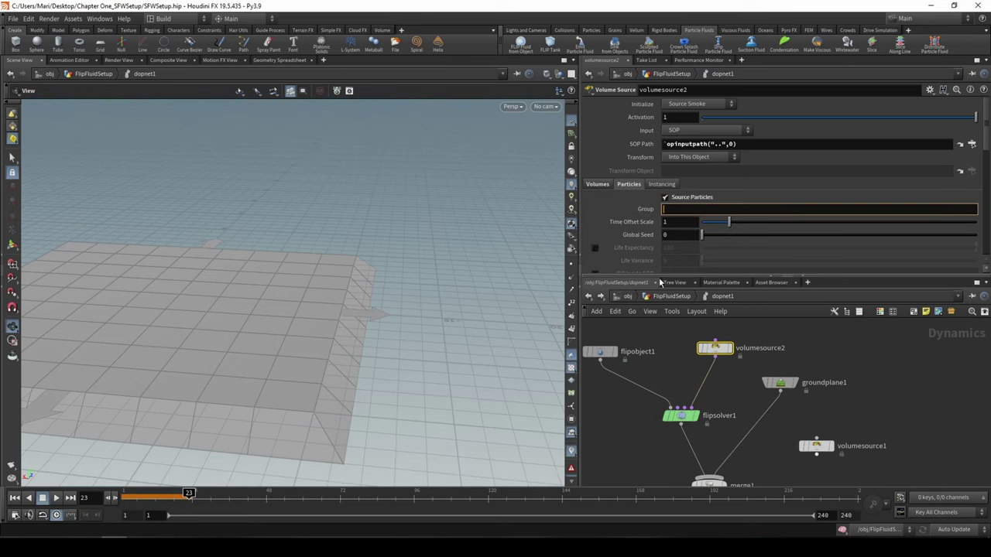
click(126, 501)
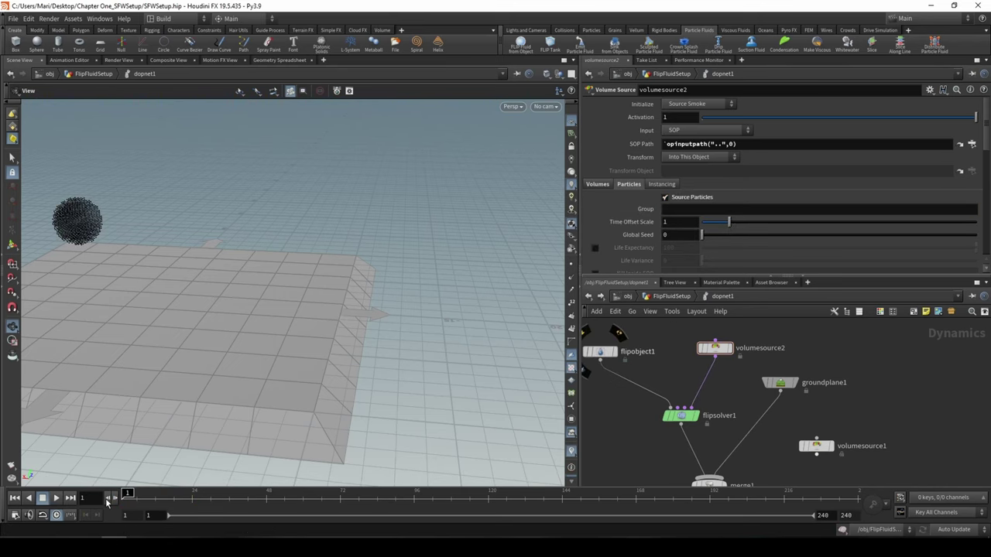
Step: Play the simulation to check the emitted particles from another angle, and return to frame 1
drag(141, 332, 310, 316)
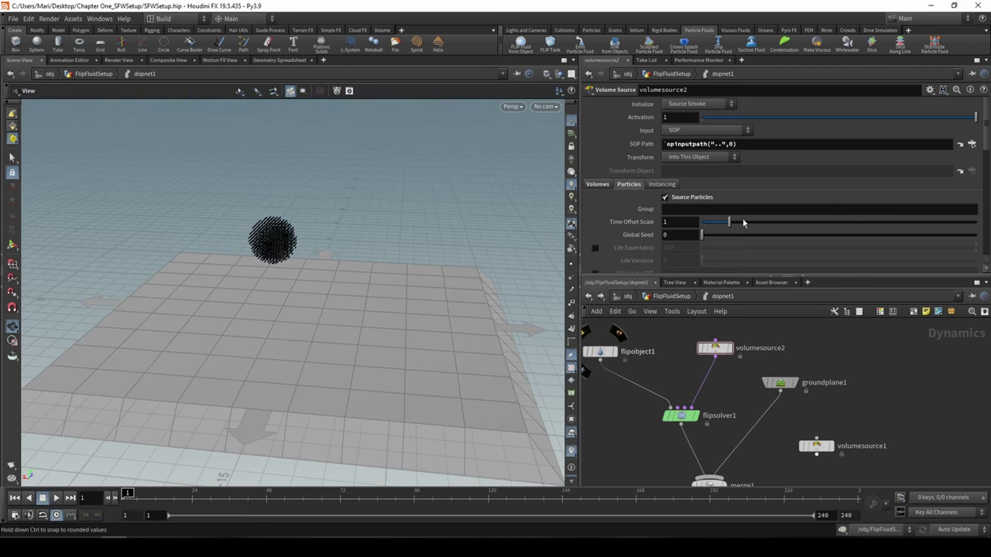
drag(318, 313, 369, 199)
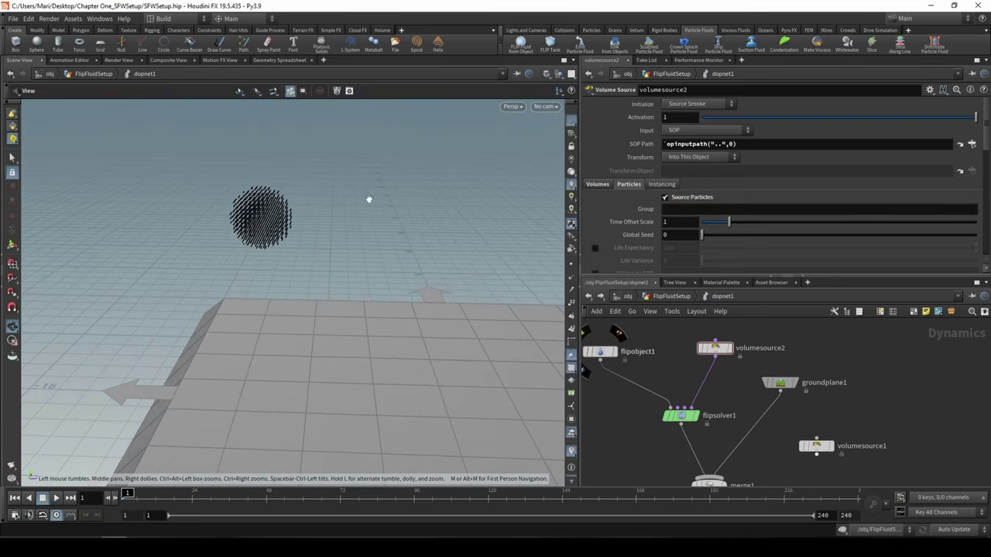
click(56, 498)
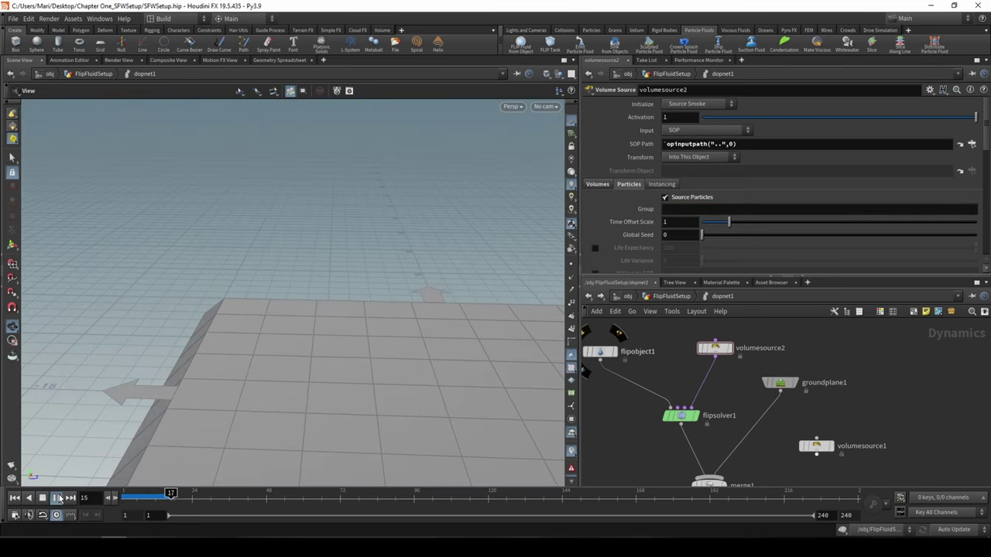
click(43, 497)
drag(129, 499, 128, 498)
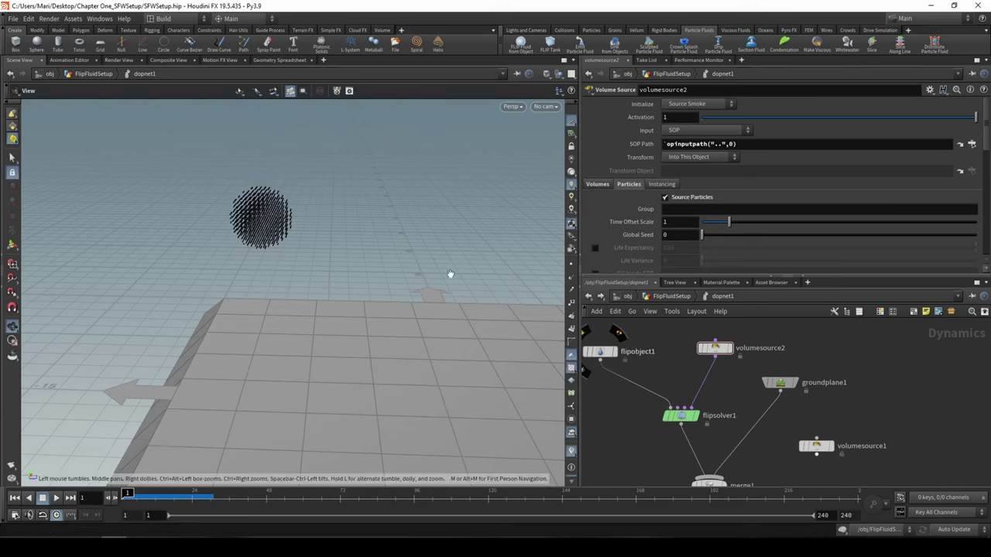
Step: Try the Source FLIP, Sink FLIP and Collision presets on volumesource2, reviewing the volume settings they create
scroll(635, 216, down, 4)
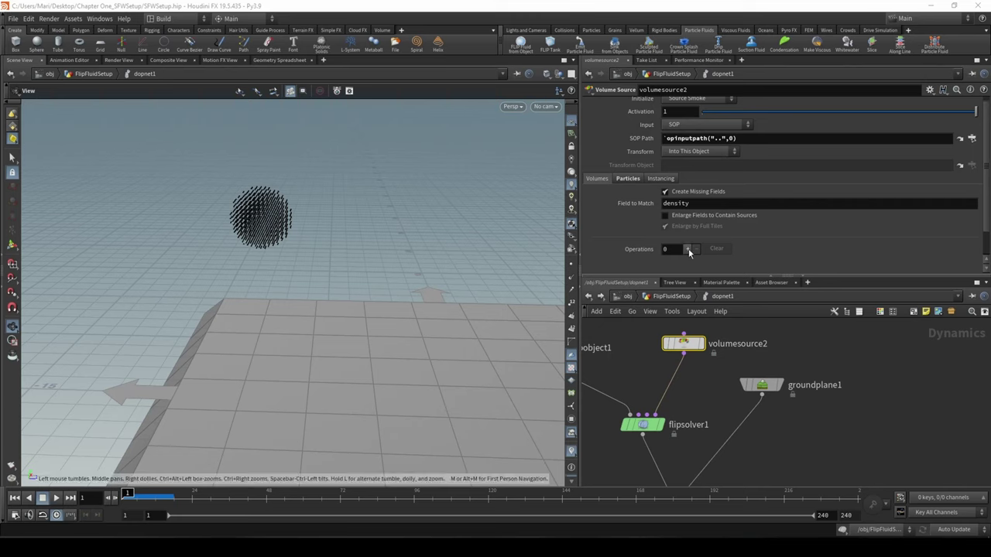
click(689, 99)
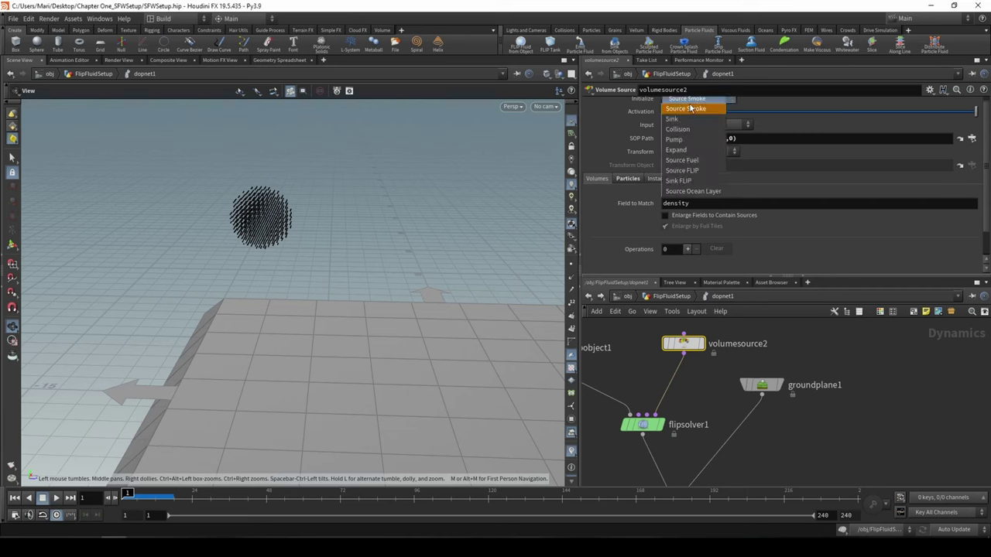
click(694, 168)
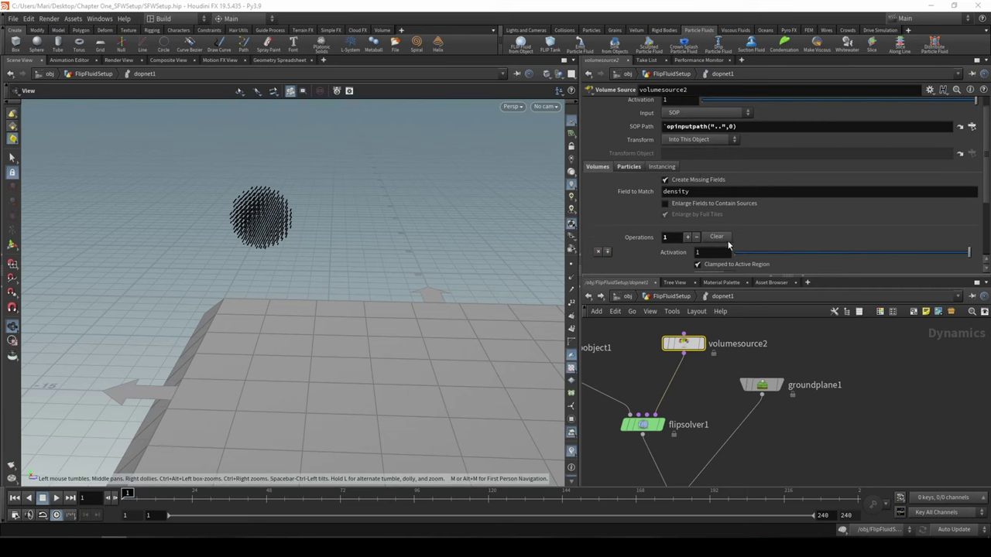
scroll(743, 176, down, 3)
scroll(695, 218, up, 4)
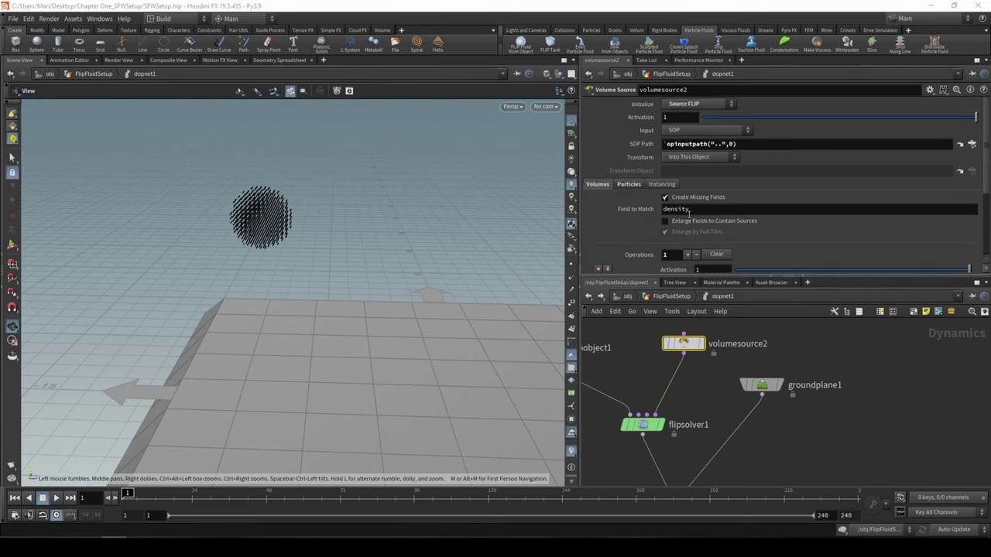
click(690, 106)
click(698, 188)
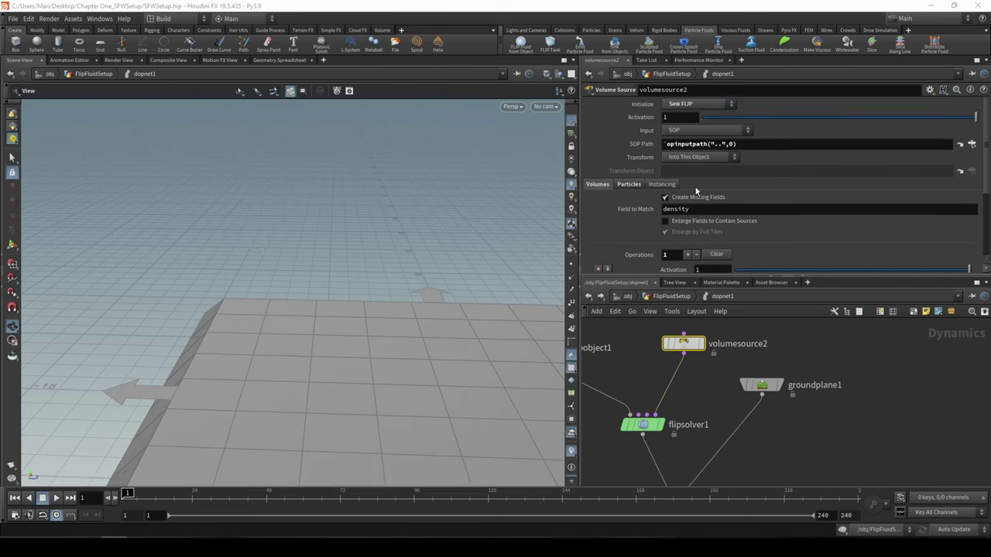
scroll(693, 117, down, 3)
scroll(693, 116, up, 3)
click(693, 106)
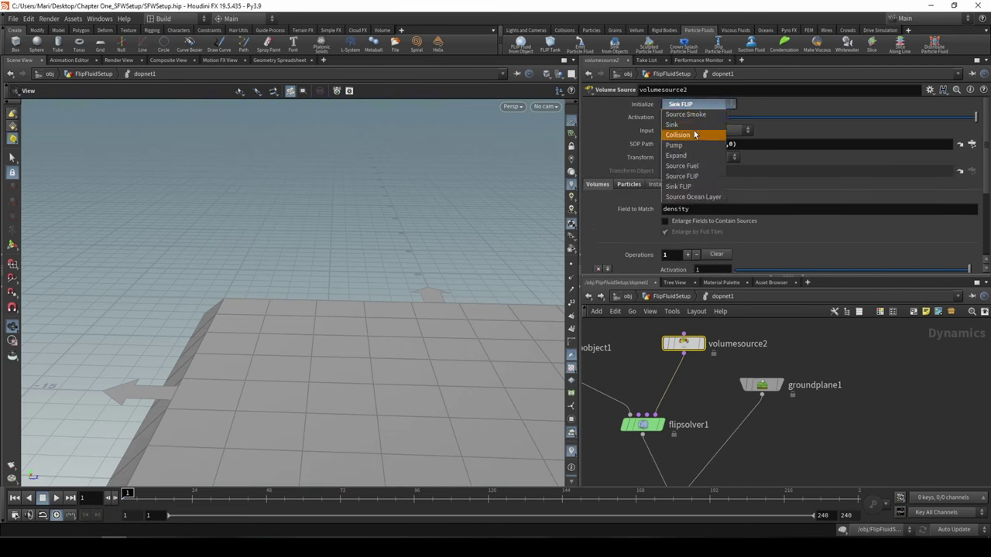
click(693, 135)
Step: Set the Initialize preset of volumesource2 back to Source Smoke and review its volume operations
click(691, 107)
click(692, 116)
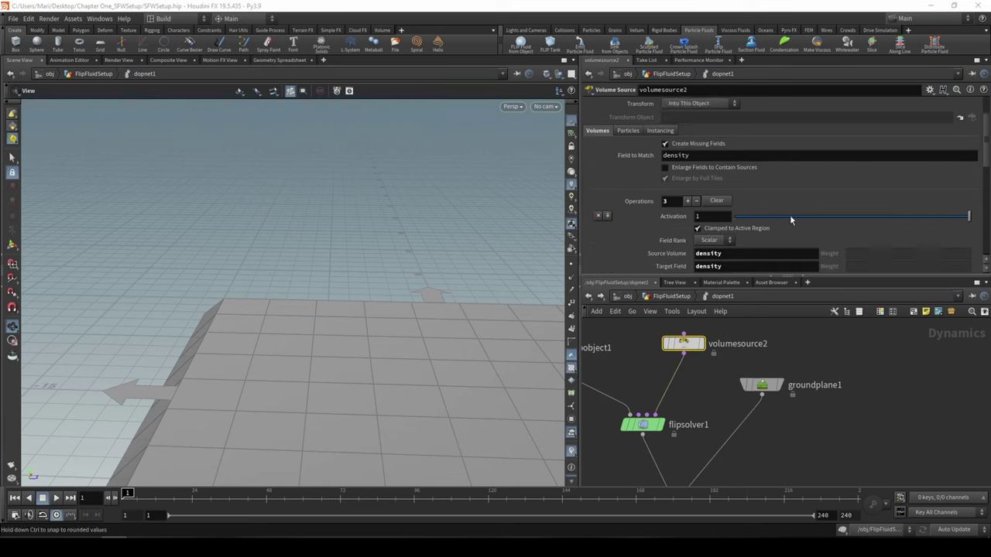
scroll(683, 222, down, 5)
scroll(682, 222, down, 5)
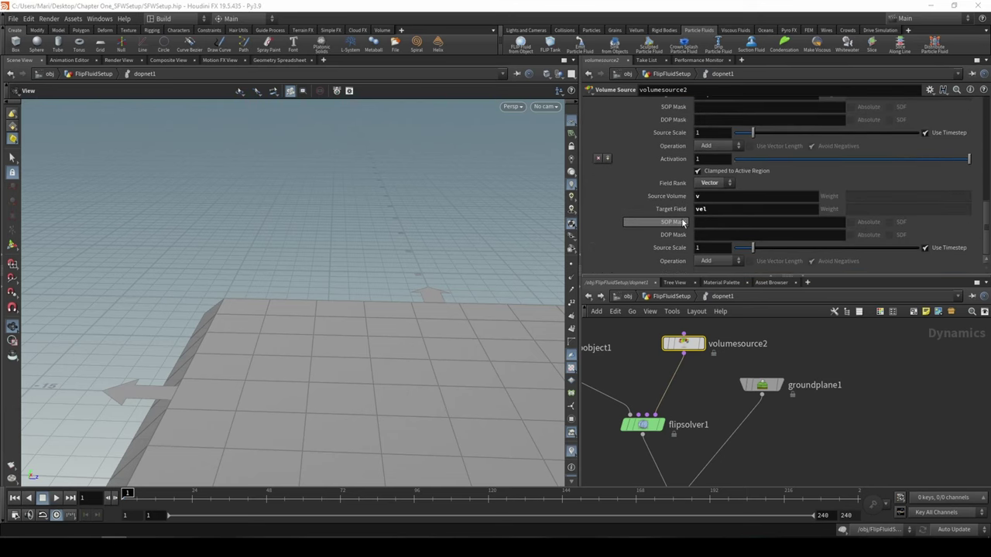
scroll(646, 196, up, 10)
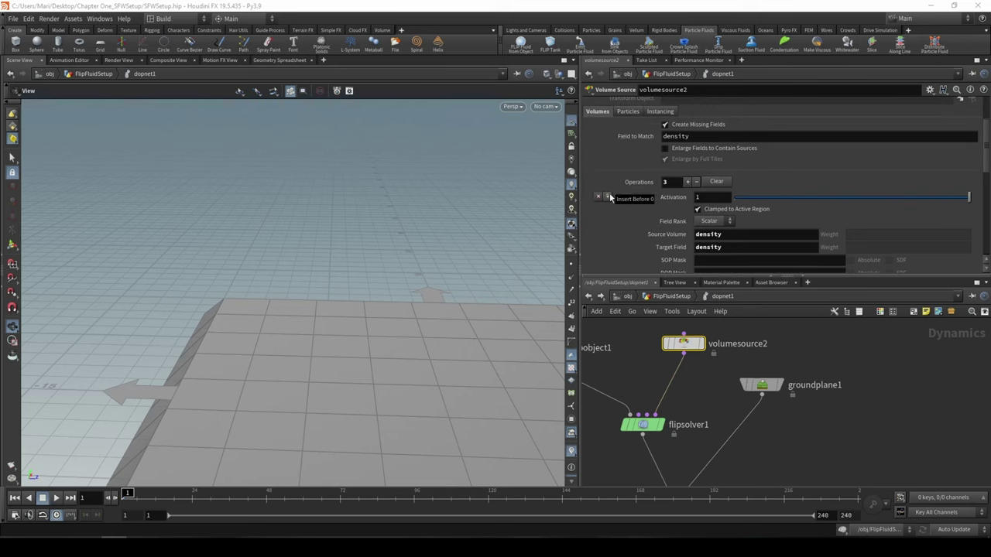
Step: Clear all volume operations of volumesource2 and enable Source Particles with an empty Group
click(717, 182)
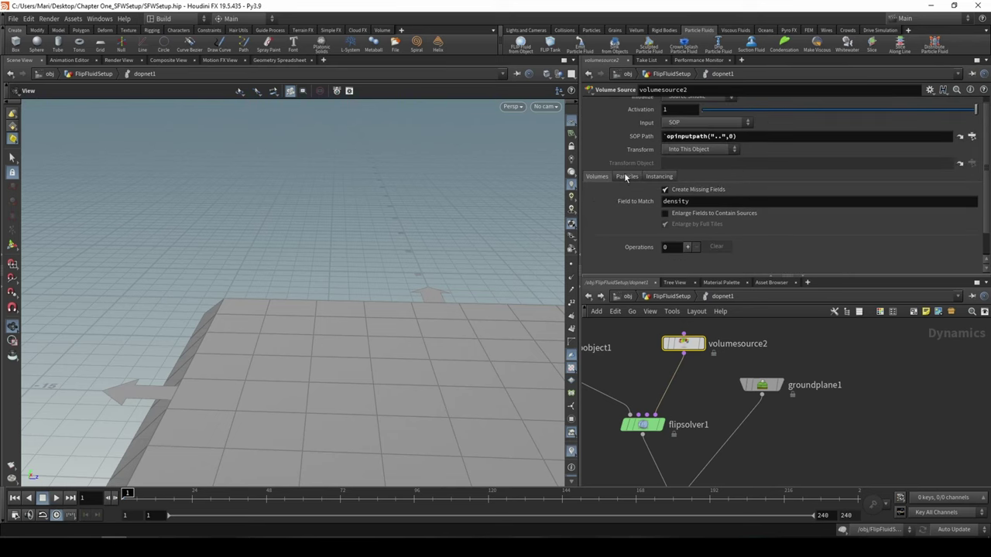
click(627, 176)
click(665, 191)
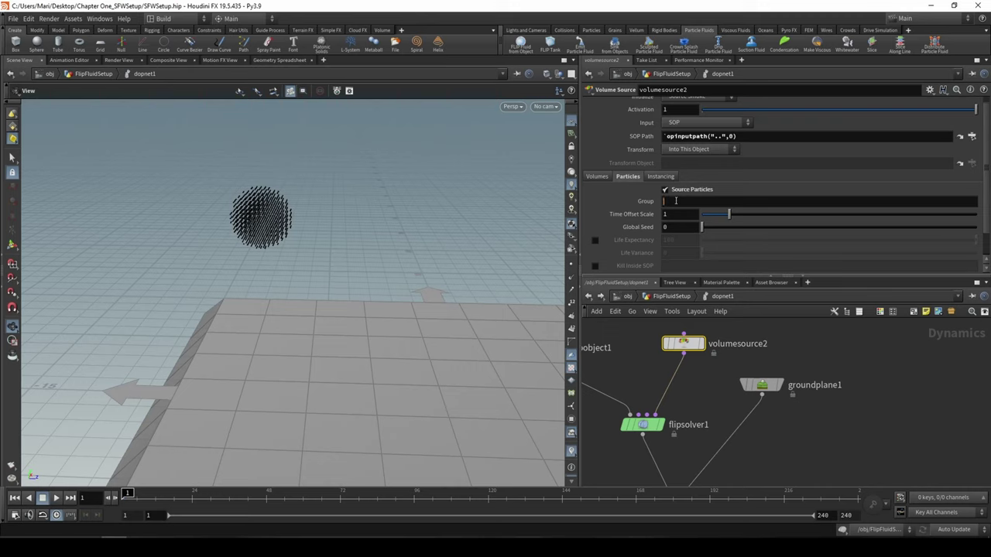
click(706, 202)
scroll(679, 217, up, 1)
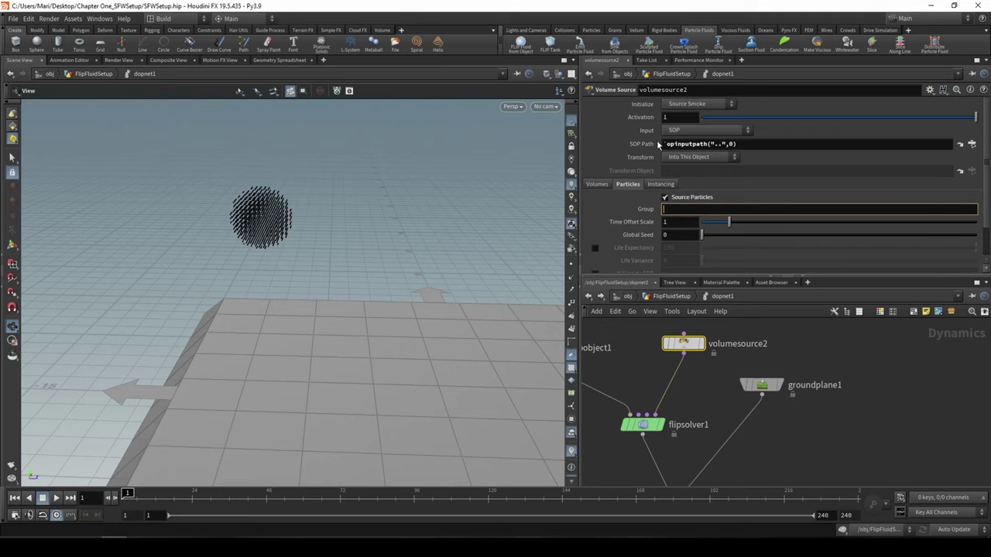
Step: Play the simulation to frame 52 and examine the falling particle stream and its splash up close
drag(760, 144, 667, 142)
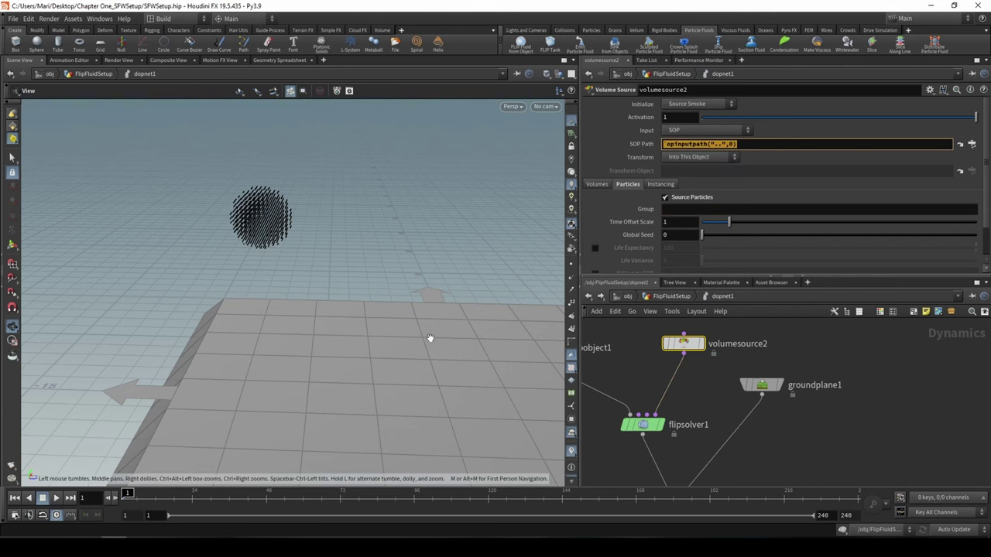
drag(431, 338, 210, 393)
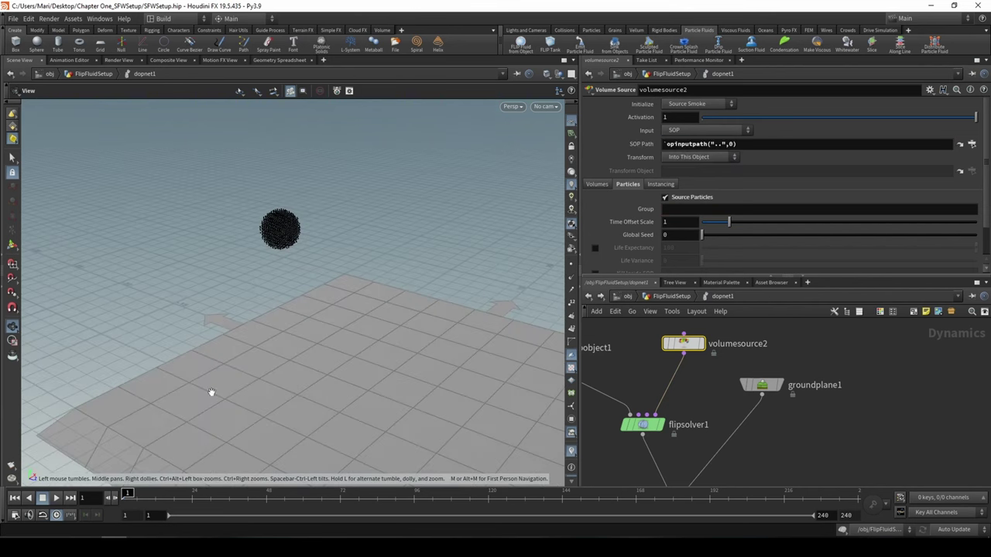
click(55, 497)
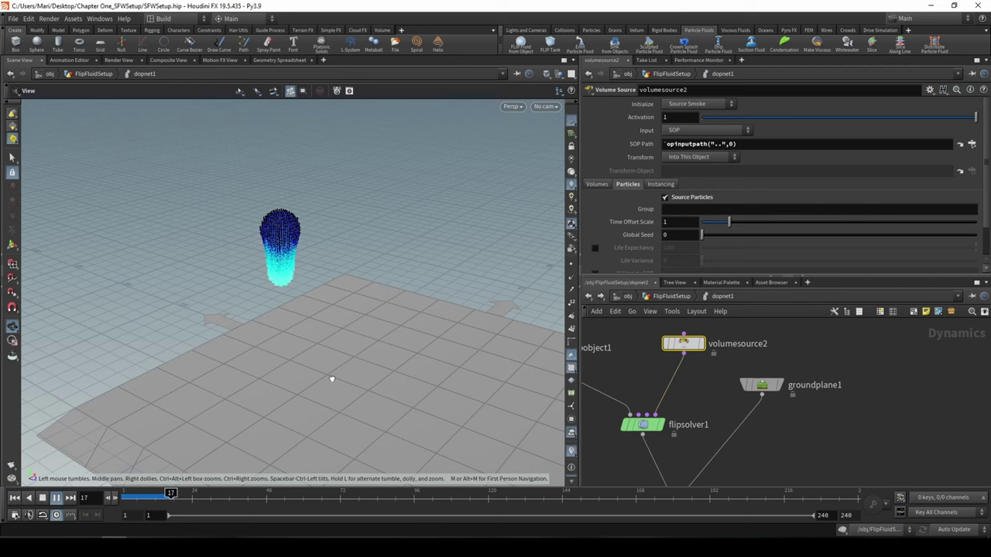
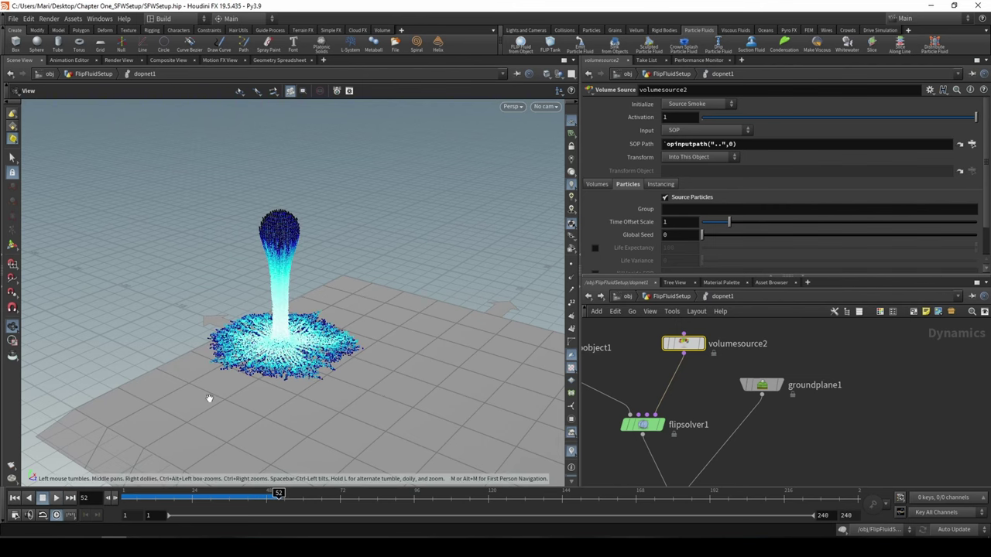
drag(210, 398, 492, 376)
scroll(393, 318, up, 3)
middle_drag(250, 320, 343, 378)
scroll(356, 384, up, 6)
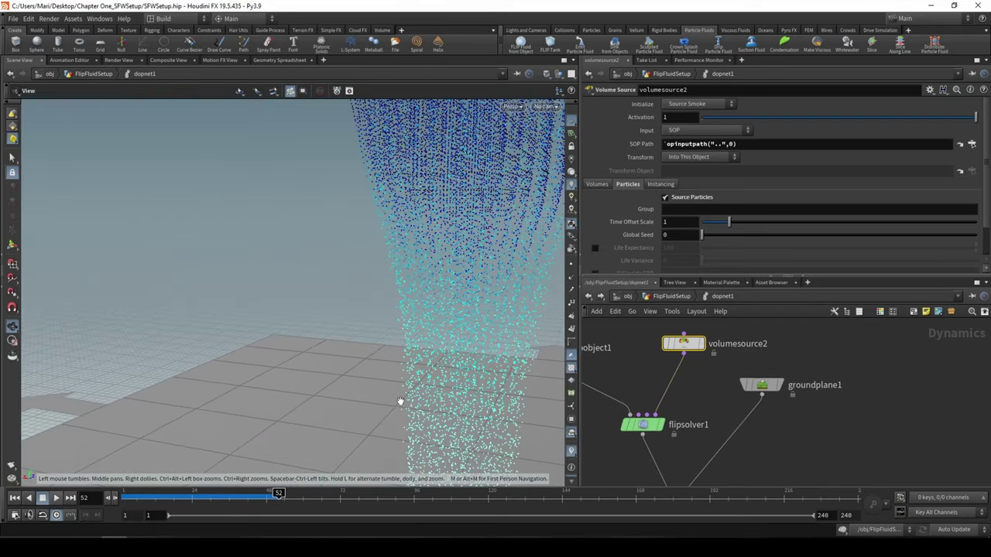
middle_drag(398, 402, 304, 531)
scroll(370, 375, down, 6)
middle_drag(370, 375, 339, 265)
Step: Rewind to frame 1 and set the Particle Separation of flipobject1 to 0.151
middle_drag(628, 409, 673, 415)
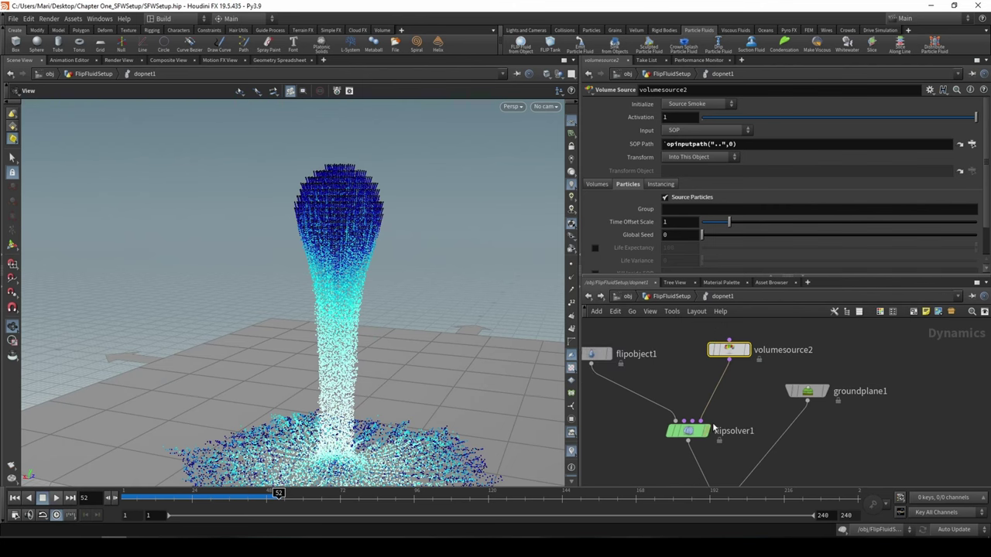
click(596, 354)
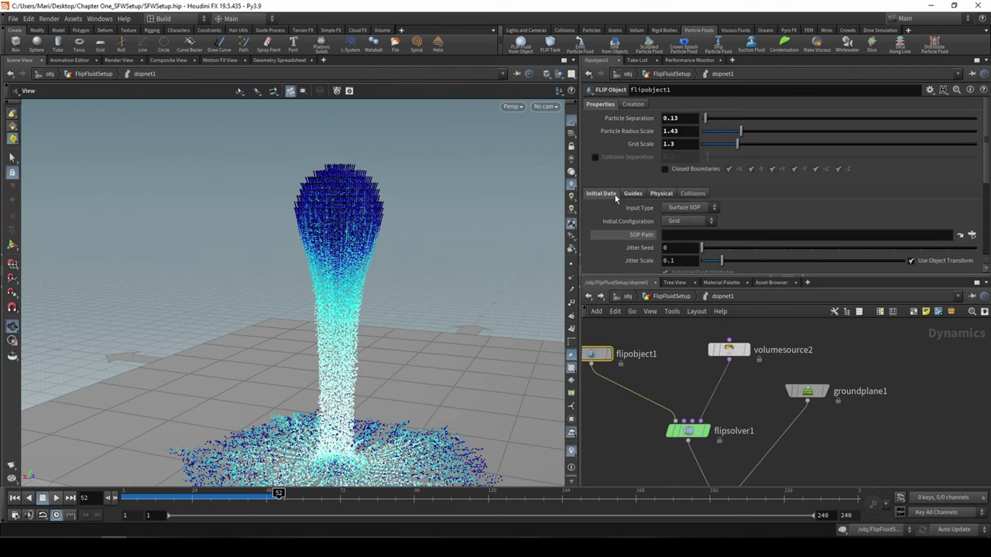
click(14, 499)
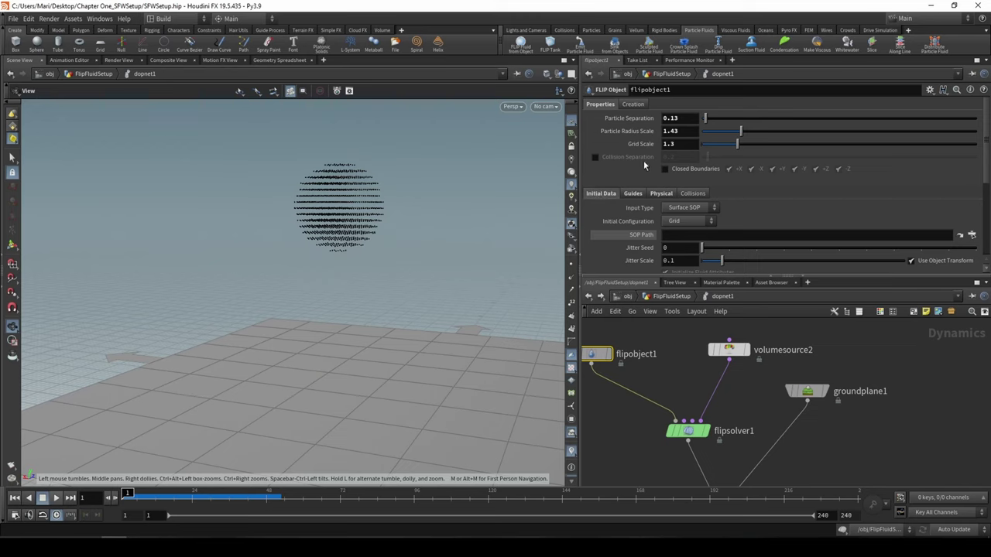
middle_drag(690, 118, 748, 146)
Step: Try the Tetrahedral point configuration on pointsfromvolume1 in FlipFluidSetup and inspect the points inside the sphere
click(675, 297)
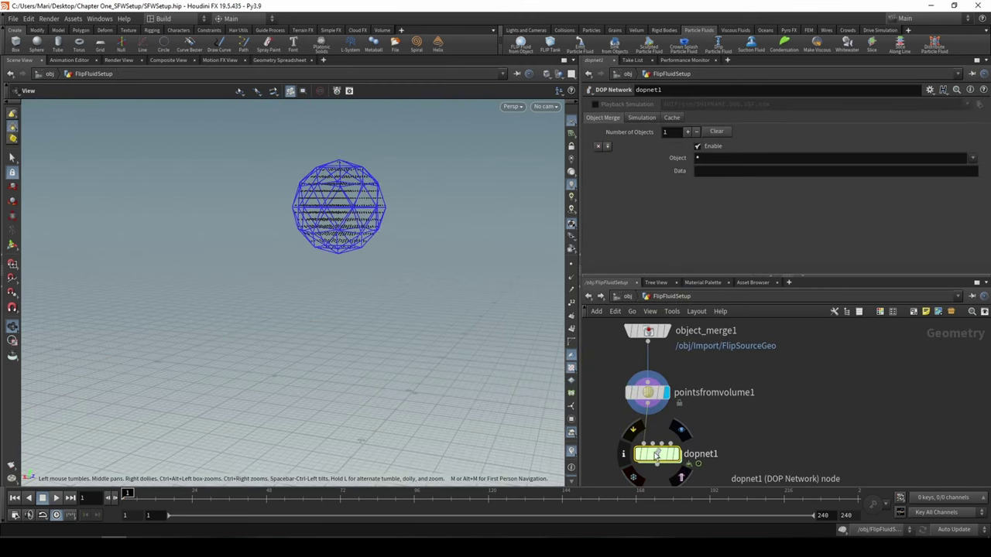
click(647, 392)
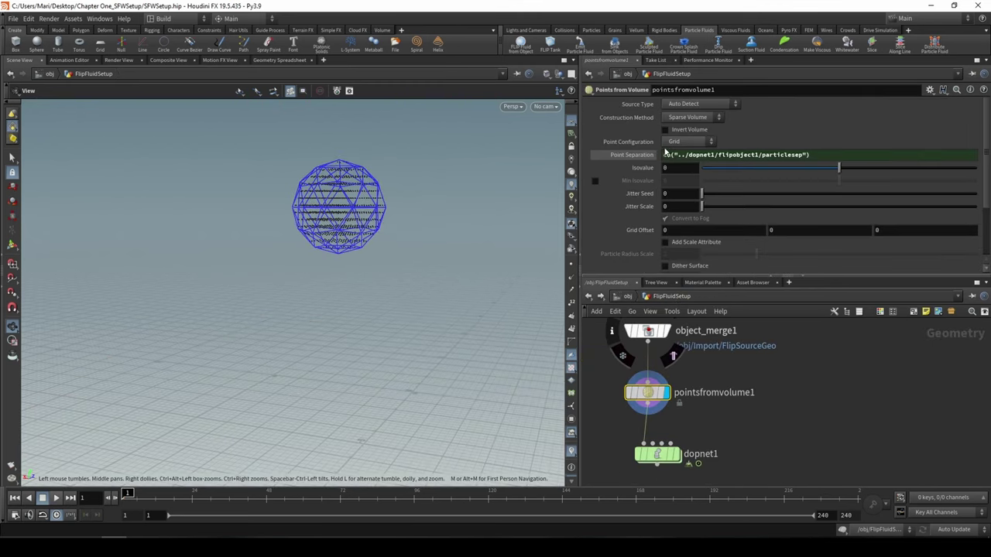
click(683, 142)
click(674, 164)
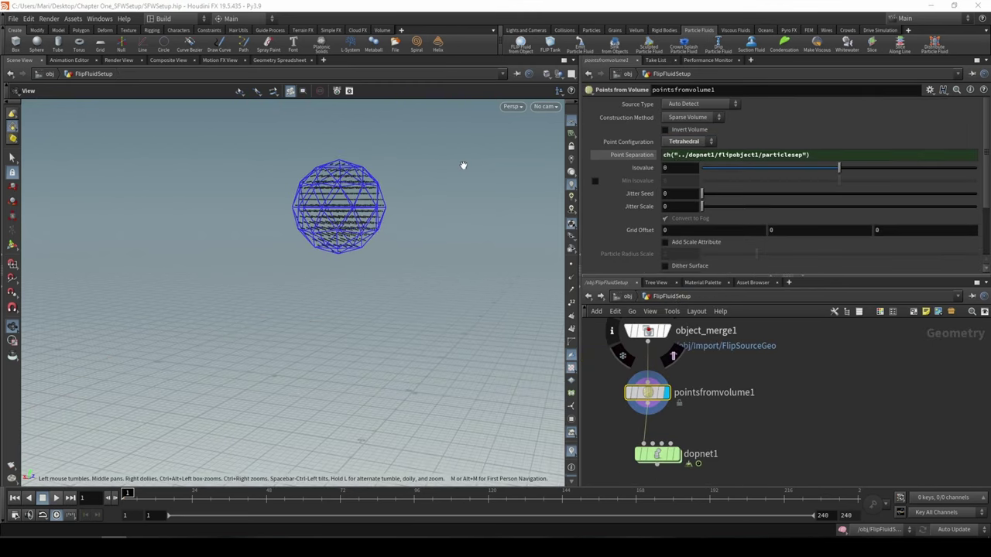
drag(463, 165, 478, 224)
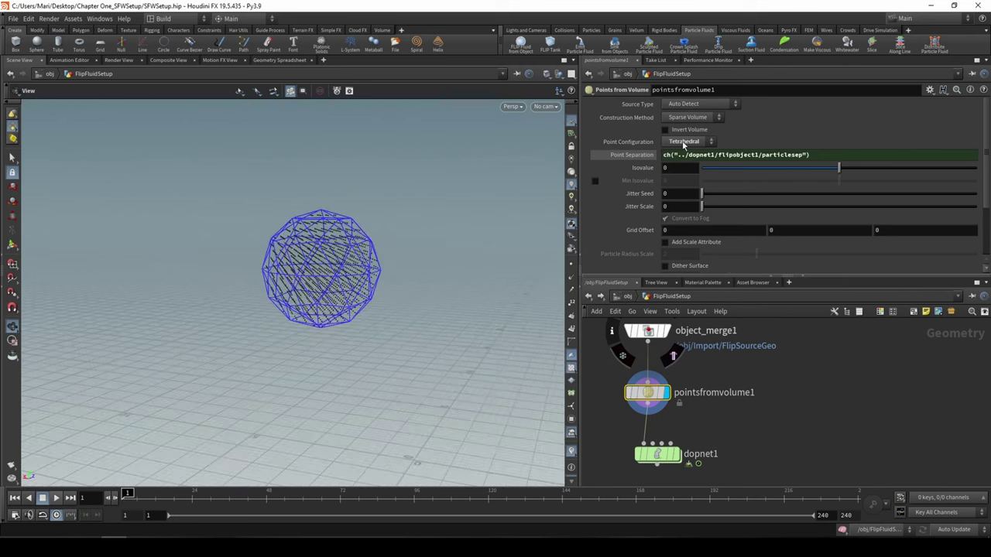
Step: Set the Point Configuration of pointsfromvolume1 to Grid, with Jitter Seed 1.64 and Jitter Scale 1.71
click(682, 142)
click(683, 143)
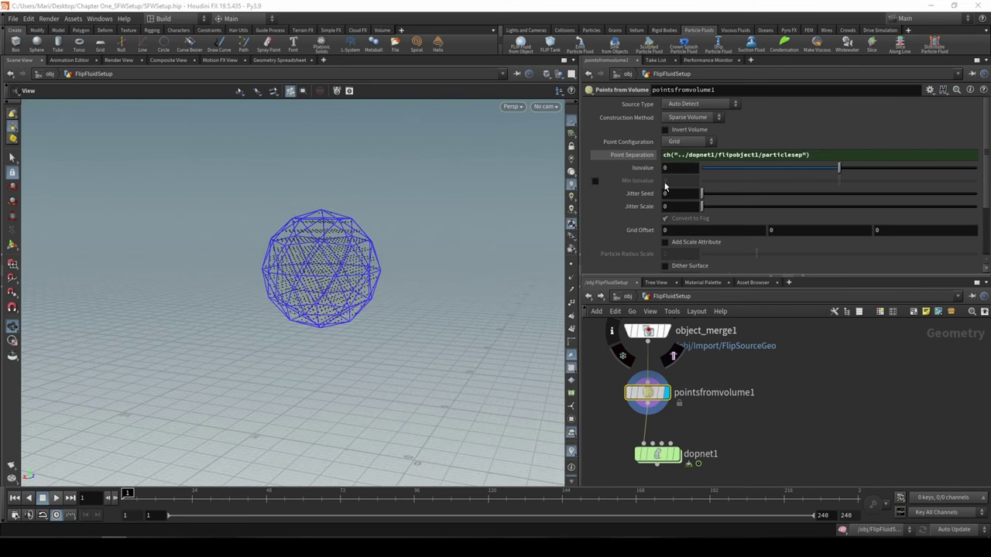
drag(701, 194, 749, 207)
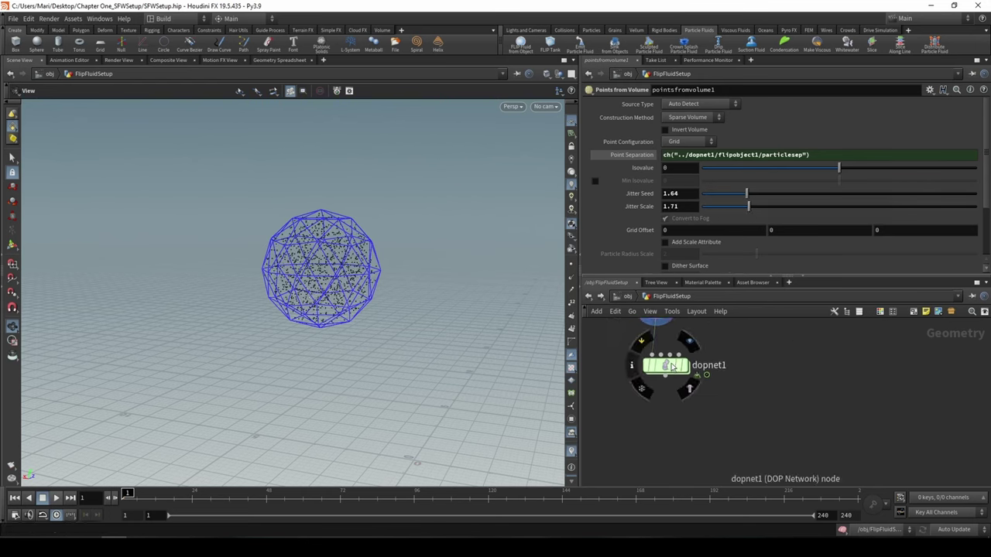
Step: Go back inside dopnet1, play the simulation to check the jittered particle emission, and rewind to frame 1
double_click(667, 362)
scroll(665, 380, down, 3)
middle_drag(619, 440, 613, 415)
scroll(624, 396, up, 1)
drag(201, 439, 208, 320)
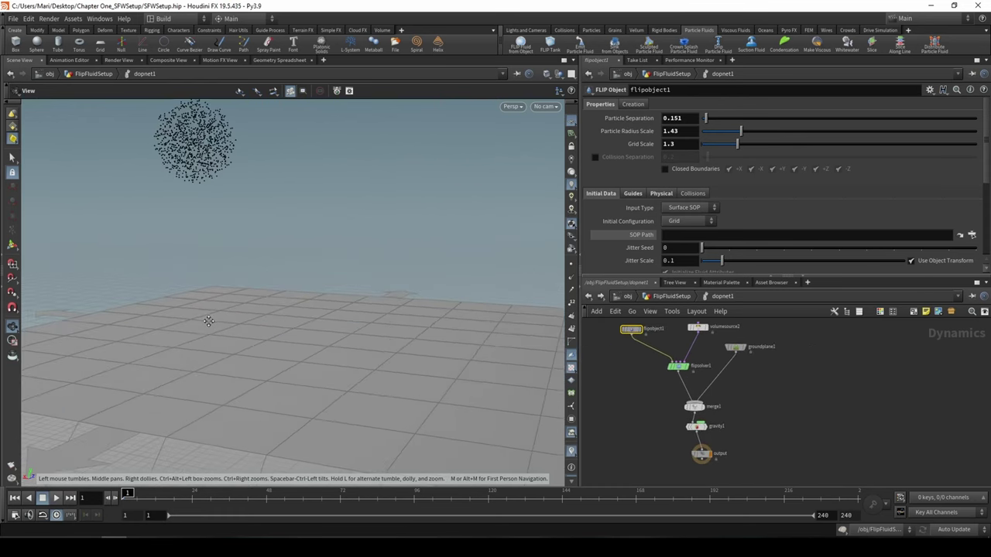
right_drag(208, 321, 250, 336)
drag(250, 336, 139, 444)
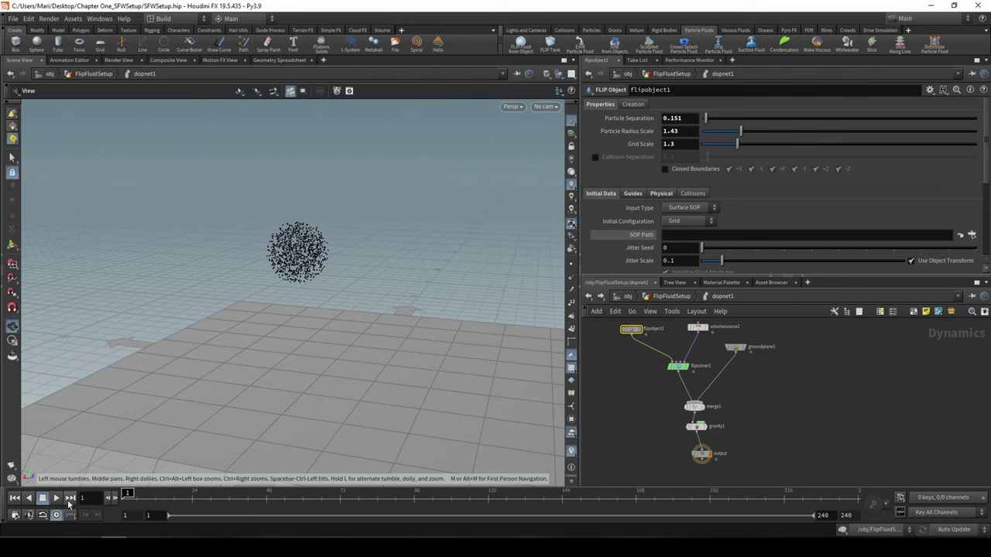
click(56, 498)
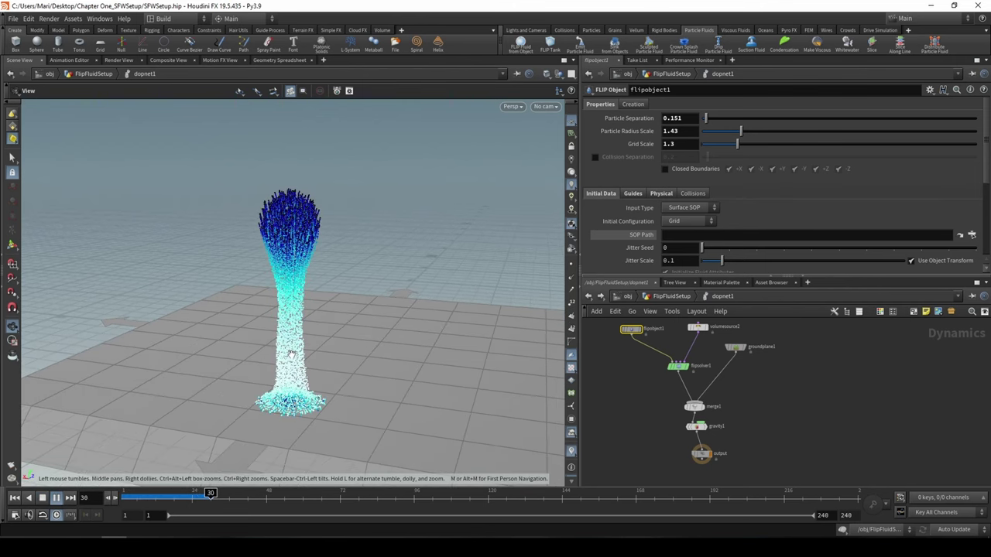
click(43, 498)
drag(181, 497, 109, 500)
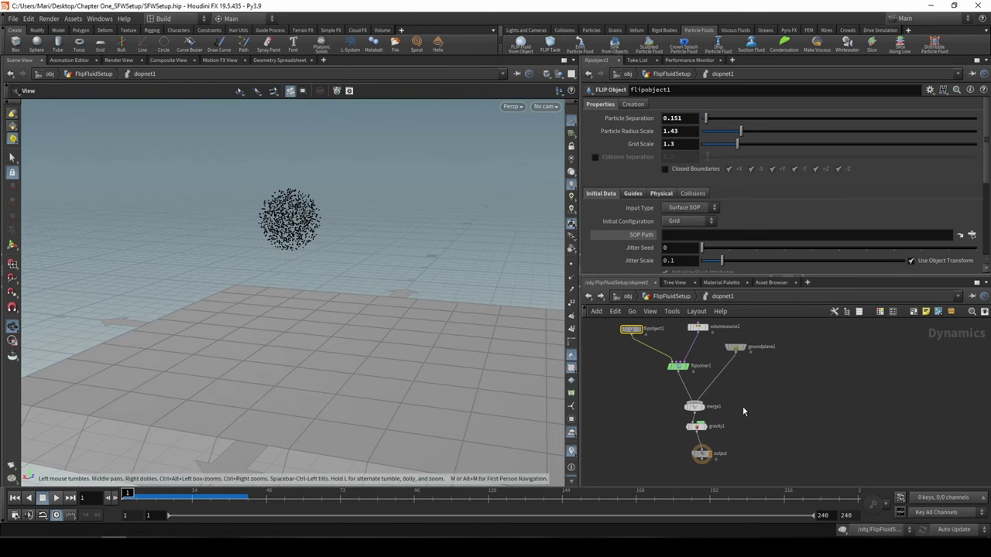
Step: Turn off Reseed Particles in the particle motion reseeding settings of flipsolver1
middle_drag(637, 388, 634, 421)
scroll(627, 433, up, 5)
middle_drag(765, 349, 695, 401)
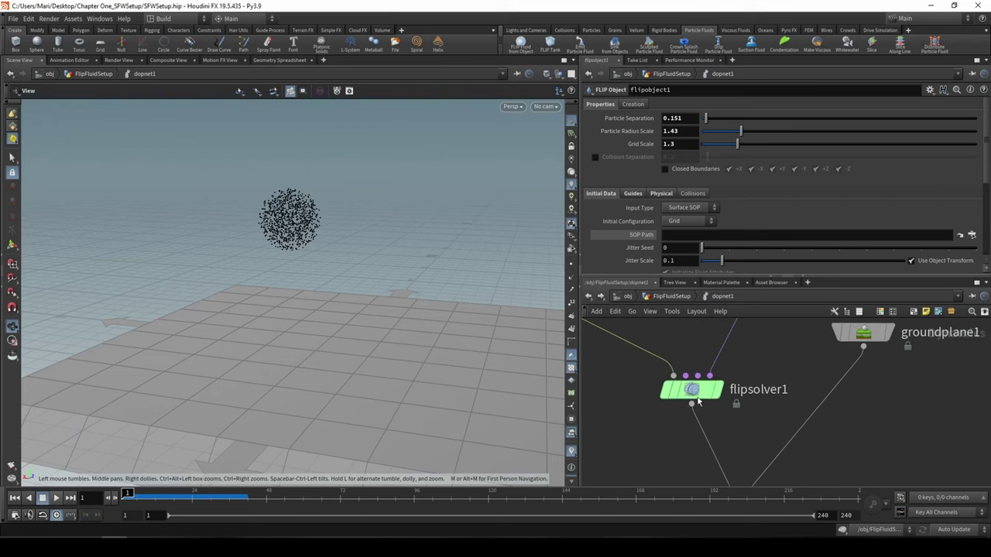
click(689, 394)
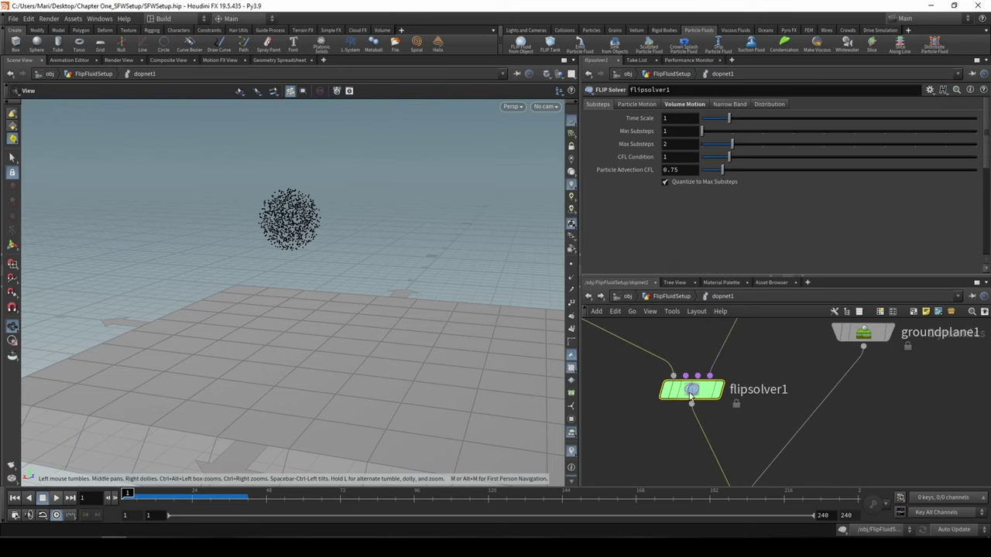
click(630, 103)
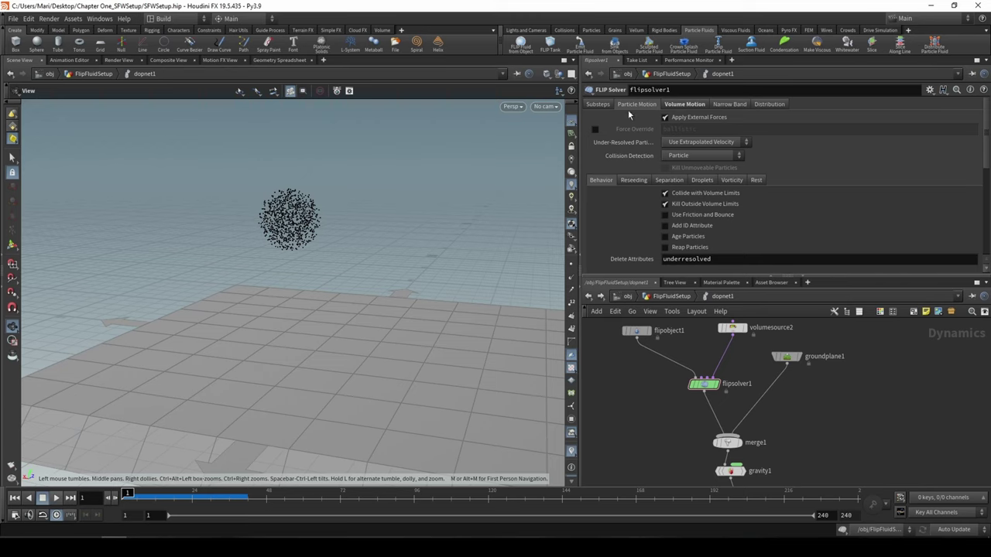
click(633, 181)
click(664, 203)
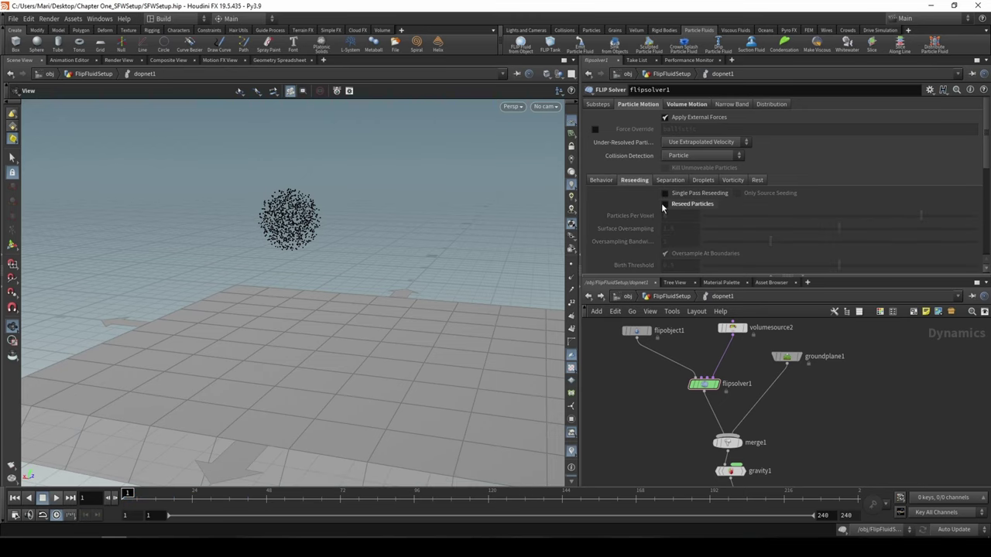
Step: Play the simulation without reseeding, scrub back to frame 50, and examine the fluid column and its splash on the ground plane
click(56, 498)
drag(421, 435, 341, 365)
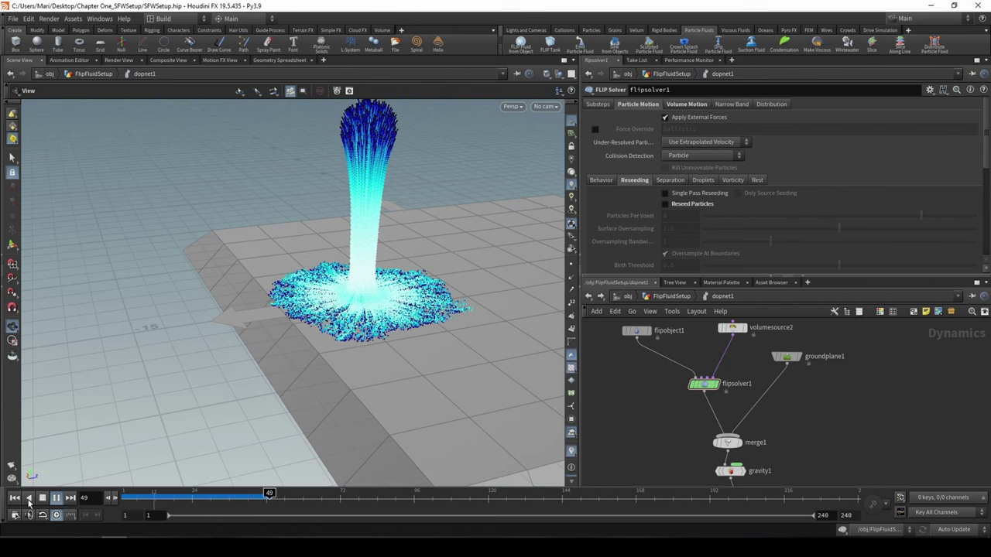
click(186, 497)
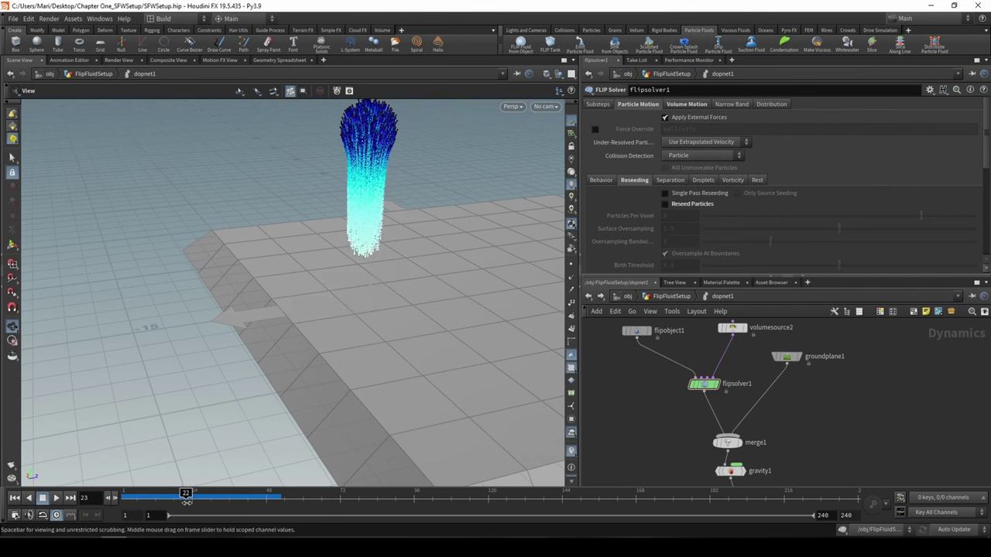
drag(186, 501, 383, 403)
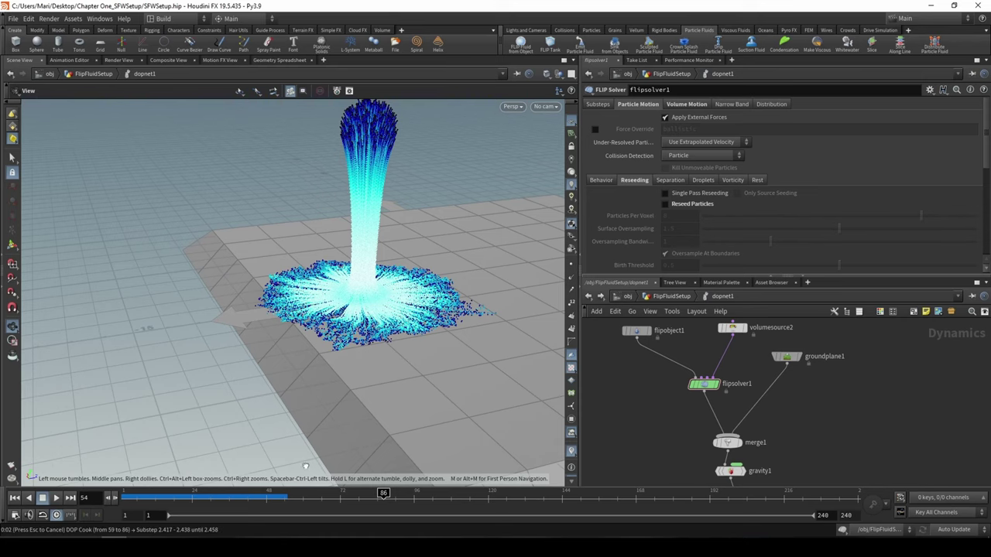
drag(249, 500, 272, 495)
drag(314, 421, 287, 398)
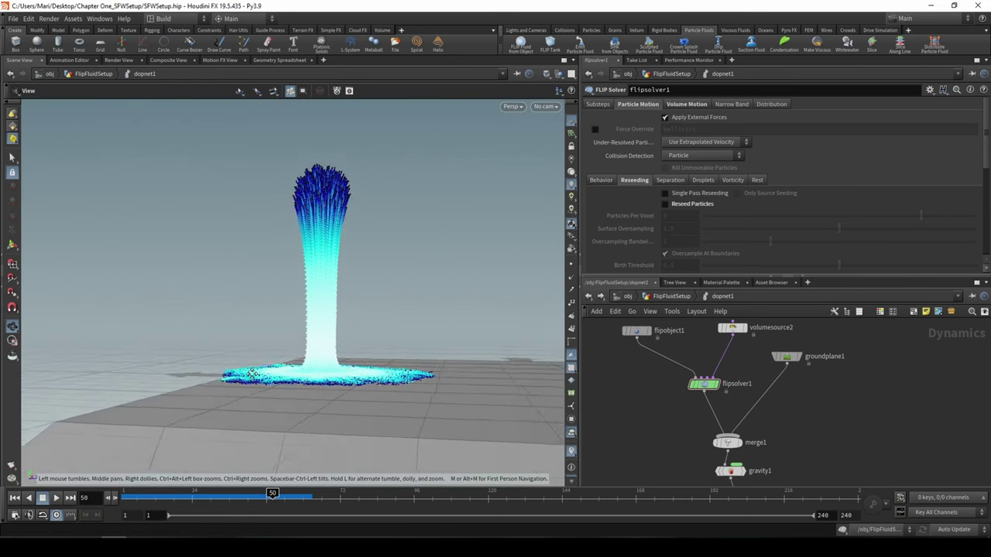
right_drag(287, 398, 179, 385)
drag(179, 385, 319, 265)
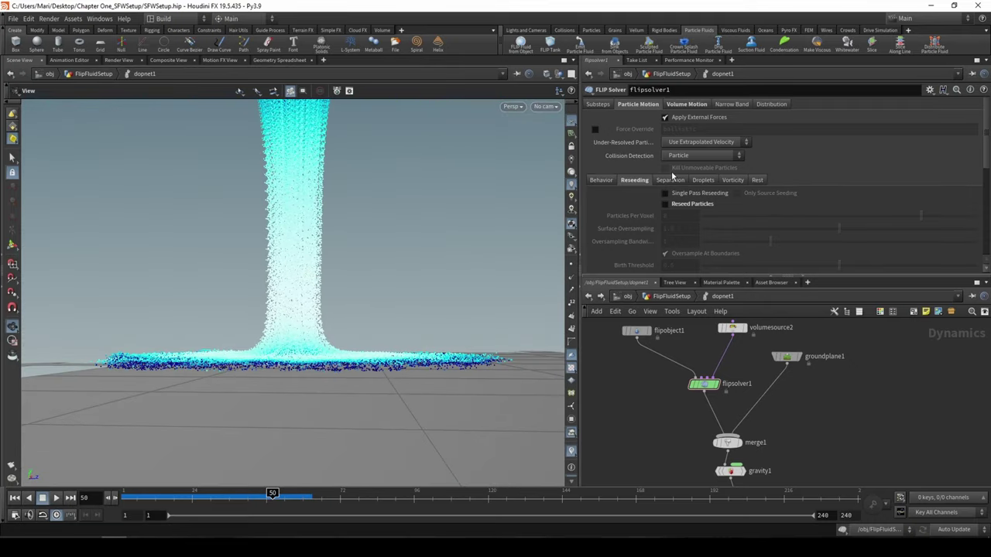
Step: Set the Particle Radius Scale of flipobject1 to 1.68 and its Grid Scale to 1.17
click(596, 105)
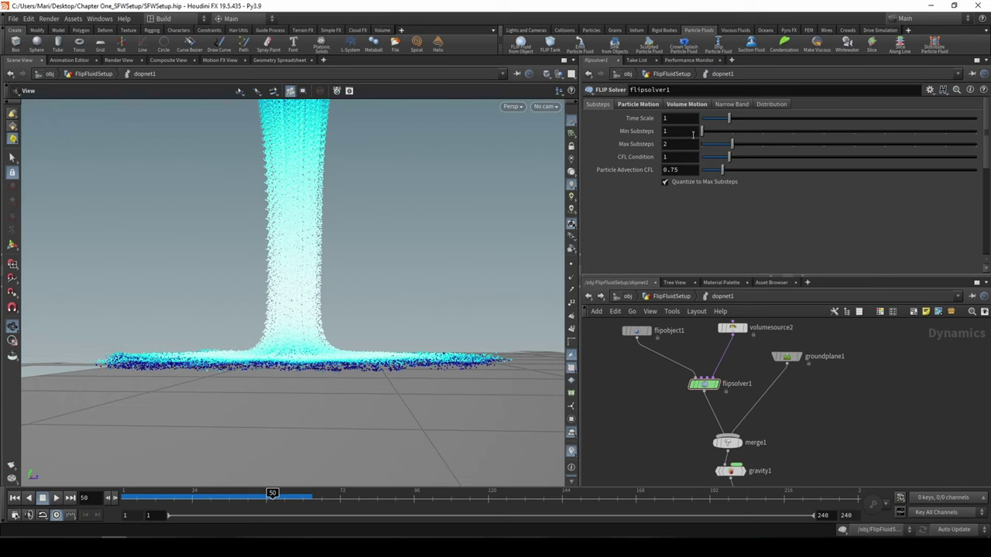
click(628, 332)
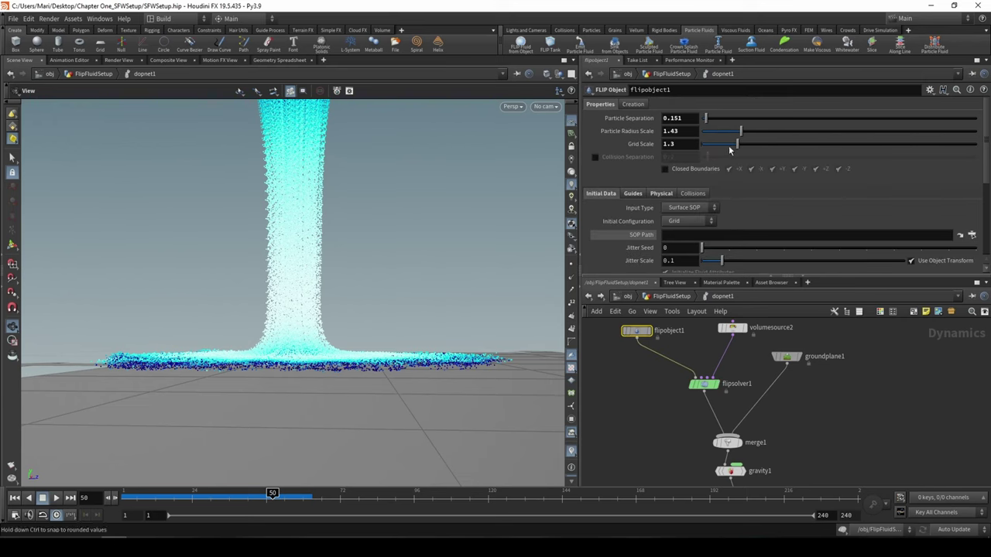
drag(734, 149, 735, 150)
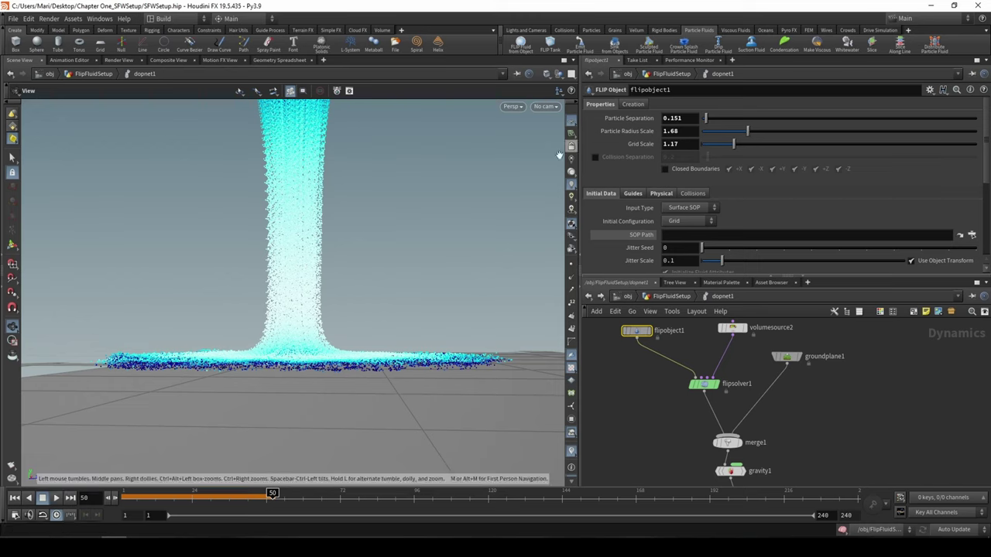
Step: Rewind to frame 1, replay the simulation to examine the splash from several angles, and scrub back to frame 24
drag(141, 497, 108, 501)
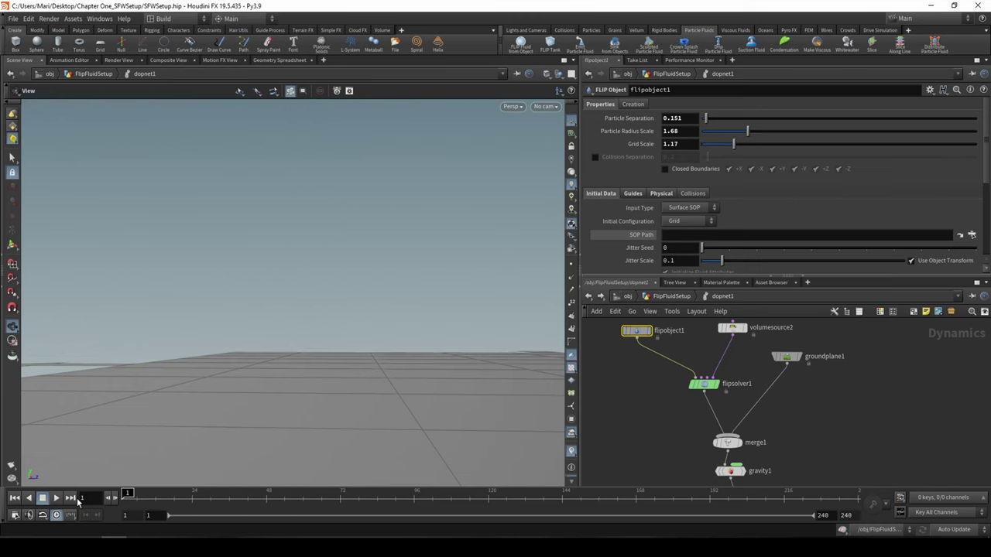
scroll(374, 232, down, 2)
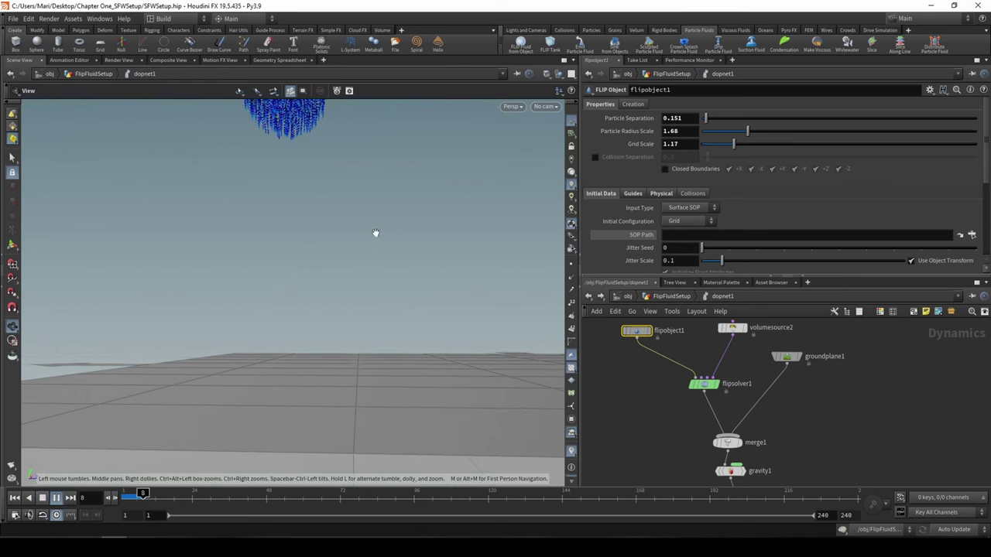
middle_drag(374, 232, 385, 297)
scroll(384, 310, down, 2)
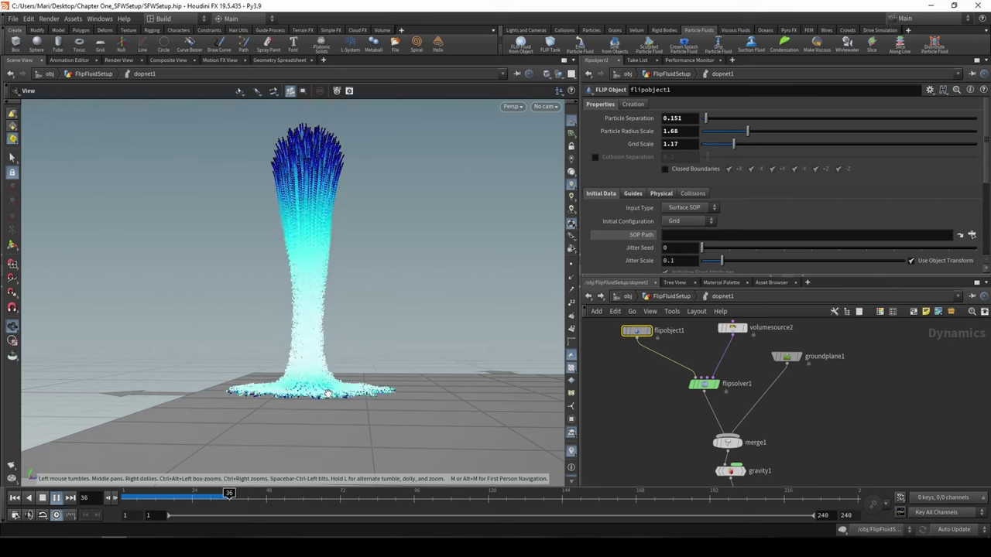
drag(347, 395, 343, 424)
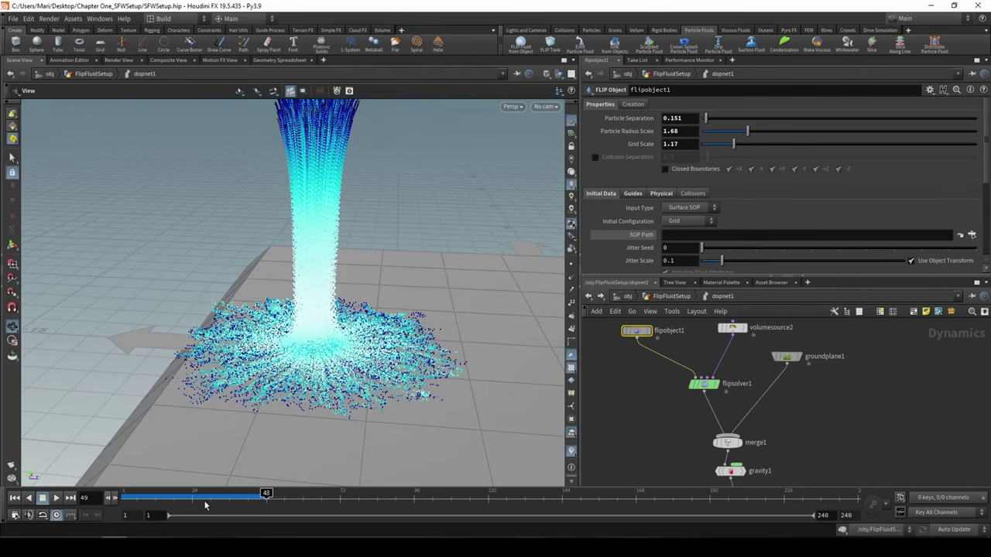
drag(165, 494, 191, 493)
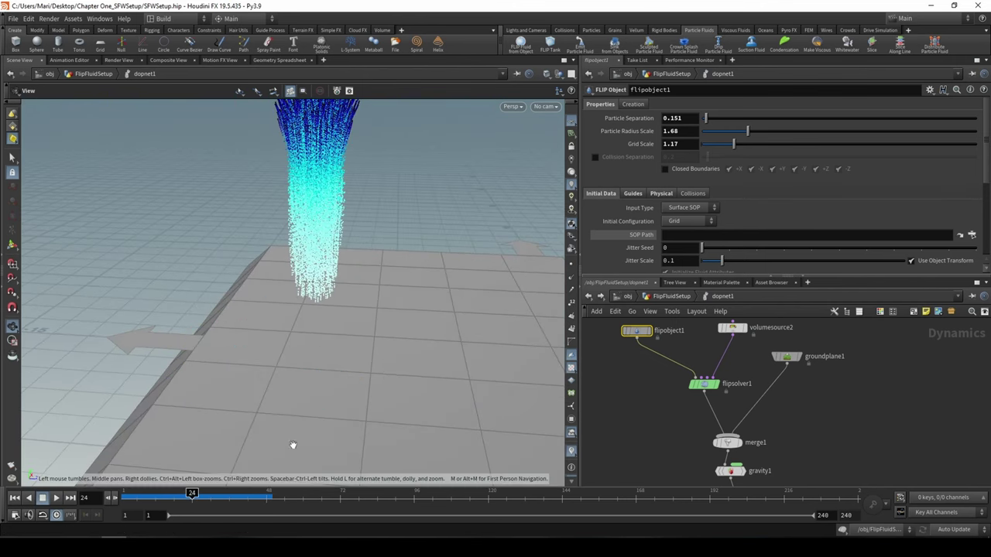
Step: Select volumesource2 and keyframe its Activation at 1 on frame 44
click(633, 105)
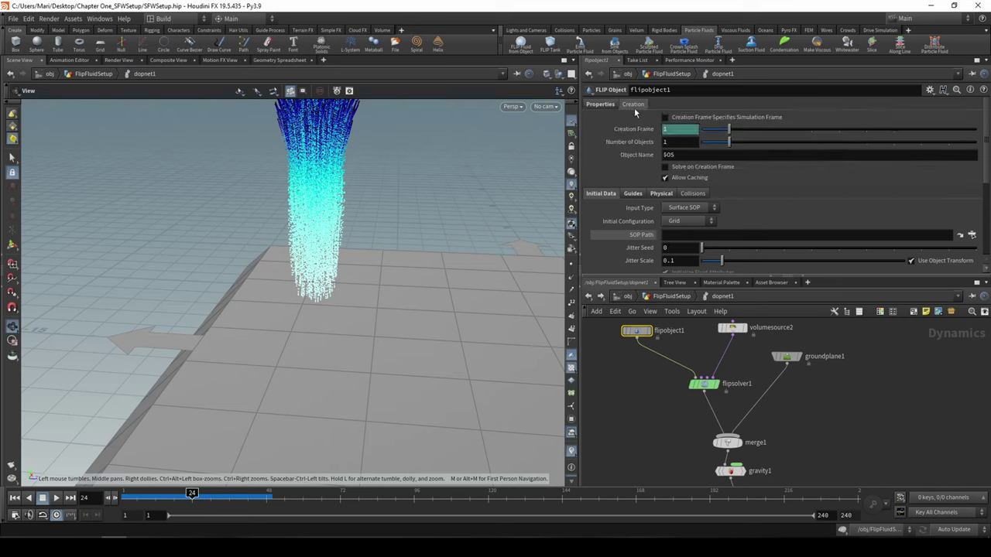
click(702, 384)
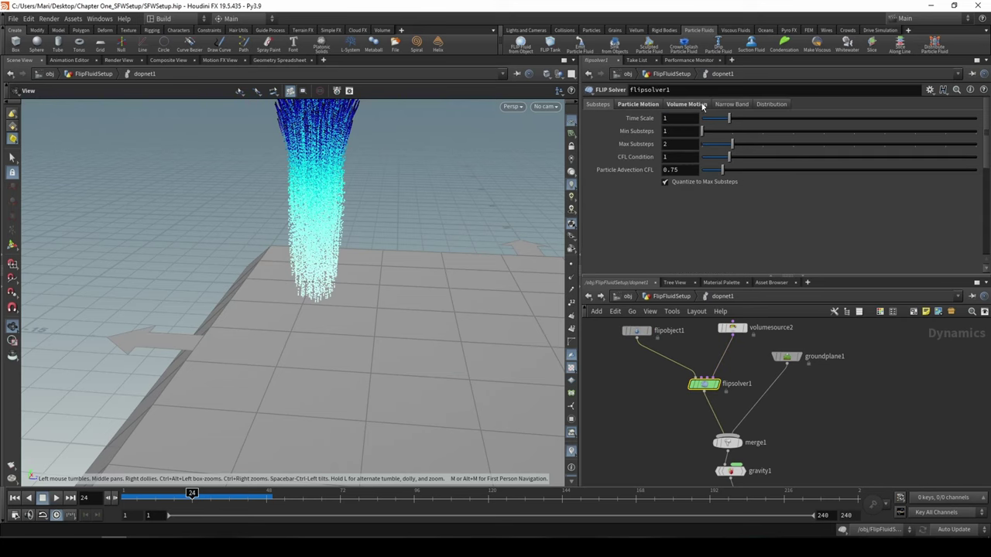
middle_drag(710, 357, 674, 382)
click(693, 354)
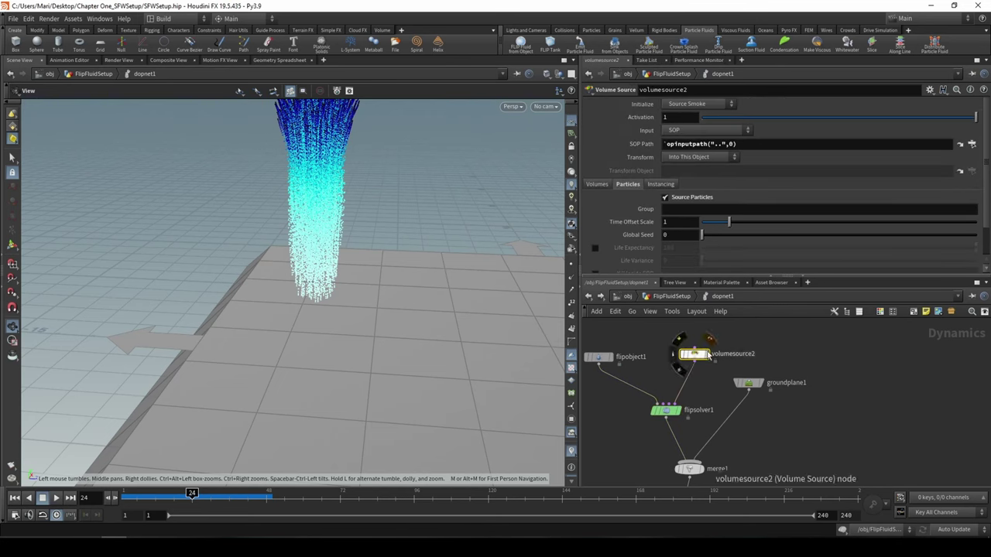
middle_drag(805, 342, 802, 367)
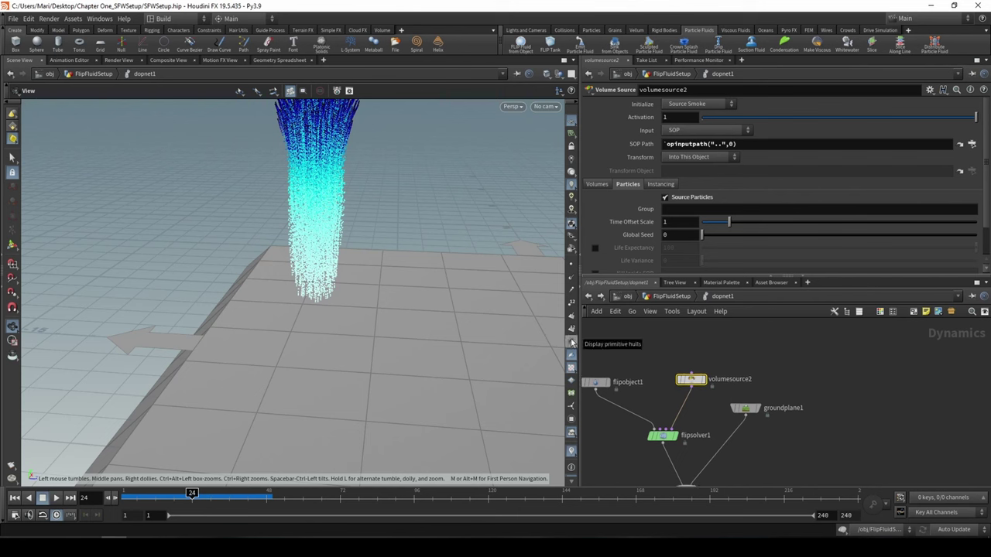
right_click(644, 120)
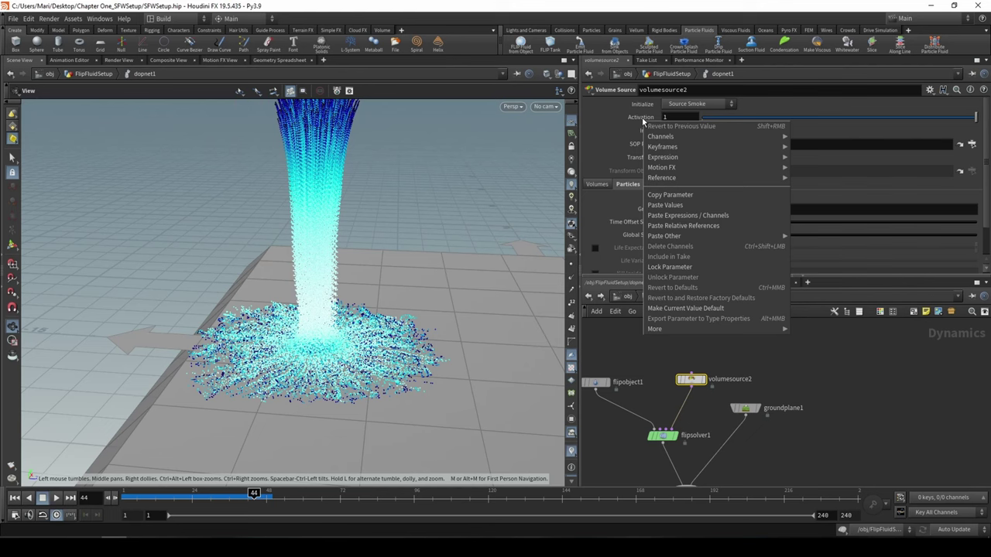
mouse_move(691, 146)
click(638, 342)
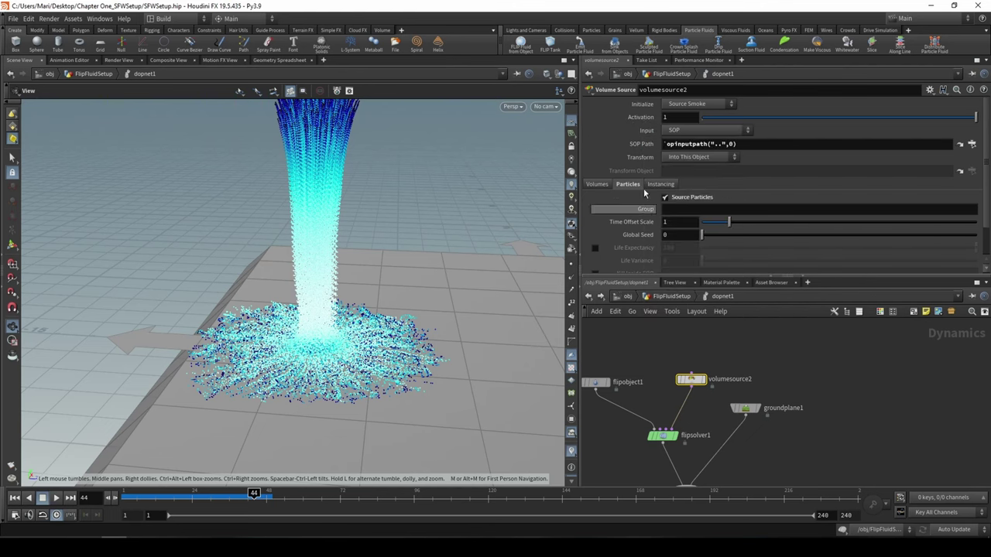
alt+click(649, 122)
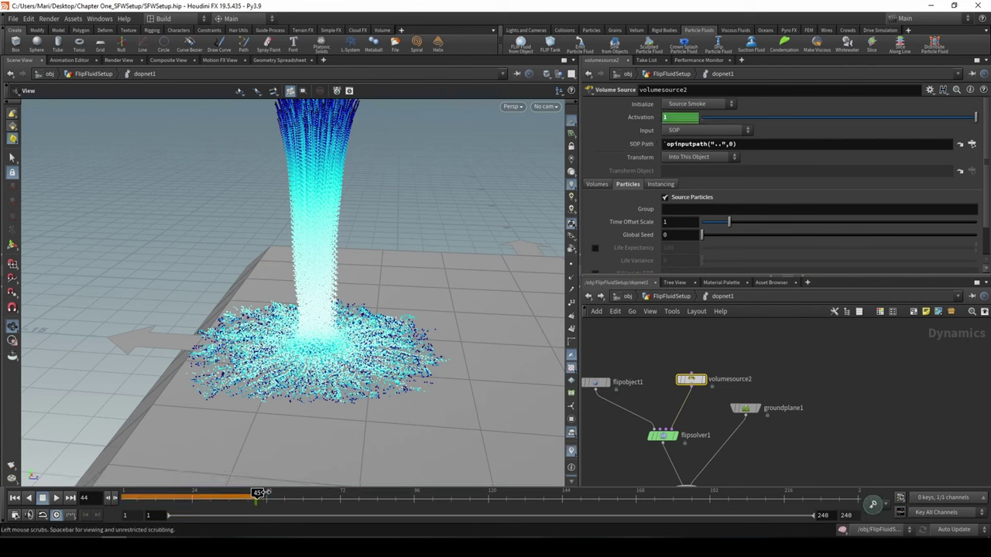
Step: Move to frame 50 and keyframe the Activation of volumesource2 at 0 to stop the emission
click(260, 493)
click(272, 492)
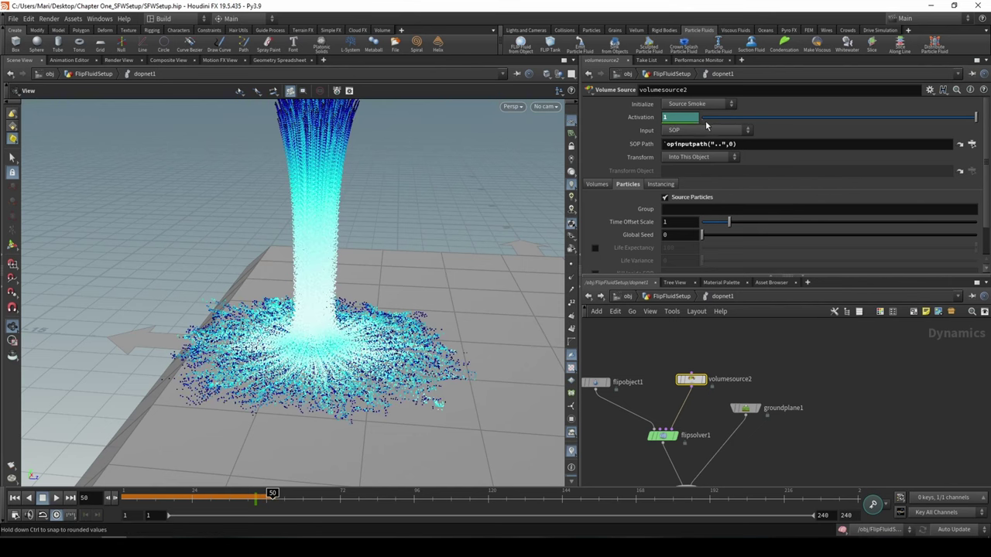
click(702, 119)
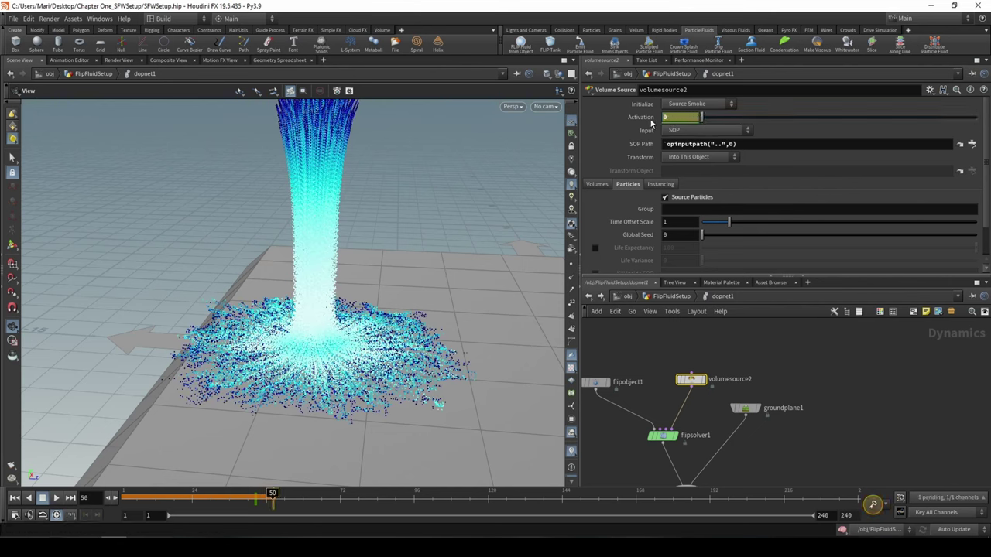
Step: Replay the simulation from the start and check how the particles spread once the emission stops, halting around frame 110
click(125, 498)
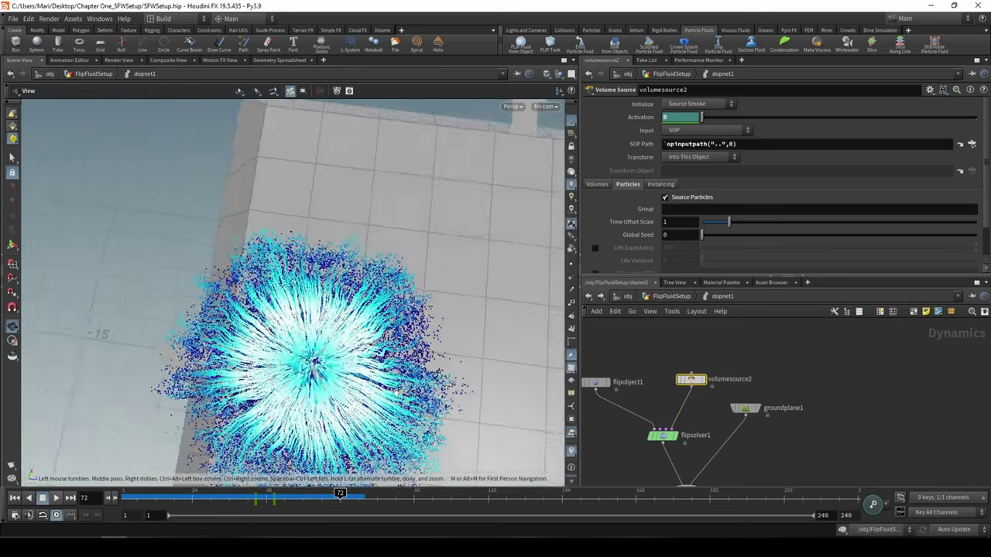
drag(372, 336, 389, 324)
drag(340, 495, 331, 529)
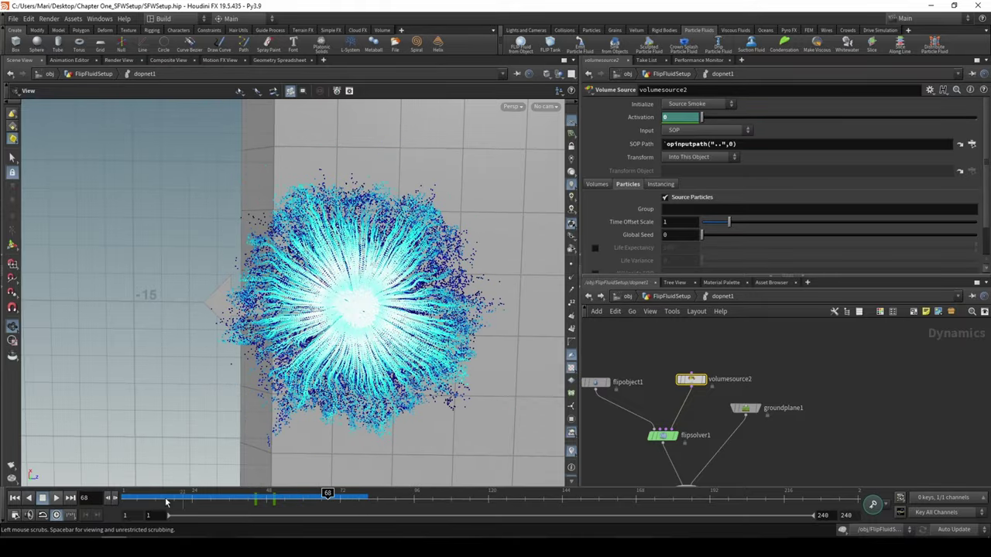
click(56, 501)
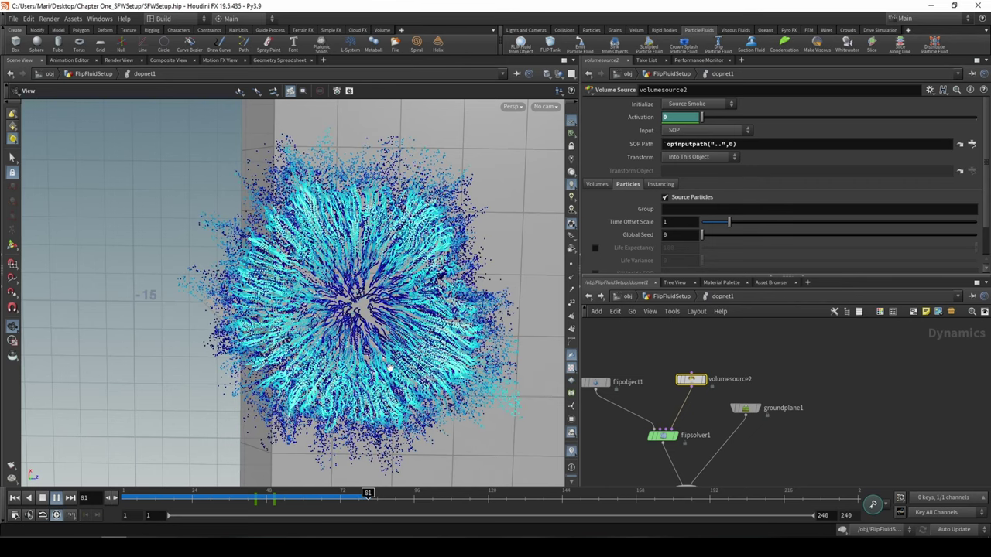
drag(417, 216, 423, 192)
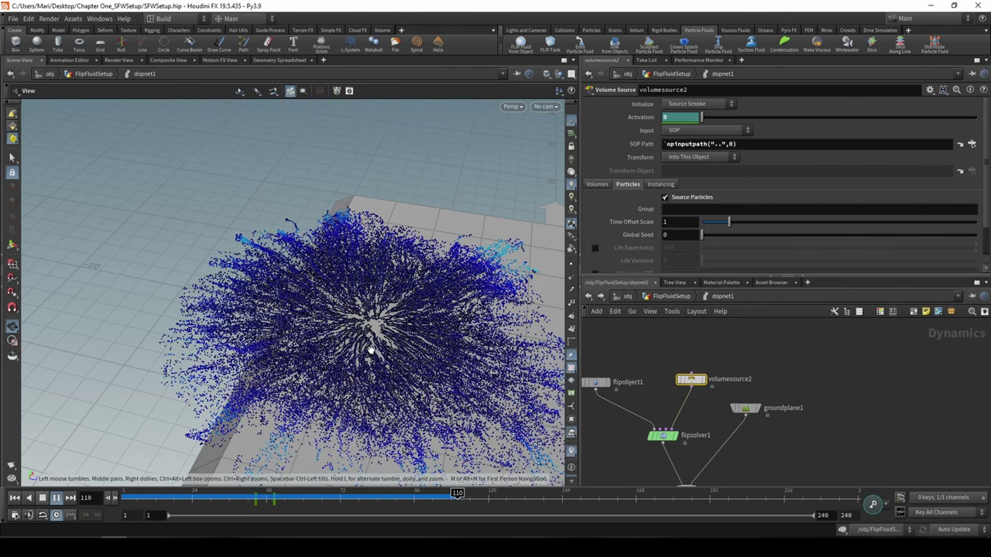
key(Escape)
Step: Scrub to frame 109 and examine the particle distribution and gaps on the ground plane up close and from above
drag(418, 365, 395, 329)
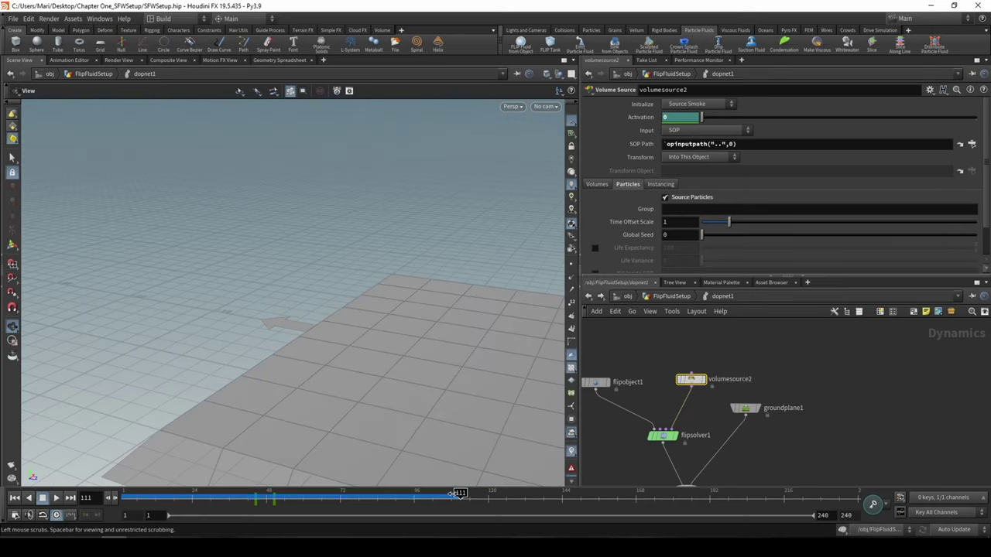
drag(459, 493, 454, 493)
drag(398, 329, 39, 343)
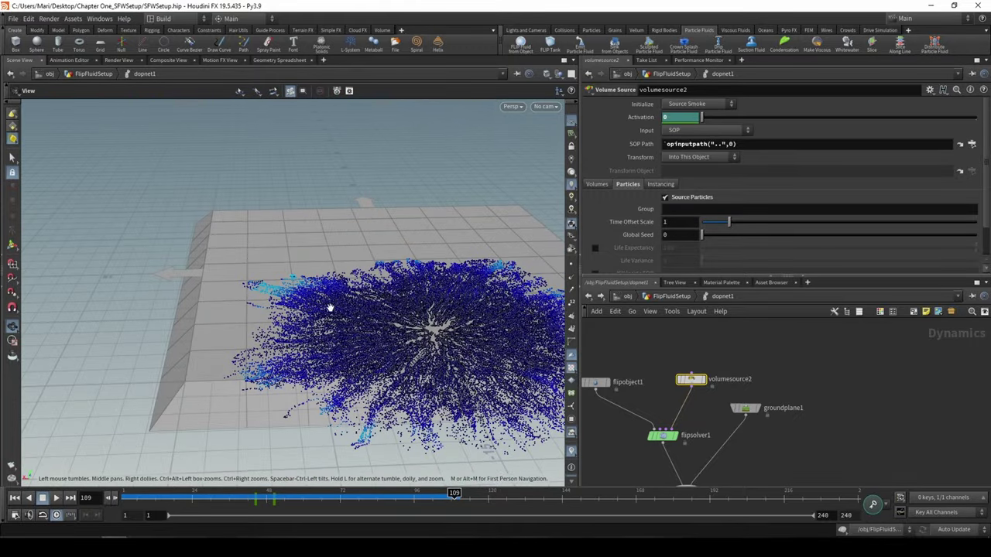
drag(330, 308, 281, 288)
drag(341, 336, 316, 349)
right_drag(317, 349, 311, 294)
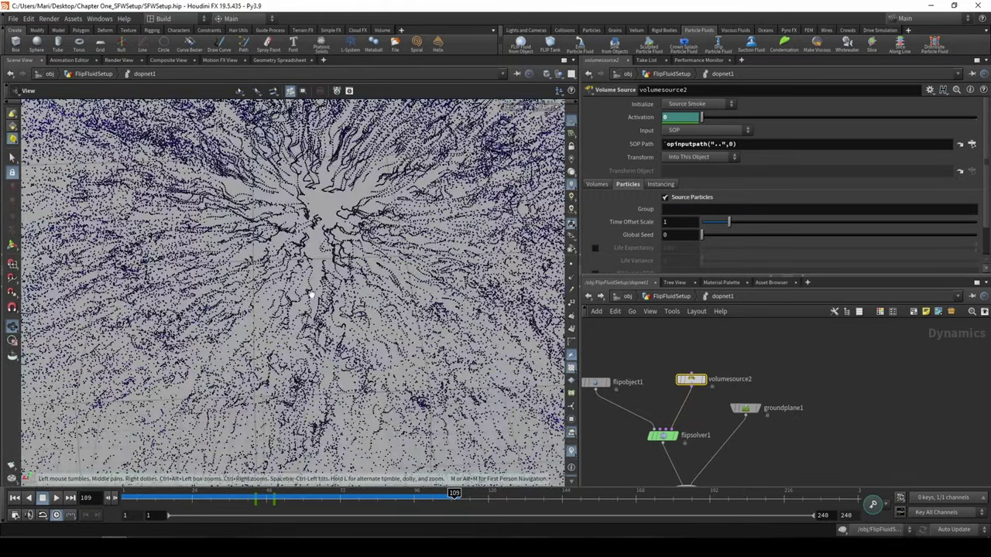
right_drag(281, 177, 285, 206)
drag(308, 199, 297, 265)
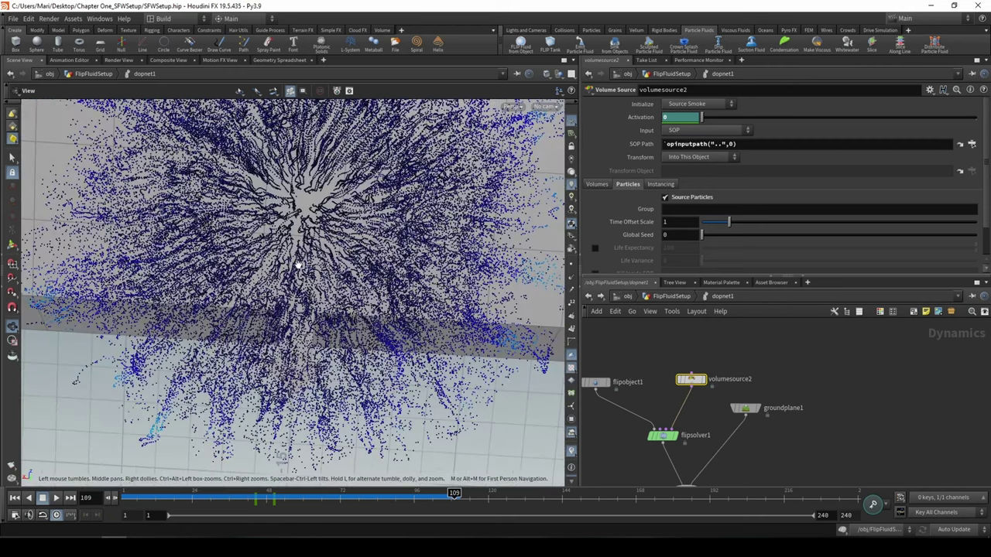
Step: Shift the dark blue marker of flipobject1's speed visualization color ramp slightly toward the black end
click(595, 382)
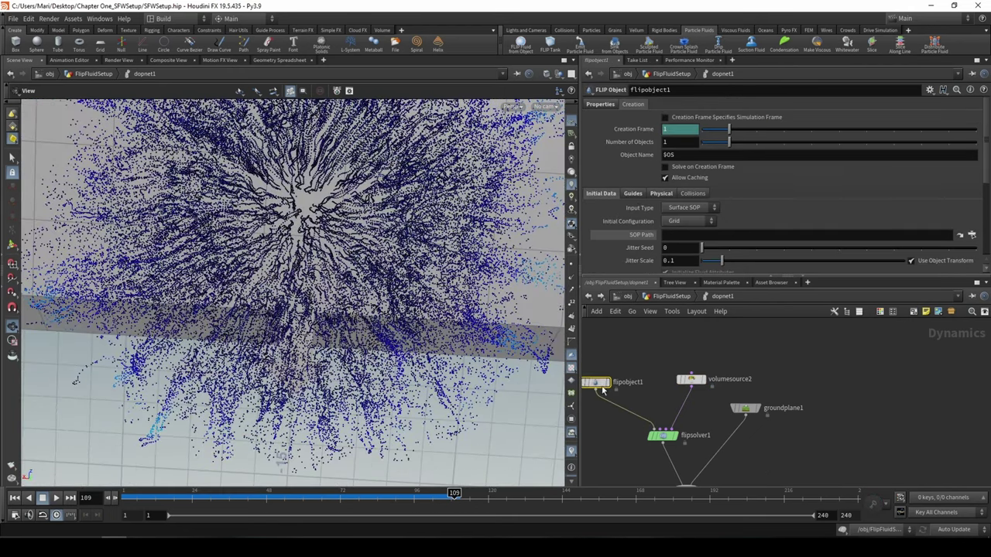
click(633, 193)
scroll(641, 200, down, 3)
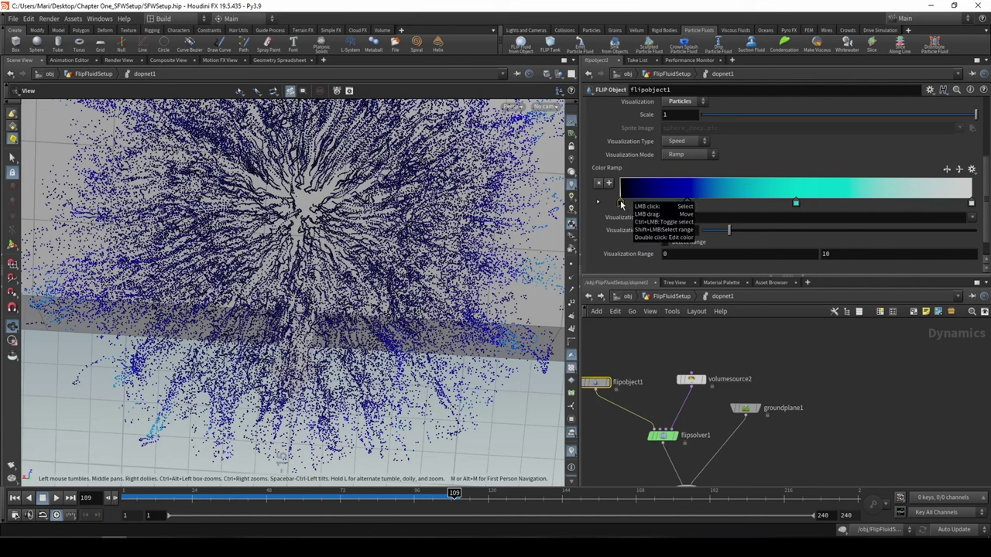
drag(619, 201, 630, 221)
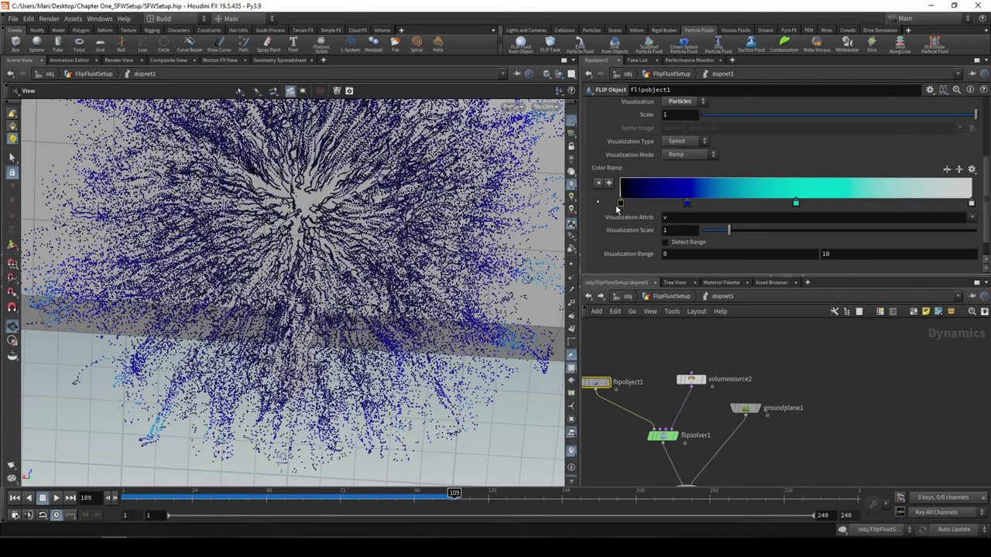
middle_drag(328, 221, 349, 288)
drag(379, 343, 426, 306)
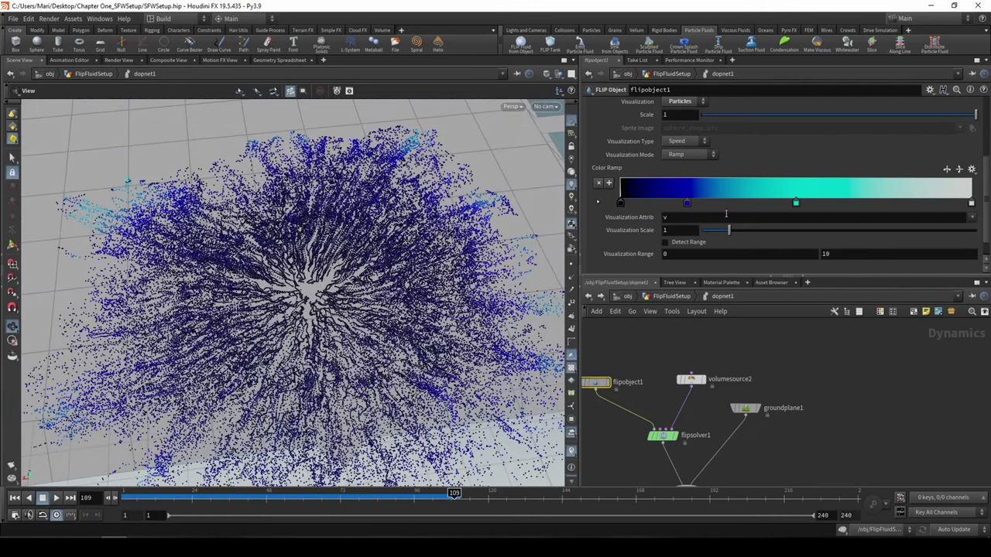
mouse_move(689, 204)
mouse_down()
mouse_move(707, 206)
mouse_move(642, 212)
mouse_move(667, 222)
mouse_move(670, 202)
mouse_move(679, 203)
mouse_up()
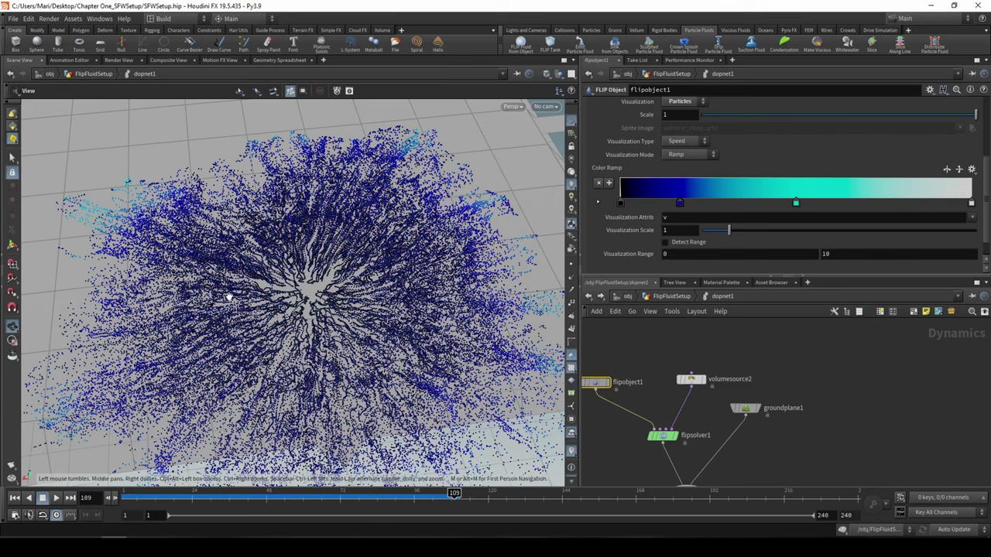
Step: Replay the recolored simulation to frame 93 and inspect the particle speeds and streaks around frames 31 and 72 from several angles
drag(225, 287, 145, 413)
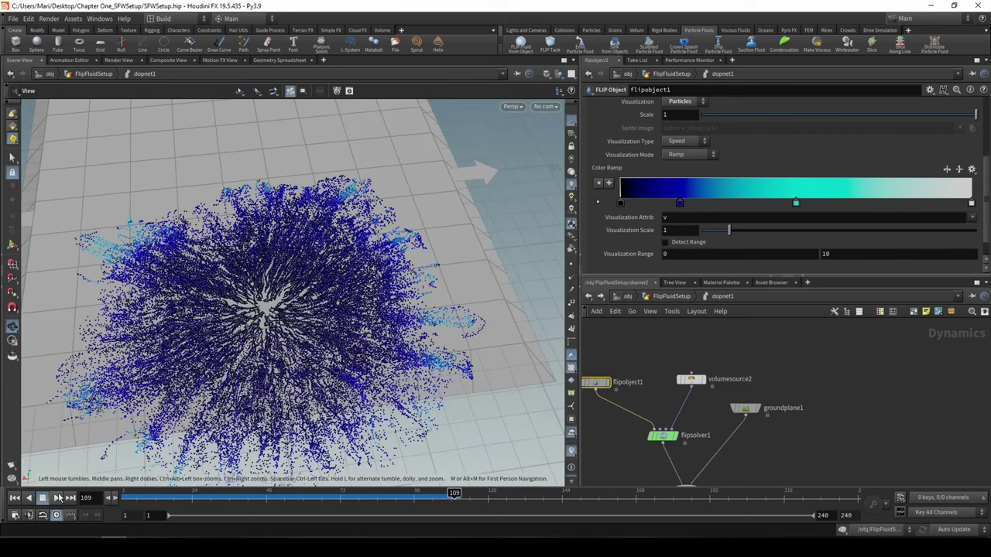
click(59, 498)
click(55, 498)
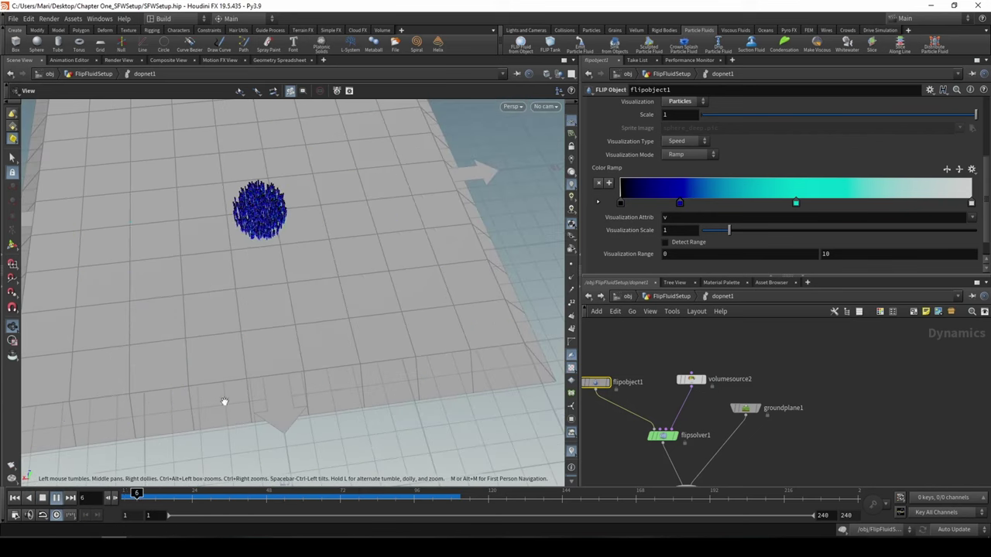
drag(221, 398, 372, 390)
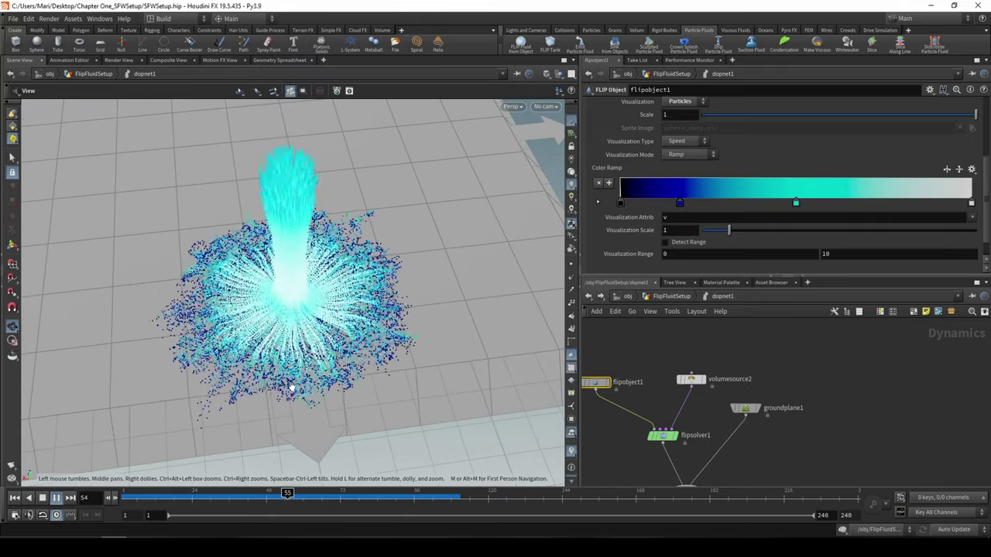
click(42, 498)
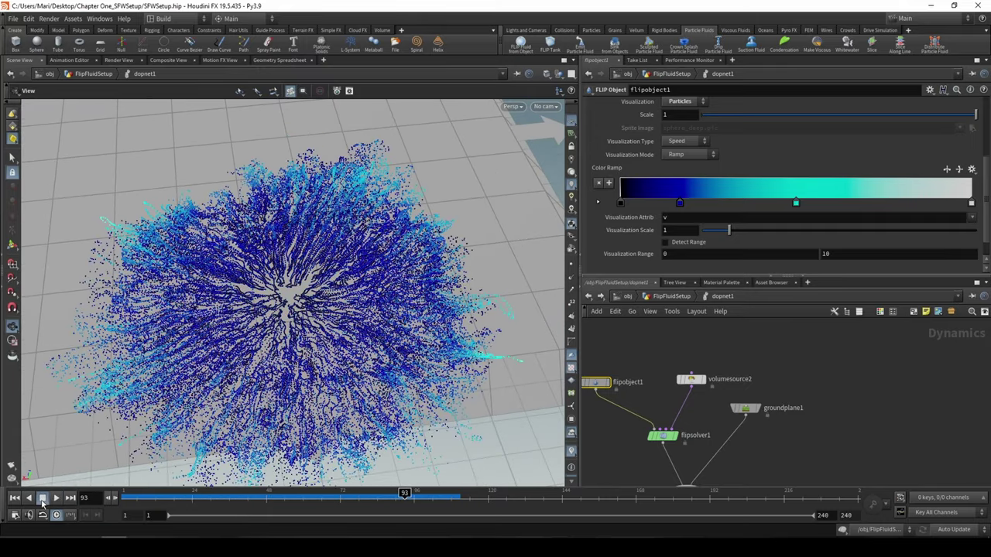
drag(310, 496, 213, 531)
drag(283, 325, 300, 211)
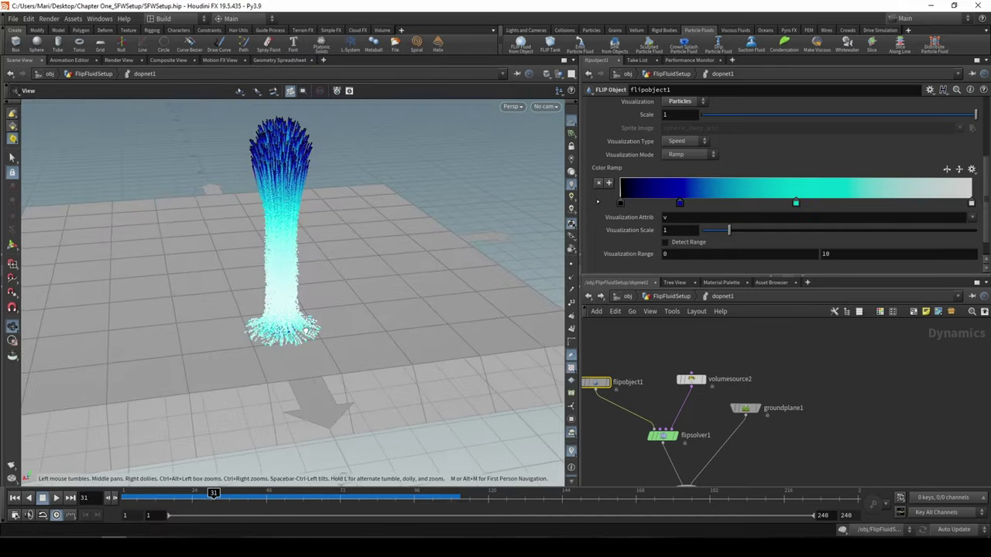
middle_drag(301, 211, 316, 320)
right_drag(316, 321, 332, 184)
mouse_move(319, 332)
mouse_down()
mouse_move(294, 364)
mouse_move(178, 410)
mouse_move(277, 441)
mouse_up()
drag(213, 493, 340, 507)
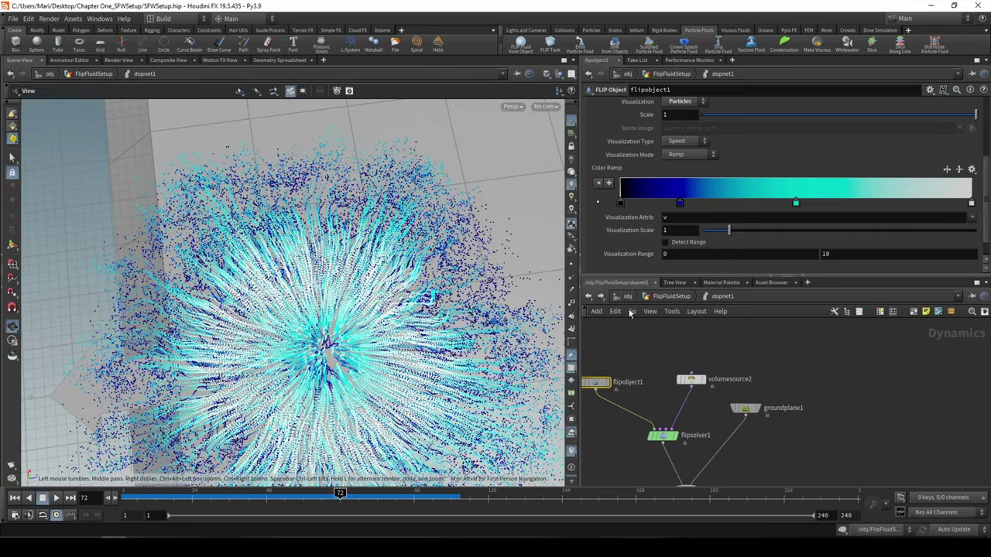
Step: In FlipFluidSetup, animate the Jitter Seed of pointsfromvolume1 by appending the expression +($F*0.01) to its value
click(672, 297)
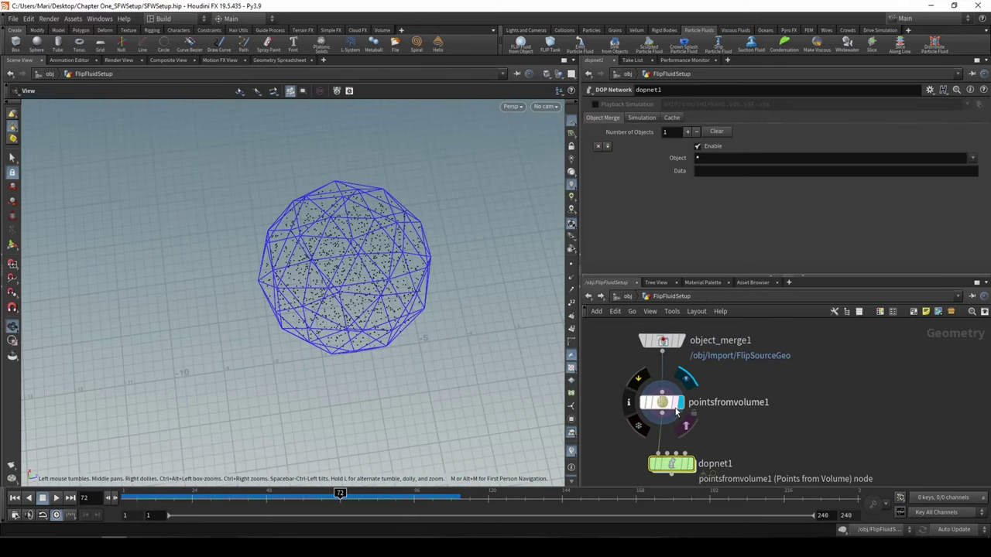
click(657, 404)
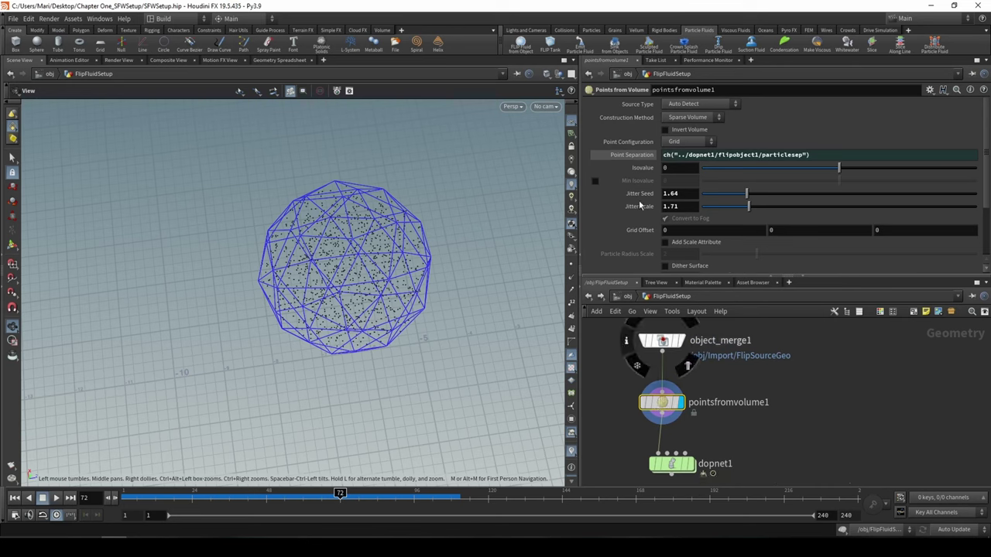
click(705, 194)
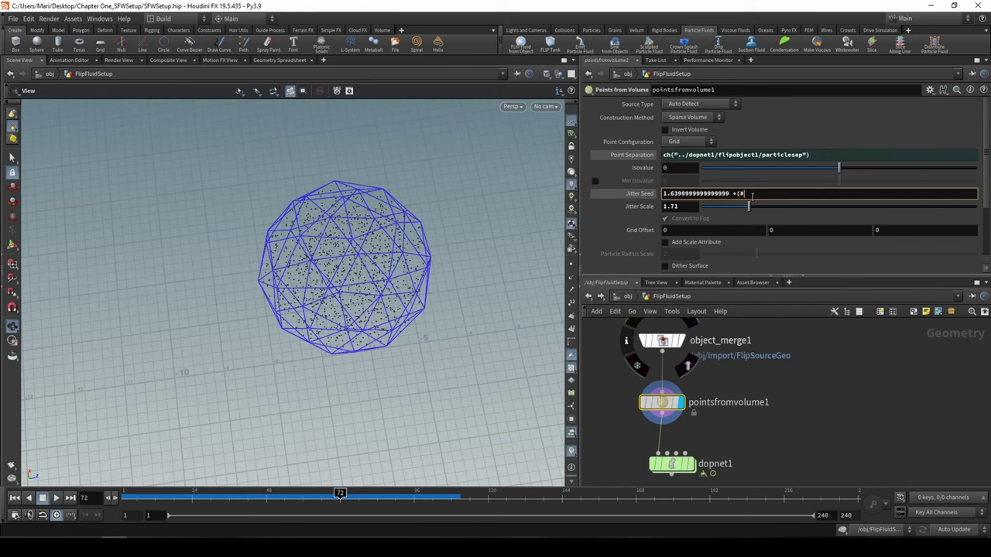
text(+($F)
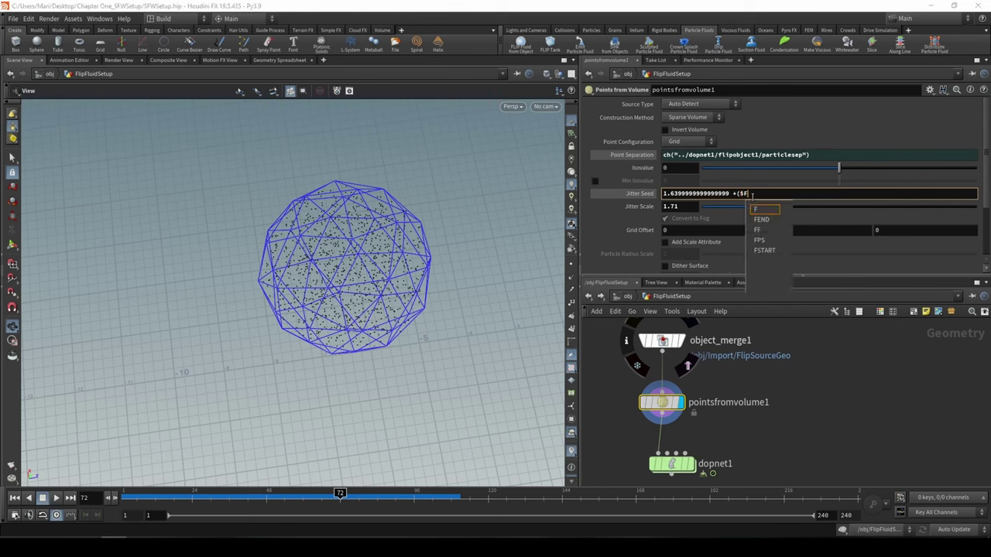
key(Return)
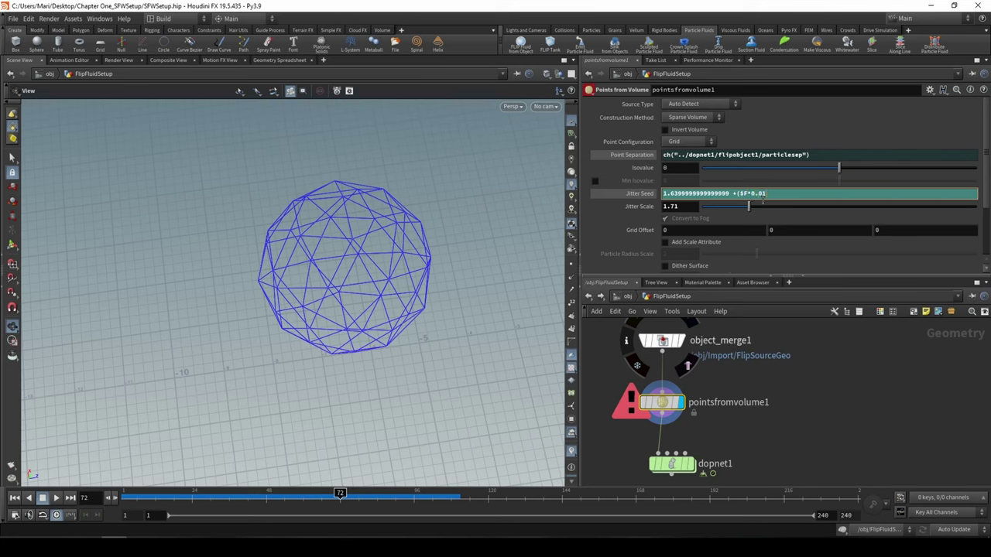
key(Return)
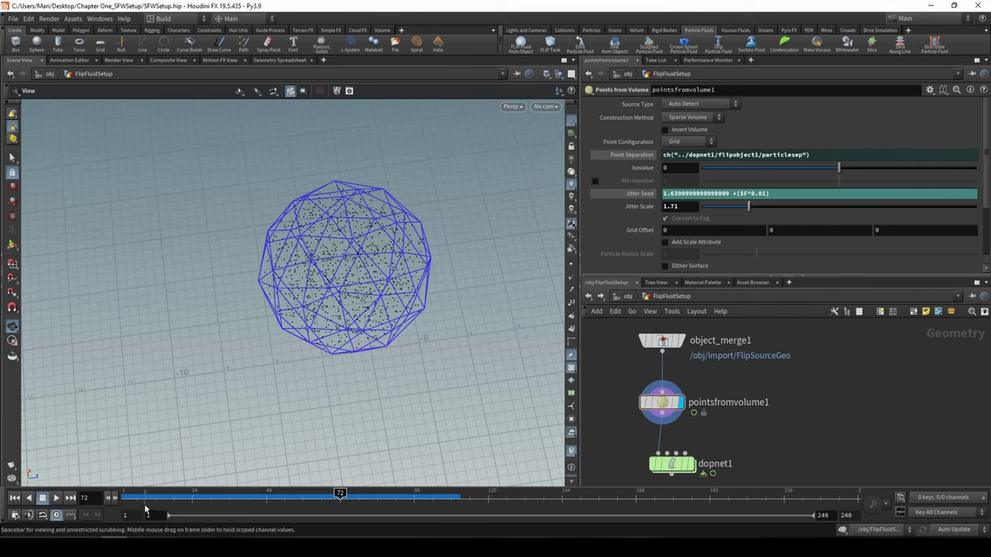
Step: Scrub the first frames to check the changing source points, and replay the simulation inside dopnet1 to about frame 59
click(70, 498)
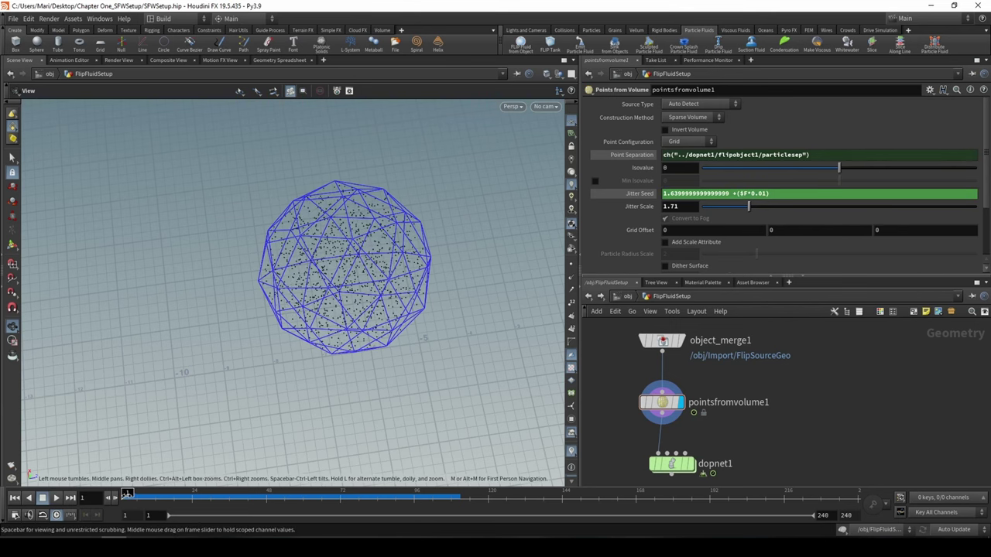
click(154, 494)
mouse_move(153, 494)
mouse_down()
mouse_move(402, 512)
mouse_move(122, 499)
mouse_up()
double_click(674, 467)
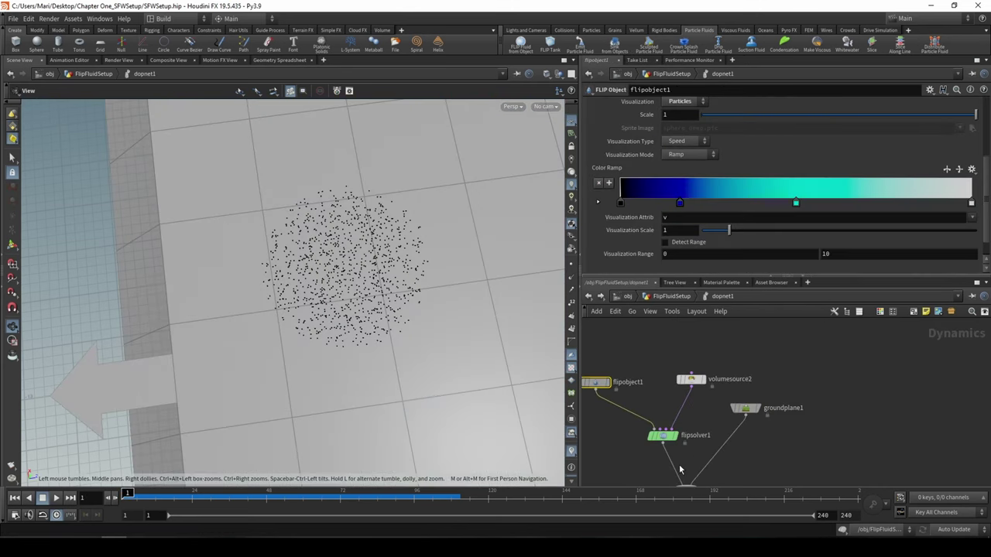
click(56, 498)
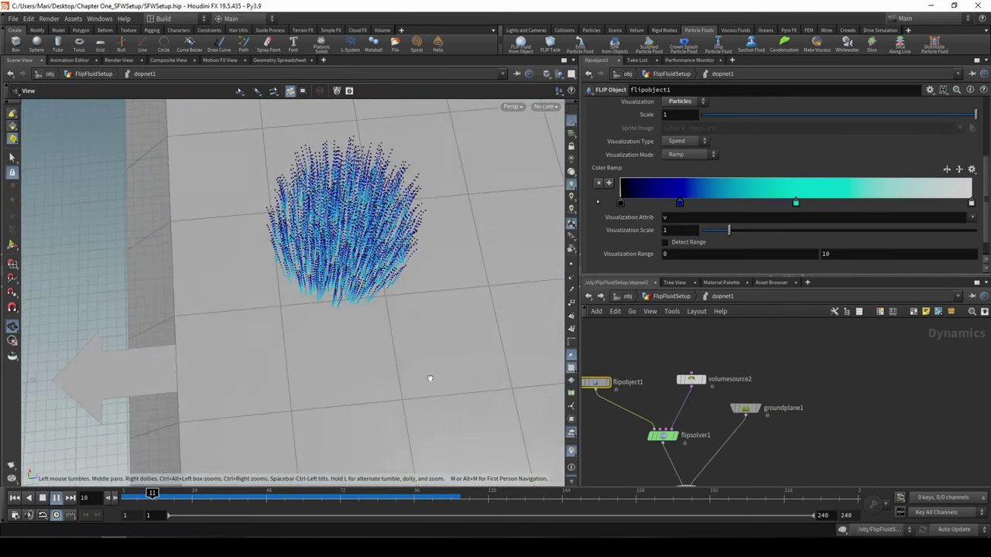
drag(431, 378, 420, 331)
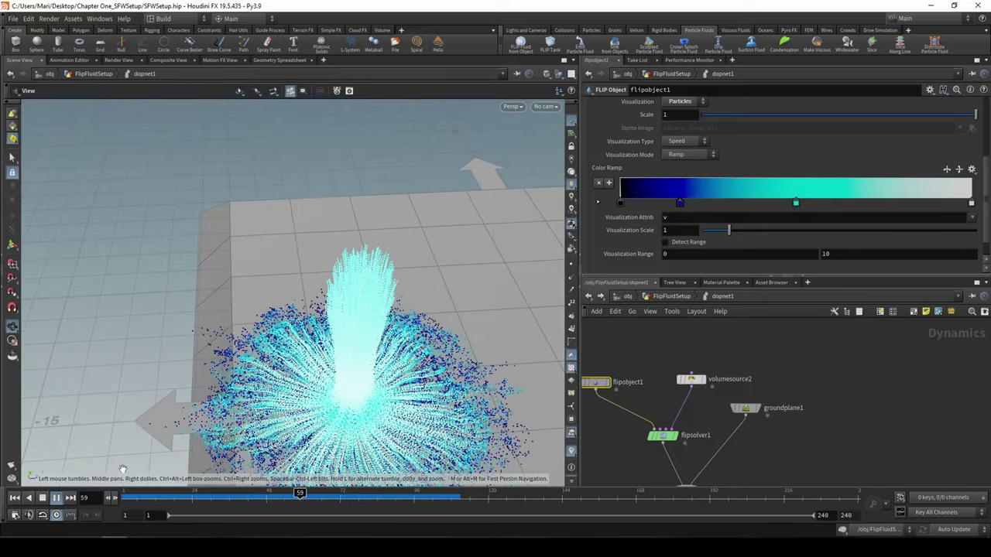
click(56, 497)
click(124, 498)
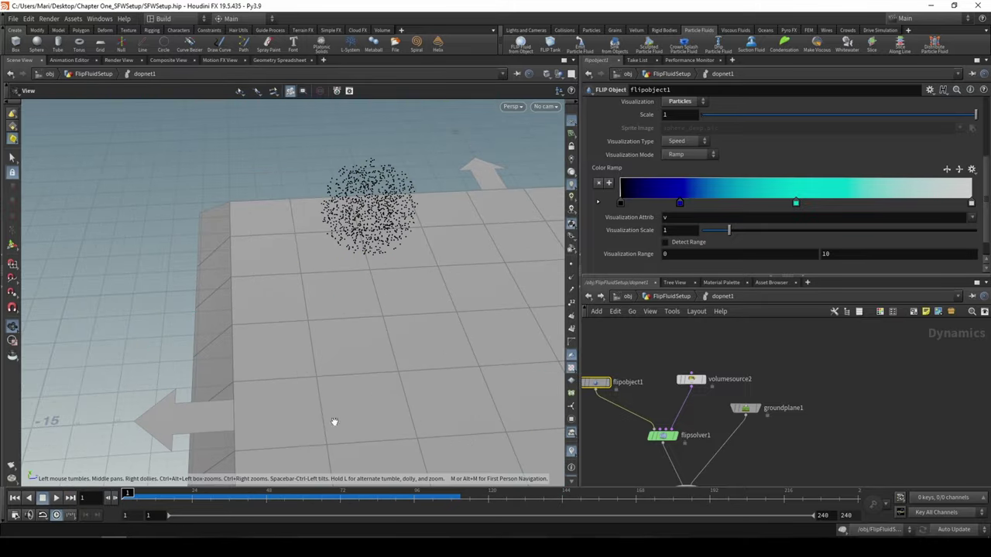
Step: Review the Global Seed among the particle settings of volumesource2 and restart playback from frame 1
click(691, 379)
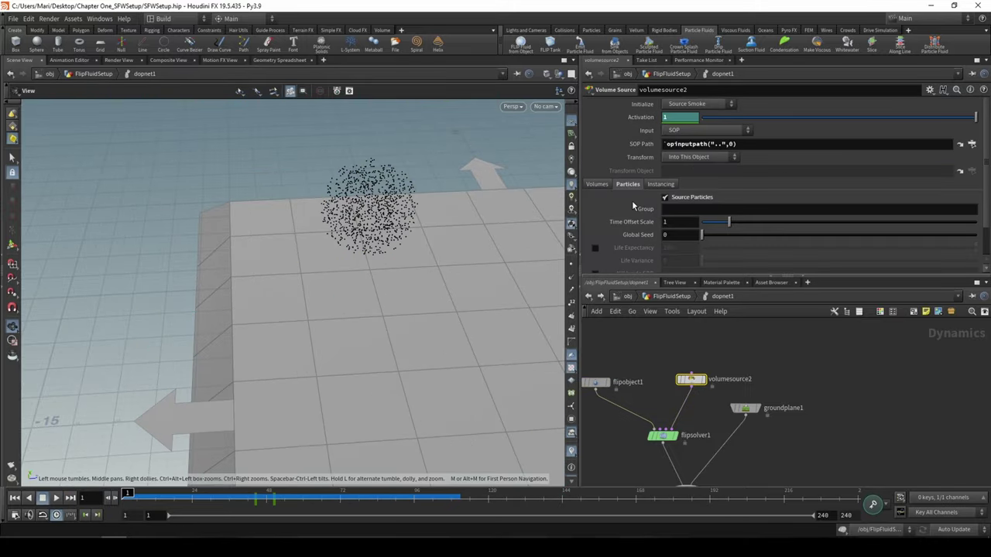
scroll(624, 237, down, 2)
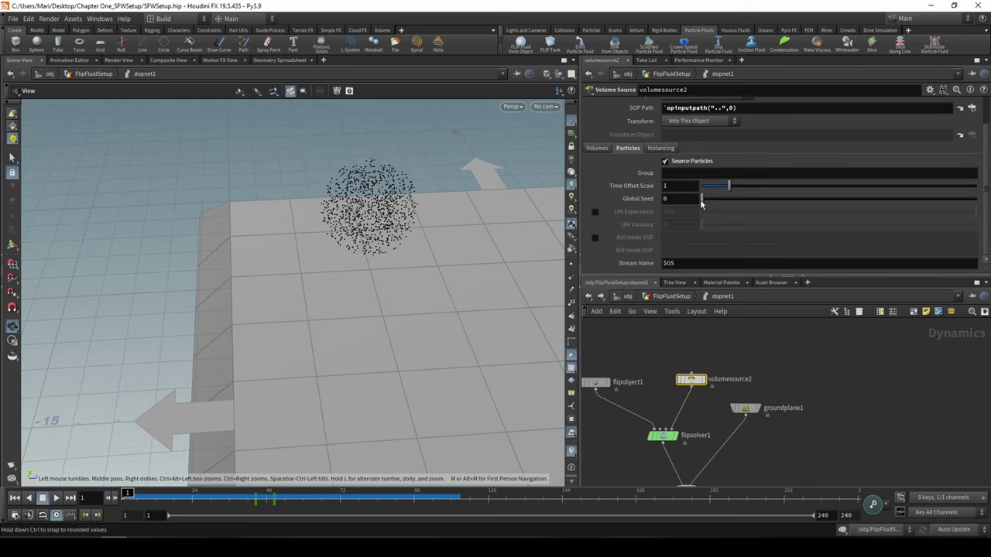
drag(702, 201, 701, 203)
click(110, 499)
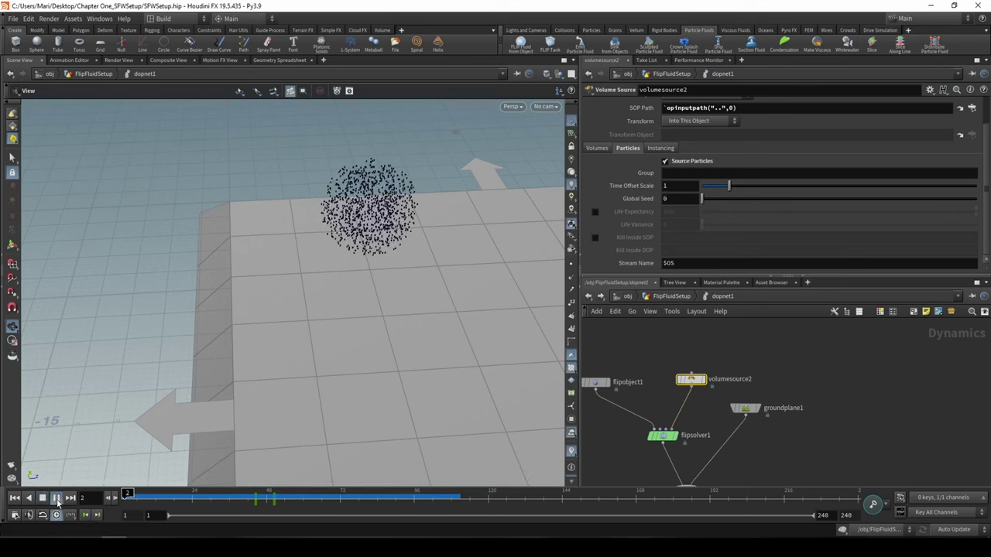
click(15, 498)
Step: Enable Initialize Simulation OPs on the output node, start saving the simulation to disk, and interrupt it around frame 26
middle_drag(683, 454, 686, 319)
click(697, 403)
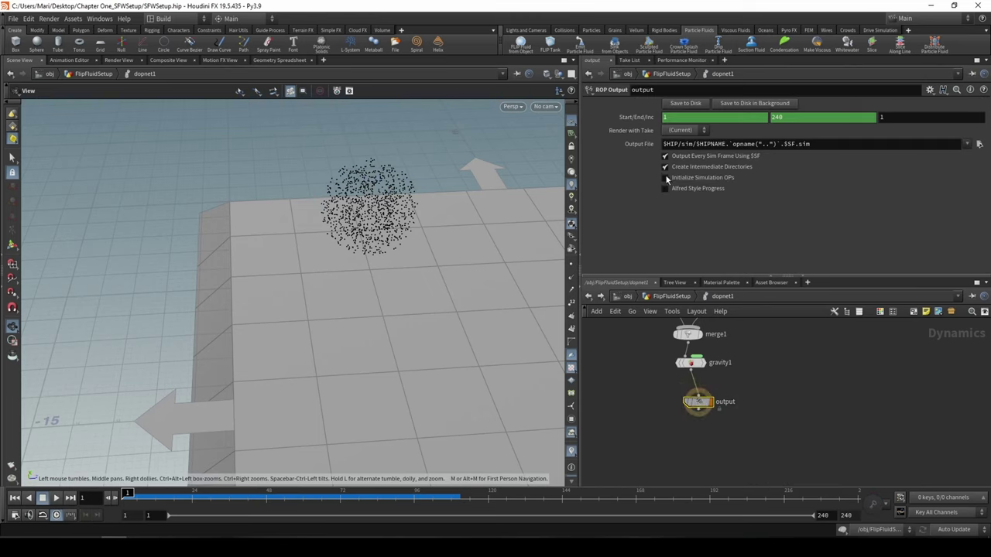
click(684, 103)
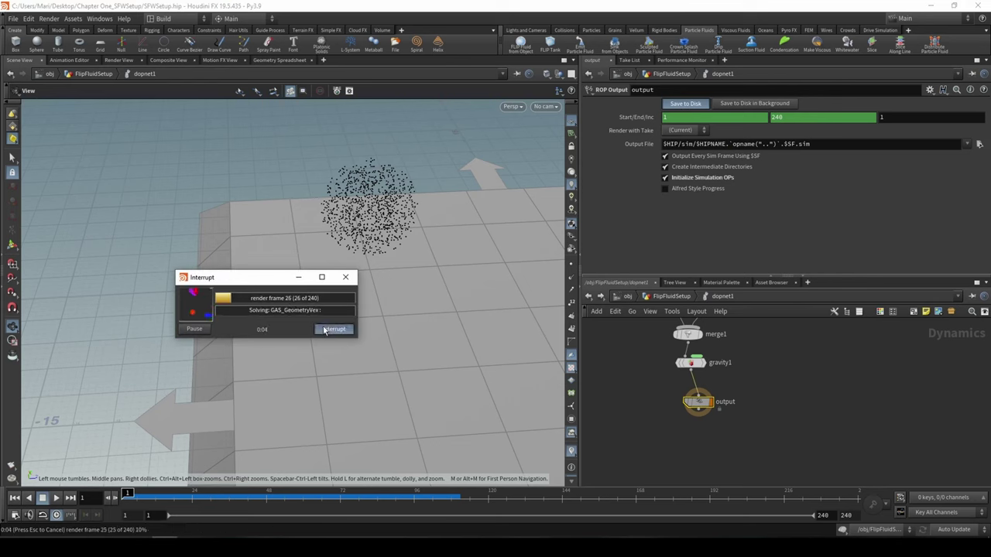
click(331, 328)
mouse_move(128, 492)
mouse_down()
mouse_move(212, 494)
mouse_move(122, 494)
mouse_up()
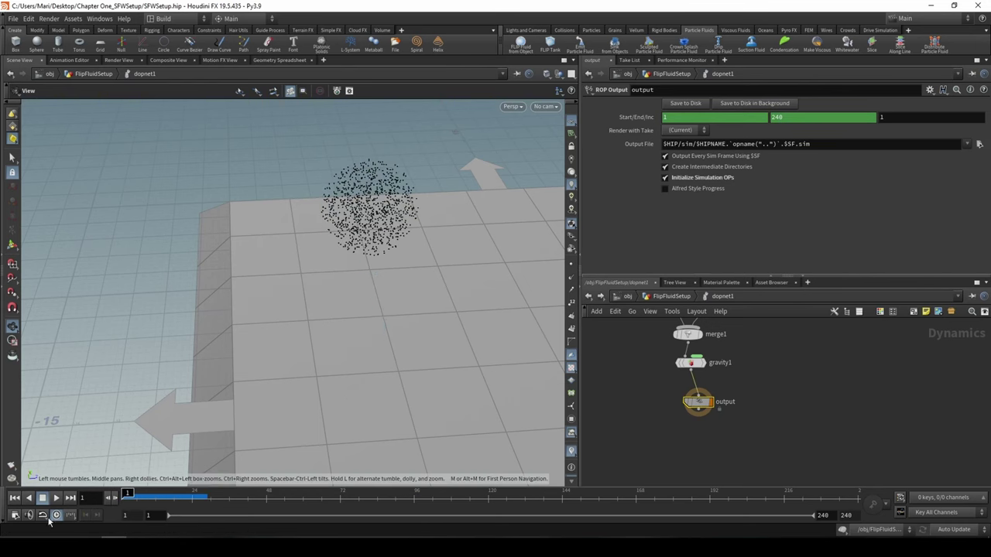
Step: Play the recalculated simulation to frame 83 and examine the particle spread up close and from above, especially around frame 78
click(56, 498)
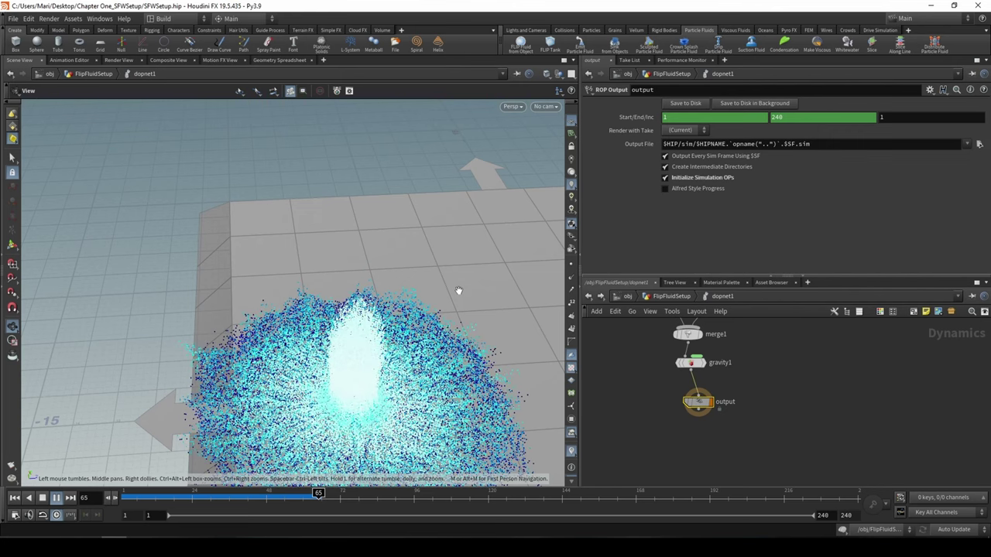
middle_drag(411, 214, 407, 213)
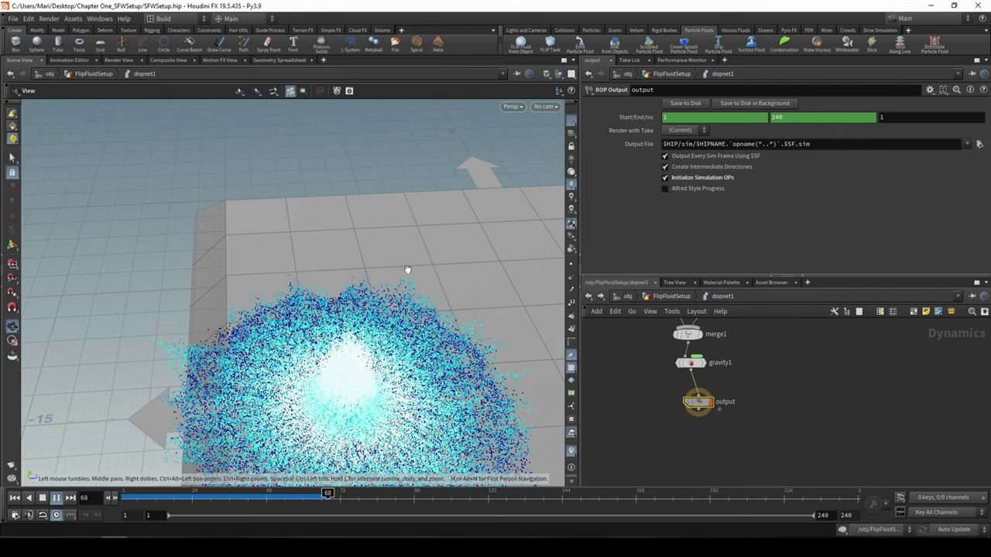
drag(407, 270, 407, 267)
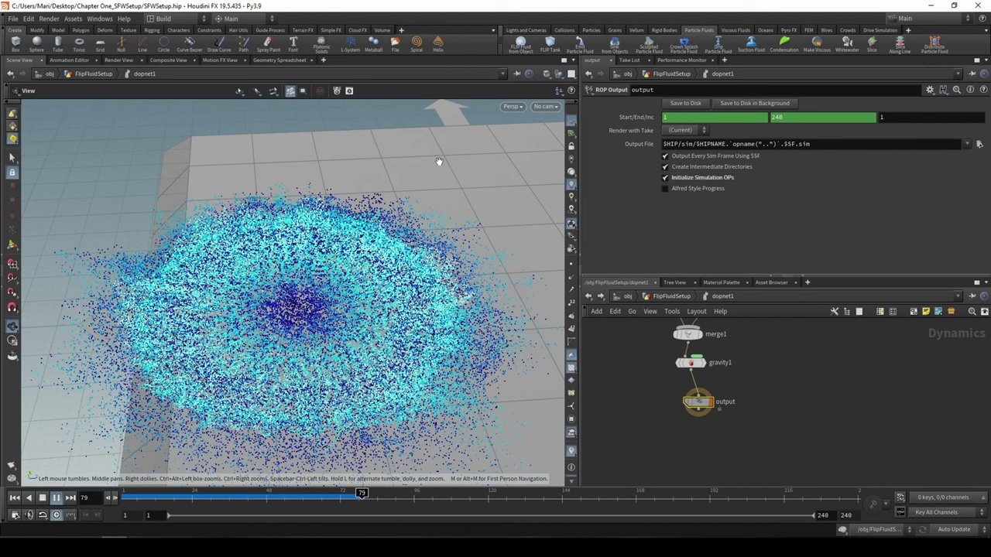
drag(440, 162, 433, 203)
key(Escape)
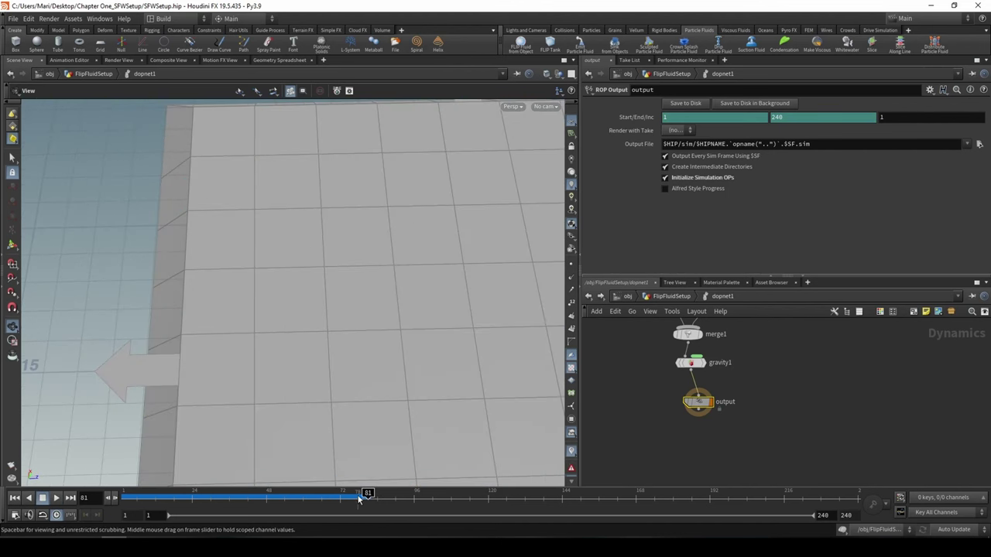
scroll(416, 279, up, 3)
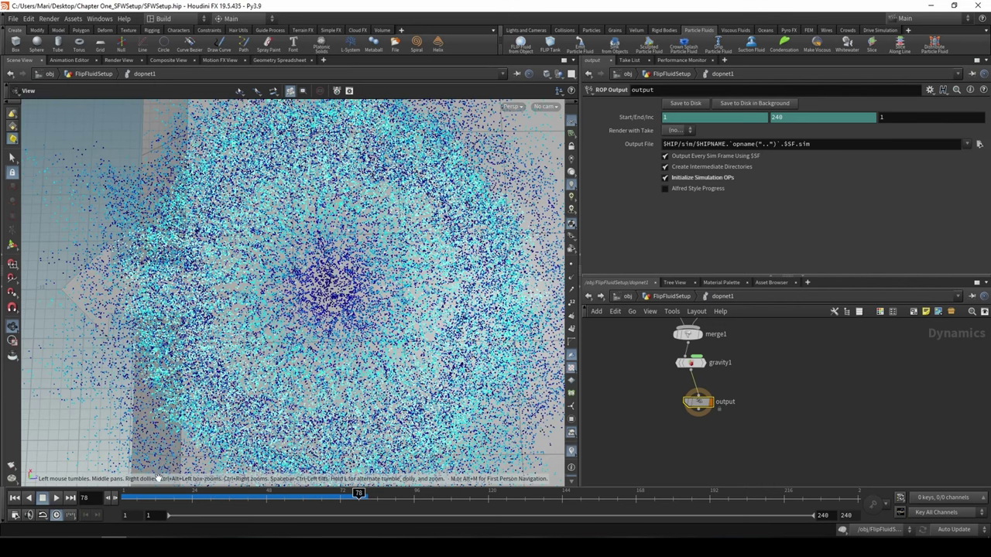
click(54, 499)
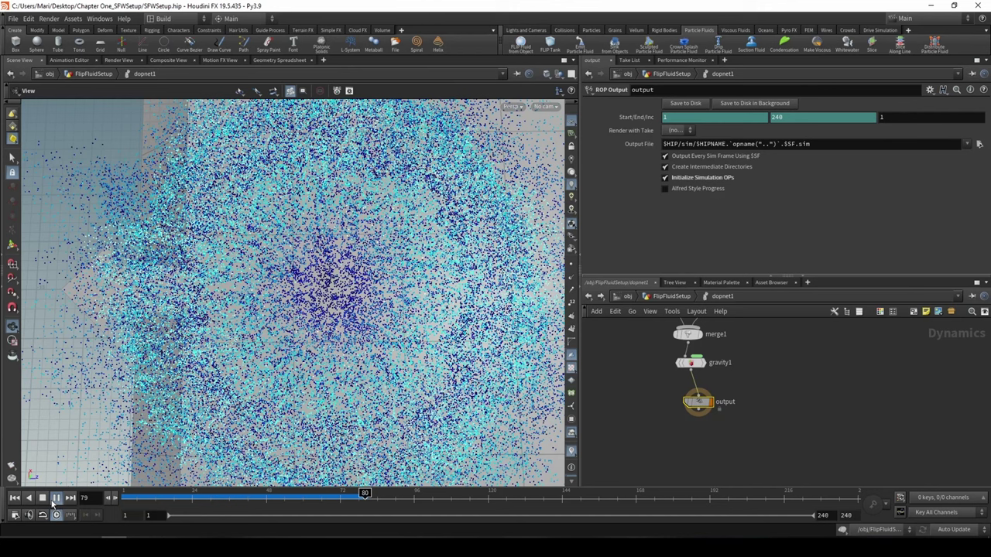
click(55, 500)
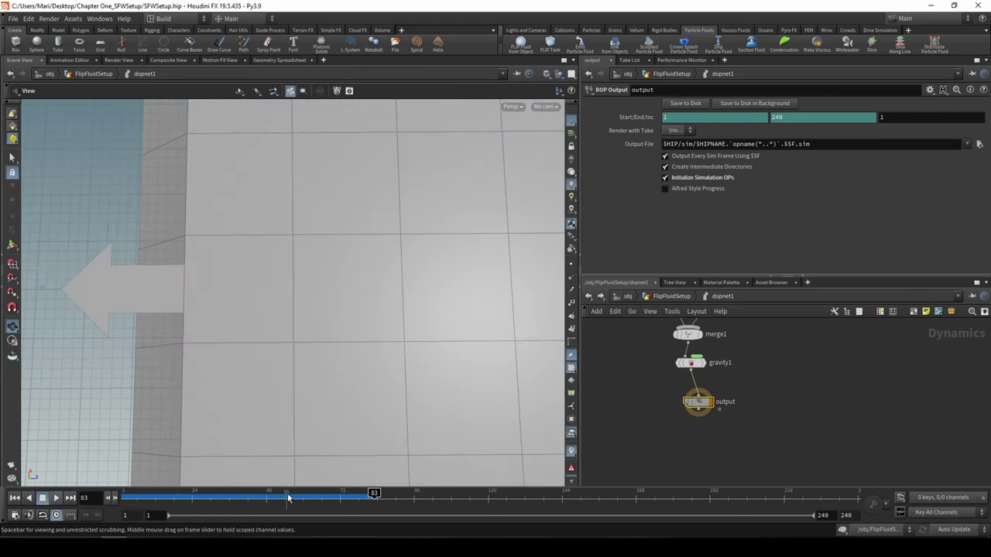
Step: Scrub the cached simulation from frame 1 to about 84 and inspect the falling fluid column around frame 34
drag(289, 498, 124, 497)
drag(309, 372, 317, 306)
scroll(316, 306, down, 2)
middle_drag(317, 306, 310, 359)
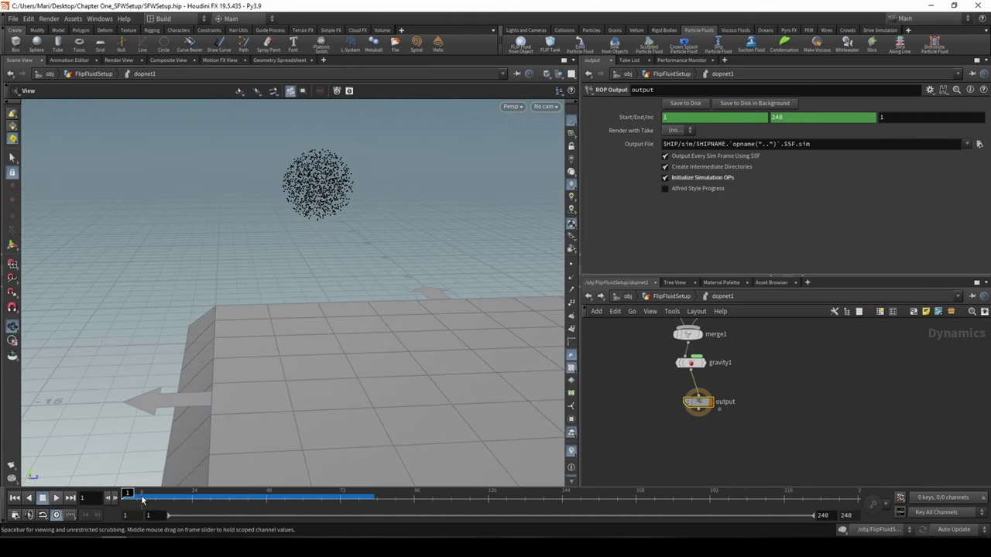
mouse_move(128, 496)
mouse_down()
mouse_move(374, 494)
mouse_move(232, 495)
mouse_move(374, 494)
mouse_move(278, 496)
mouse_move(401, 506)
mouse_up()
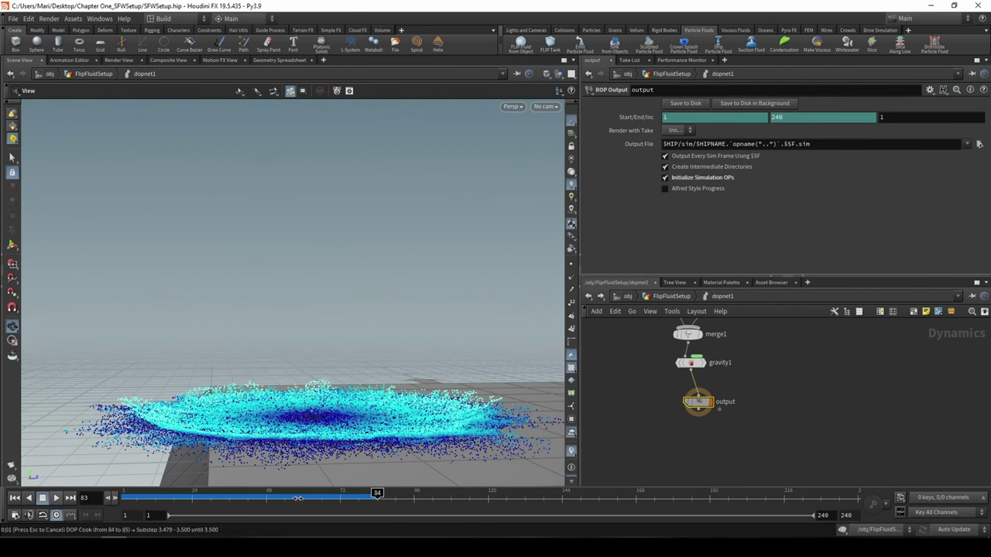
click(224, 494)
drag(354, 398, 268, 400)
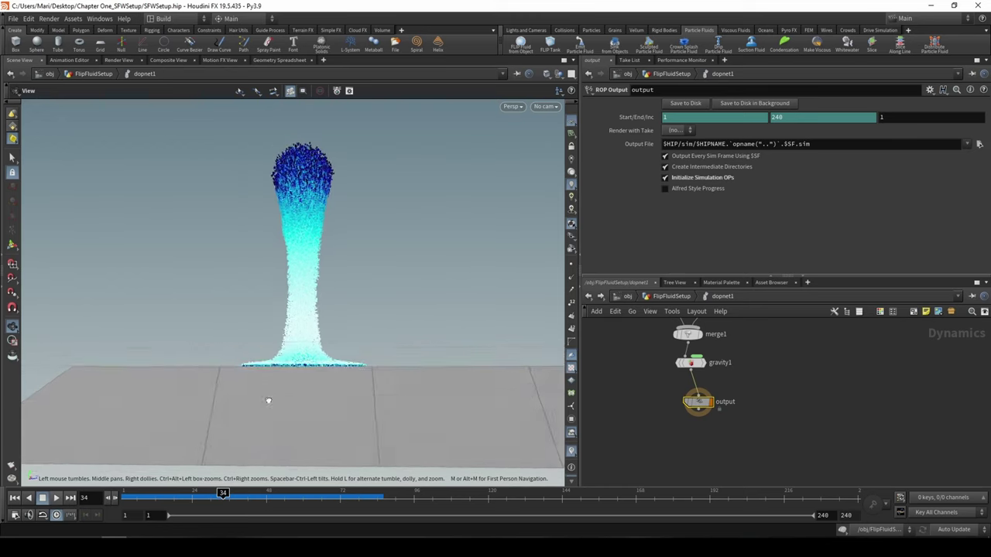
middle_drag(267, 400, 312, 432)
drag(313, 431, 308, 438)
Step: Examine the particle splash from above at about frame 76, and scrub from the first frames to frame 81
mouse_move(223, 495)
mouse_down()
mouse_move(365, 494)
mouse_move(353, 495)
mouse_up()
drag(418, 309, 299, 454)
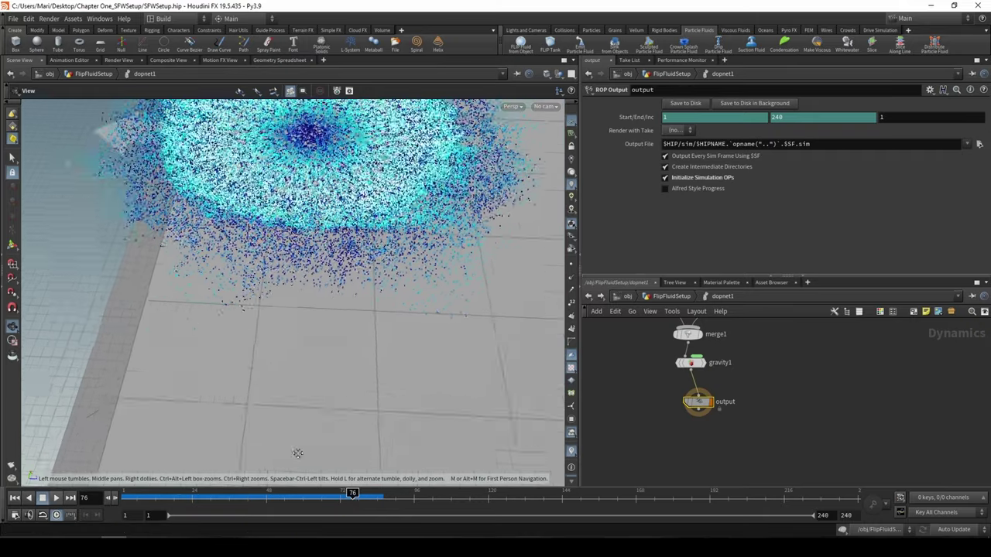
right_drag(298, 453, 293, 358)
drag(294, 357, 312, 425)
drag(352, 494, 137, 493)
mouse_move(138, 451)
mouse_down()
mouse_move(337, 493)
mouse_move(281, 494)
mouse_move(368, 493)
mouse_up()
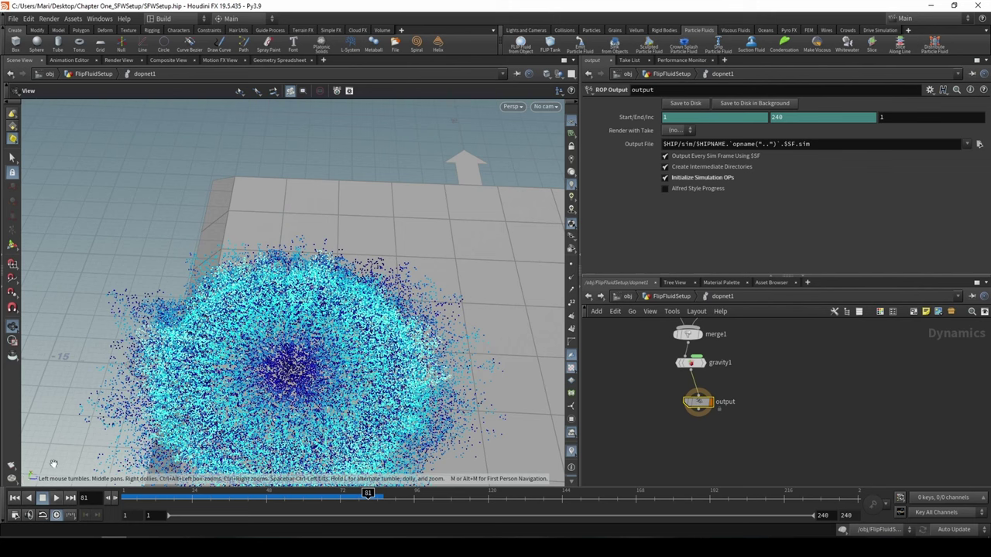
Step: Play the simulation on to about frame 95, compare the spread around frames 73 and 83, and return to frame 1
click(57, 499)
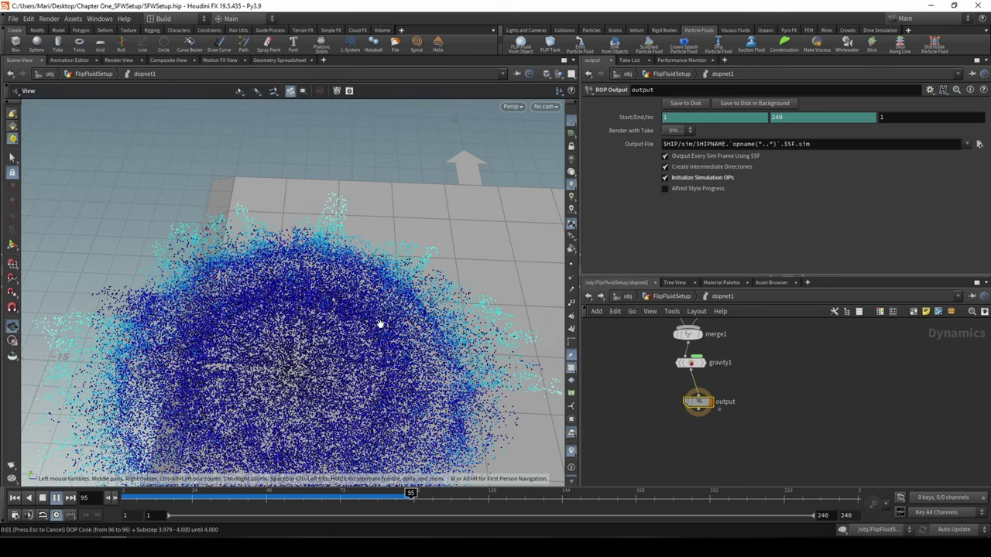
key(Escape)
middle_drag(427, 432, 444, 355)
drag(407, 497, 341, 471)
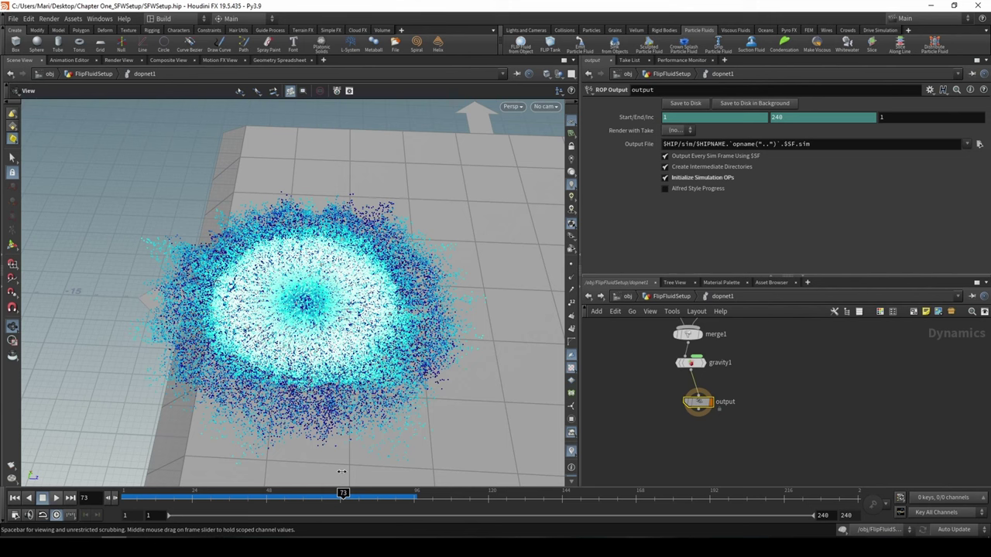
drag(342, 472, 374, 490)
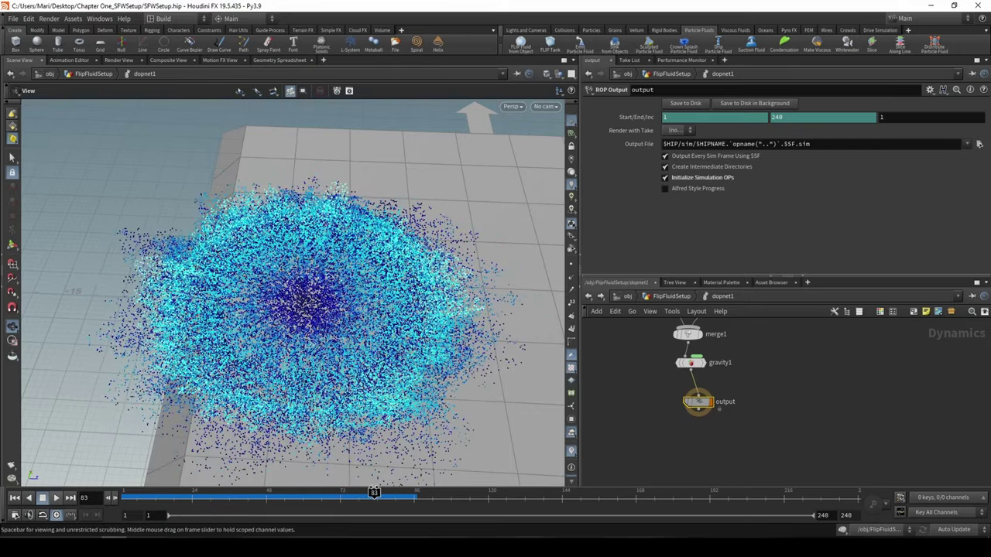
alt+drag(363, 434, 191, 373)
drag(164, 500, 116, 497)
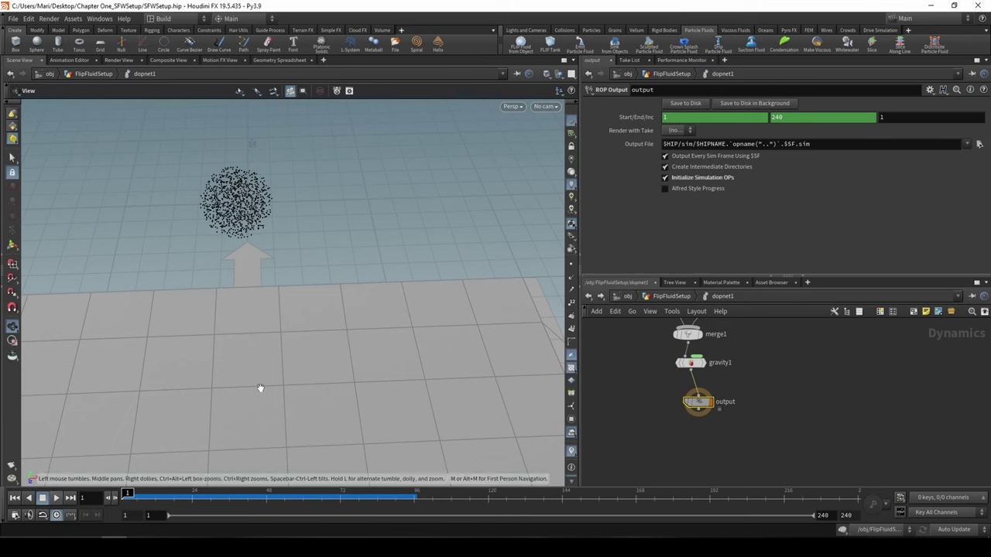
scroll(259, 387, down, 3)
drag(263, 389, 302, 323)
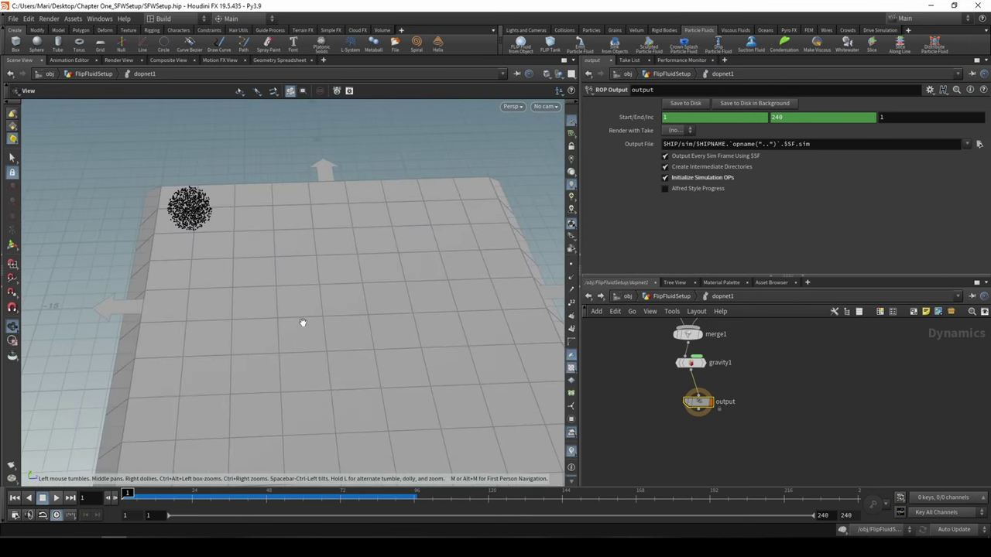
Step: Go up to the FlipFluidSetup network and add a DOP Import node beside the existing chain
click(667, 298)
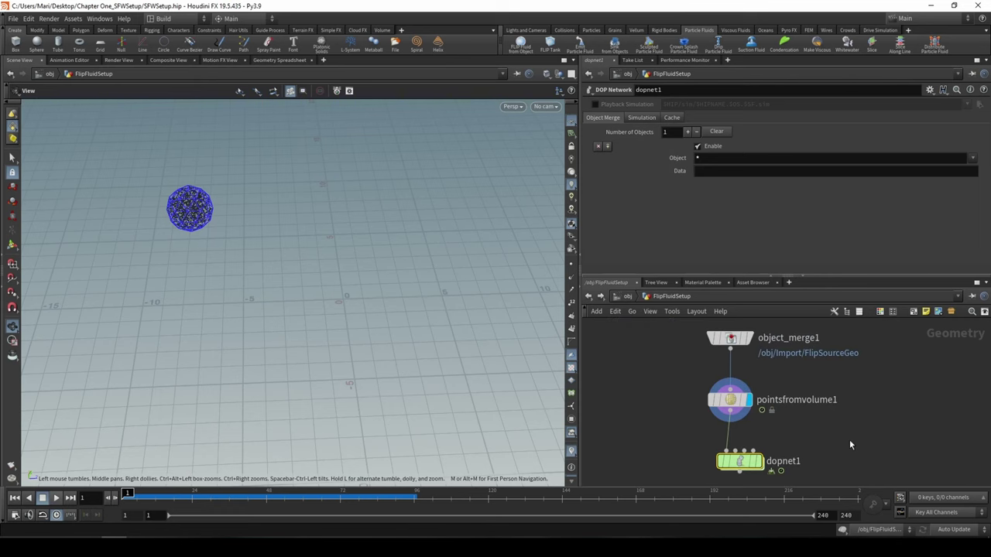
middle_drag(873, 399, 755, 452)
click(794, 367)
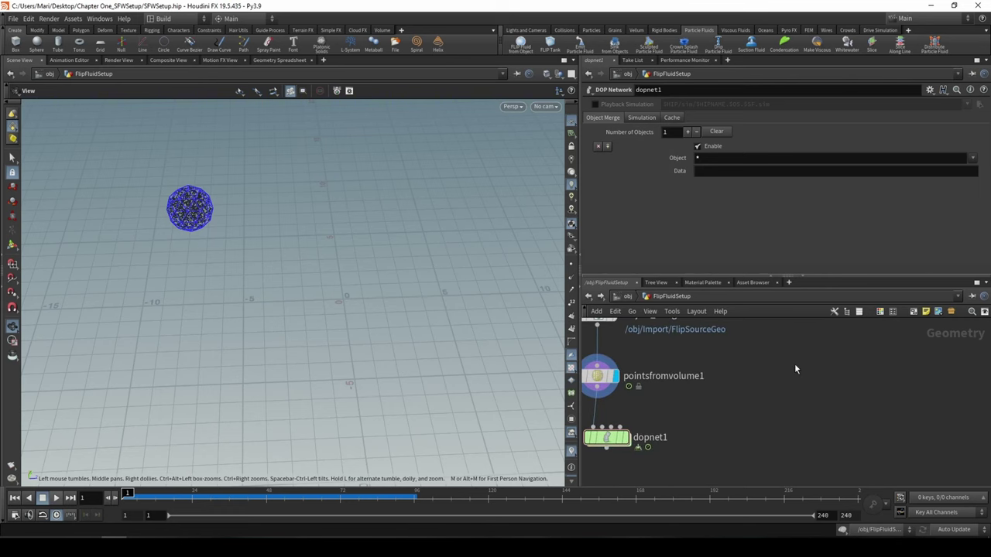
key(Tab)
text(dop)
key(Return)
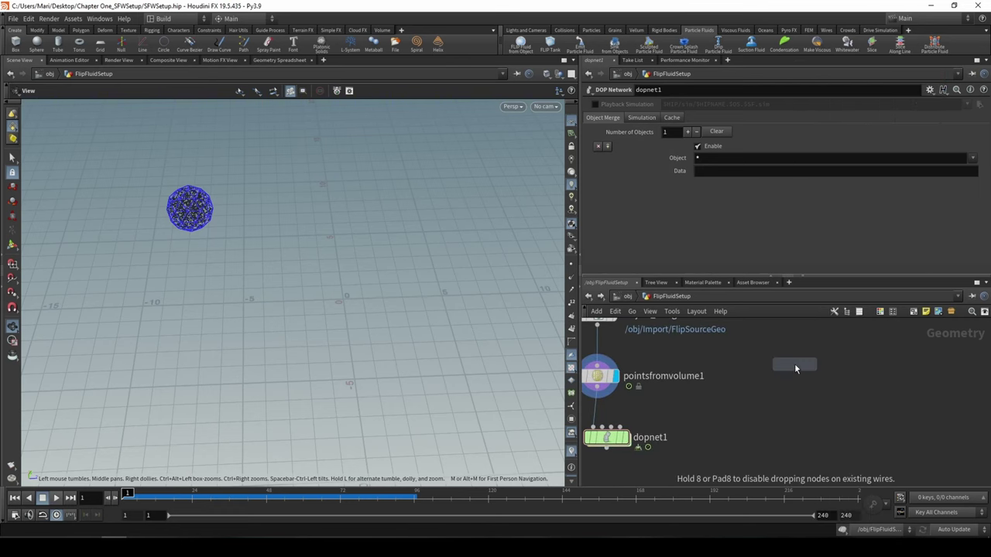
click(794, 363)
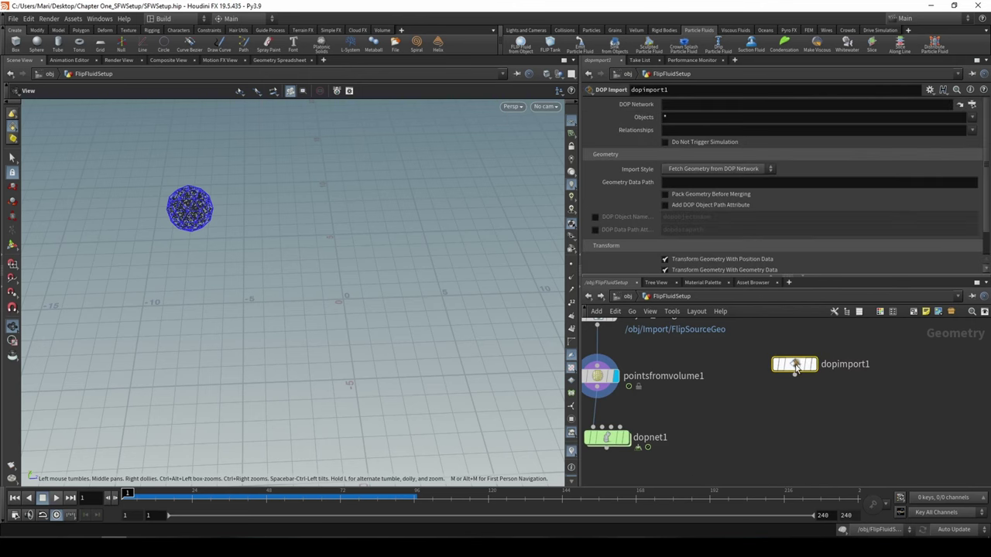
Step: Set the DOP Network of dopimport1 to /obj/FlipFluidSetup/dopnet1 and display the node
click(961, 104)
double_click(779, 58)
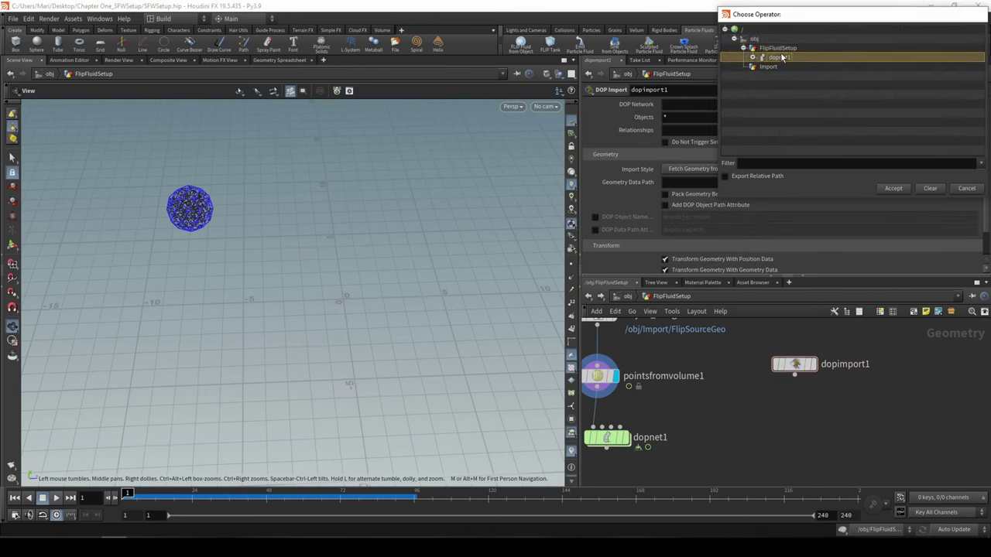
drag(794, 364, 794, 352)
click(811, 351)
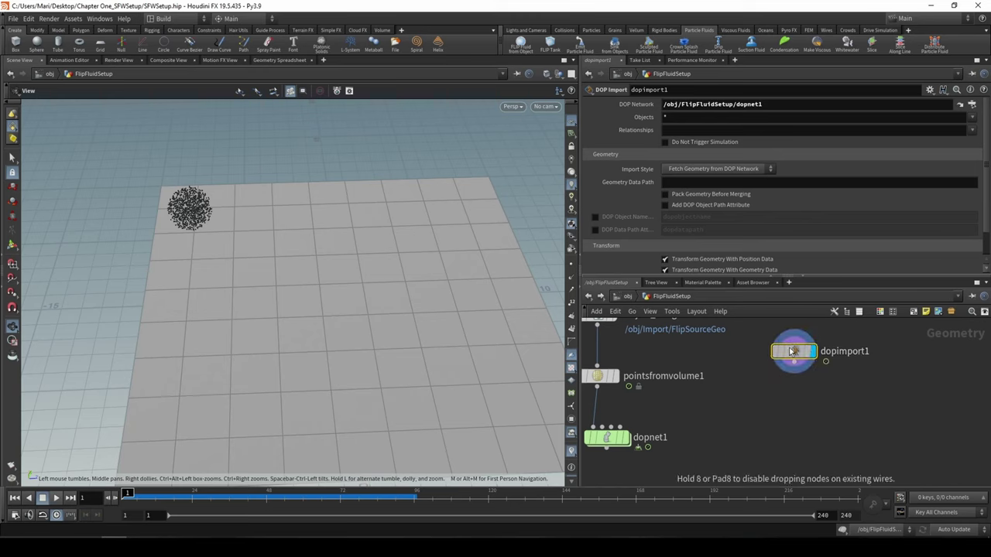
middle_drag(699, 410, 679, 477)
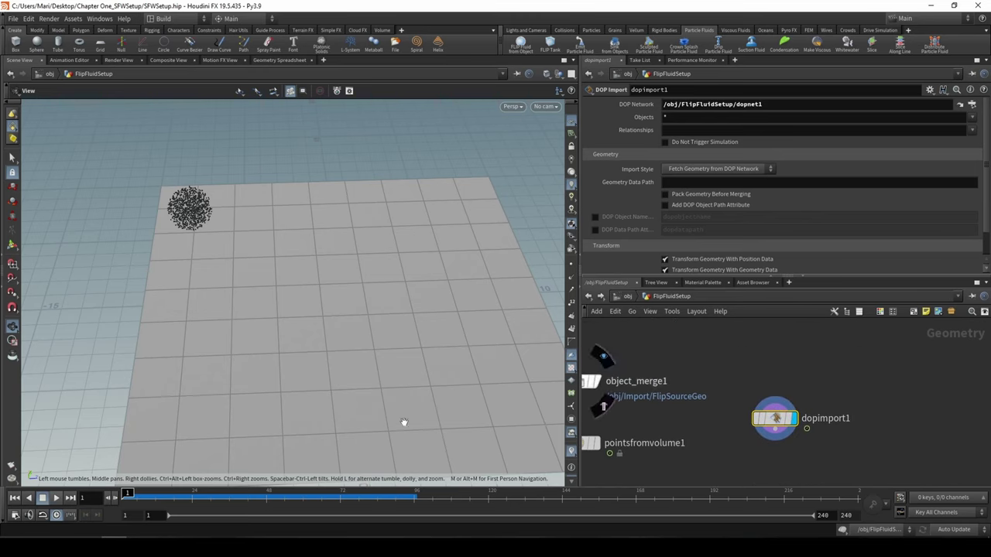
Step: Restrict the imported Objects of dopimport1 to flipobject1 only, and move the node slightly higher
click(972, 117)
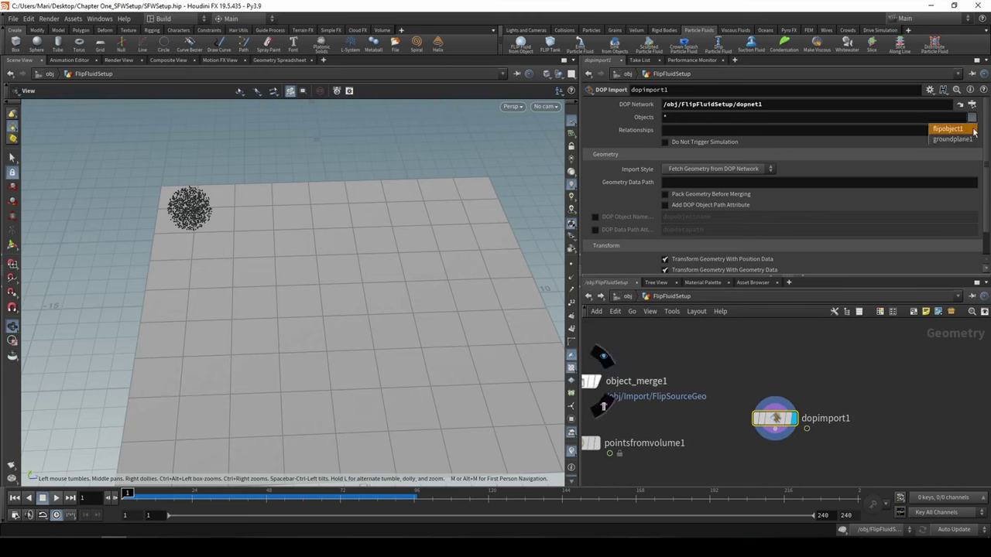
click(959, 129)
click(668, 117)
key(BackSpace)
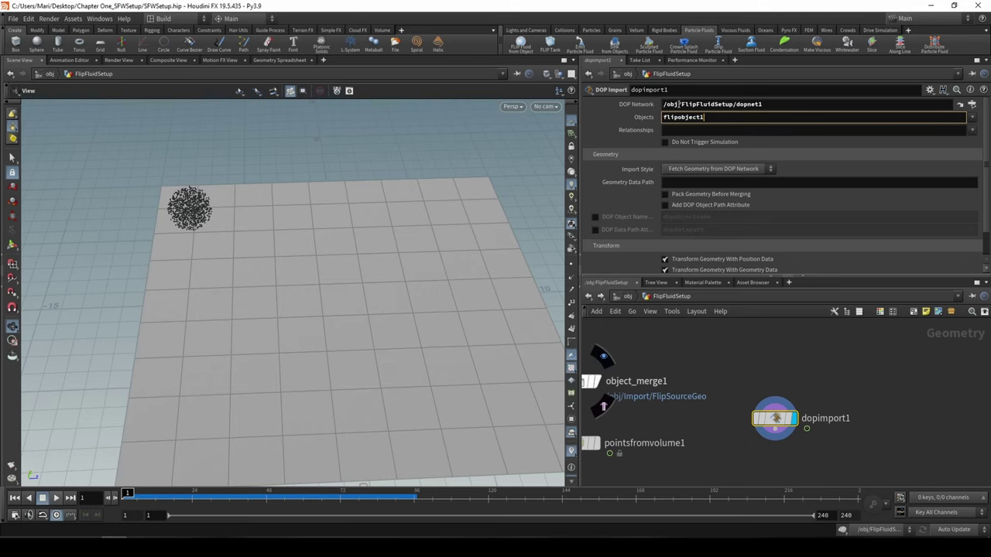
drag(780, 419, 785, 389)
right_drag(194, 206, 258, 274)
middle_drag(786, 430, 774, 418)
key(Tab)
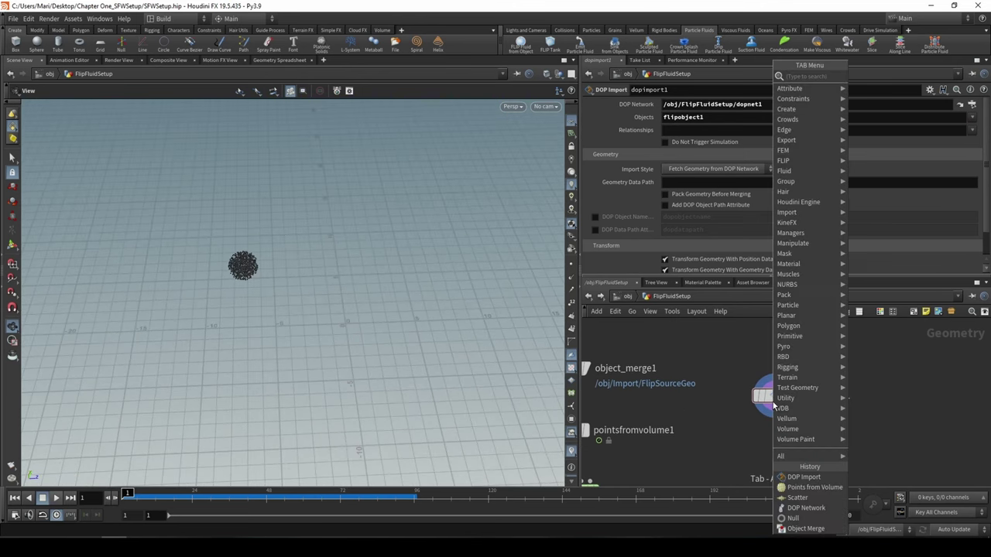
key(Escape)
key(Tab)
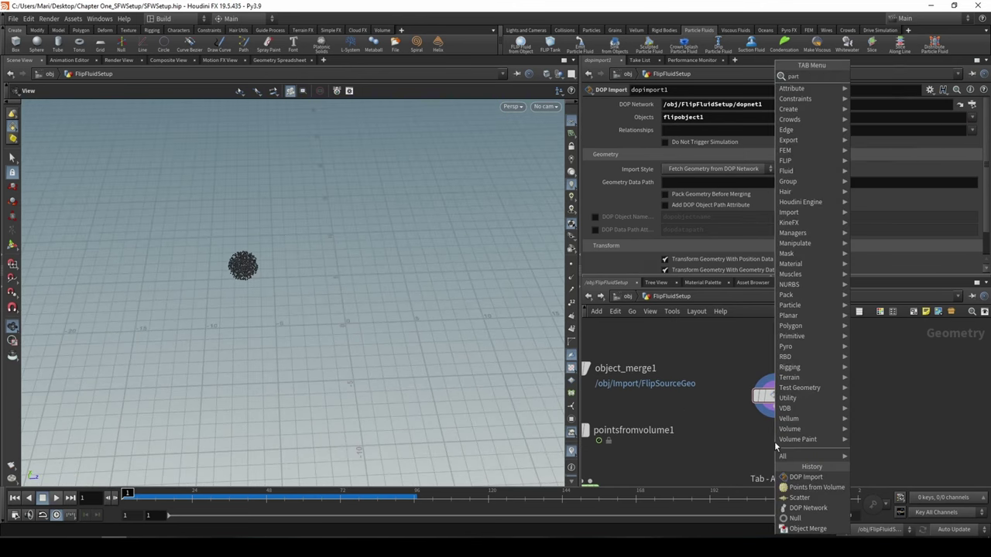
key(Escape)
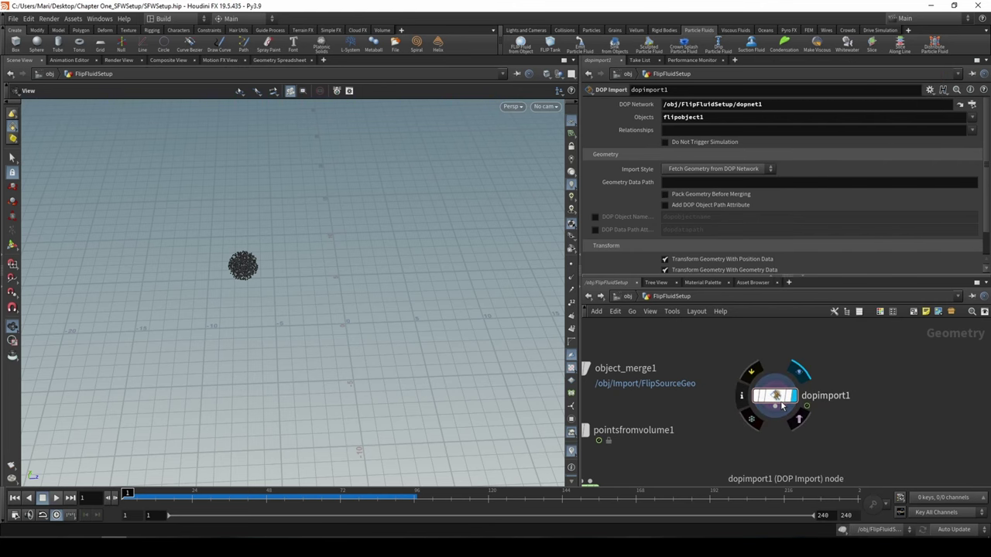
Step: Move dopimport1 up and add a File Cache node connected beneath it
drag(774, 396, 766, 350)
click(767, 361)
key(Tab)
text(filec)
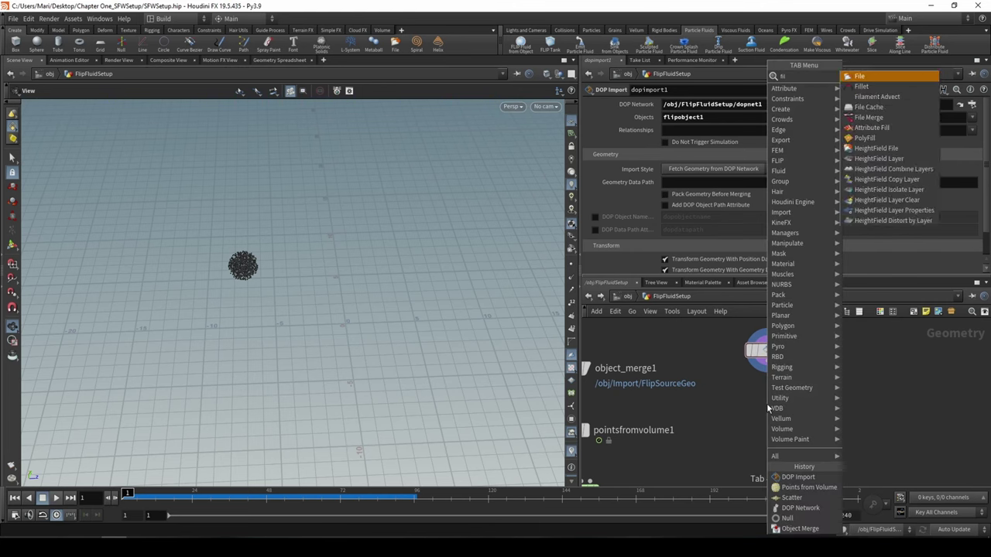
key(Return)
click(767, 407)
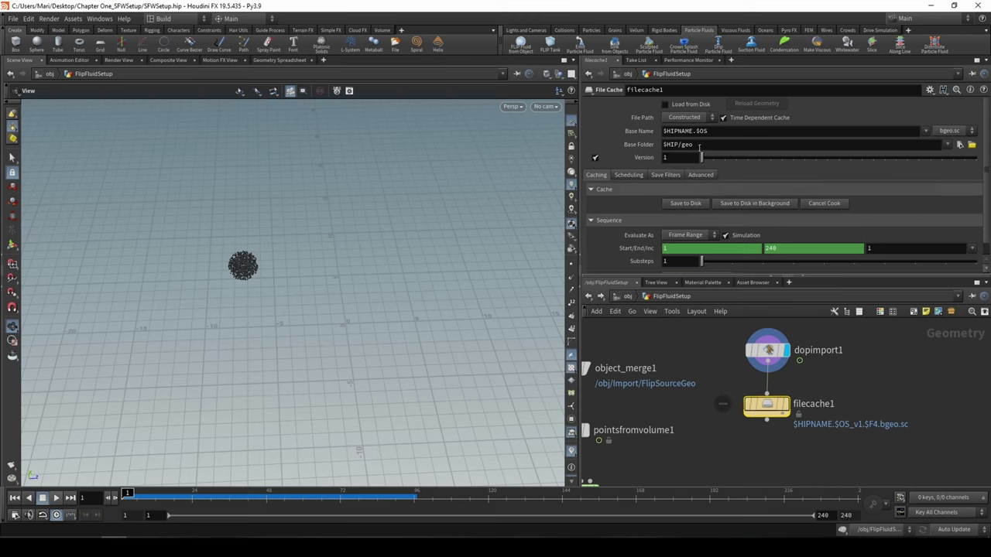
Step: Set the File Cache base folder to $HIP/simCache and base name to dopOutput_$HIPNAME.$OS, and save the 240-frame sequence to disk
click(696, 145)
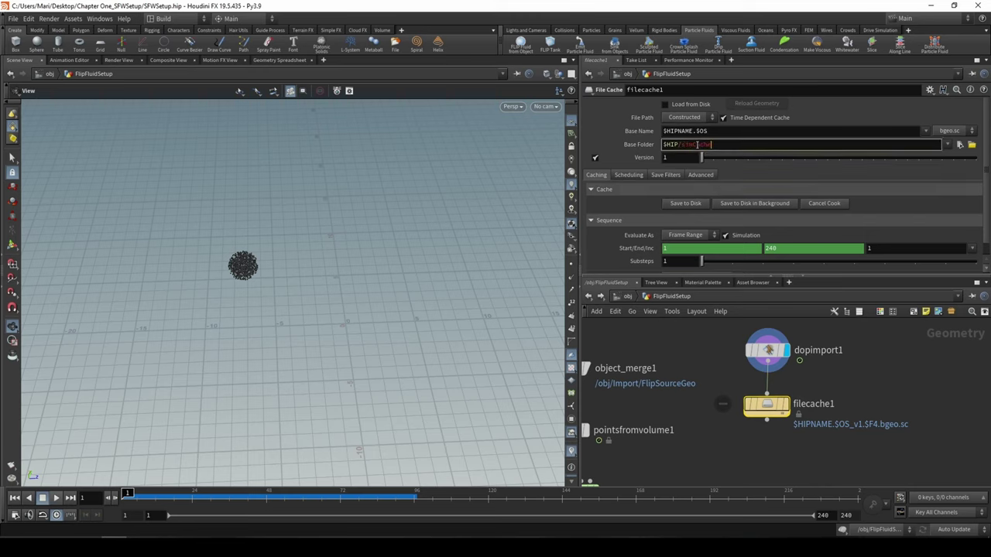
click(735, 130)
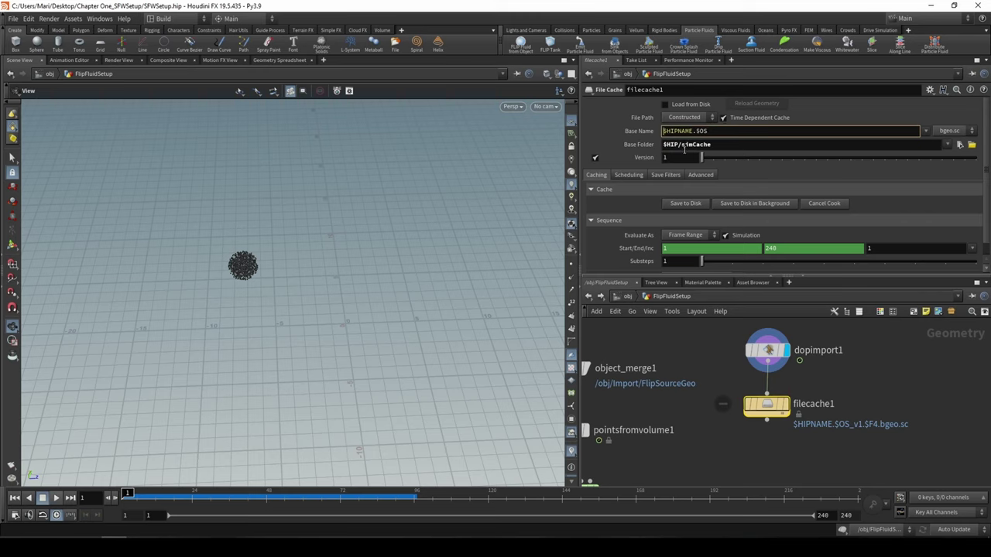
text(dopOutput_)
key(Return)
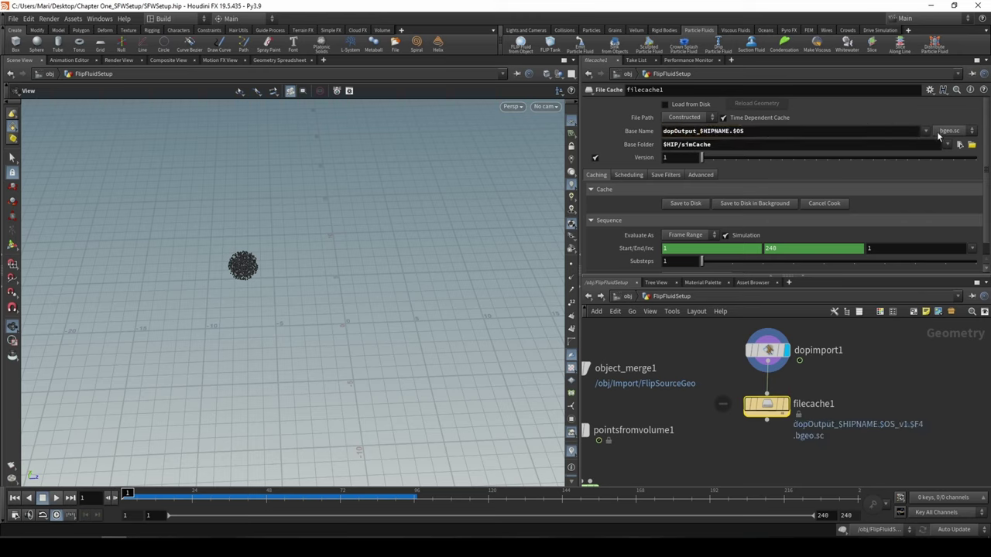
click(682, 203)
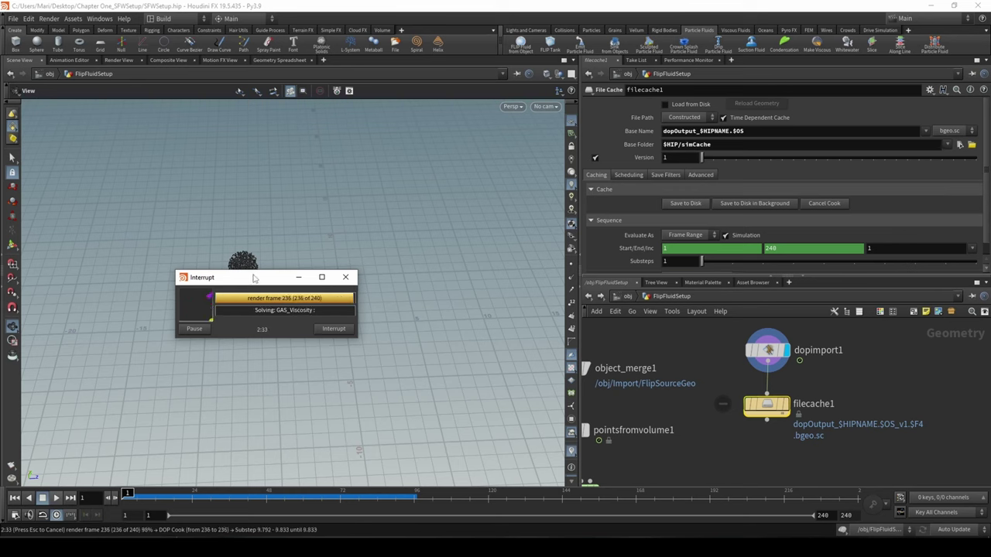
drag(254, 277, 416, 335)
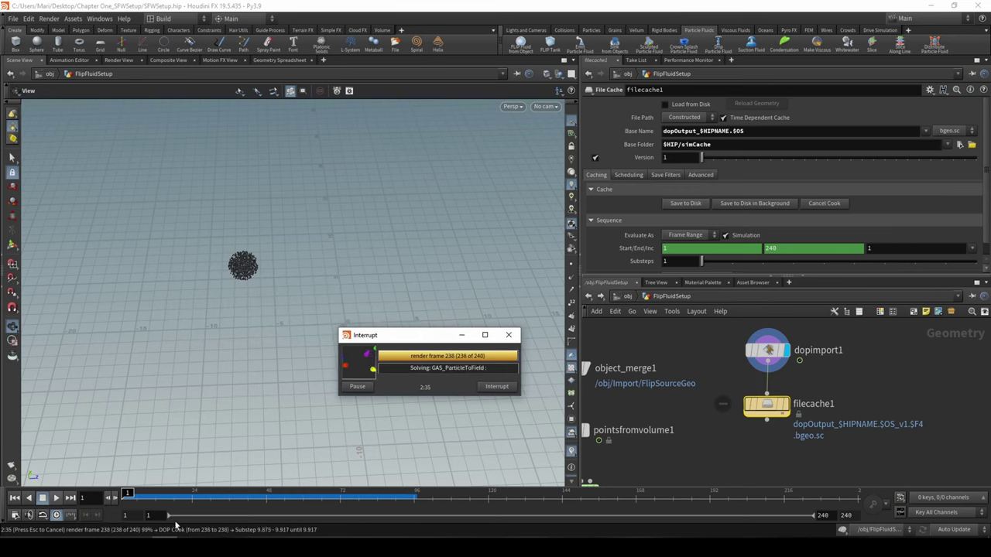
Step: Switch to File Explorer and compare the contents of the sim and simCache folders in Chapter One_SFWSetup
key(alt+Tab)
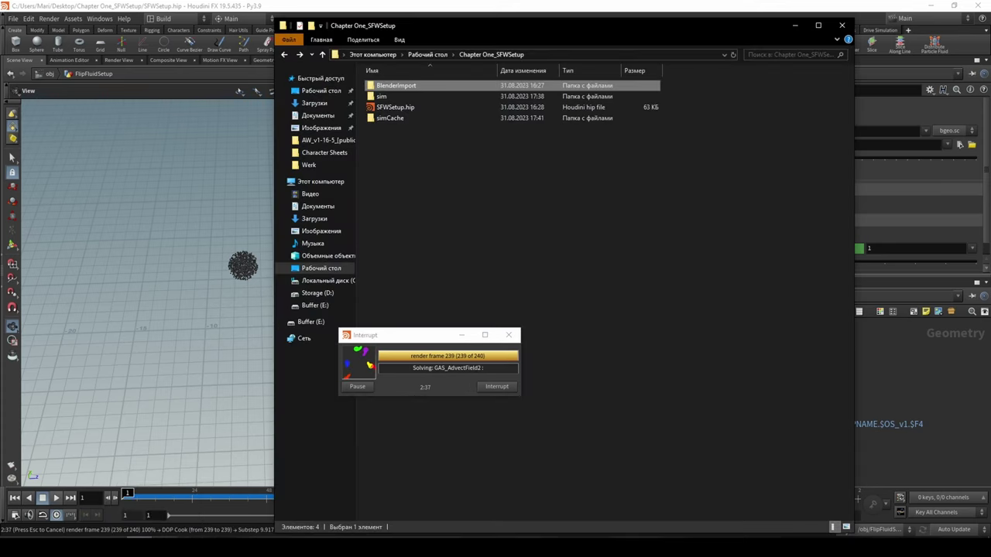
click(621, 275)
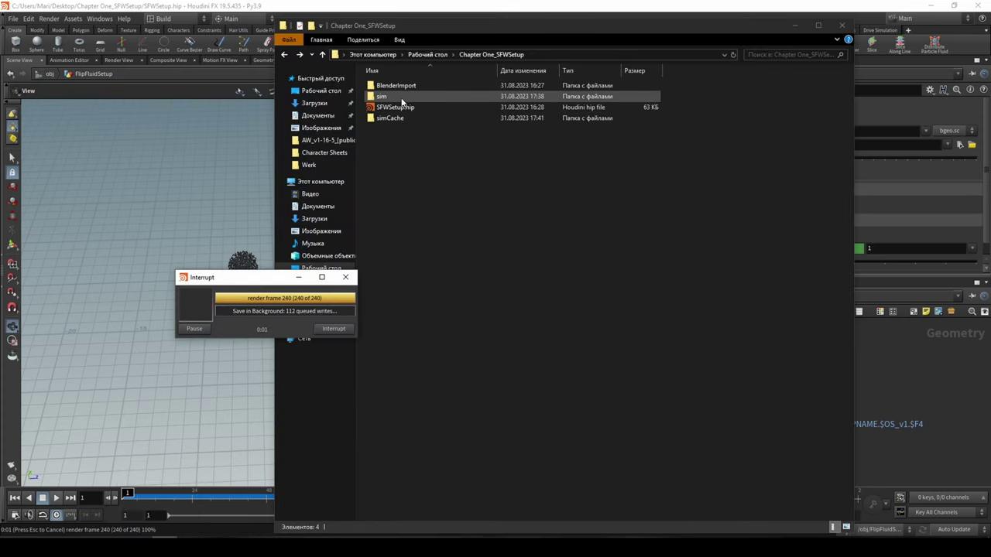
drag(423, 28, 517, 74)
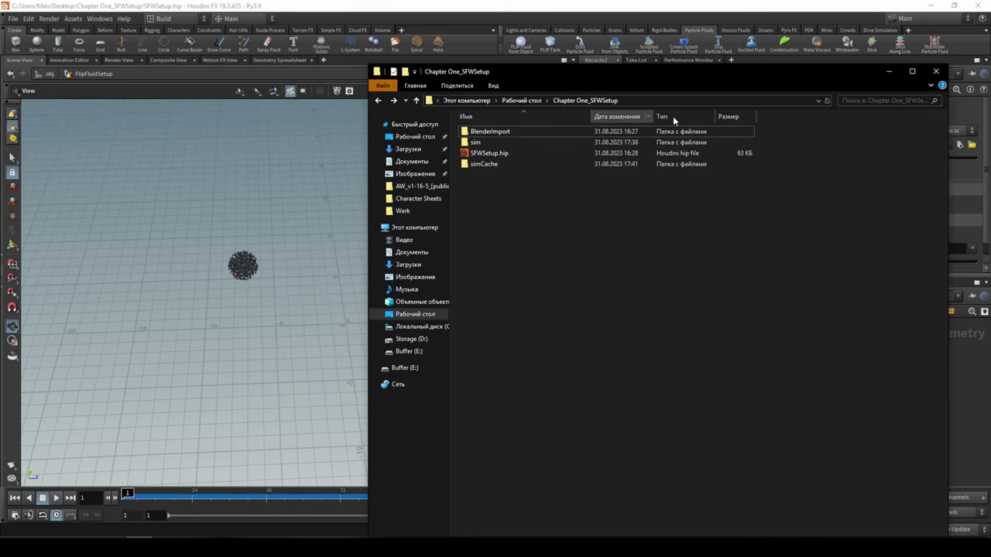
click(826, 101)
double_click(521, 142)
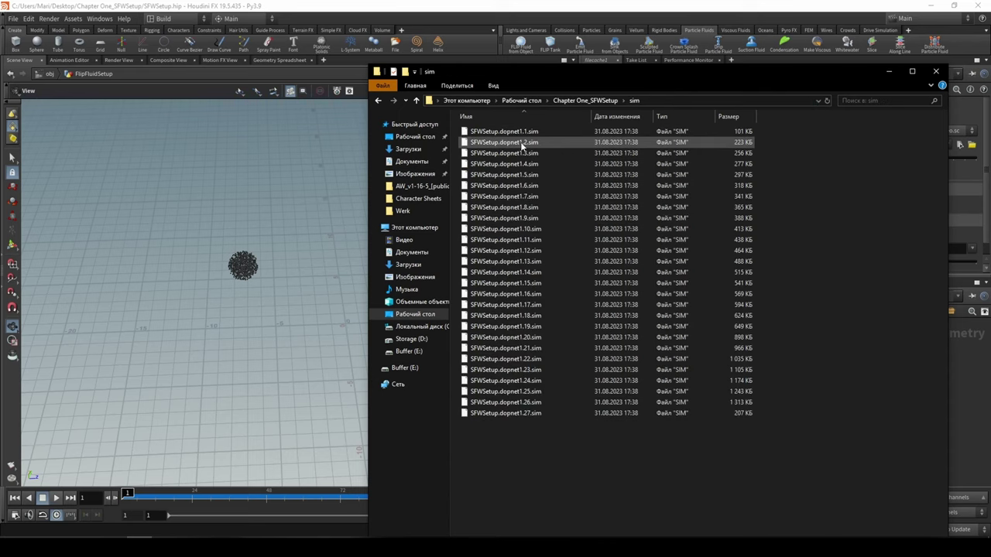
key(alt+Left)
double_click(498, 152)
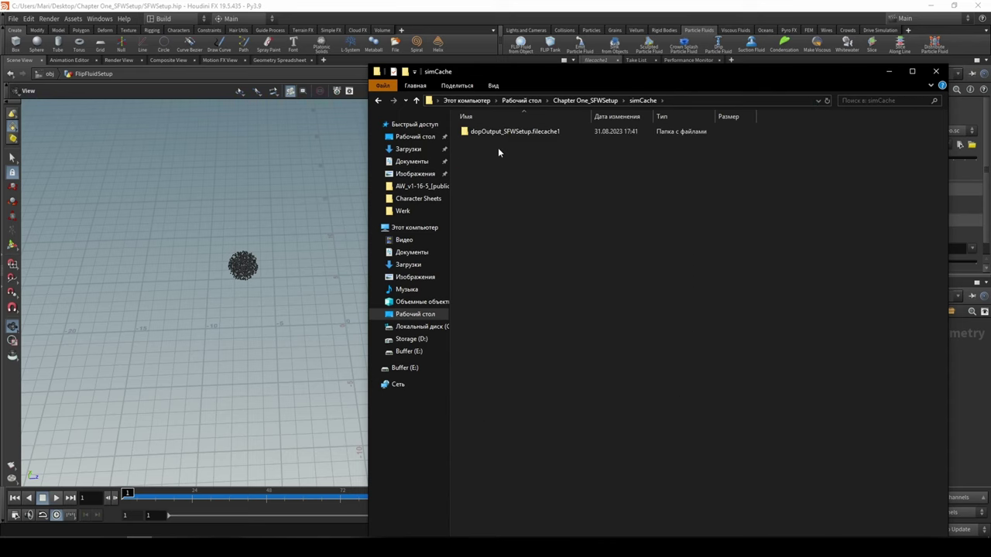
key(alt+Left)
double_click(494, 142)
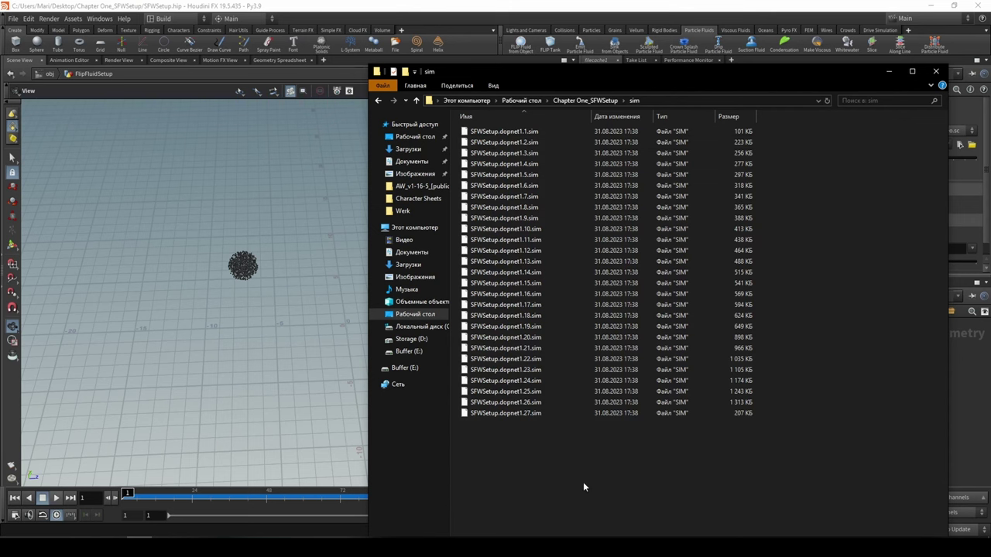
Step: Return to Houdini, open dopnet1 to review its ROP Output settings, and check the .sim files in the sim folder
key(alt+Left)
click(961, 401)
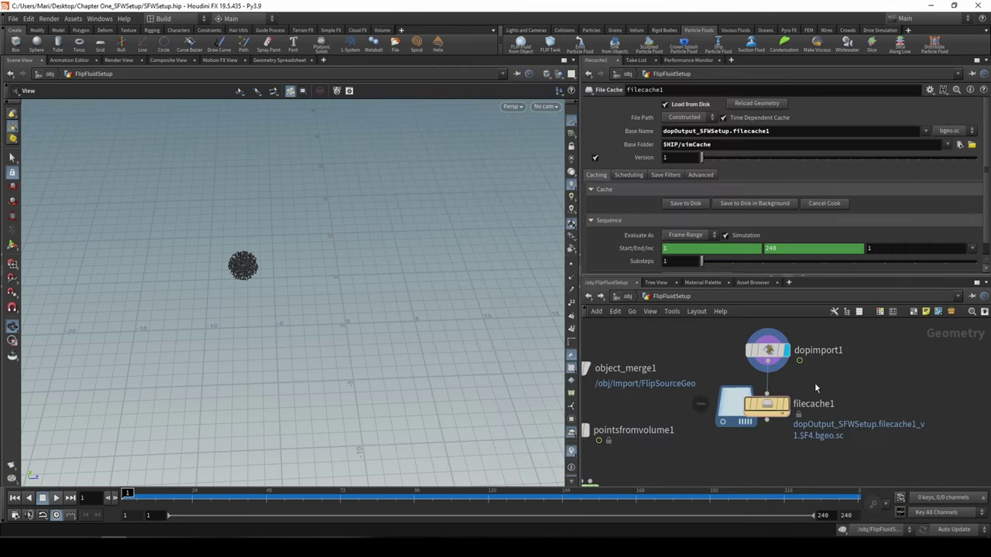
click(771, 352)
middle_drag(665, 469, 738, 447)
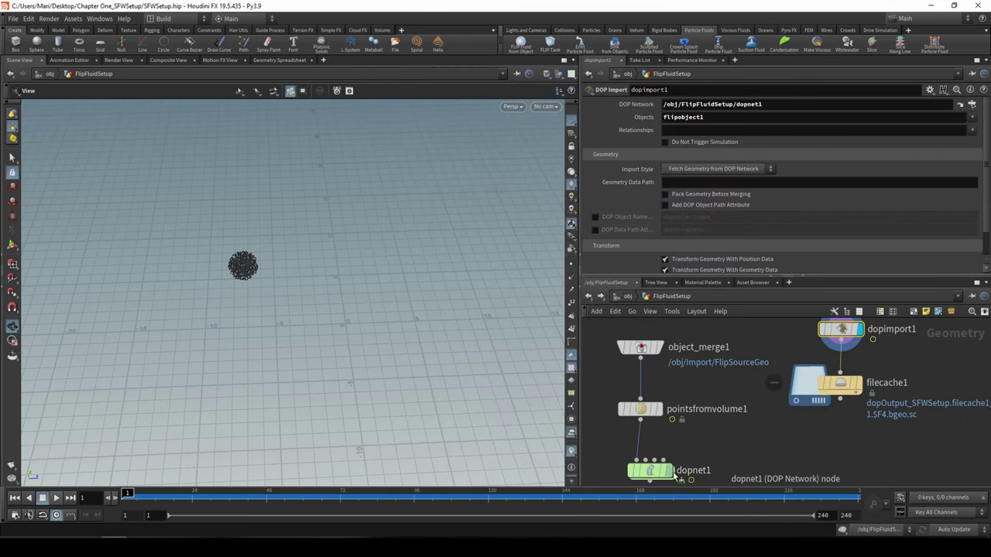
double_click(672, 472)
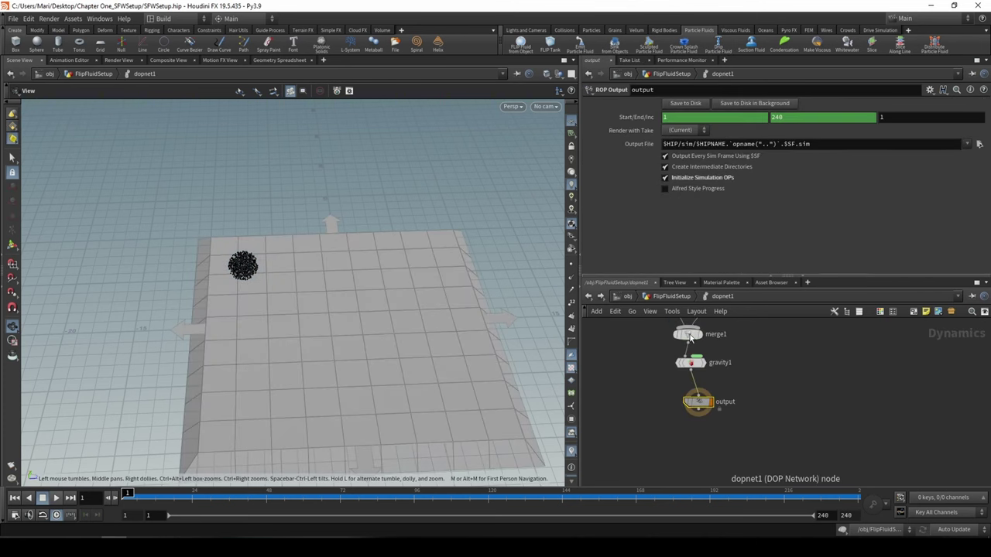
middle_drag(787, 386, 773, 445)
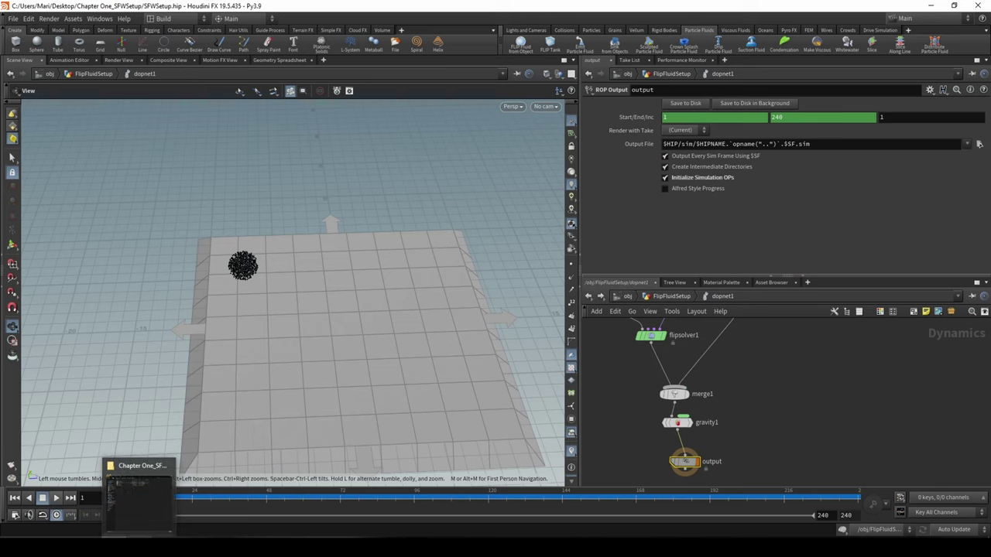
click(140, 546)
double_click(485, 142)
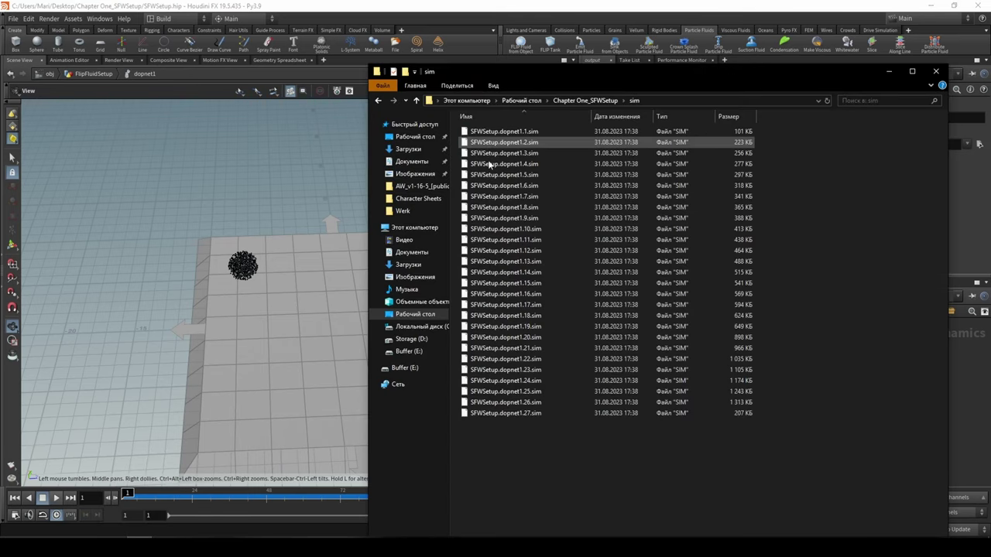
click(968, 475)
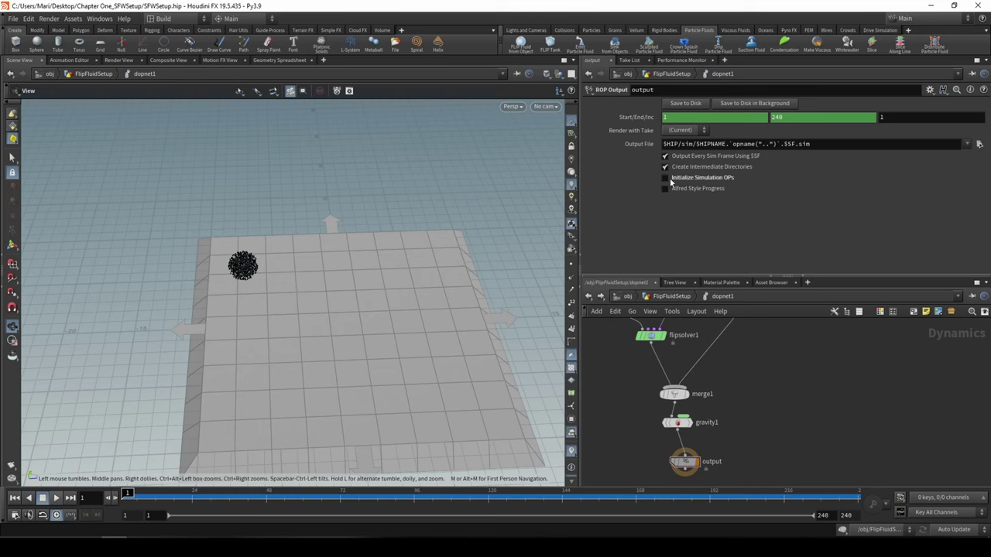
Step: Go back up to FlipFluidSetup and open the filecache1 node's internal network
click(670, 312)
click(653, 300)
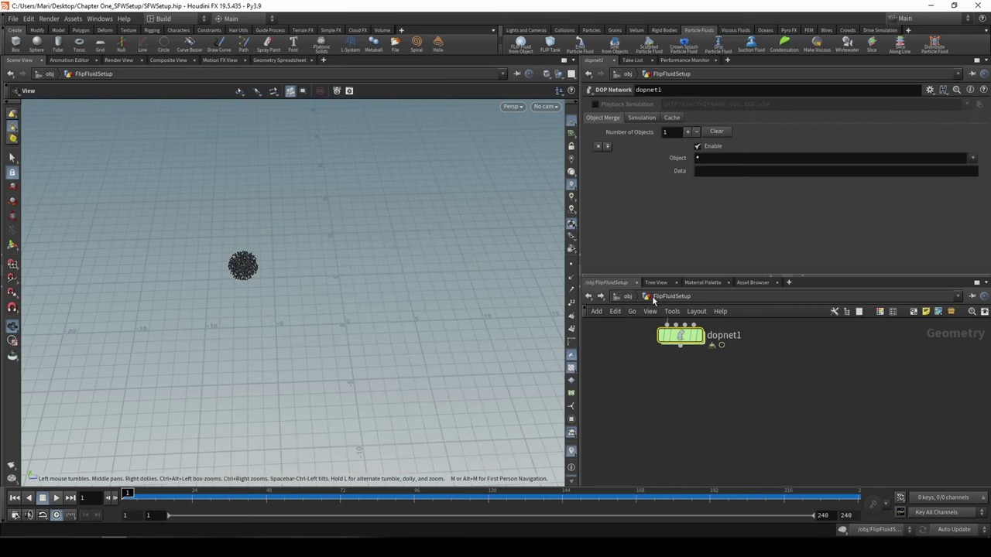
middle_drag(864, 448, 843, 528)
middle_drag(769, 428, 704, 505)
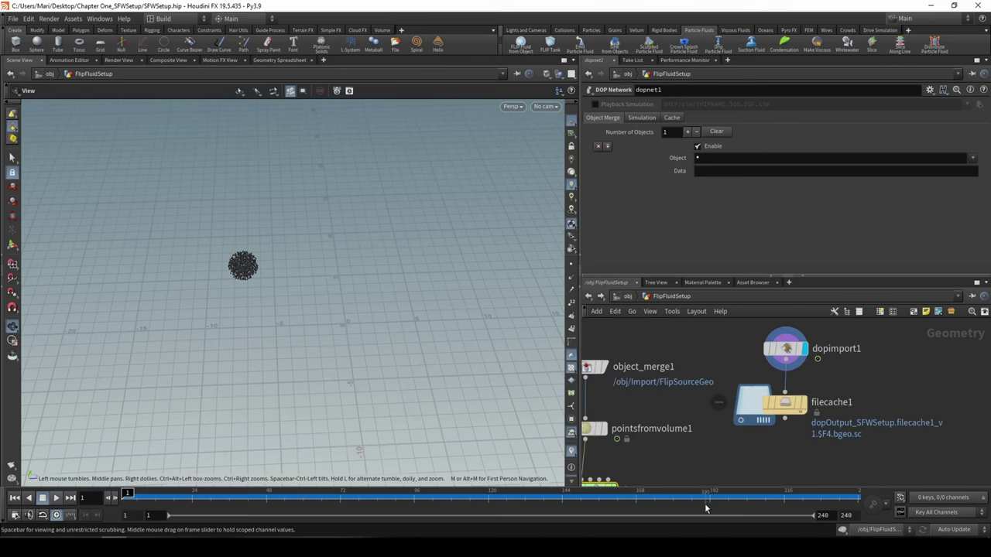
click(791, 404)
double_click(791, 403)
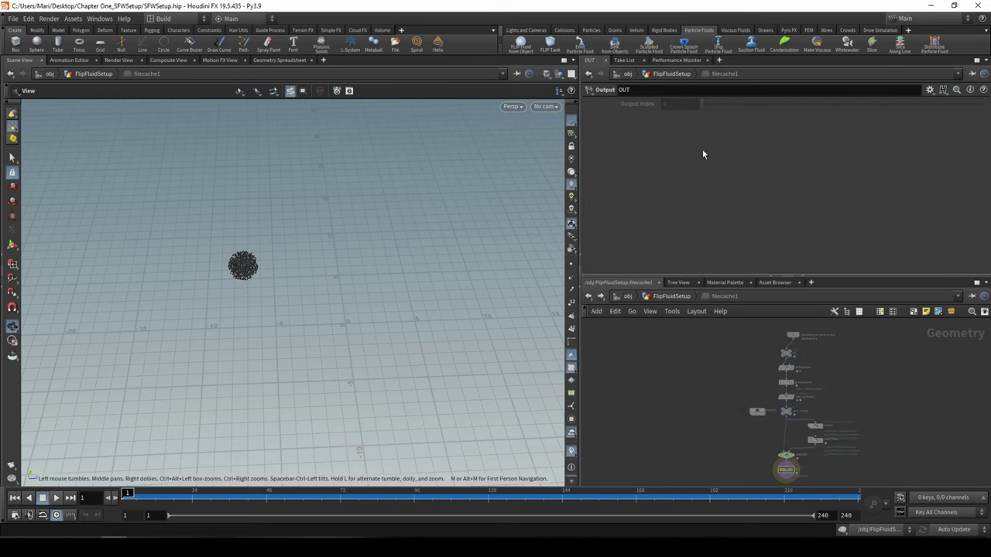
Step: In File Explorer, inspect the dopOutput_SFWSetup.filecache1 folder inside simCache, and return to Houdini
mouse_move(139, 546)
click(140, 499)
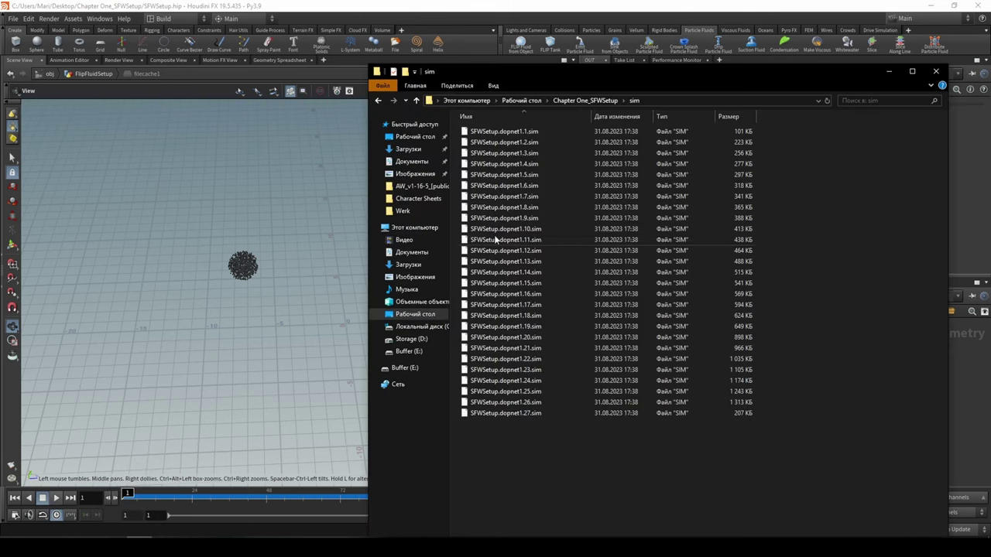
click(580, 101)
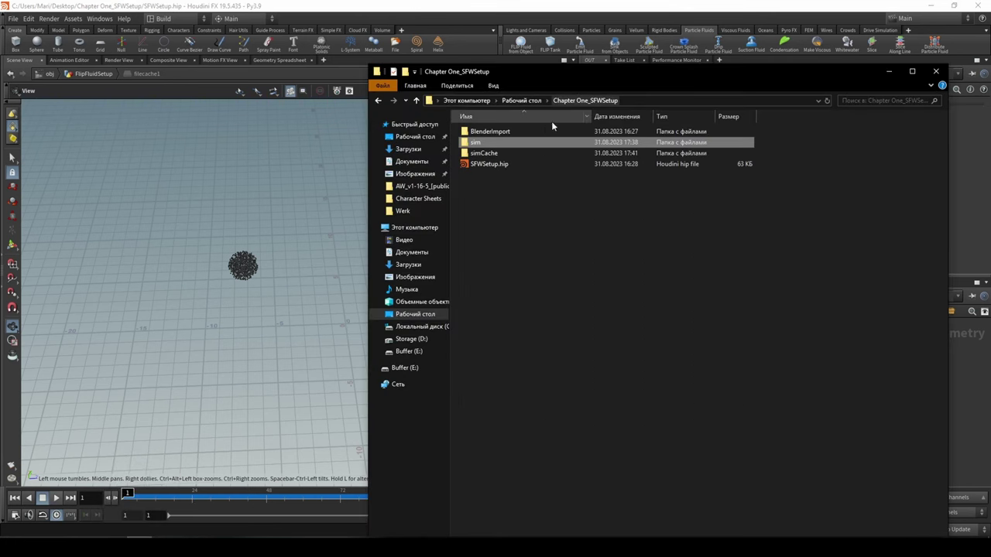
double_click(503, 154)
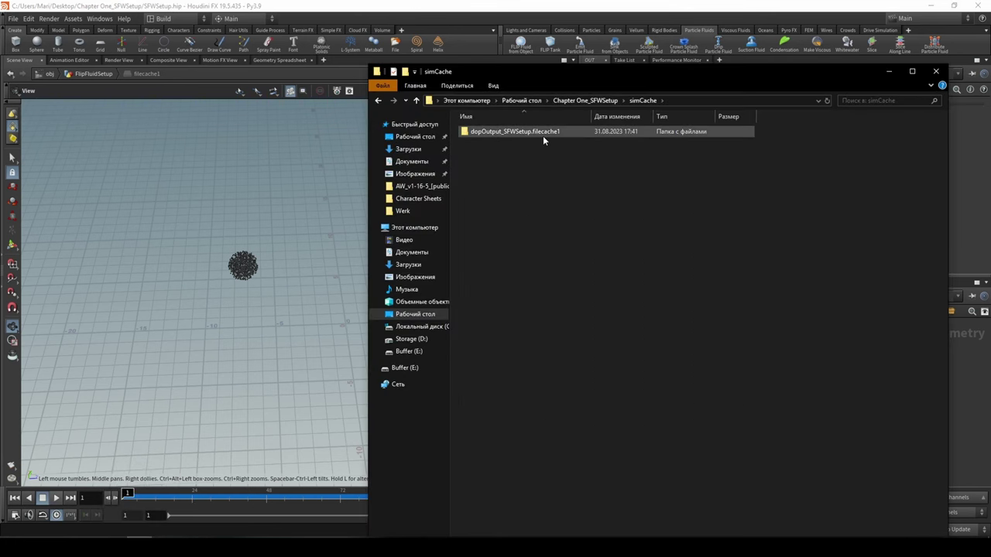
double_click(542, 133)
key(alt+Left)
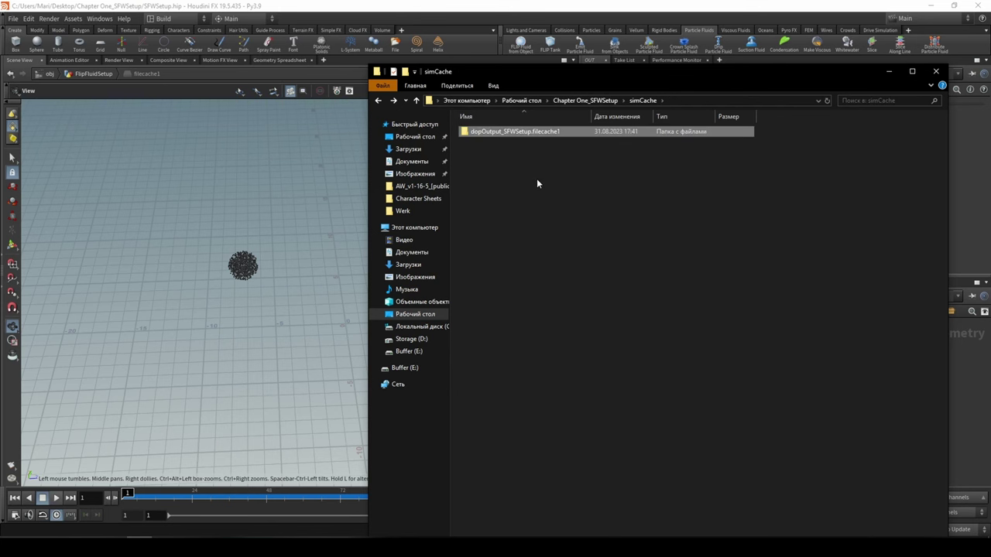
click(964, 405)
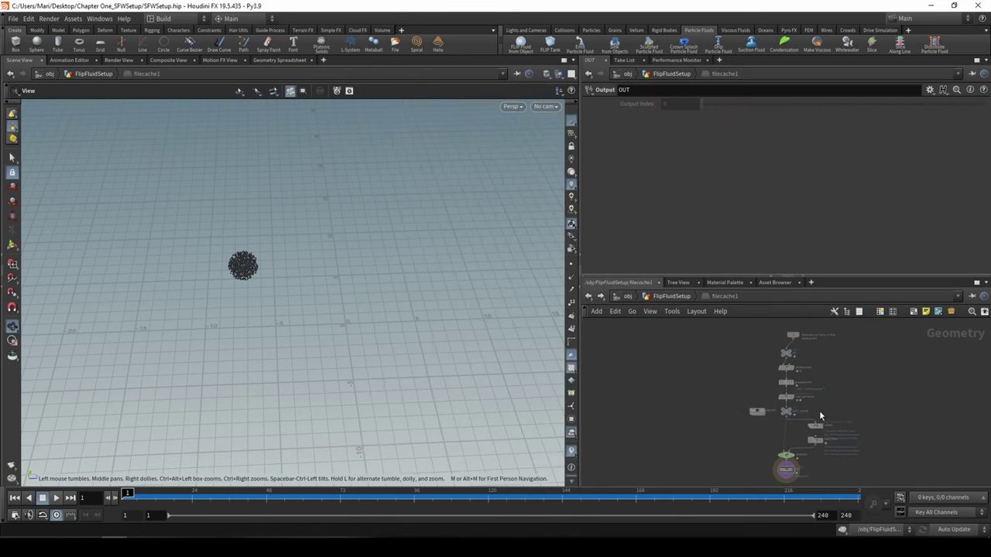
Step: Go back to FlipFluidSetup, play the particle simulation up to frame 180, and display the output of filecache1
click(668, 298)
drag(433, 402, 290, 279)
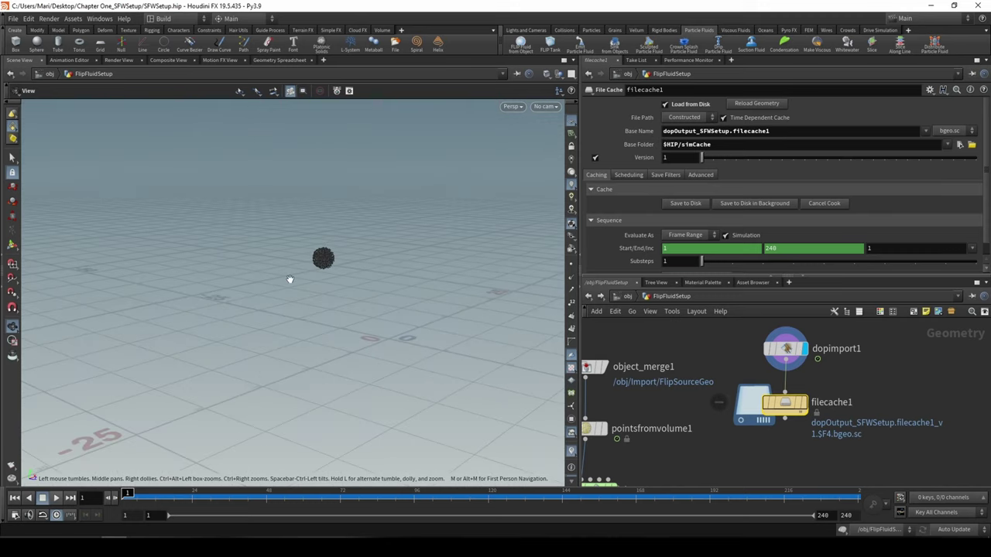
click(56, 498)
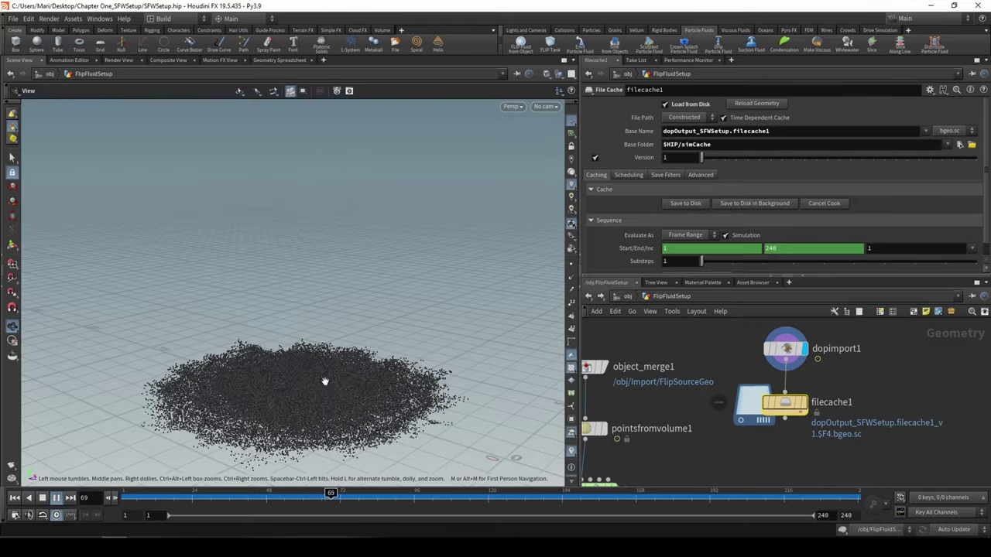
drag(308, 345, 292, 374)
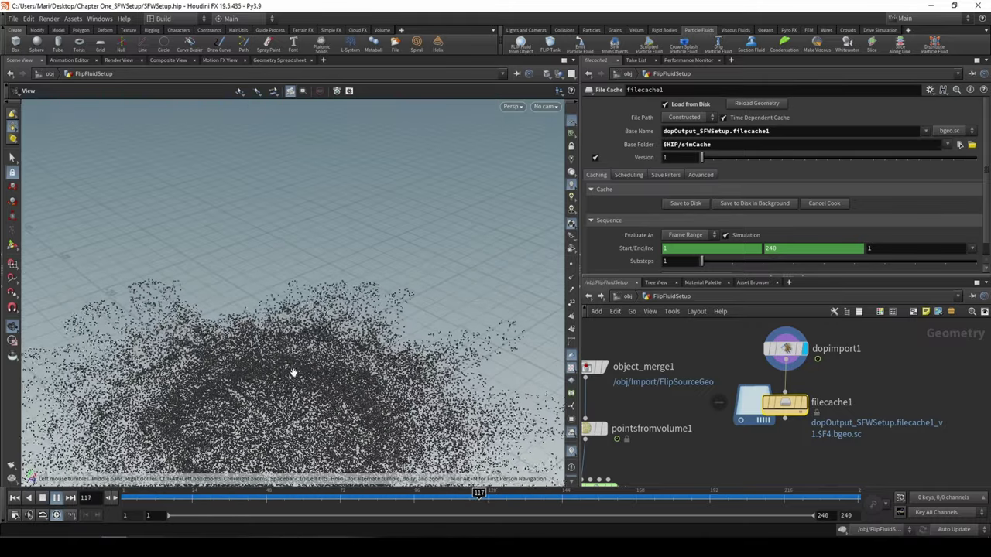
middle_drag(291, 374, 294, 305)
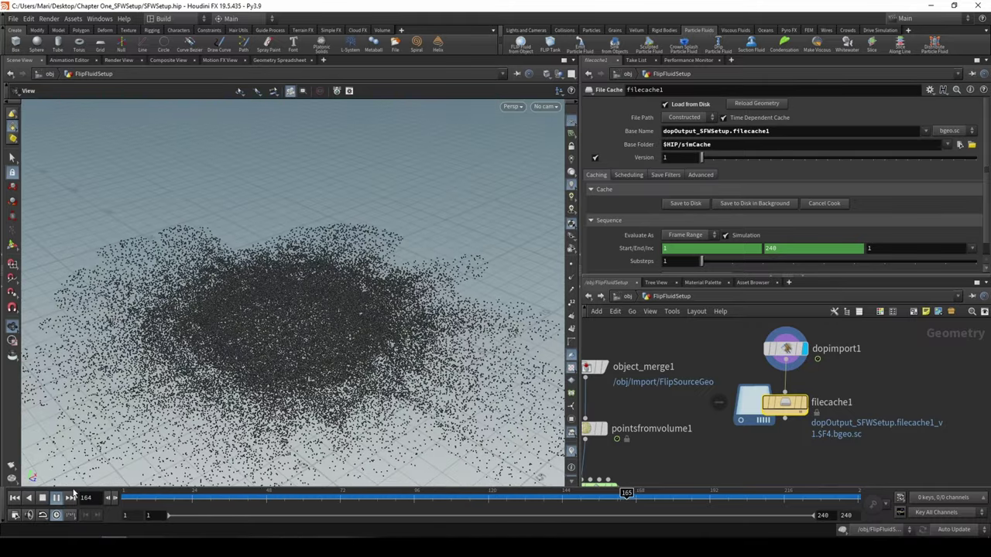
click(56, 498)
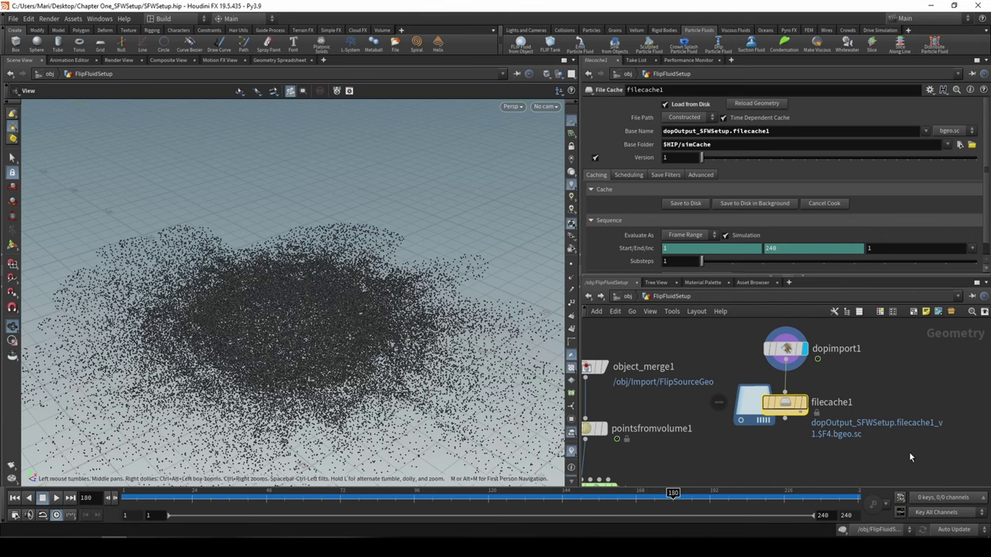
click(803, 403)
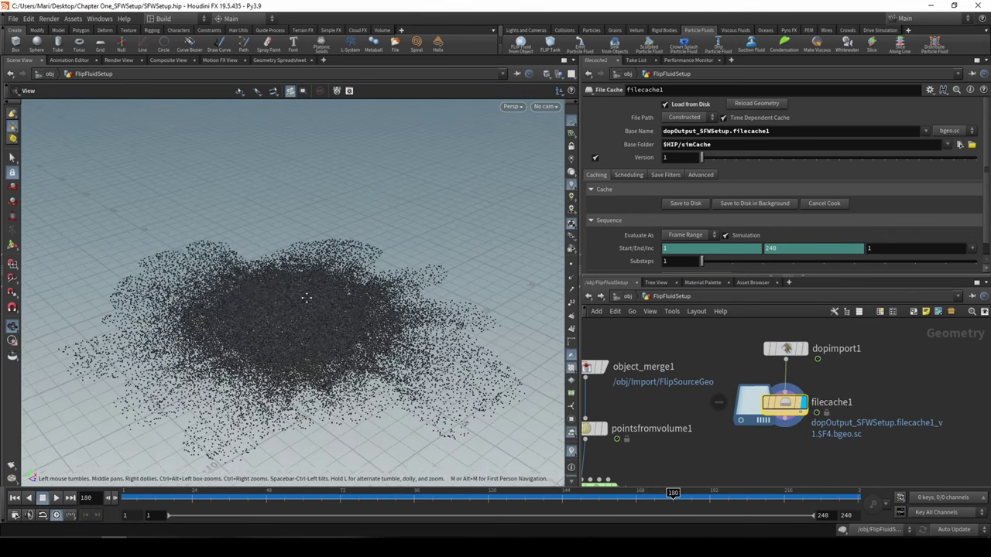
Step: Try a Fluid Compress node connected beneath filecache1, and delete it
drag(785, 419, 789, 438)
key(Tab)
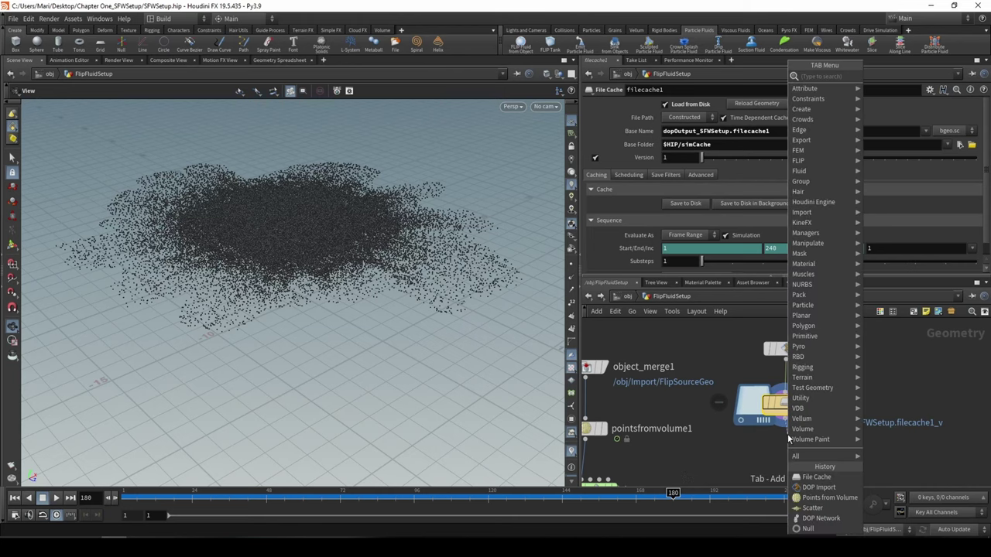
text(fluidc)
key(Return)
click(788, 439)
click(789, 449)
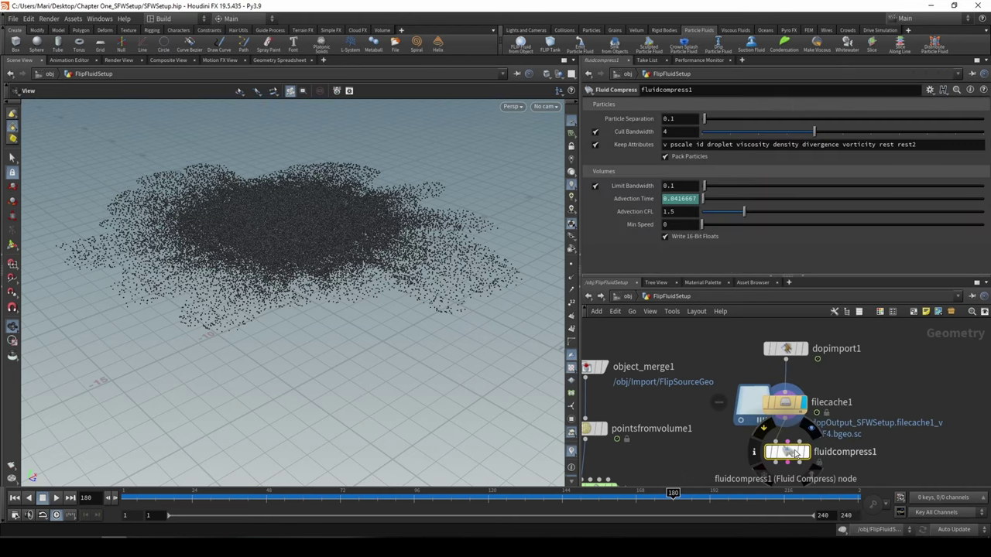
drag(794, 450, 795, 456)
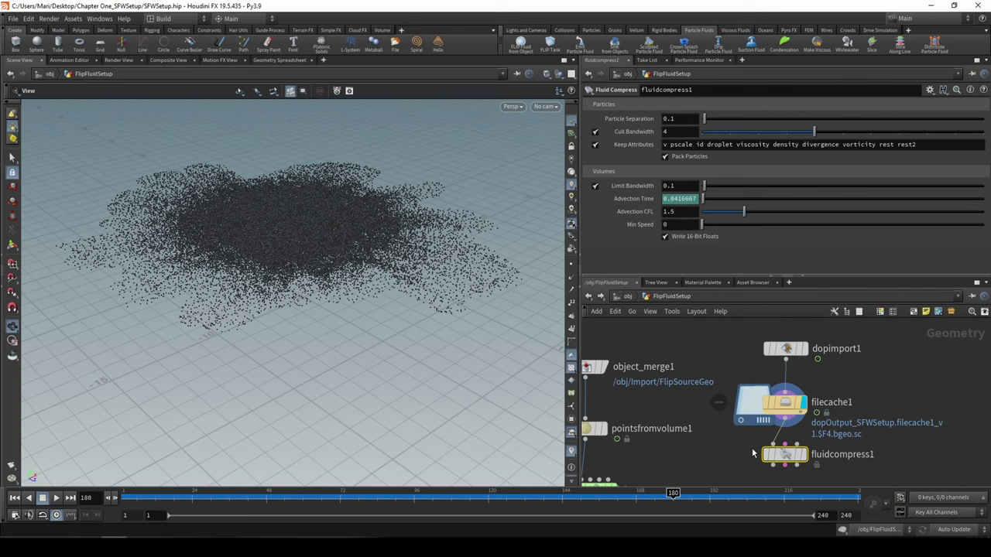
key(Delete)
key(Tab)
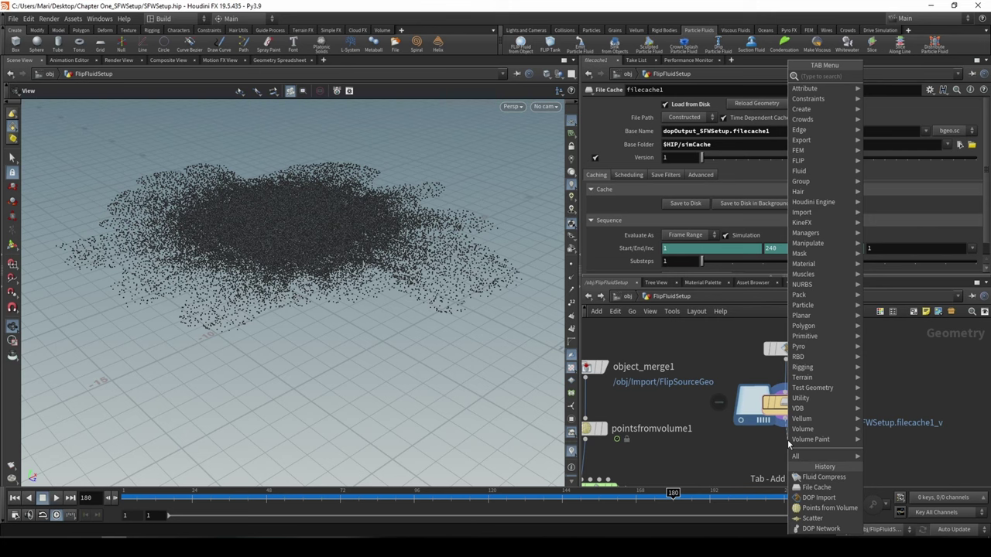
key(Escape)
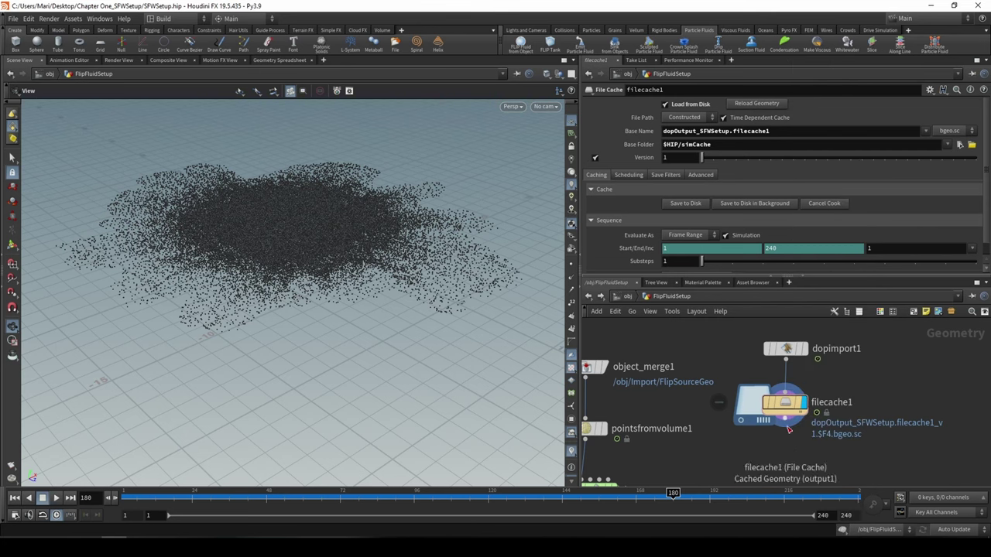
Step: Add a Particle Fluid Surface node connected beneath filecache1 and display its output
drag(785, 424, 779, 458)
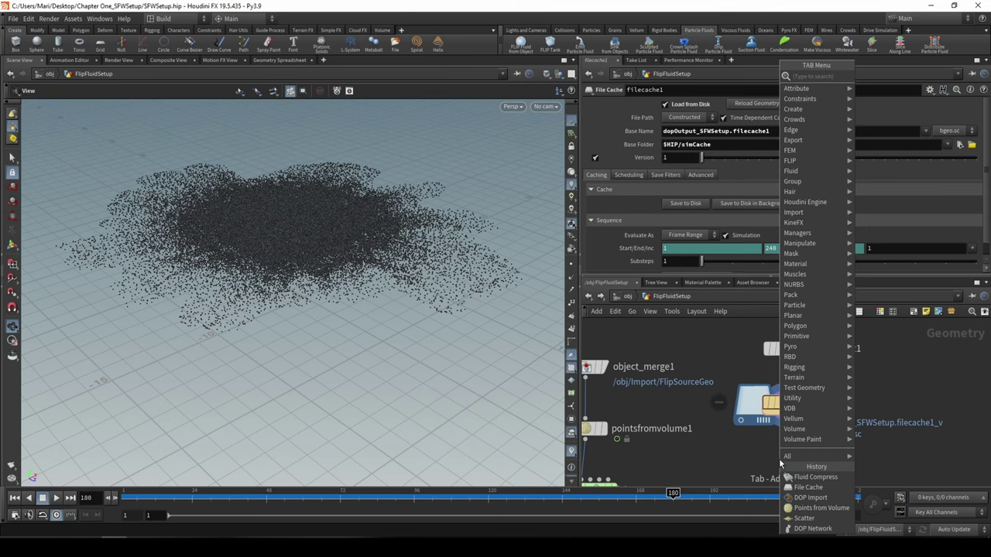
text(partic)
key(Down)
key(Down)
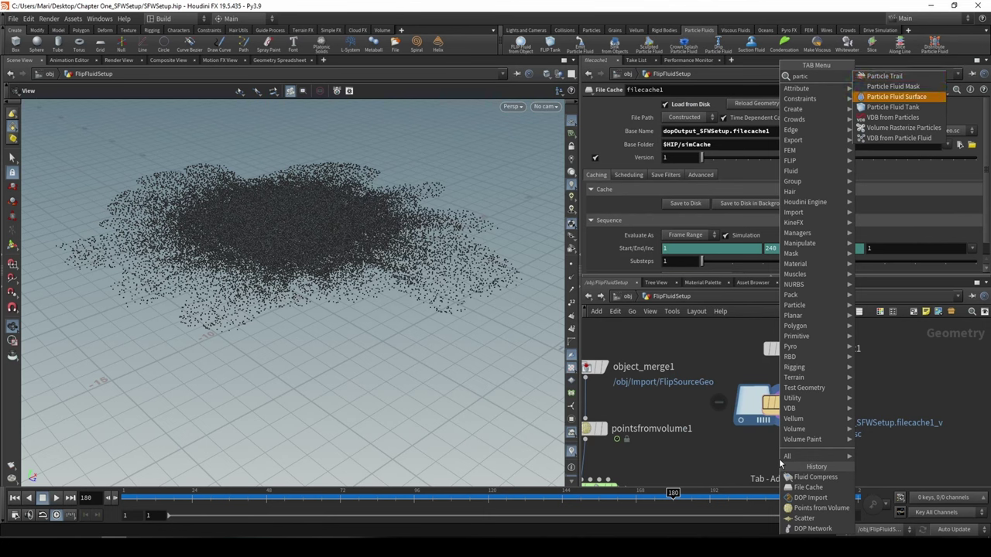
key(Return)
click(778, 459)
drag(780, 460, 794, 461)
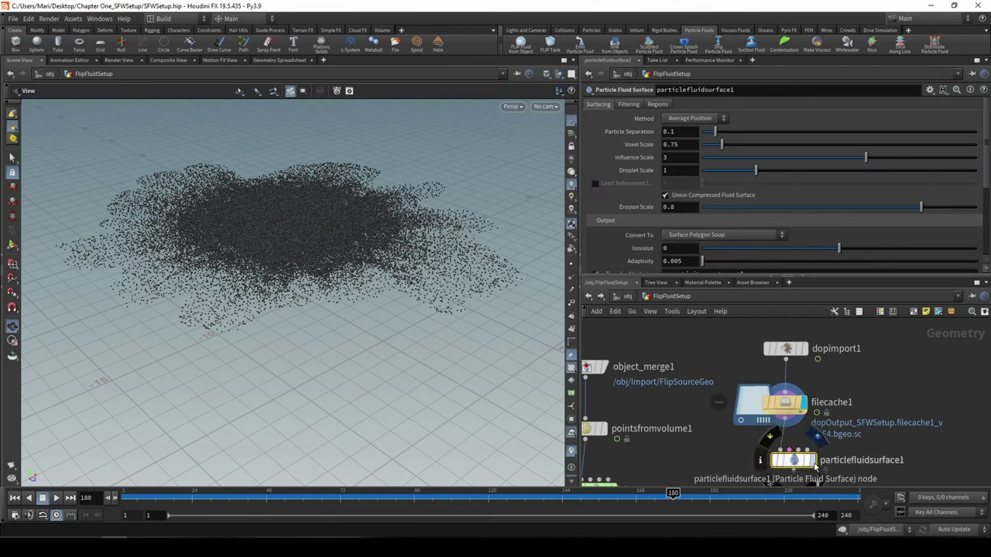
click(811, 462)
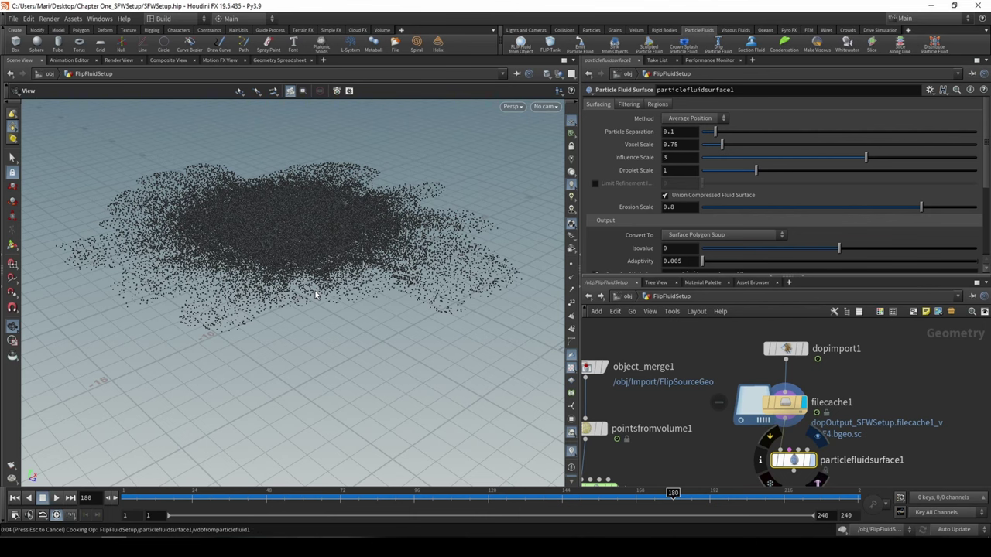
Step: Link the Particle Separation of particlefluidsurface1 to ch("../dopnet1/flipobject1/particlesep") with a relative reference, and inspect the resulting mesh
right_click(626, 134)
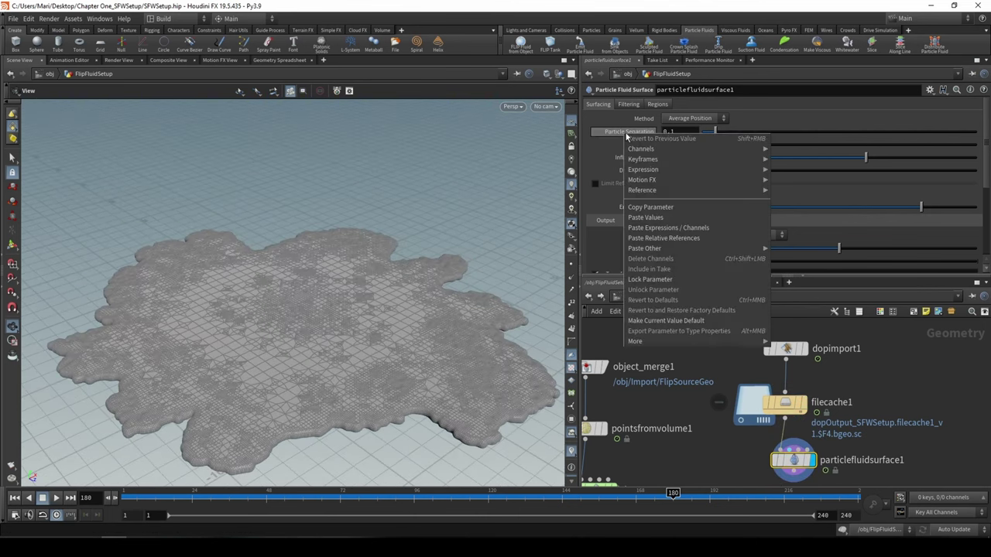
click(674, 239)
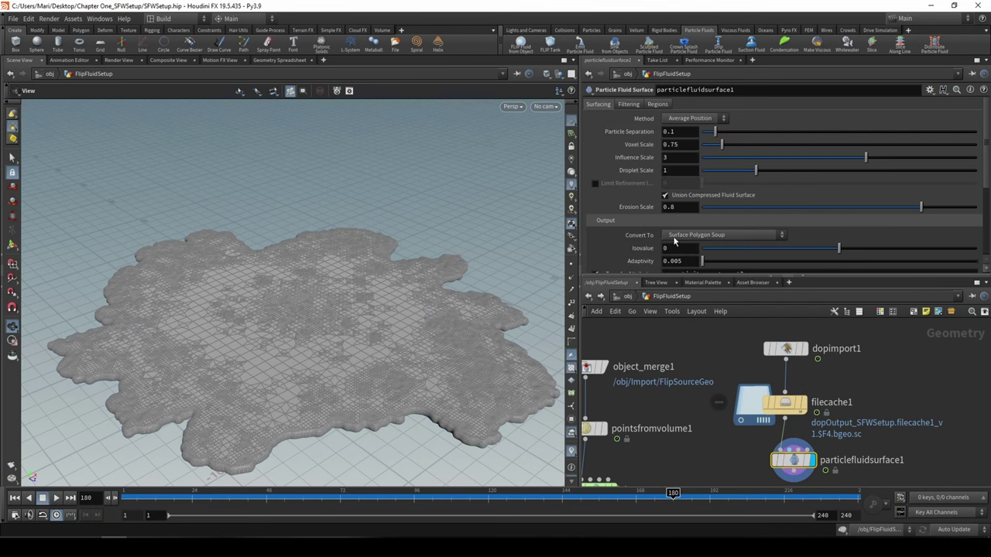
click(625, 133)
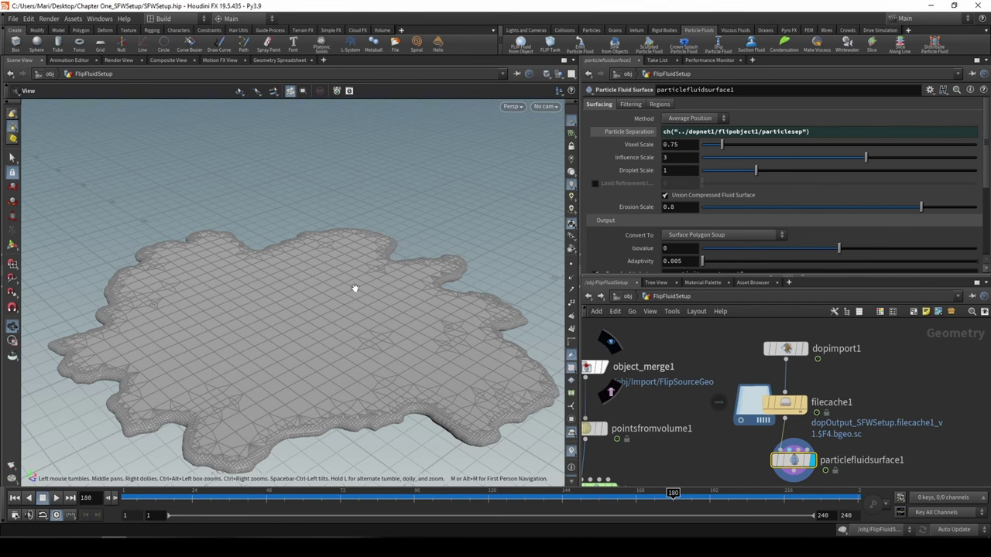
scroll(354, 288, up, 5)
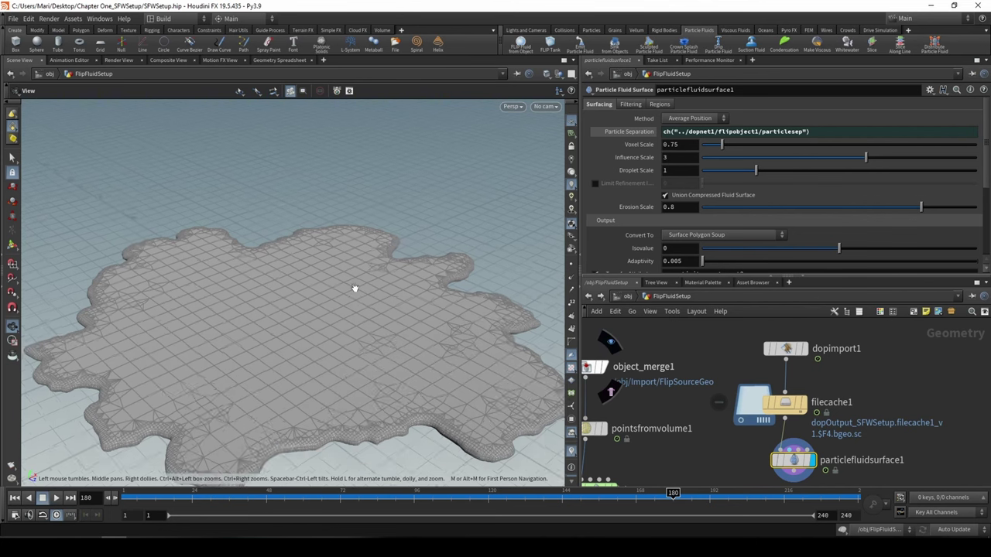
right_click(638, 132)
click(815, 154)
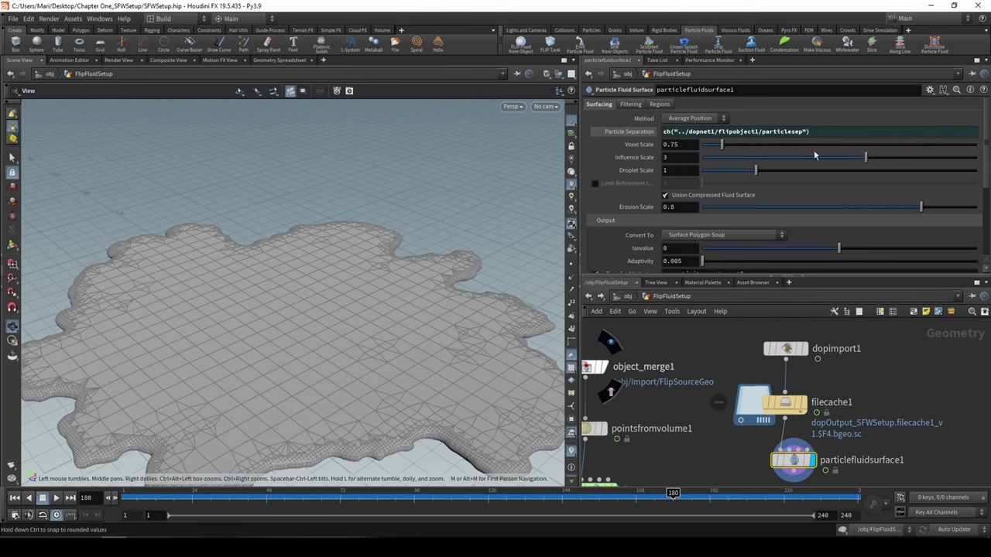
scroll(203, 404, down, 5)
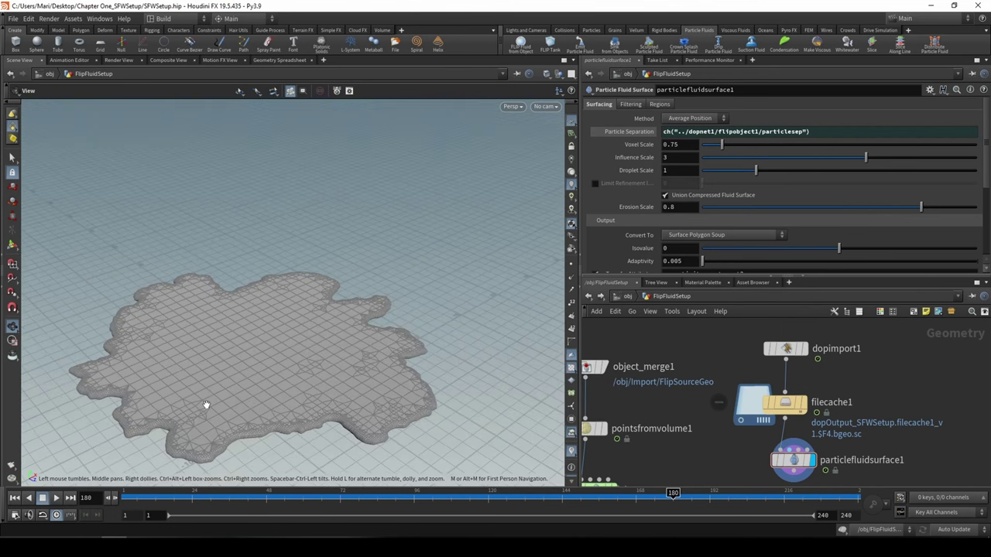
Step: Inspect the particlefluidsurface1 mesh up close at frames 66 and 76
scroll(351, 402, down, 3)
middle_drag(731, 463, 699, 378)
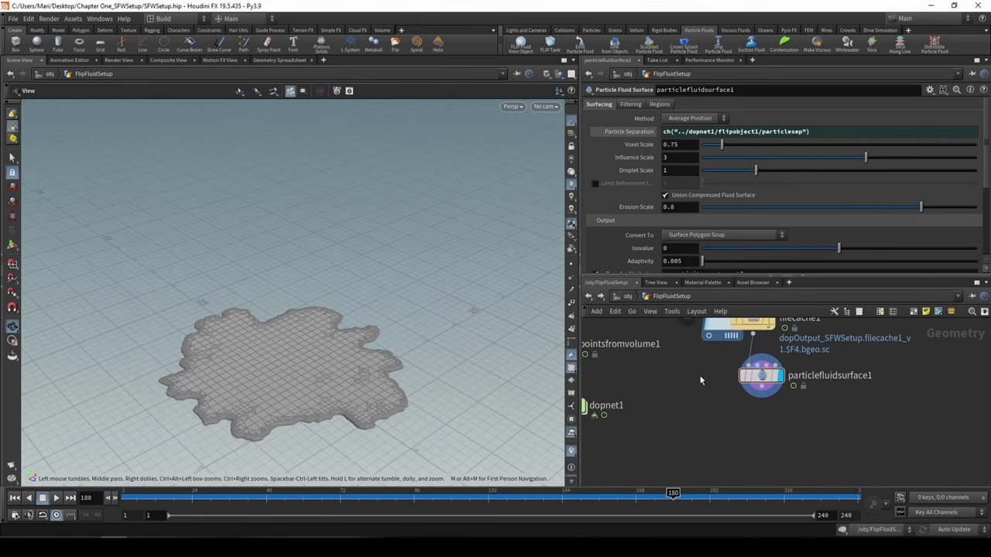
scroll(699, 378, down, 1)
click(321, 494)
click(321, 493)
scroll(320, 352, up, 8)
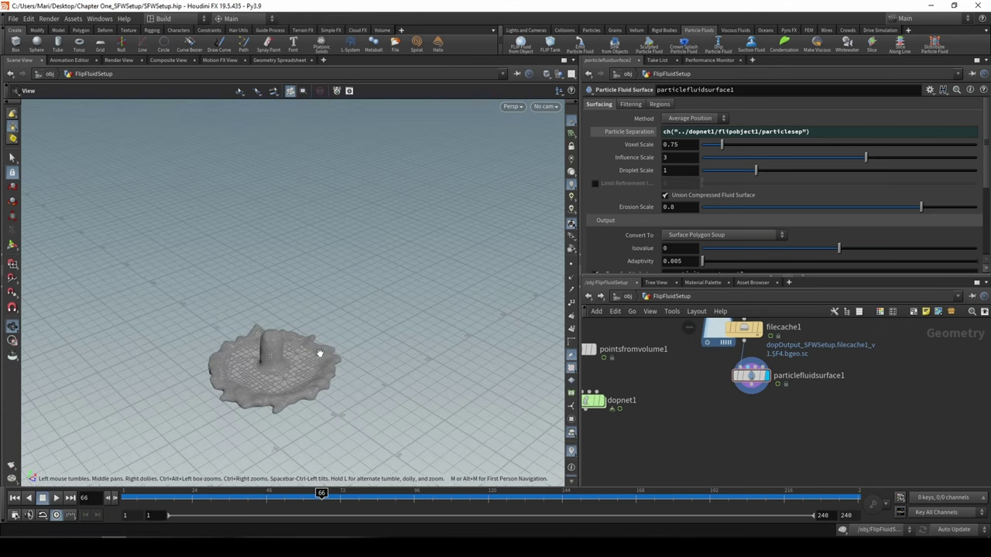
click(352, 494)
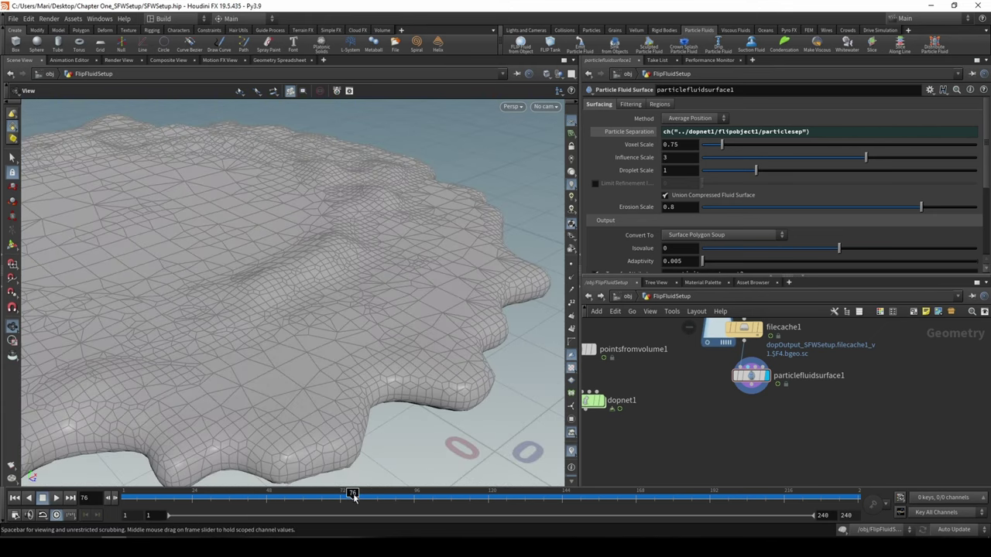
scroll(338, 480, up, 4)
Step: Set the Voxel Scale of particlefluidsurface1 to 0.59 and inspect the mesh at frame 65
click(318, 494)
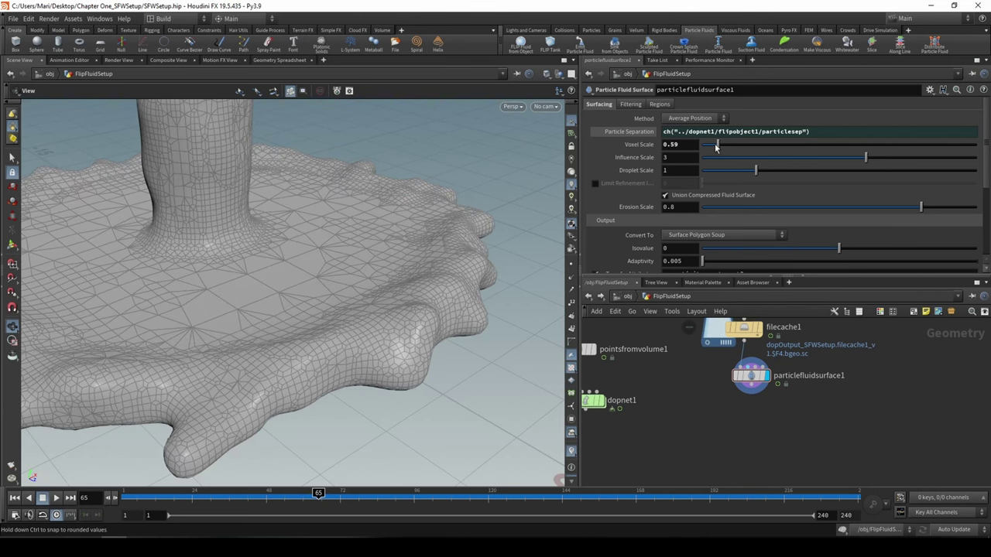
drag(465, 255, 317, 252)
scroll(592, 223, down, 3)
scroll(611, 220, up, 3)
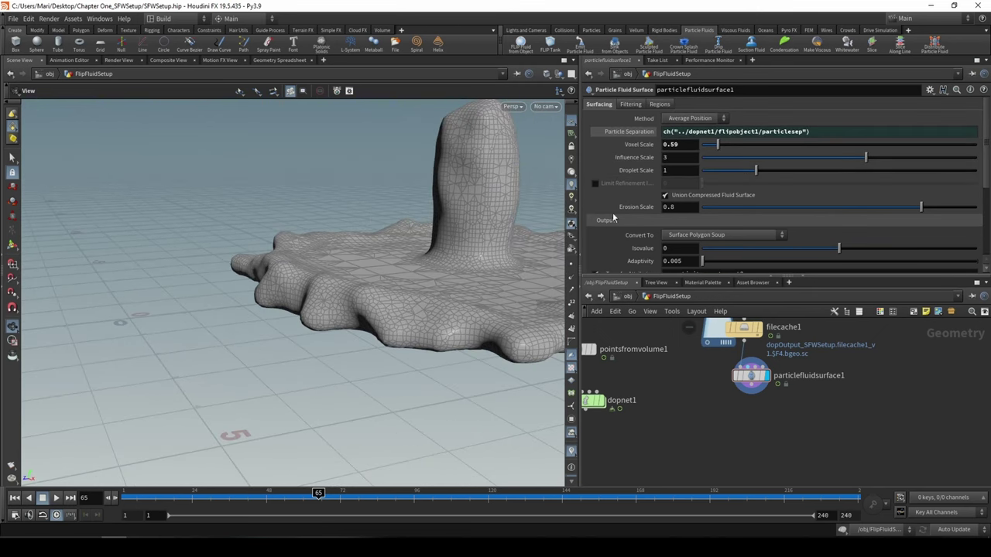
Step: Try the Dilate filter with its linked Erode on particlefluidsurface1, turn it back off, and return to the surfacing settings
click(632, 106)
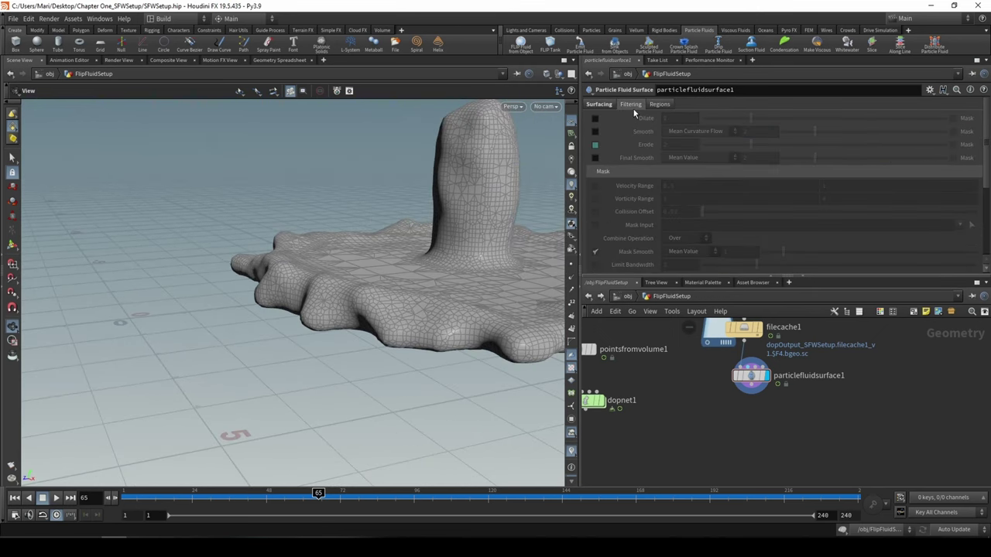
click(595, 146)
click(595, 146)
click(595, 146)
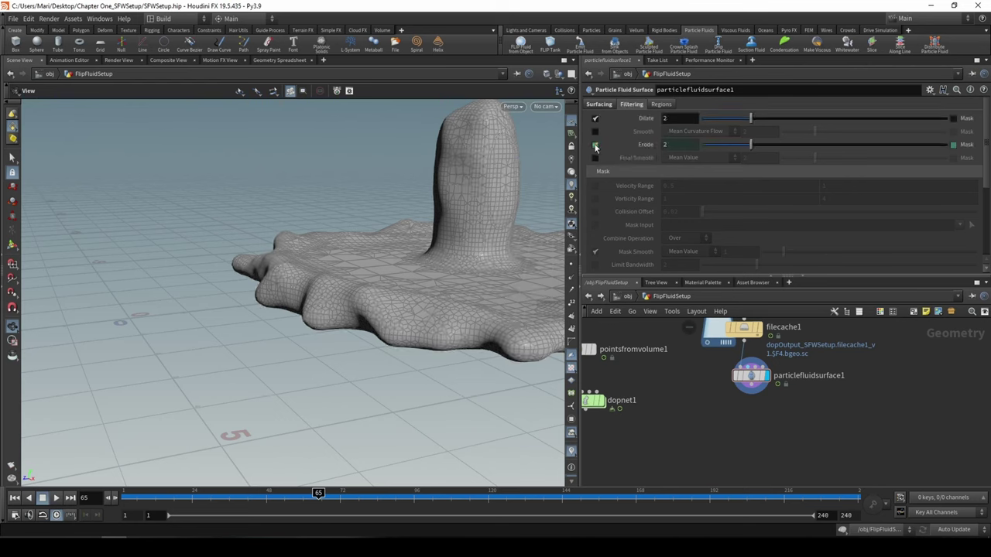
click(595, 147)
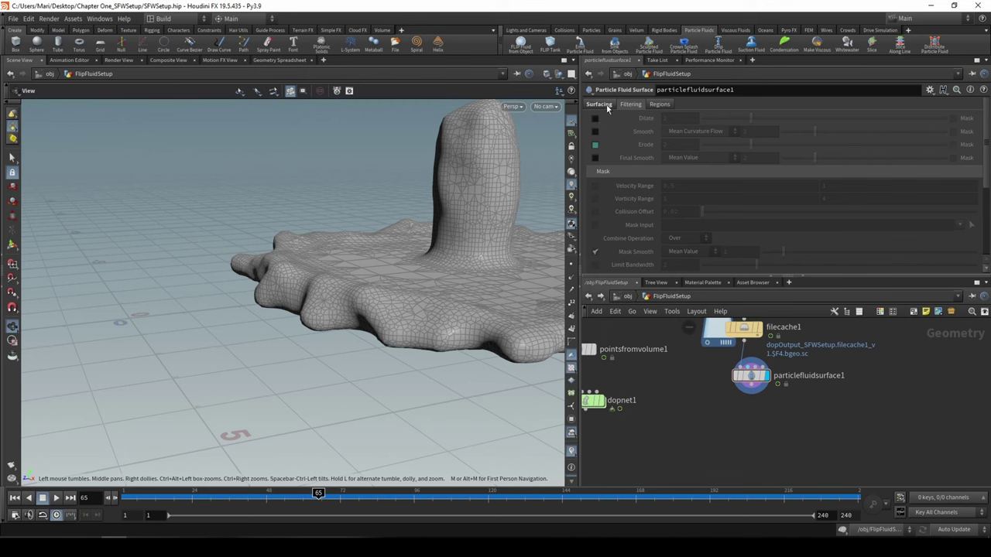
click(660, 105)
click(601, 104)
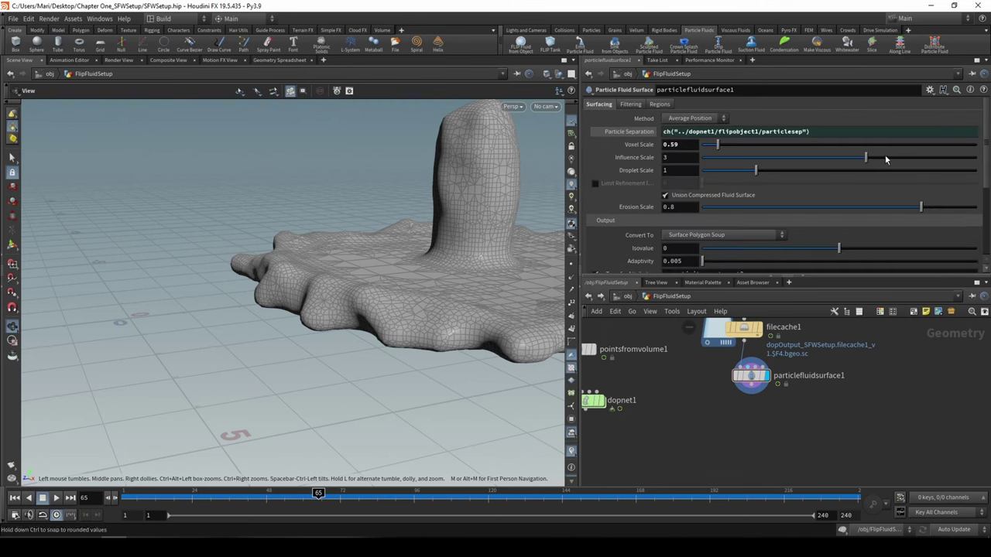
Step: Set the Influence Scale of particlefluidsurface1 to 2.933 and check the mesh at frames 113 and 45
drag(863, 160, 856, 163)
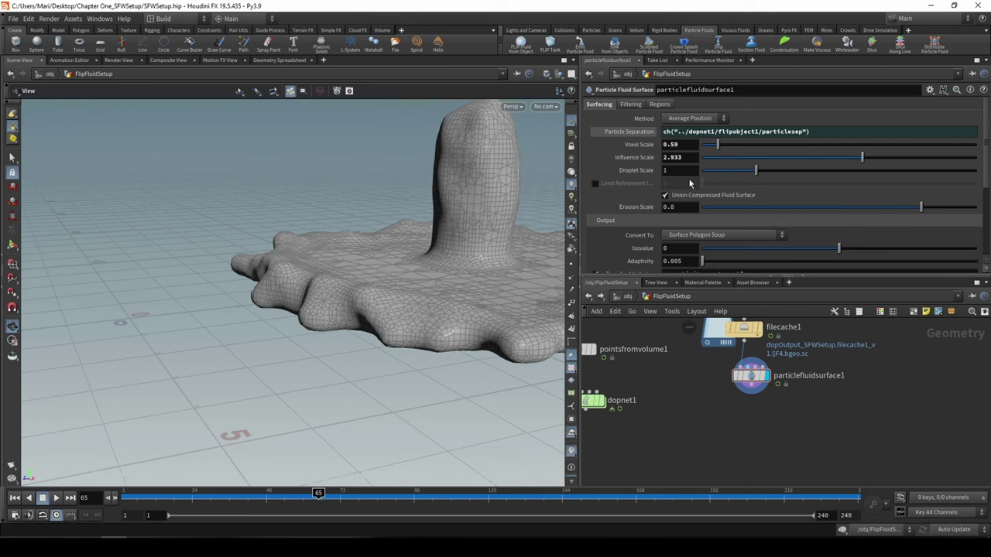
click(515, 496)
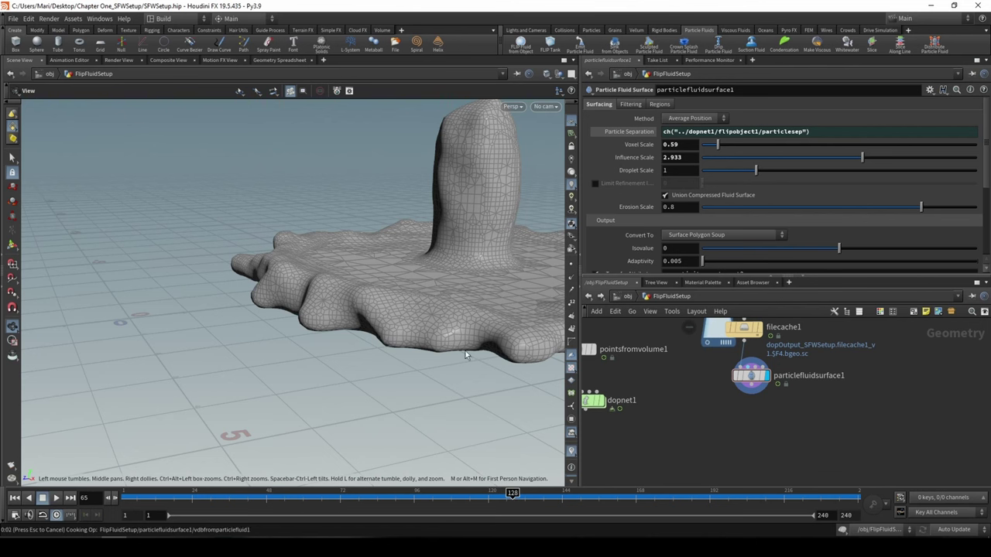
scroll(288, 304, down, 3)
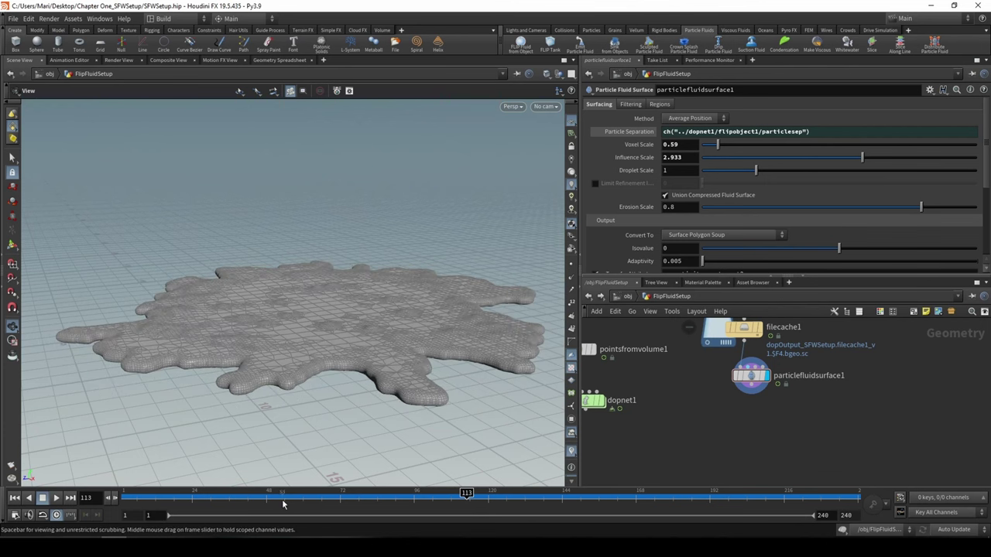
click(258, 498)
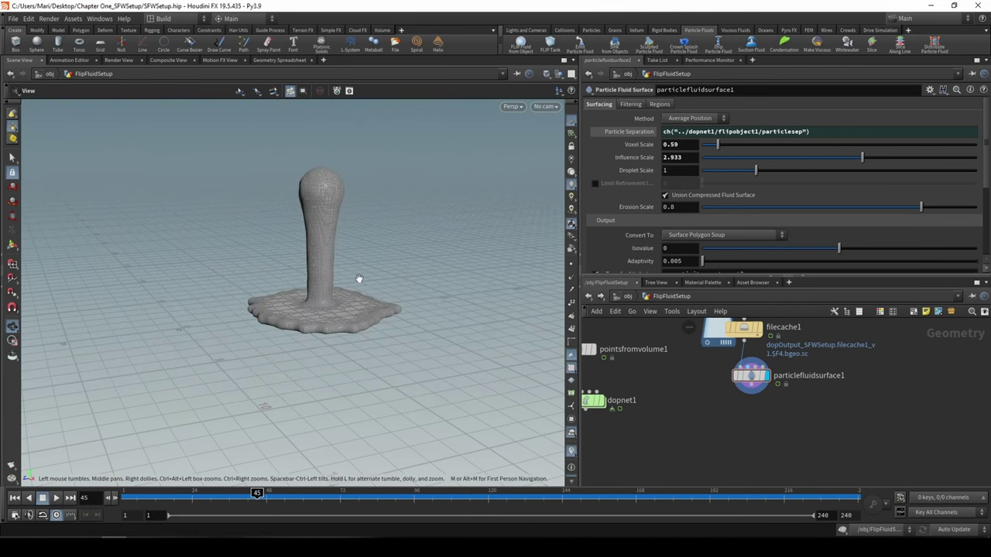
scroll(380, 260, up, 4)
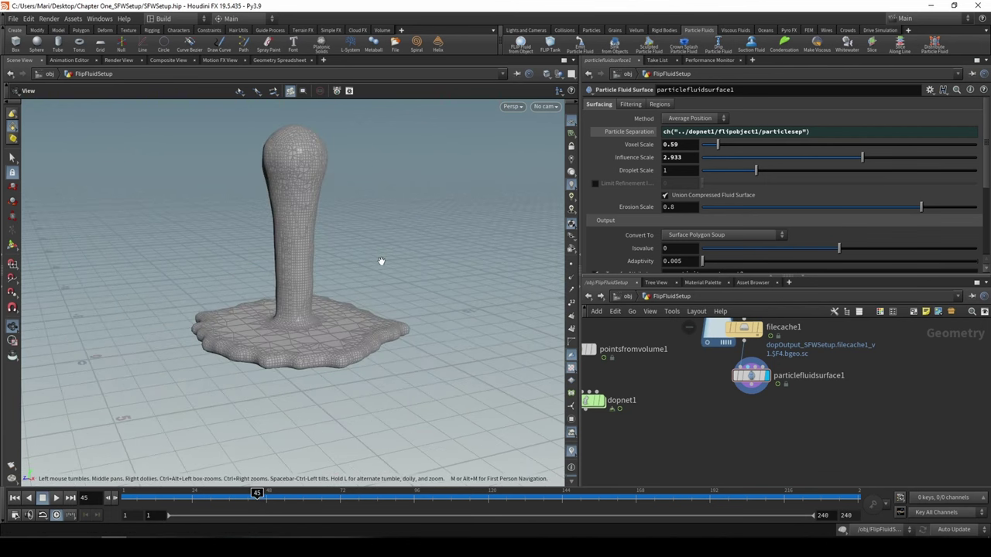
Step: Show the evaluated Particle Separation value and examine the fluid mesh at frames 72, 108 and 152
click(616, 131)
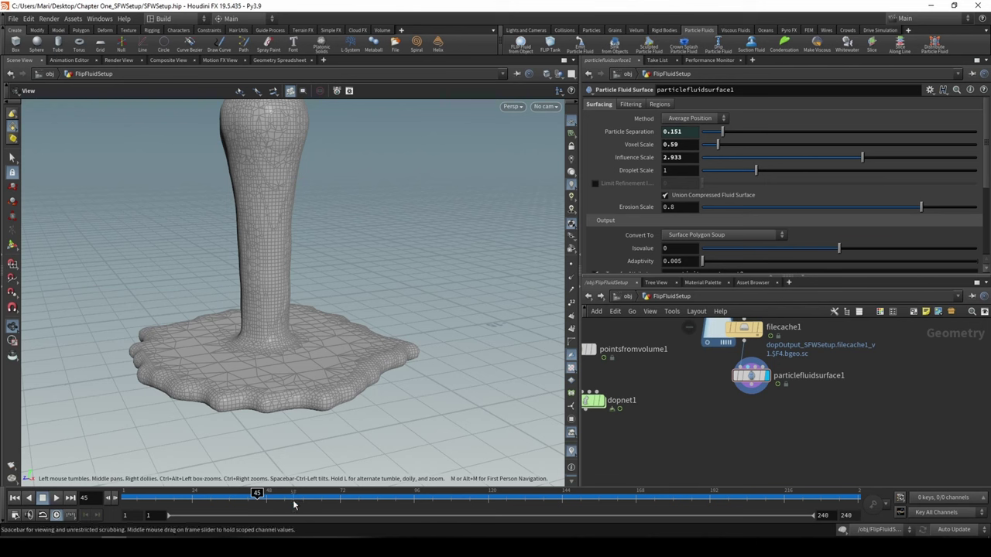
drag(293, 499, 339, 499)
click(451, 498)
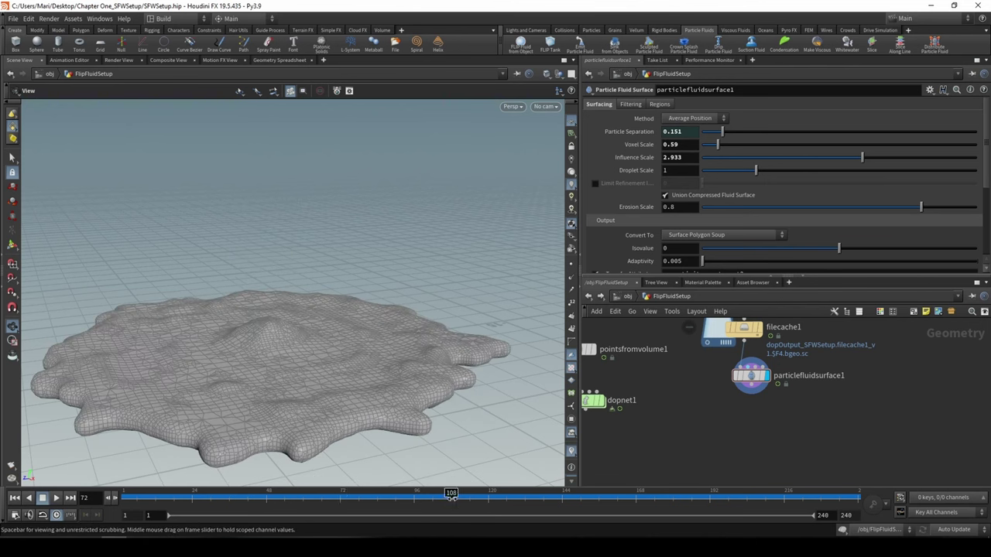
click(587, 499)
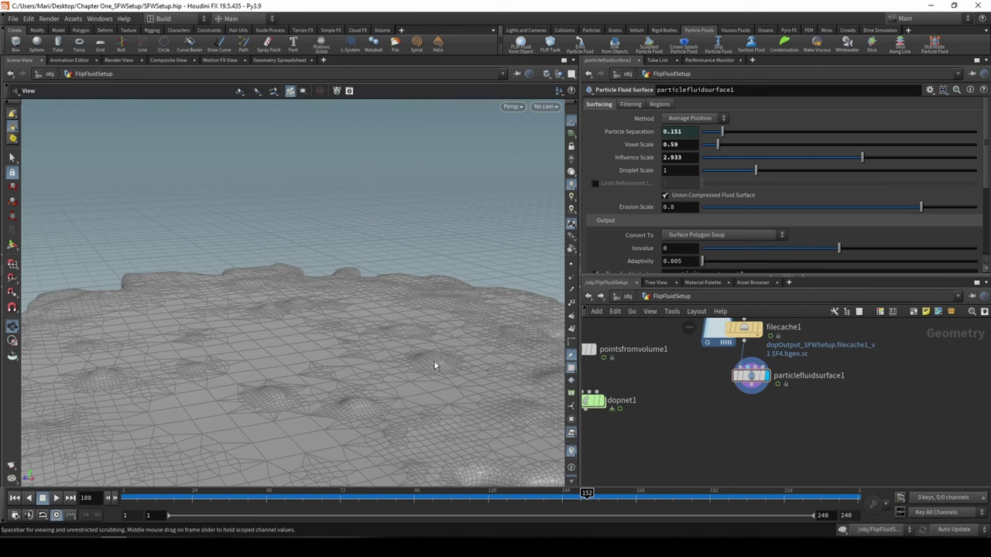
scroll(434, 361, down, 5)
middle_drag(433, 361, 362, 214)
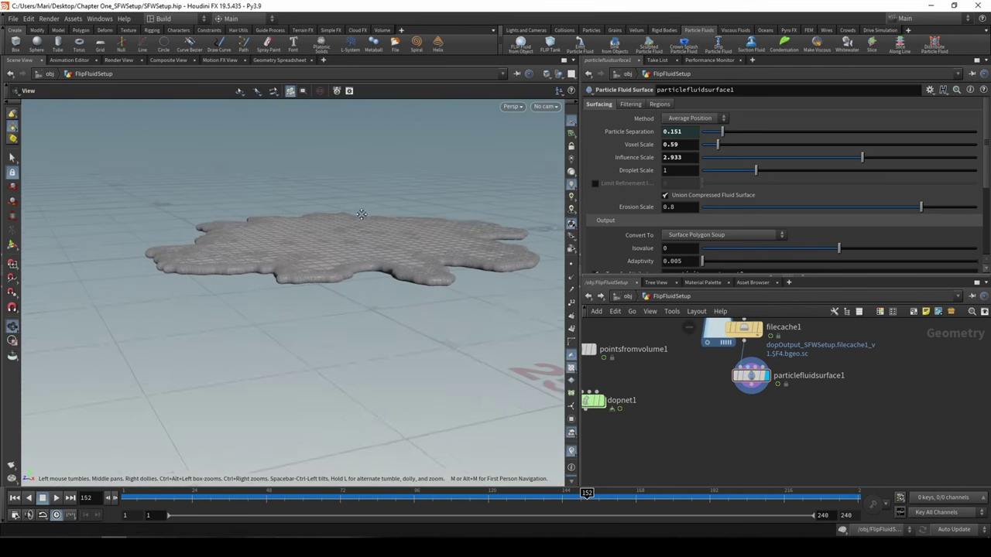
drag(360, 215, 243, 272)
Step: Try to edit the linked Particle Separation of particlefluidsurface1, switching between its value and expression
click(690, 130)
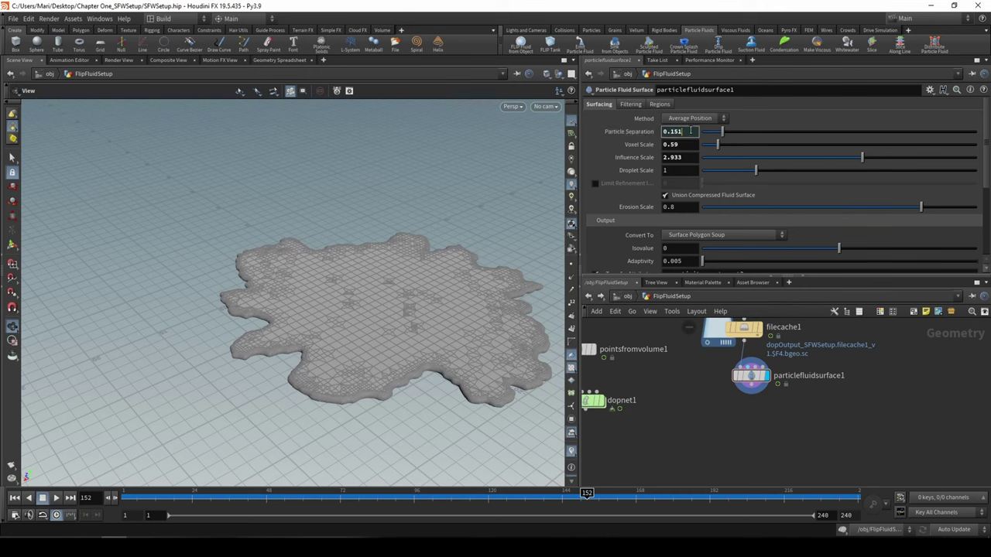
double_click(690, 131)
click(625, 136)
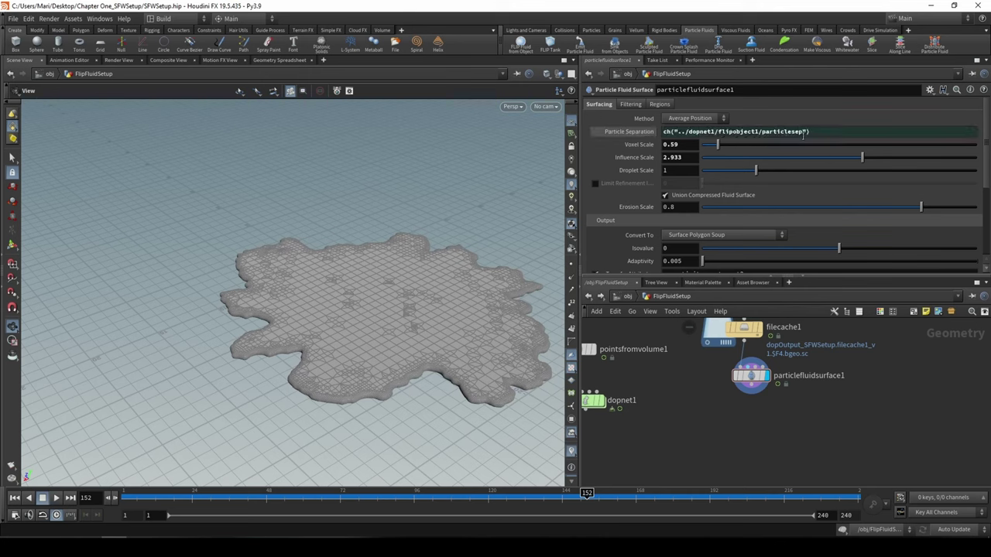
key(Return)
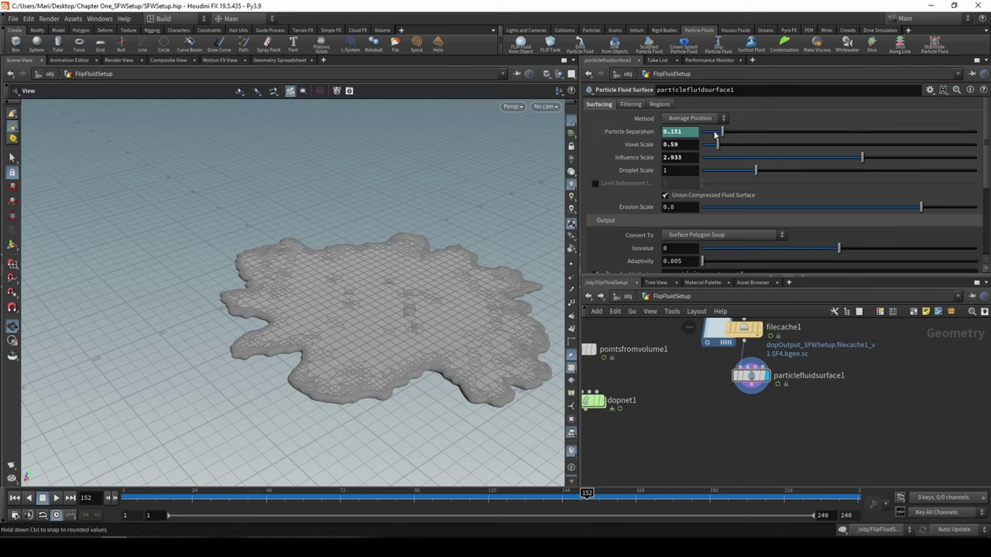
Step: Display the output of filecache1 and examine the cached particles up close at frame 65
click(679, 496)
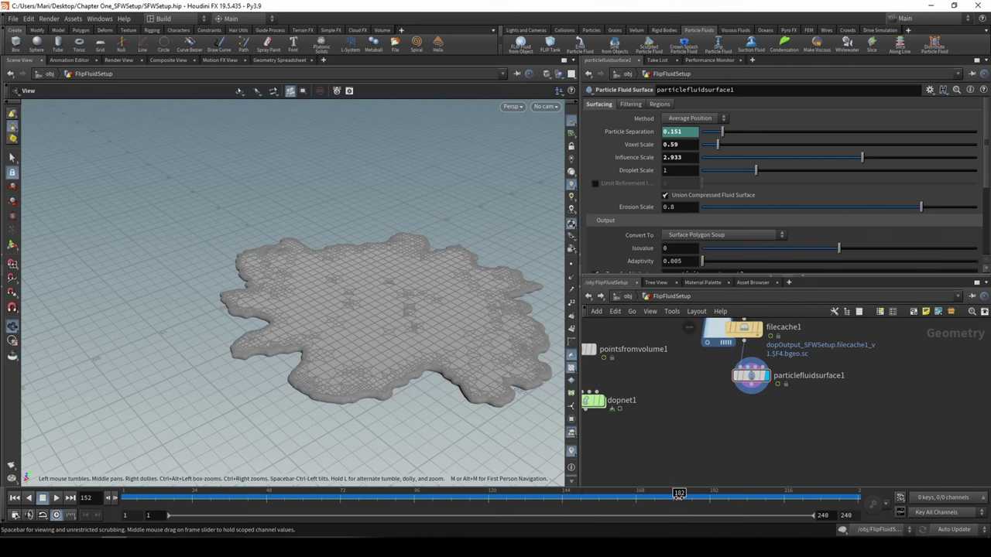
middle_drag(664, 373, 657, 415)
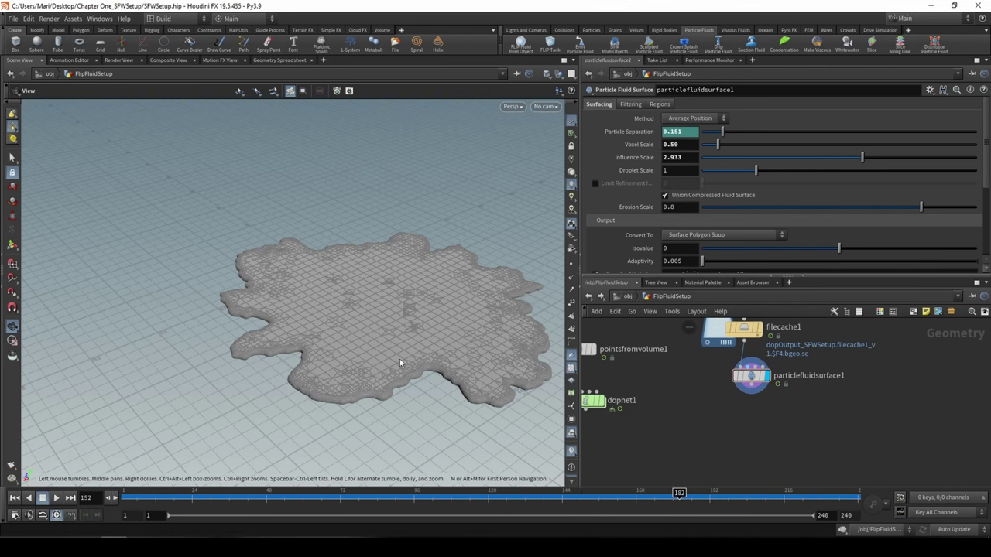
click(753, 373)
drag(372, 318, 301, 308)
drag(657, 493, 318, 526)
right_drag(385, 417, 415, 398)
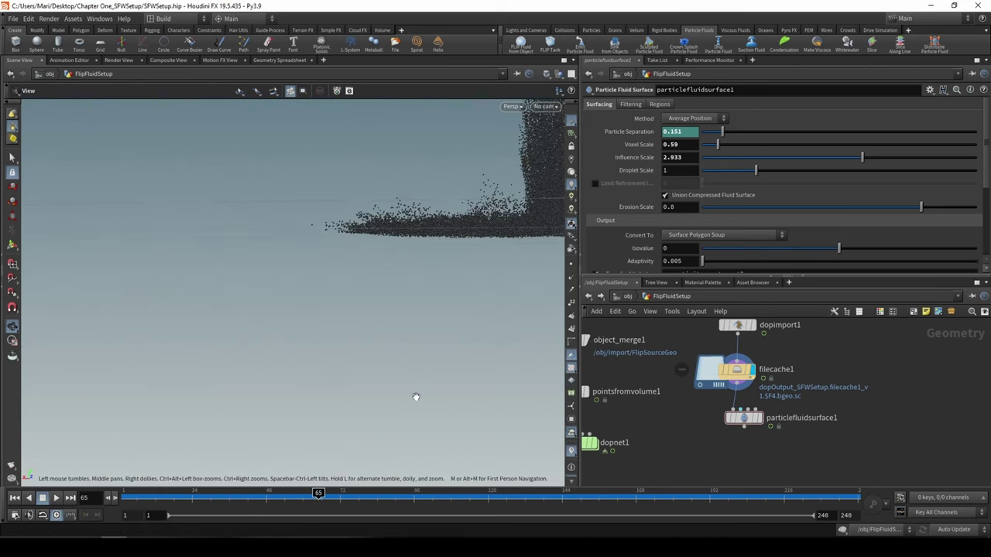
middle_drag(414, 348, 296, 463)
scroll(412, 351, up, 3)
middle_drag(403, 336, 409, 370)
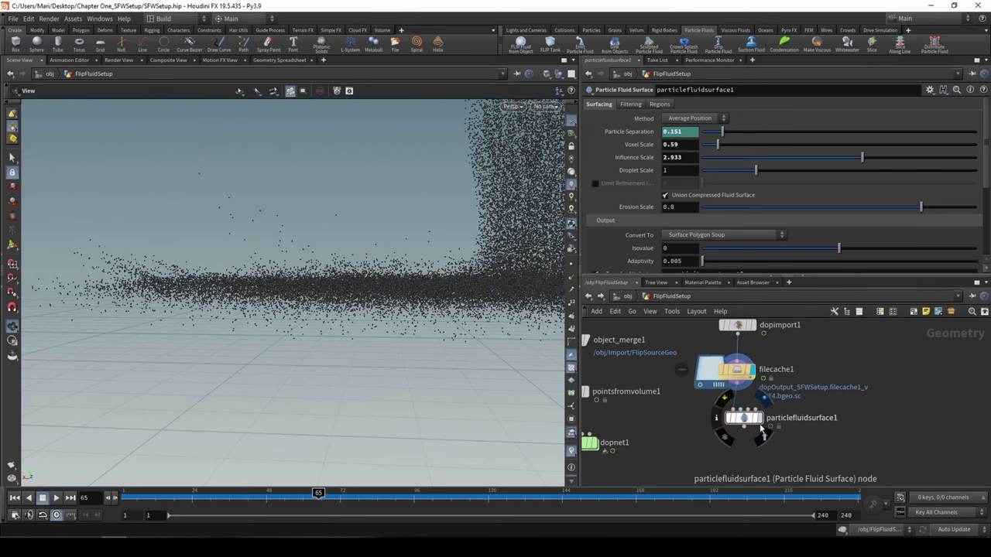
Step: Display the output of particlefluidsurface1 again and compare its mesh with the cached particles at frame 65
click(750, 419)
scroll(332, 232, down, 2)
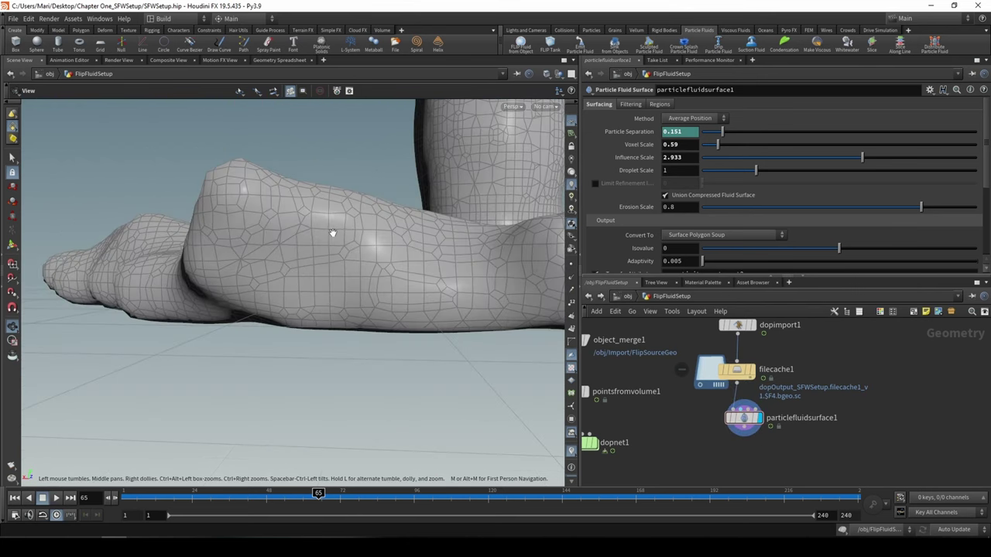
drag(332, 232, 411, 321)
scroll(305, 303, down, 5)
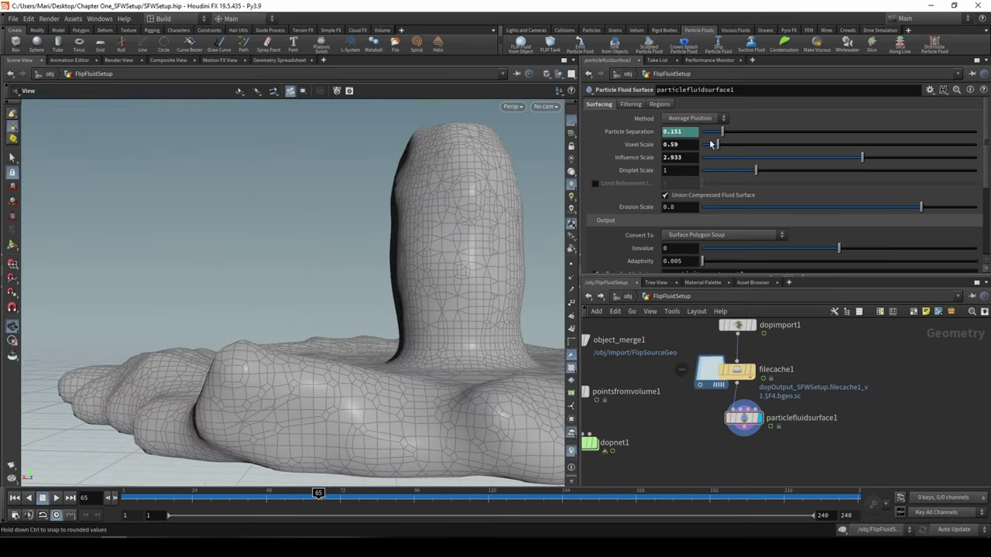
Step: Try to lower the Particle Separation of particlefluidsurface1 while it still has a channel
middle_drag(671, 133, 671, 170)
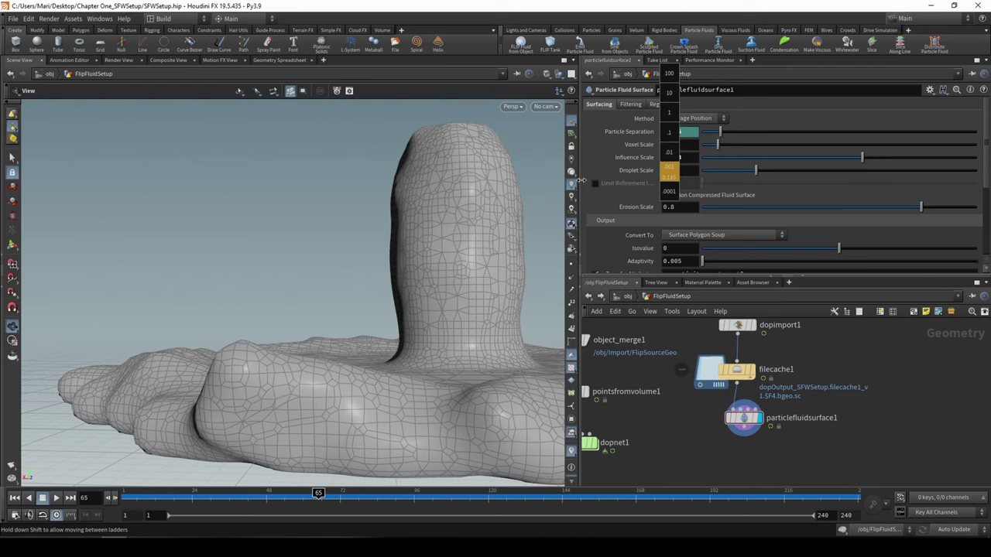
middle_drag(582, 180, 579, 181)
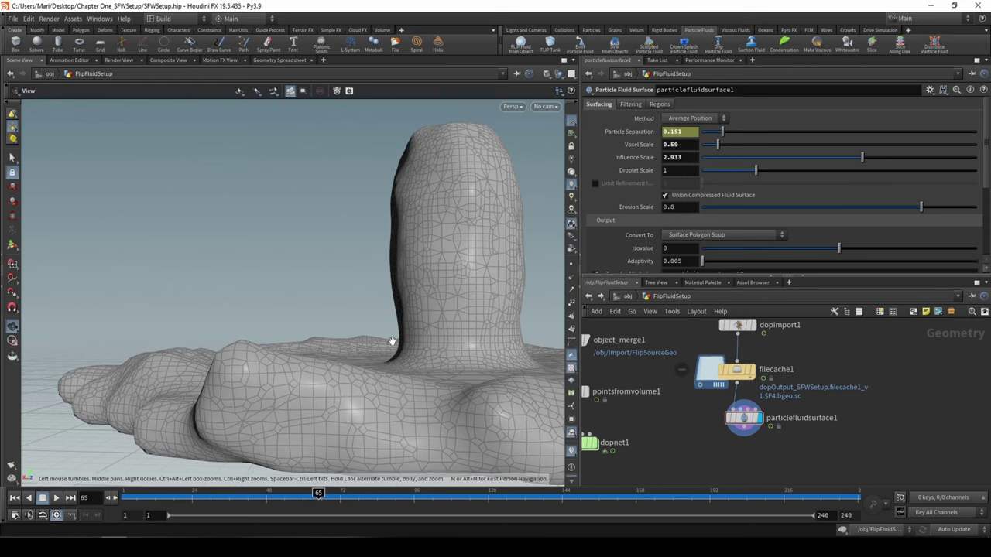
drag(392, 341, 378, 312)
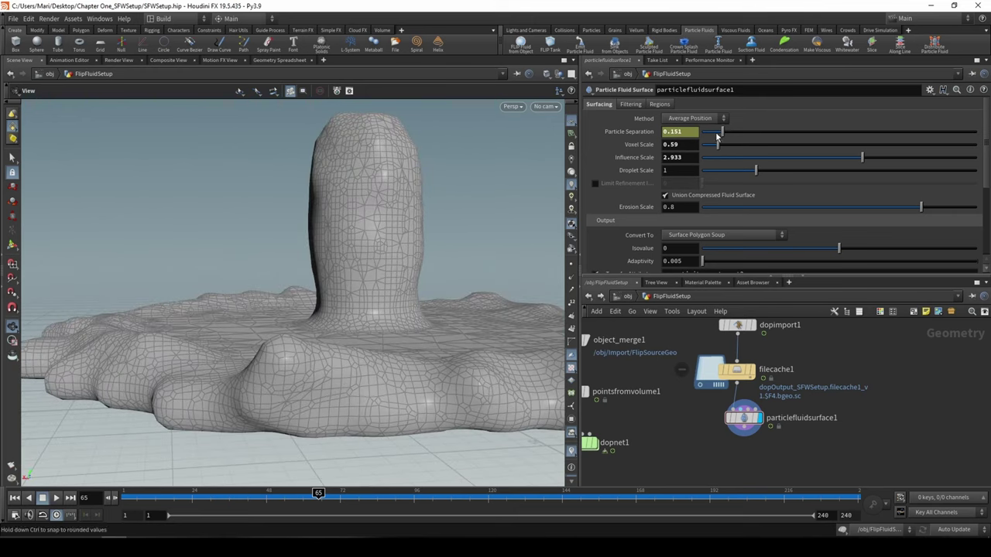
Step: Delete the channels on the Particle Separation of particlefluidsurface1 and set its value to 0.057
click(618, 133)
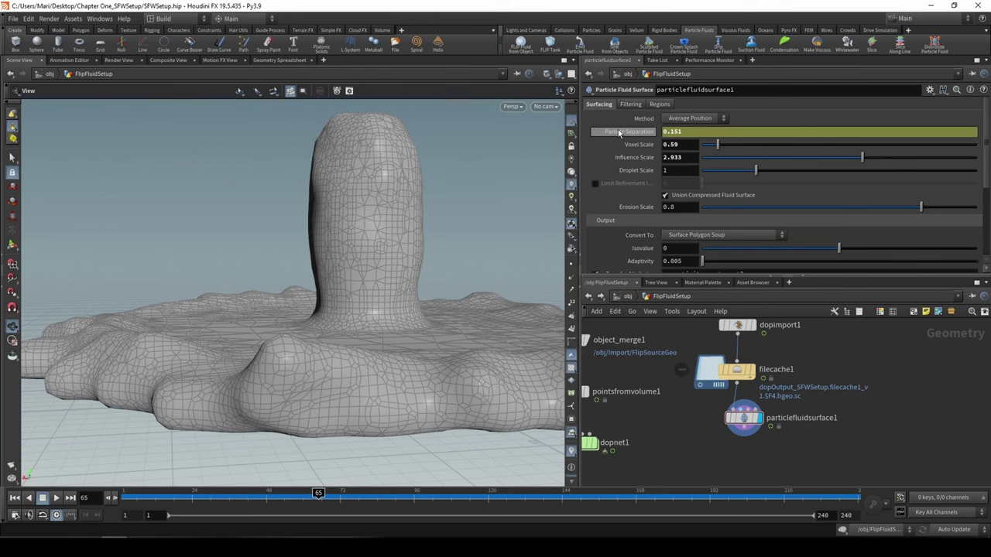
right_click(639, 132)
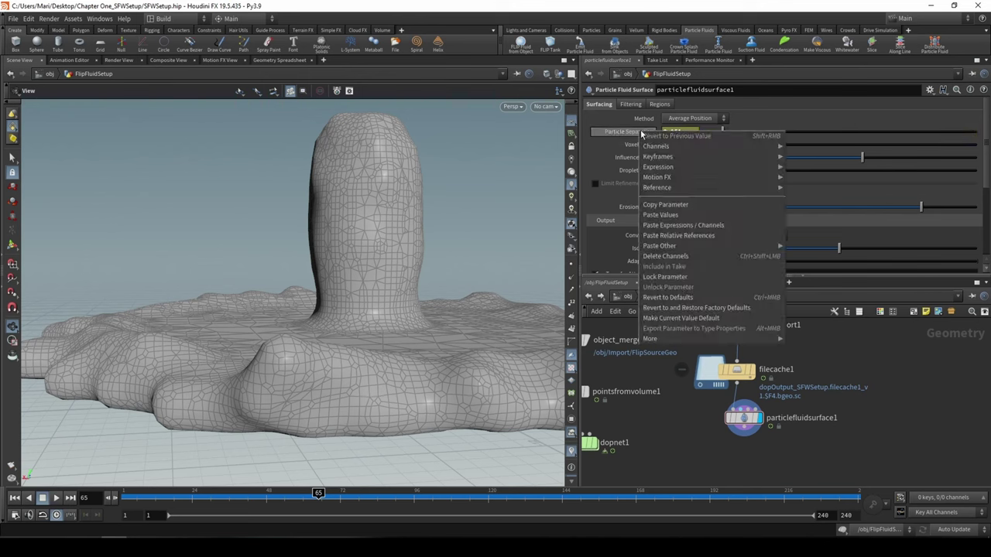
mouse_move(660, 159)
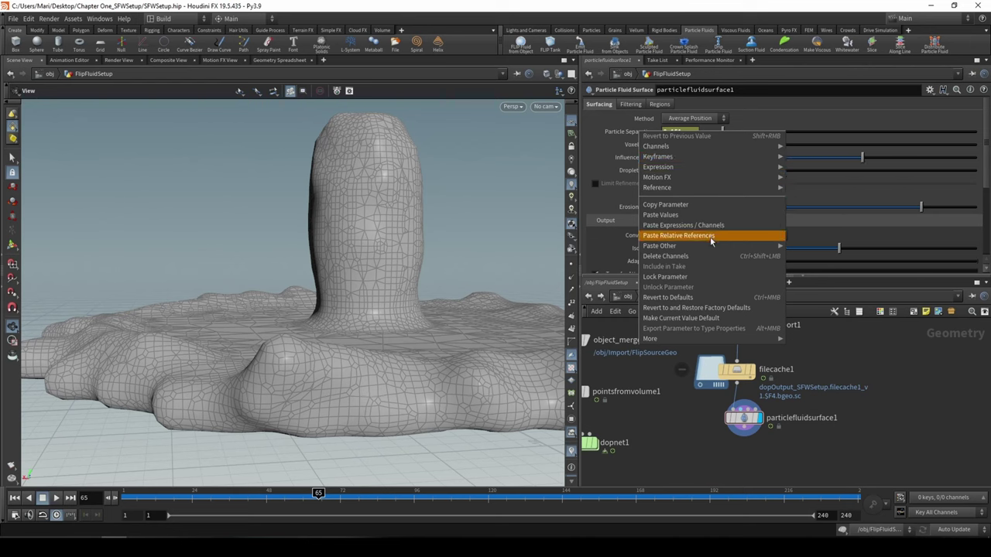
click(707, 257)
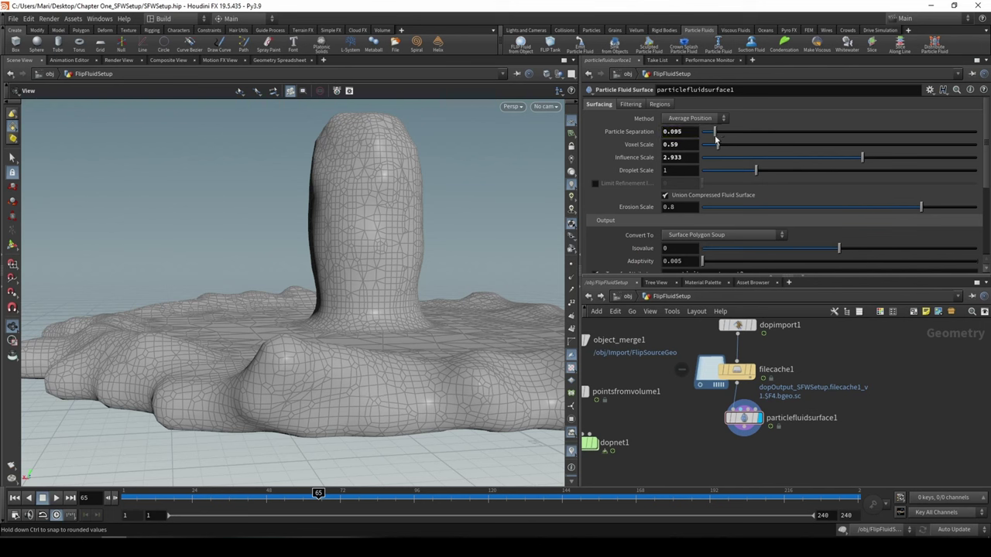
drag(711, 132, 710, 133)
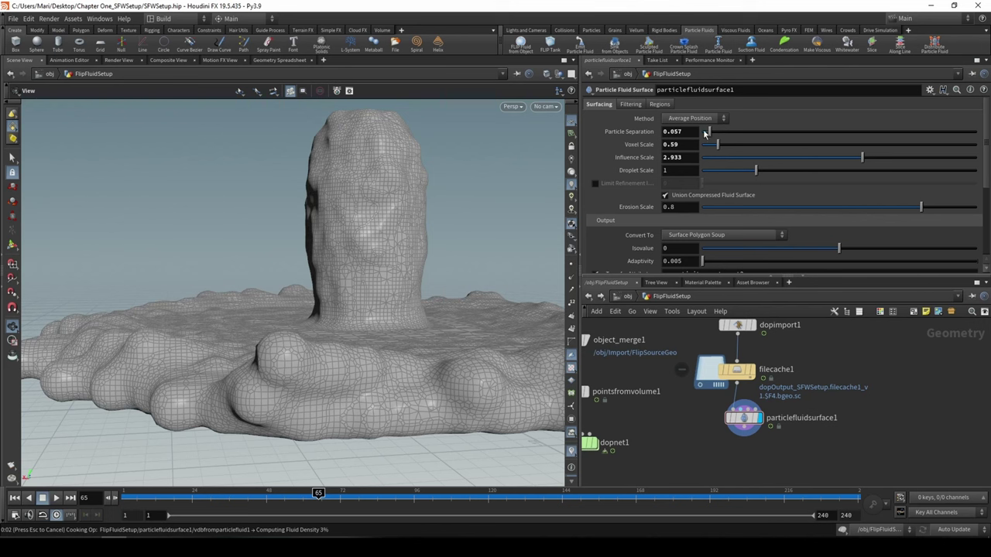
Step: Try a Particle Separation of 0.012 on particlefluidsurface1 and interrupt its slow cook
drag(704, 132, 703, 132)
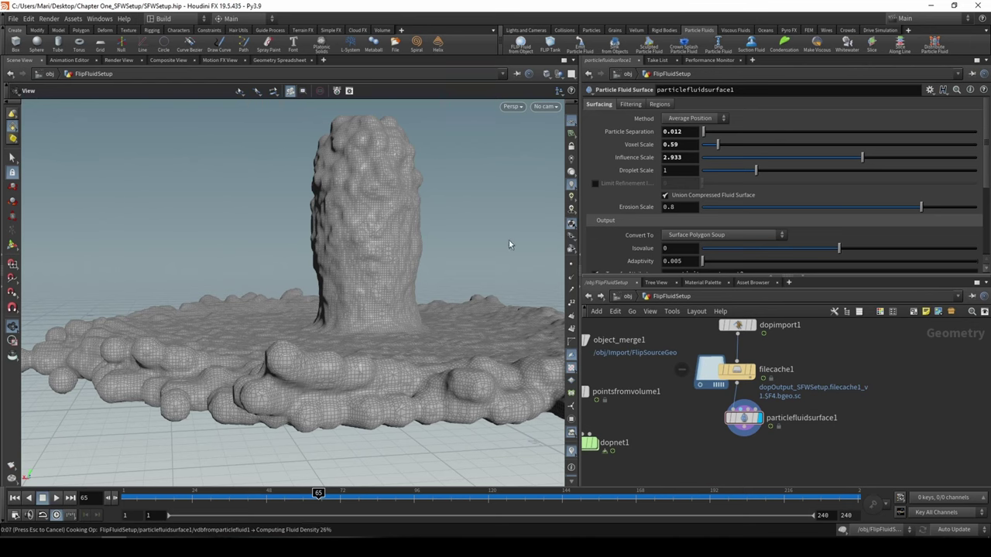
key(Escape)
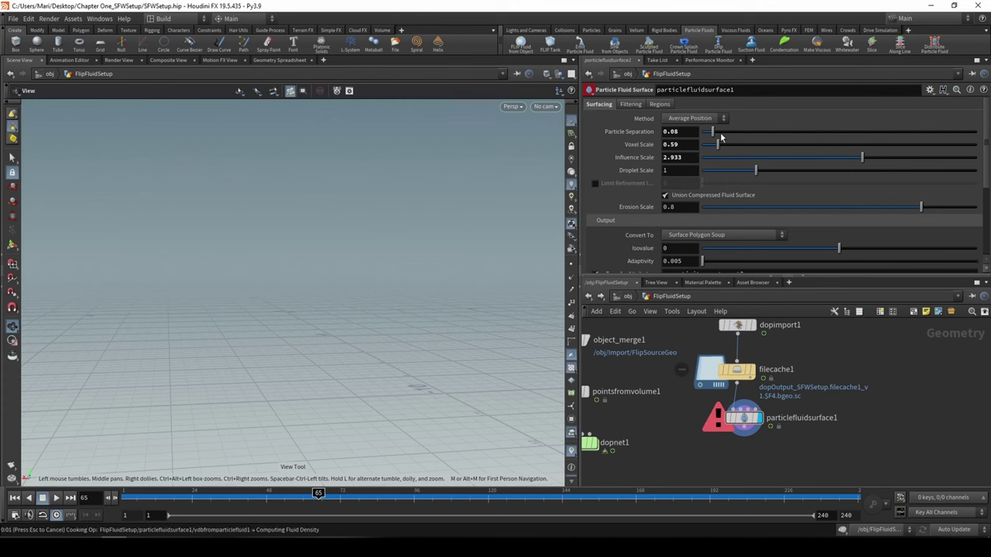
key(Escape)
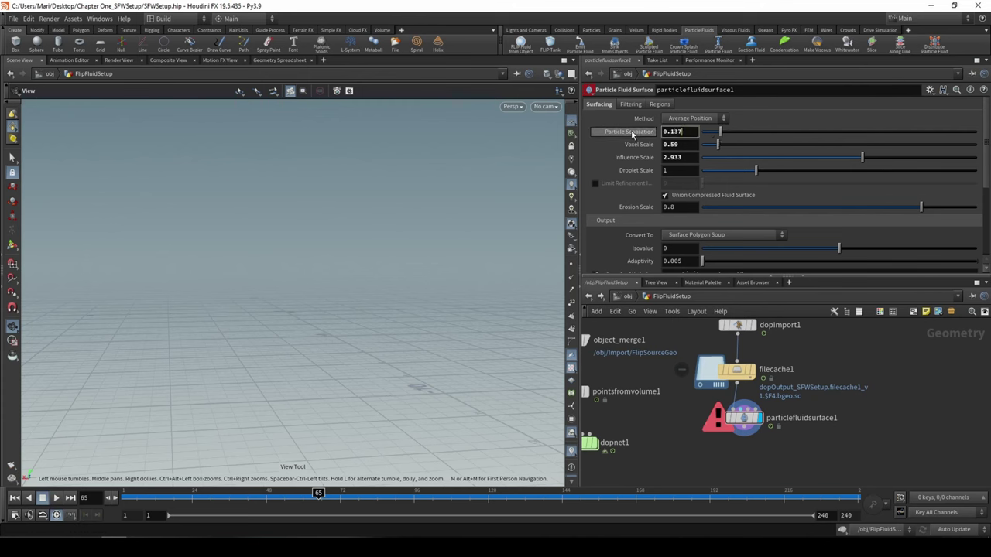
Step: Revert the Particle Separation of particlefluidsurface1 to its default channel reference to flipobject1's particlesep
right_click(683, 132)
click(660, 243)
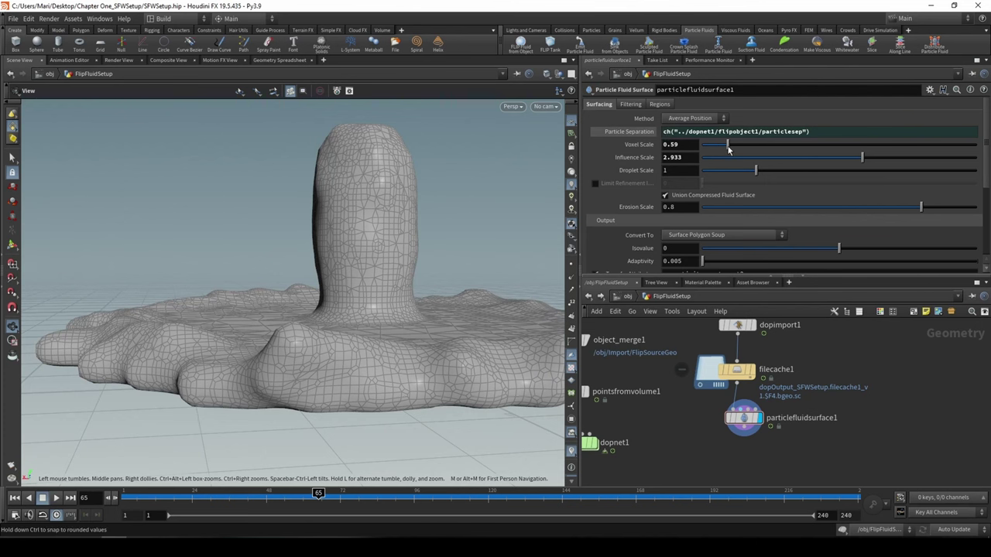
Step: Try a Voxel Scale of 0.2 on particlefluidsurface1, interrupt the cook and set the value to 0.3
drag(718, 145, 705, 146)
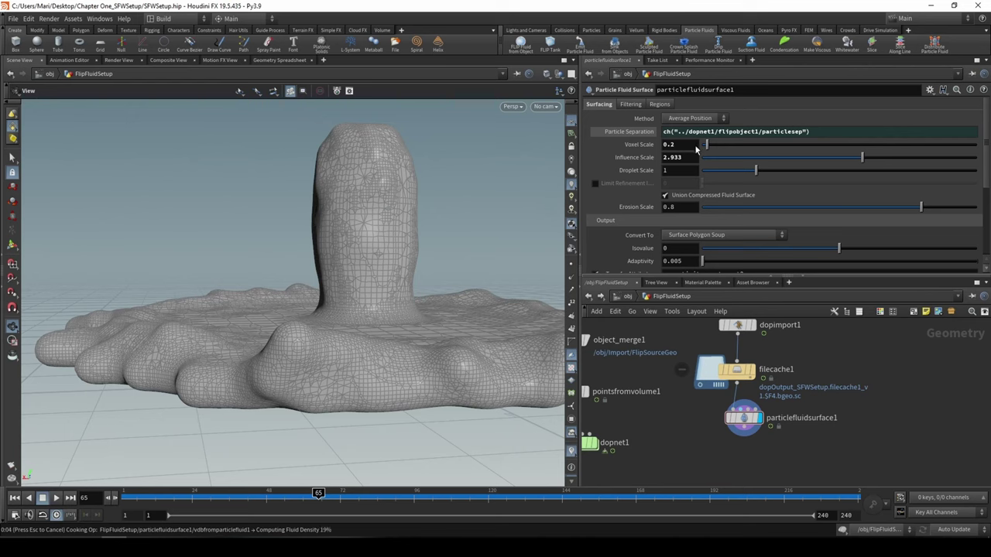
key(Escape)
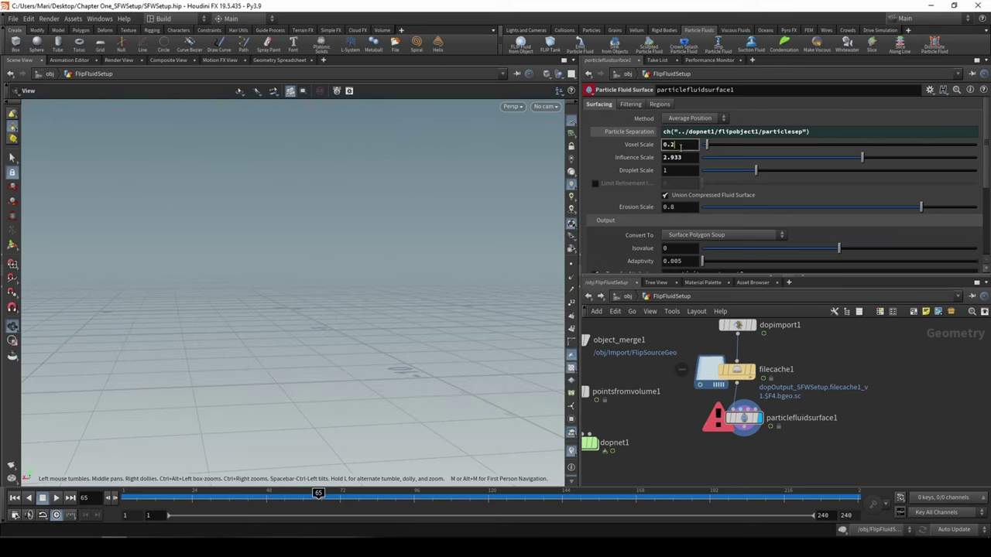
click(680, 146)
text(0.3)
key(Return)
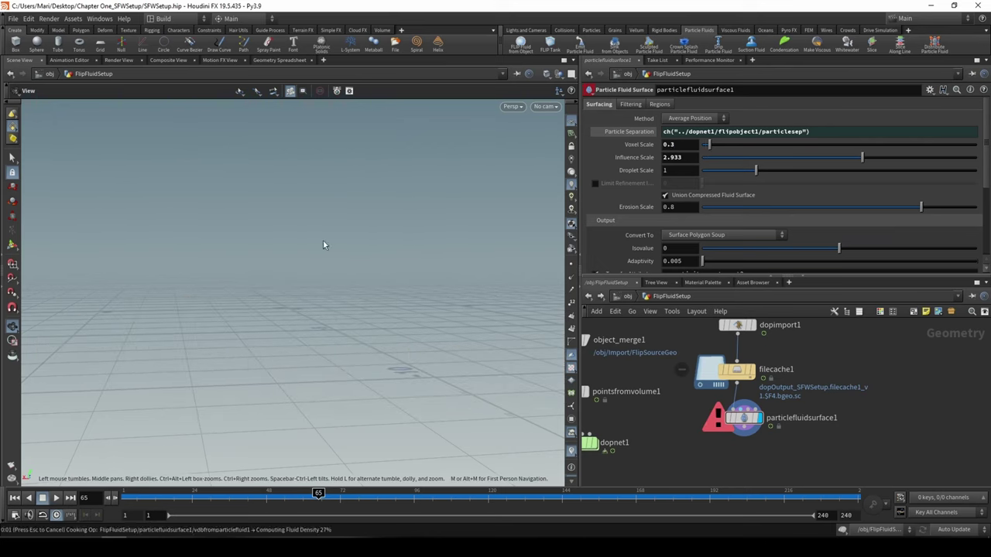
Step: Examine the remeshed fluid surface at frame 65 from above and up close
right_drag(364, 288, 317, 281)
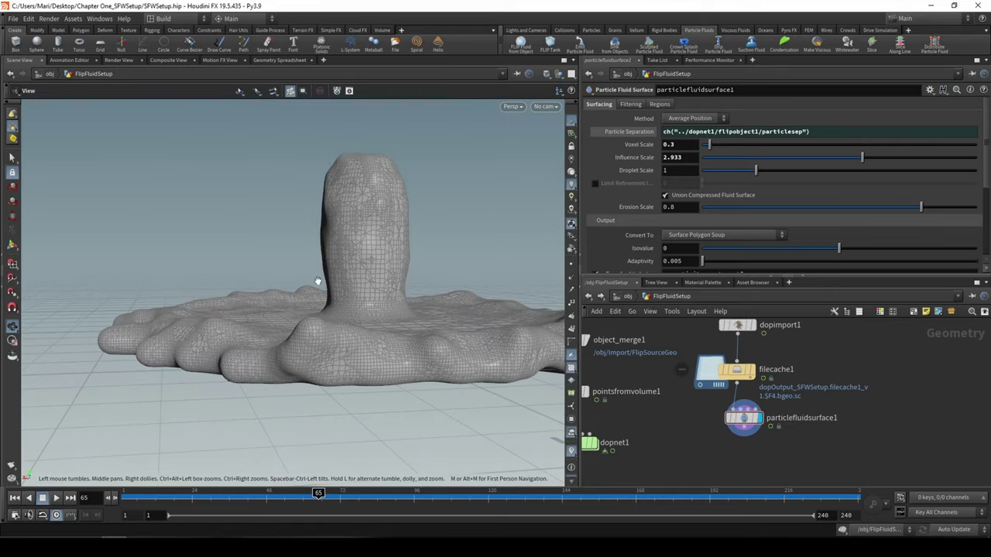
drag(316, 281, 393, 398)
scroll(343, 303, down, 5)
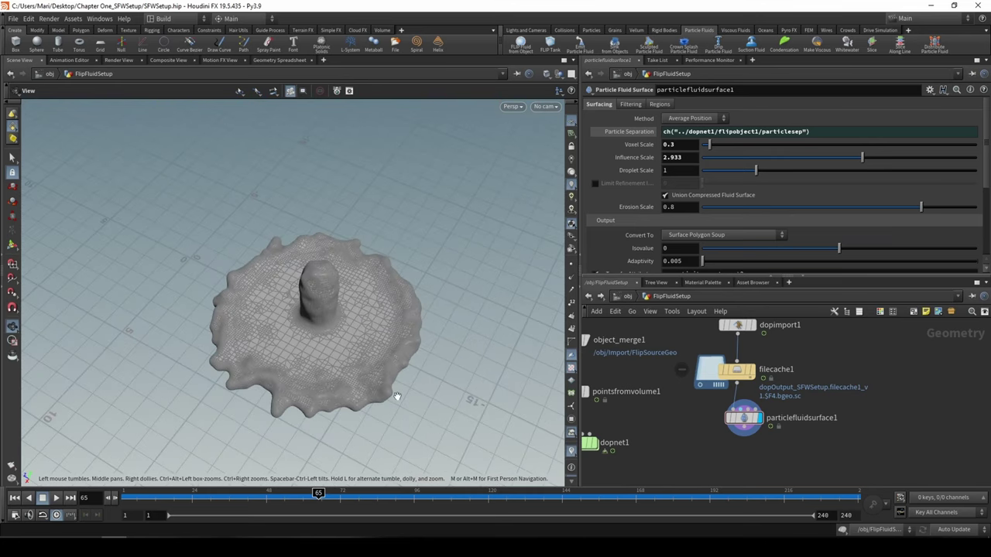
scroll(396, 396, up, 5)
scroll(397, 396, up, 4)
middle_drag(296, 333, 342, 374)
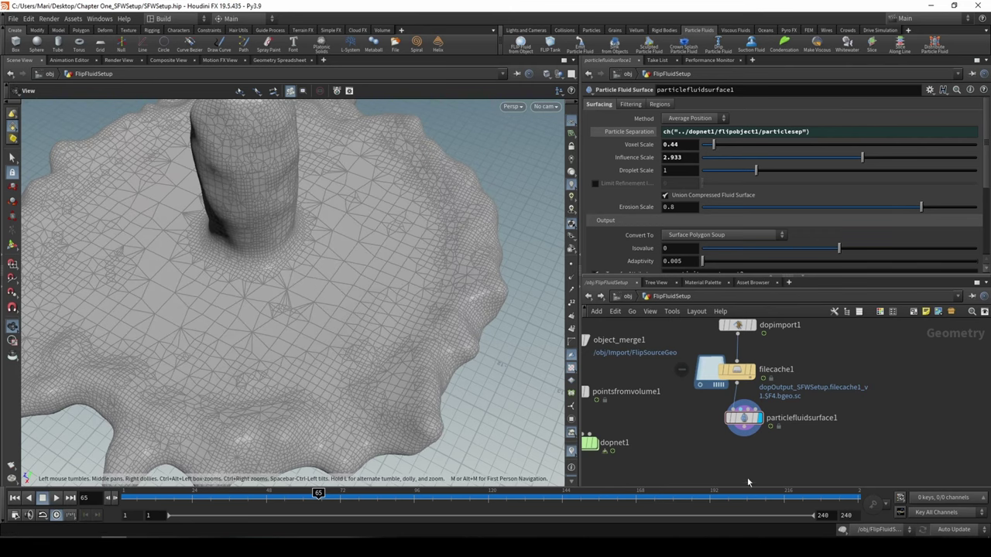
Step: Add a File Cache node below particlefluidsurface1 and return the timeline to frame 1
middle_drag(748, 482, 735, 451)
key(Tab)
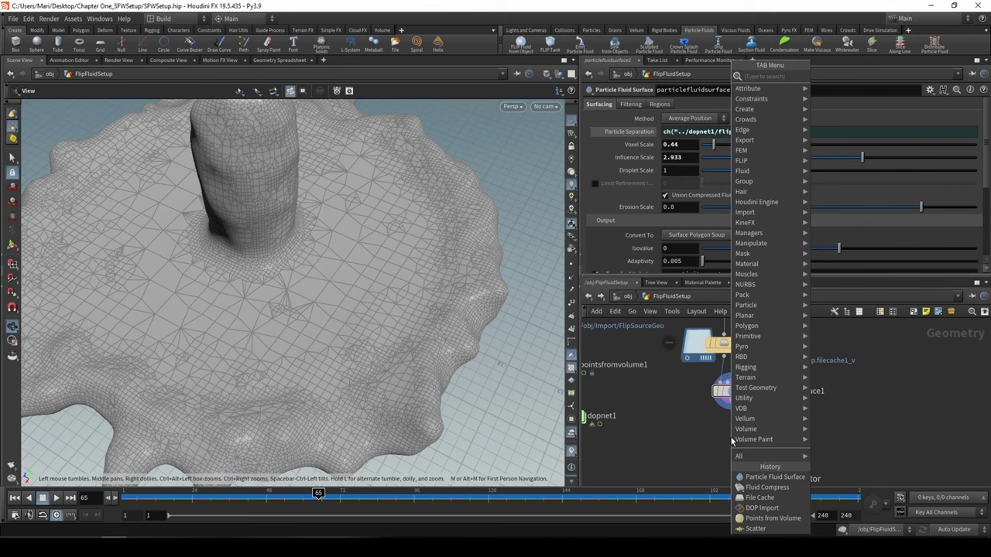
click(759, 497)
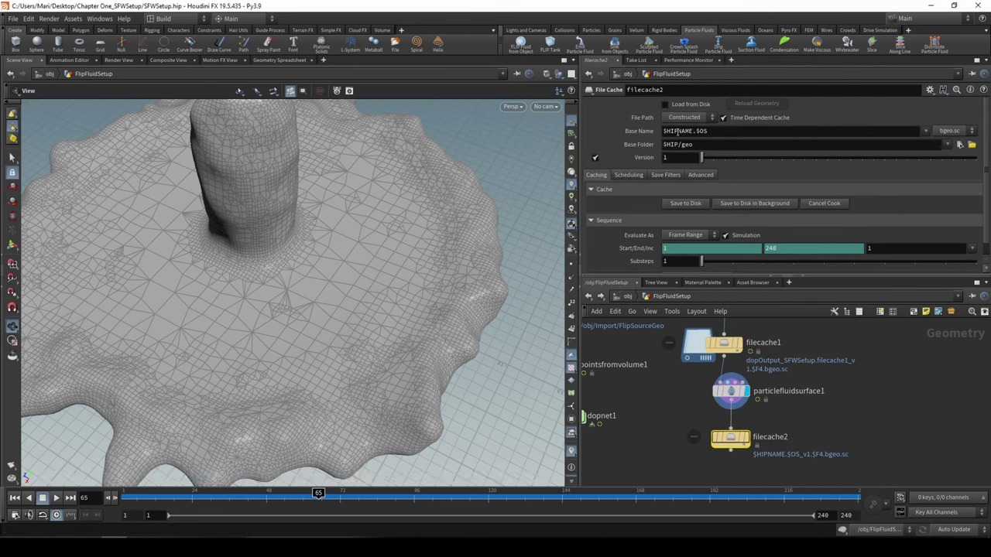
click(127, 495)
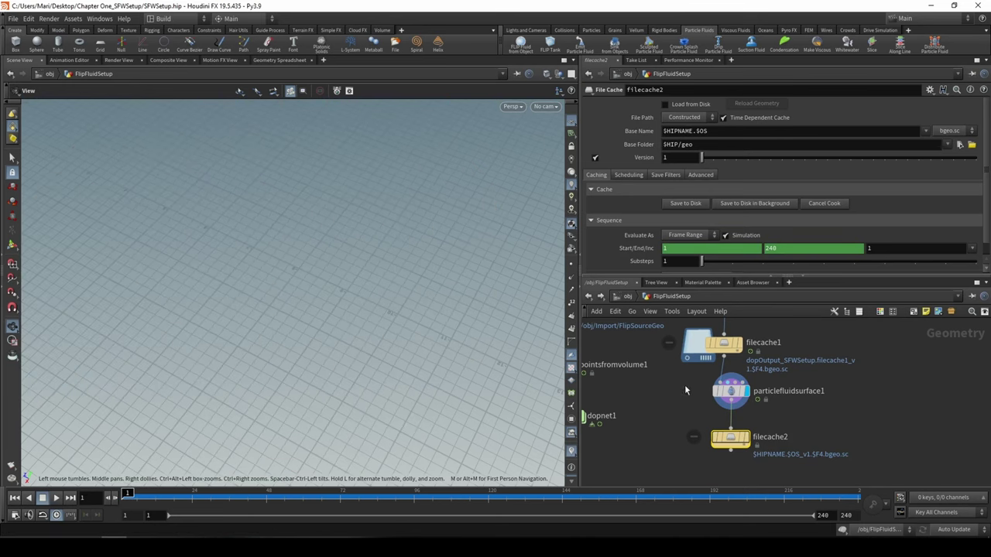
Step: Set the Base Name of filecache2 to SurfacedFluid.$HIPNAME.$OS and save the meshed sequence to disk
click(663, 134)
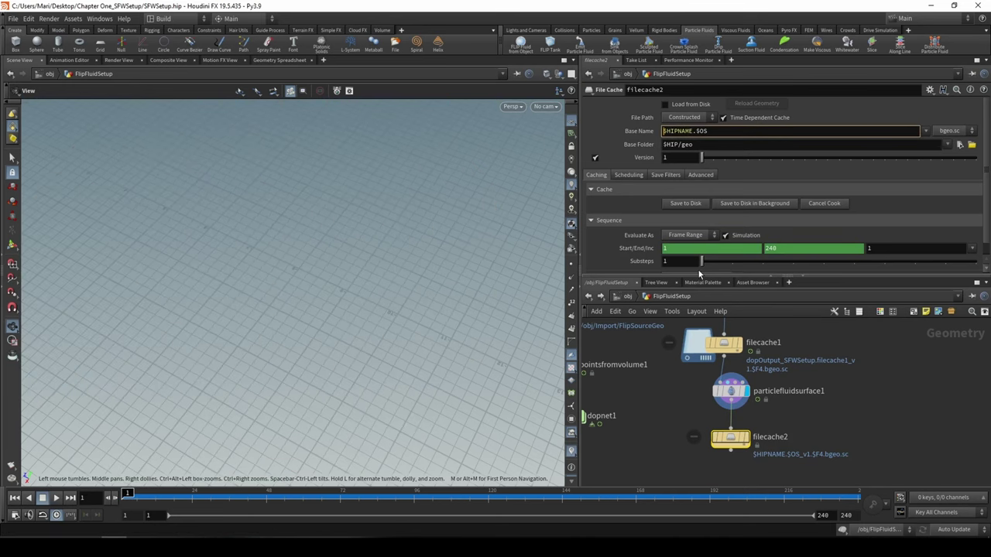
text(.)
text(Surfaced)
text(Fluid)
key(Return)
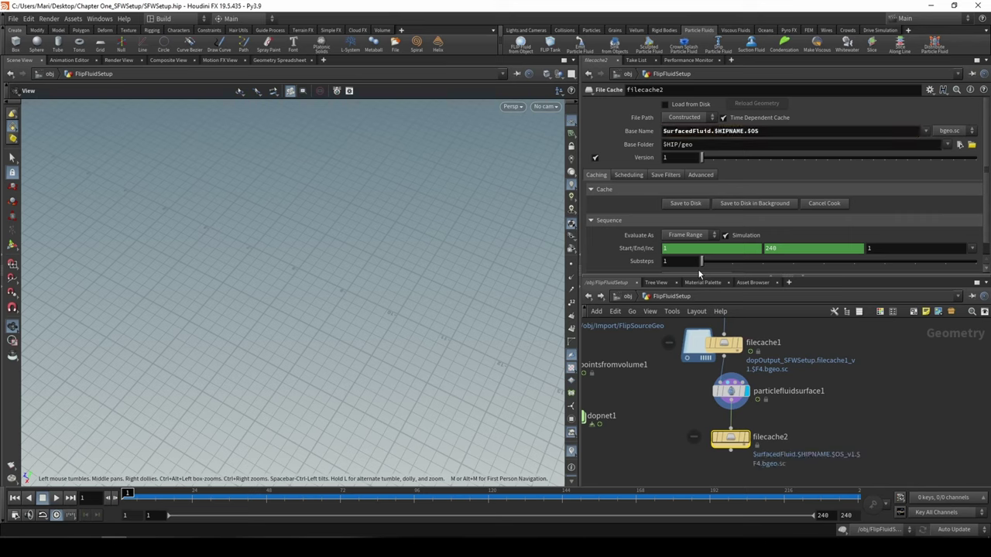
click(683, 206)
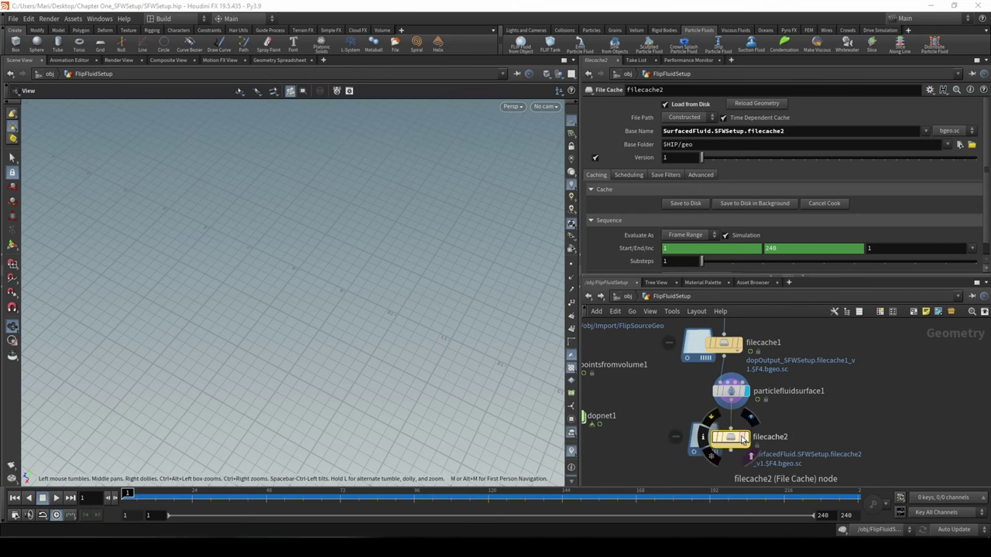
Step: Display the output of filecache2 and play back the cached fluid surface while viewing it from different angles
mouse_move(751, 441)
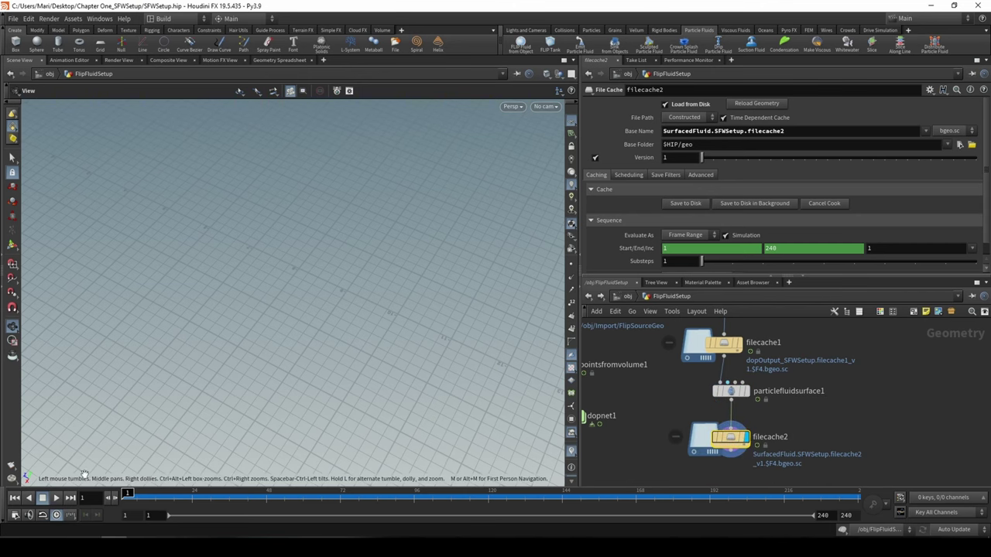
click(56, 498)
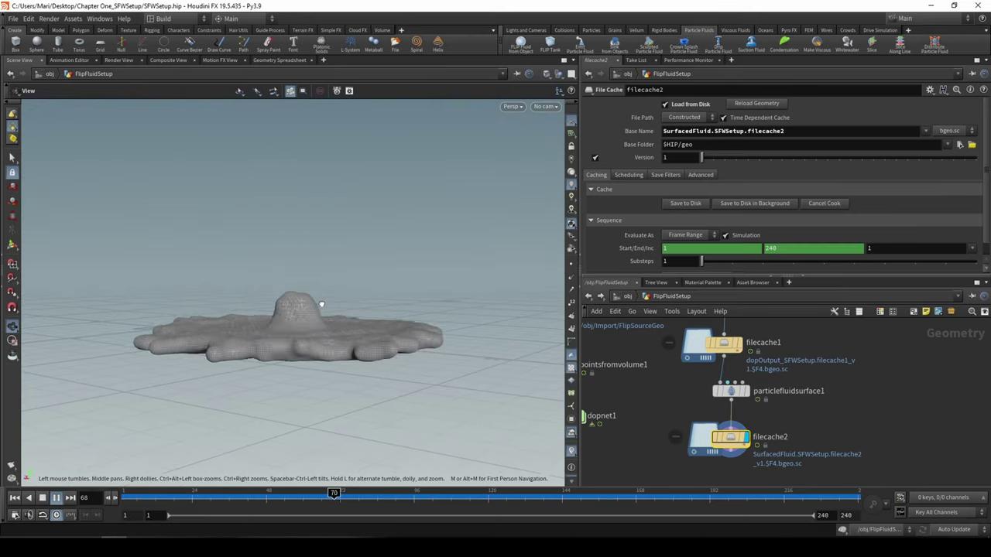
drag(343, 362, 206, 349)
scroll(205, 348, down, 10)
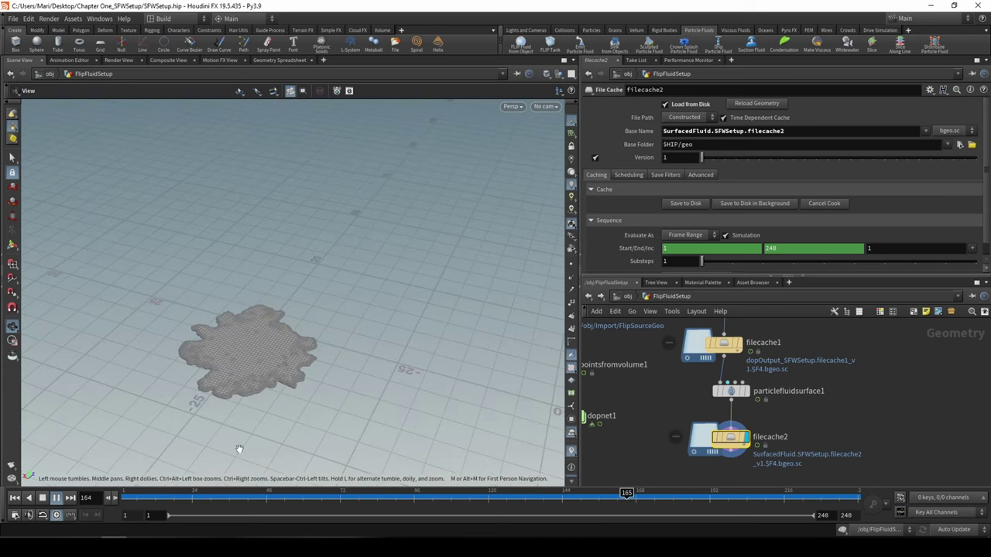
Step: Rewind to frame 1, replay the cached surface up close and stop the playback at frame 125
click(15, 497)
scroll(250, 389, up, 8)
middle_drag(252, 374, 266, 476)
scroll(276, 303, up, 4)
middle_drag(275, 304, 271, 346)
middle_drag(212, 303, 246, 362)
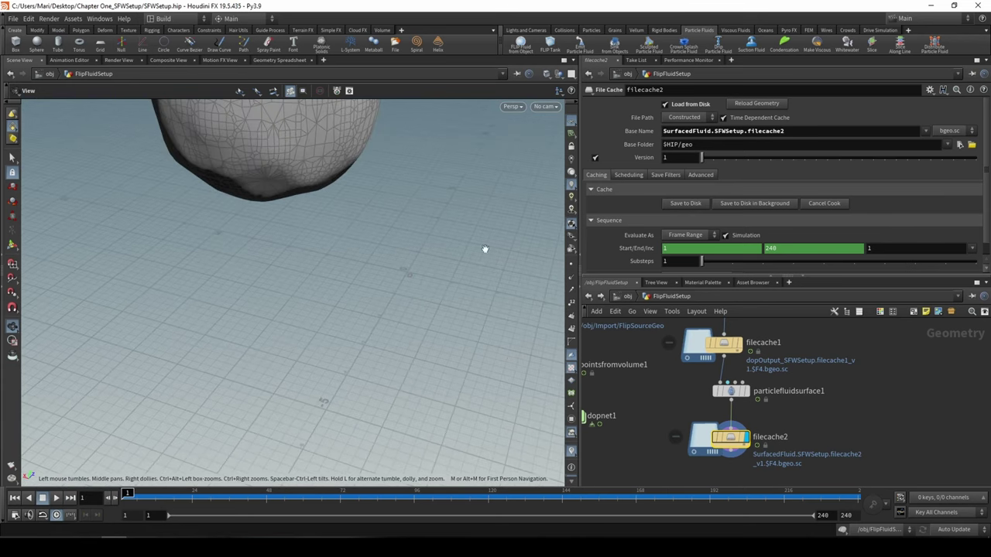
scroll(328, 288, down, 5)
scroll(230, 389, up, 5)
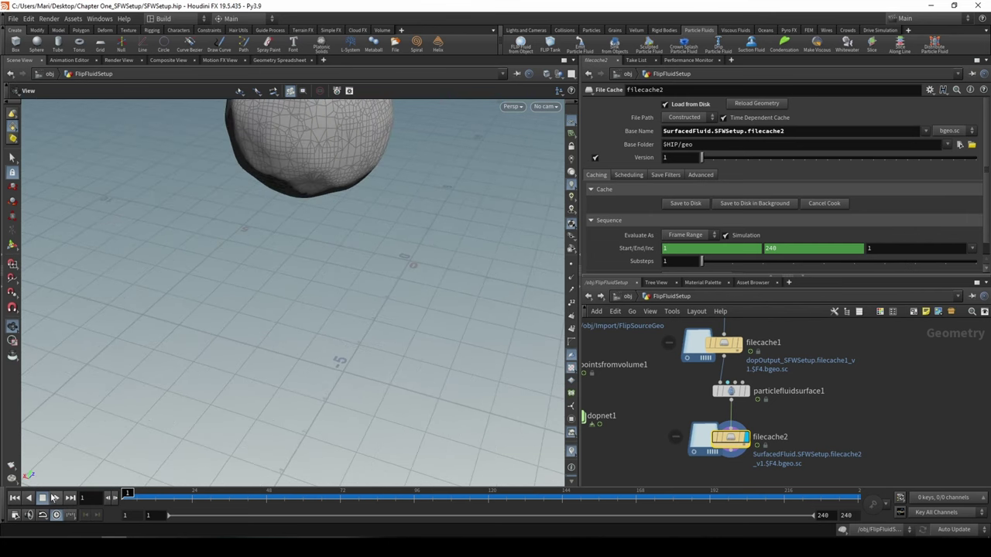
click(57, 498)
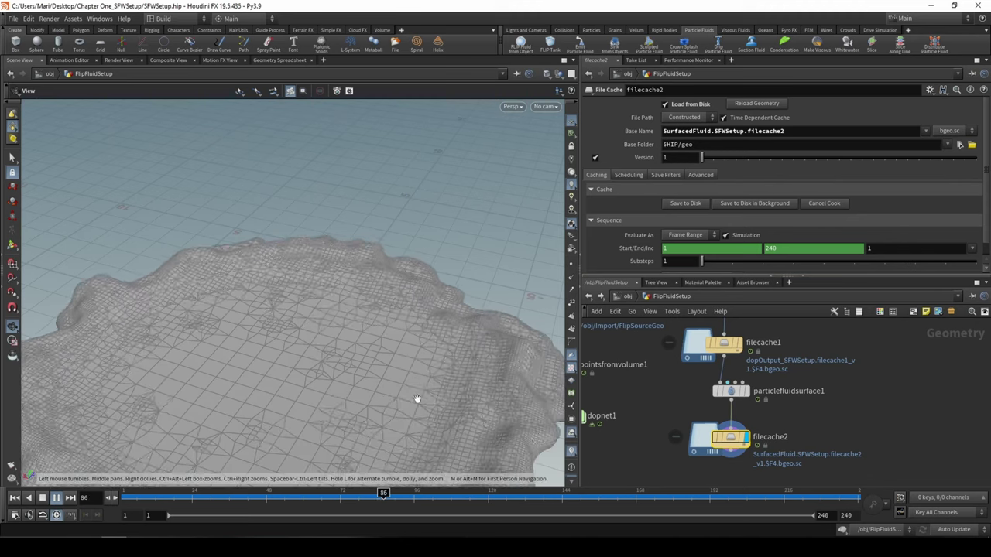
click(41, 497)
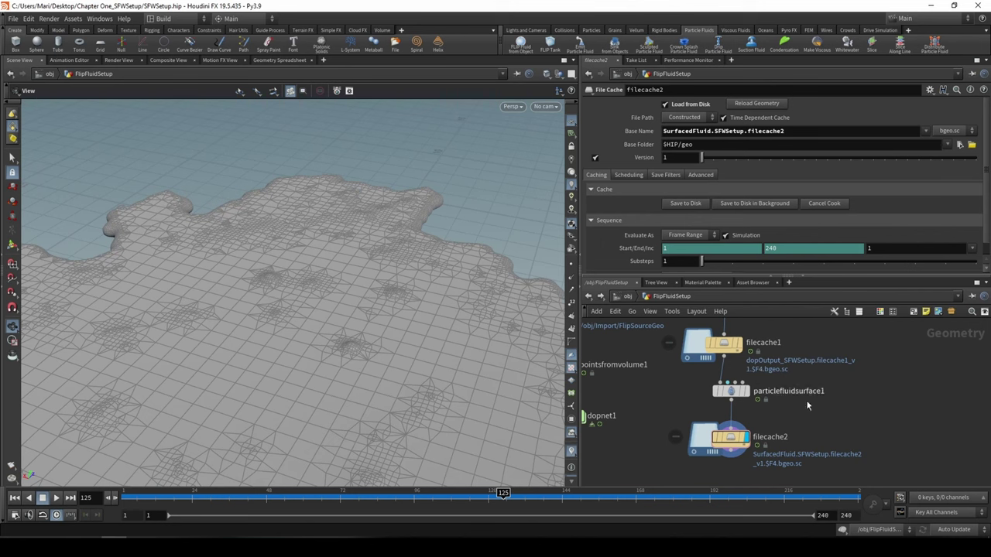
Step: Select particlefluidsurface1 and show its Particle Separation as an evaluated value instead of an expression
middle_drag(760, 341, 773, 430)
click(749, 480)
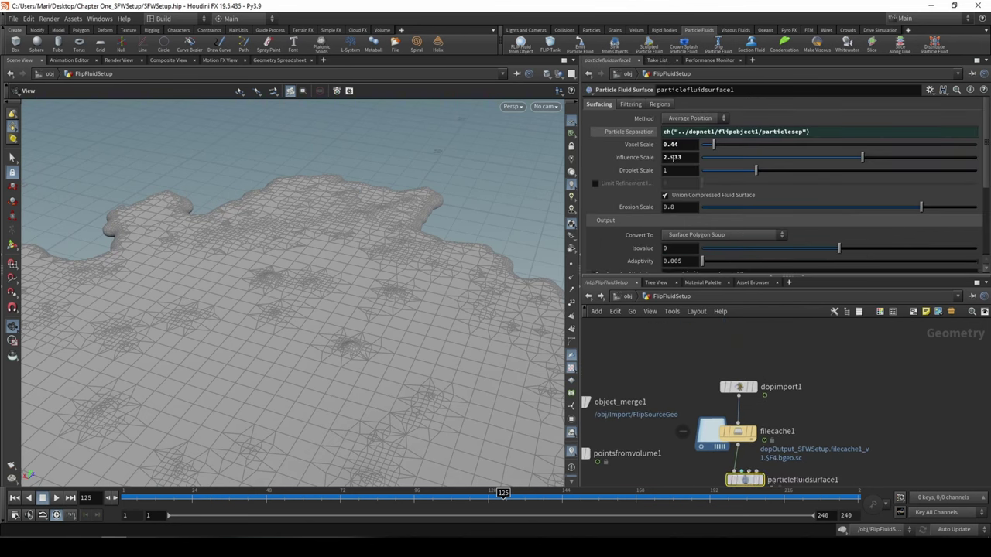
click(623, 133)
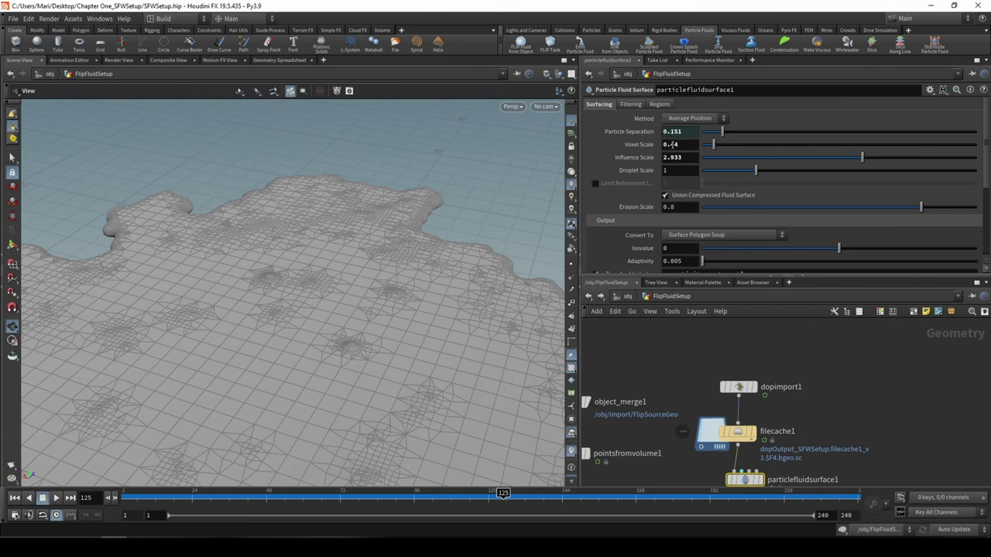
middle_drag(827, 381, 814, 292)
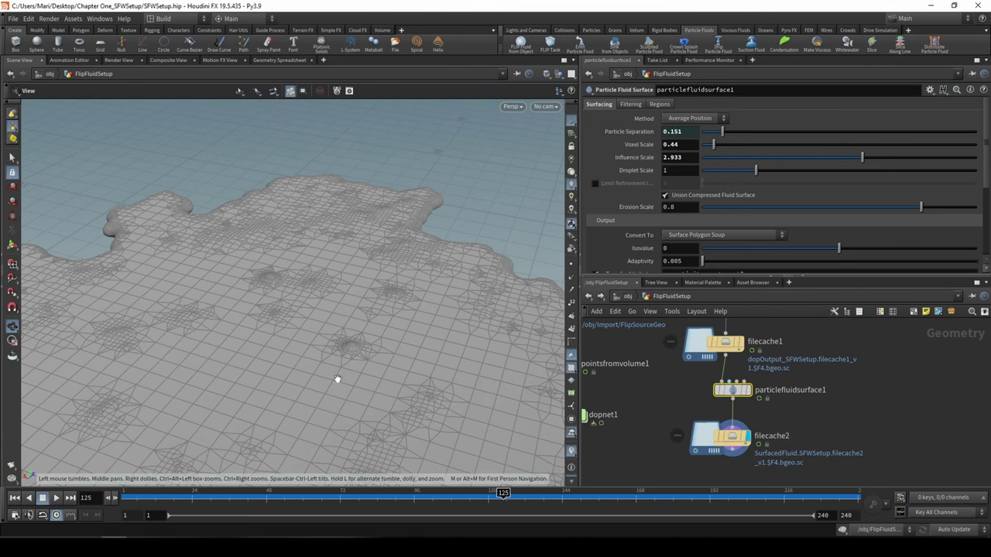
Step: Play the cached surface on from frame 125, pausing at frames 161 and 196 to examine its spread
scroll(363, 386, down, 6)
drag(377, 393, 442, 354)
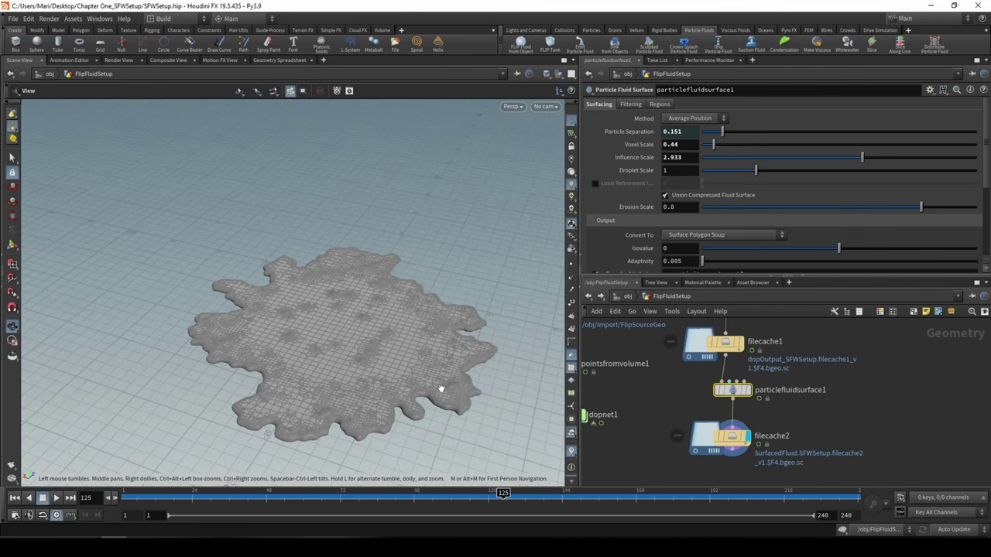
click(57, 497)
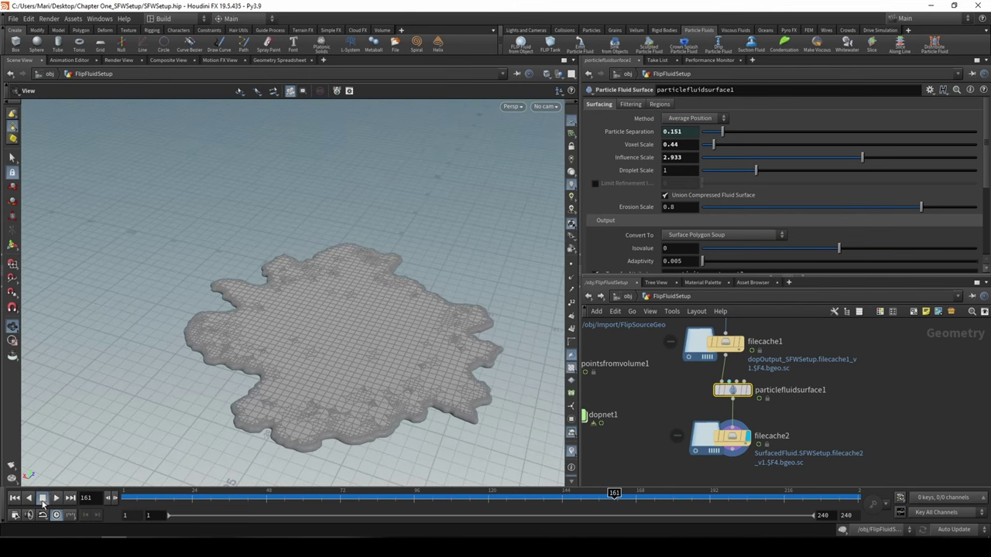
drag(312, 356, 404, 448)
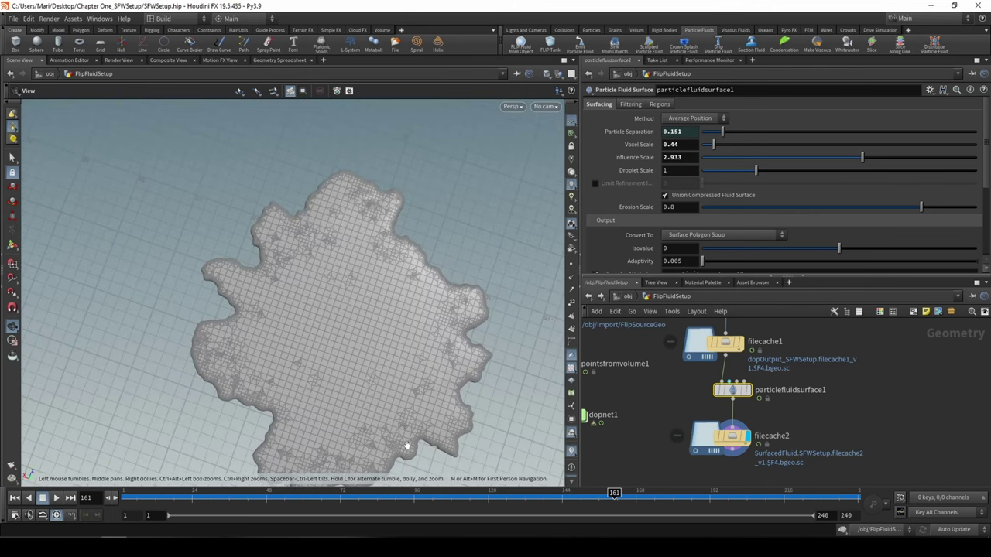
click(57, 497)
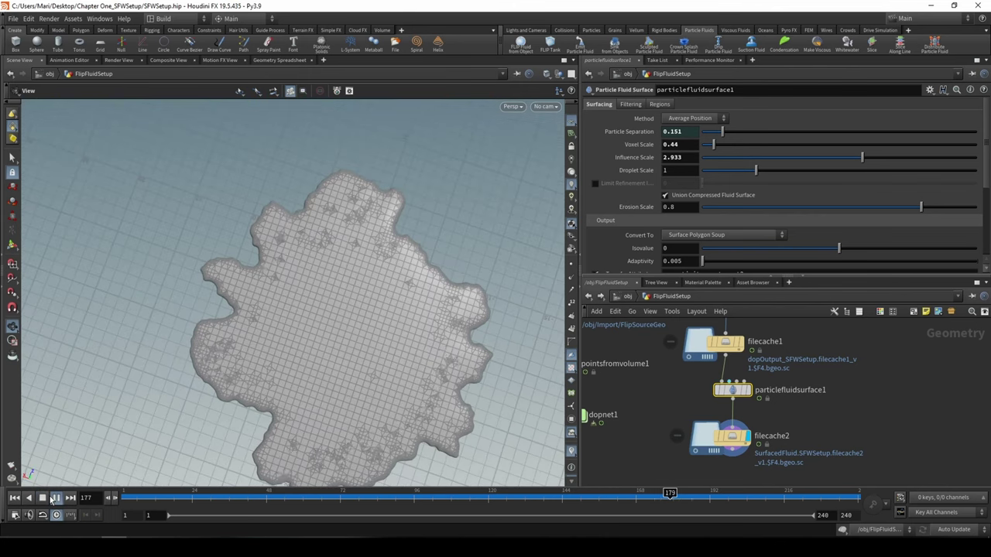
scroll(308, 384, down, 5)
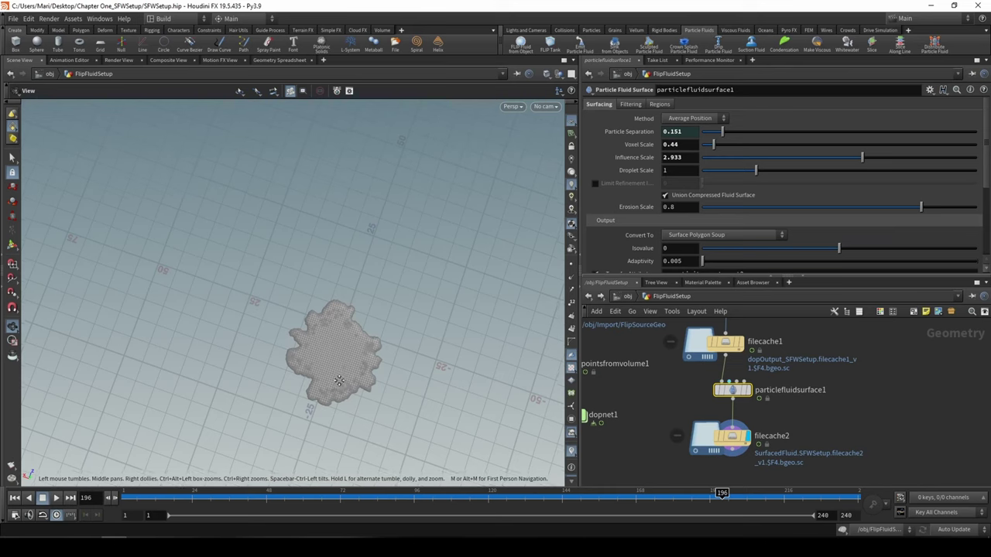
middle_drag(334, 365, 332, 310)
scroll(329, 294, up, 10)
scroll(327, 270, down, 10)
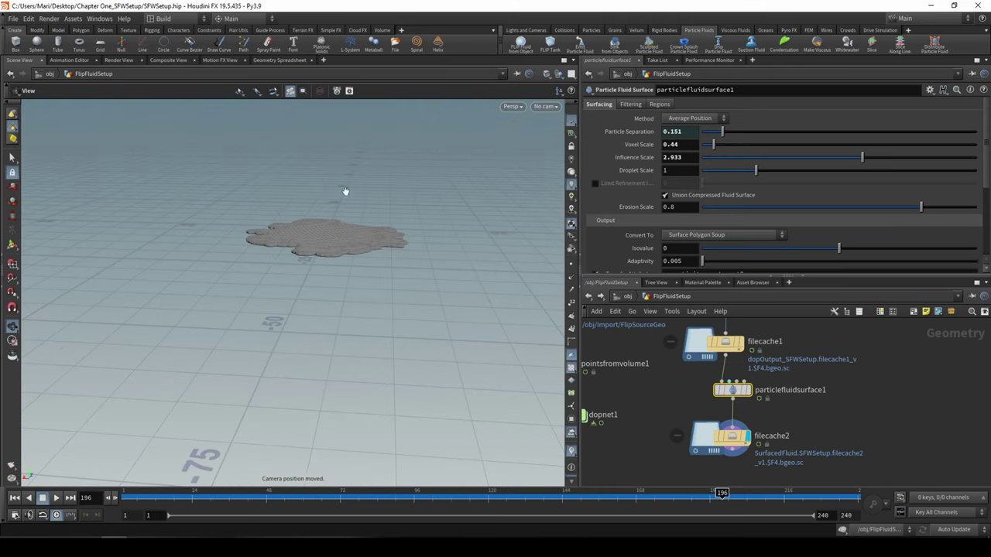
middle_drag(347, 265, 336, 280)
drag(336, 279, 330, 301)
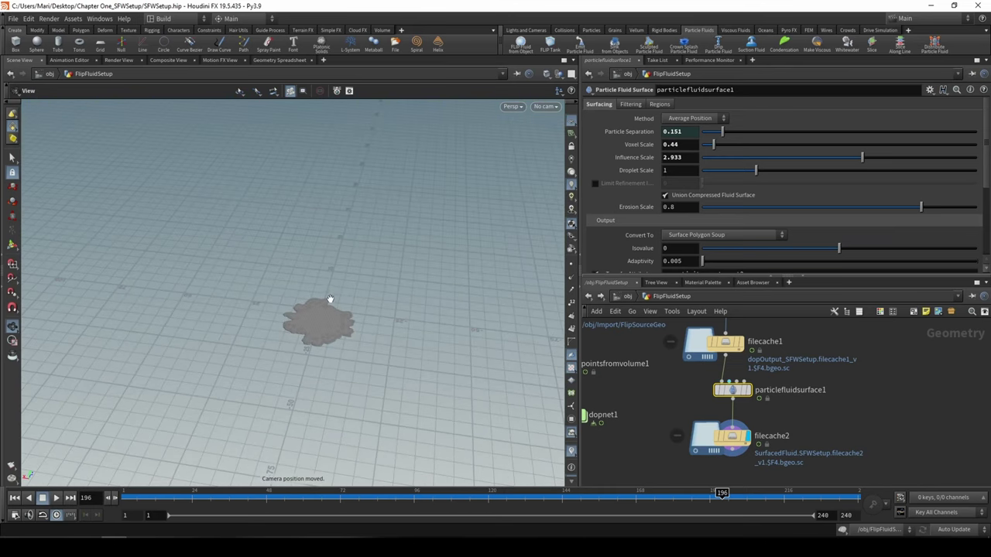
middle_drag(330, 301, 314, 291)
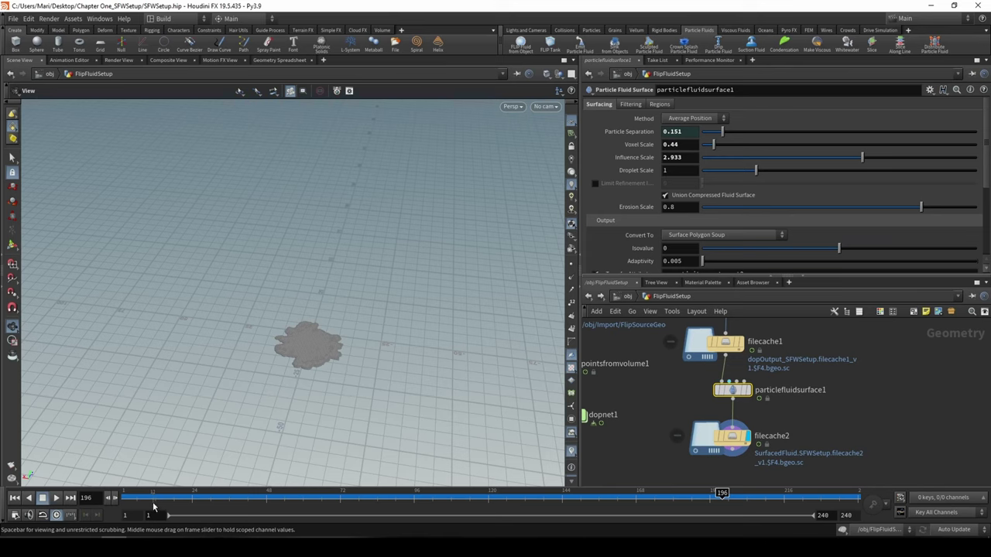
Step: Replay the cached surface from frame 1, scrub to frame 88 and examine the mesh's outer edge
drag(153, 507, 48, 507)
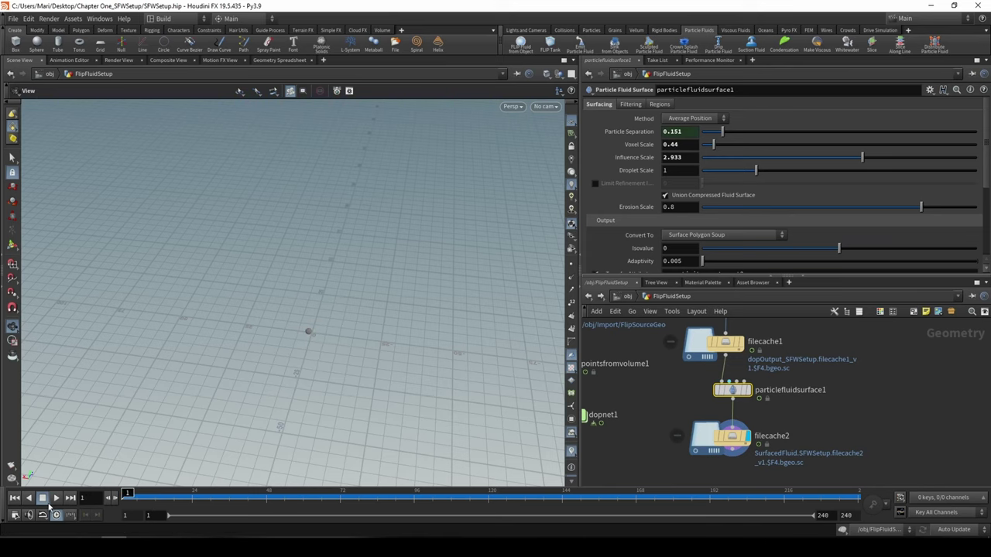
click(55, 498)
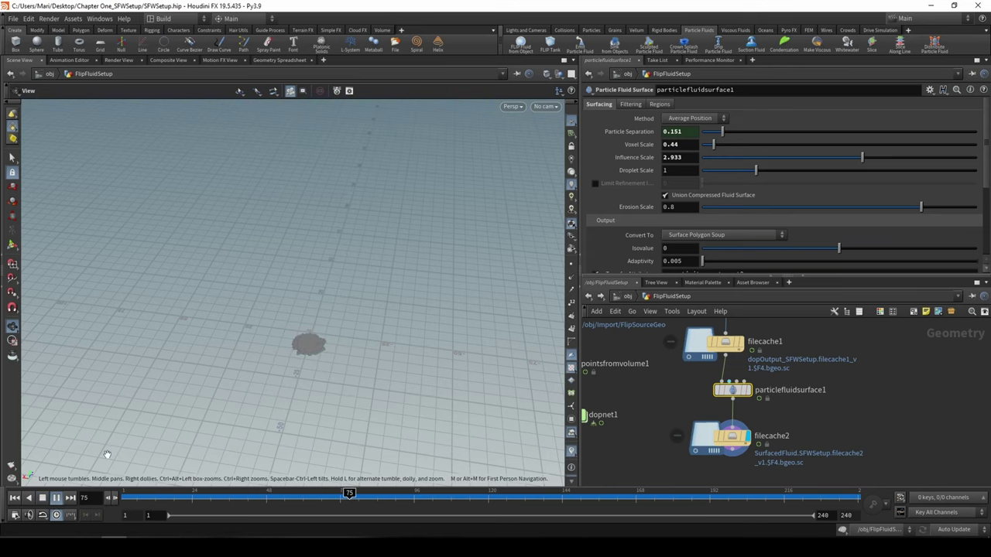
scroll(295, 387, up, 3)
scroll(294, 387, up, 3)
middle_drag(289, 367, 213, 473)
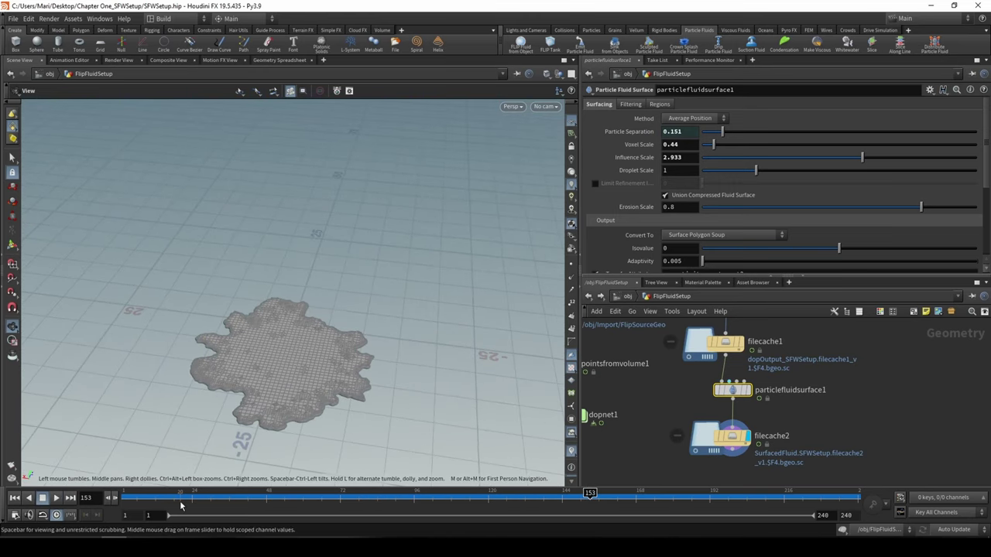
drag(181, 505, 389, 493)
scroll(370, 391, up, 4)
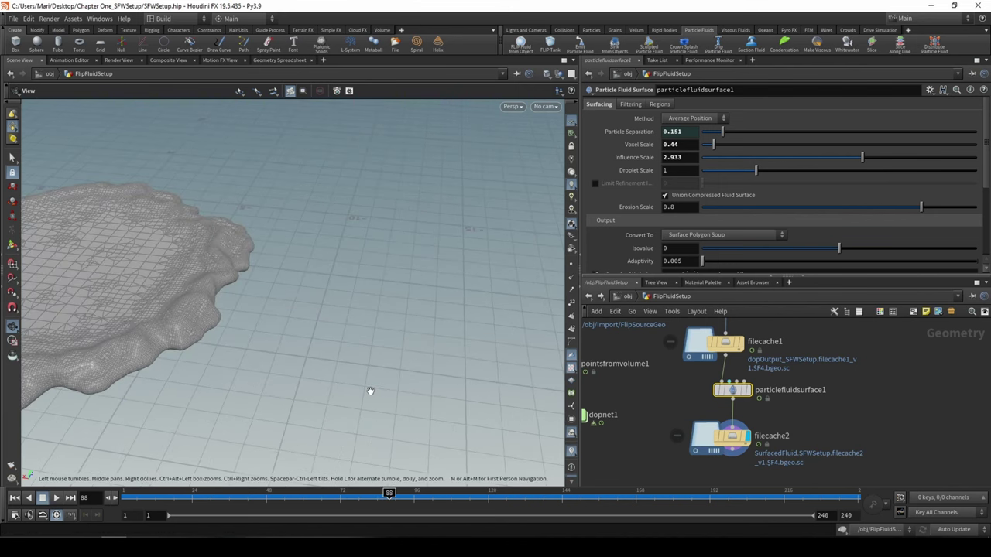
Step: Return the timeline to frame 1 and add a ROP Alembic Output node fed by filecache2
drag(316, 358, 449, 403)
drag(390, 493, 117, 515)
scroll(636, 417, down, 4)
middle_drag(637, 417, 600, 385)
scroll(633, 384, up, 5)
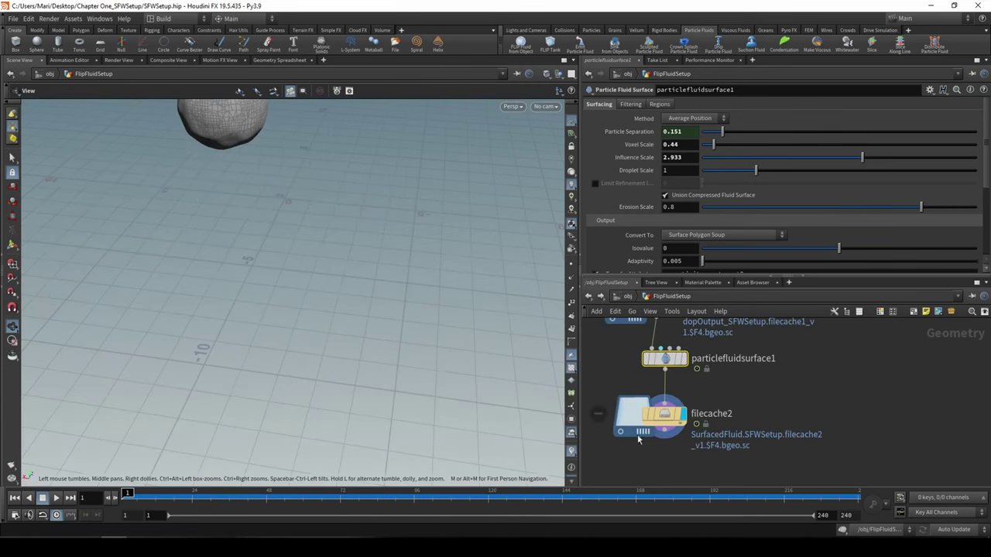
middle_drag(639, 440, 635, 374)
click(662, 366)
key(Tab)
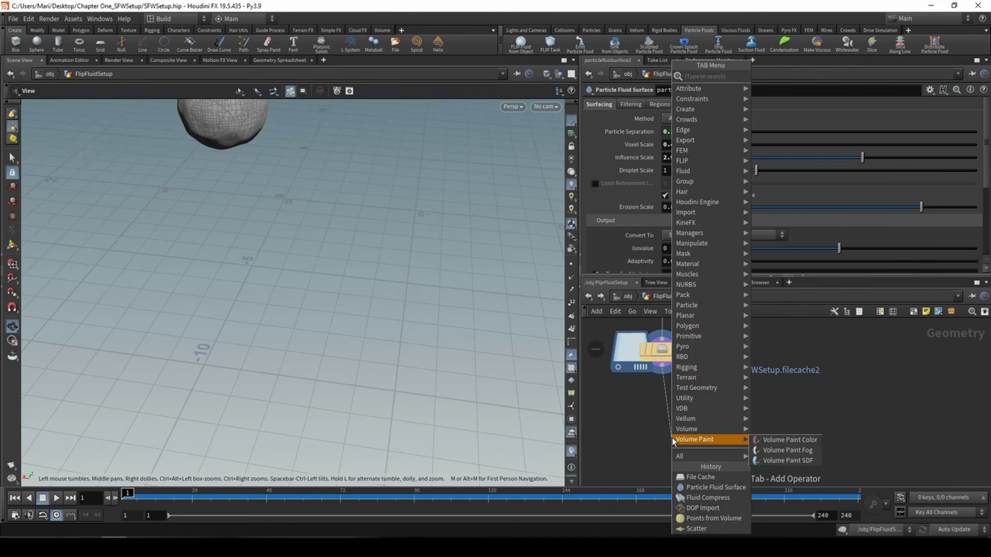
text(alemb)
key(Down)
key(Down)
key(Down)
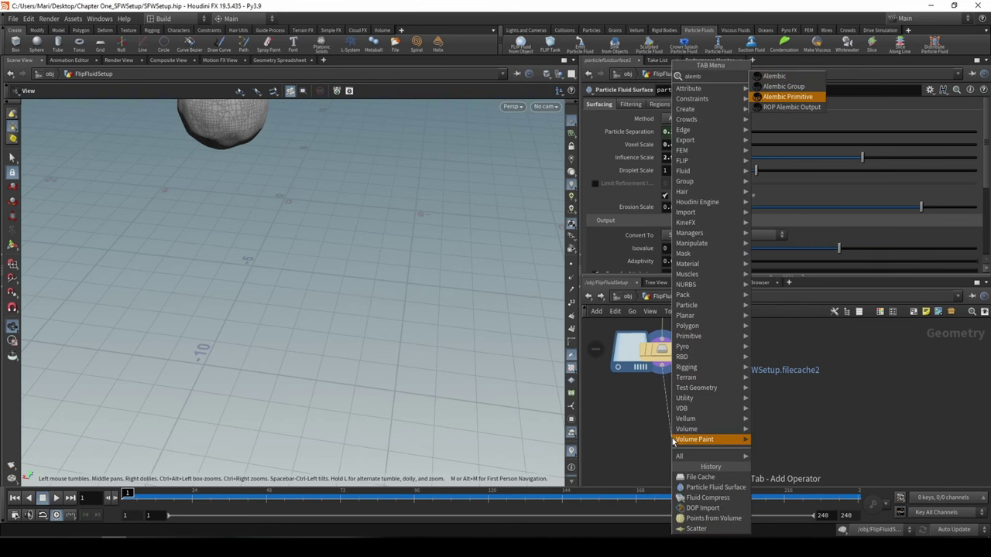
key(Return)
click(671, 439)
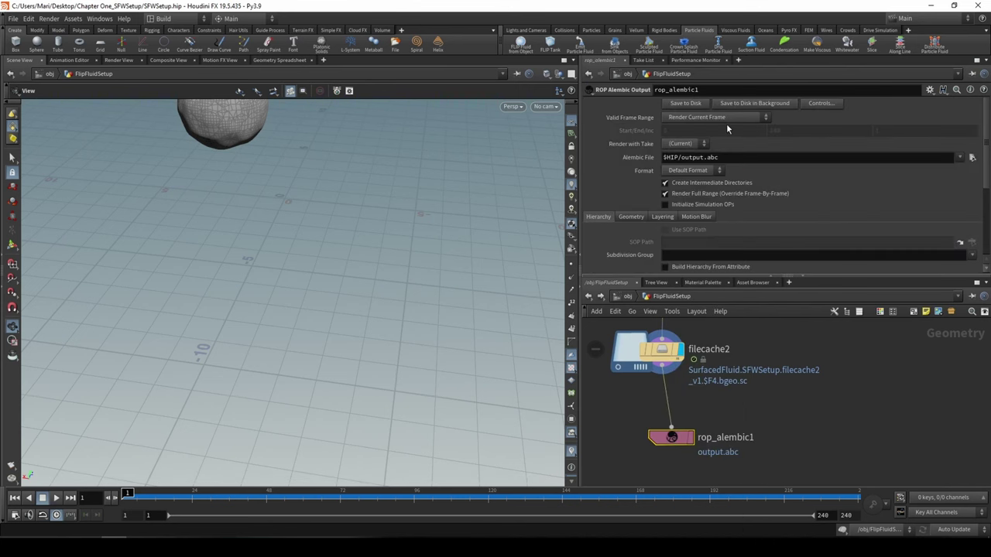
Step: Set the Alembic output file to $HIP/HouExport/Flip1.abc
double_click(724, 156)
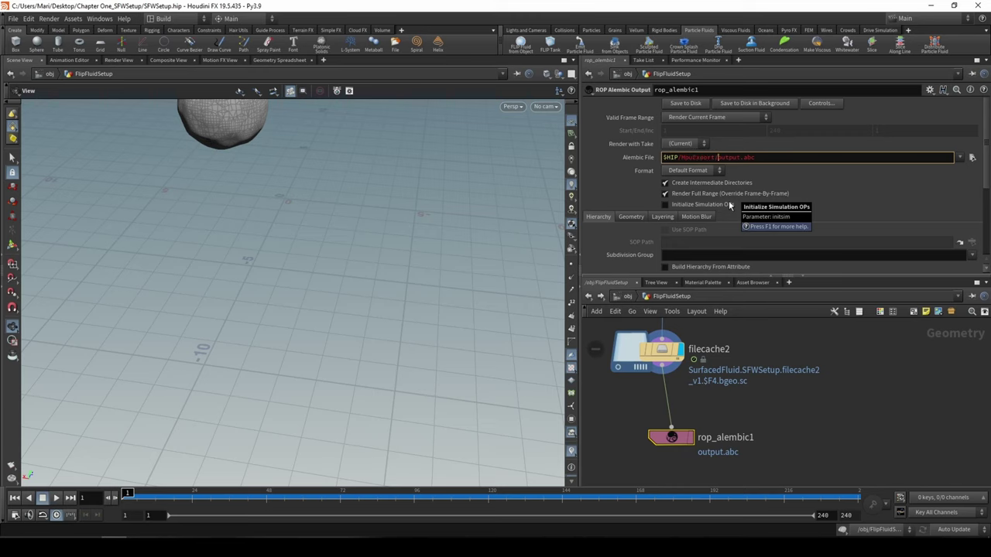
key(Return)
click(730, 157)
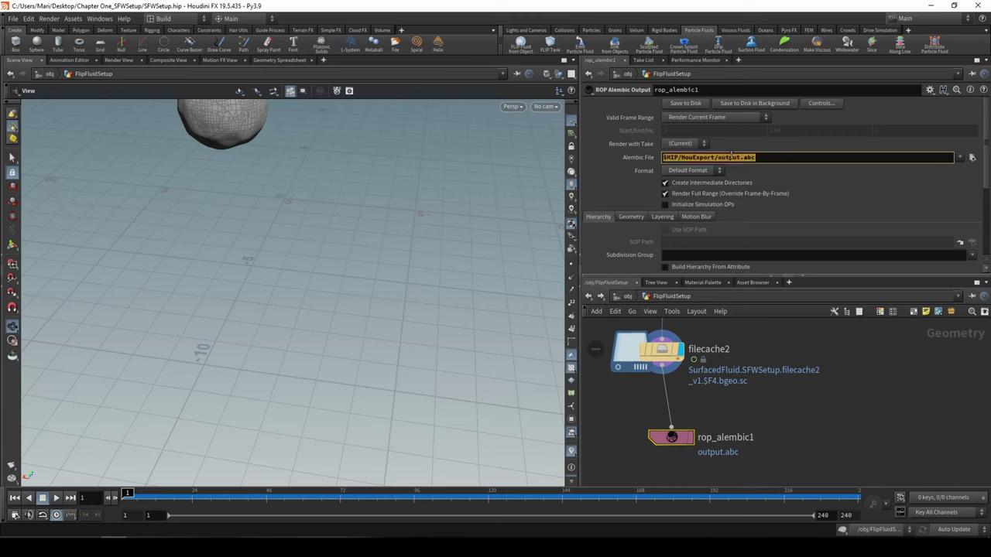
click(731, 157)
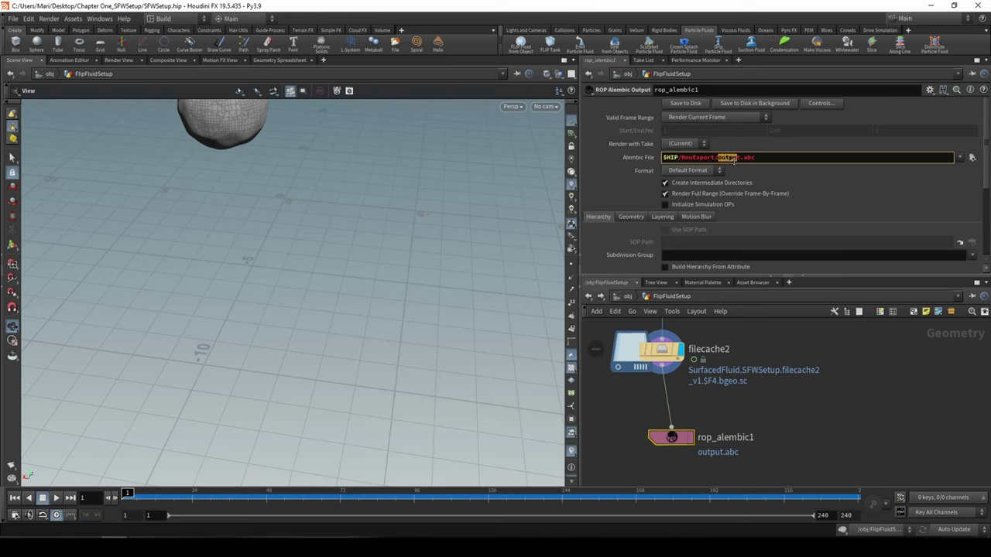
text(vellum1)
key(BackSpace)
key(BackSpace)
key(BackSpace)
key(BackSpace)
key(BackSpace)
key(BackSpace)
key(BackSpace)
text($lip1)
key(Return)
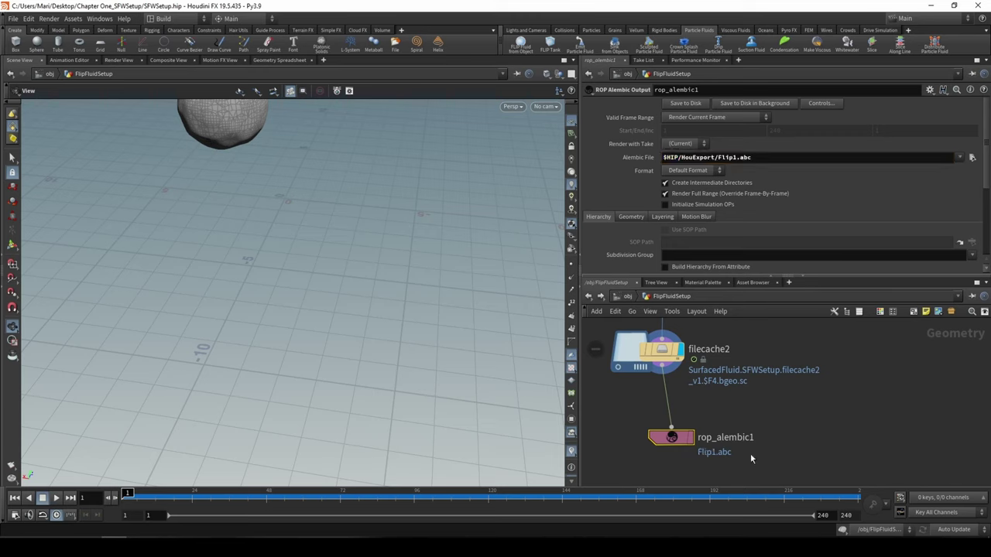
Step: Set the Alembic output's valid frame range to Render Frame Range and save it to disk
click(696, 117)
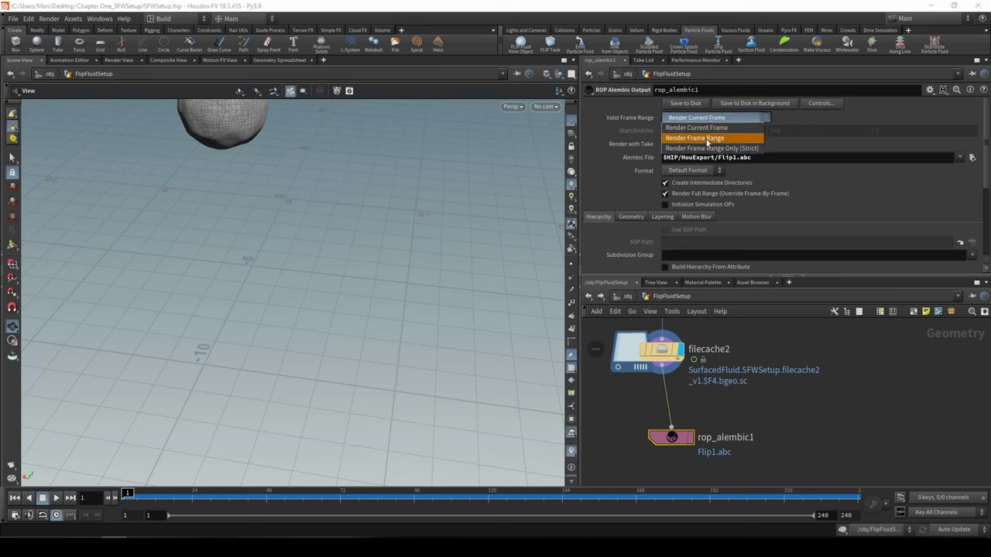
click(697, 128)
click(685, 104)
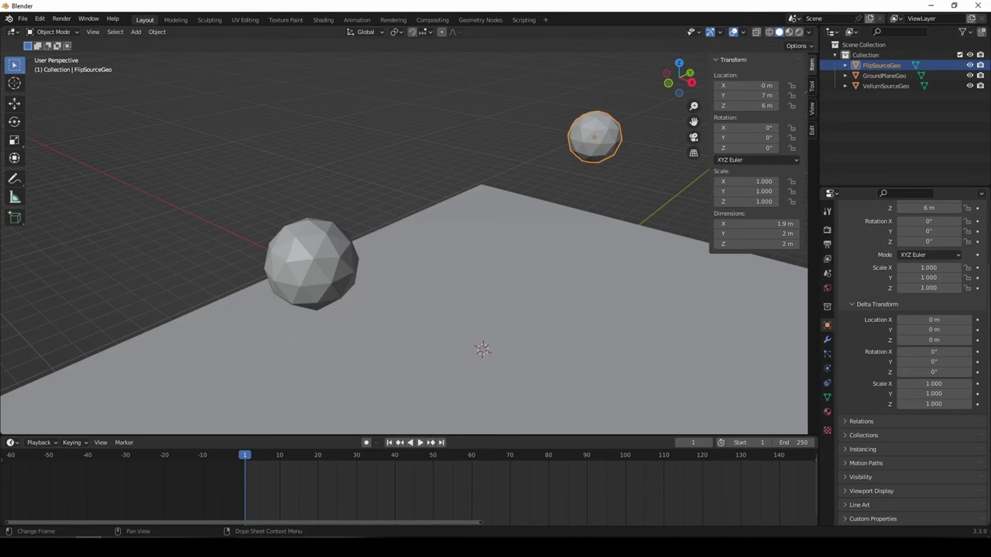
Step: Switch to Blender and import the exported Alembic fluid from the HouExport folder in Chapter One_SFWSetup on the Desktop
scroll(409, 299, down, 5)
middle_drag(409, 305, 366, 240)
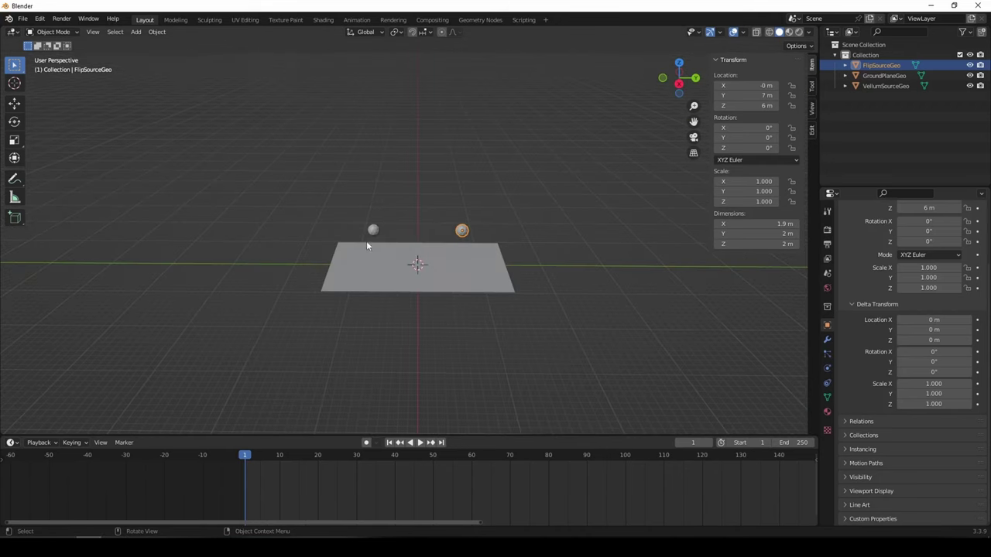
click(372, 230)
scroll(144, 135, up, 6)
click(17, 17)
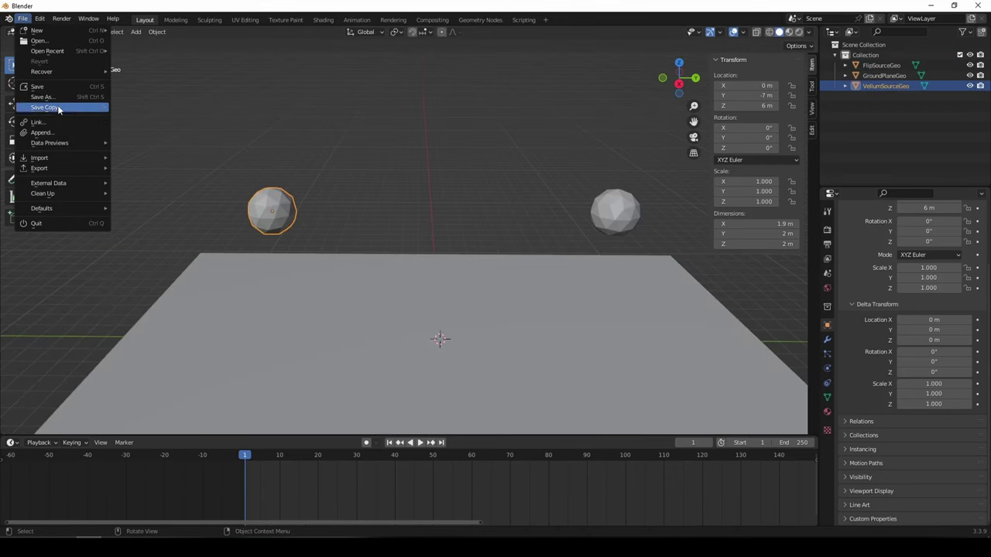
mouse_move(46, 157)
click(140, 169)
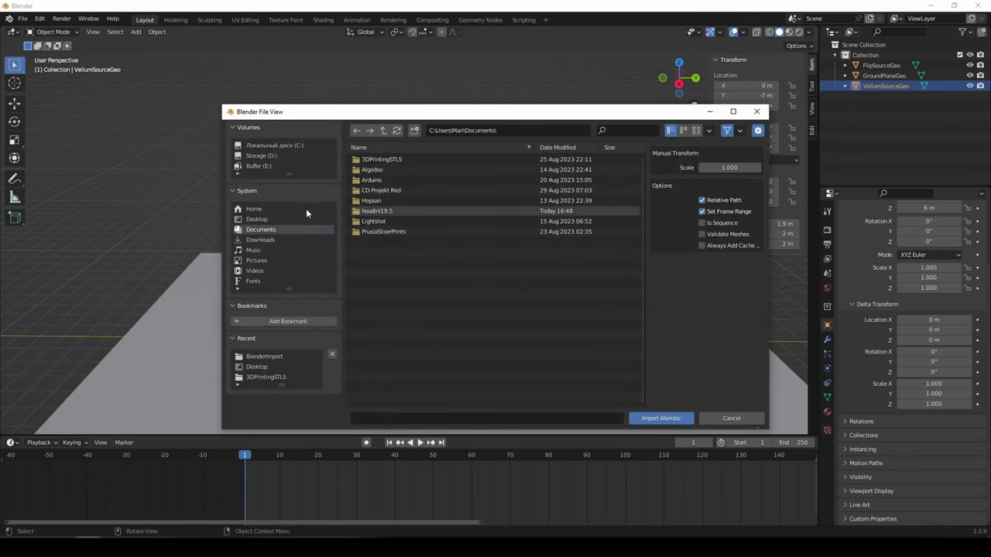
click(257, 219)
double_click(398, 160)
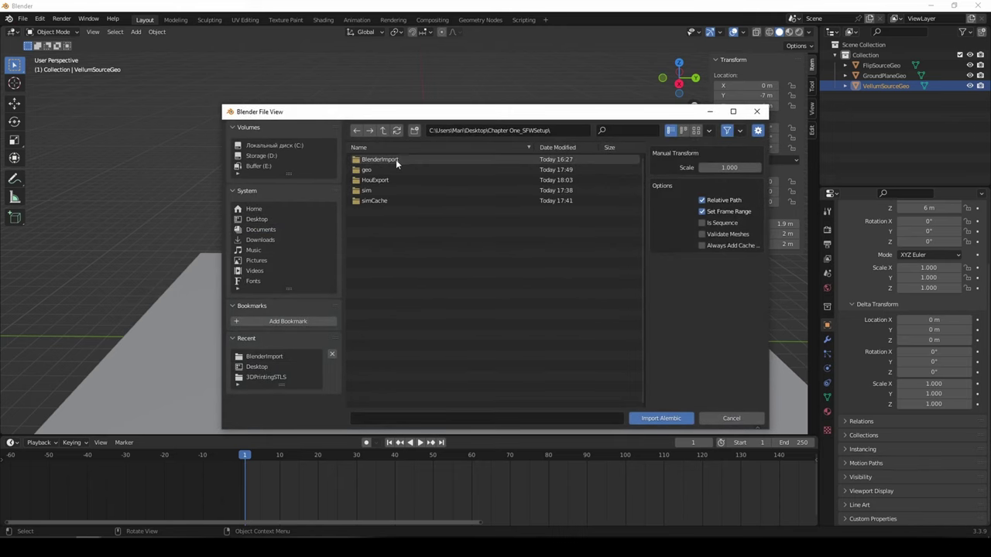
double_click(378, 178)
double_click(376, 161)
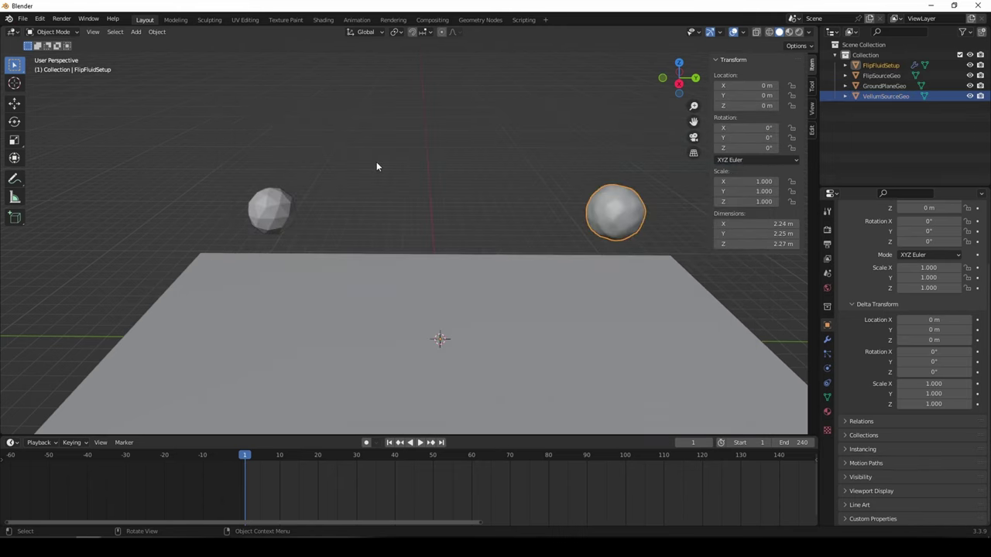
Step: Hide the original FlipSourceGeo sphere that overlaps the imported fluid
scroll(377, 166, down, 7)
middle_drag(377, 172, 337, 198)
scroll(387, 187, up, 7)
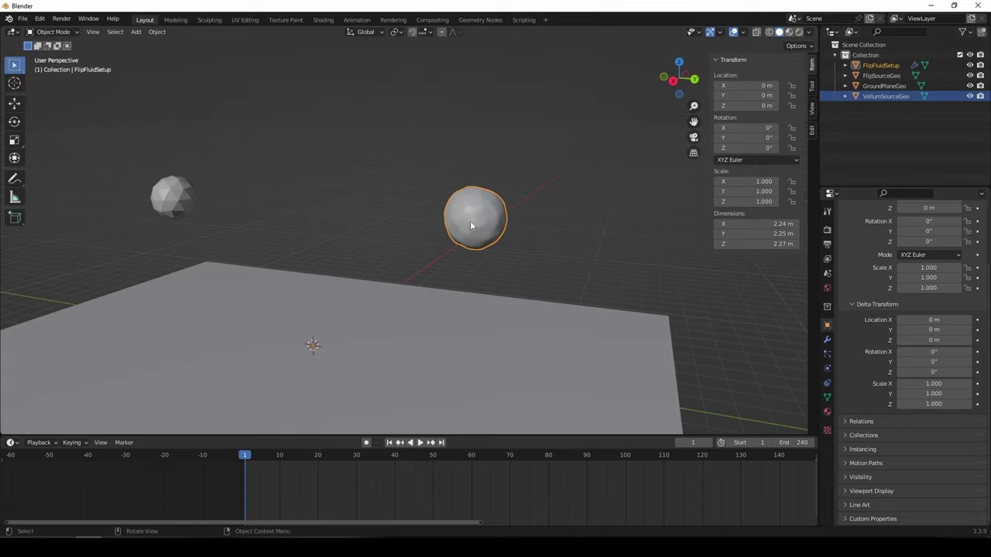
click(896, 77)
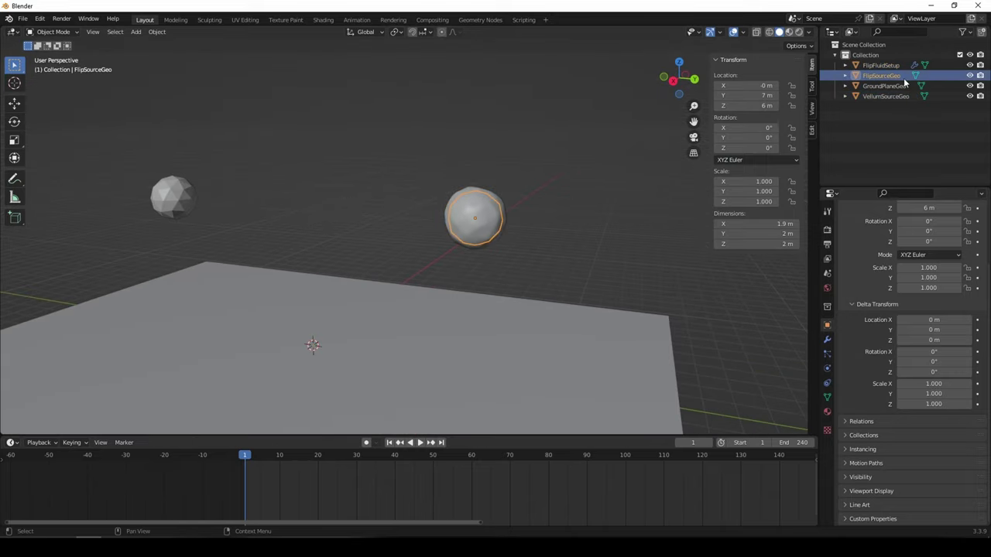
click(970, 75)
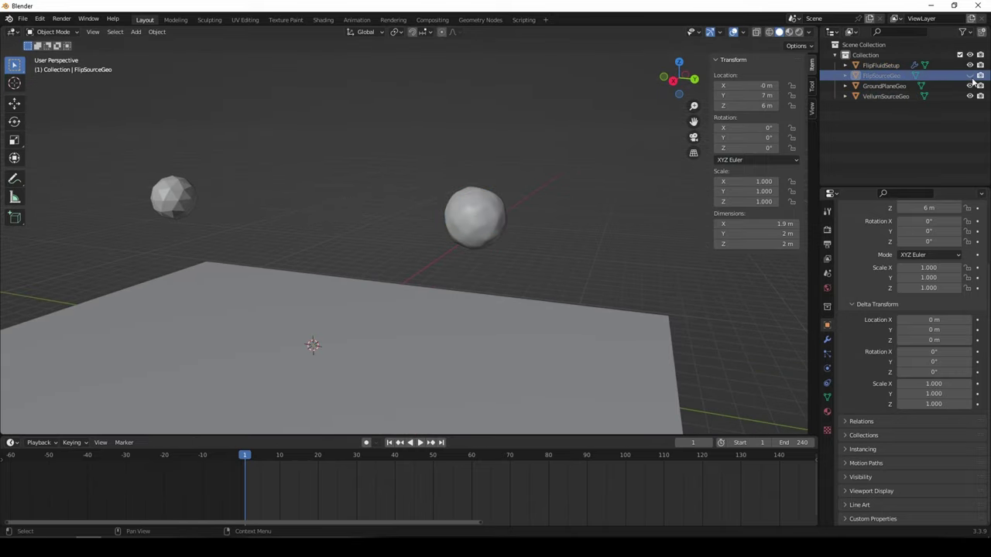
Step: Play and scrub through the imported fluid animation to check it, ending back at the first frame
click(420, 442)
shift+middle_drag(542, 347, 506, 296)
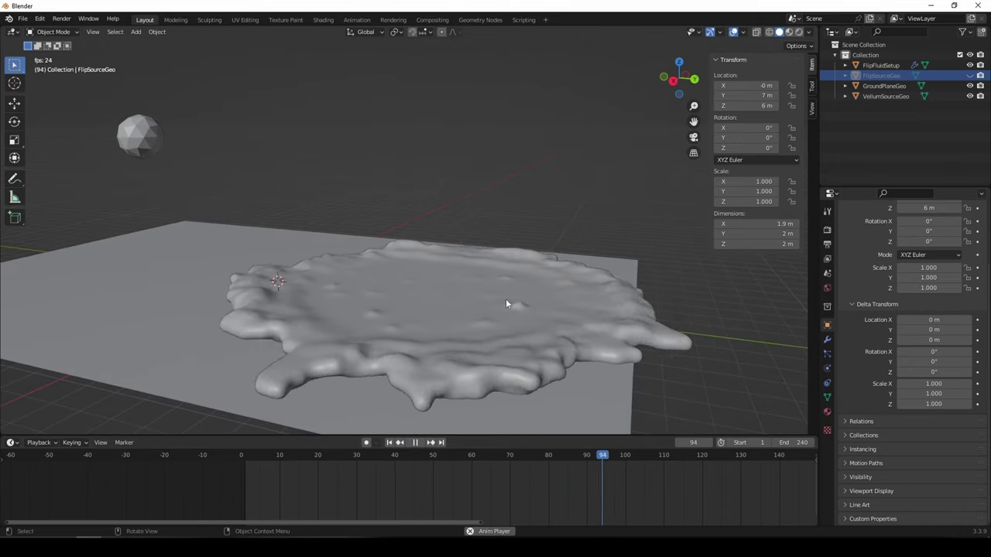
click(415, 442)
scroll(424, 310, down, 7)
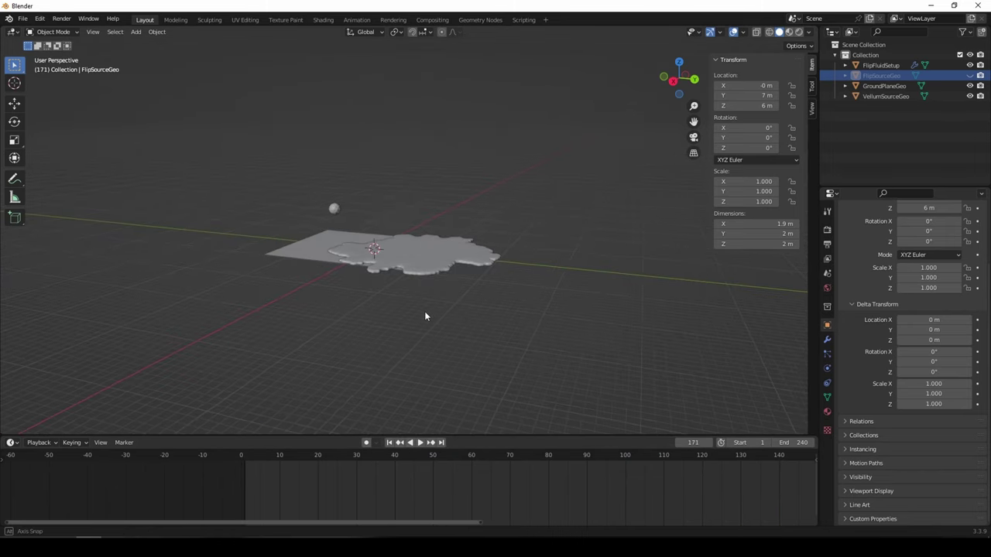
scroll(426, 294, up, 5)
middle_drag(428, 275, 402, 305)
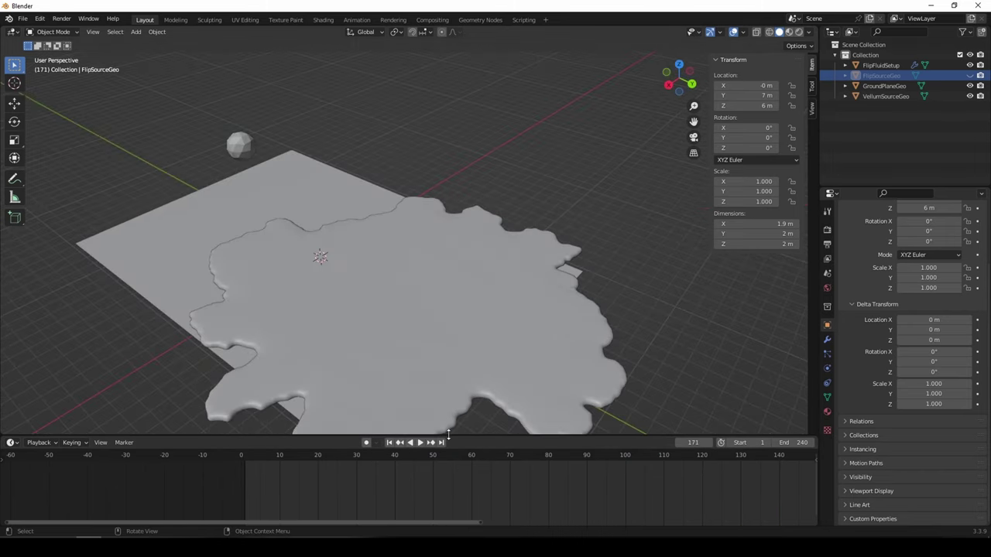
drag(445, 465, 706, 482)
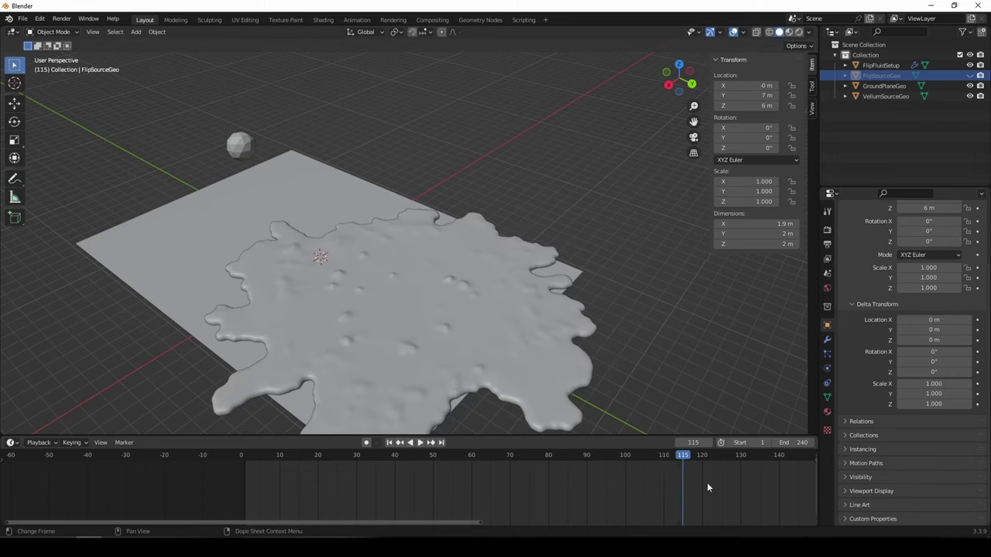
key(Home)
drag(524, 456, 310, 462)
click(390, 444)
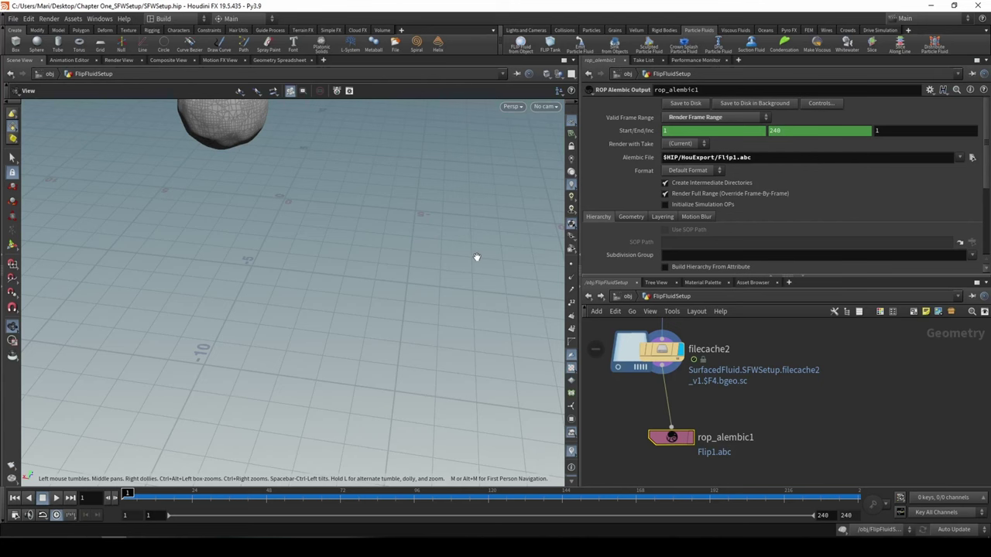
Step: Switch back to Houdini and align the rop_alembic1 node directly beneath filecache2
scroll(331, 221, down, 5)
middle_drag(328, 224, 333, 274)
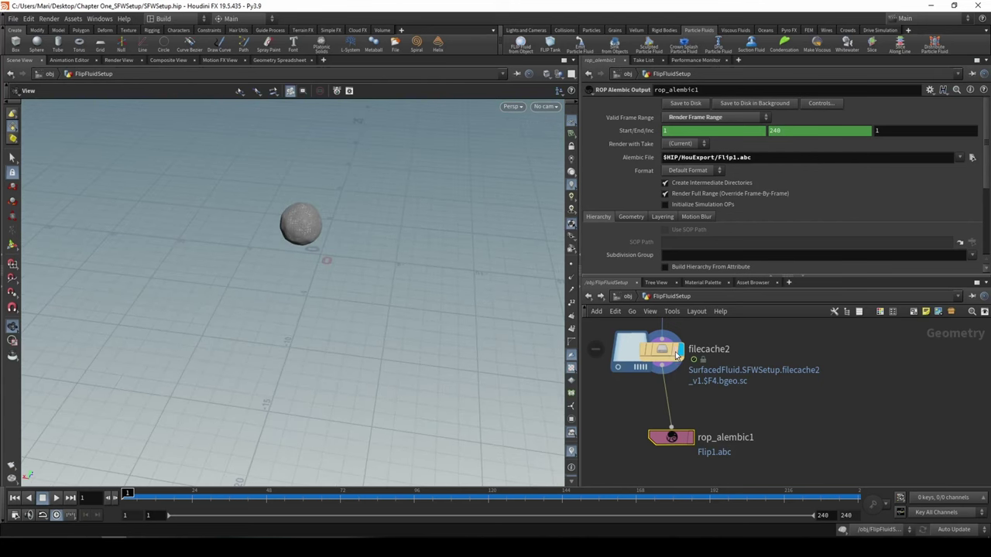
drag(674, 438, 655, 433)
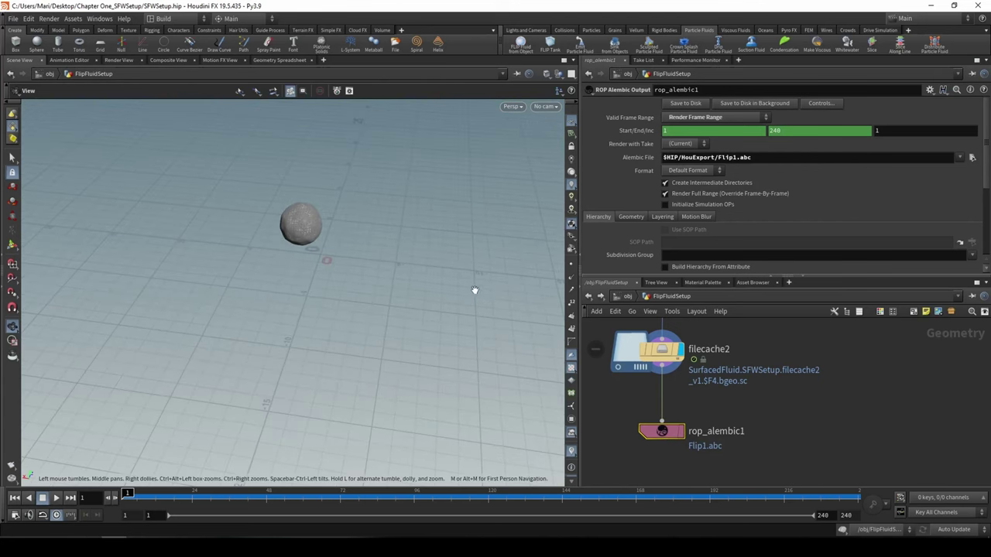
scroll(714, 420, down, 5)
middle_drag(724, 432, 833, 455)
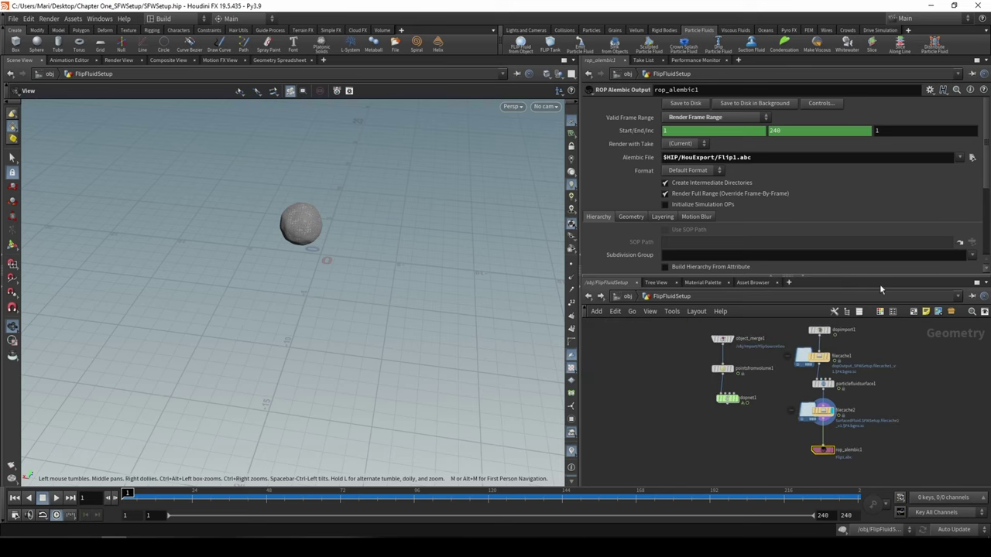
Step: Turn off the display of FlipFluidSetup at object level and add a new Geometry node
click(628, 296)
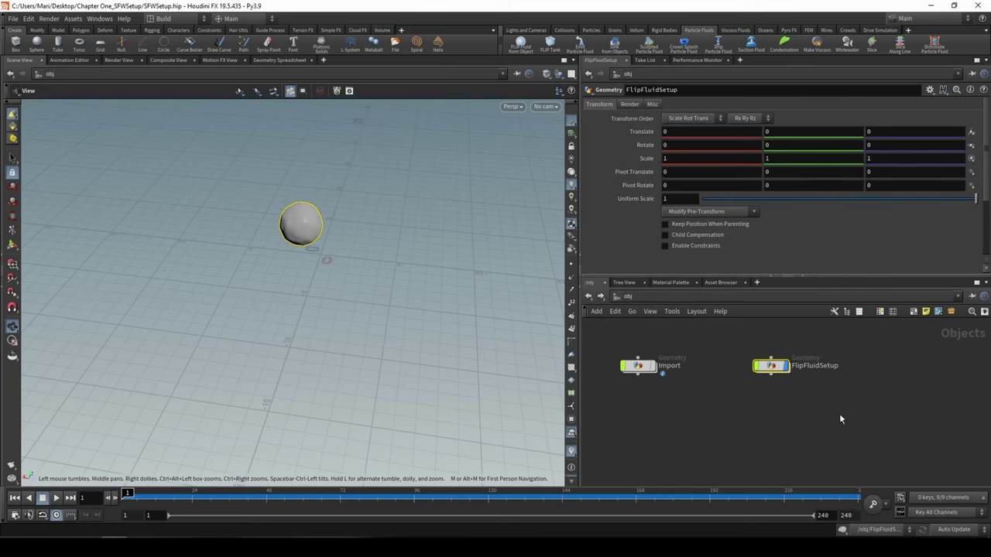
click(781, 365)
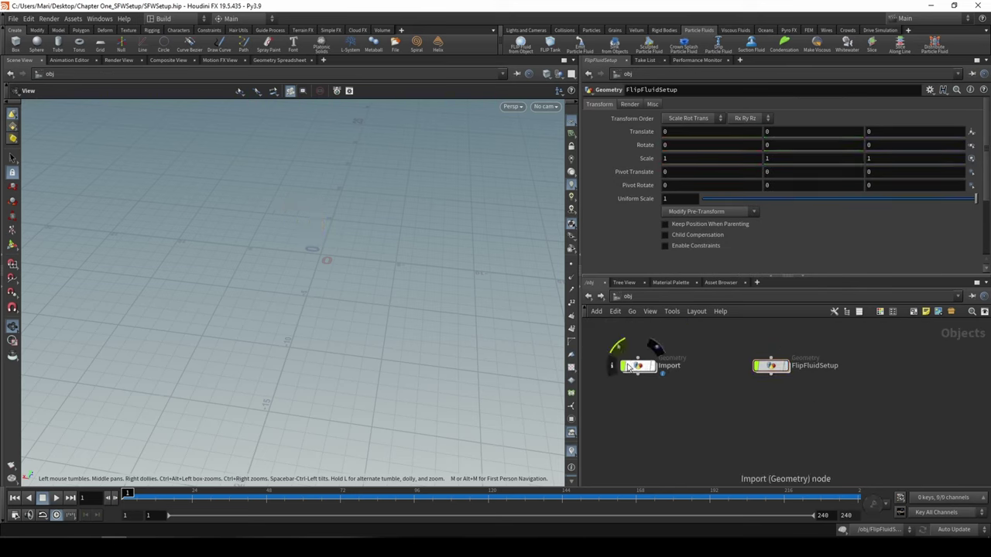
key(Tab)
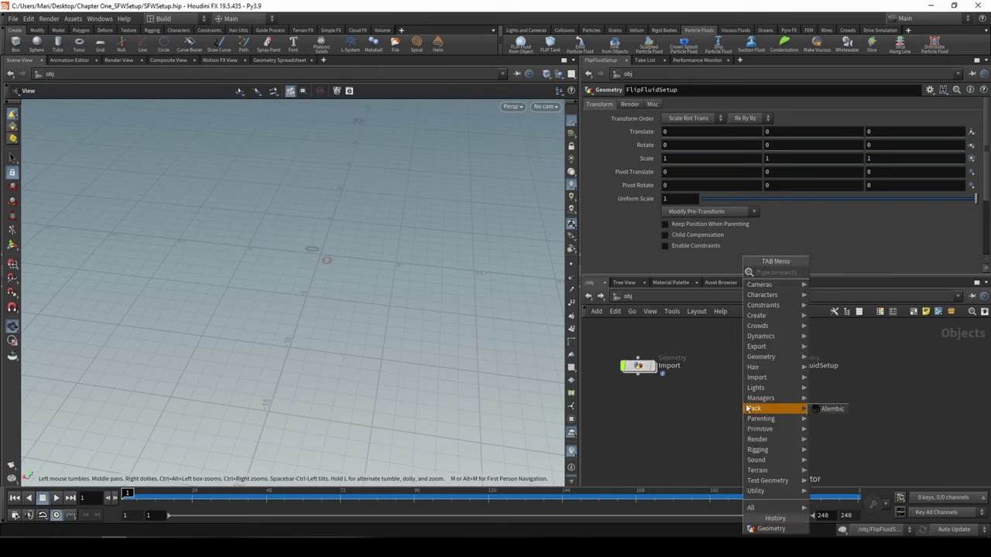
key(Tab)
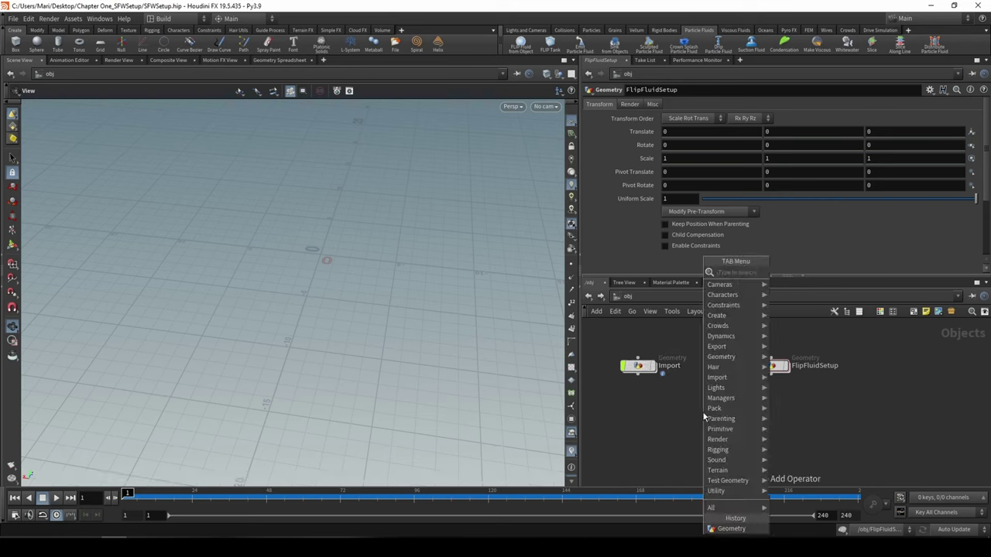
click(730, 529)
click(718, 405)
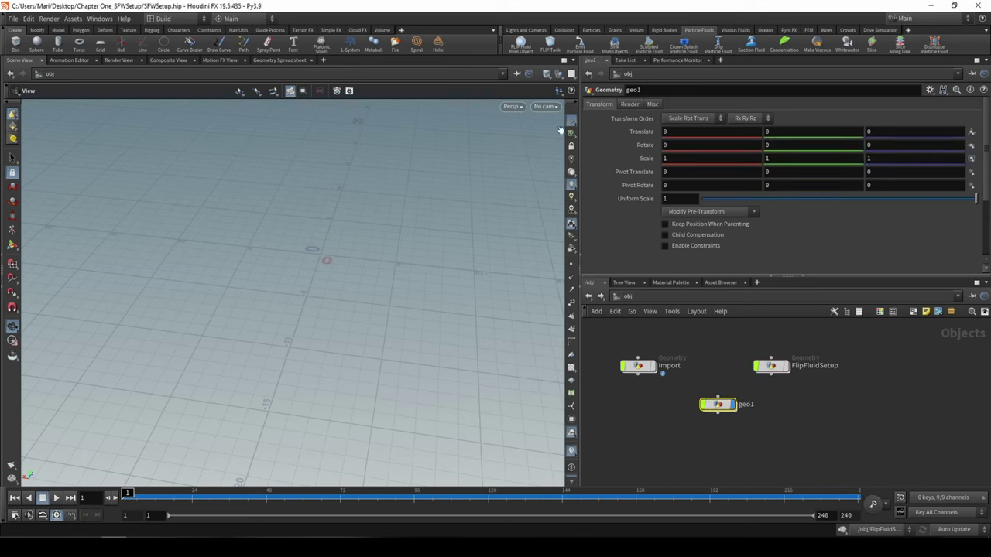
Step: Copy the object_merge1 node from FlipFluidSetup into the new Geometry node's network
double_click(717, 406)
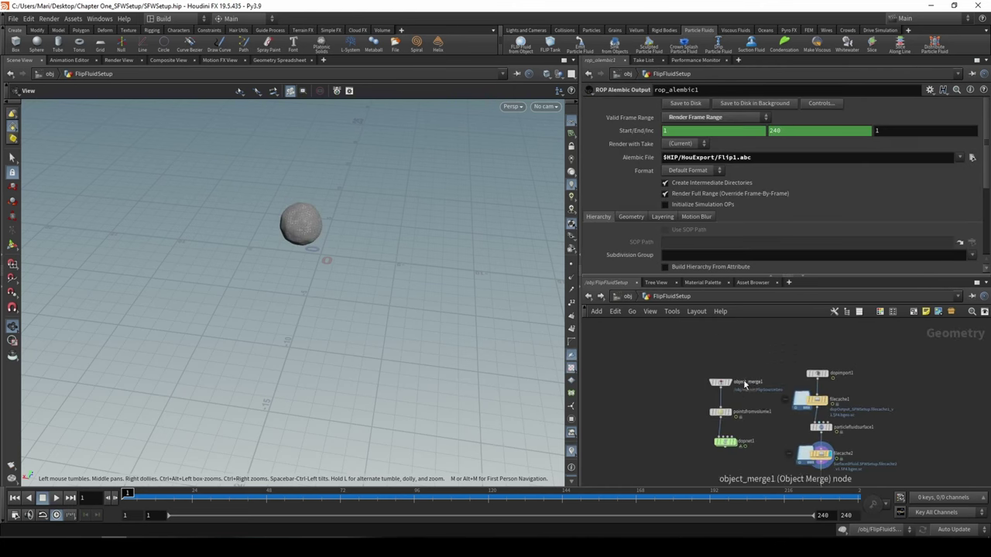
click(727, 382)
key(ctrl+c)
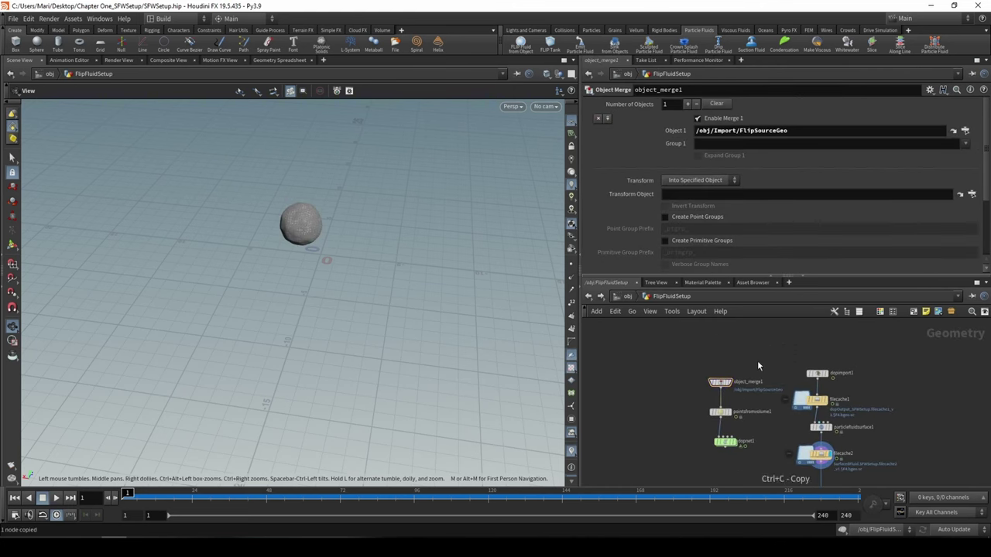
click(627, 296)
double_click(716, 404)
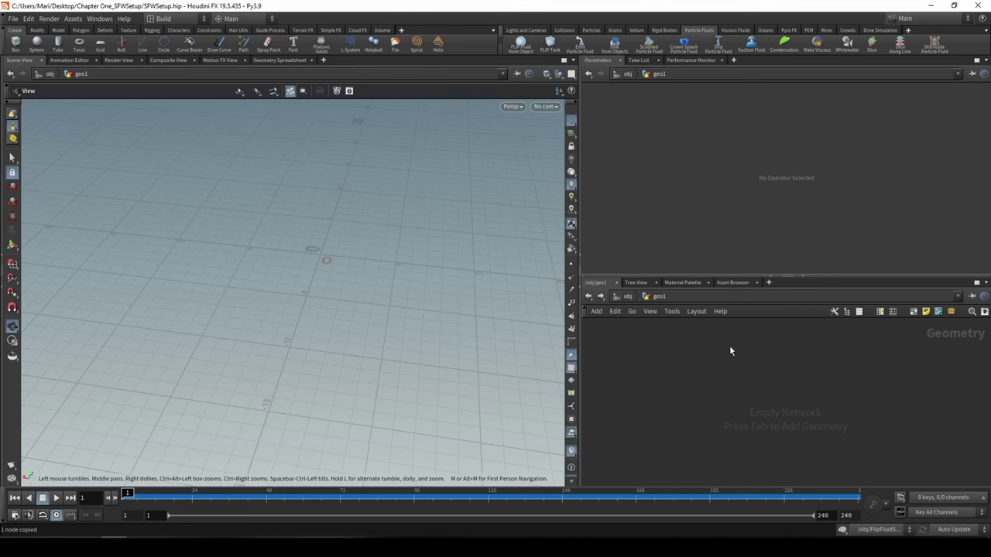
key(ctrl+v)
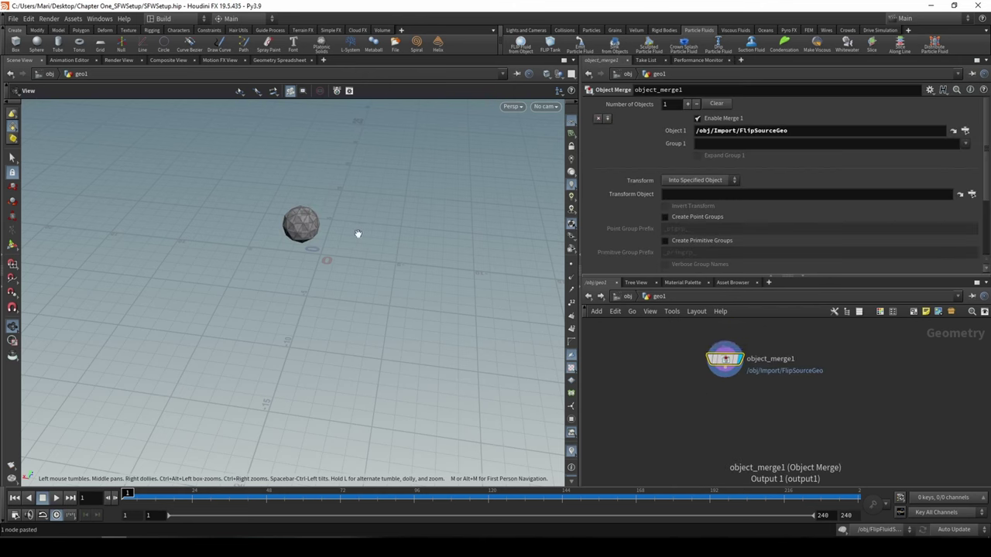
Step: Rename the new Geometry node to AutoFlip and convert it with the FLIP Fluid from Object tool
click(626, 296)
key(F2)
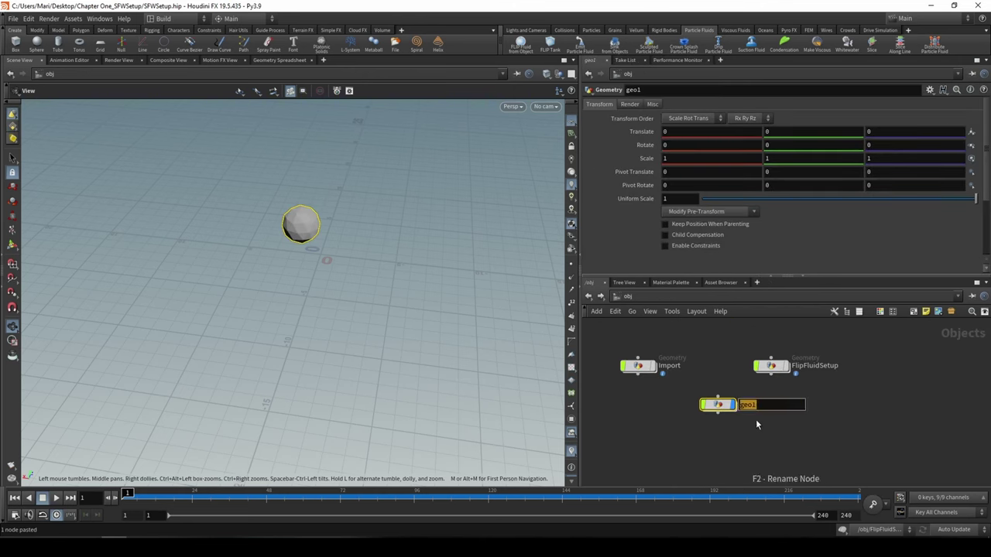
text(AutoFlip)
key(Return)
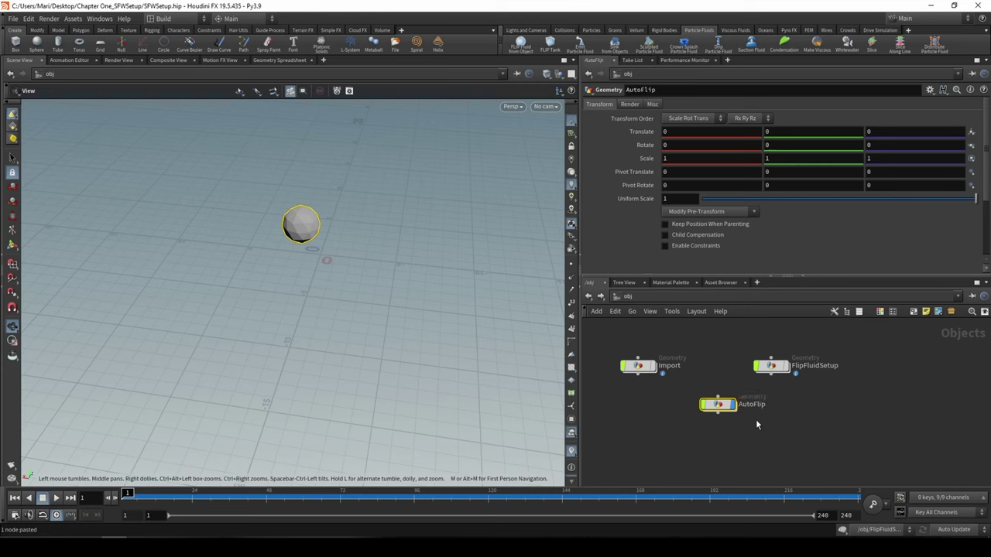
click(517, 44)
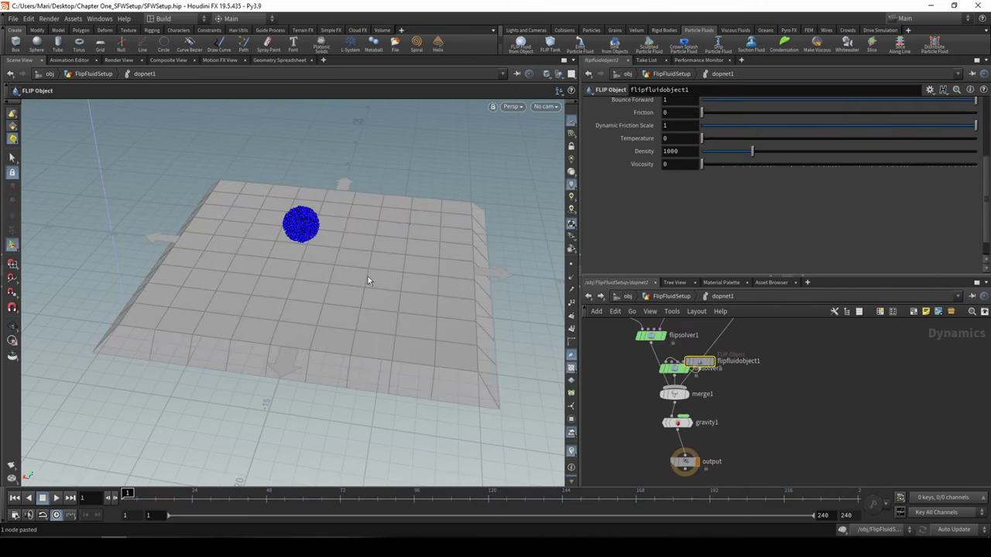
Step: Move flipfluidobject1 clear of the solver nodes in dopnet1 and review its FLIP object properties
middle_drag(761, 400, 728, 446)
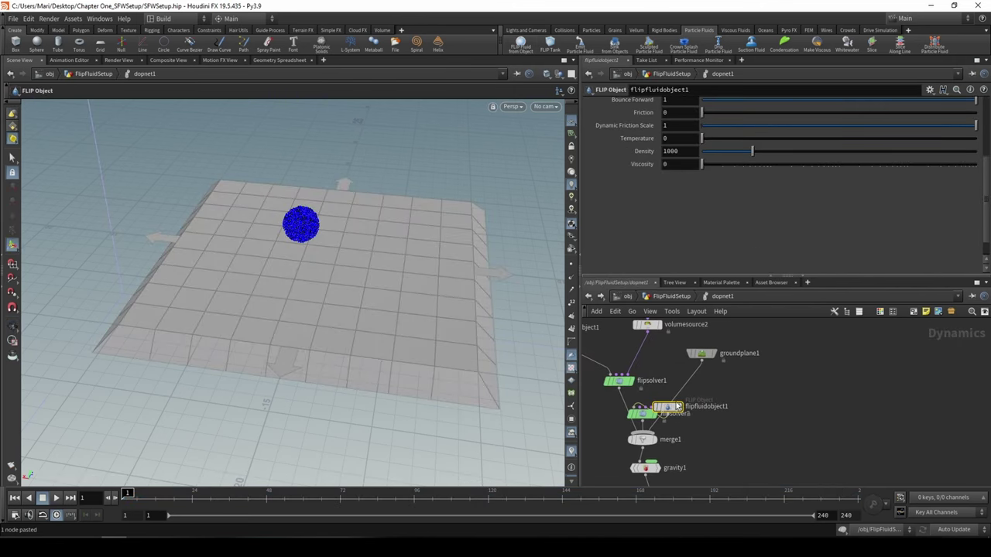
drag(672, 409, 802, 372)
mouse_move(719, 425)
middle_down()
mouse_move(710, 465)
mouse_move(829, 455)
mouse_move(779, 395)
mouse_move(729, 412)
middle_up()
scroll(845, 446, down, 1)
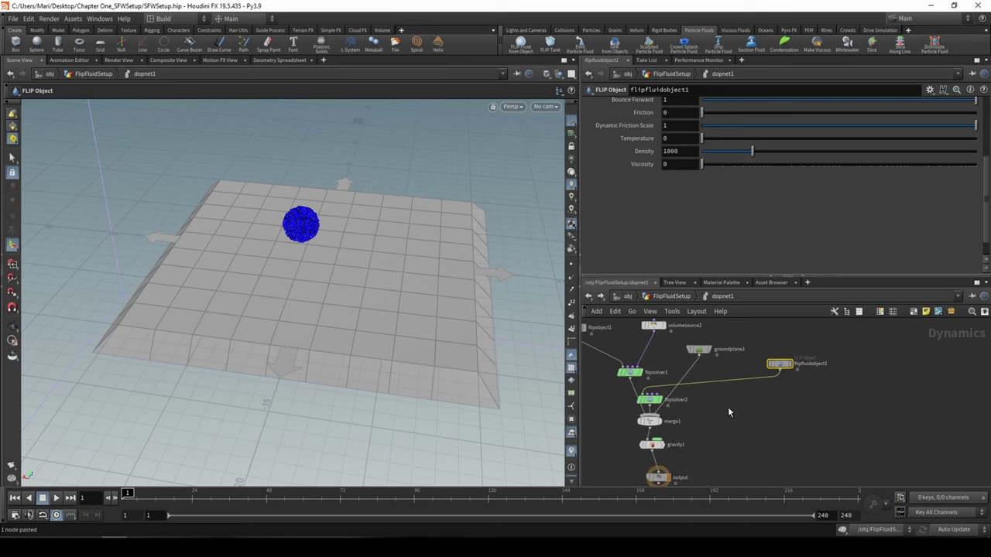
scroll(845, 387, up, 2)
middle_drag(672, 400, 670, 465)
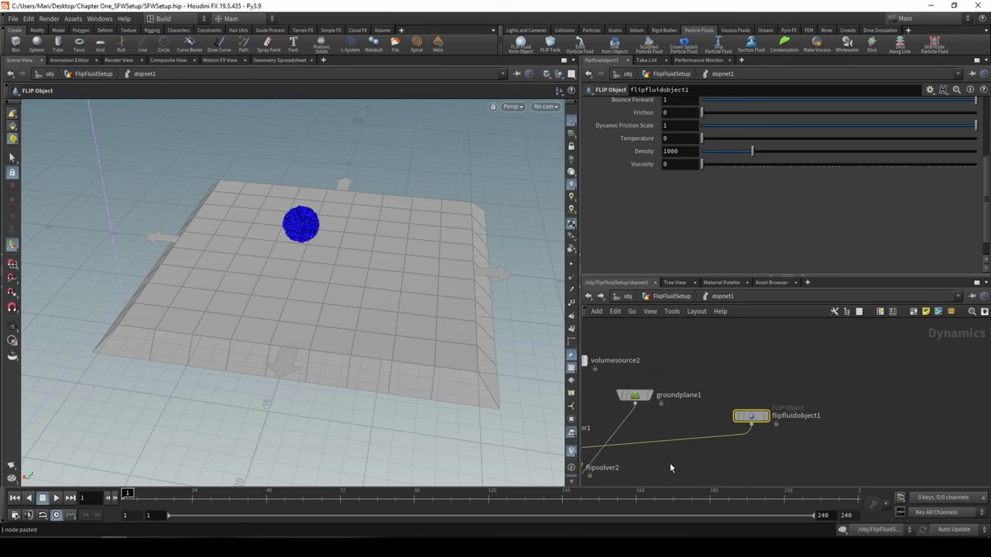
scroll(640, 201, up, 6)
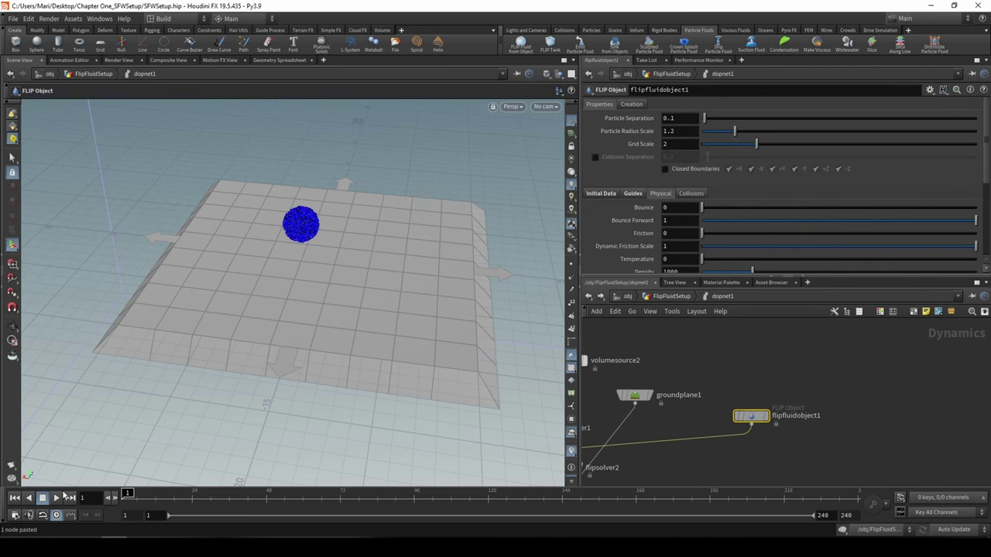
Step: Delete flipfluidobject1 and flipsolver2 from the dopnet1 network of FlipFluidSetup
drag(800, 438, 735, 412)
key(Delete)
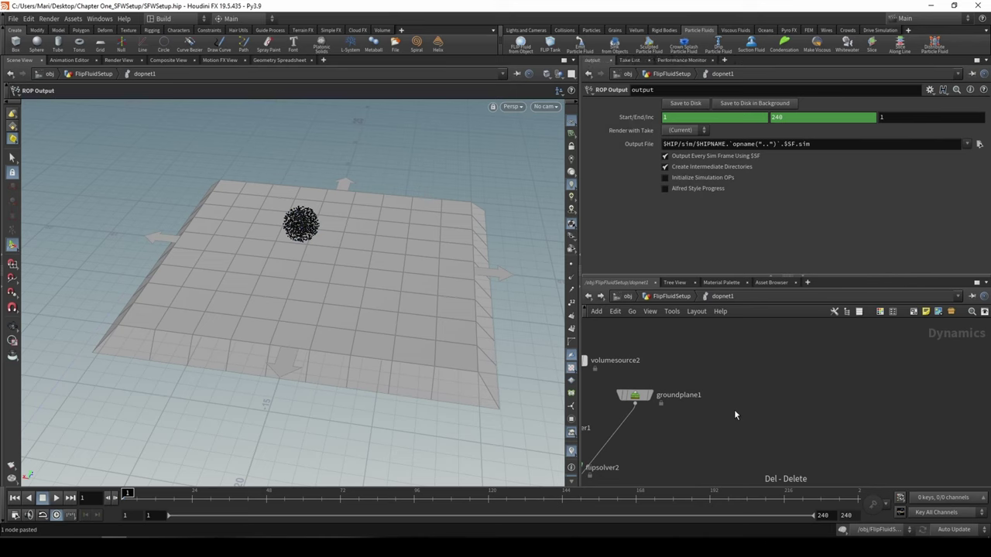
middle_drag(734, 410, 856, 385)
middle_drag(782, 402, 794, 312)
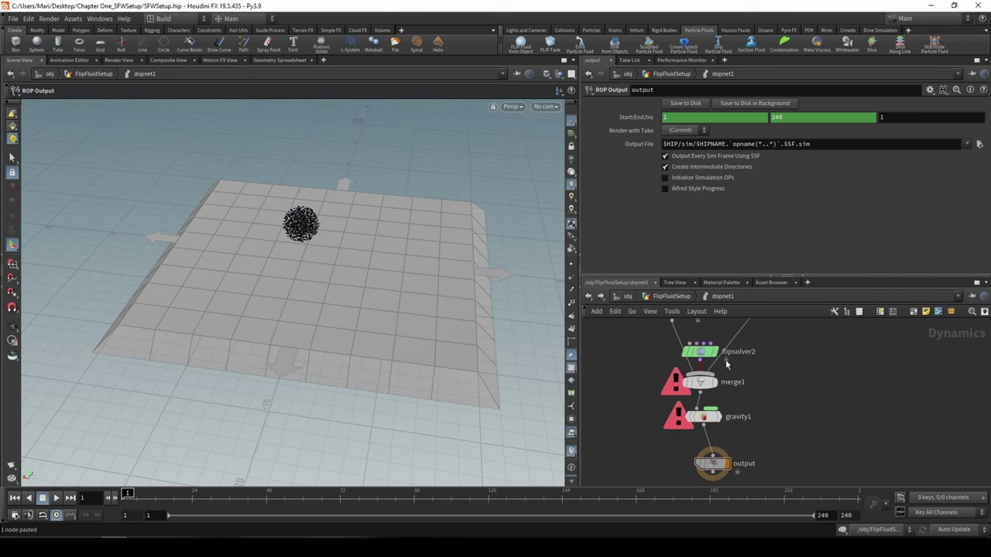
click(701, 353)
middle_drag(845, 406, 826, 481)
scroll(827, 481, up, 2)
key(Delete)
scroll(766, 405, down, 5)
middle_drag(753, 401, 758, 363)
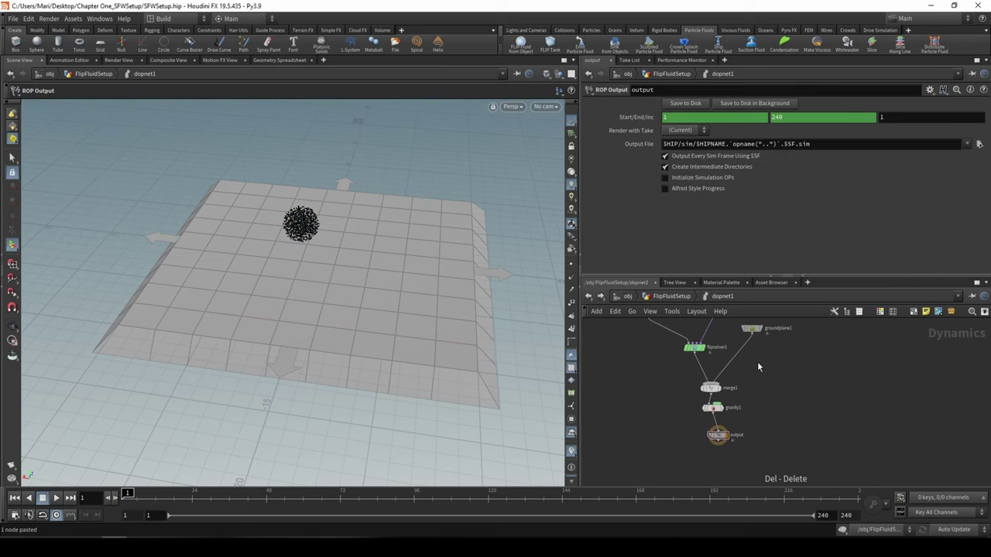
Step: Go back to object level, look inside AutoFlip, and delete the AutoFlip node
click(660, 298)
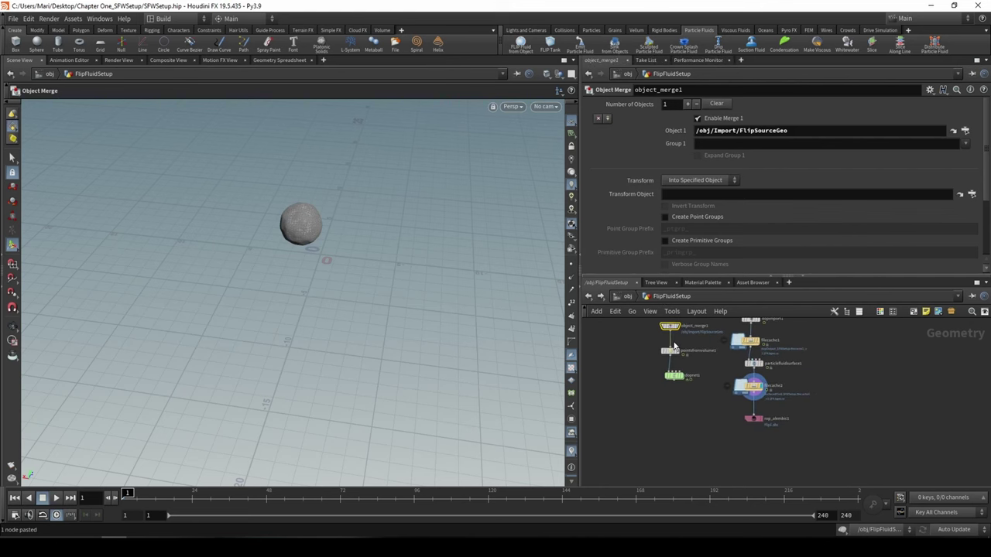
click(626, 296)
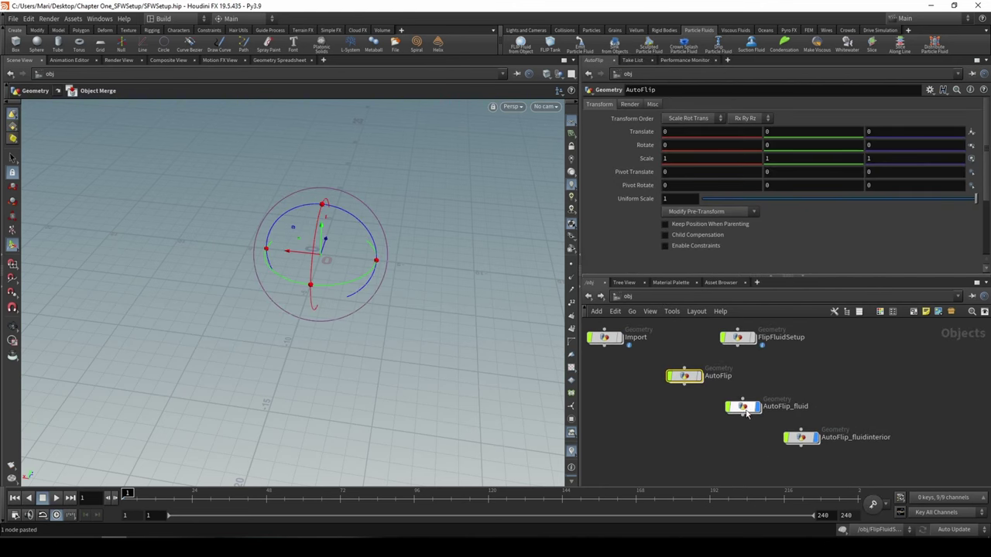
double_click(687, 376)
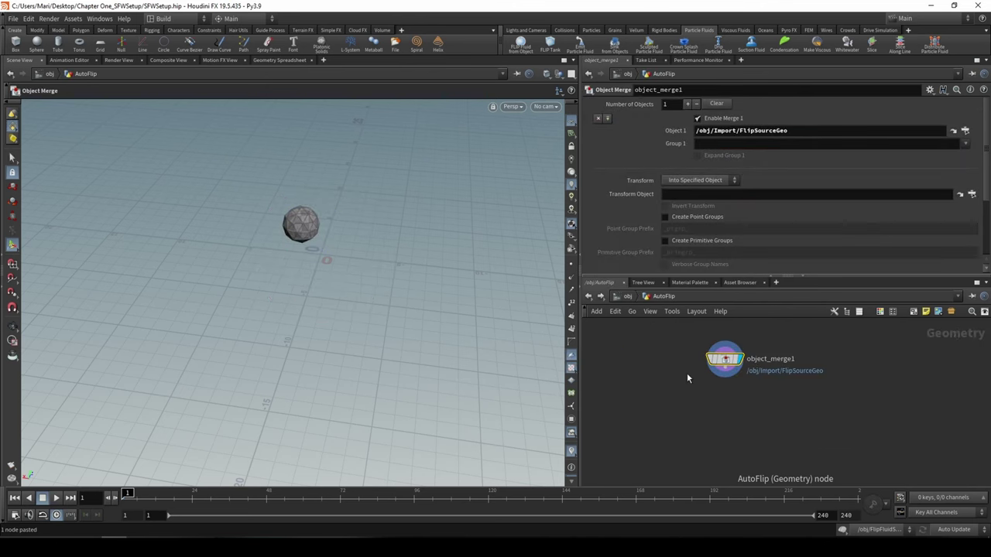
click(629, 298)
key(Delete)
Step: Open AutoFlip_fluid and examine its import, compress, cache and surface nodes, nudging them apart along the chain
double_click(743, 406)
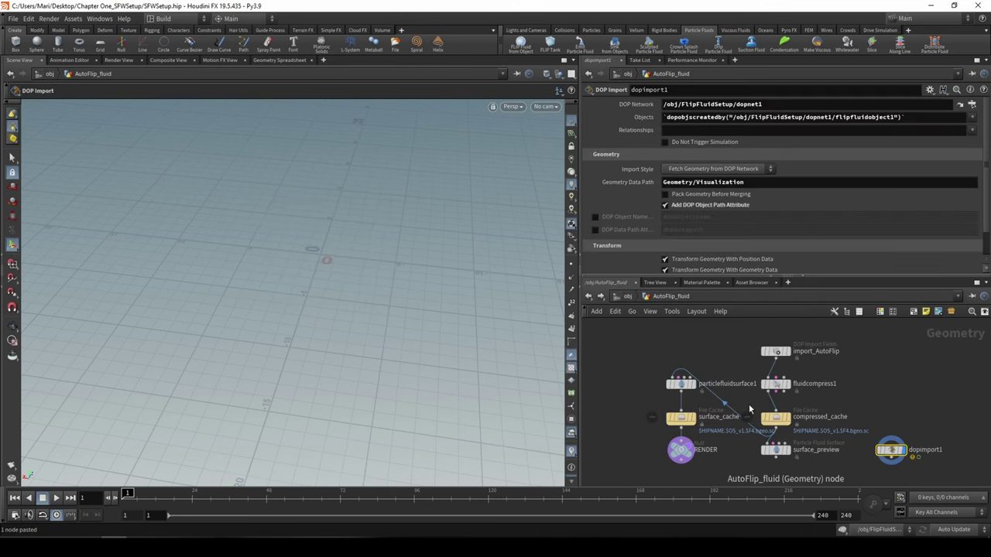
middle_drag(712, 366, 629, 345)
middle_drag(731, 358, 762, 372)
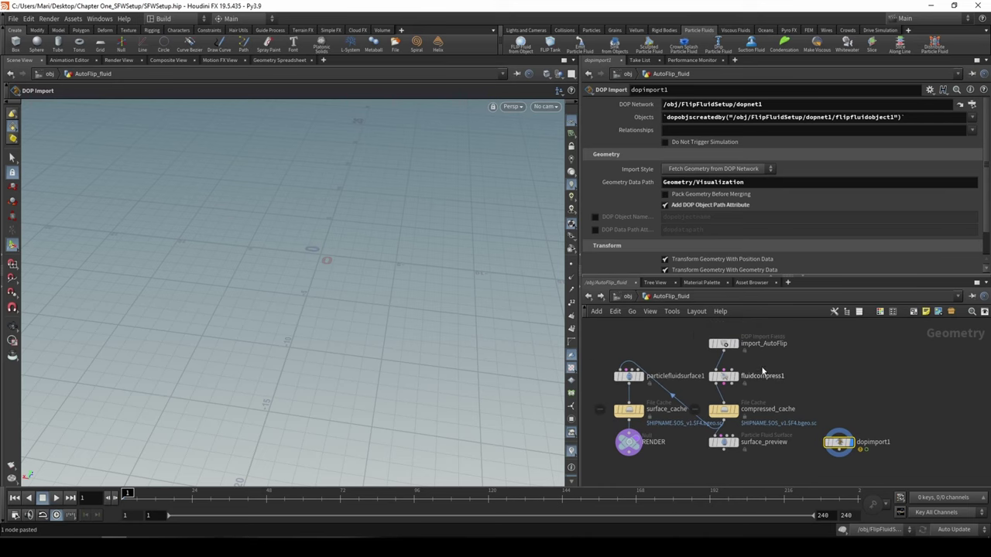
mouse_move(724, 344)
mouse_down()
mouse_move(706, 331)
mouse_move(724, 348)
mouse_up()
mouse_move(722, 379)
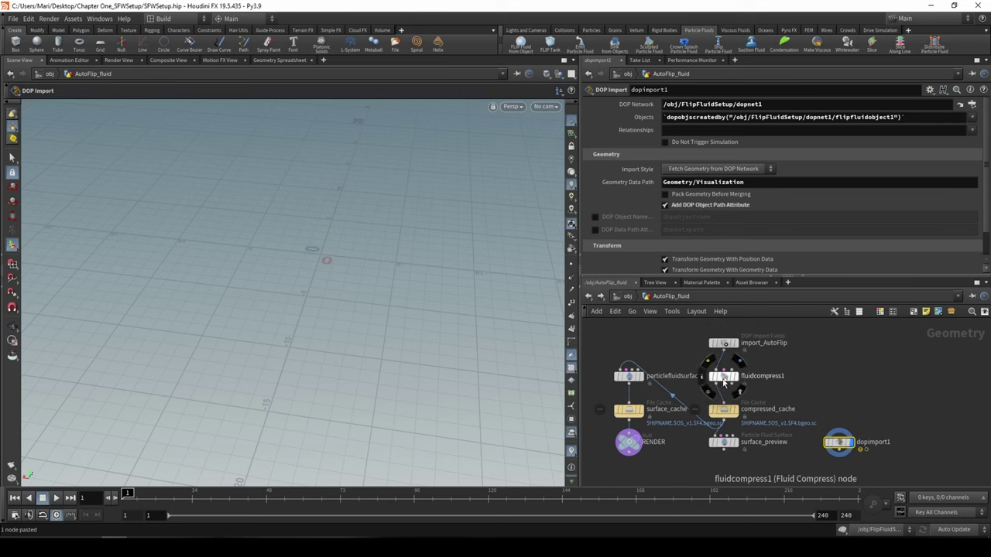
drag(723, 381, 736, 376)
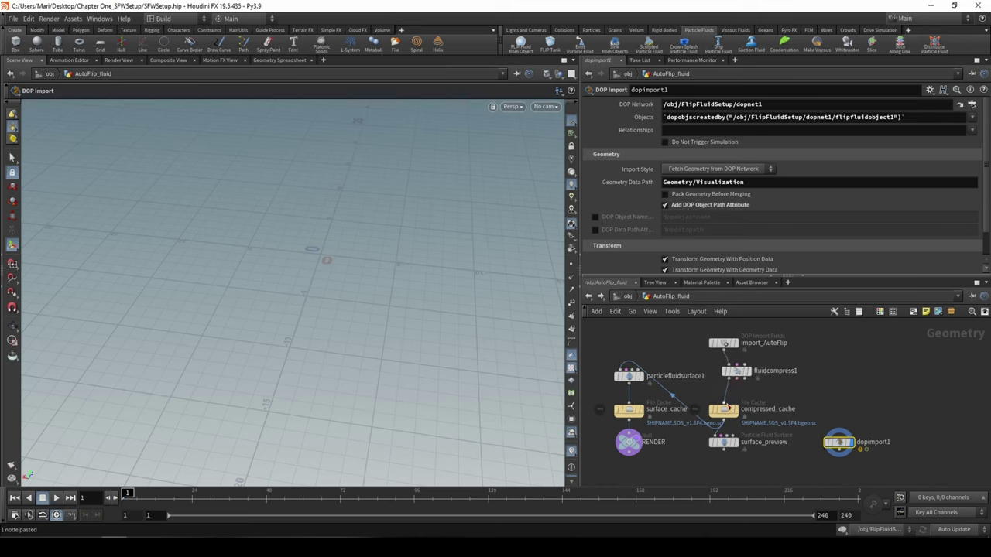
drag(729, 414, 731, 408)
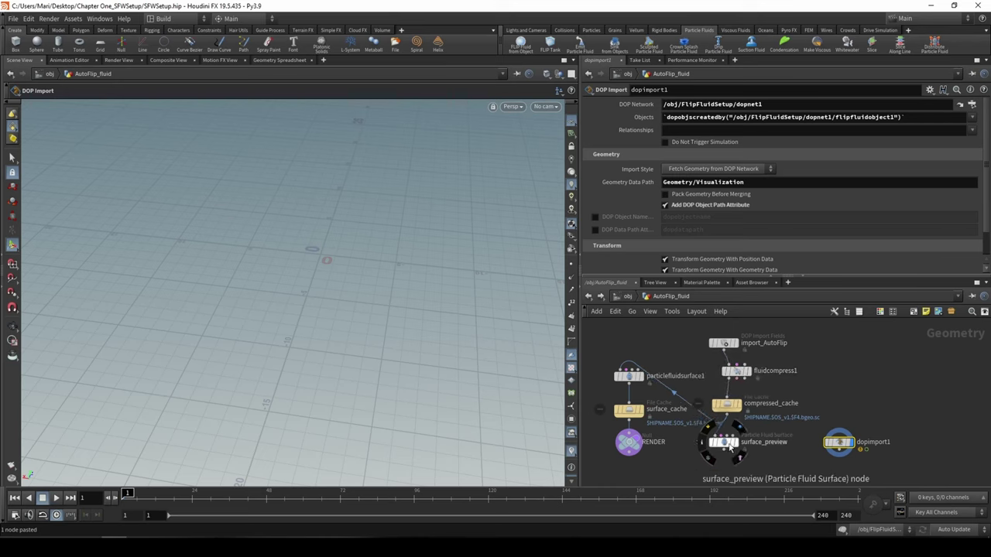
drag(723, 443, 736, 443)
drag(614, 377, 603, 377)
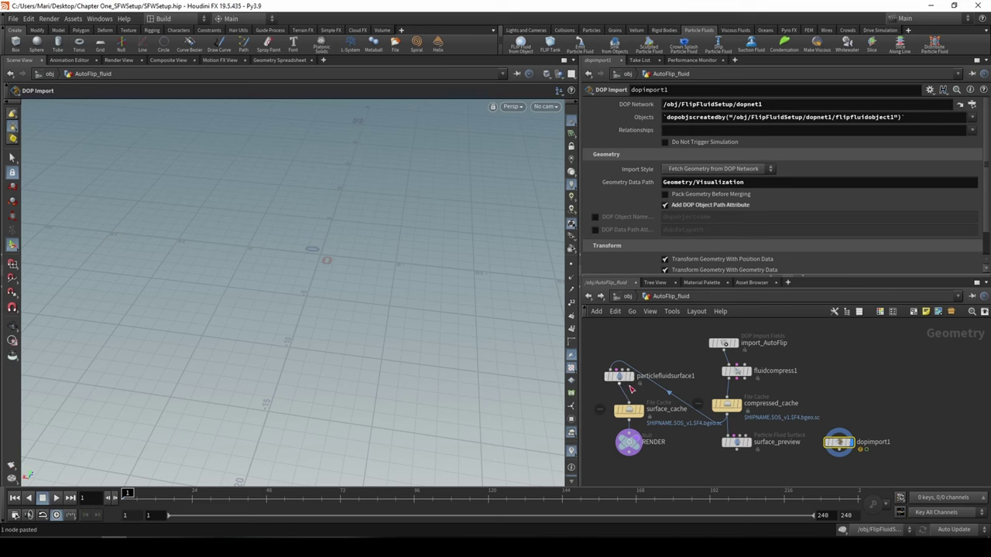
mouse_move(640, 414)
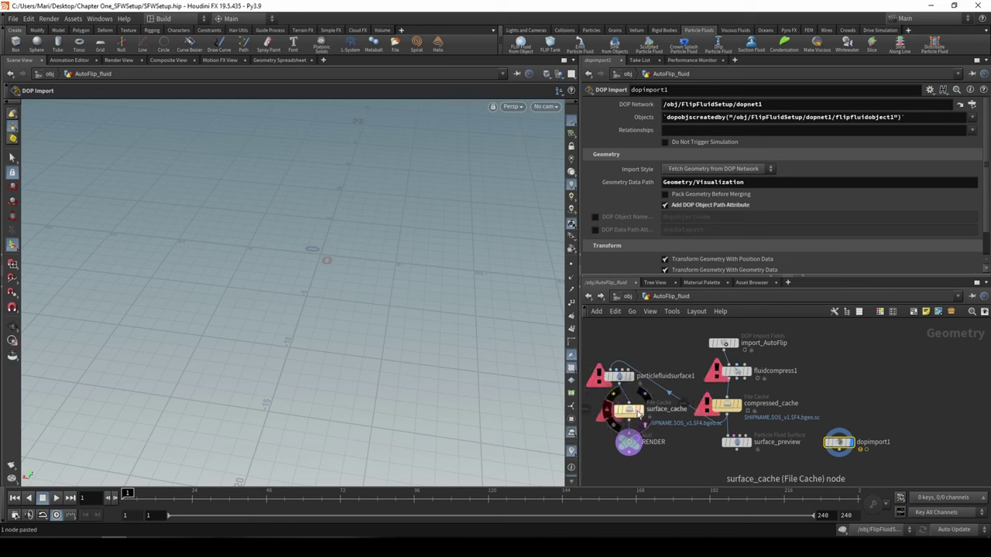
Step: Delete the AutoFlip_fluid and AutoFlip_fluidinterior nodes at object level
click(633, 411)
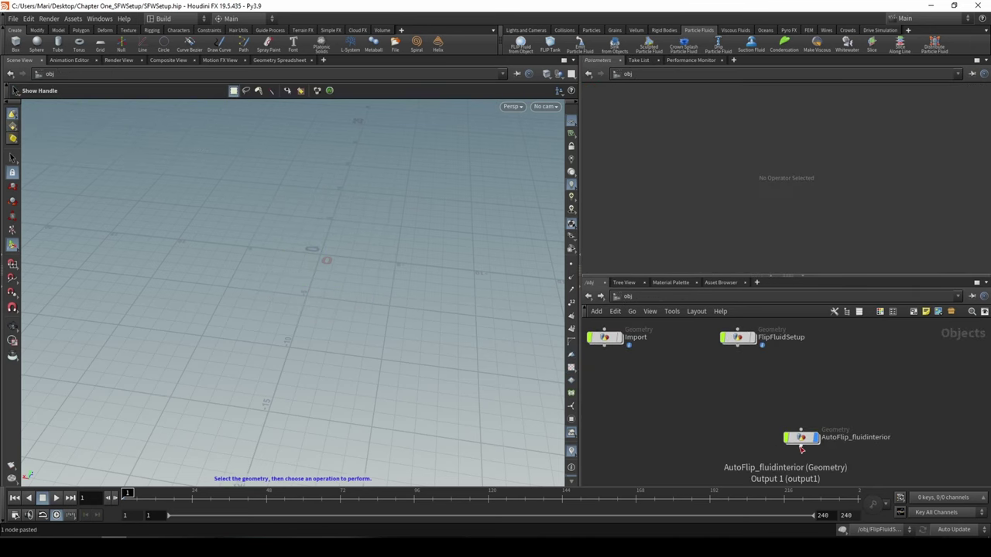
double_click(814, 440)
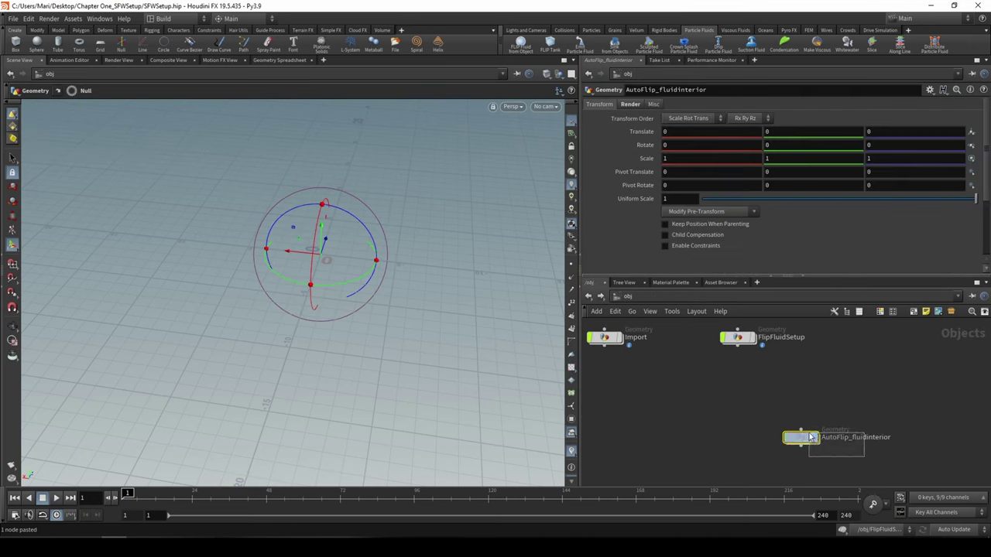
key(Delete)
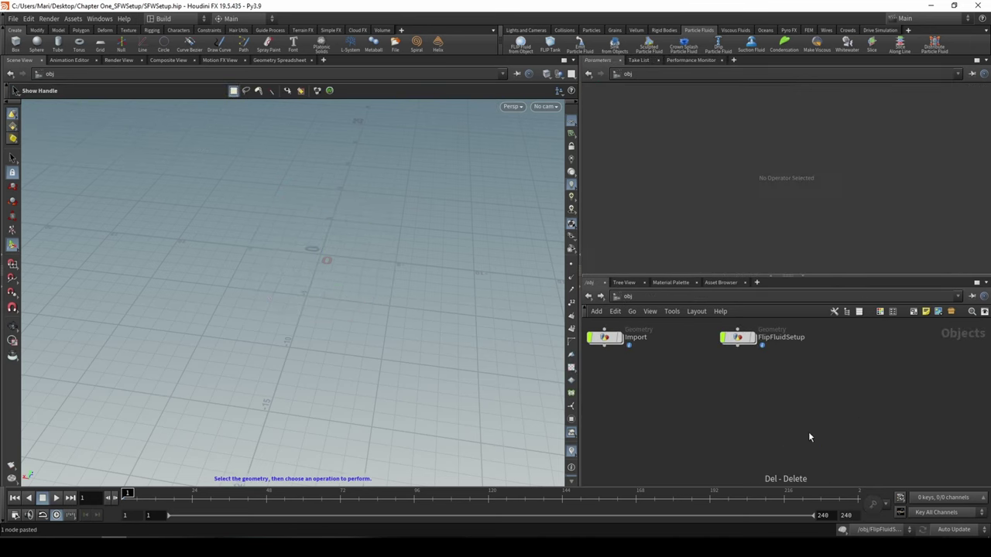
middle_drag(684, 378, 763, 433)
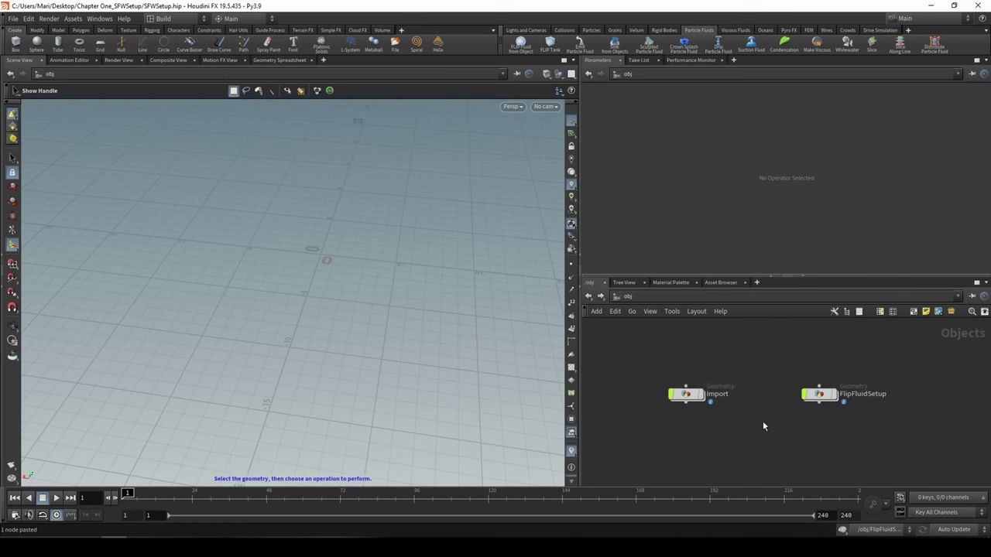
click(696, 393)
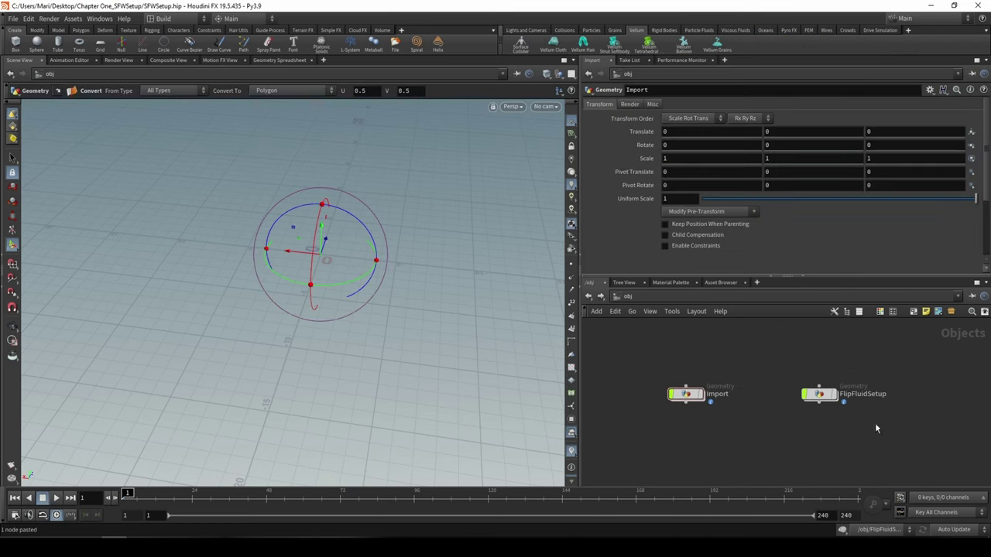
drag(896, 432, 794, 395)
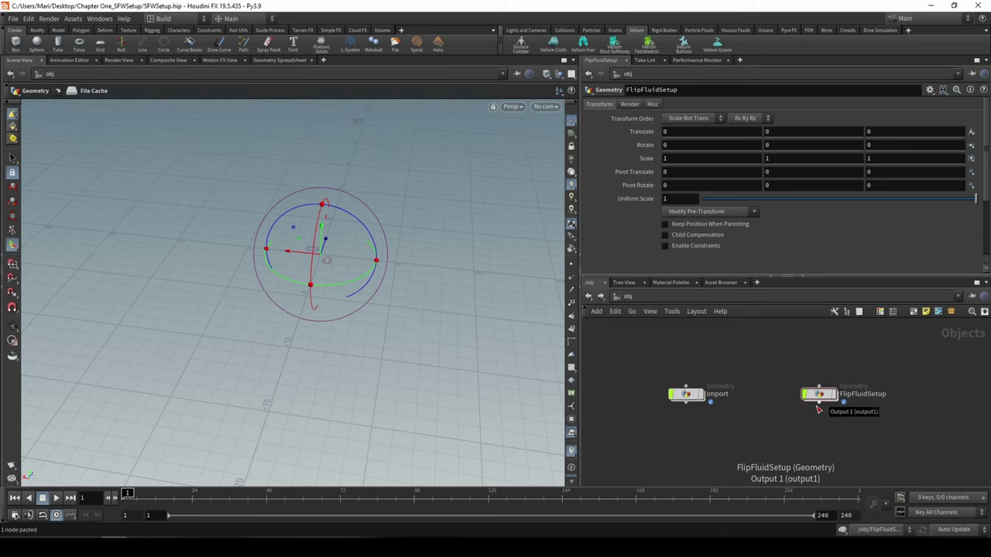
middle_drag(808, 410, 774, 425)
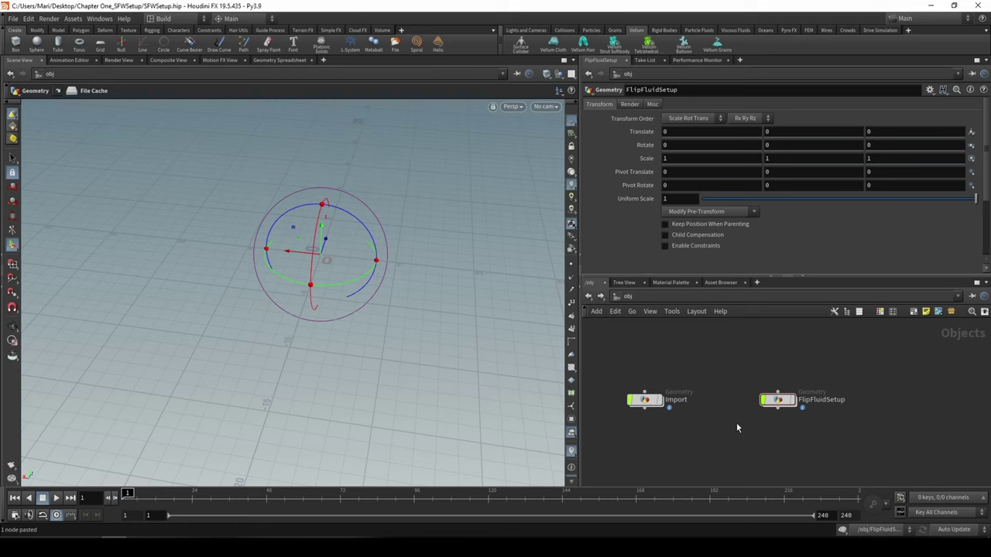
scroll(736, 423, up, 3)
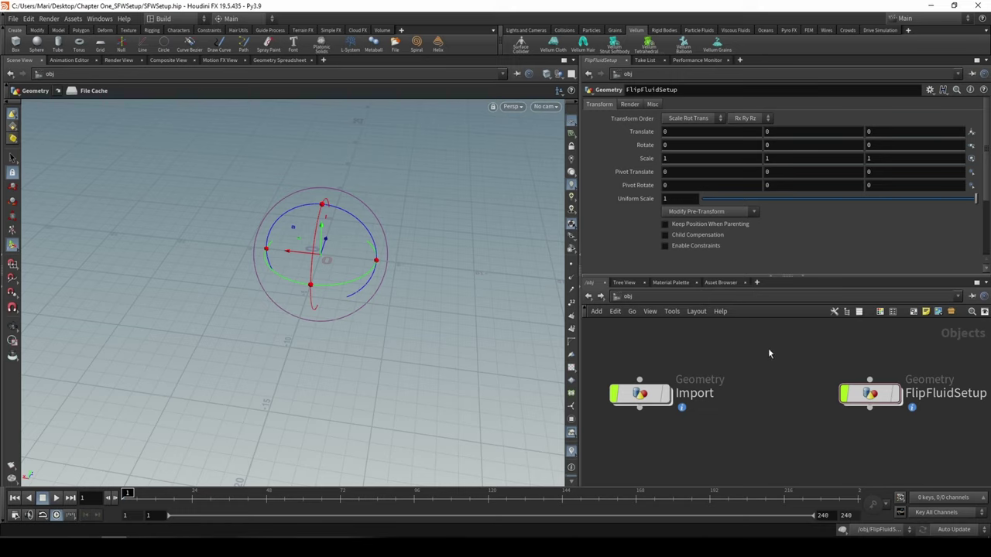
scroll(774, 376, down, 5)
Step: Add a new Geometry node below FlipFluidSetup and name it VellumSimSetup
key(Tab)
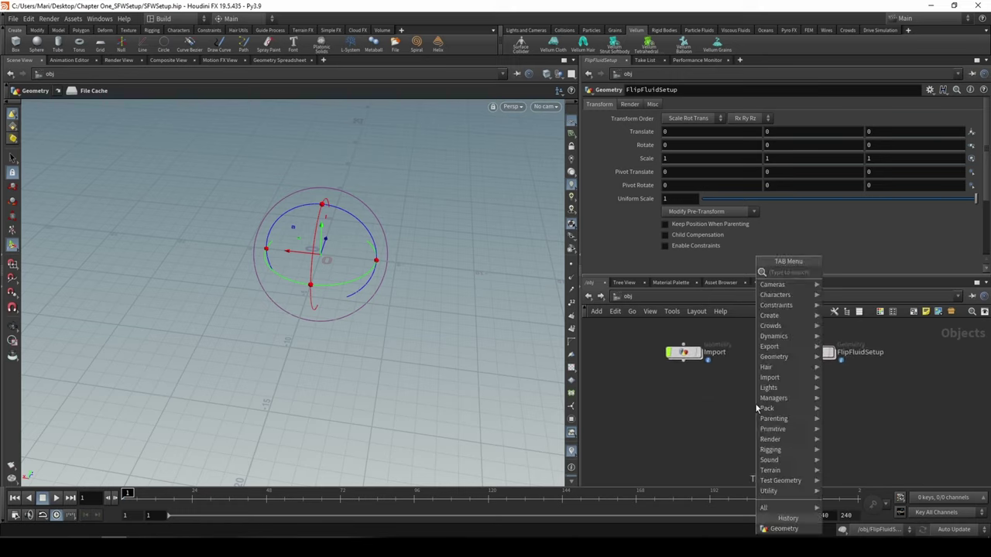
text(geo)
key(Return)
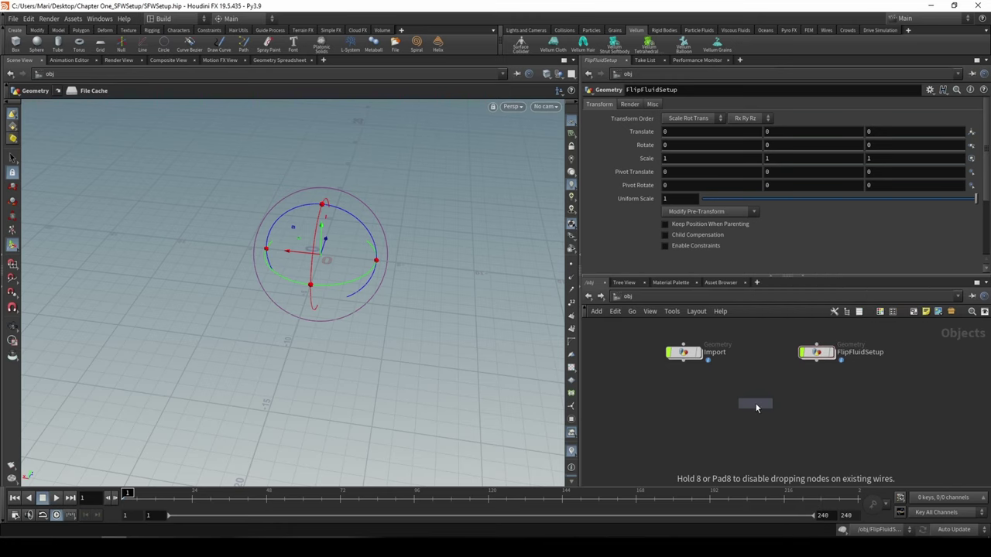
click(806, 403)
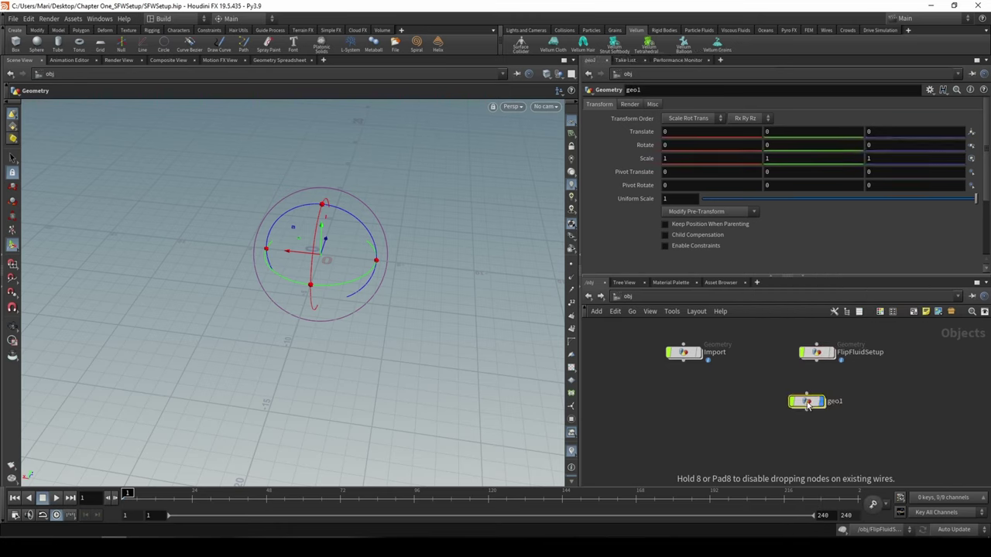
key(F2)
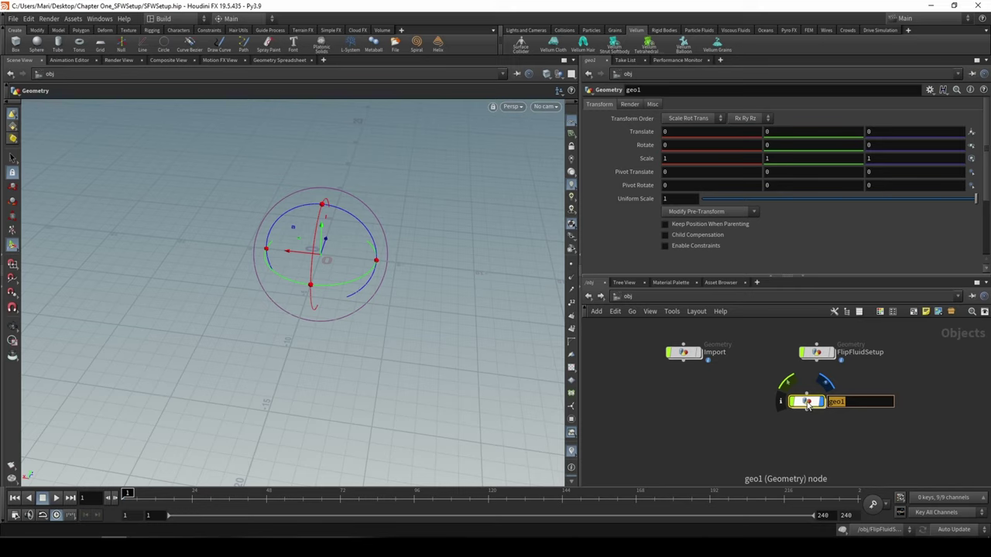
text(VellumSimSetup)
key(Return)
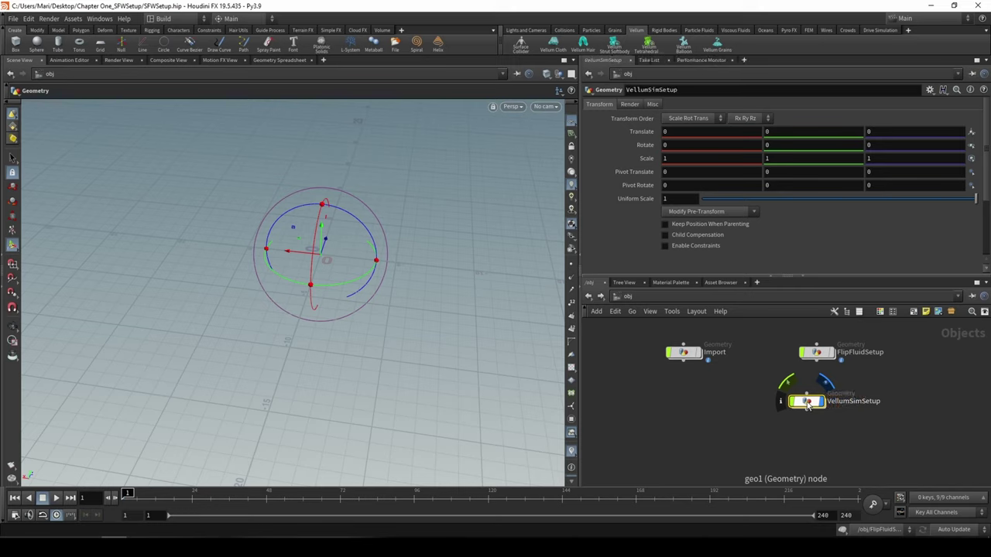
Step: Paste the copied object_merge1 node, which references /obj/Import/FlipSourceGeo, into the VellumSimSetup network
double_click(806, 400)
key(Tab)
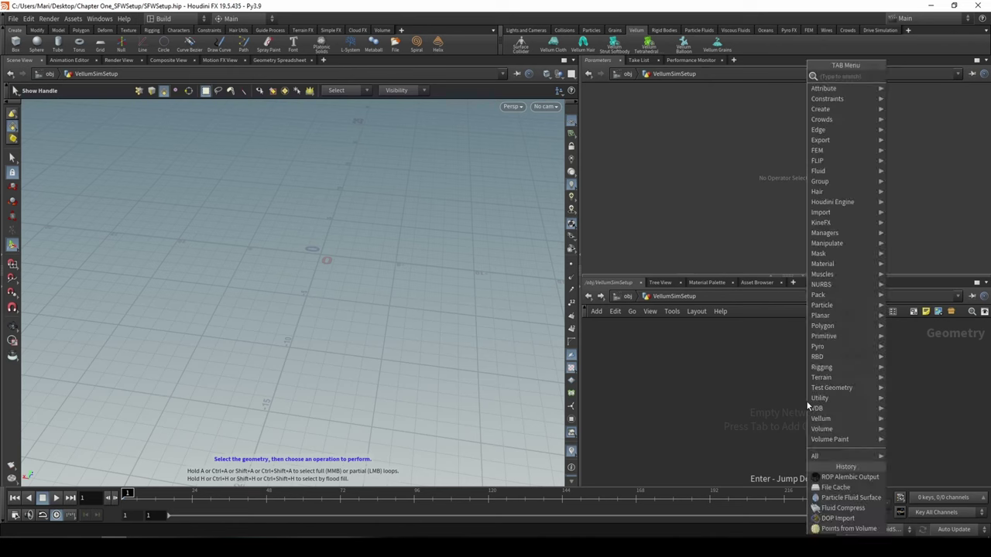
key(Escape)
key(ctrl+v)
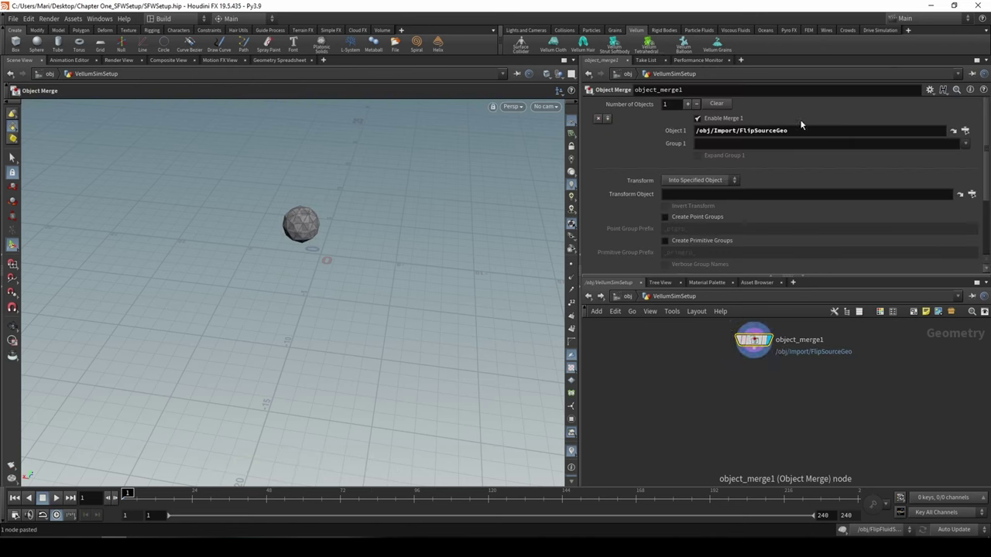
Step: Point Object 1 of object_merge1 to /obj/Import/VellumSourceGeo and move the node up in the network
double_click(769, 133)
key(BackSpace)
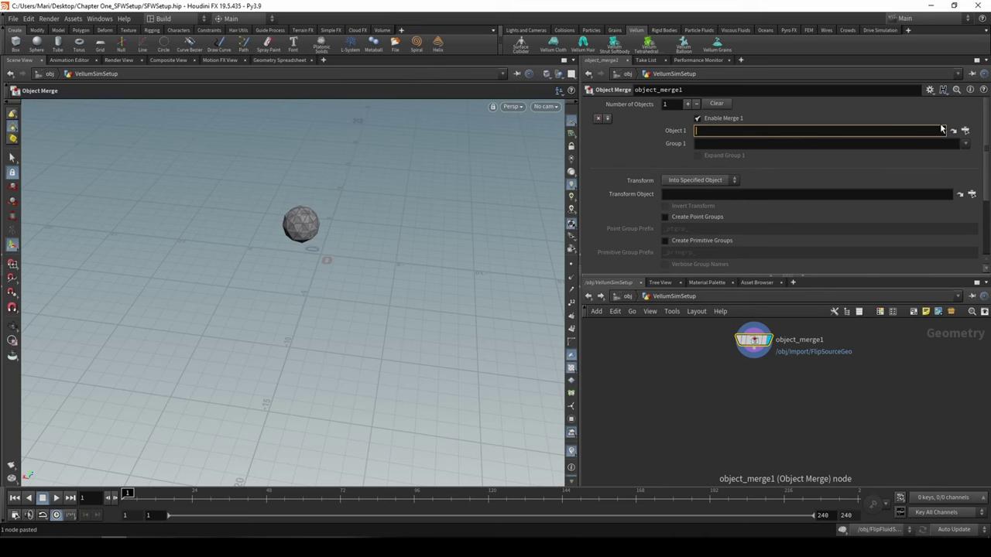
click(964, 130)
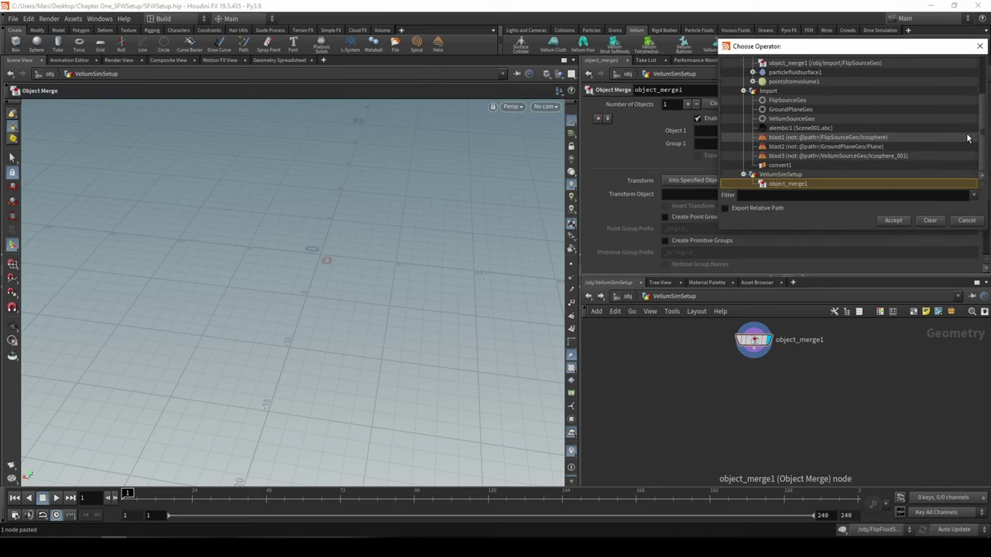
double_click(775, 120)
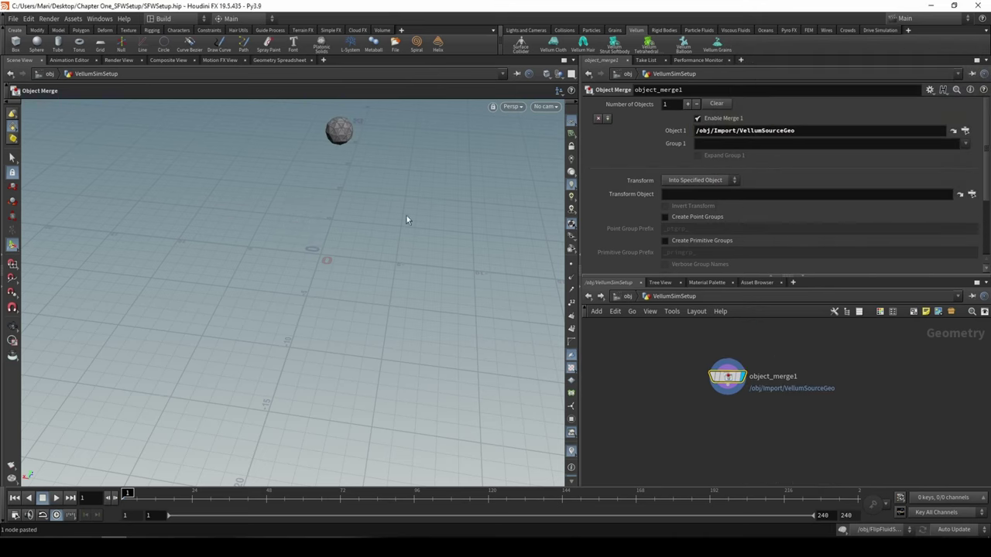
alt+drag(348, 227, 345, 225)
scroll(345, 225, up, 2)
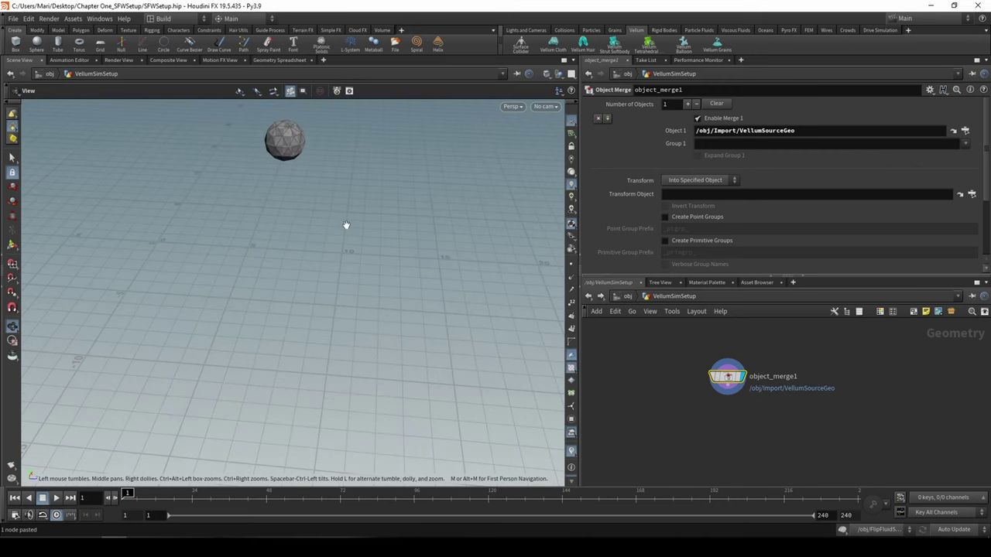
alt+middle_drag(345, 225, 405, 358)
scroll(343, 372, up, 2)
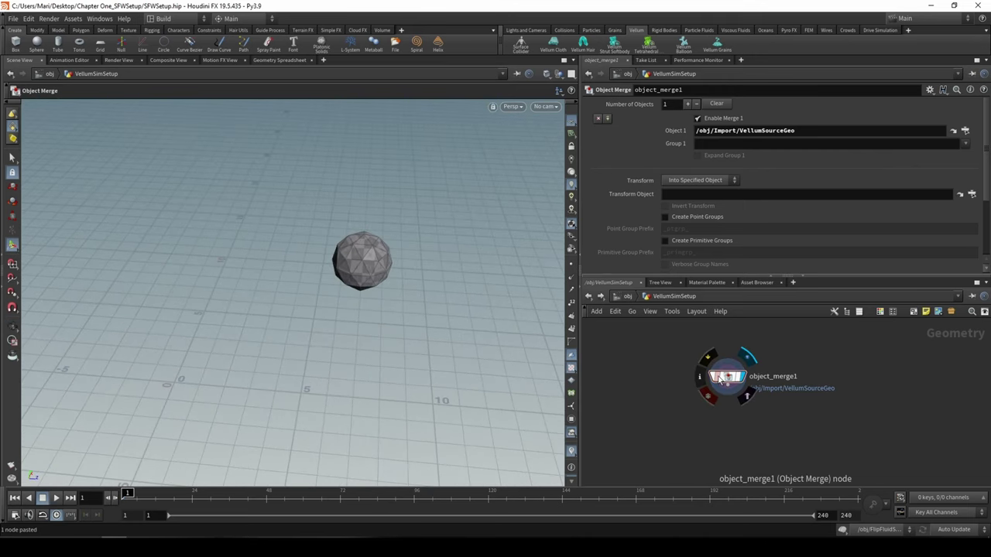
drag(730, 387, 731, 351)
key(Tab)
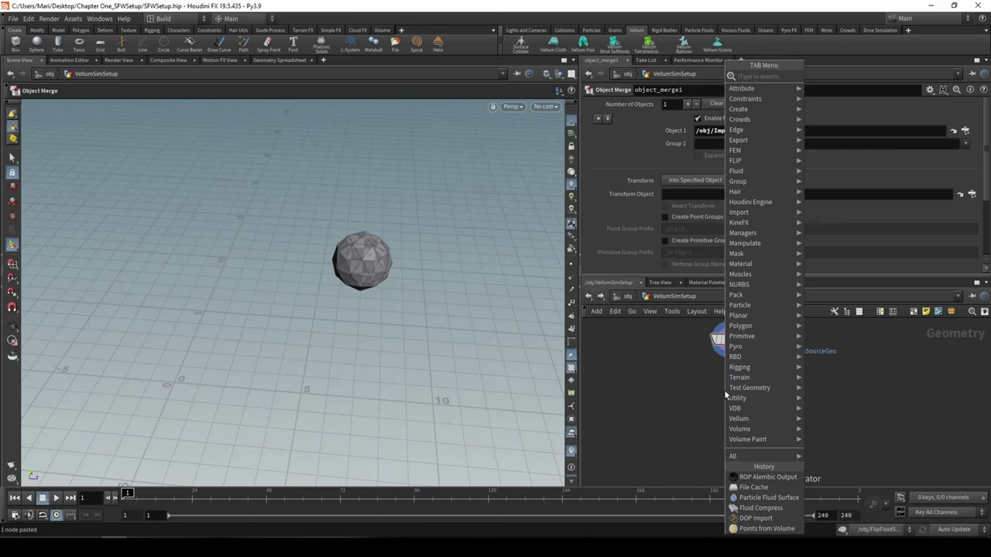
text(dop)
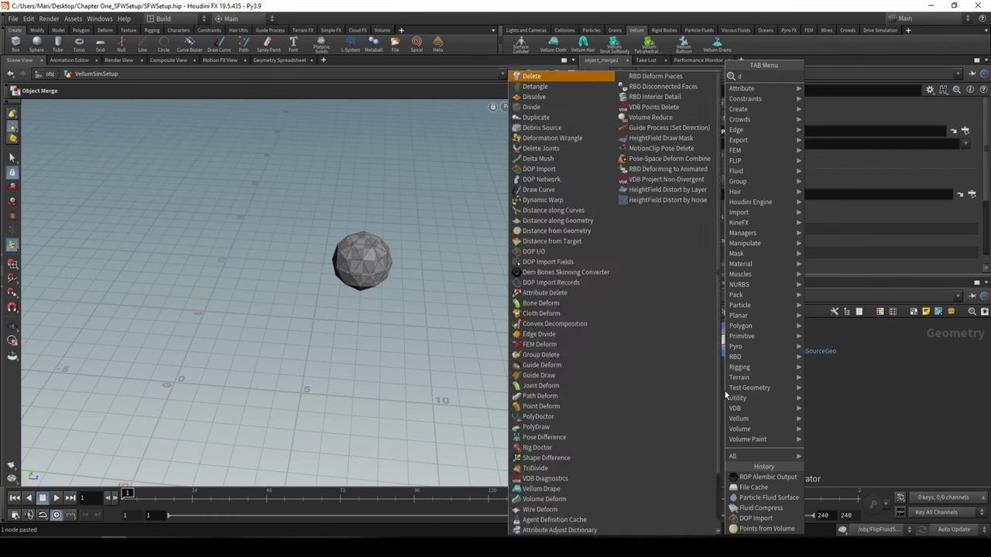
key(Return)
key(Return)
drag(724, 391, 731, 396)
click(730, 396)
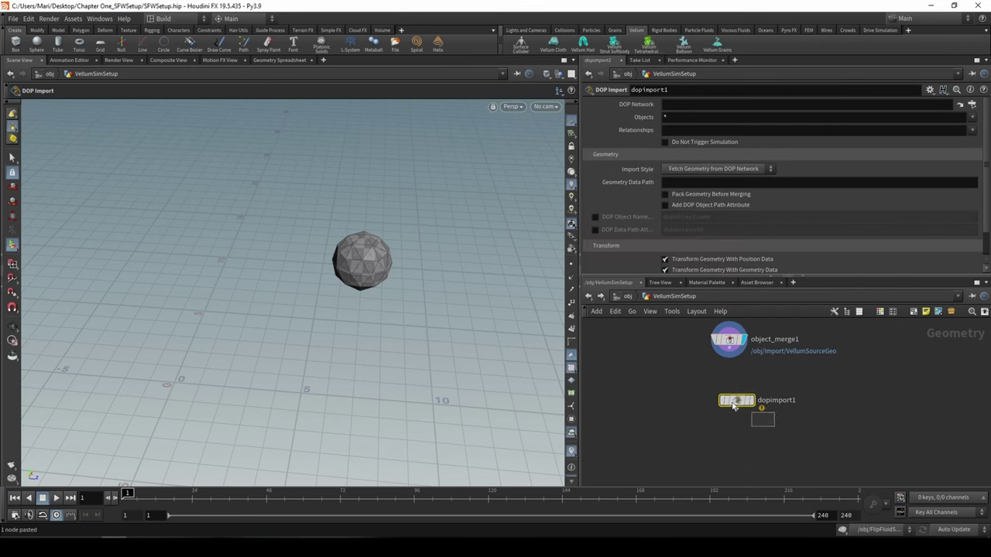
key(Delete)
Step: Add a DOP Network node below object_merge1, with its first input wired from the merge node
key(Tab)
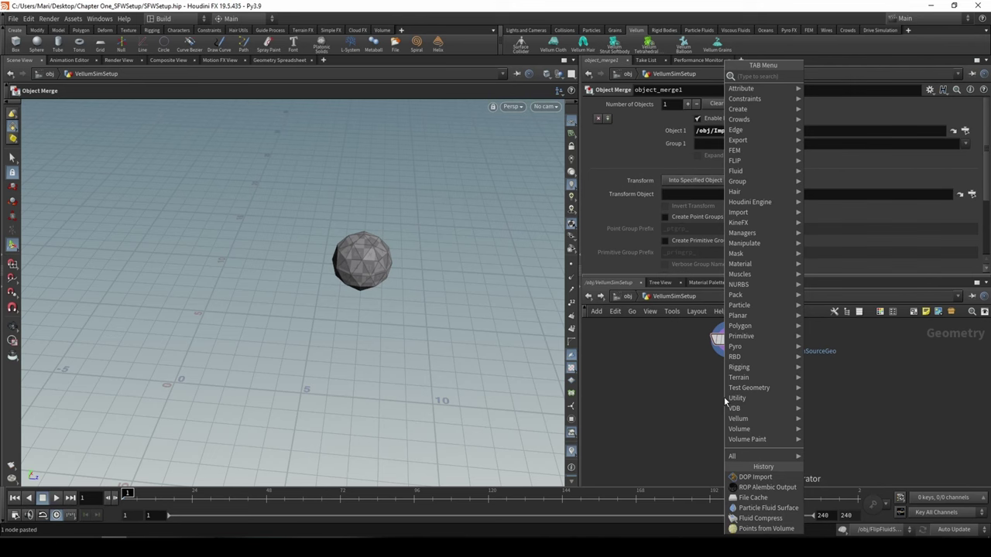
text(dip n)
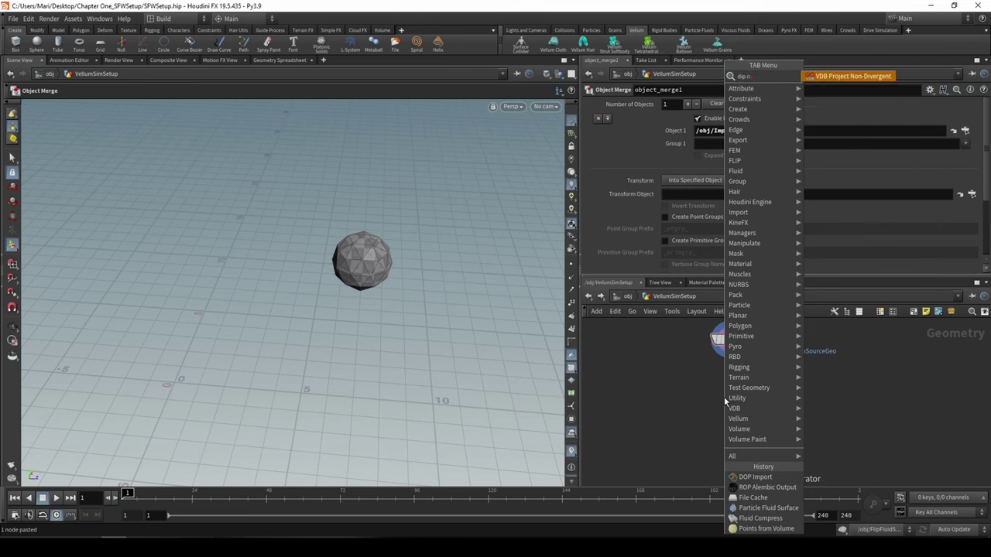
key(BackSpace)
key(BackSpace)
key(BackSpace)
key(BackSpace)
text(op)
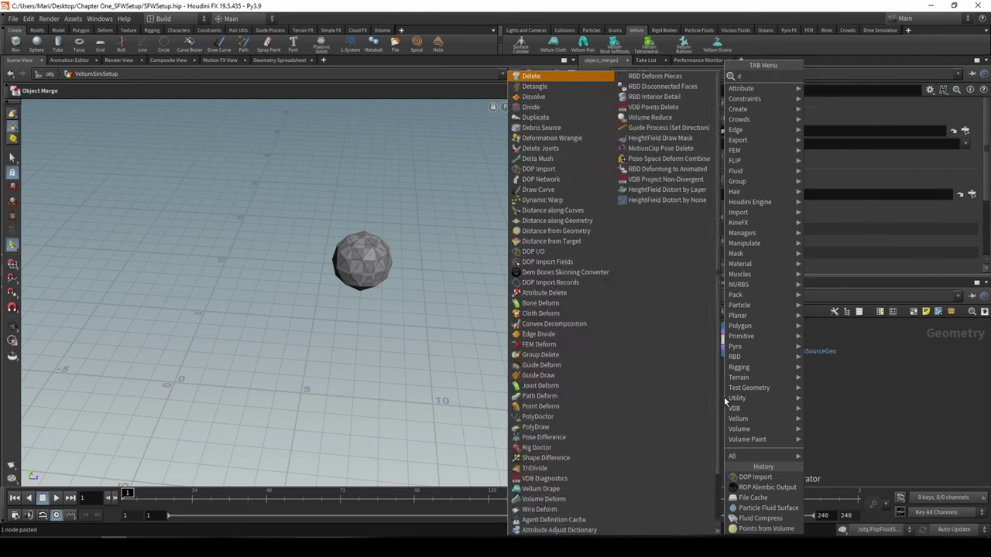
key(Down)
key(Return)
click(724, 397)
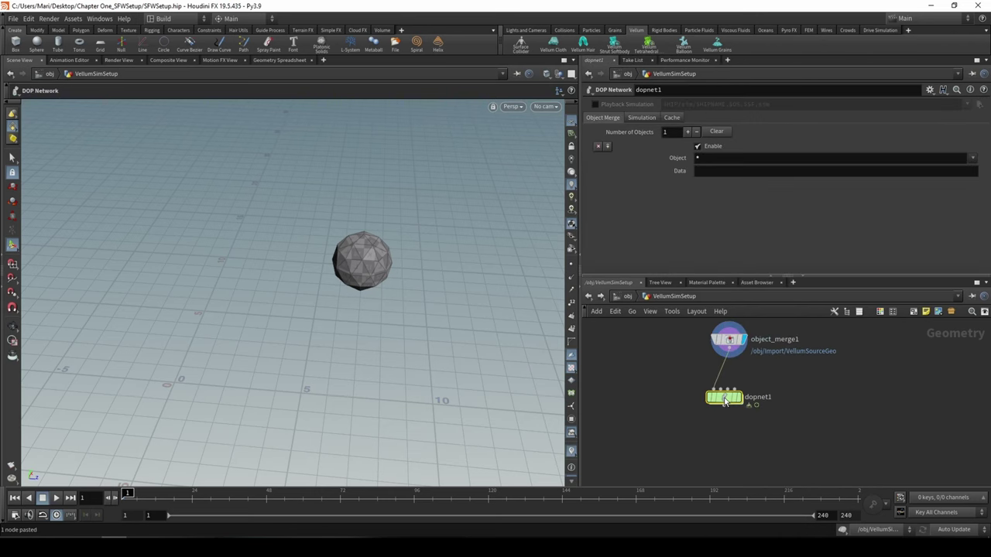
Step: Go inside dopnet1 and add a Gravity Force node wired into the output node
double_click(723, 398)
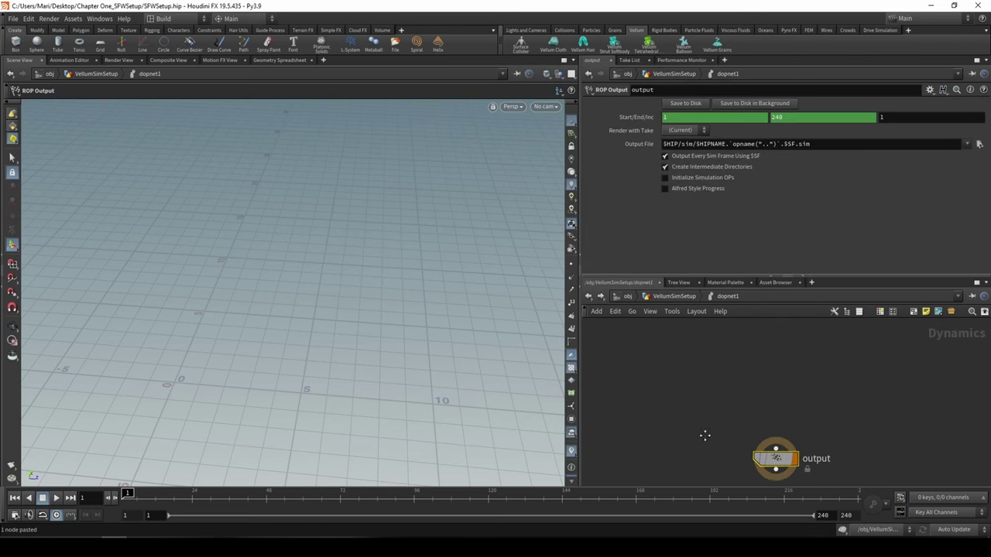
key(Tab)
text(gra)
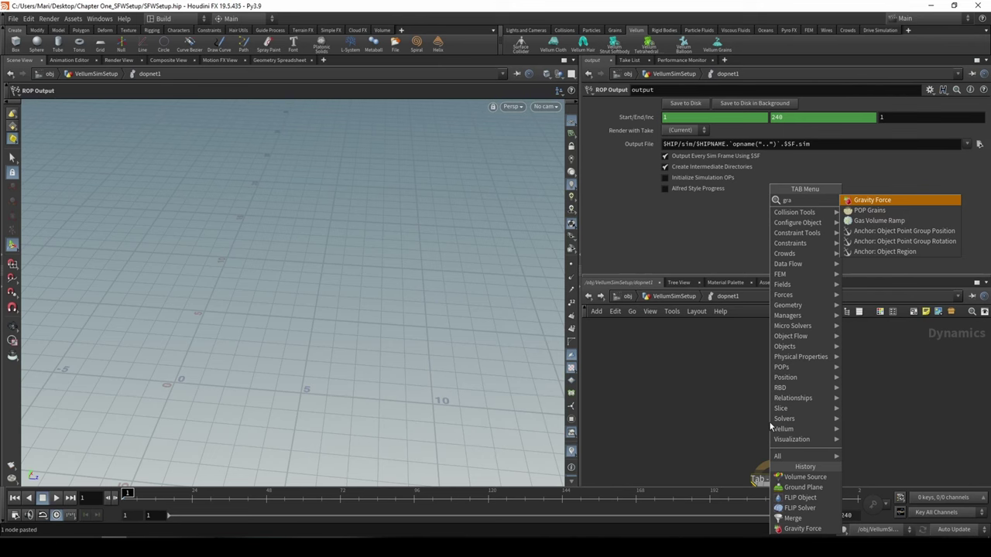
key(Return)
click(767, 422)
key(Tab)
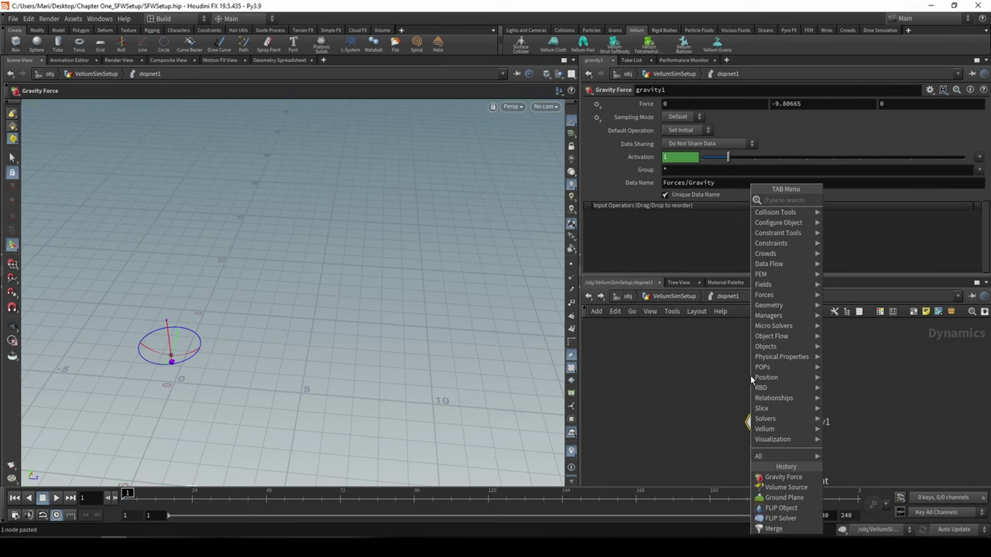
text(mag)
key(Return)
click(751, 376)
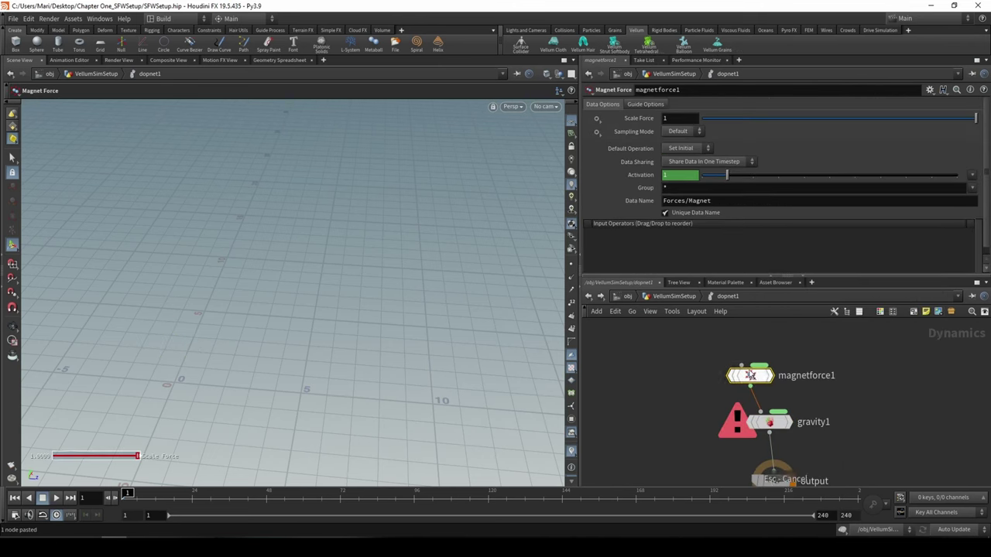
key(Delete)
Step: Add a Merge node feeding the input of gravity1
click(761, 411)
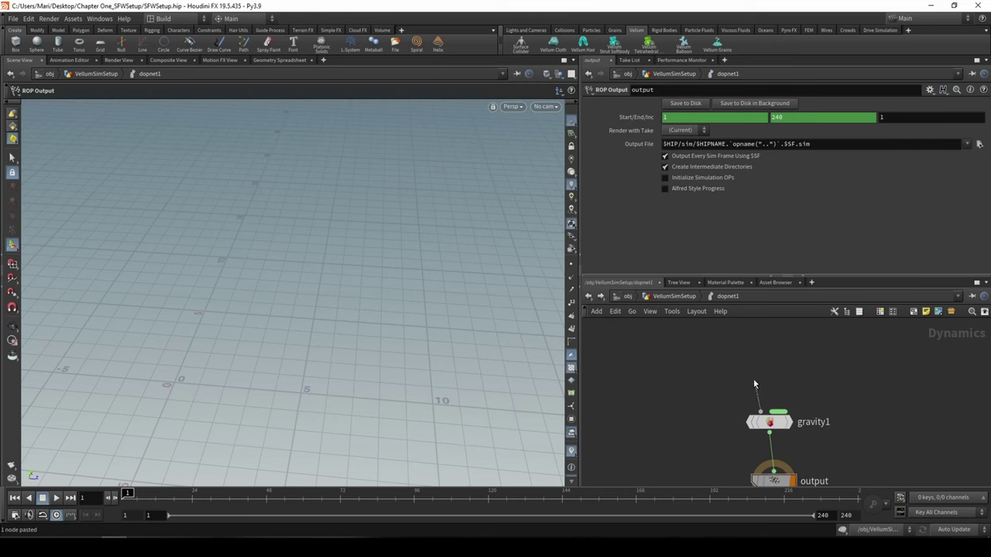
key(Tab)
text(mer)
key(Return)
click(753, 378)
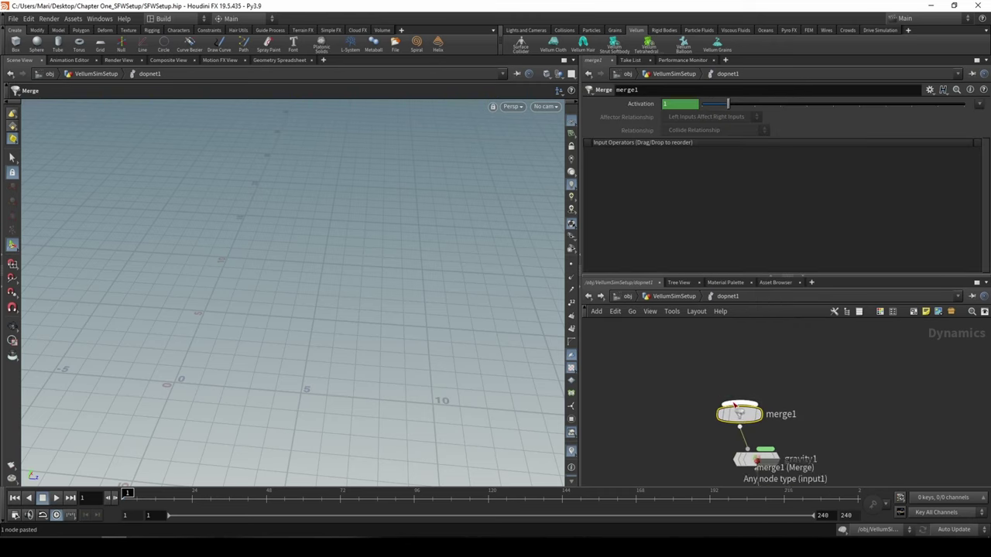
Step: Add a Ground Plane node wired into merge1 and place it up and to the right of the merge
key(Tab)
text(gro)
key(Return)
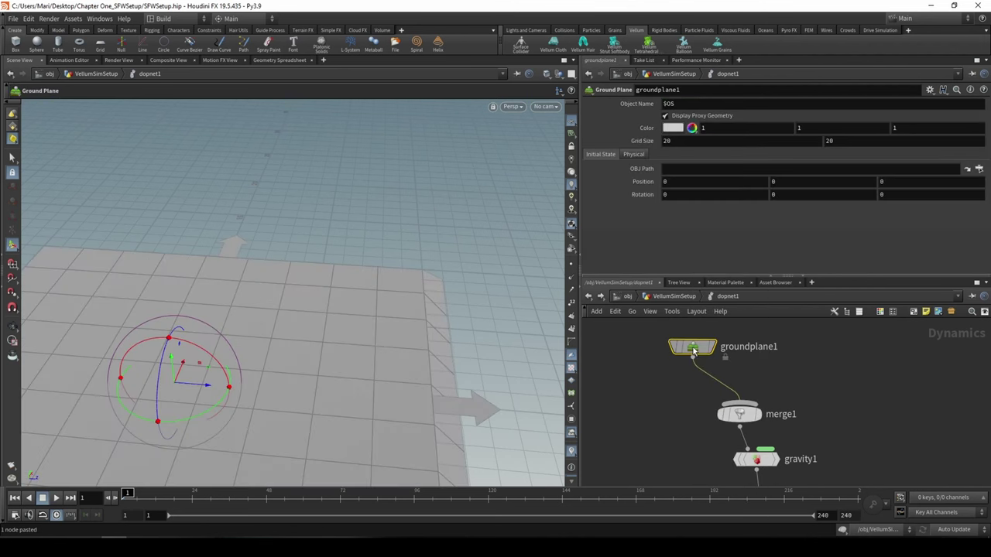
drag(693, 347, 808, 354)
Step: Set the Affector Relationship of merge1 to Mutual
click(739, 414)
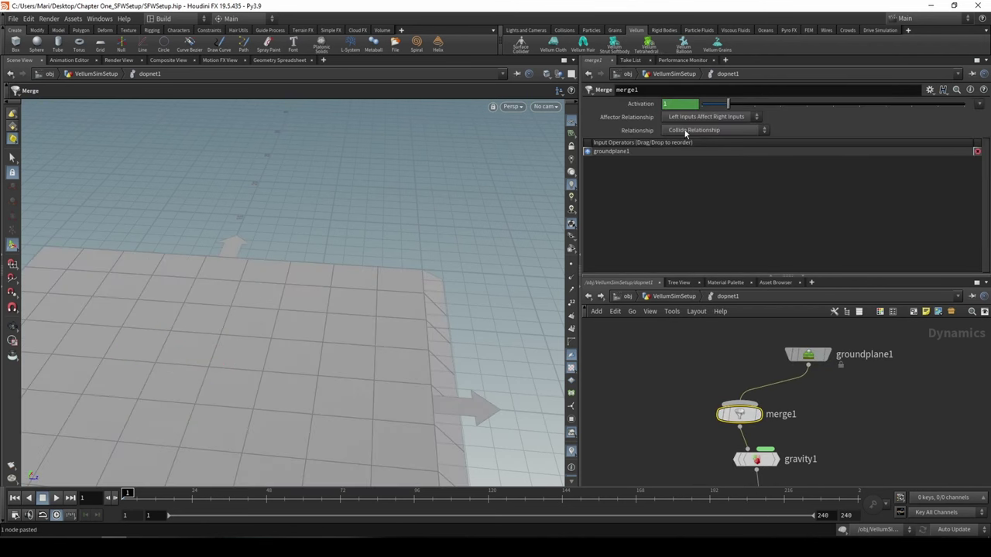
click(700, 116)
click(689, 149)
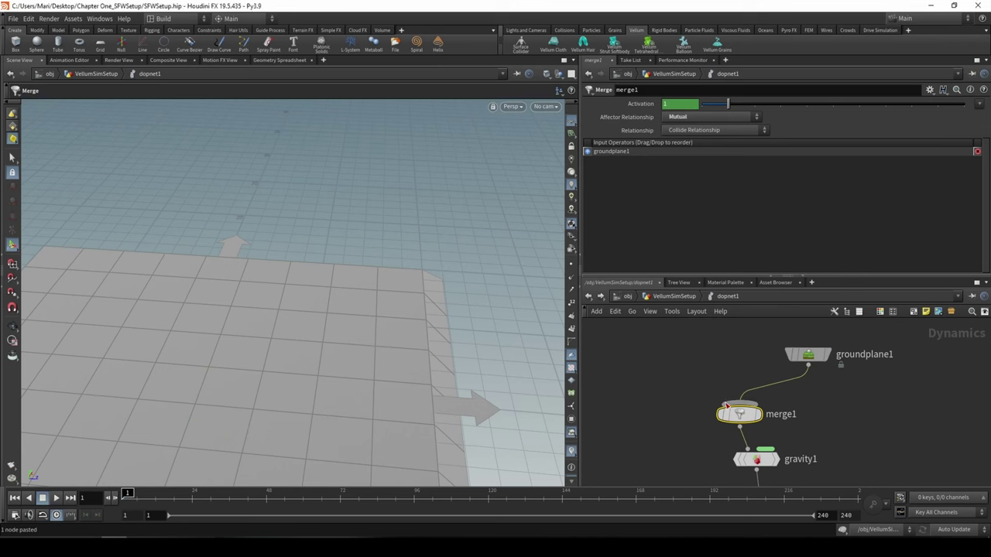
Step: Add a Vellum Solver node wired into merge1 and place it beside groundplane1
key(Tab)
text(vell)
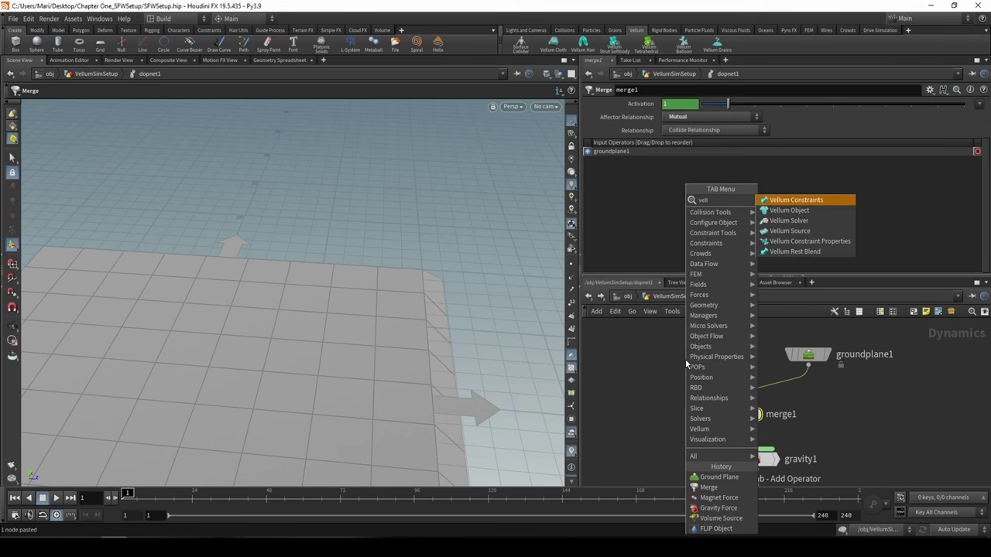
key(Down)
key(Down)
key(Down)
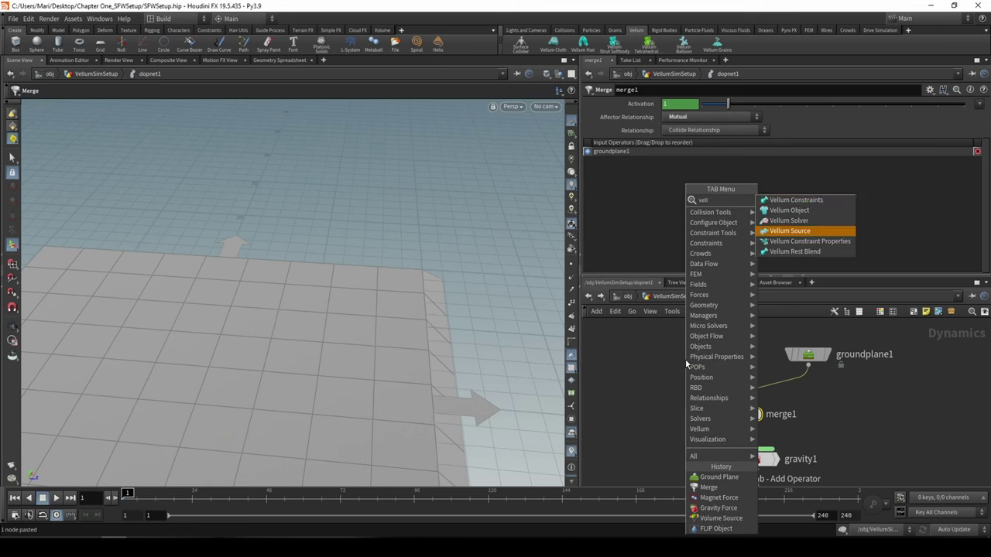
key(Up)
key(Return)
click(685, 359)
middle_drag(665, 372, 667, 413)
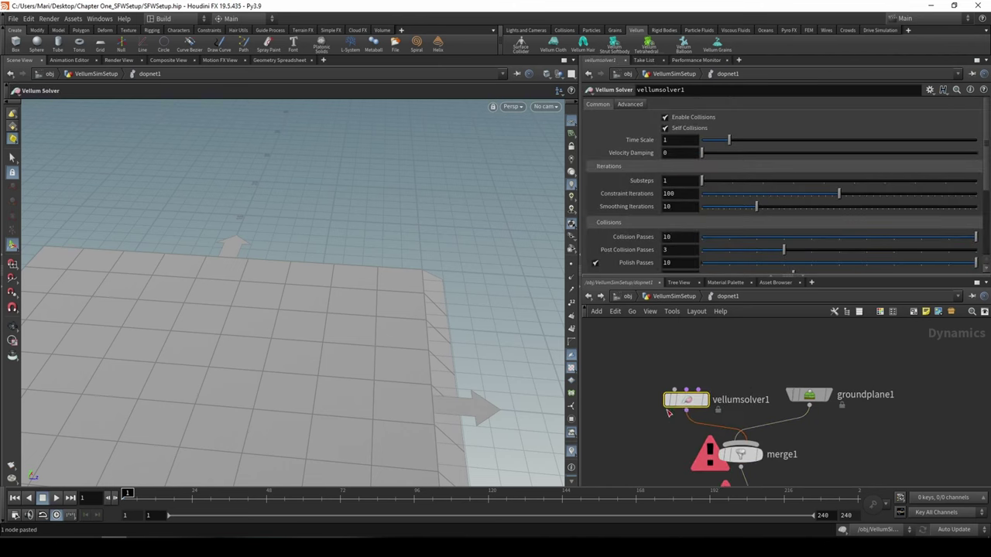
drag(686, 403, 702, 391)
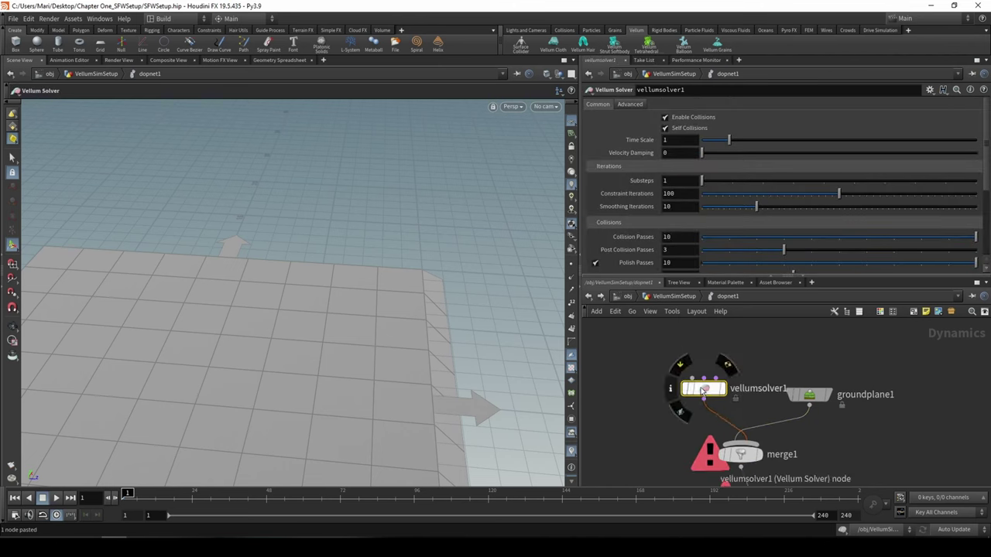
Step: Add a Vellum Object node wired into the first input of vellumsolver1 and position it above the solver
click(692, 378)
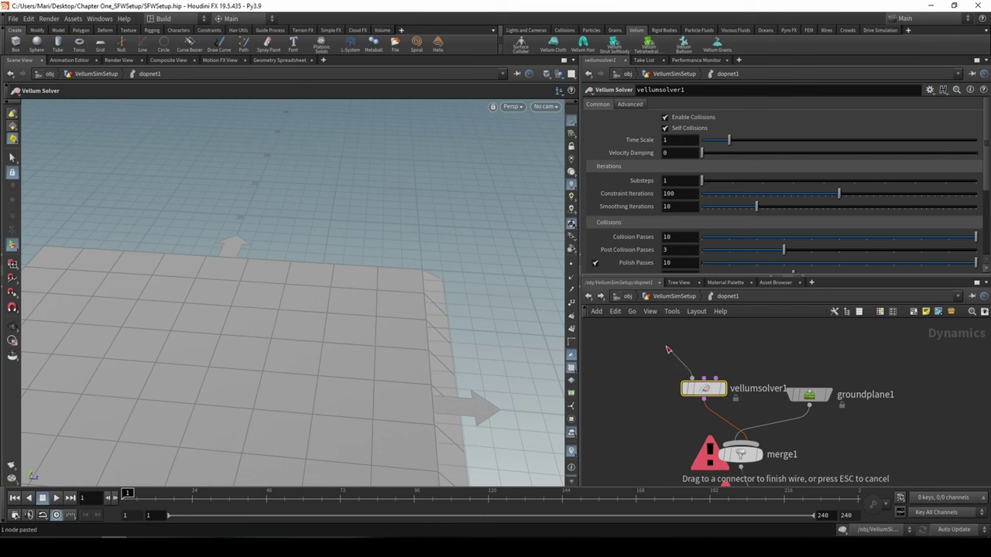
key(Tab)
text(vell)
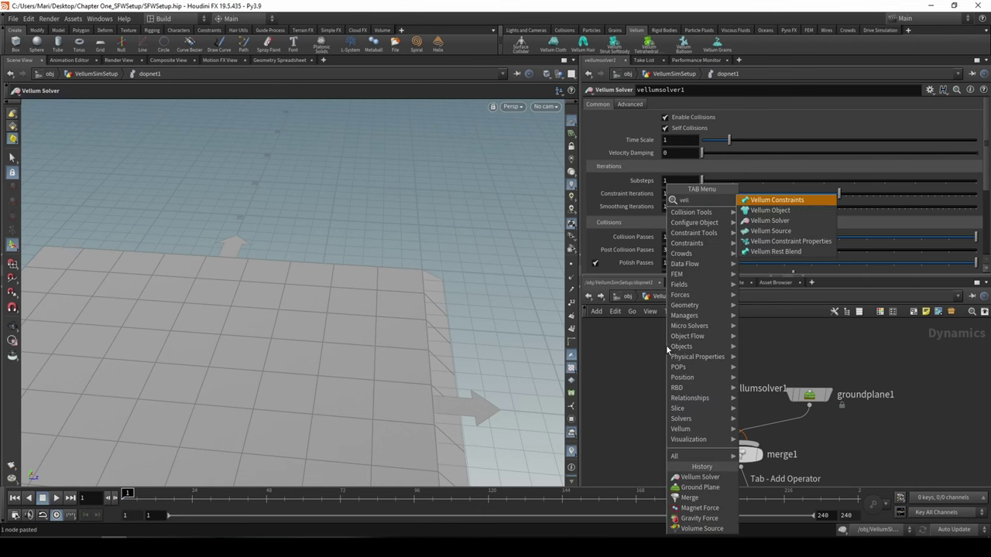
key(Down)
key(Return)
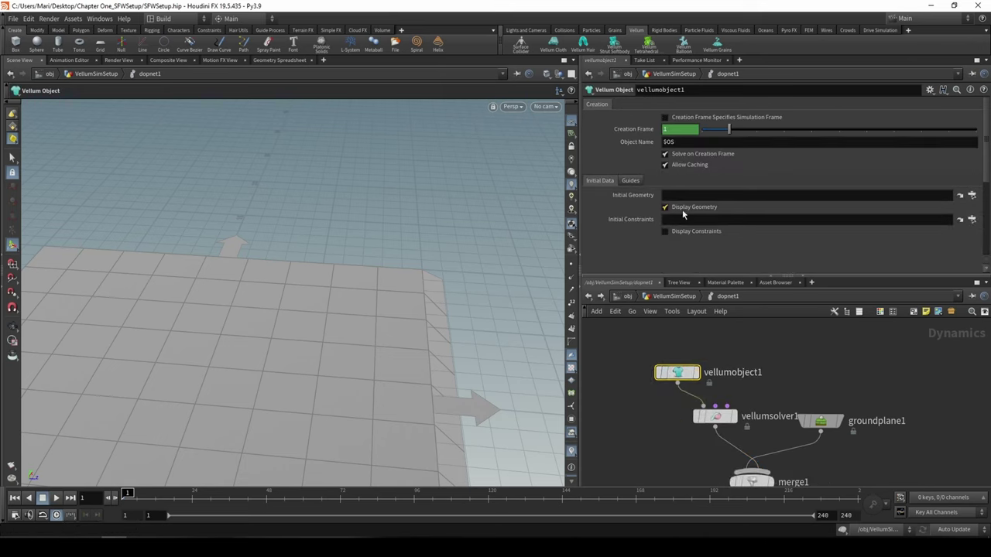
click(675, 196)
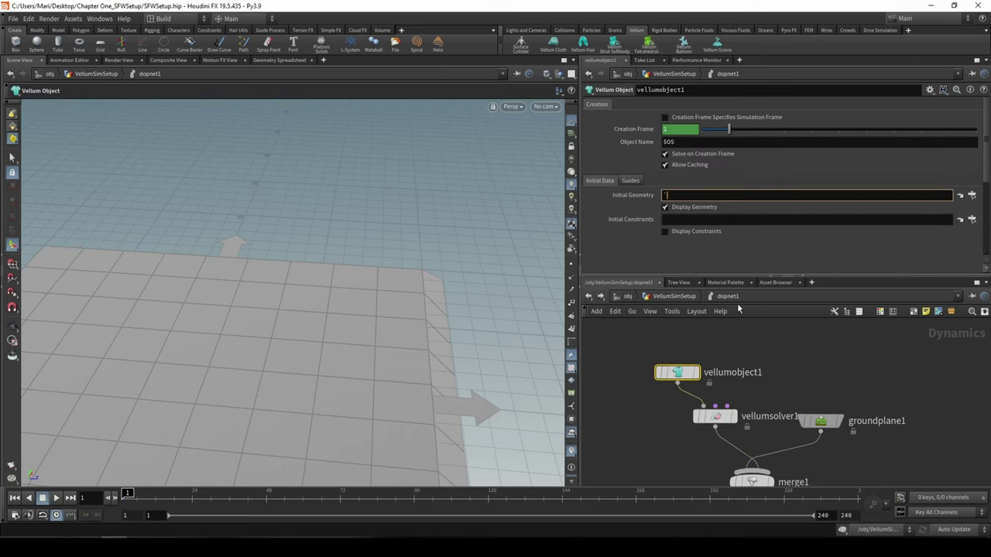
drag(675, 374, 663, 364)
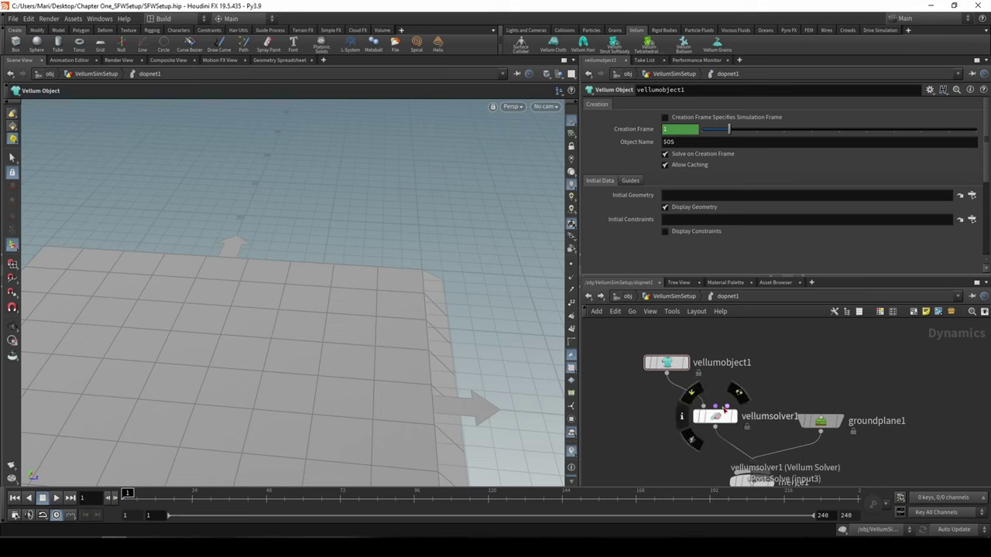
Step: Add a Vellum Source node wired into the Post-Solve input of vellumsolver1, position it above the solver and review its parameters against vellumobject1's
drag(722, 406, 759, 376)
text(vellu)
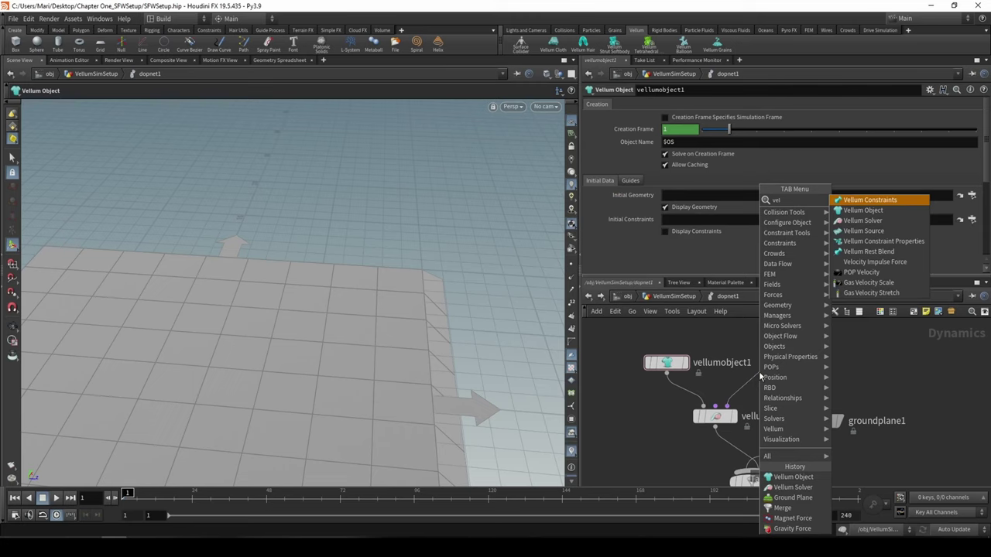
key(Down)
key(Down)
key(Down)
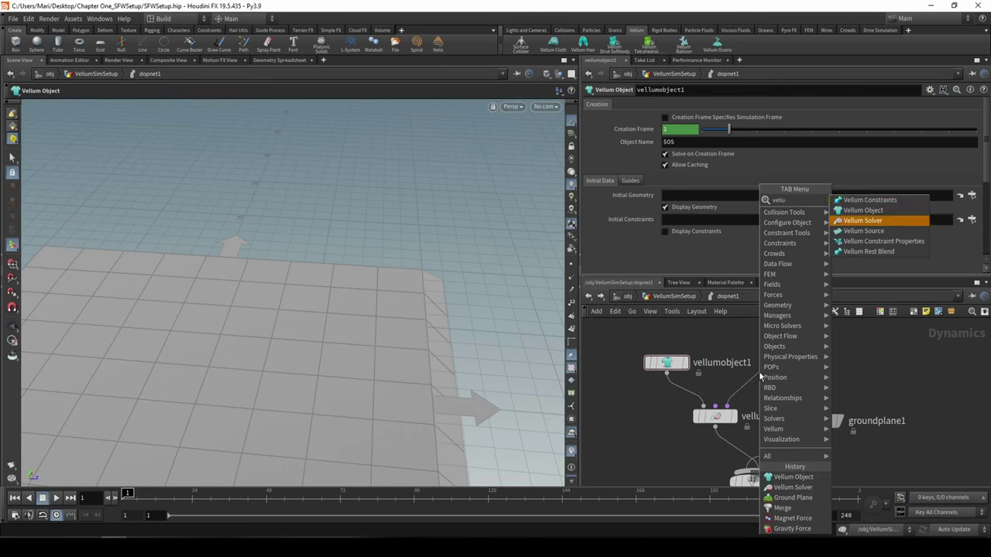
key(Return)
click(769, 371)
drag(768, 371, 787, 349)
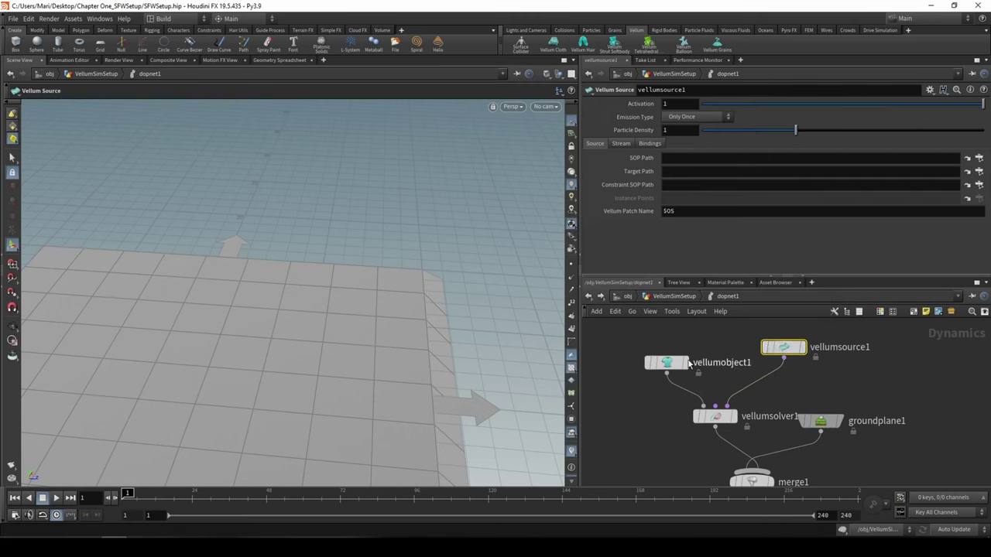
click(672, 360)
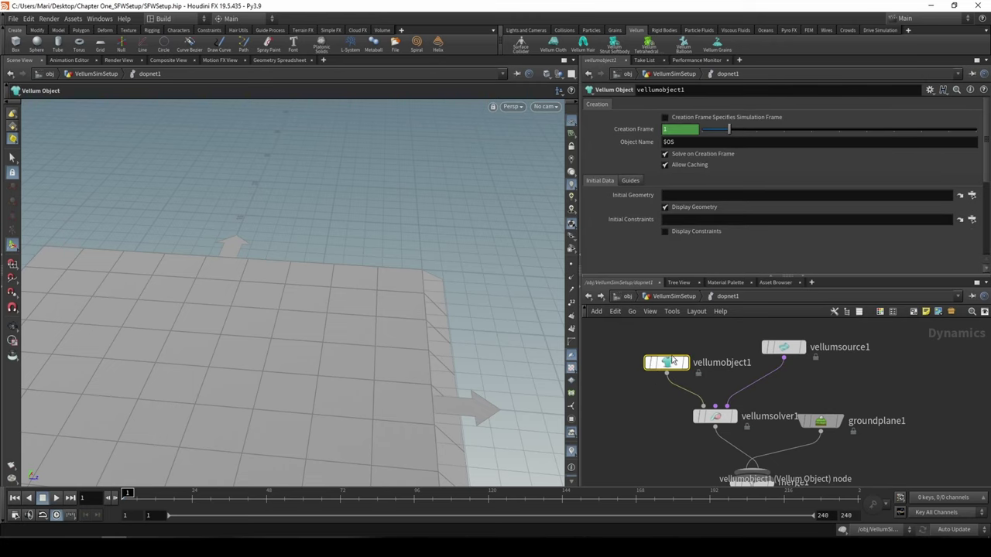
click(788, 347)
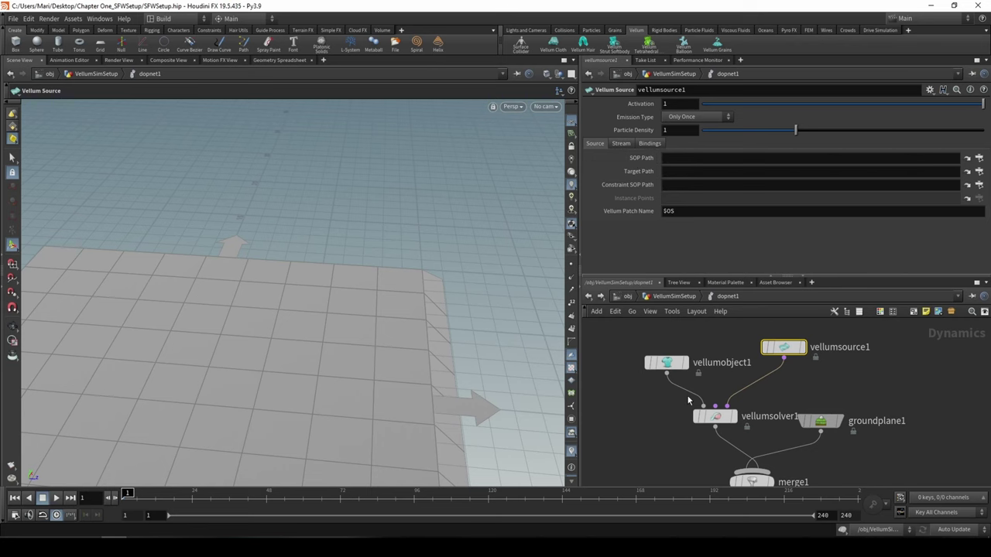
Step: Return to the VellumSimSetup network and insert a Vellum Configure Grain node between object_merge1 and dopnet1
click(670, 296)
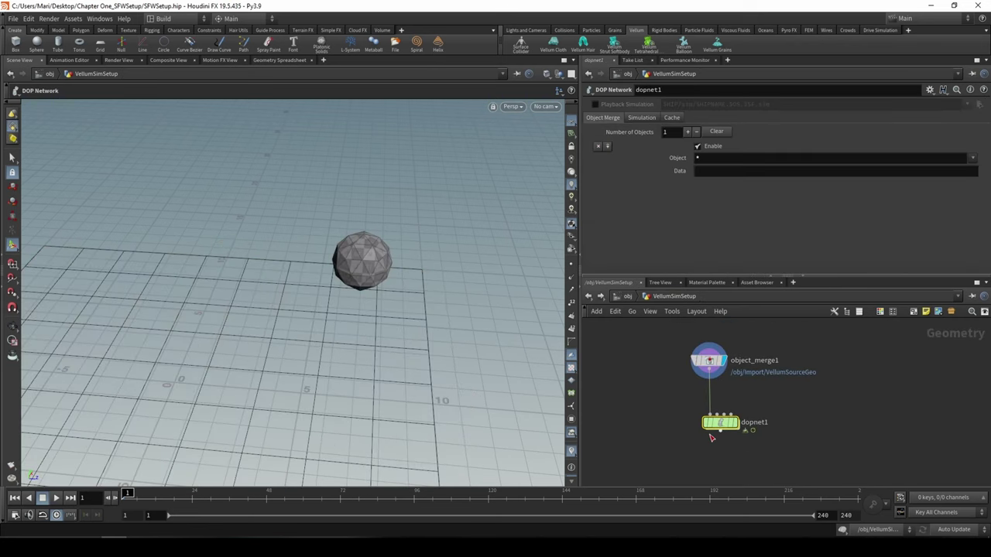
drag(724, 428, 701, 461)
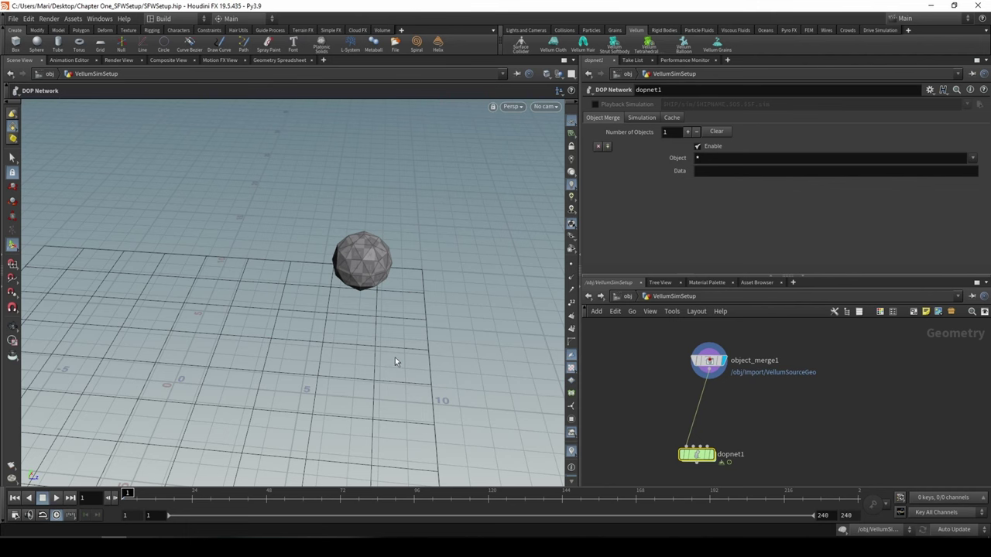
click(709, 377)
key(Tab)
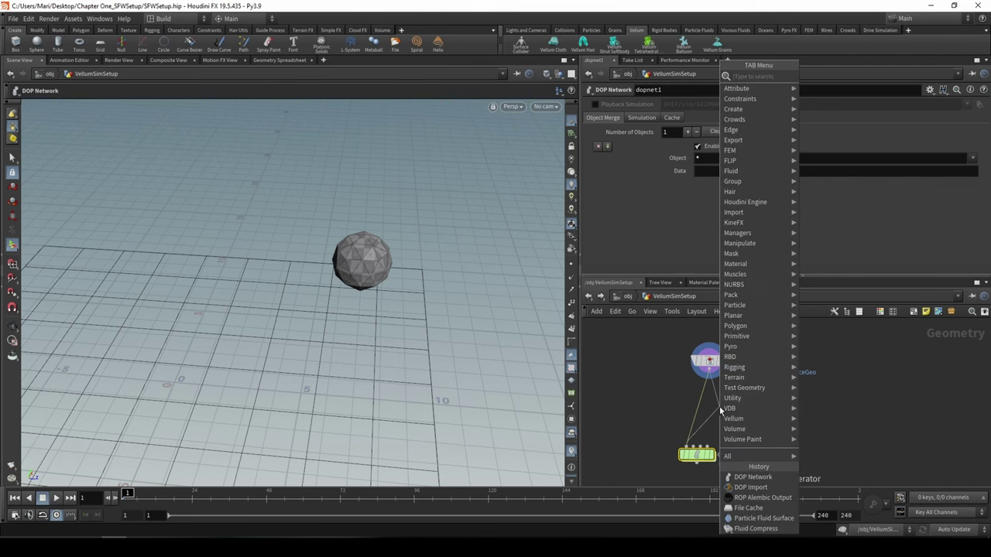
text(vellu)
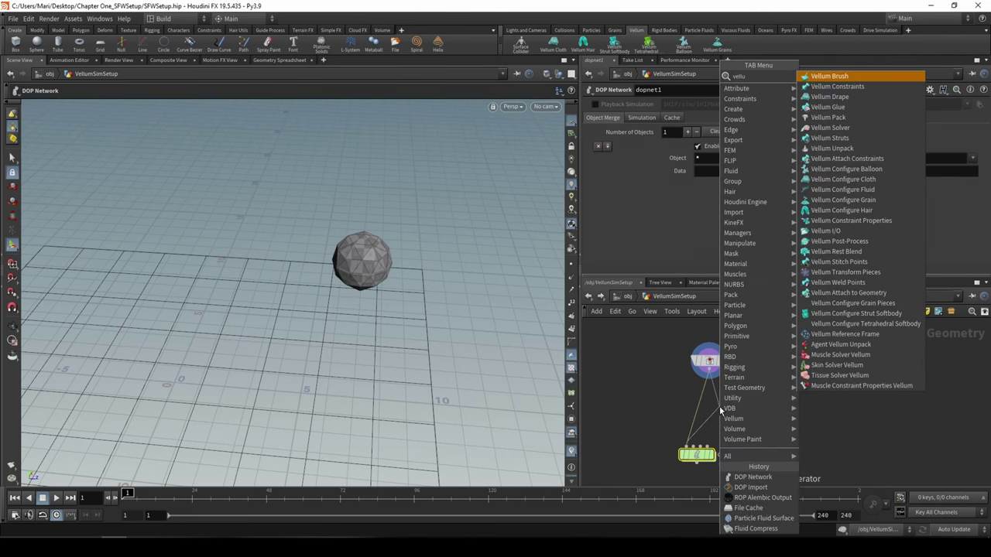
text(m gra)
key(Return)
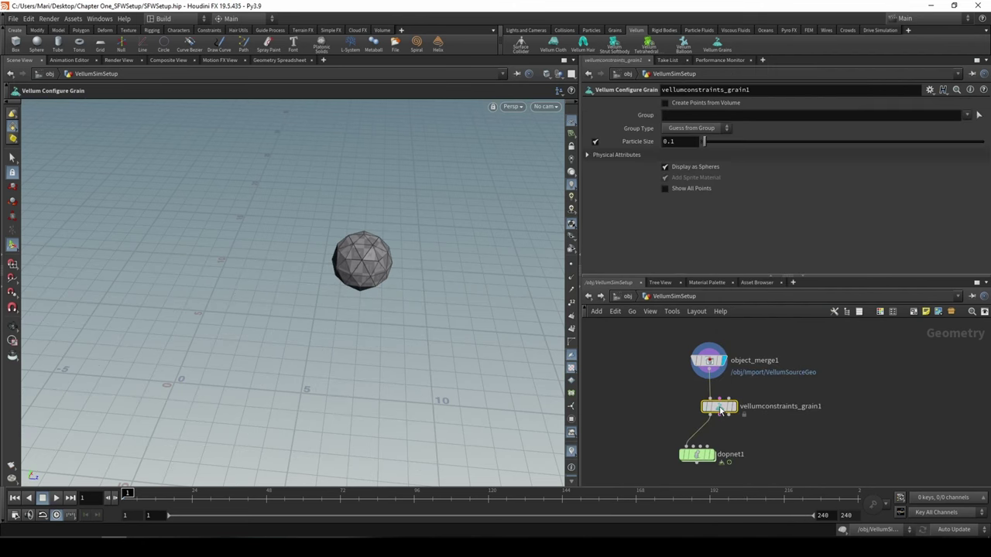
Step: Wire the constraints output of vellumconstraints_grain1 into the second input of dopnet1 and tidy the node layout
drag(719, 412, 697, 449)
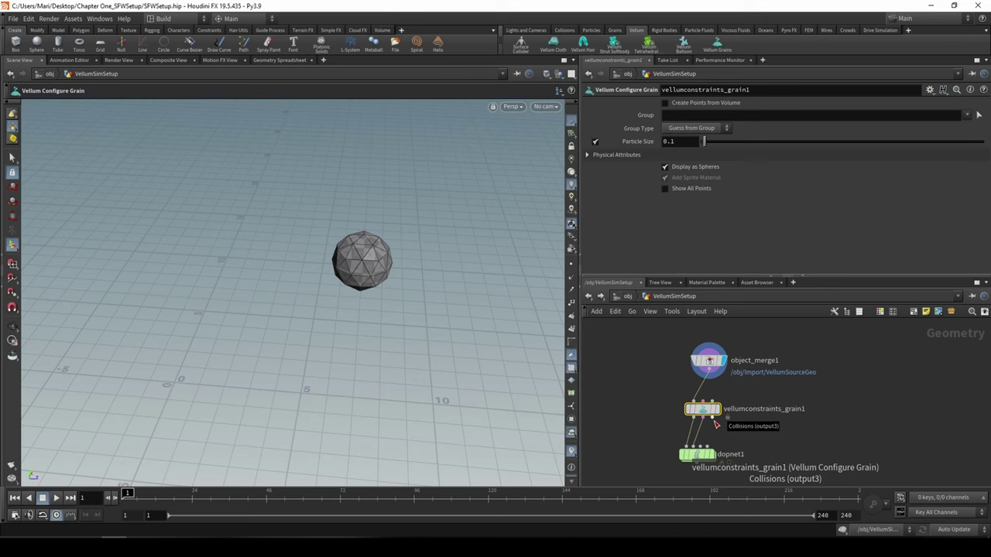
scroll(716, 424, up, 3)
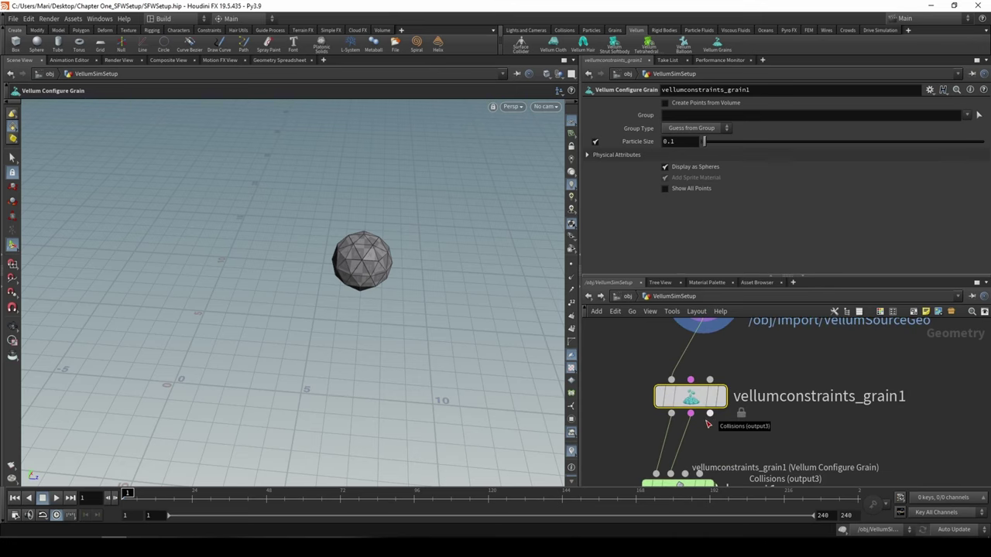
middle_drag(738, 427, 714, 411)
scroll(713, 414, down, 2)
scroll(707, 456, down, 1)
drag(698, 448, 726, 455)
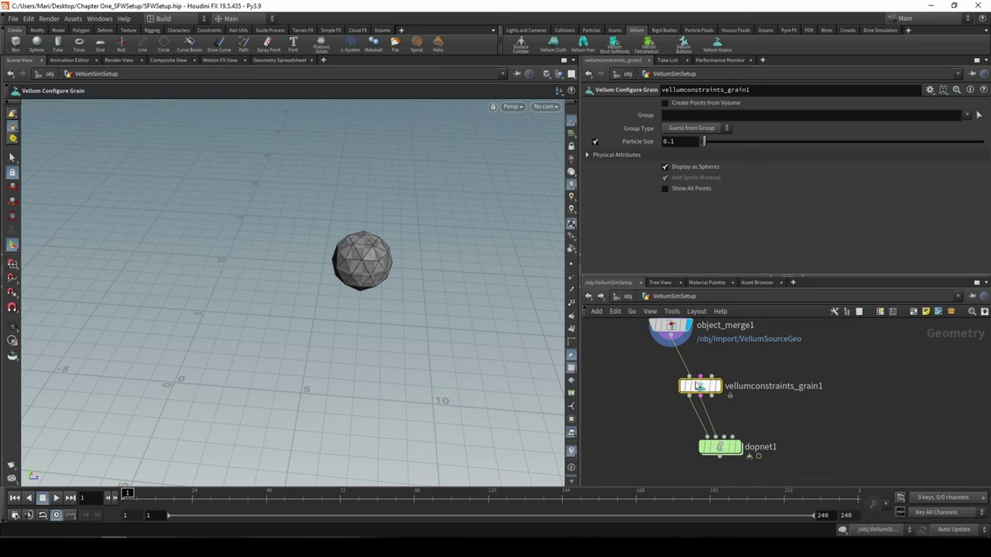
scroll(712, 358, up, 1)
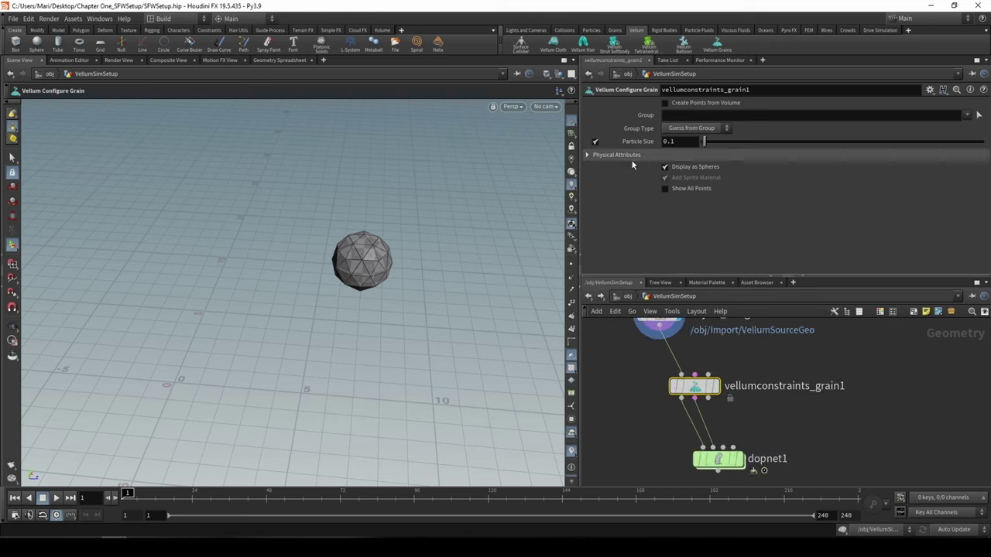
Step: Set the display flag on vellumconstraints_grain1 and review its Physical Attributes
click(595, 156)
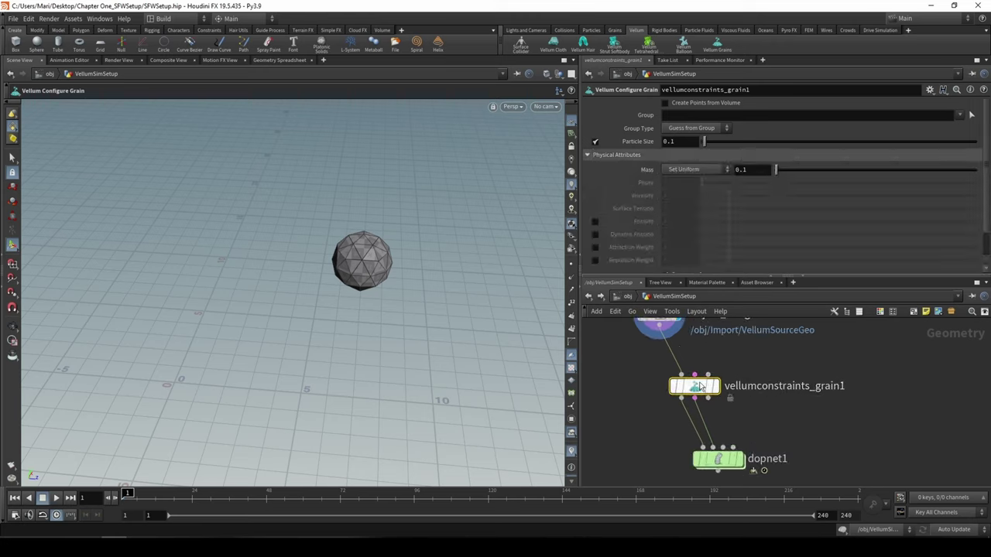
middle_drag(705, 360, 698, 402)
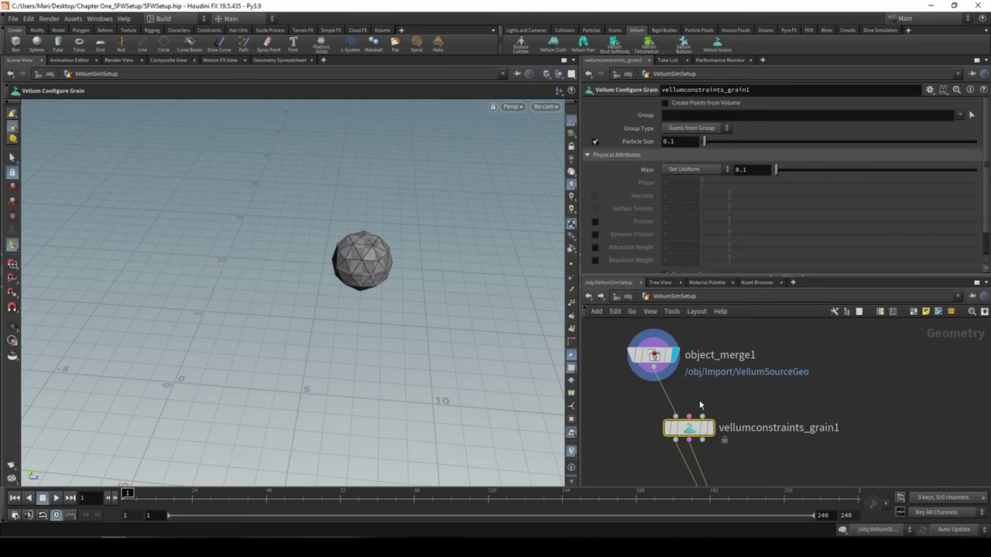
click(711, 427)
scroll(609, 205, down, 1)
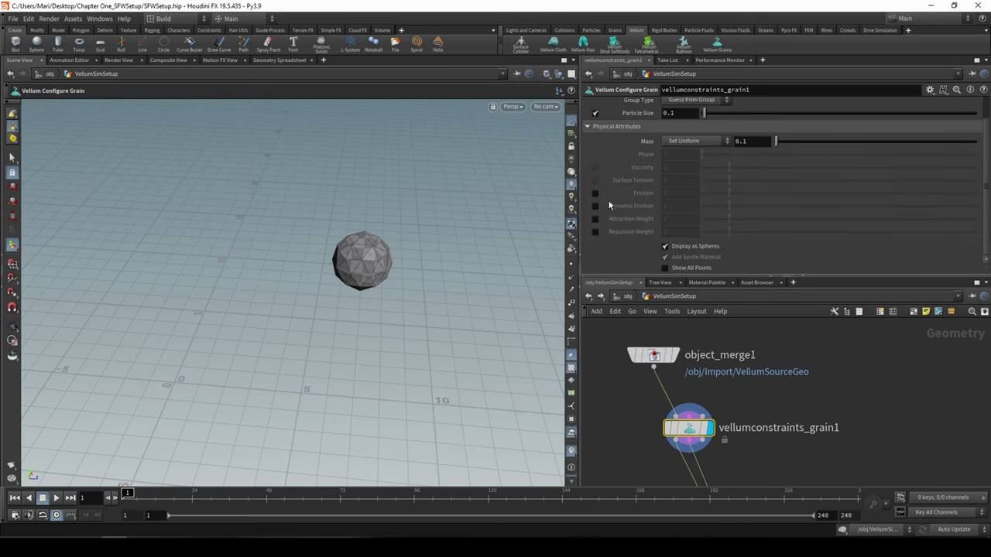
scroll(608, 202, up, 1)
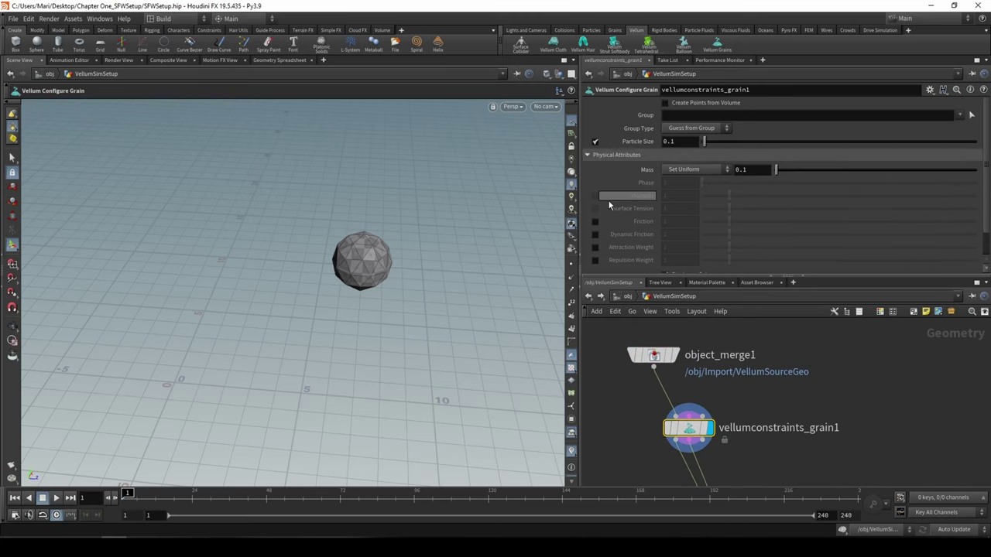
click(589, 156)
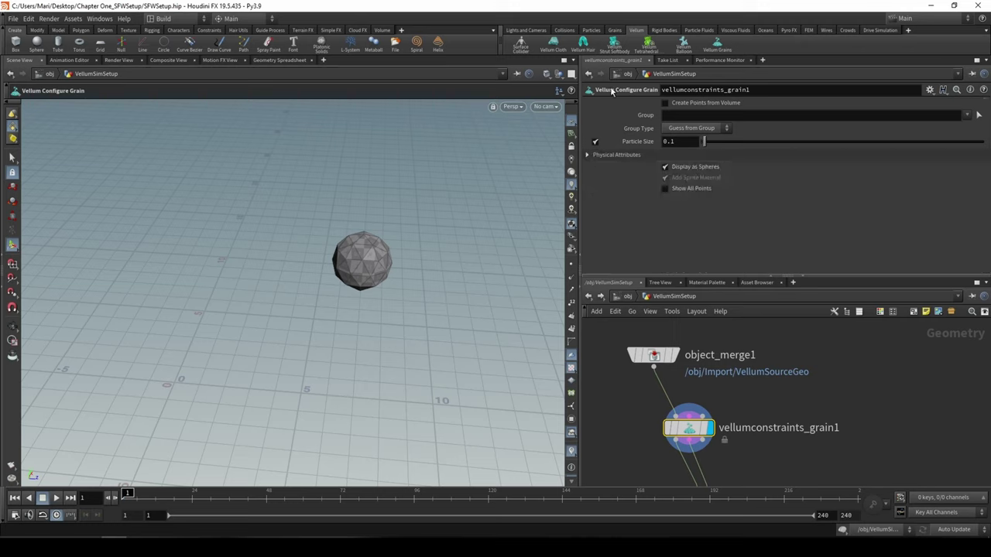
Step: Enable Create Points from Volume on vellumconstraints_grain1, with Type set to Fluid and Seed to 0.32
click(664, 103)
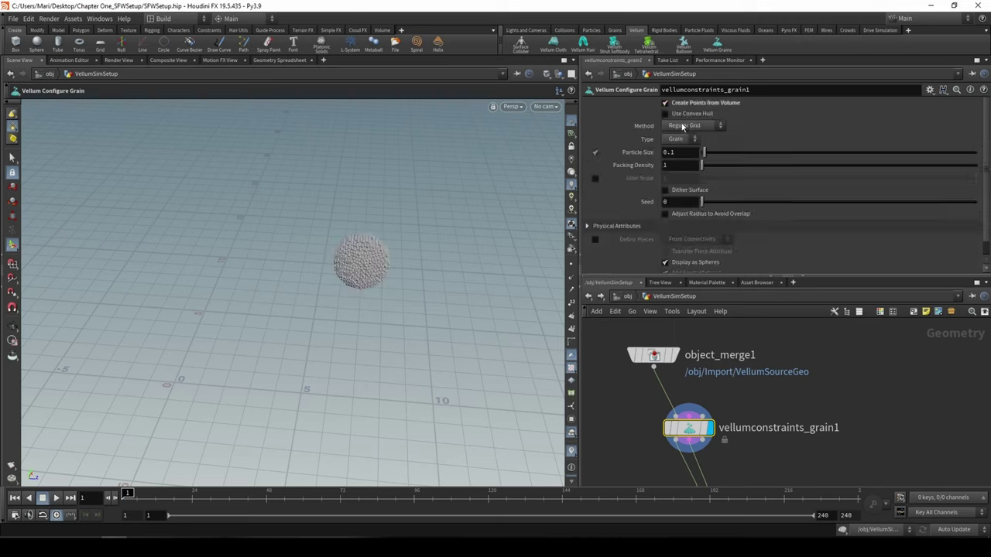
click(682, 139)
click(680, 158)
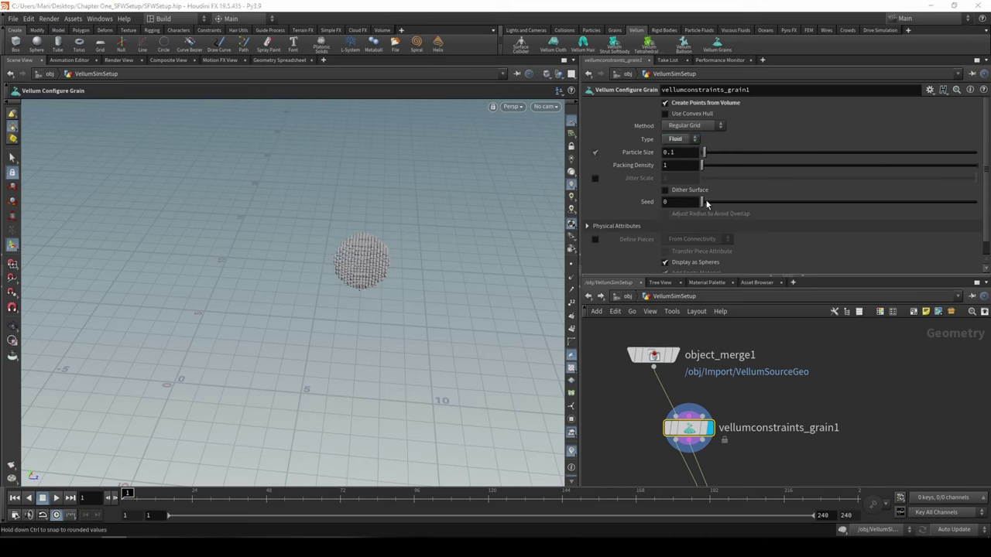
drag(701, 201, 710, 201)
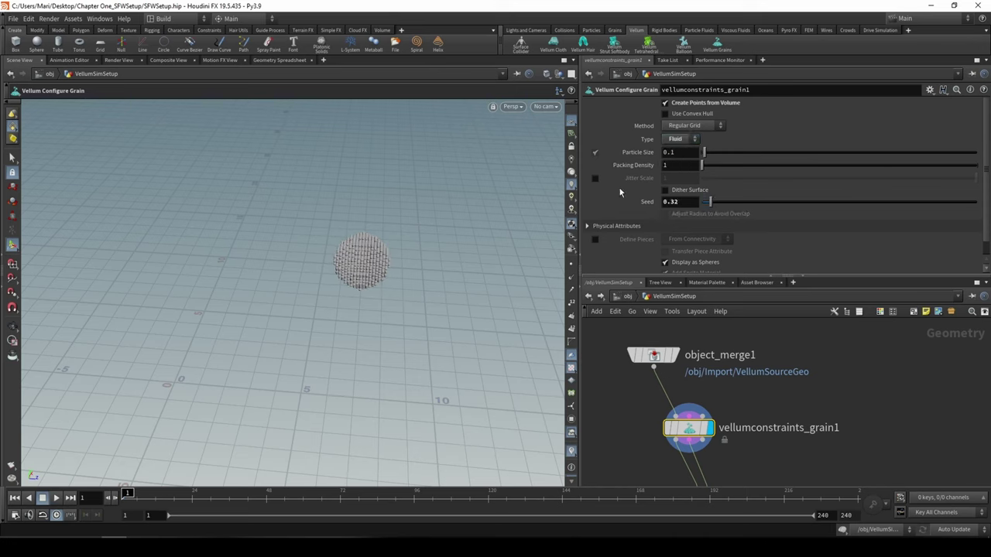
Step: Set the point creation Method of vellumconstraints_grain1 to Sphere Packing, with Type on Fluid
scroll(703, 159, down, 1)
click(673, 124)
click(673, 144)
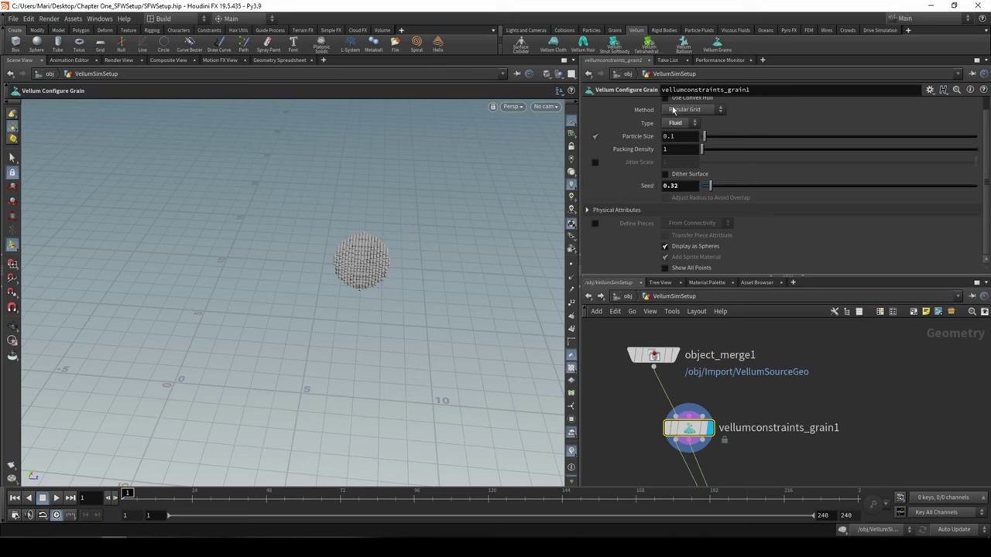
click(684, 110)
click(674, 134)
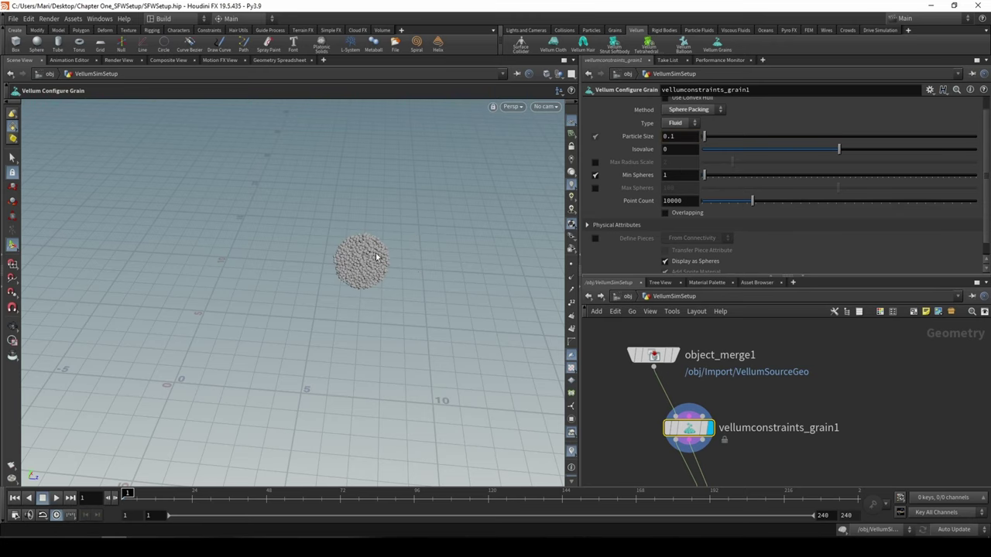
Step: Inspect the density and distribution of the sphere-packed particles up close and from several angles
scroll(376, 253, up, 5)
alt+drag(387, 269, 451, 224)
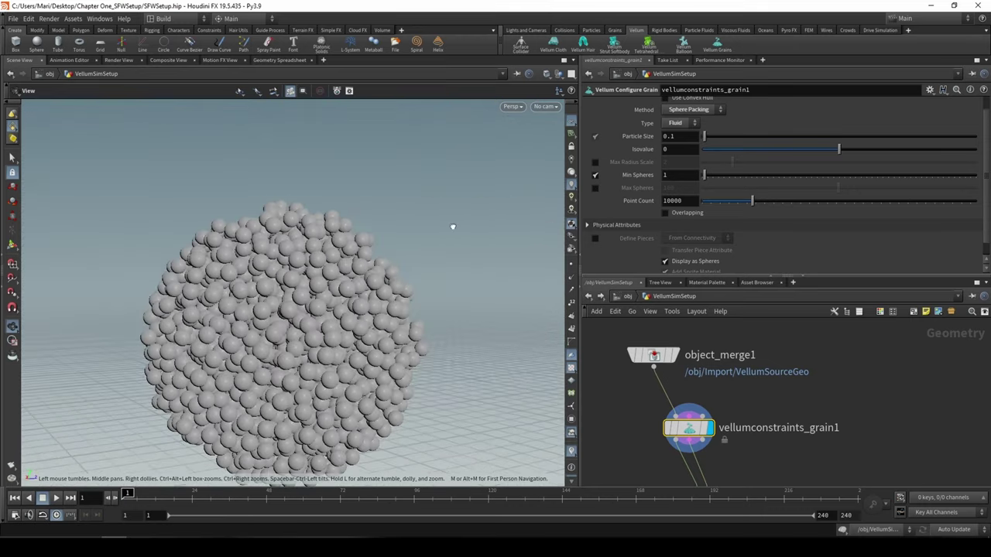
scroll(456, 256, down, 10)
drag(391, 212, 170, 271)
key(Return)
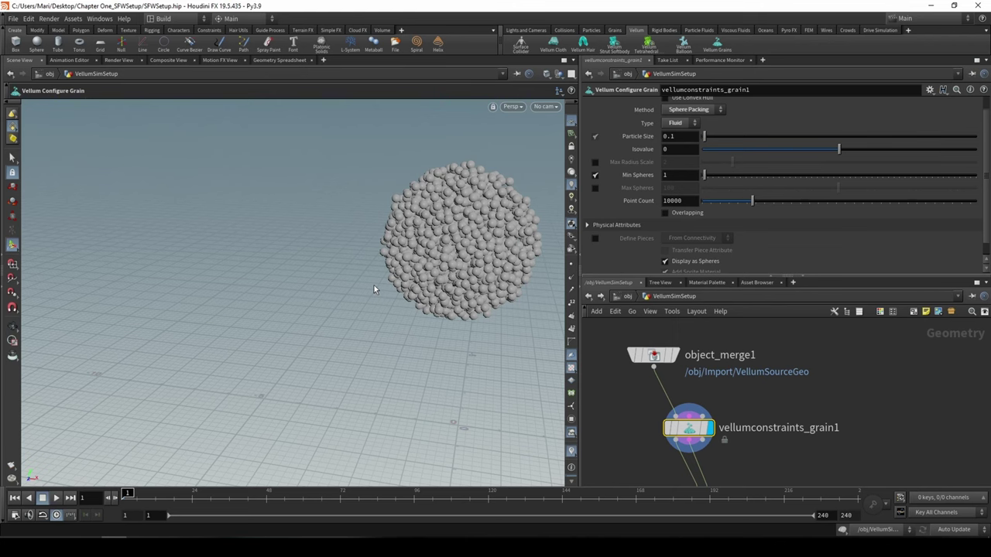
key(Escape)
drag(376, 268, 414, 376)
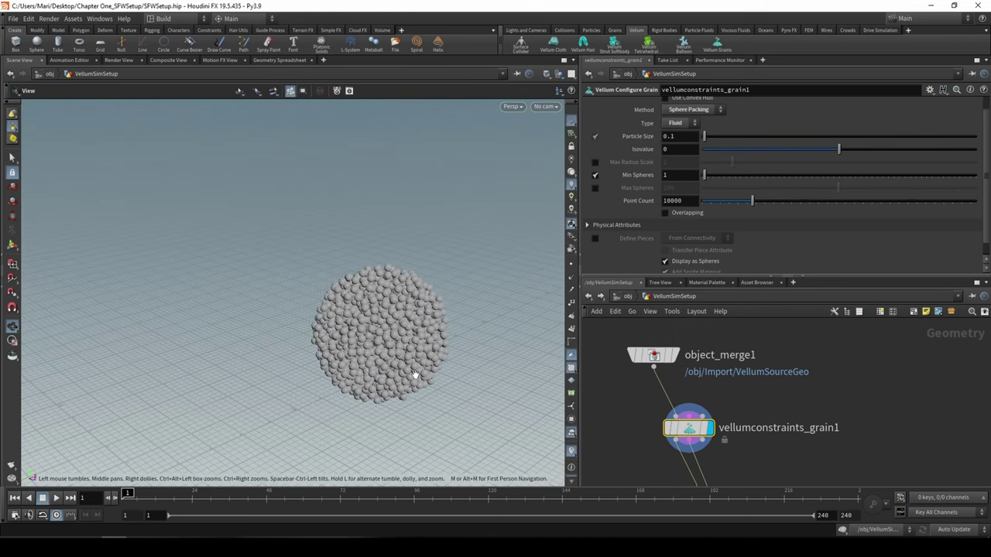
scroll(410, 366, up, 10)
scroll(418, 277, down, 4)
scroll(424, 301, up, 3)
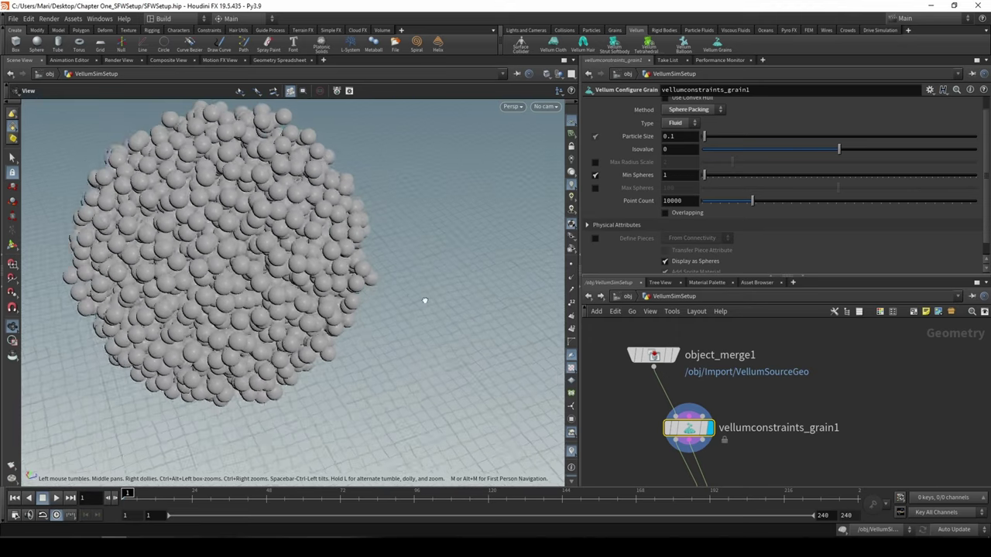
drag(424, 300, 353, 353)
scroll(351, 354, up, 5)
scroll(351, 348, down, 4)
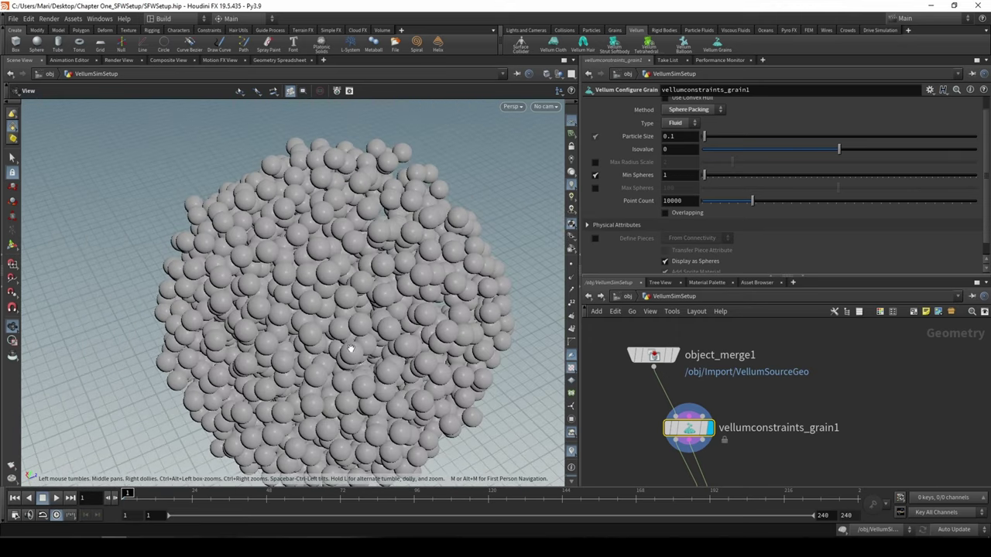
scroll(351, 348, down, 3)
drag(356, 320, 394, 368)
scroll(394, 368, down, 2)
middle_drag(394, 368, 334, 226)
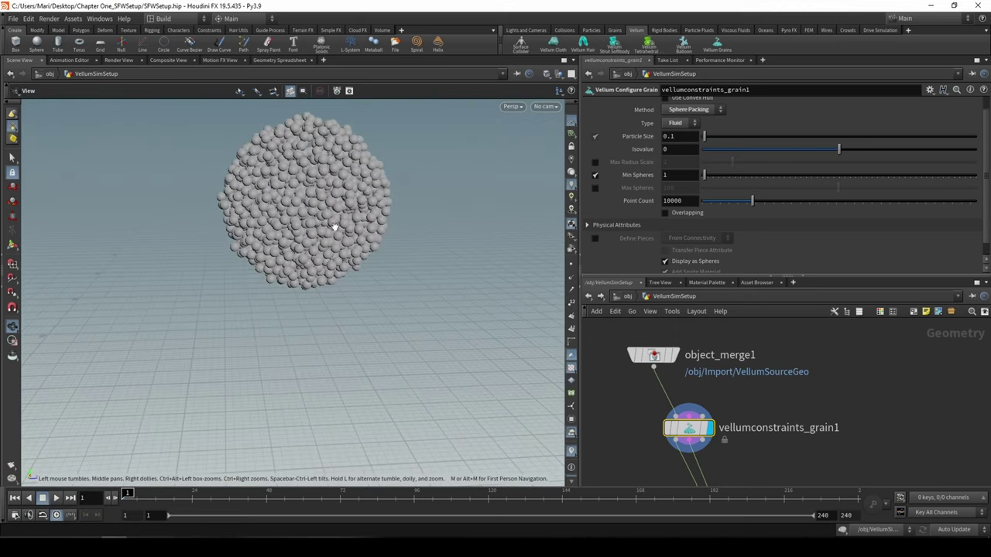
key(Return)
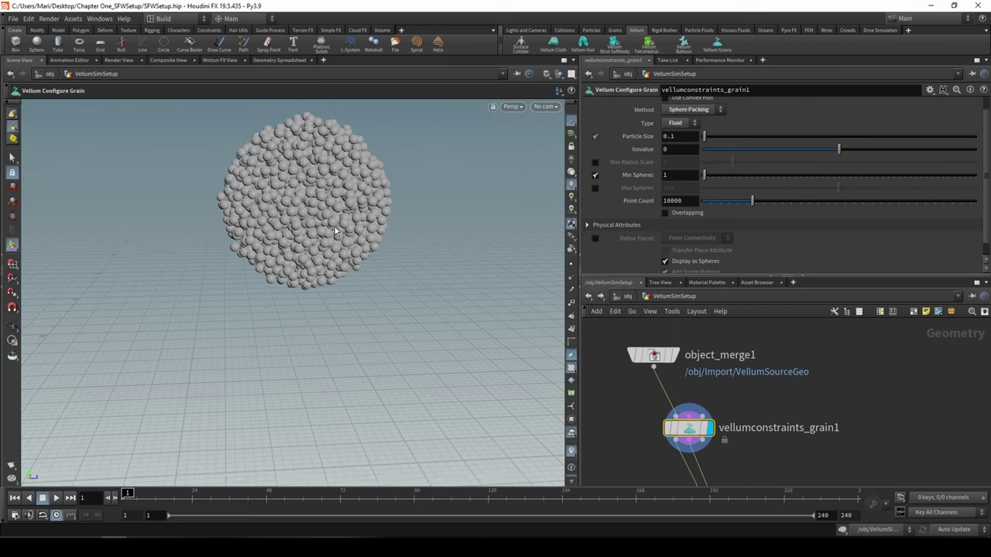
Step: Check the Physical Attributes and try the Overlapping option on vellumconstraints_grain1
click(670, 136)
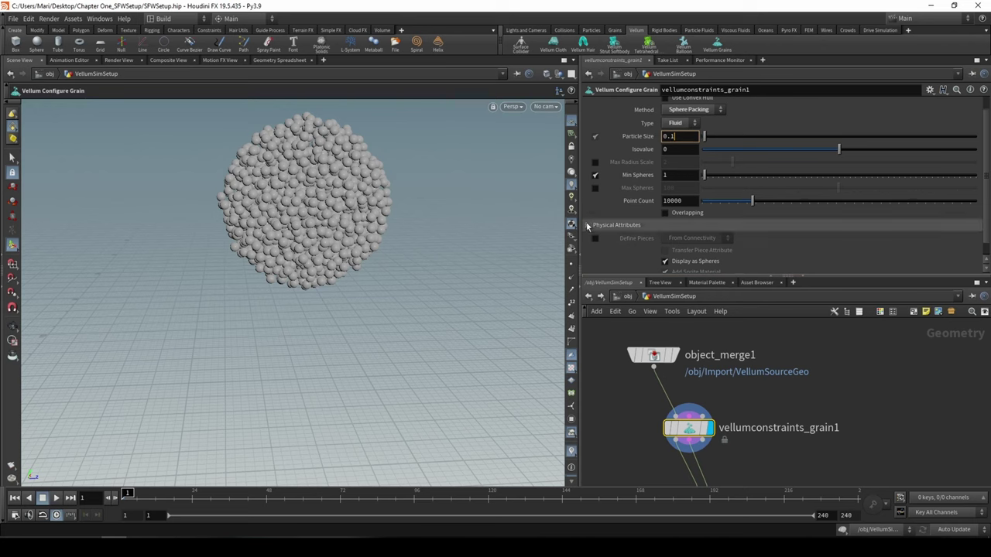
click(586, 223)
click(588, 222)
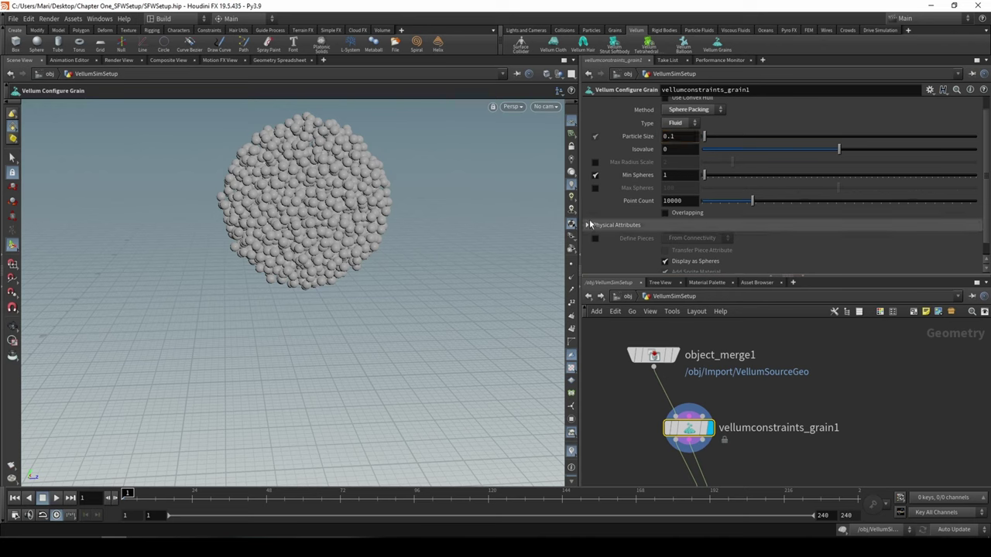
click(665, 212)
click(664, 212)
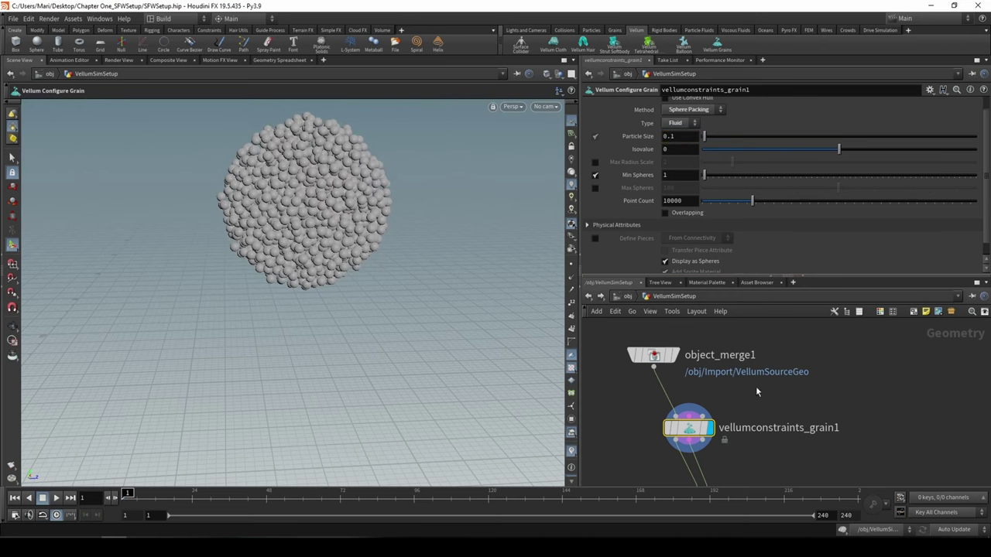
Step: Reposition dopnet1 beneath vellumconstraints_grain1 and check its first two input connections
middle_drag(761, 391, 746, 339)
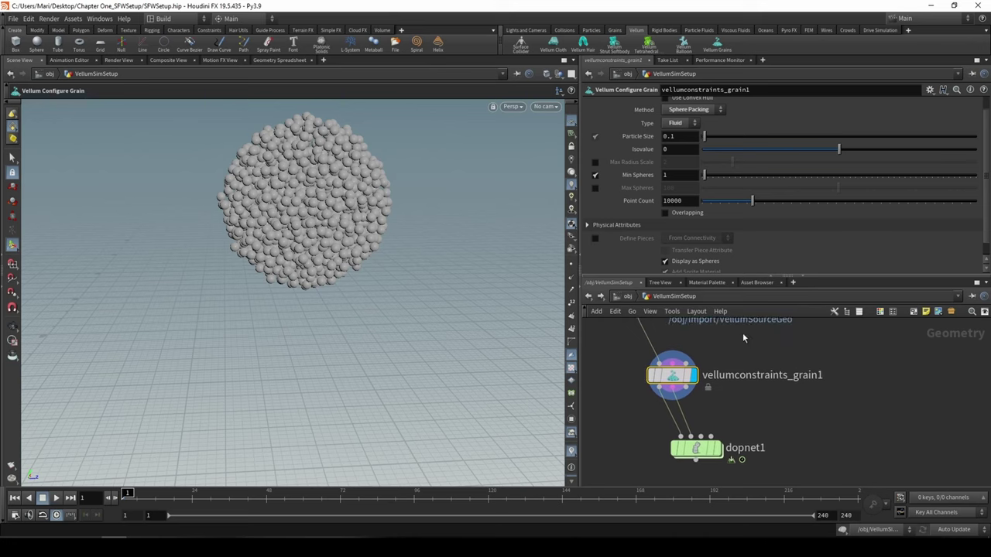
drag(706, 453, 675, 463)
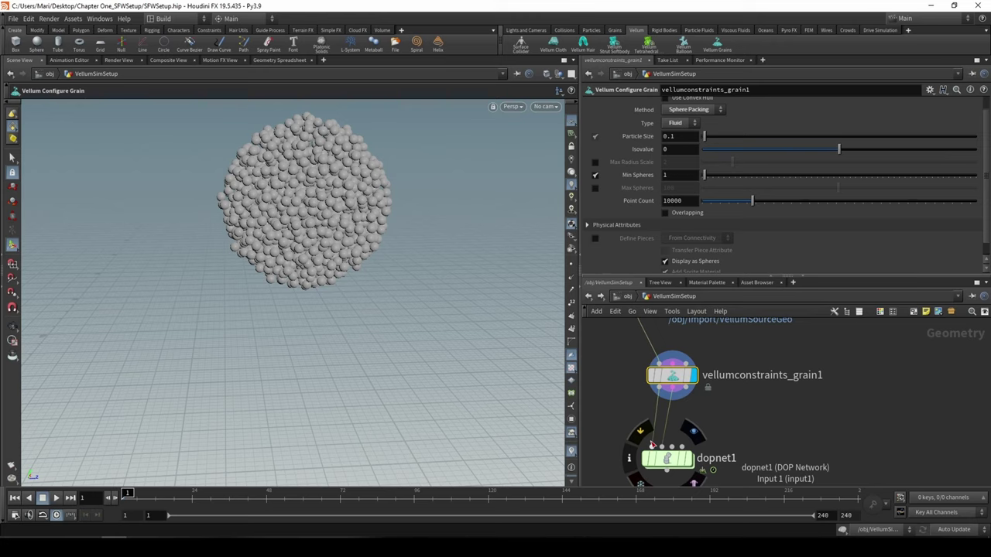
drag(651, 447, 656, 389)
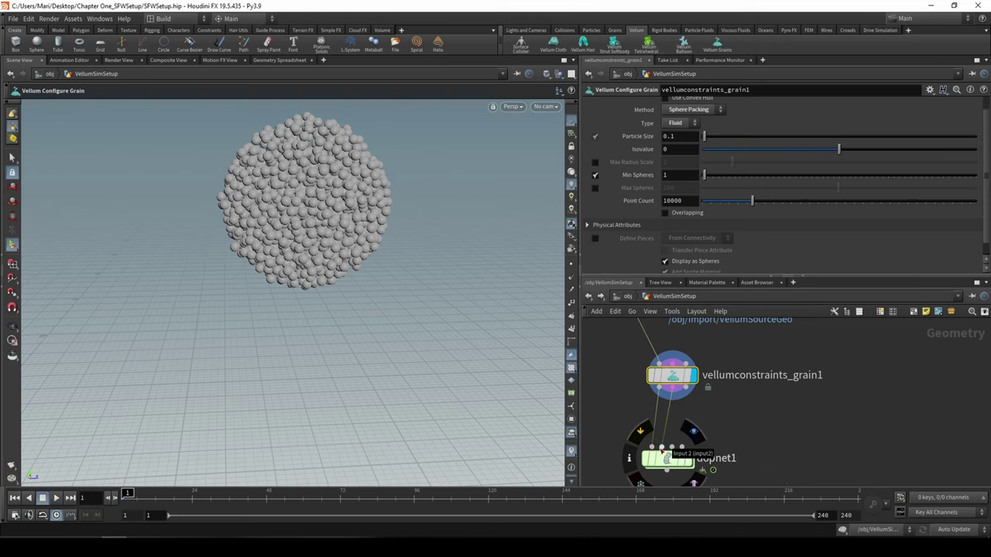
Step: Inside dopnet1, set the SOP Path of vellumsource1 to `opinputpath("..",0)`
double_click(666, 458)
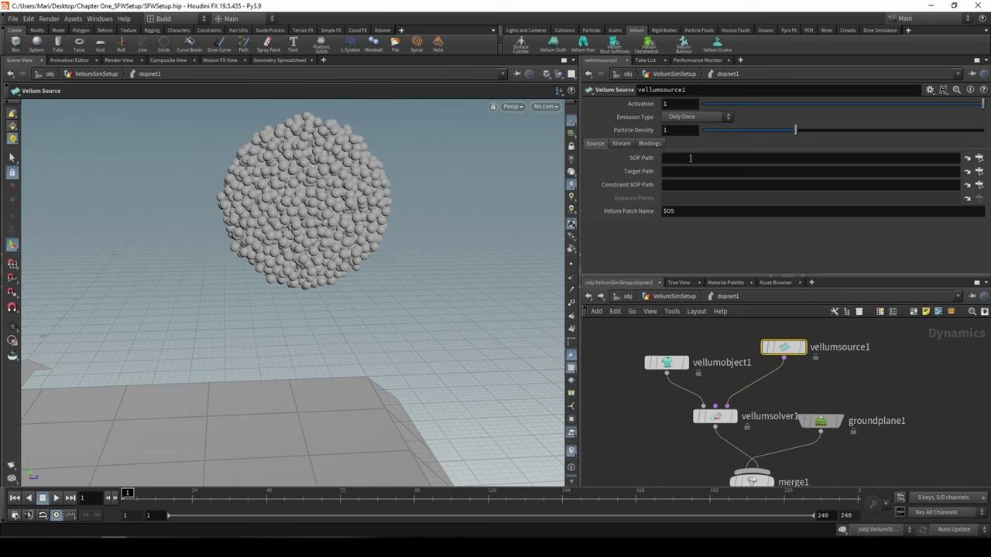
click(691, 158)
text(`opinp)
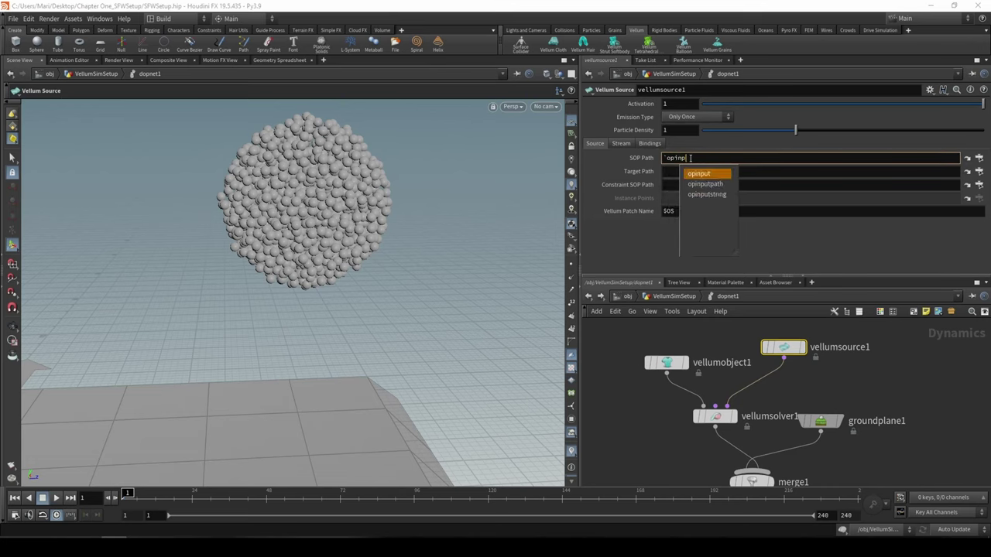
key(Left)
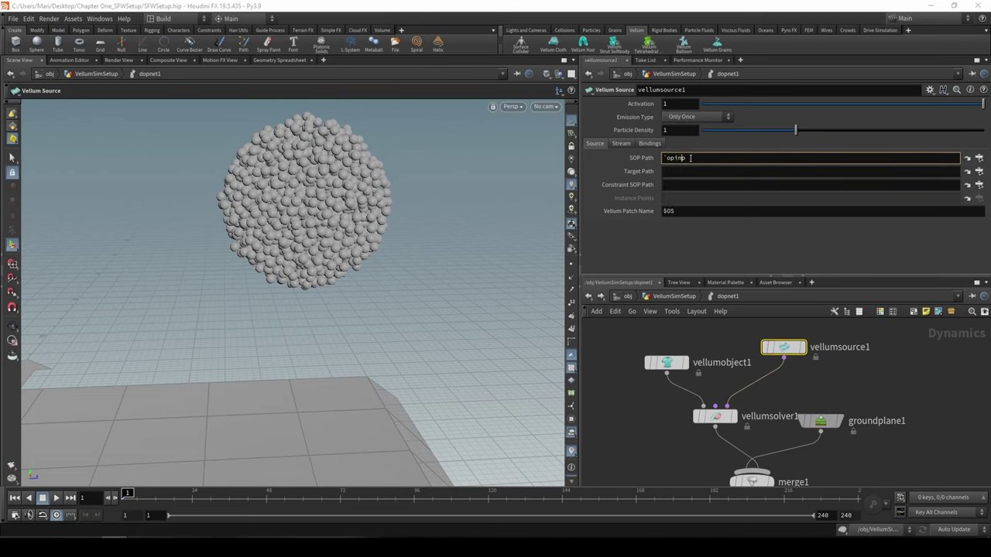
key(BackSpace)
key(BackSpace)
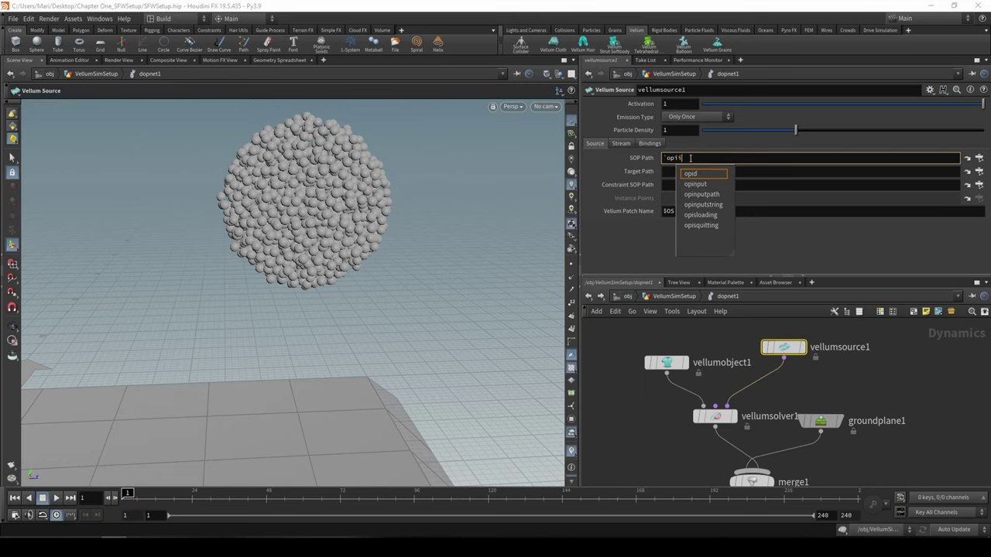
key(BackSpace)
key(Down)
key(Down)
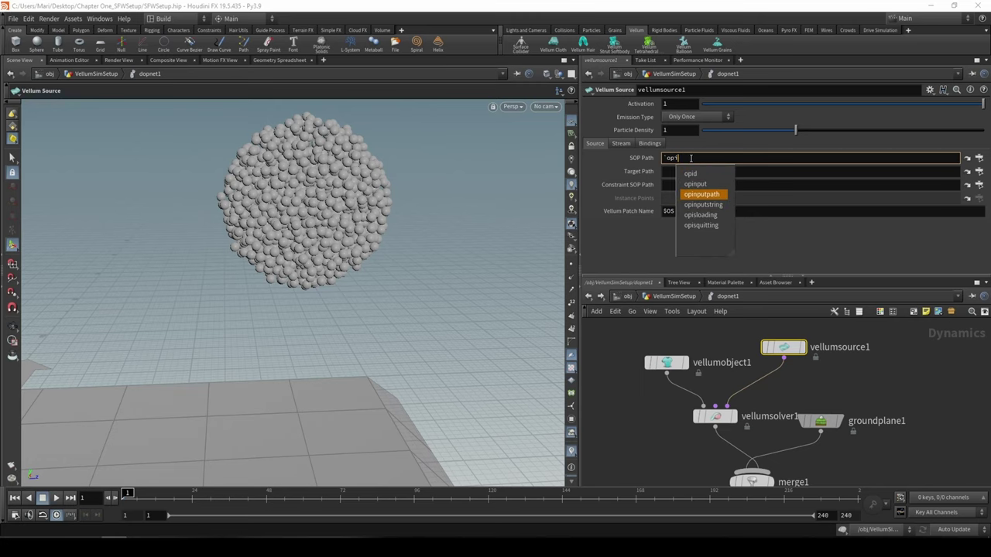
key(Return)
text((')
key(BackSpace)
text("..",0))
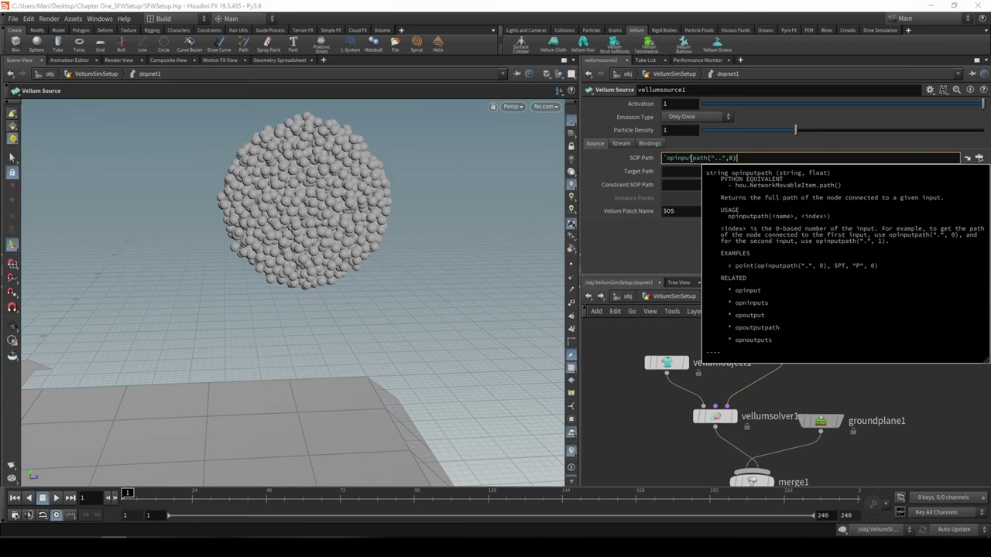
key(Return)
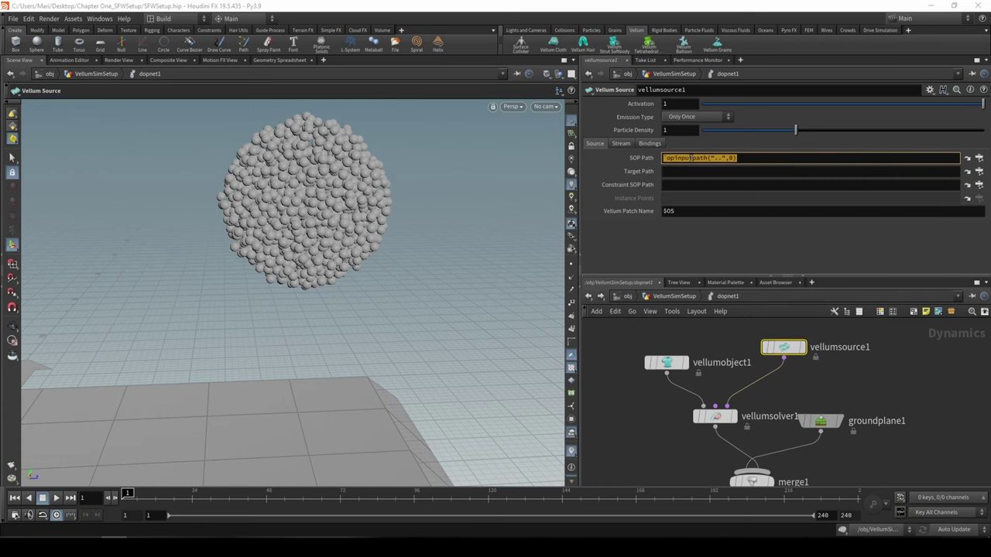
Step: Set the Constraint SOP Path of vellumsource1 to `opinputpath("..",1)`, leaving the Target Path empty
click(701, 171)
key(ctrl+a)
key(ctrl+c)
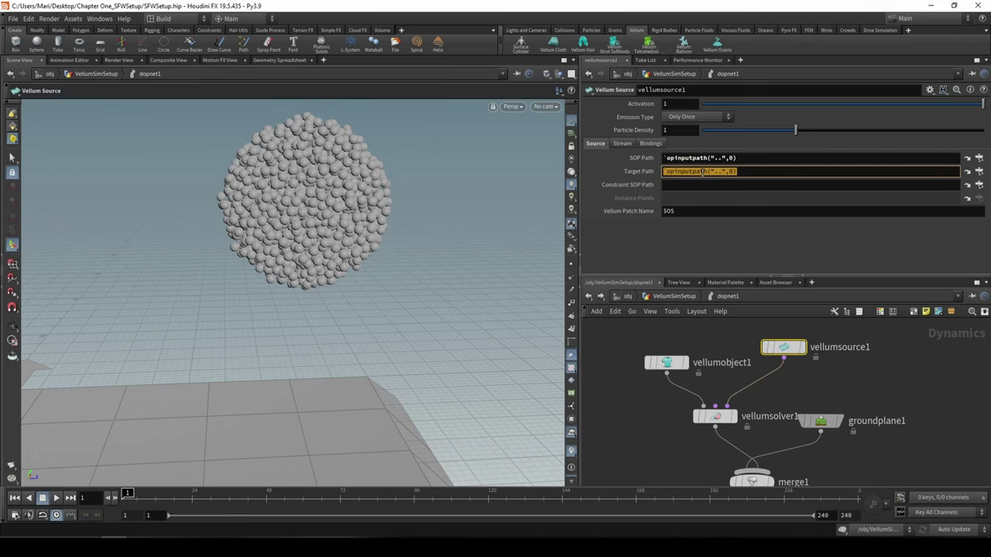
key(BackSpace)
click(710, 184)
key(ctrl+v)
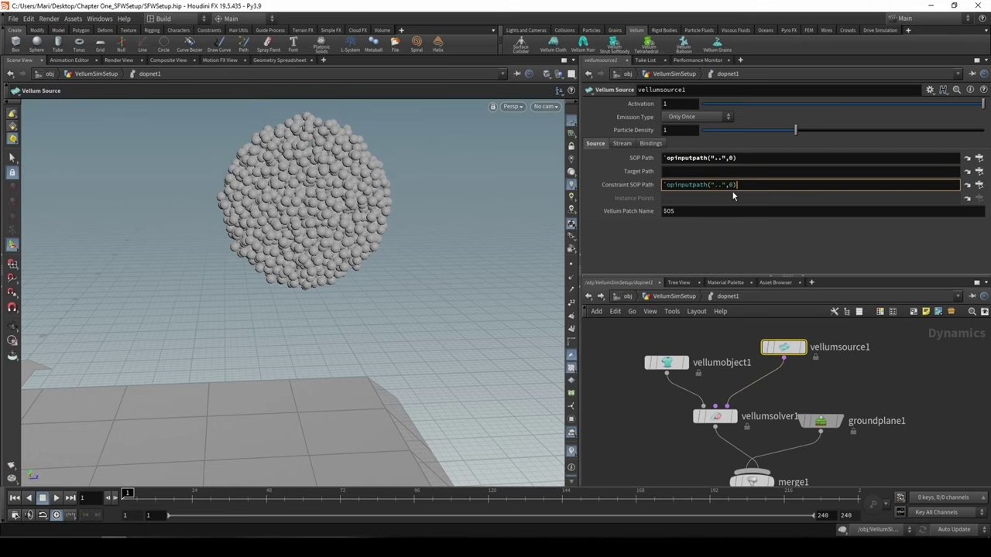
text(1)
key(Return)
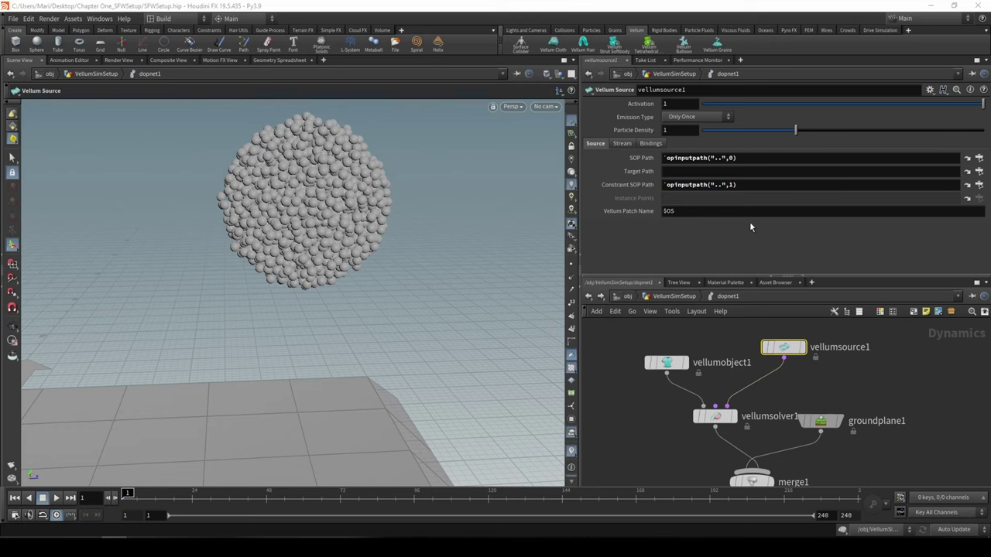
Step: Play the simulation from frame 1 to check how the sourced particles fall
click(728, 334)
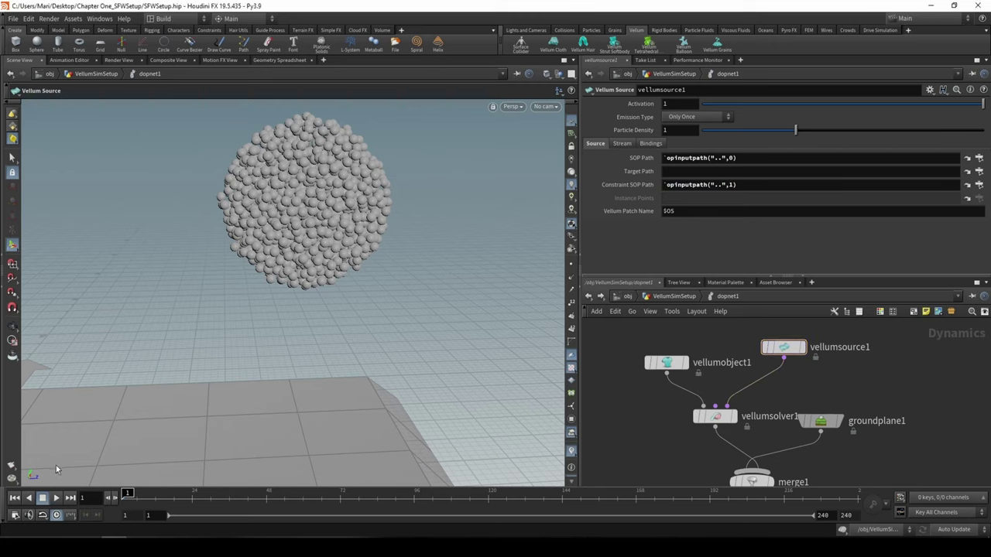
scroll(629, 431, down, 3)
middle_drag(628, 431, 593, 321)
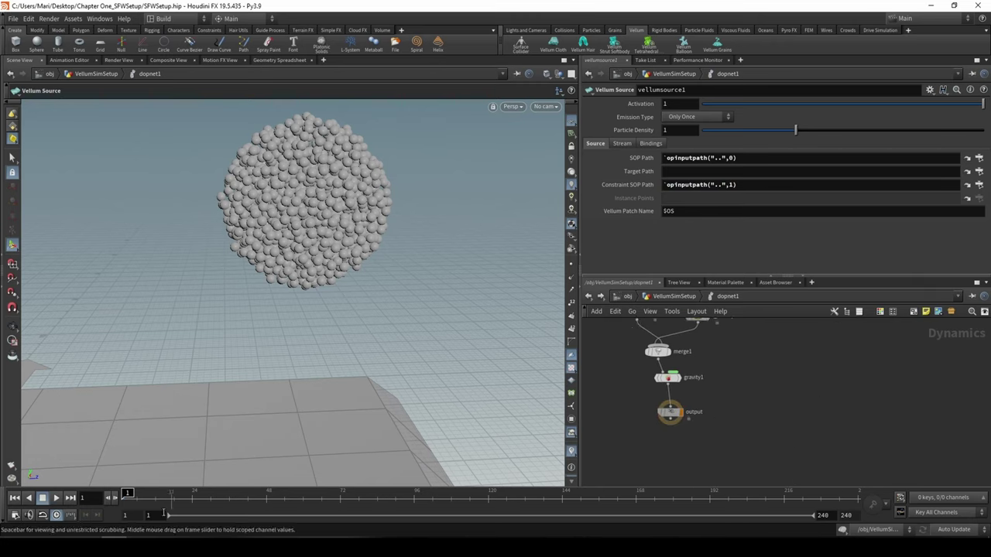
click(57, 498)
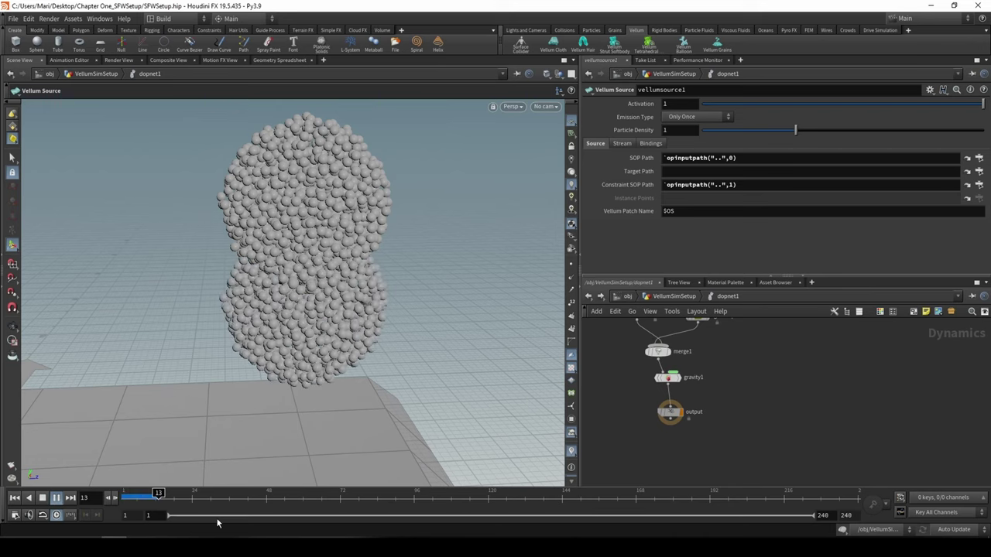
key(space)
Step: Return to VellumSimSetup, display dopnet1, stop the running cook and scrub the simulation back to frame 12
click(658, 299)
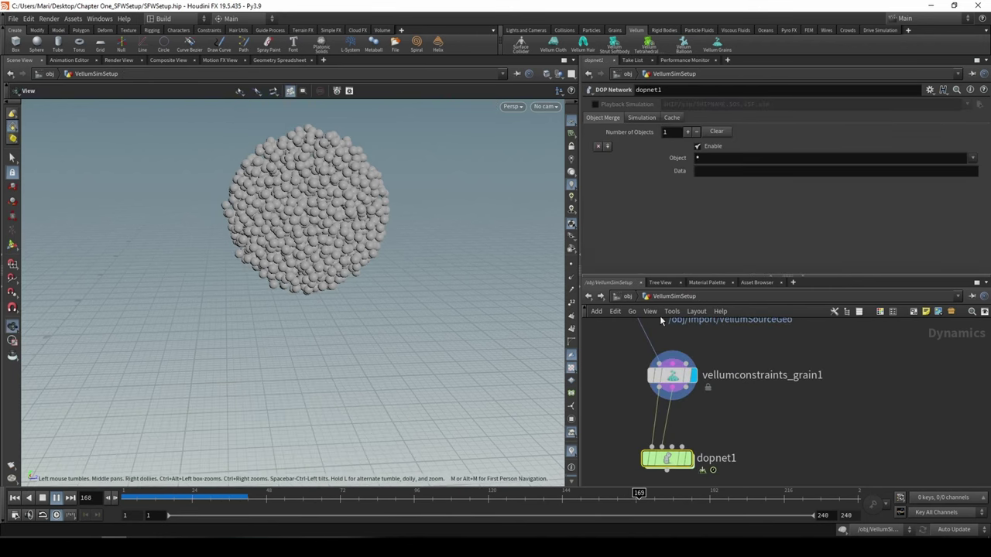
mouse_move(690, 463)
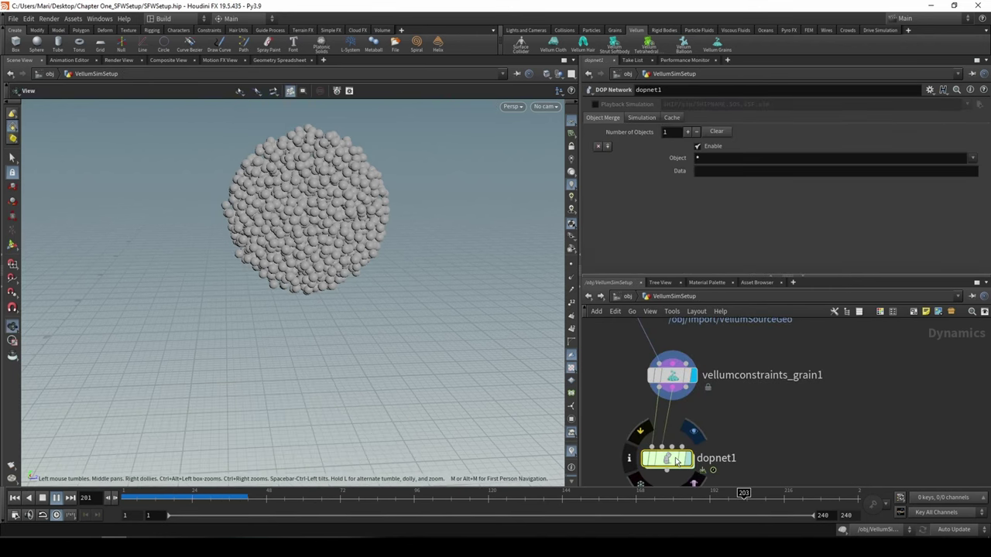
key(super)
key(super)
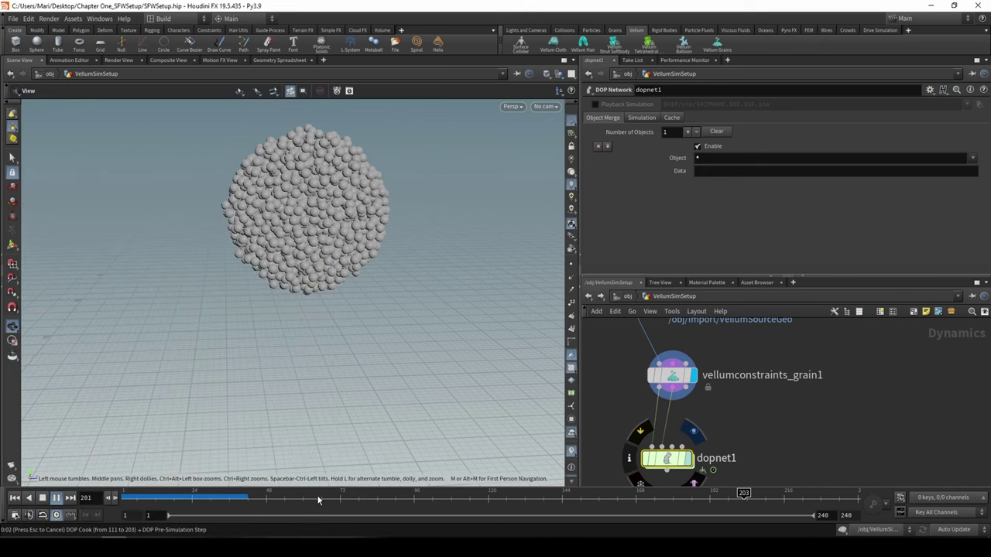
key(Escape)
drag(200, 498, 155, 499)
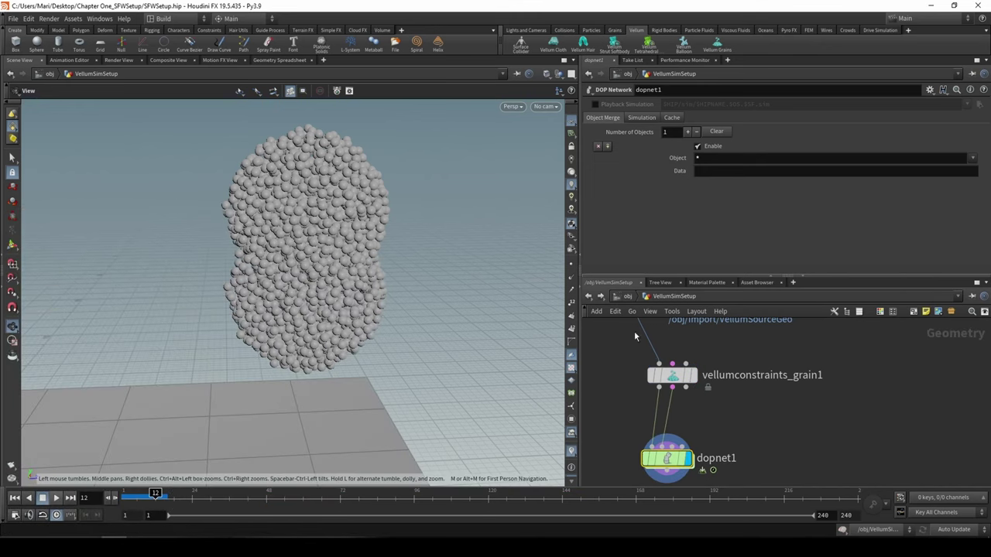
Step: Inside dopnet1, clear the Constraint SOP Path and SOP Path of vellumsource1
double_click(650, 420)
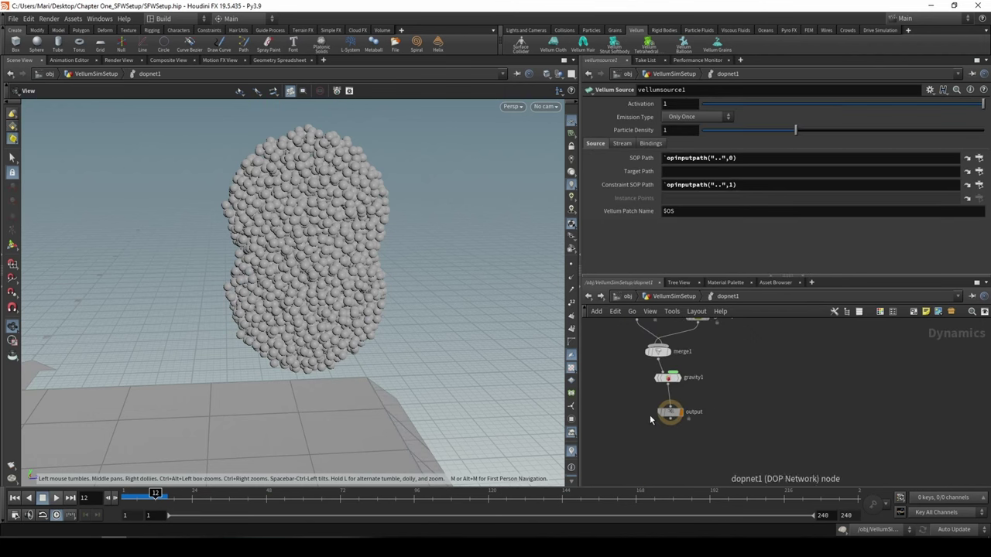
middle_drag(749, 367, 751, 477)
scroll(751, 474, down, 2)
middle_drag(671, 372, 647, 285)
scroll(646, 328, up, 2)
middle_drag(685, 335, 726, 407)
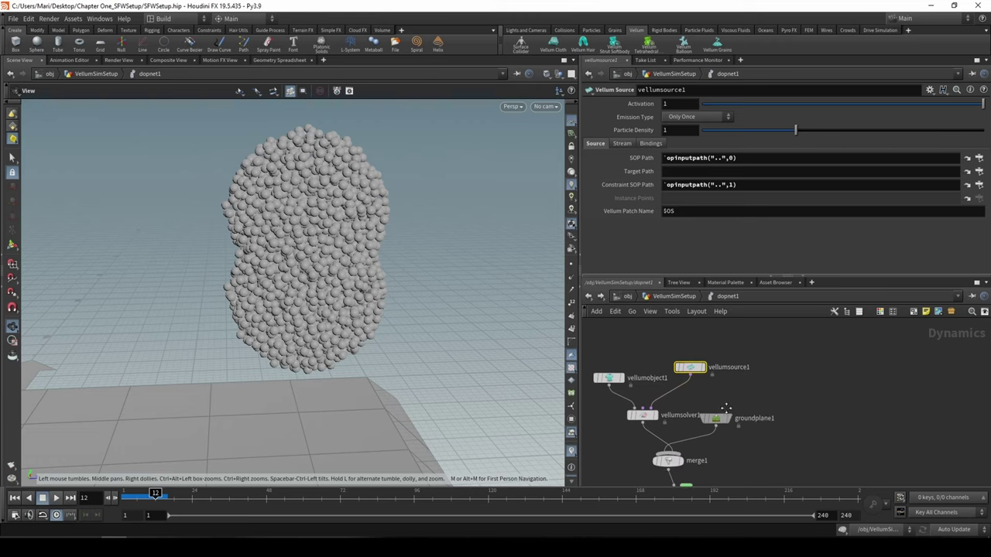
drag(748, 184, 659, 190)
key(BackSpace)
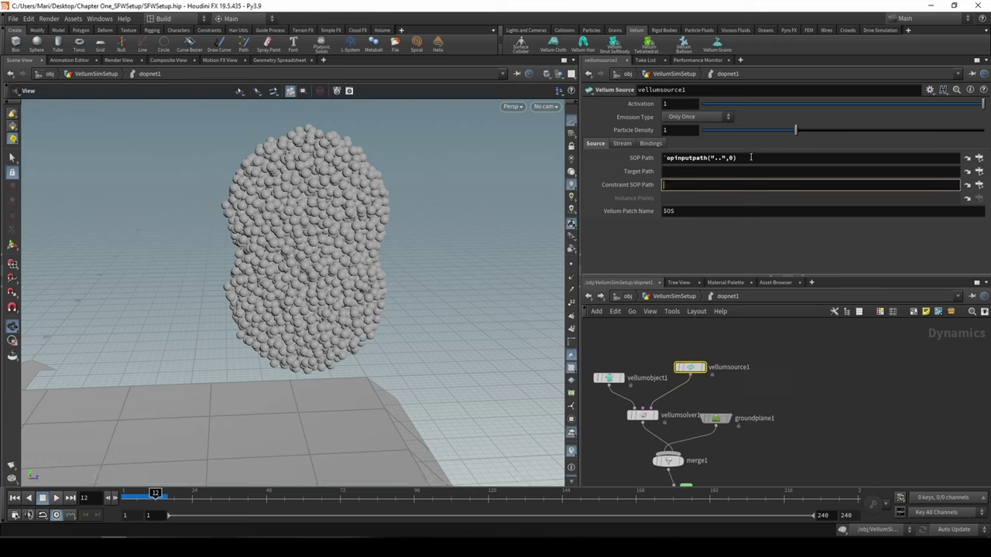
drag(751, 157, 639, 150)
key(BackSpace)
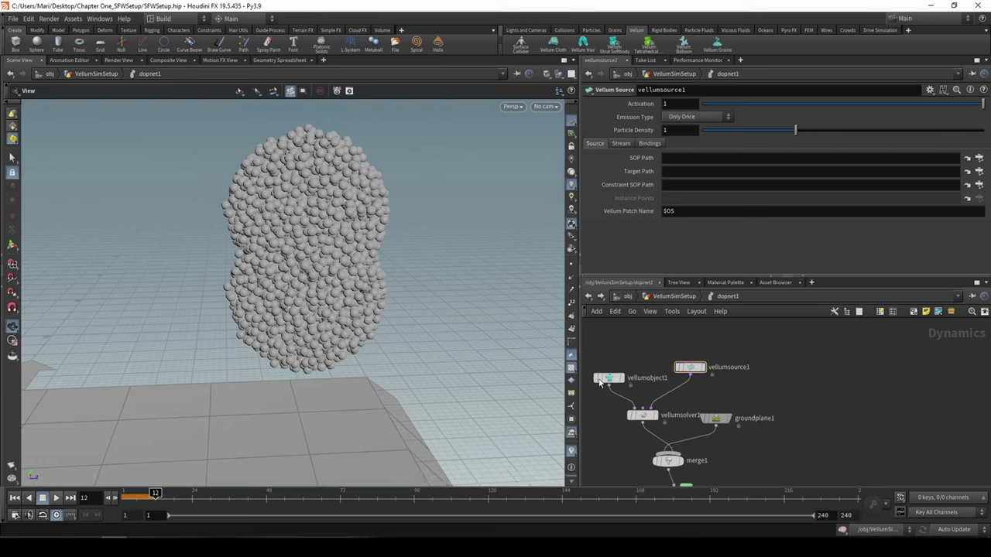
Step: Set vellumobject1's Initial Geometry to `opinputpath("..",0)` and its Initial Constraints to `opinputpath("..",1)`
click(604, 379)
click(684, 197)
text(`opinputpath("..",1)`)
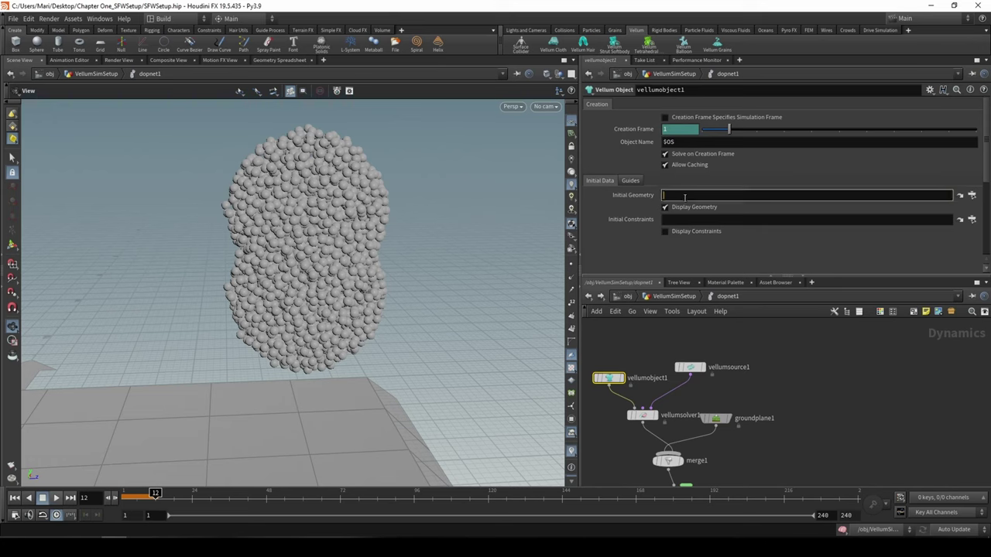
click(712, 221)
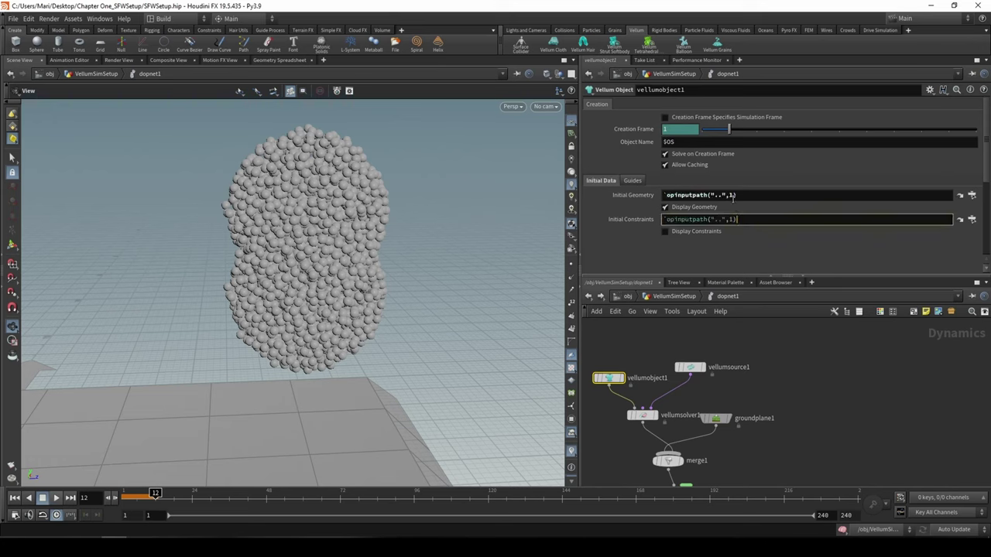
text(`opinputpath("..",1)`)
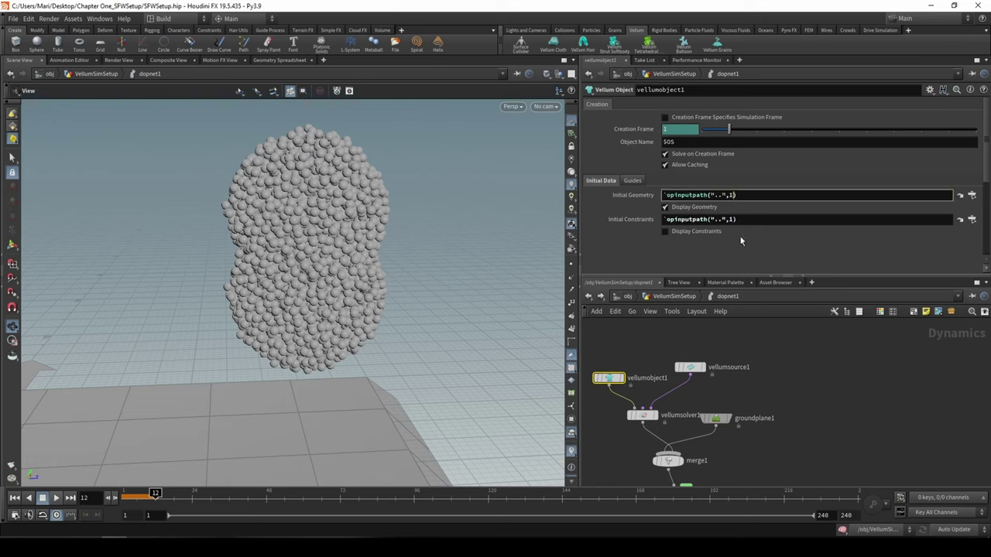
key(Left)
key(BackSpace)
text(0)
key(Return)
Step: Replay the simulation from frame 1 with the Vellum Object's initial data, and return to frame 1
middle_drag(787, 418, 769, 354)
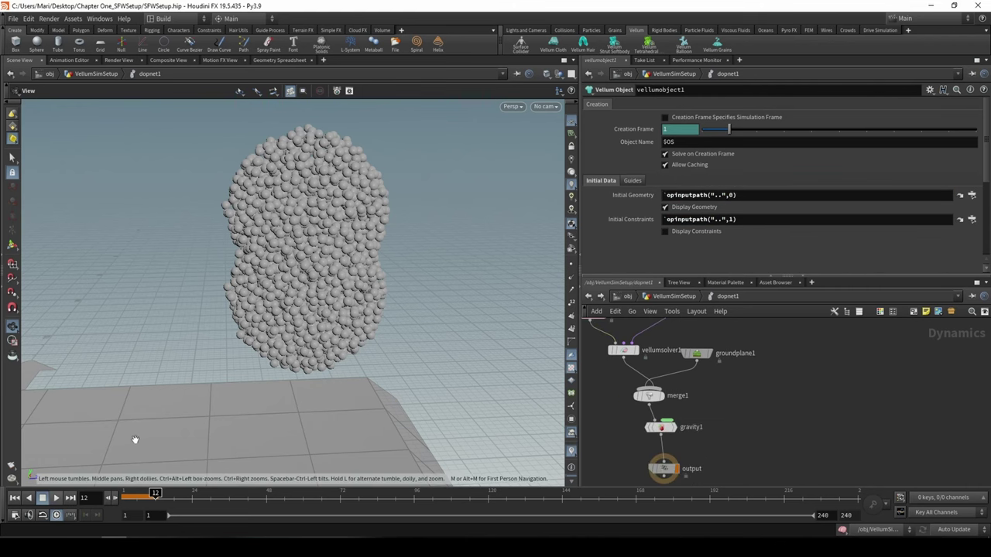
drag(147, 493, 93, 497)
click(54, 499)
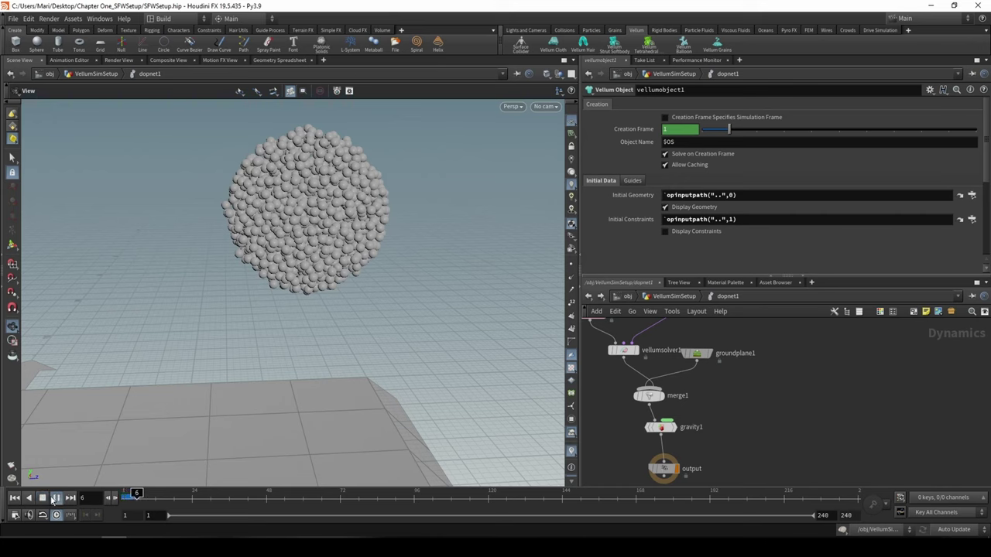
click(126, 493)
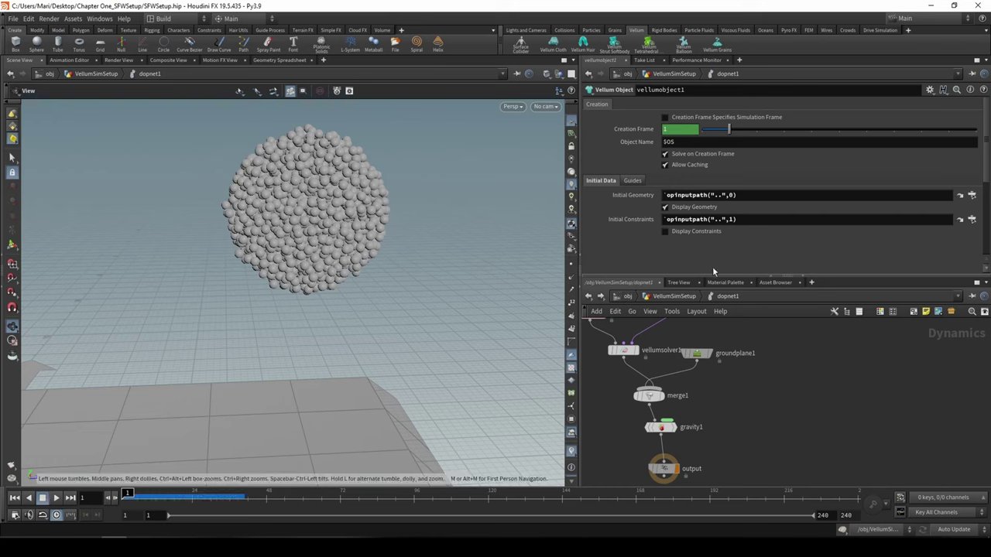
Step: Review the vellumsource1 paths and the Save to Disk settings of the output node
middle_drag(810, 396, 845, 375)
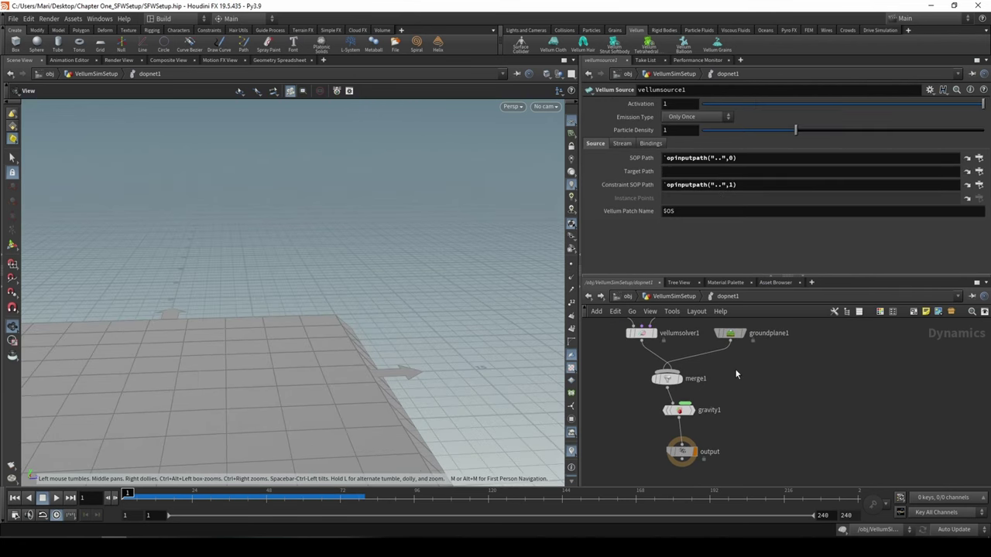
middle_drag(734, 368, 769, 465)
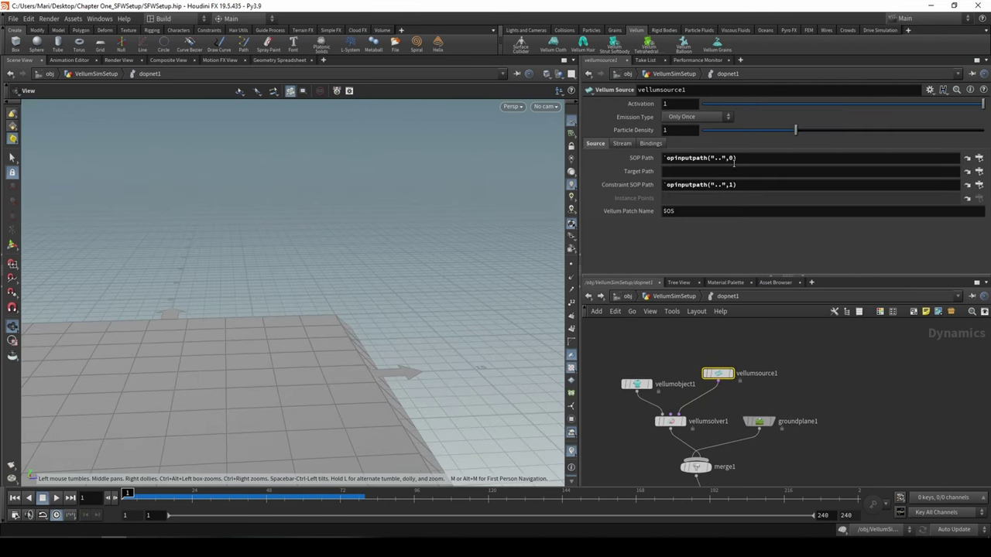
middle_drag(765, 430, 781, 271)
click(725, 383)
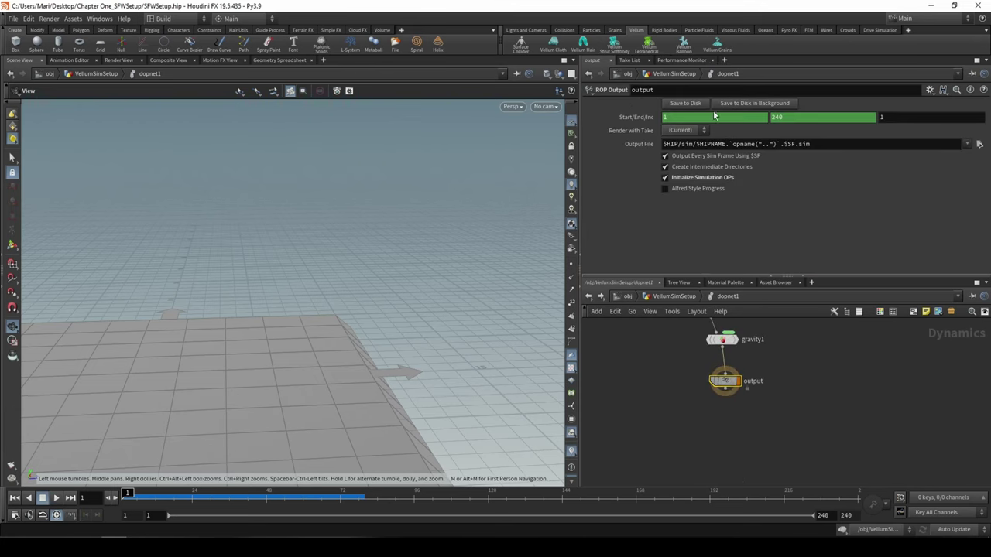
click(684, 103)
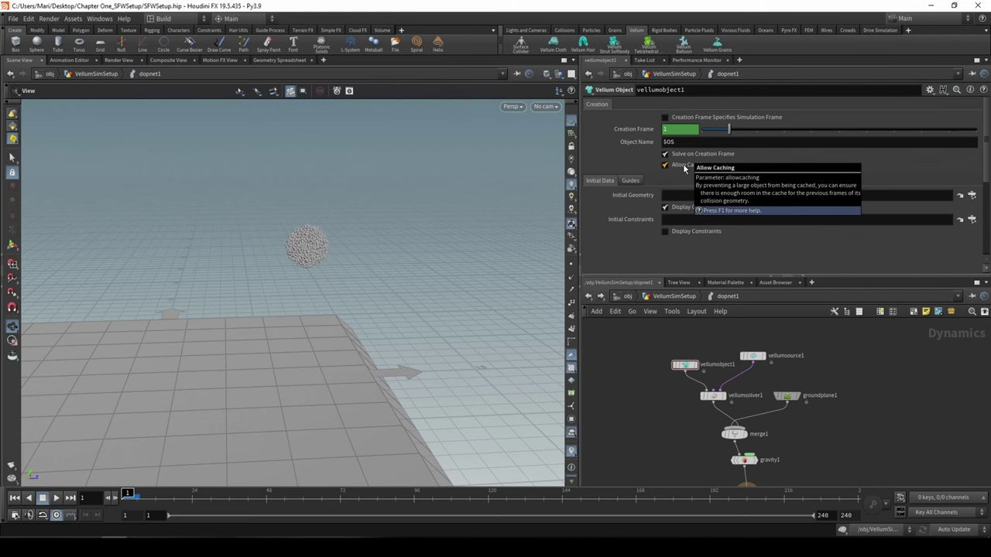
Step: Examine the particle ball at frame 1, the DOP node chain and the Source parameters of vellumsource1
scroll(335, 252, up, 5)
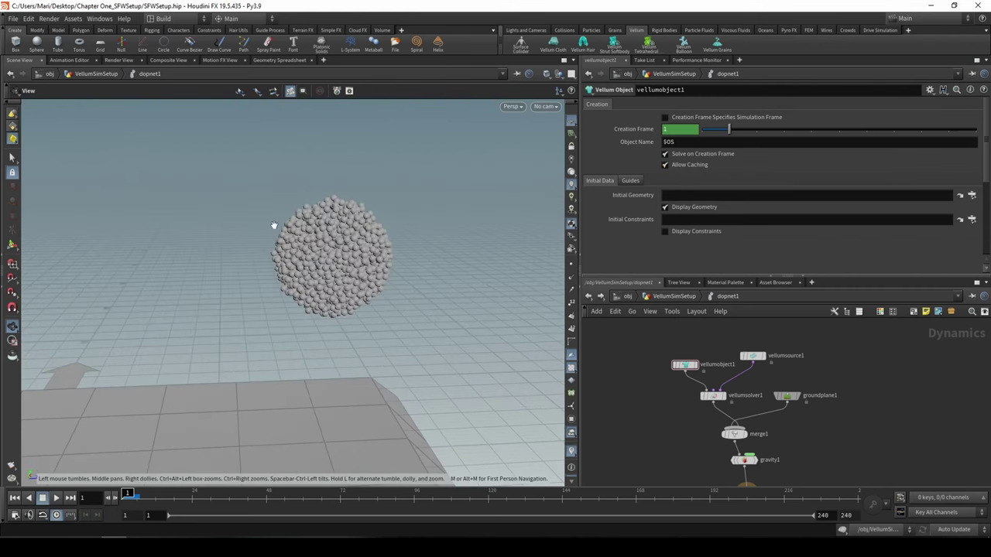
scroll(813, 396, down, 3)
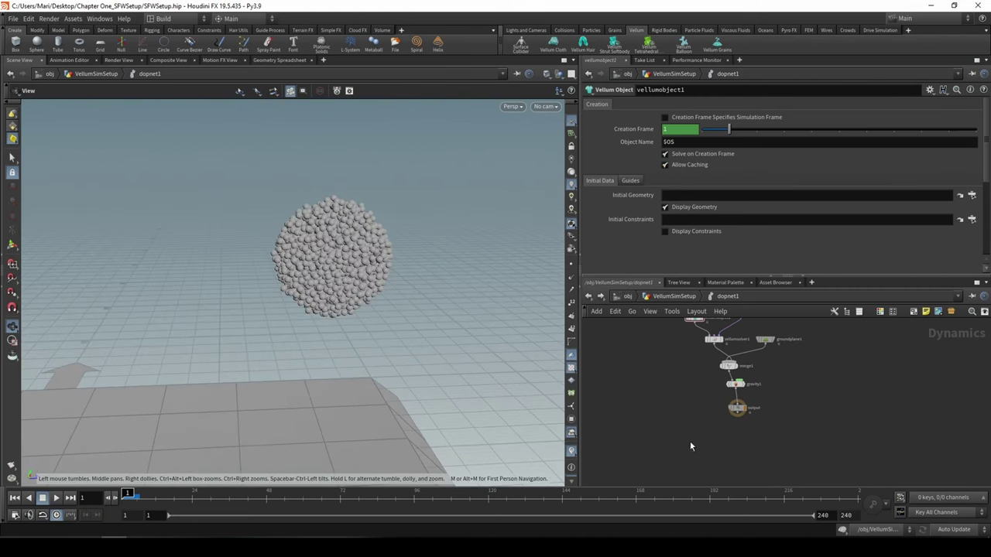
middle_drag(690, 441, 695, 465)
scroll(193, 462, down, 3)
middle_drag(240, 468, 247, 392)
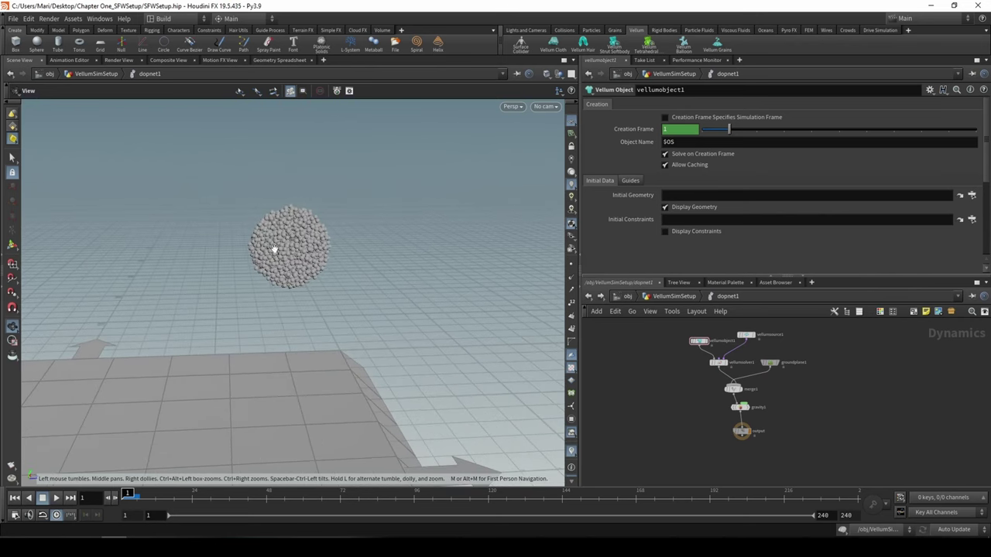
scroll(600, 453, up, 5)
click(756, 396)
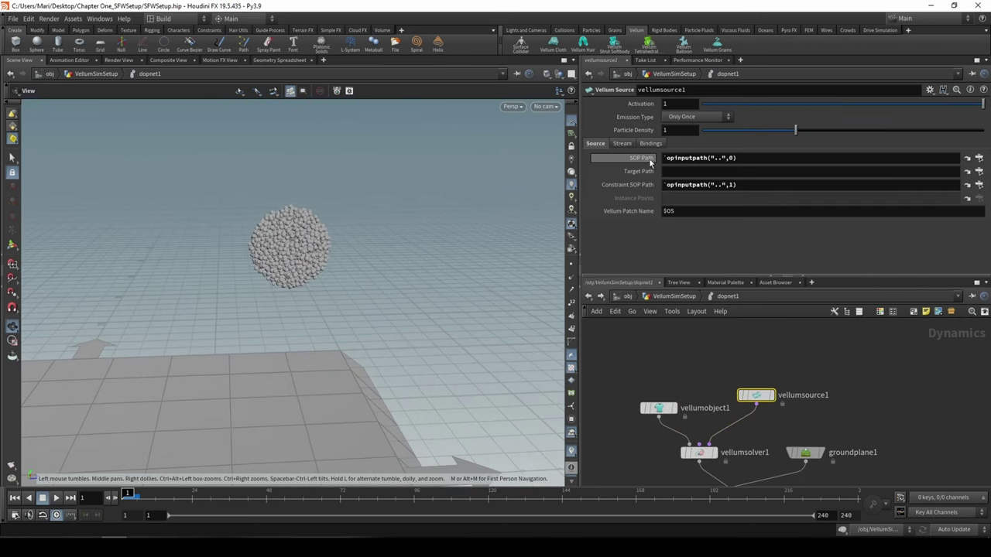
Step: Review the SOP and constraint paths of vellumsource1, and move the vellumobject1 node higher above vellumsolver1 to check its Initial Data
double_click(692, 158)
double_click(700, 185)
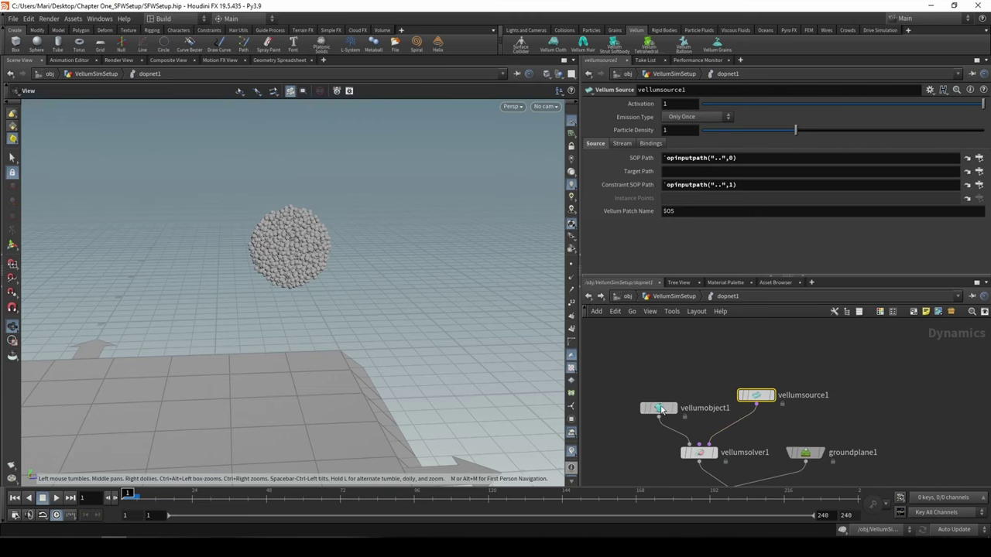
drag(657, 408, 657, 384)
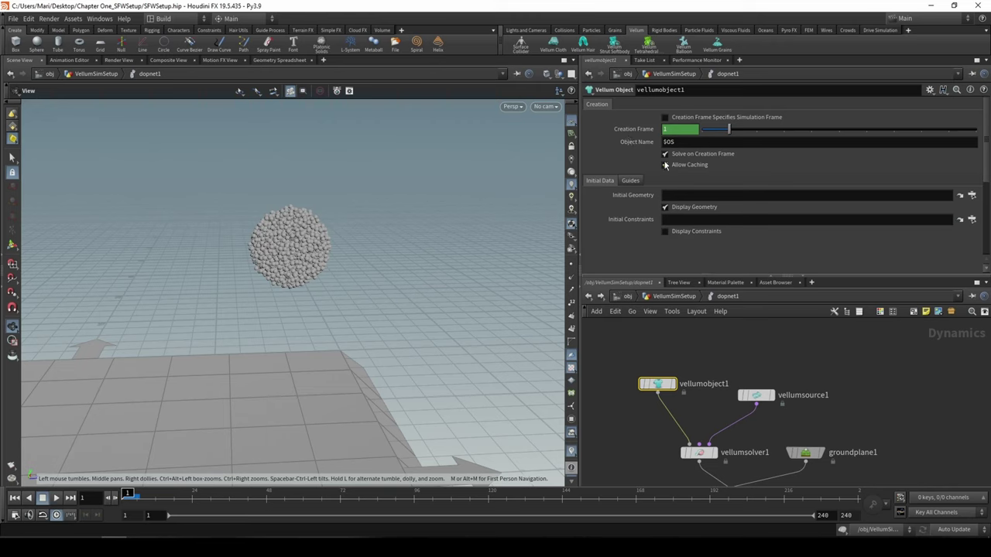
click(664, 232)
Step: Play the simulation twice from frame 1, watching the particles spread over the ground, and return to frame 1
middle_drag(371, 413, 393, 378)
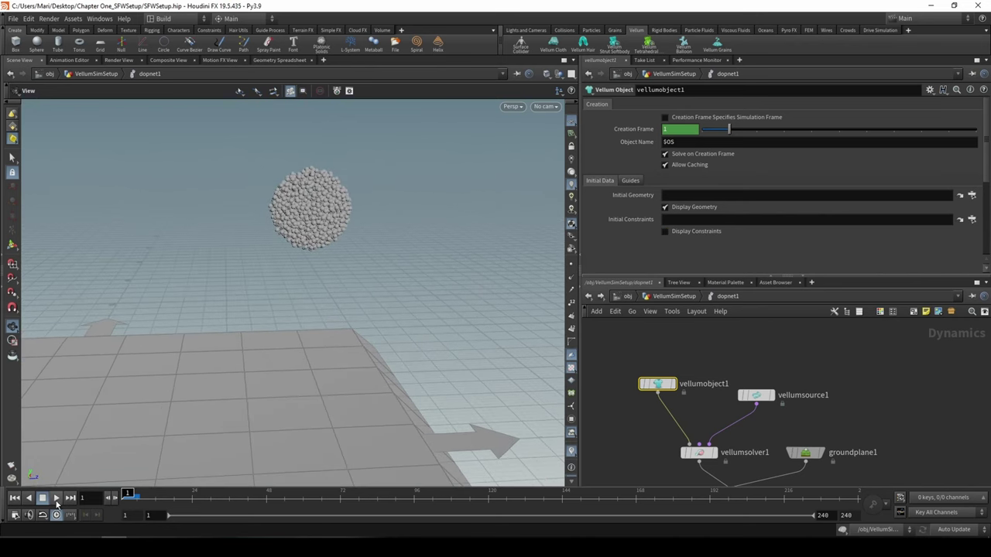
click(56, 499)
middle_drag(338, 435, 317, 259)
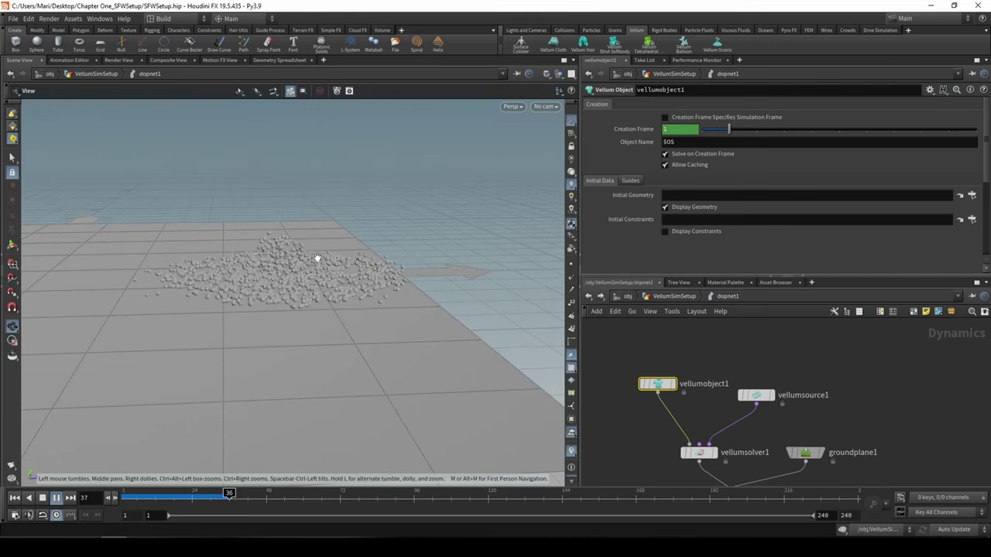
click(56, 498)
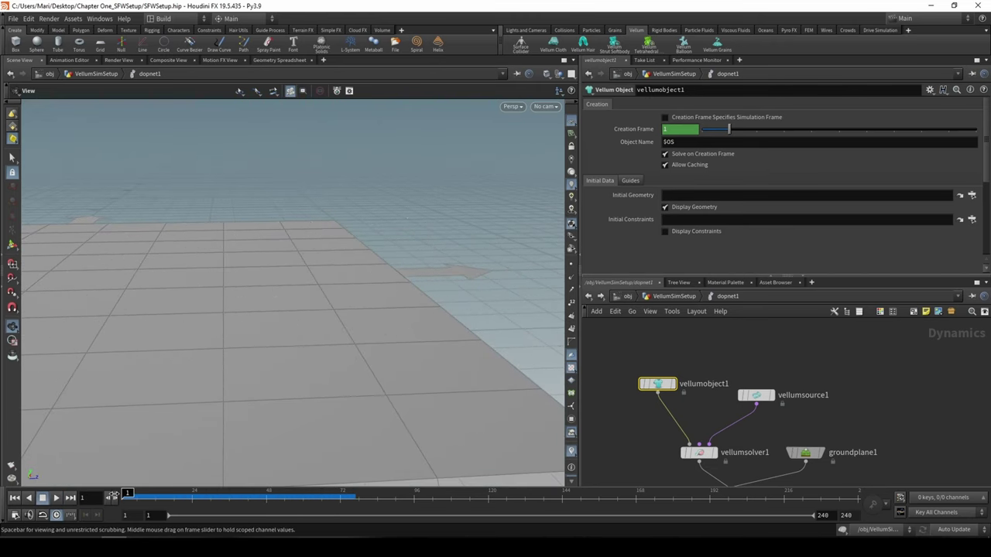
drag(203, 497, 96, 496)
click(55, 498)
middle_drag(263, 271, 242, 332)
drag(243, 332, 244, 346)
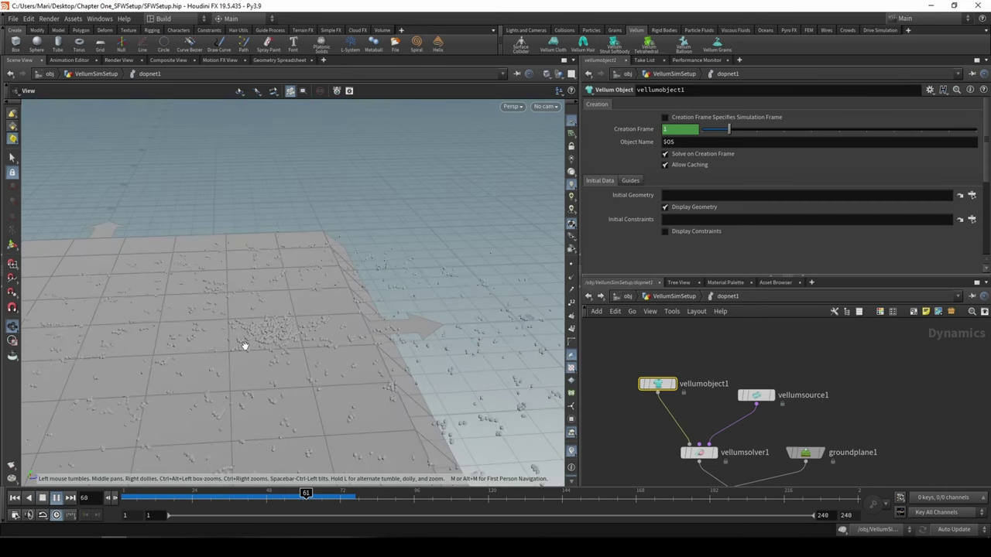
click(144, 495)
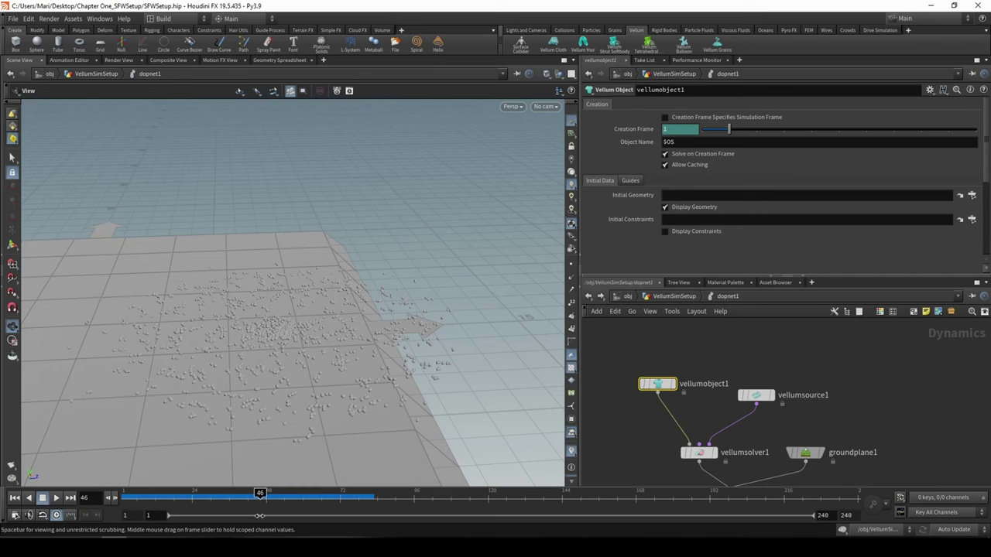
drag(144, 496, 90, 492)
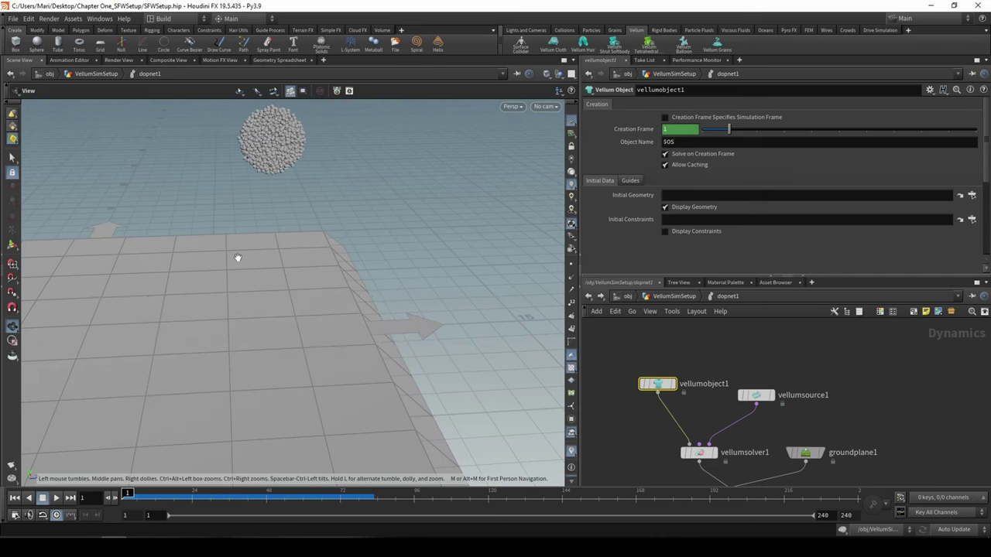
Step: Examine the particle ball above the ground plane from several angles and distances
drag(331, 291, 386, 310)
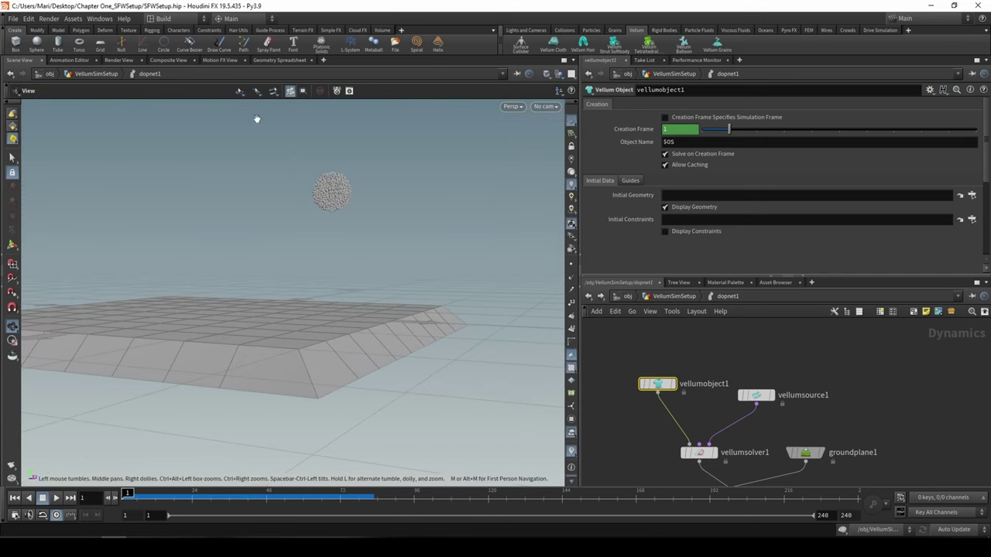
scroll(257, 119, down, 2)
middle_drag(375, 212, 360, 268)
middle_drag(302, 242, 290, 308)
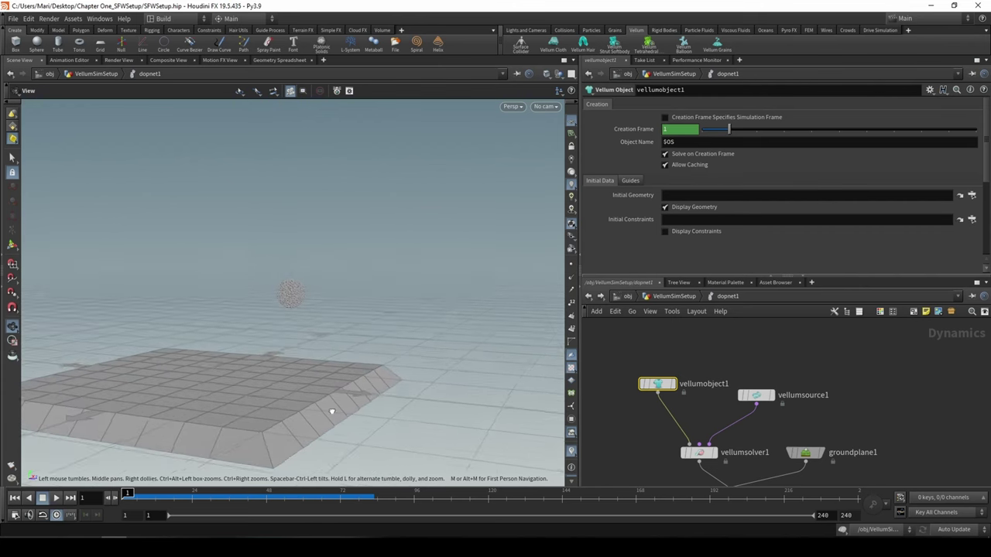
drag(332, 412, 371, 424)
middle_drag(281, 351, 315, 354)
scroll(316, 354, up, 3)
scroll(331, 319, up, 2)
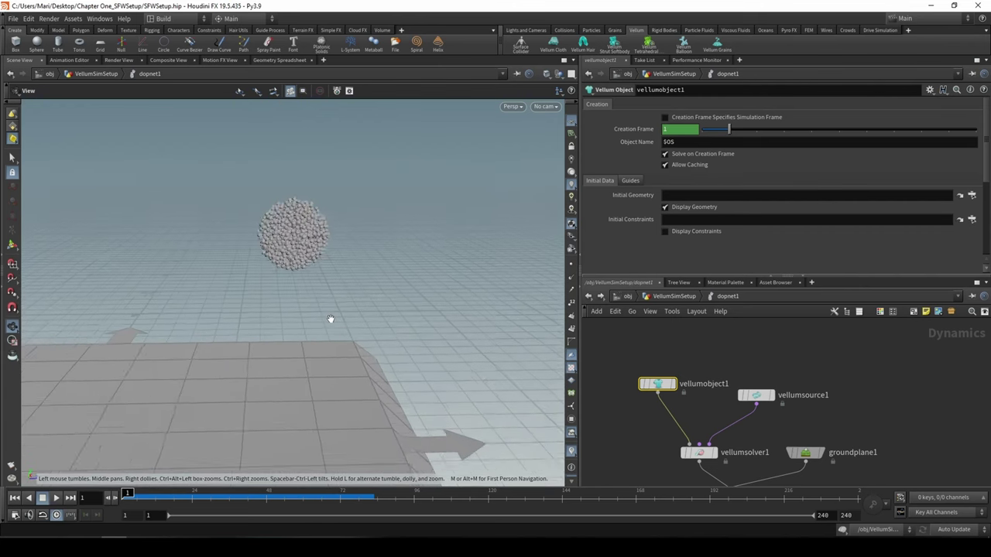
drag(331, 319, 309, 301)
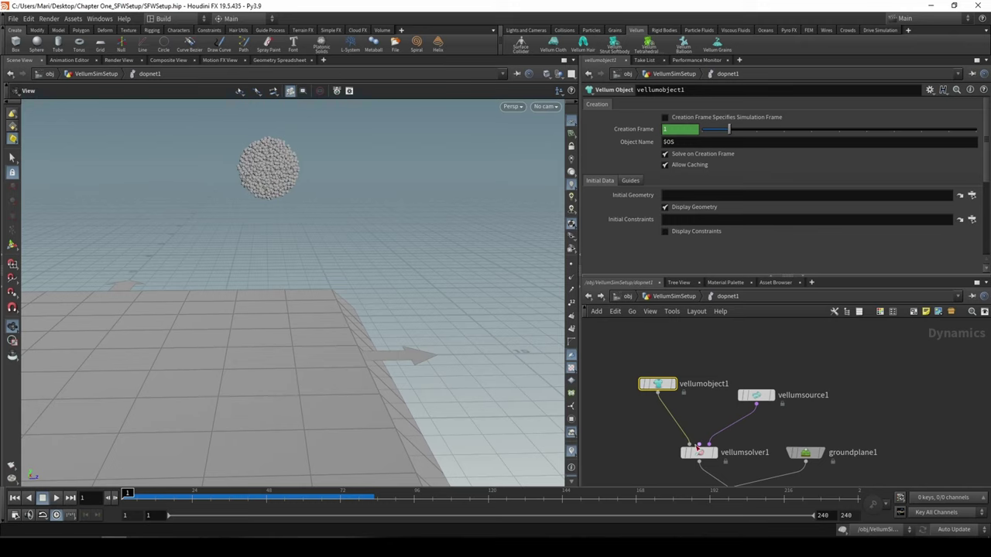
Step: On vellumconstraints_grain1, enable Viscosity at 0.19, Surface Tension at 0.55 and Friction at 1, and play the simulation to check the particles
click(755, 395)
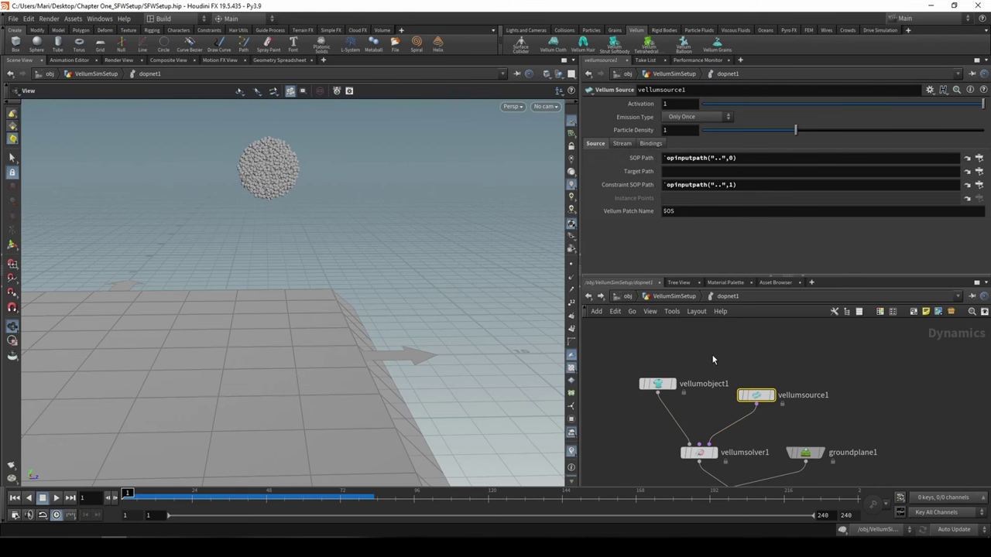
click(673, 297)
double_click(679, 366)
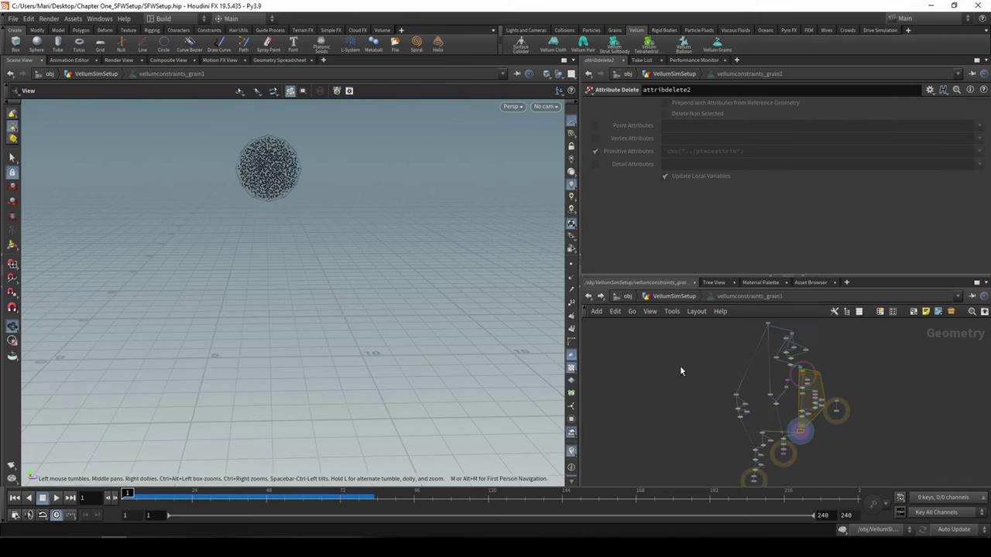
click(675, 296)
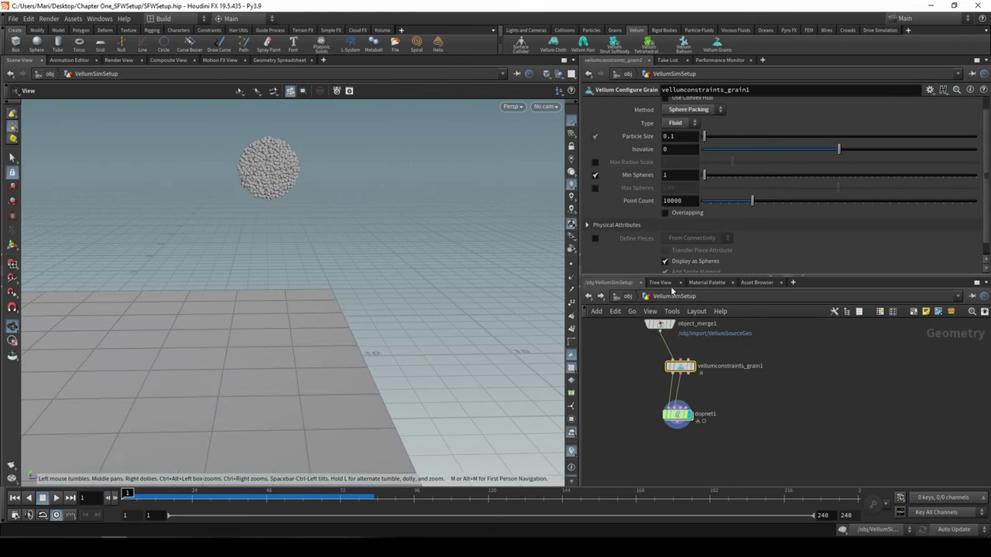
scroll(627, 224, down, 3)
scroll(627, 222, down, 3)
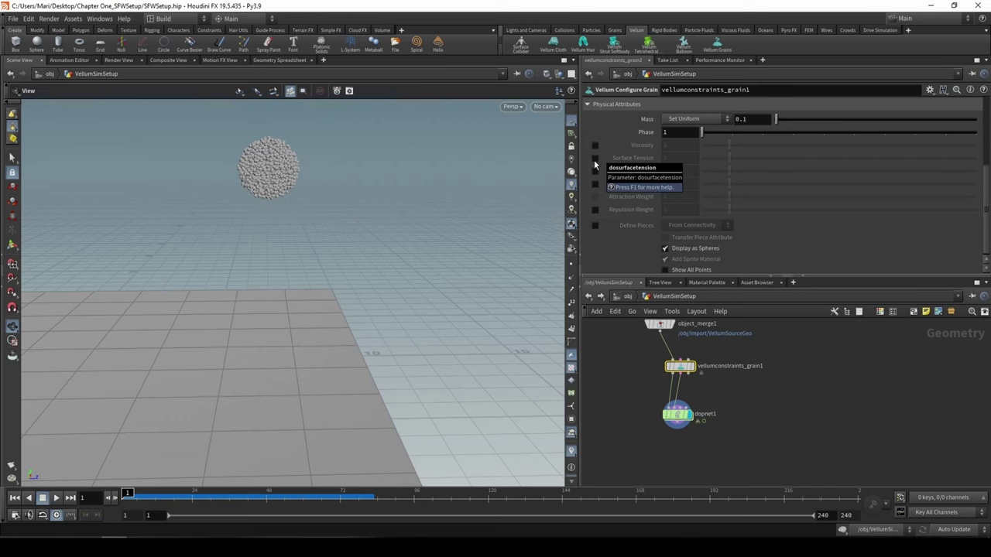
click(595, 158)
click(594, 170)
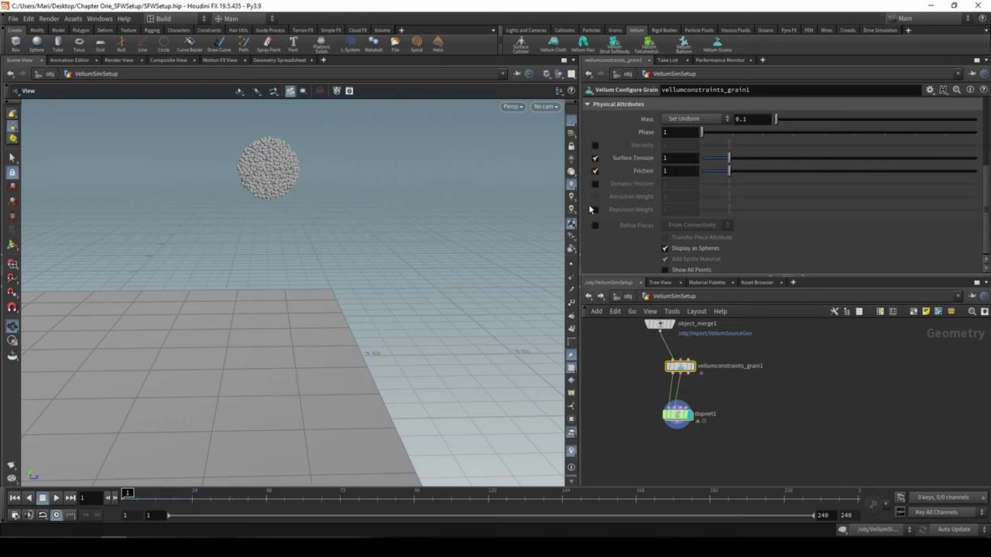
click(595, 146)
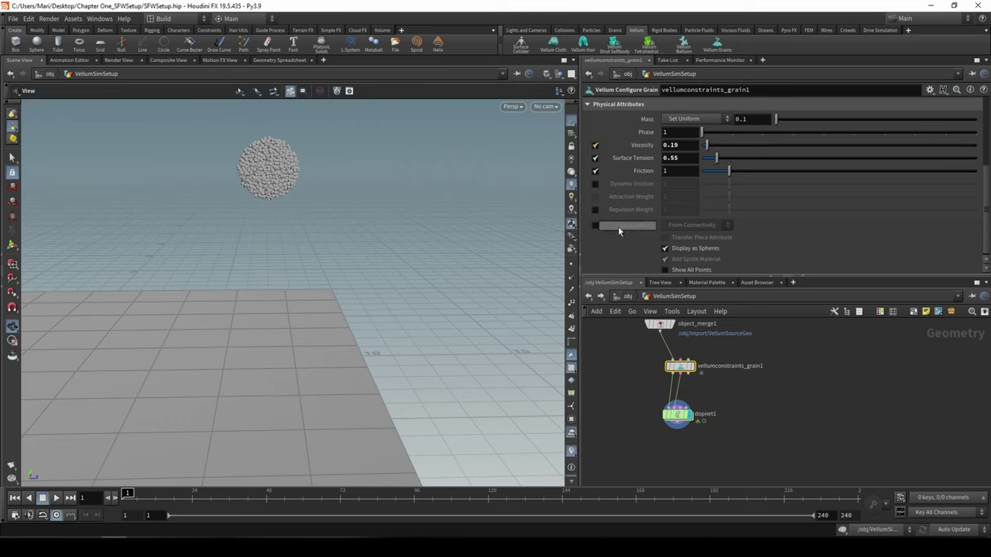
click(63, 498)
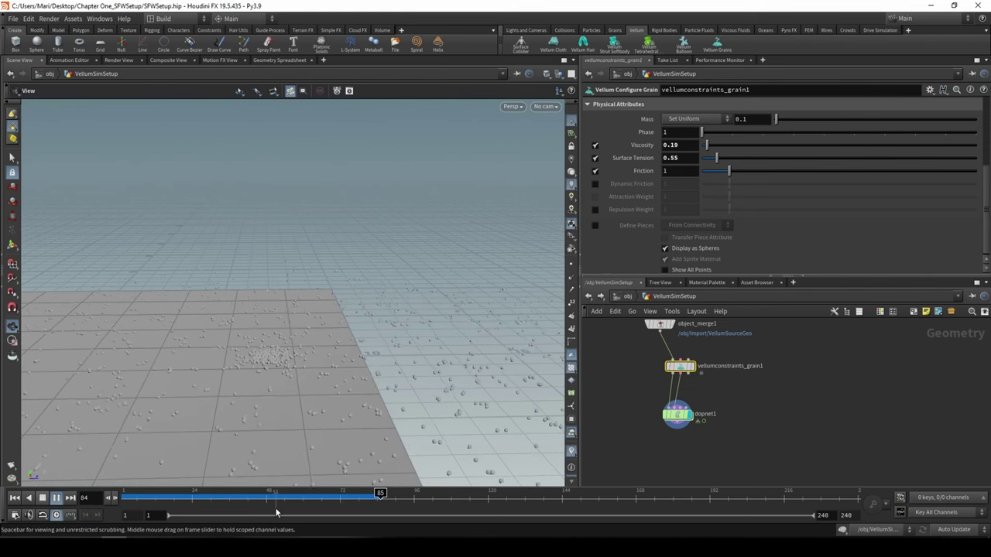
mouse_move(263, 493)
mouse_down()
mouse_move(167, 494)
mouse_move(237, 494)
mouse_move(221, 495)
mouse_up()
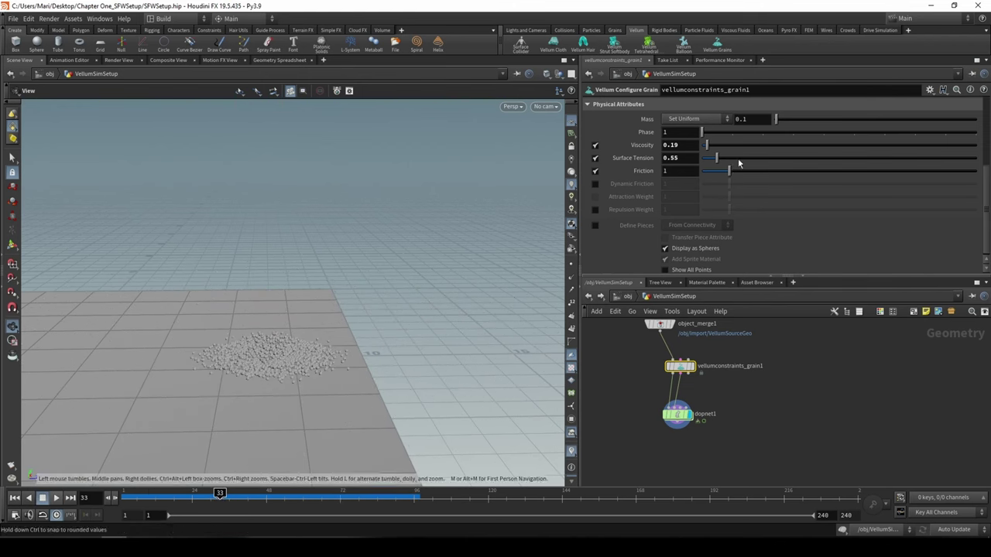
Step: Raise the Surface Tension of vellumconstraints_grain1 to 4.48 and replay the simulation from frame 1
drag(738, 163, 749, 161)
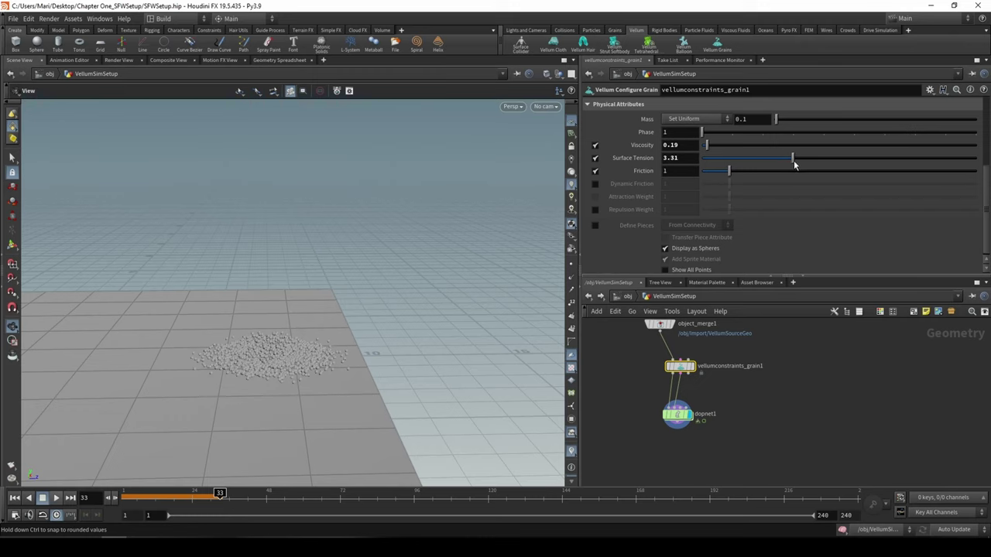
click(124, 497)
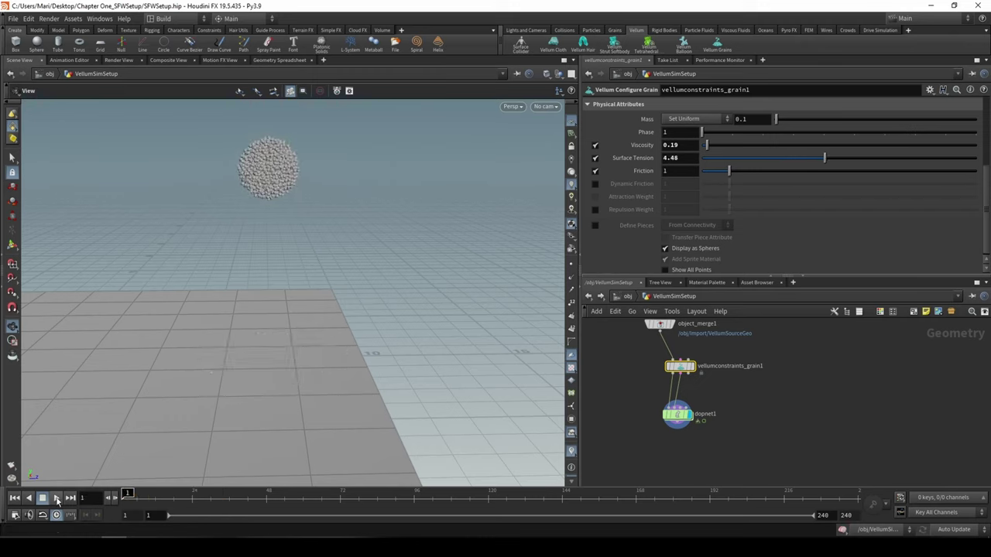
click(56, 499)
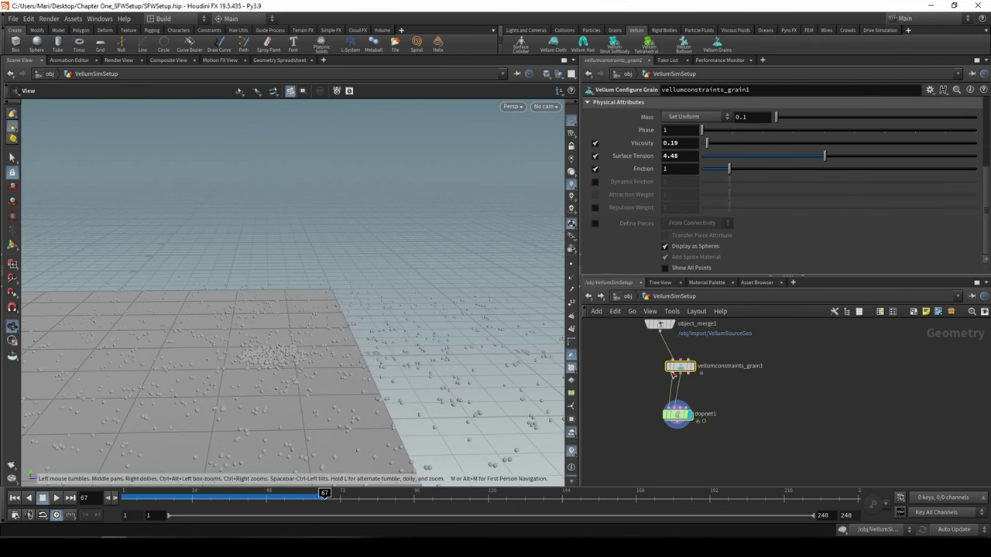
Step: Inside dopnet1, examine vellumsolver1's Advanced settings, including the Fluids, Motion and Grain Collisions sections
double_click(681, 417)
click(698, 453)
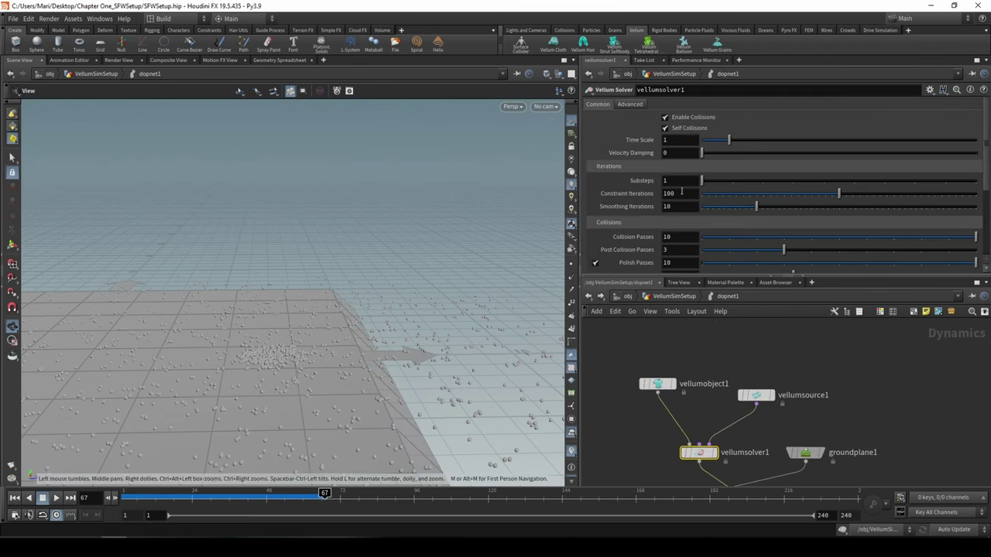
click(629, 104)
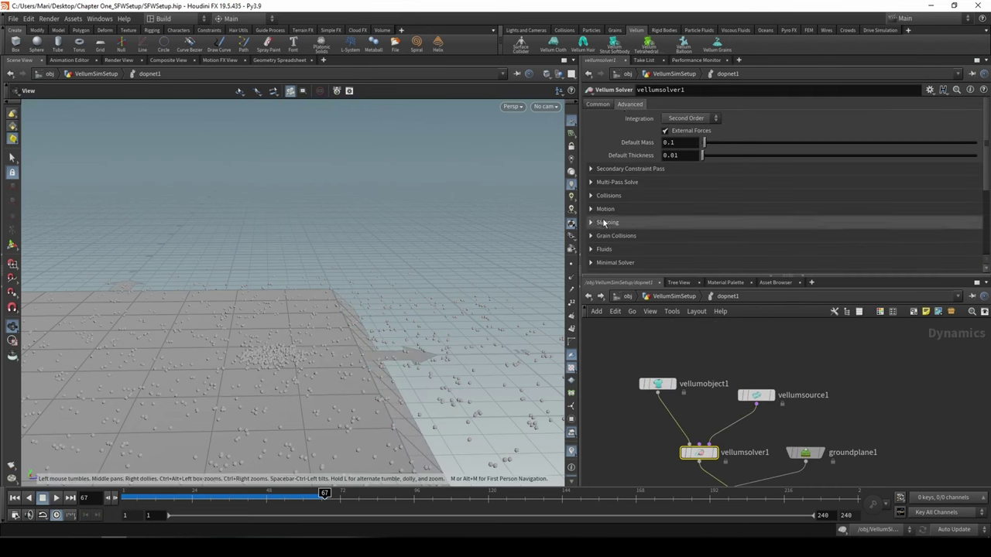
scroll(604, 232, down, 3)
click(597, 183)
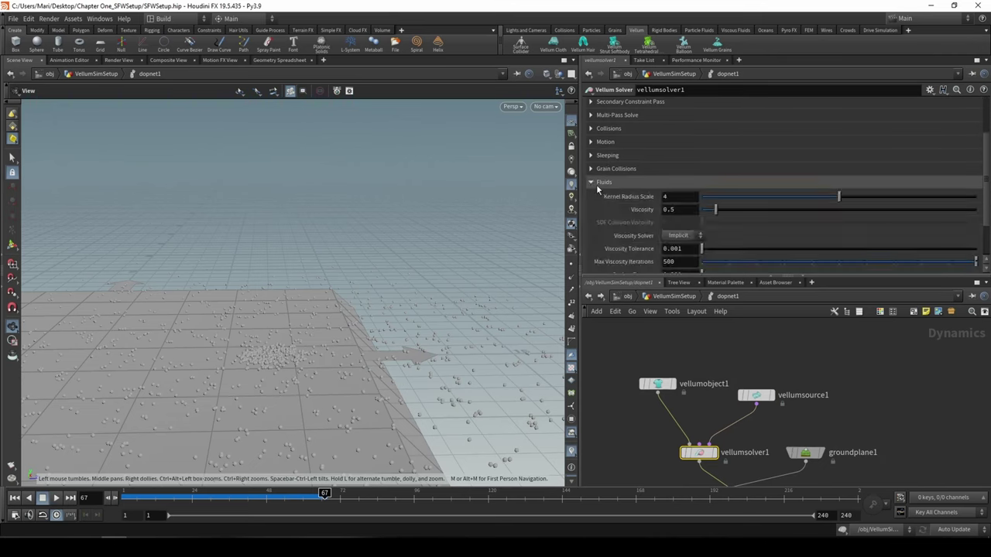
scroll(600, 186, down, 2)
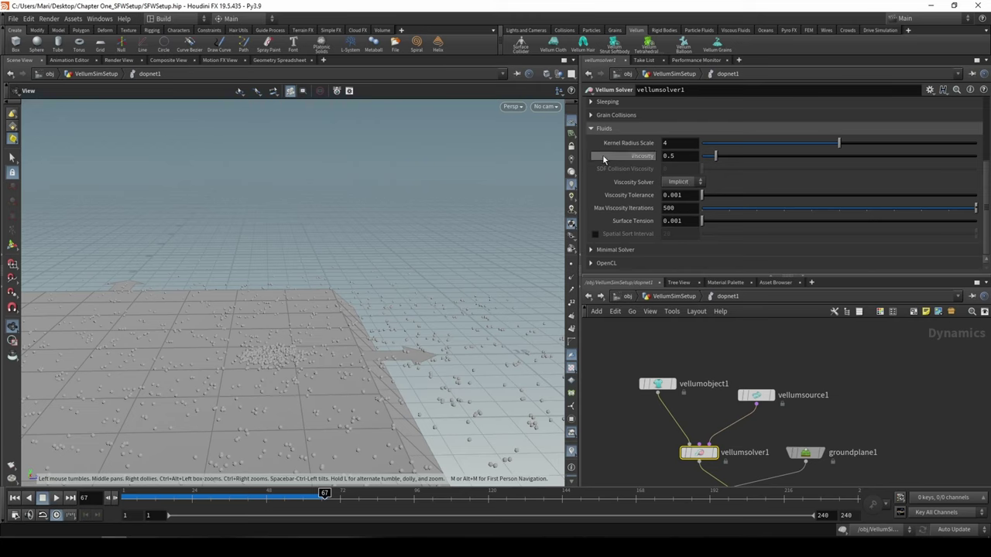
click(591, 128)
scroll(593, 171, up, 3)
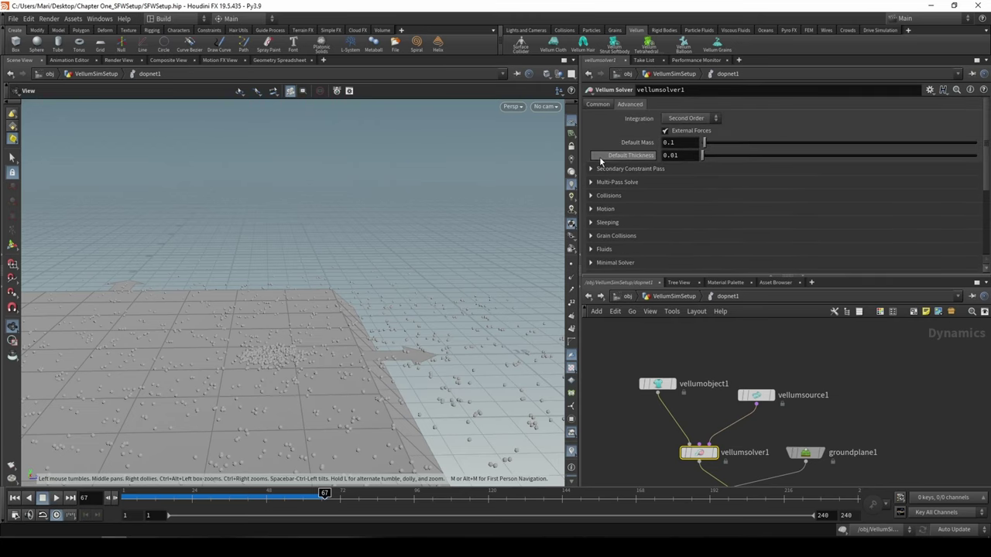
click(590, 210)
click(591, 210)
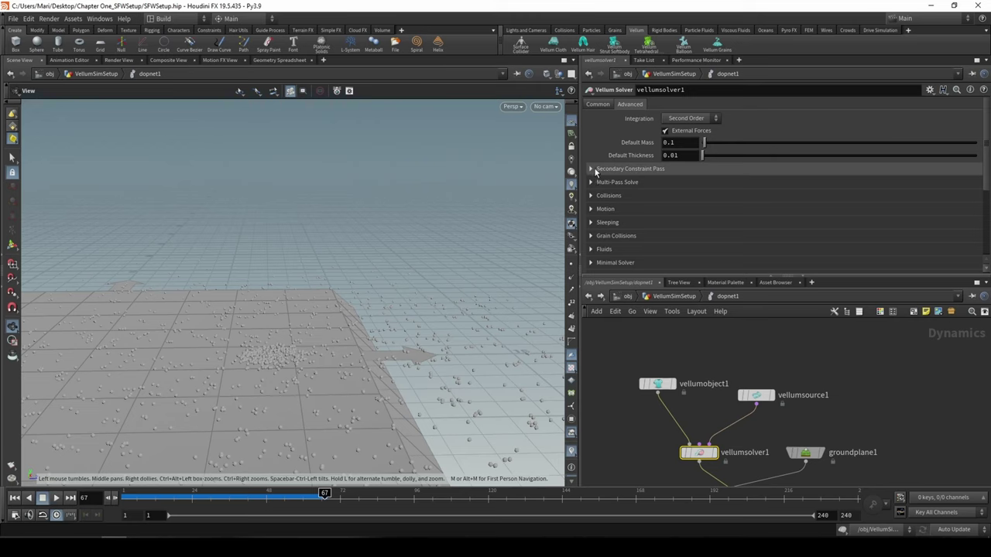
scroll(592, 210, down, 2)
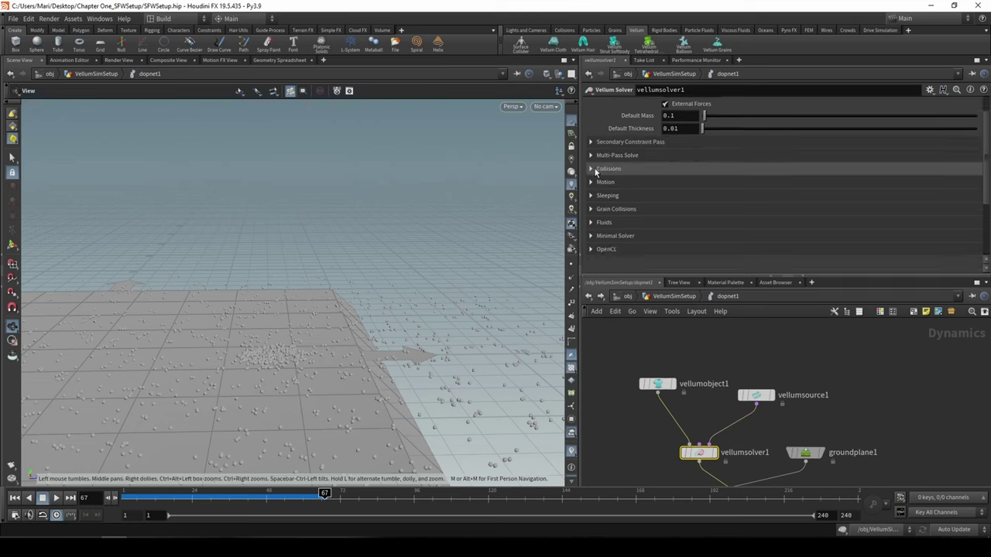
click(590, 210)
click(590, 210)
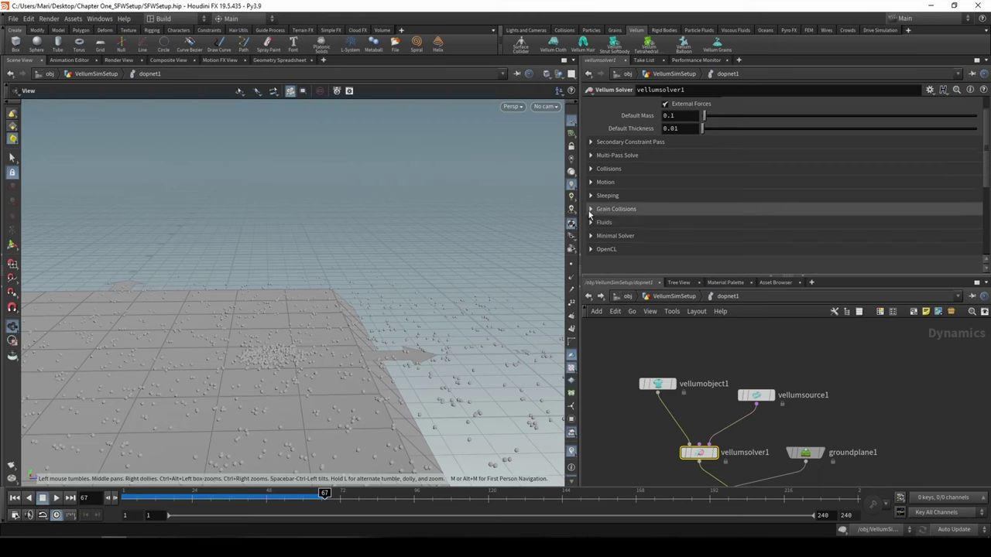
Step: Set the Fluids Surface Tension of vellumsolver1 to 0.19 and return the simulation to frame 1
click(590, 222)
scroll(590, 226, down, 5)
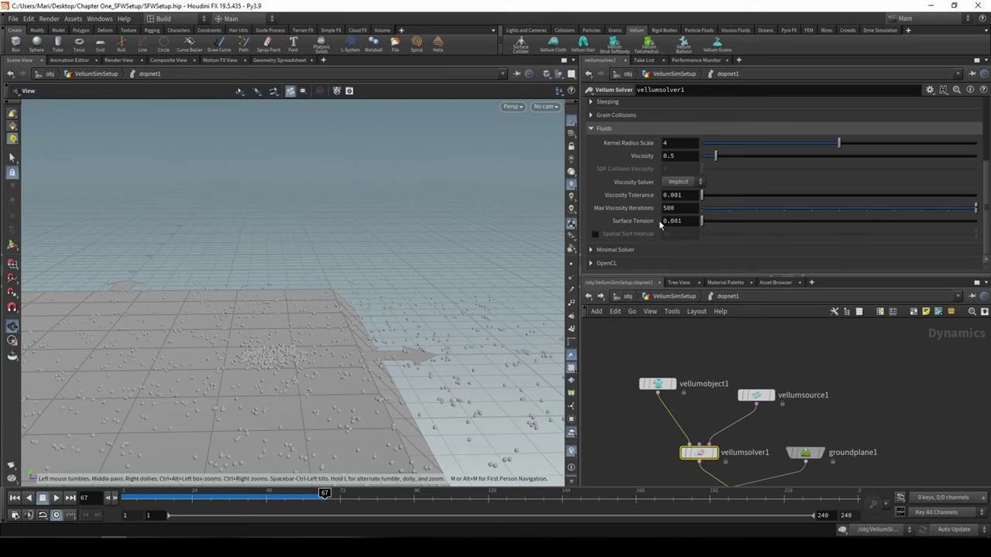
mouse_move(648, 223)
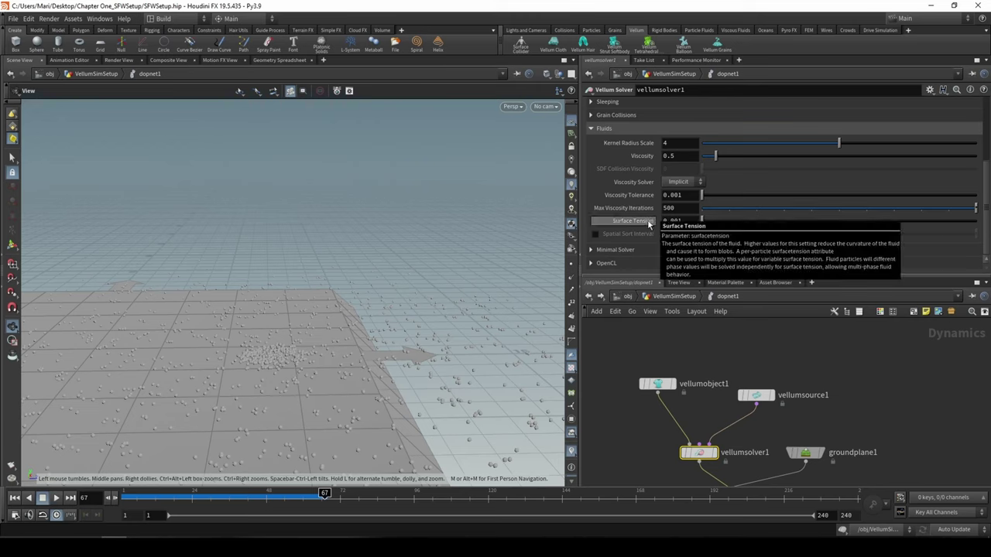
drag(702, 221, 707, 221)
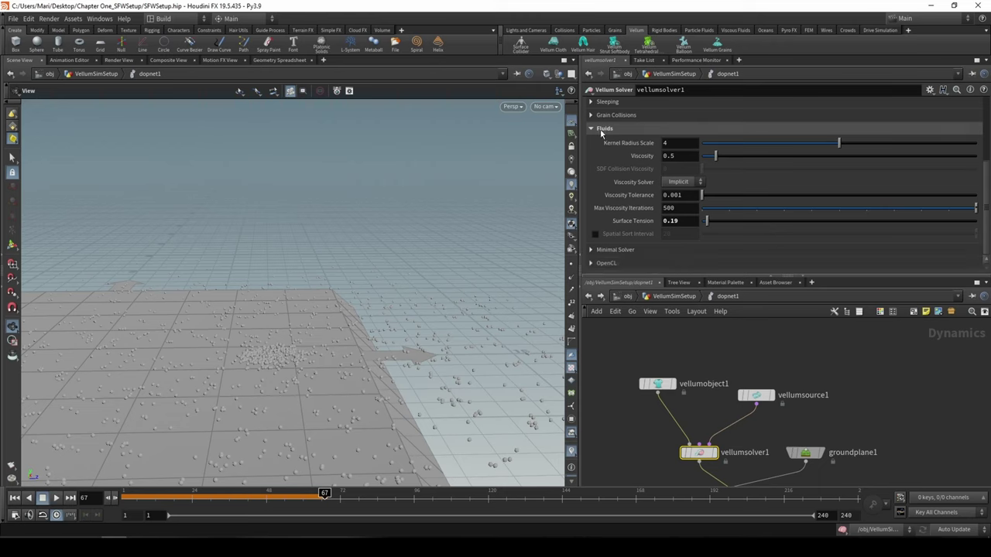
click(15, 497)
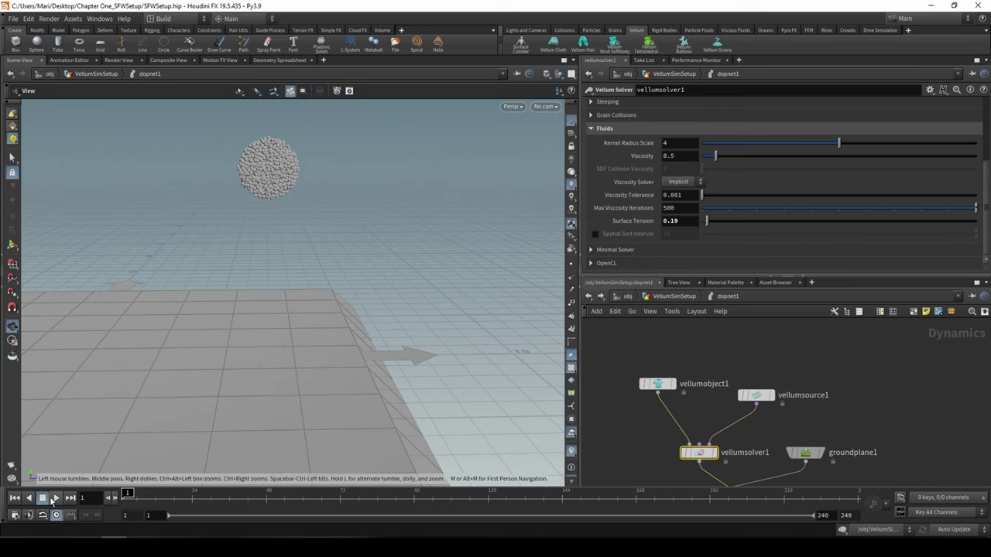
Step: Play the simulation, inspect how the particles spread on the ground plane, and return to frame 1
click(54, 498)
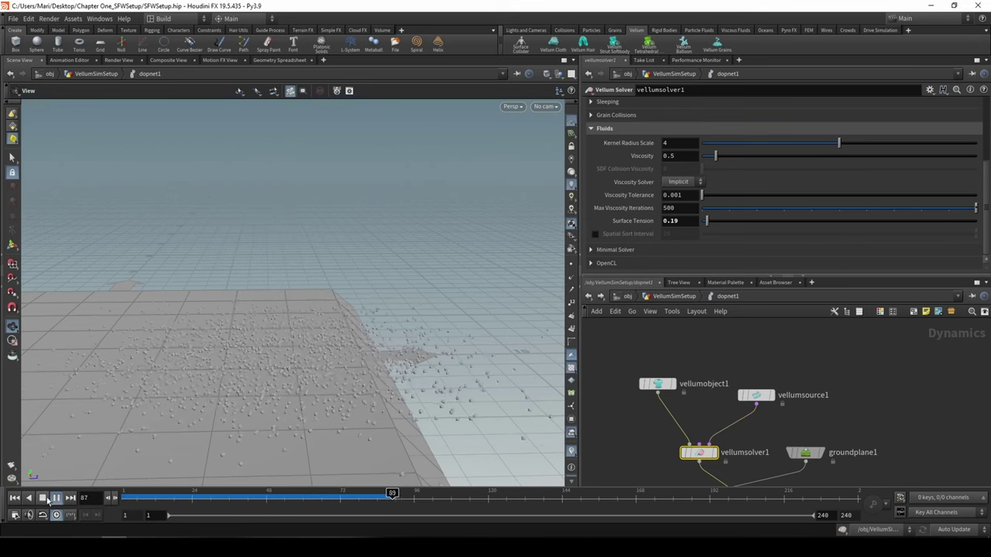
drag(290, 303, 332, 316)
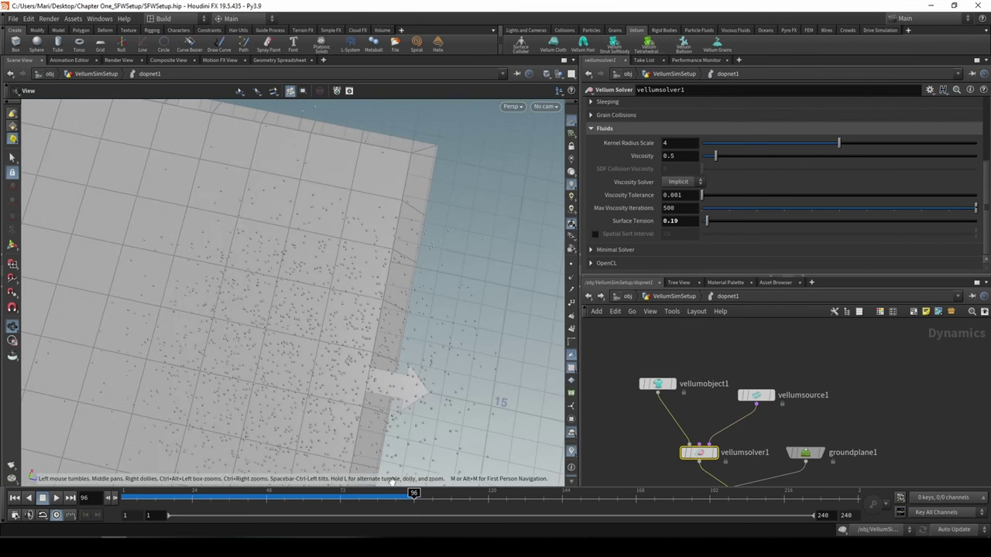
drag(414, 494, 124, 498)
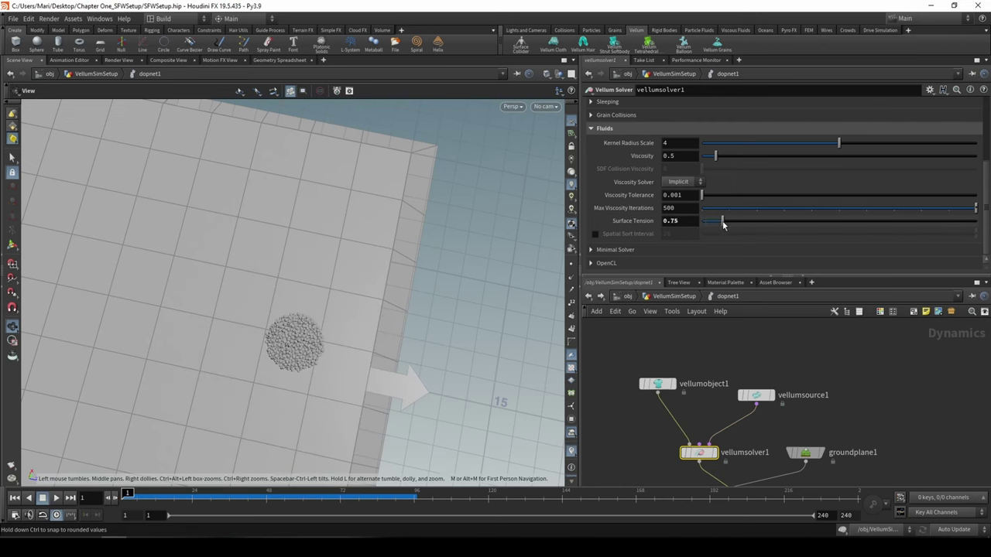
Step: Set vellumsolver1's Fluids Surface Tension to 1.02, play the simulation to check the particles, and return to frame 1
drag(723, 223, 729, 223)
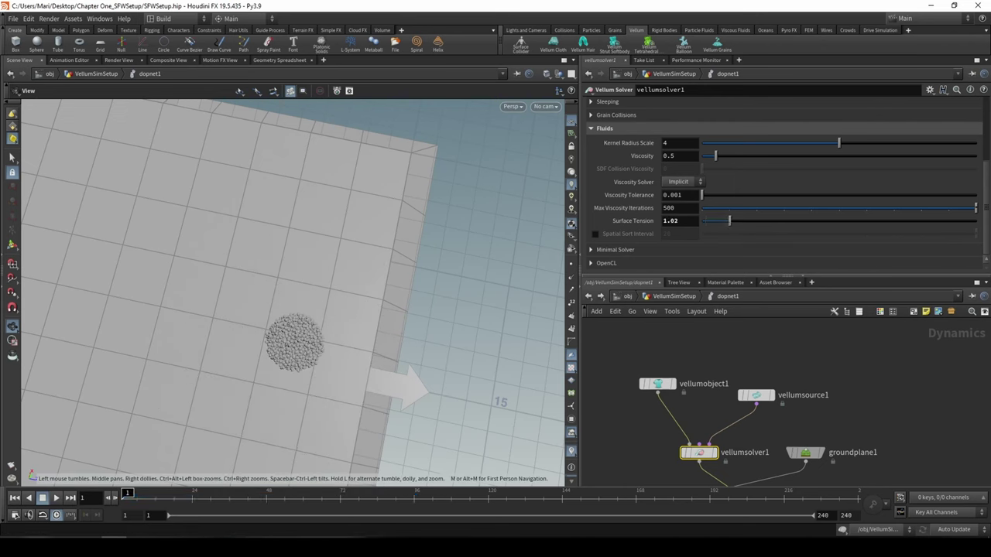
click(55, 497)
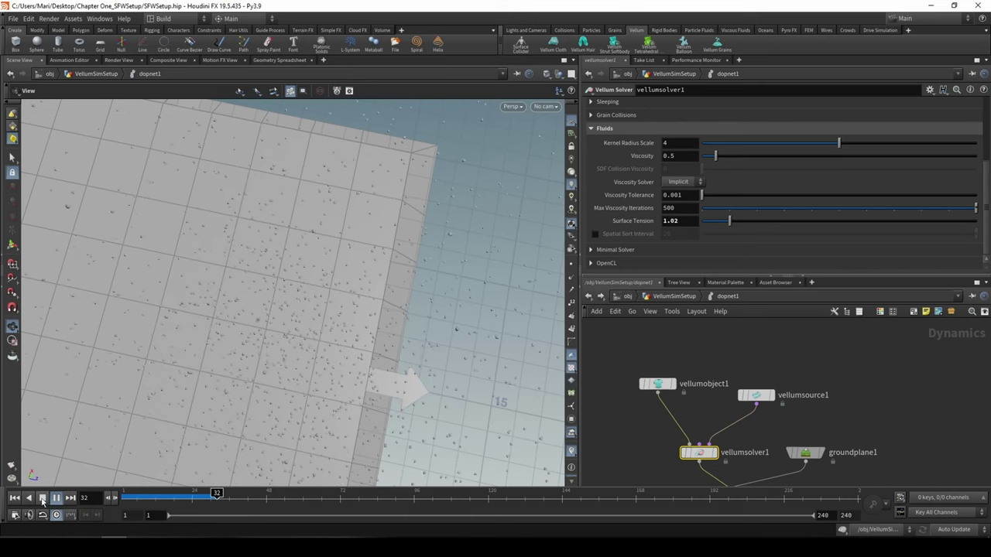
drag(343, 408, 356, 290)
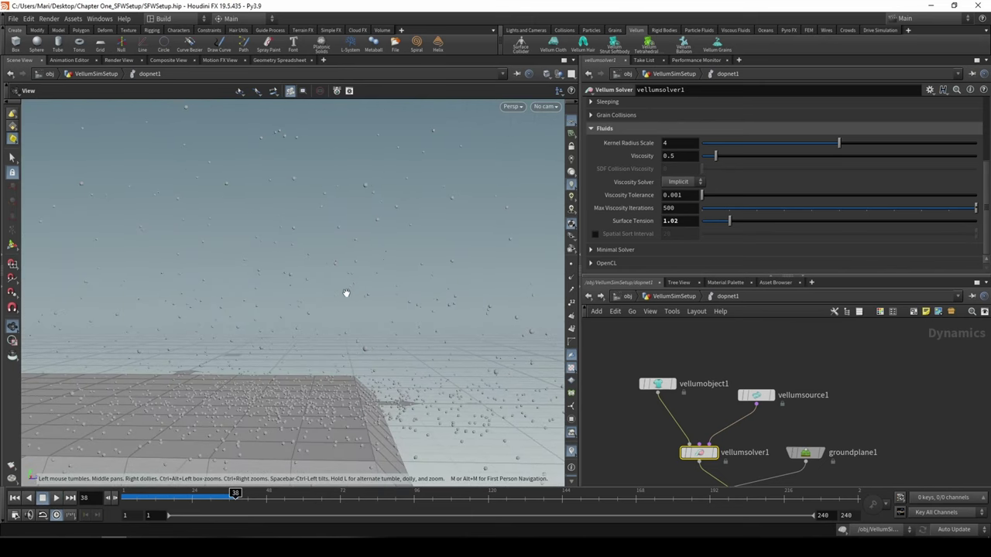
click(15, 497)
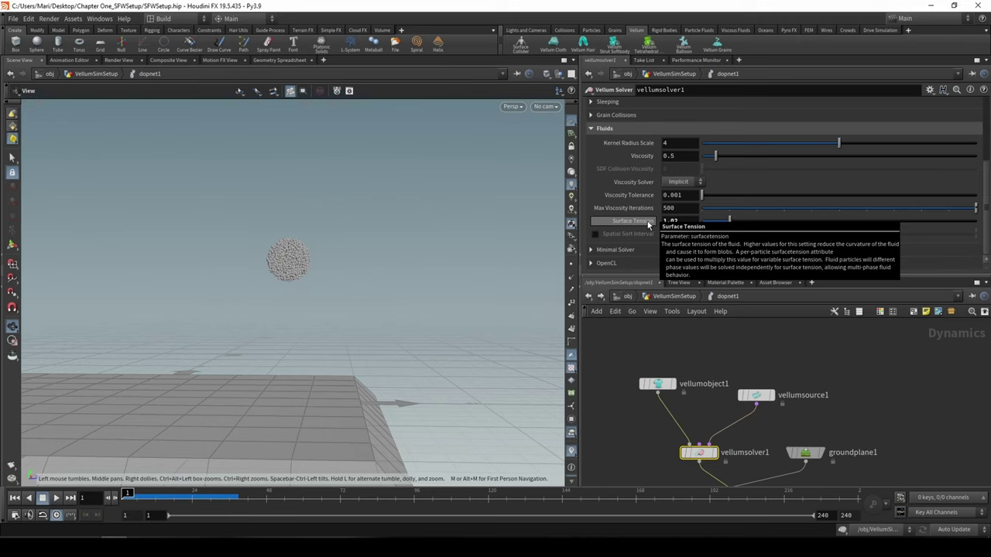
Step: Lower vellumsolver1's Surface Tension to 0.06, play the simulation, and return to frame 1
drag(716, 225, 714, 223)
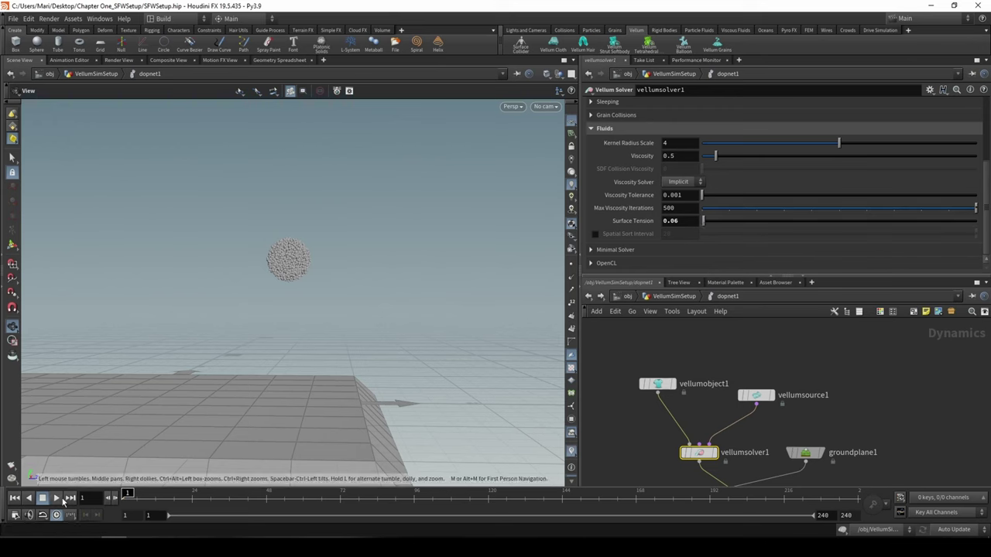
click(62, 499)
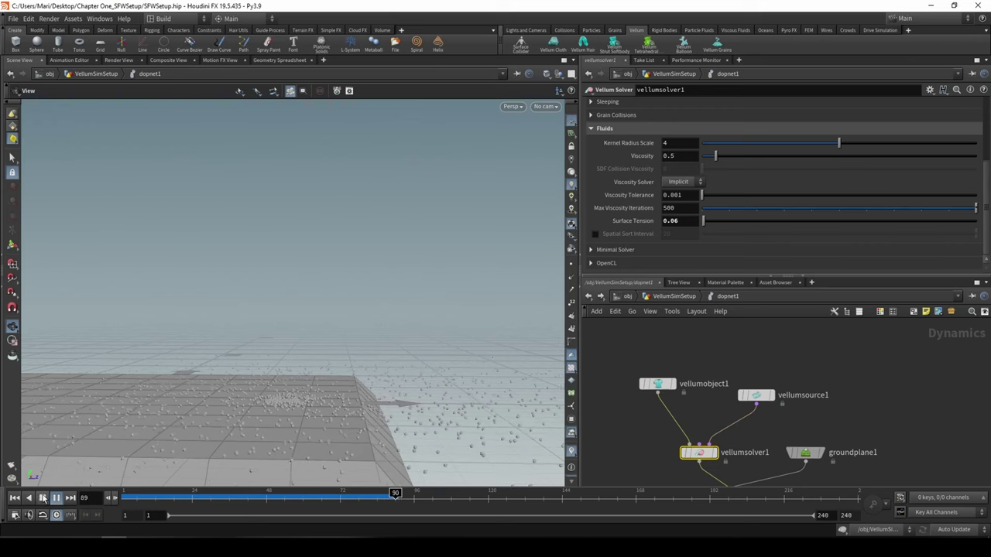
click(42, 497)
click(14, 497)
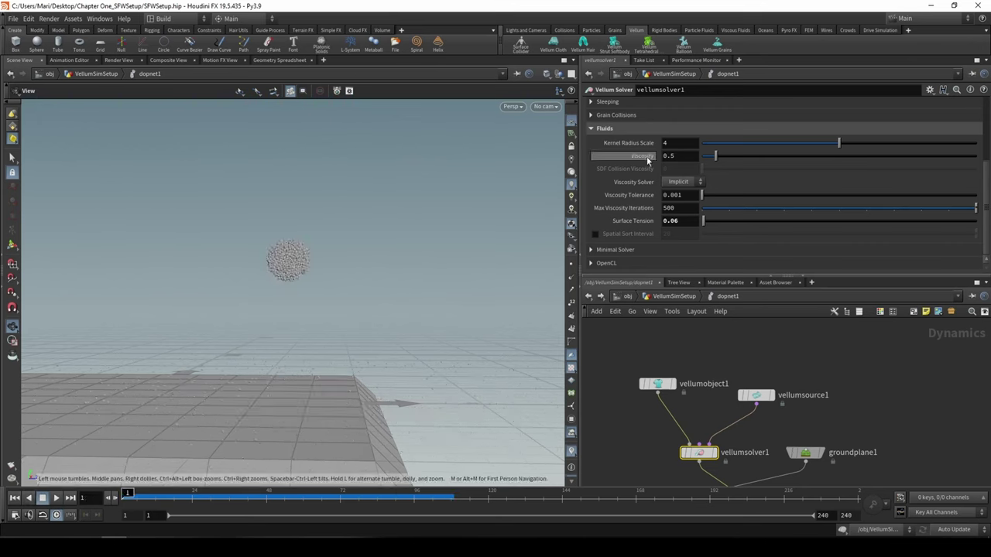
Step: Set vellumsolver1's Viscosity to 2.52 and play the simulation, viewing the particles from above
click(771, 157)
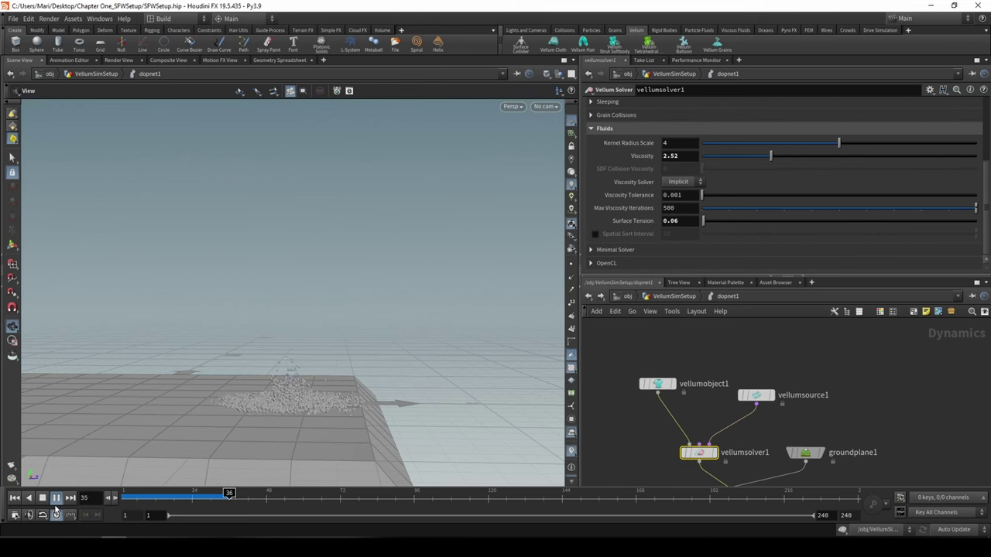
alt+drag(395, 252, 396, 332)
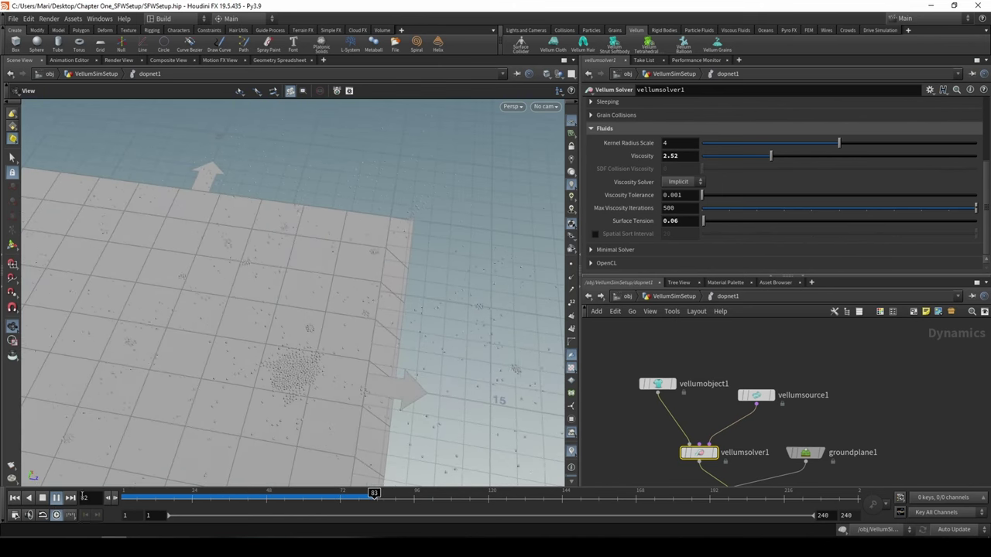
click(42, 497)
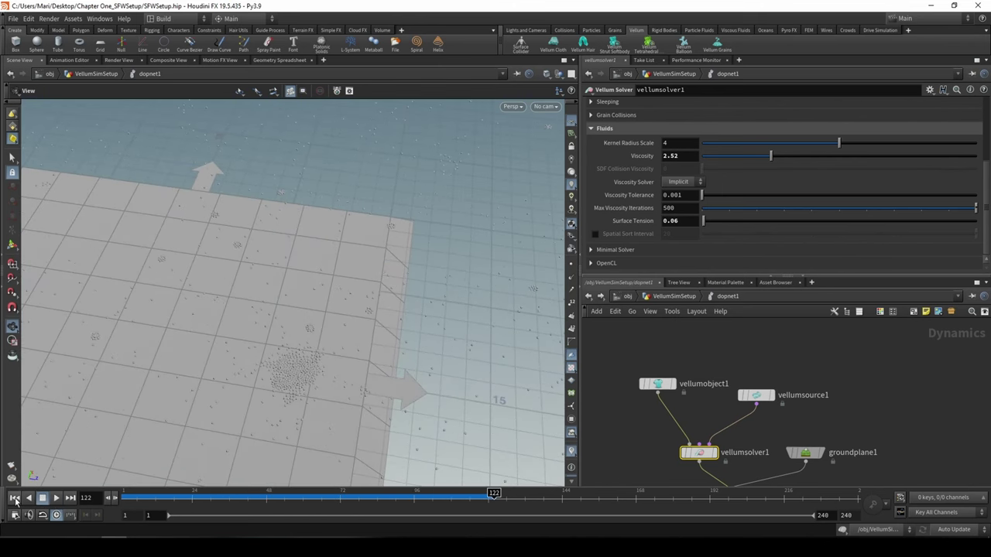
Step: Return to frame 1 and set vellumsolver1's Surface Tension to 0.13 and Viscosity to 4.82
click(15, 498)
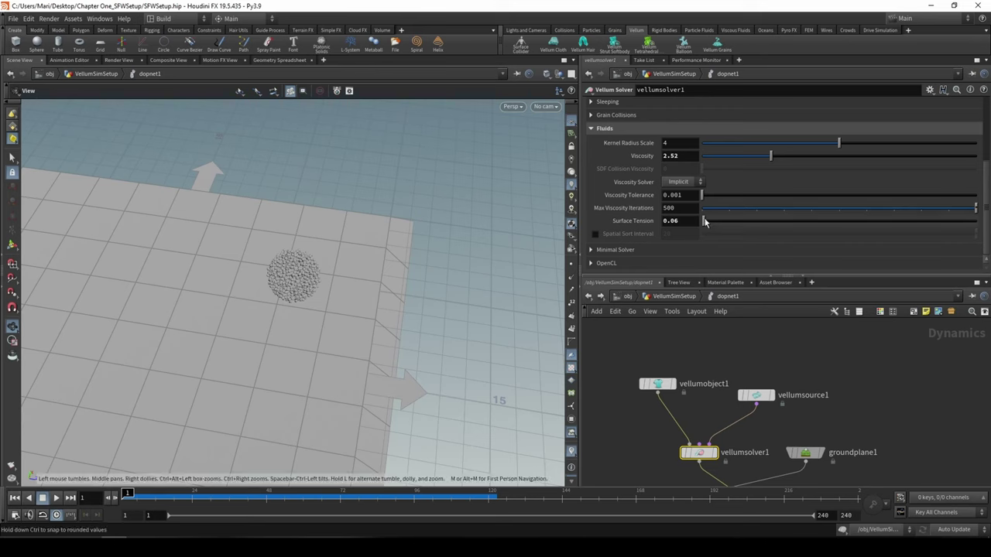
mouse_move(704, 222)
middle_down()
mouse_move(695, 222)
mouse_move(697, 246)
mouse_move(723, 246)
mouse_move(695, 225)
middle_up()
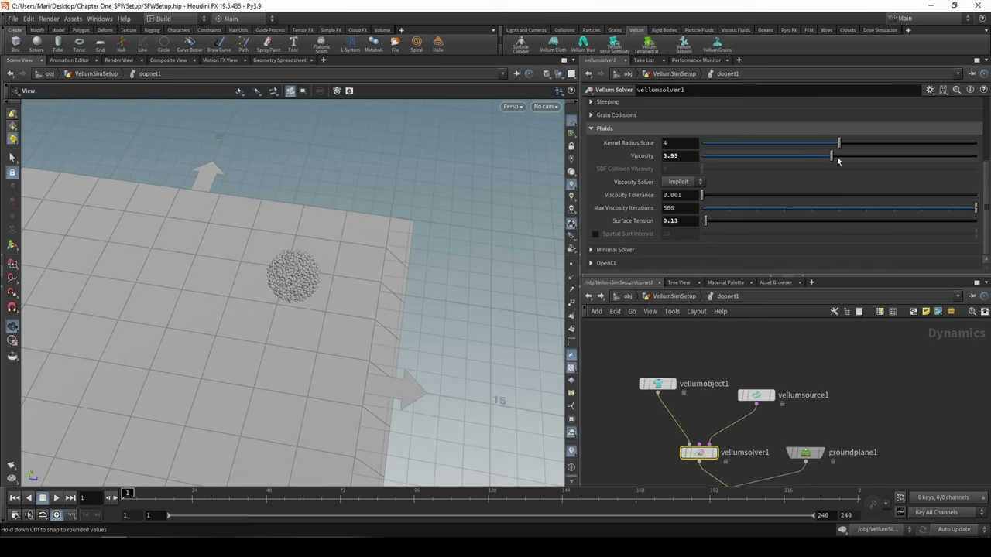
drag(835, 160, 832, 160)
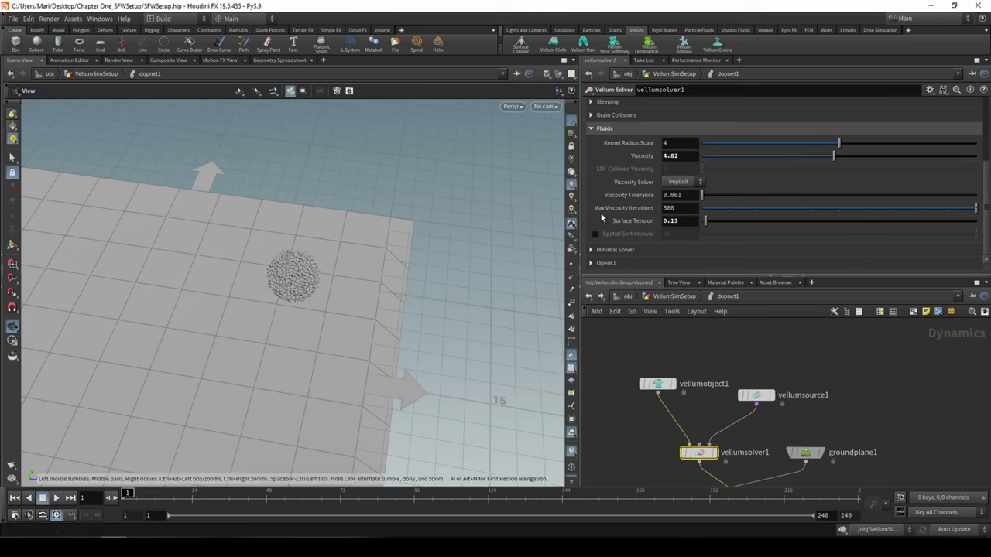
Step: Examine vellumsolver1's Motion settings and the parameters of vellumobject1 and vellumsource1
scroll(600, 201, up, 3)
click(598, 184)
click(596, 143)
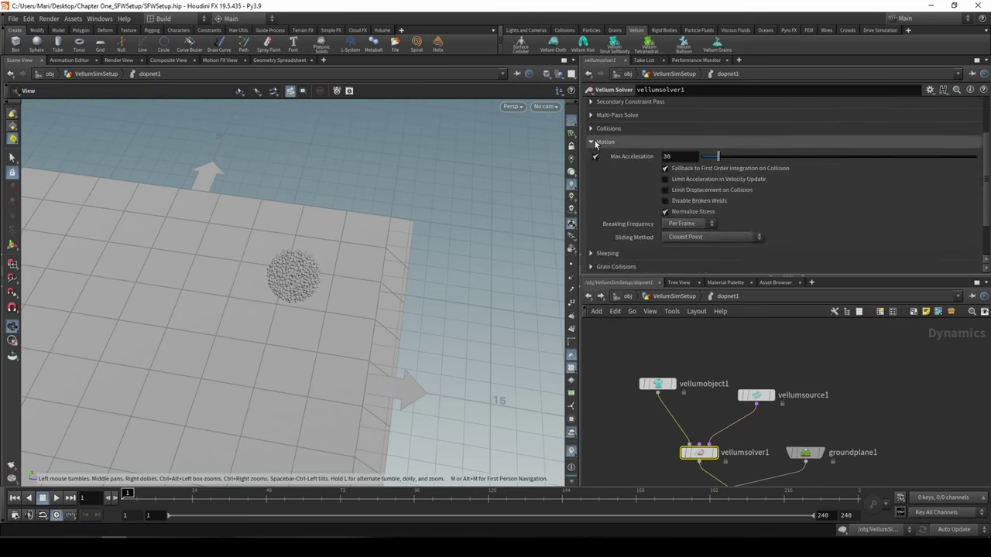
click(596, 143)
click(657, 384)
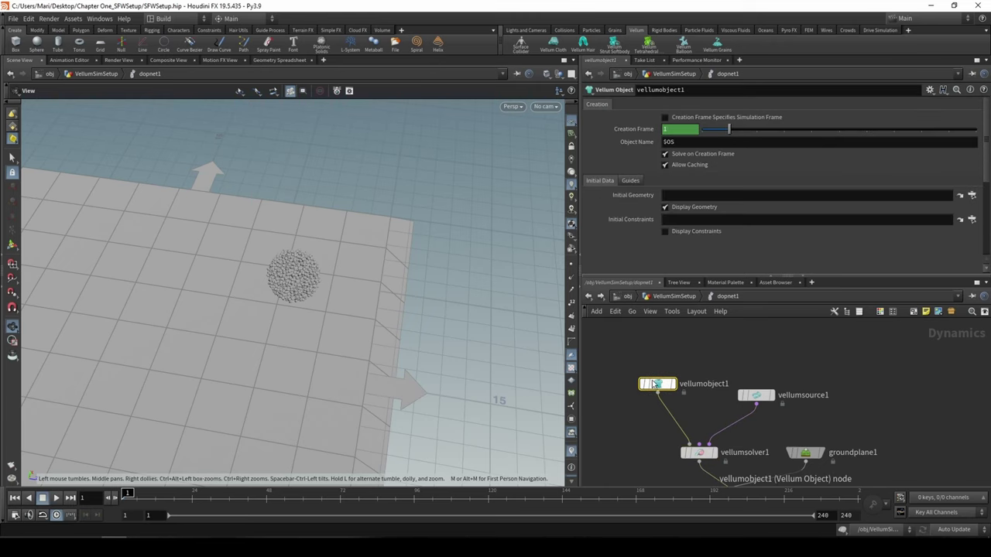
click(755, 395)
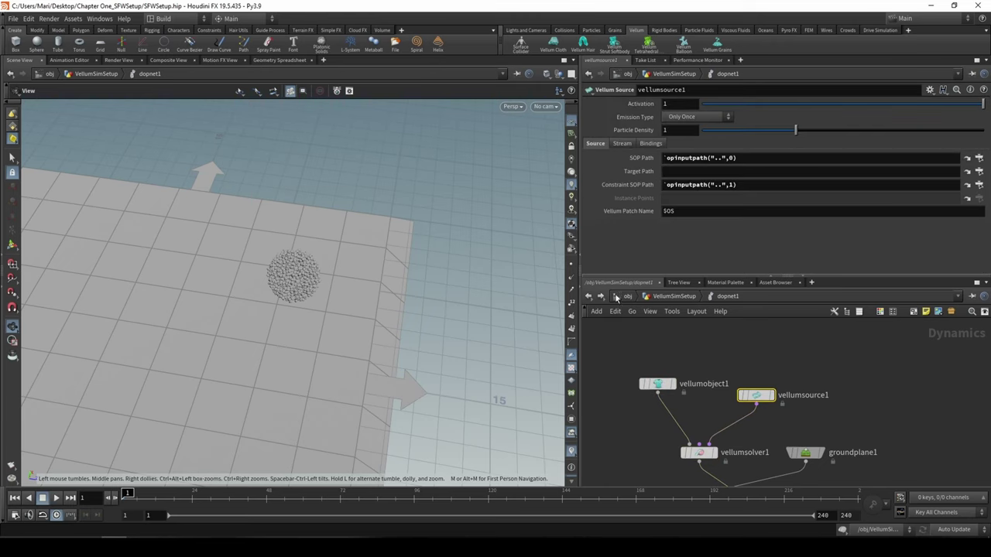
Step: In VellumSimSetup, set vellumconstraints_grain1's Friction to 3.15, enable Dynamic Friction at 1.53, and test the simulation before returning to frame 1
click(667, 303)
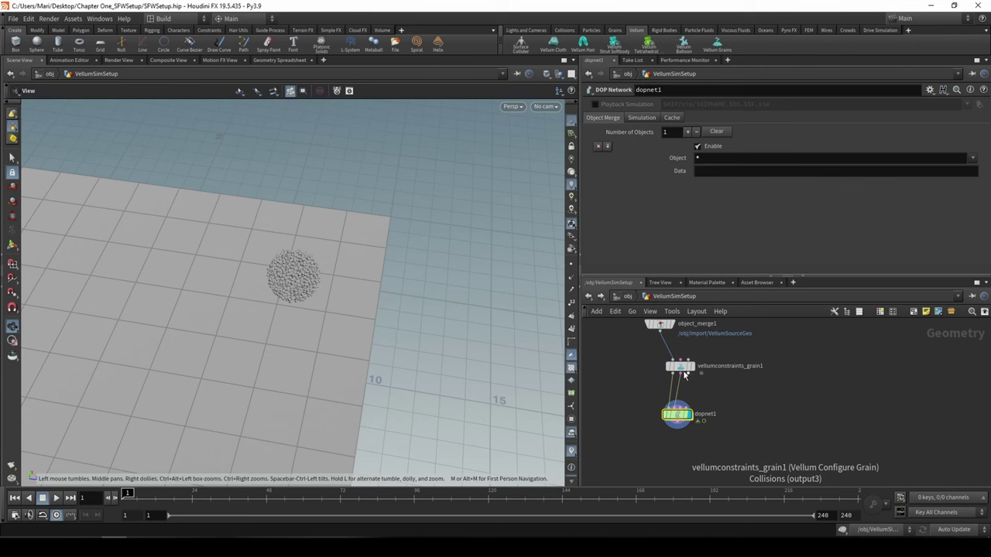
double_click(682, 363)
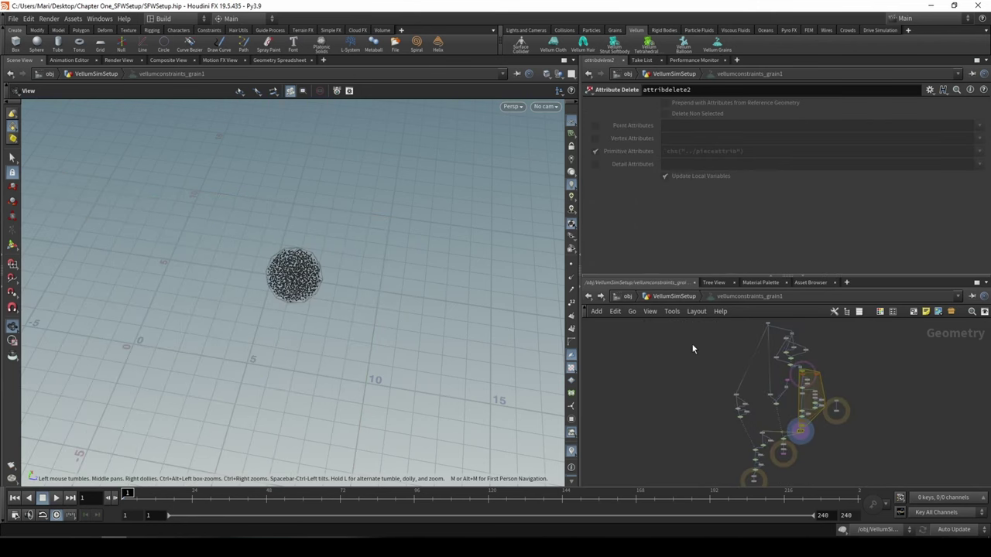
click(675, 297)
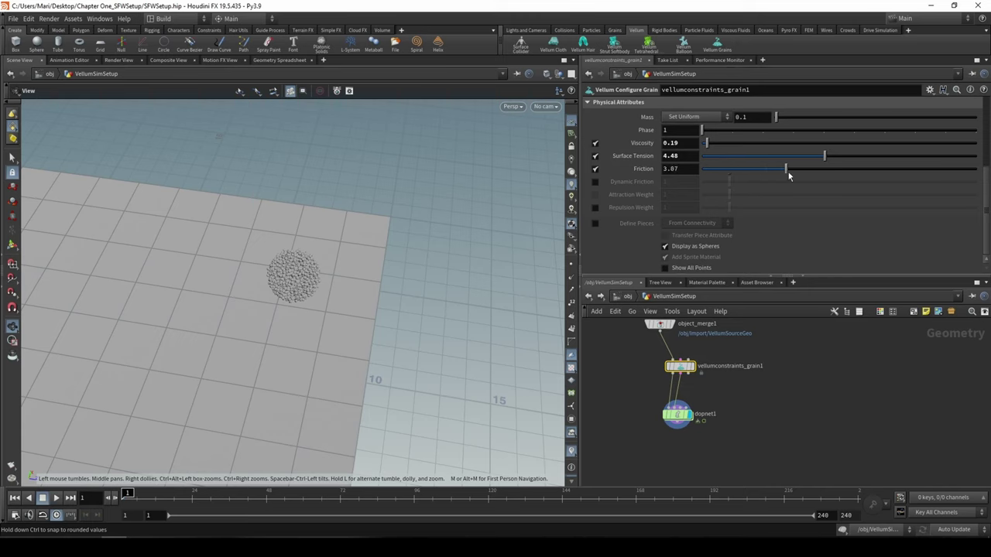
drag(789, 177, 791, 176)
click(743, 182)
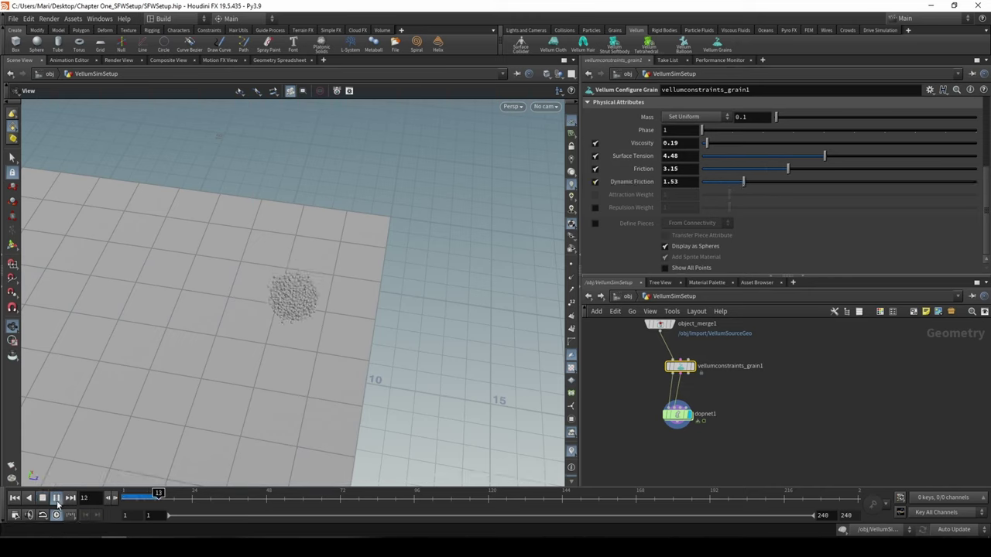
middle_drag(294, 453, 283, 411)
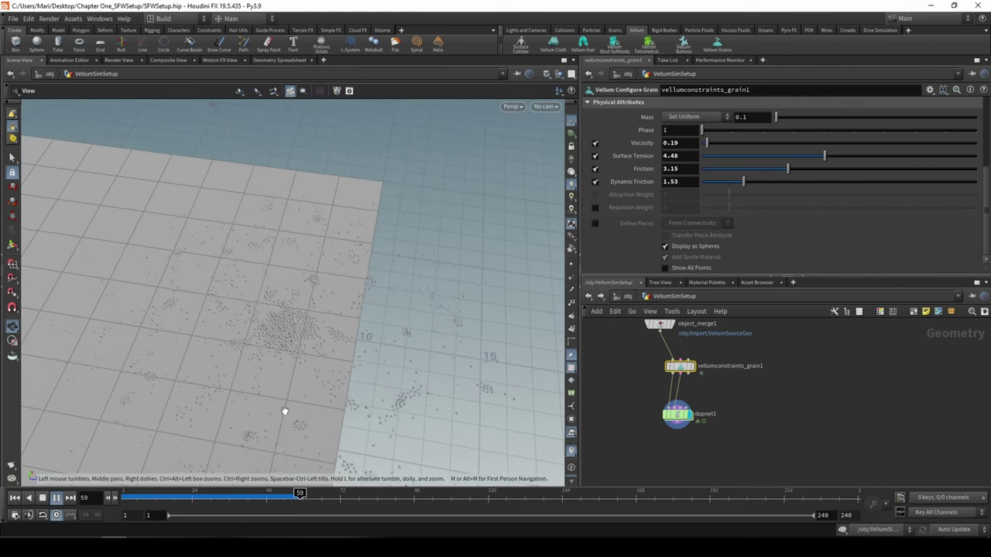
drag(276, 493, 124, 494)
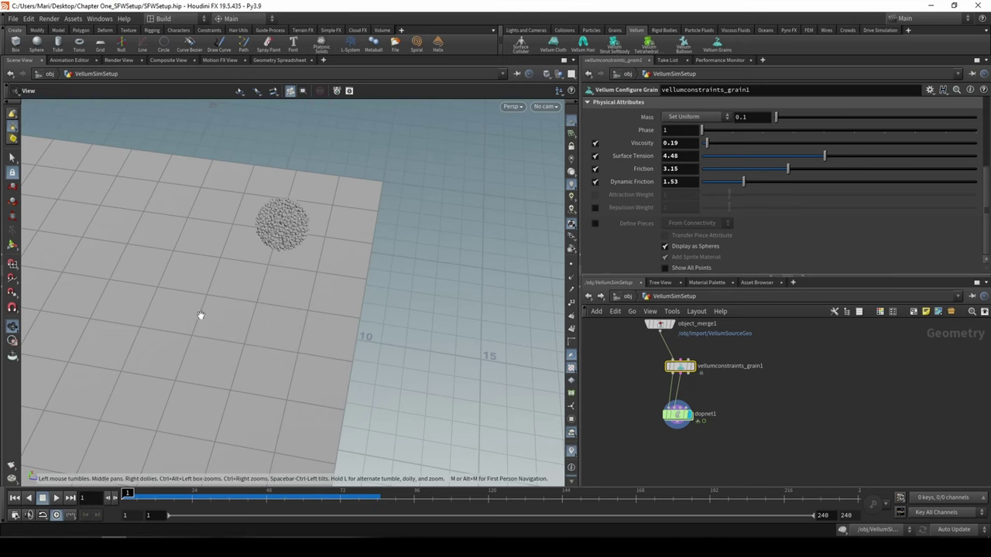
drag(199, 314, 247, 275)
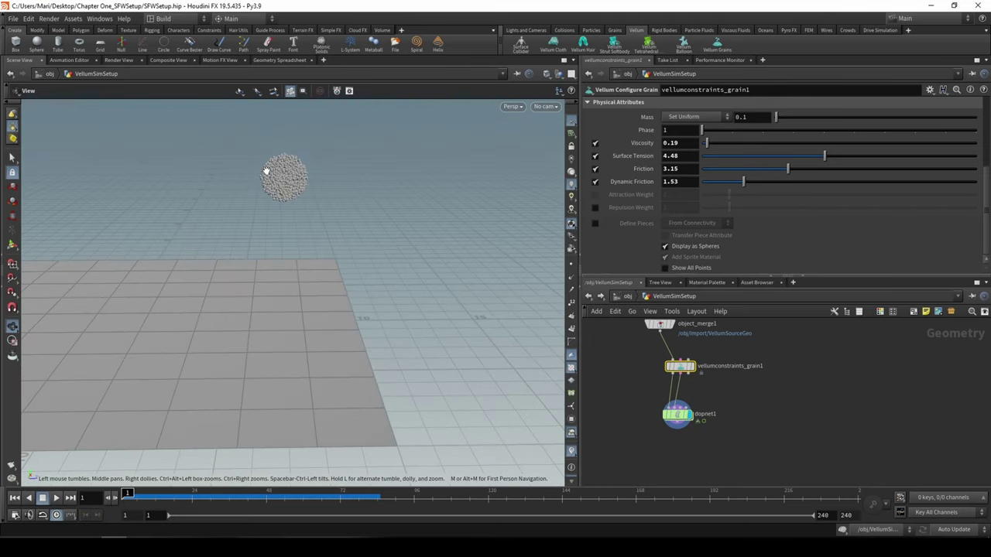
middle_drag(266, 170, 259, 263)
scroll(259, 261, up, 10)
right_drag(335, 242, 278, 258)
scroll(279, 257, down, 3)
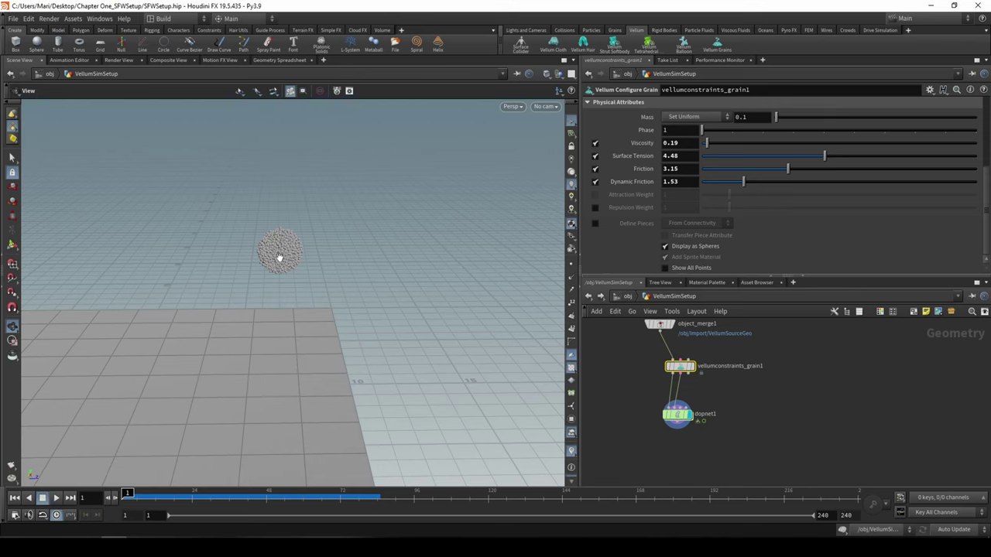
drag(275, 273, 402, 297)
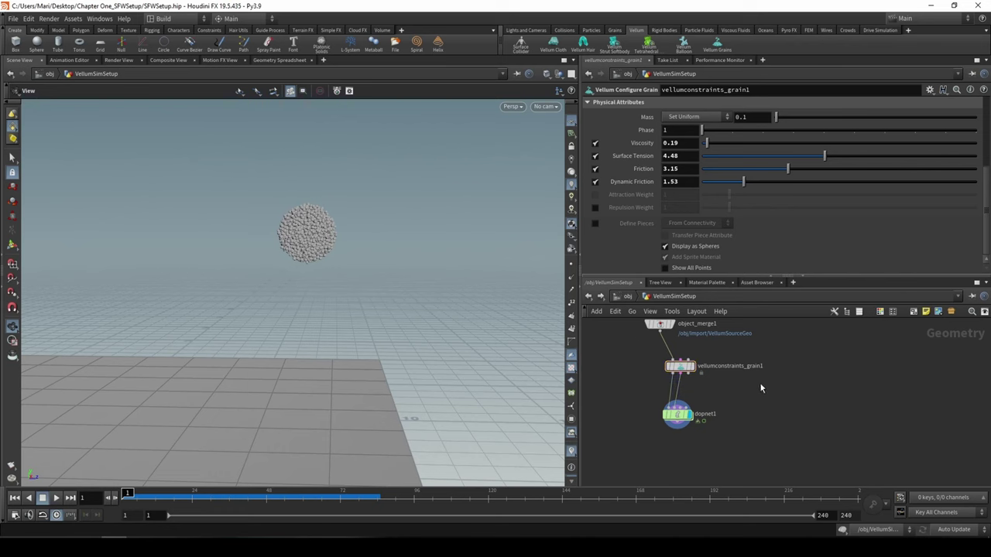
Step: Add a DOP Import node to the VellumSimSetup network, beside the dopnet1 chain
key(Tab)
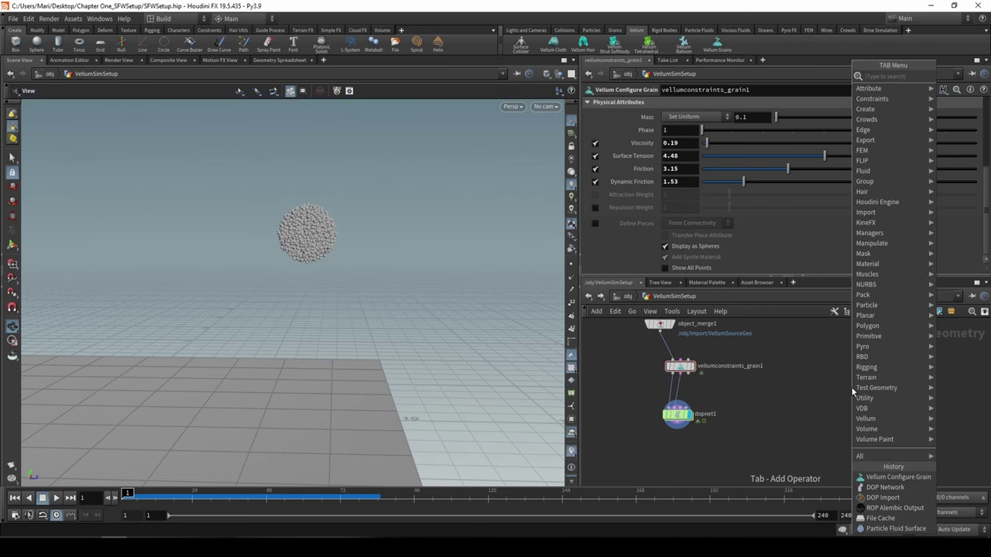
text(de)
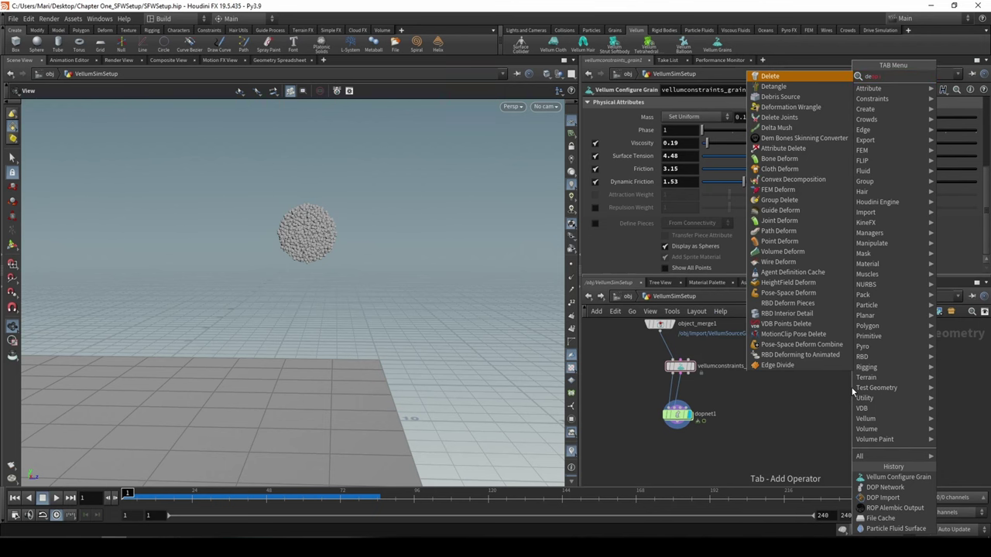
key(BackSpace)
key(BackSpace)
text(dop)
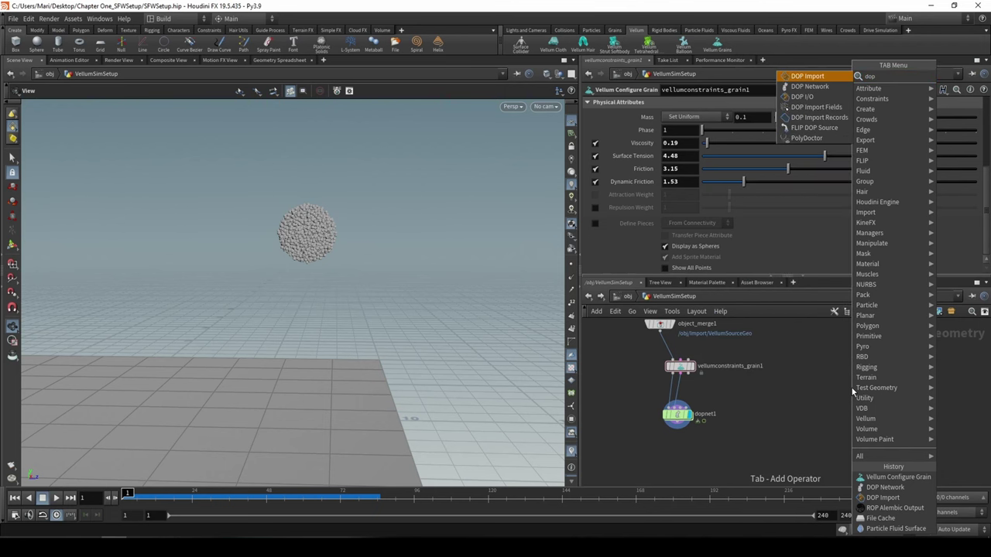
key(Return)
click(851, 388)
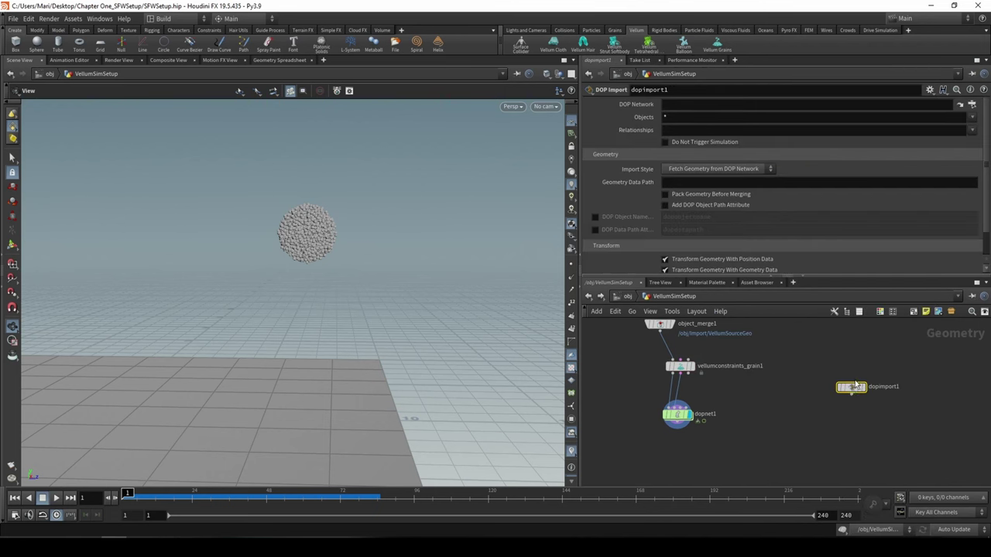
Step: Set dopimport1's DOP Network to /obj/VellumSimSetup/dopnet1, display the node, and reposition it beside vellumconstraints_grain1
click(971, 104)
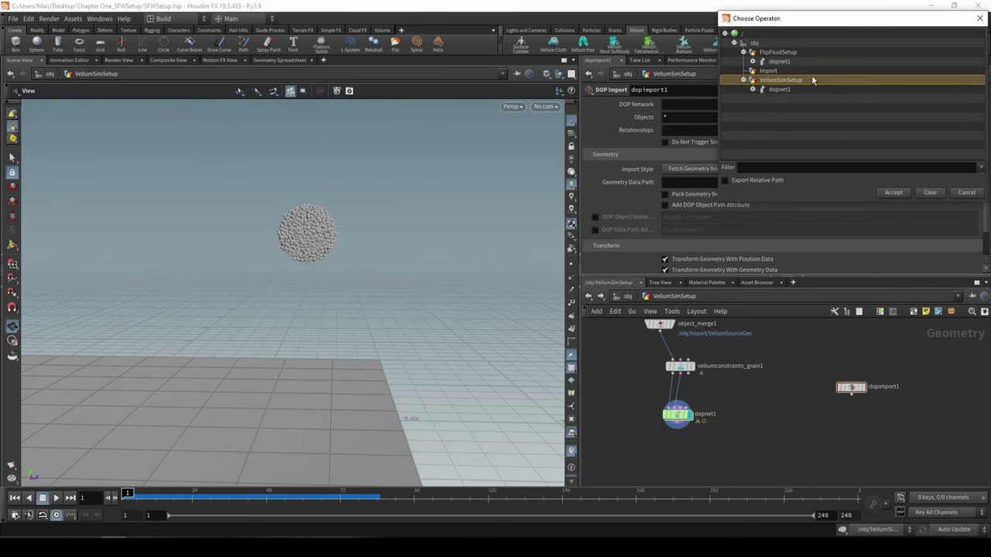
double_click(779, 90)
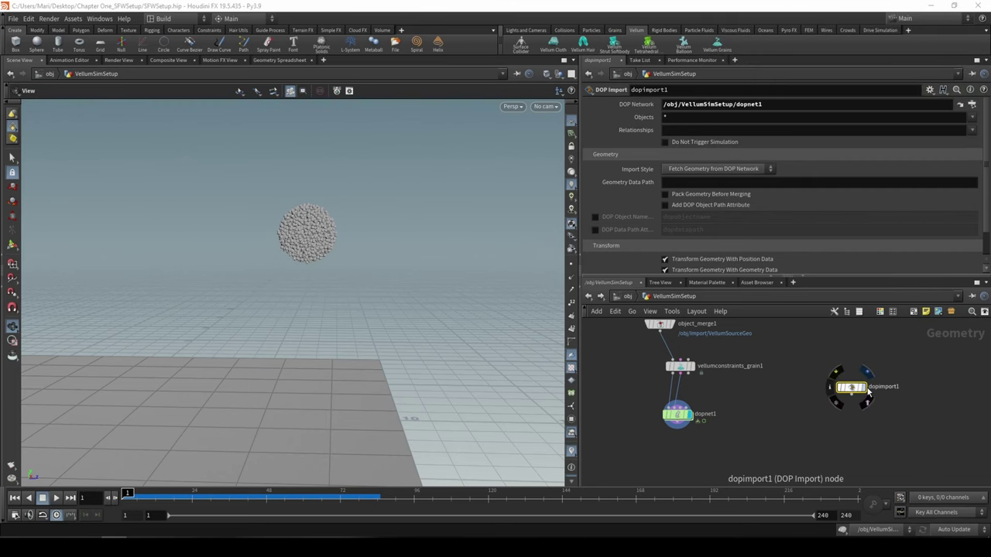
drag(854, 395, 825, 356)
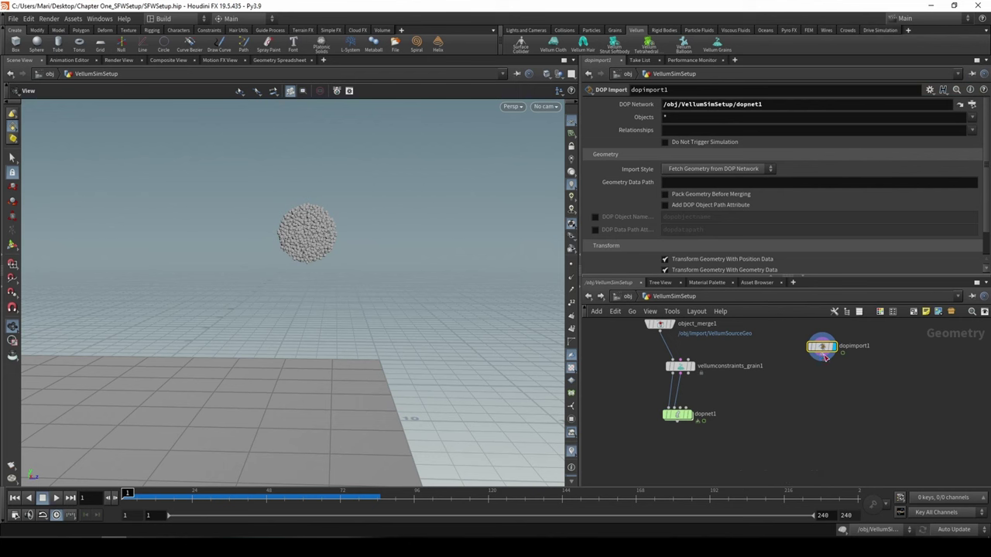
Step: Add a Particle Fluid Surface node to the VellumSimSetup network, wired below dopimport1
key(Tab)
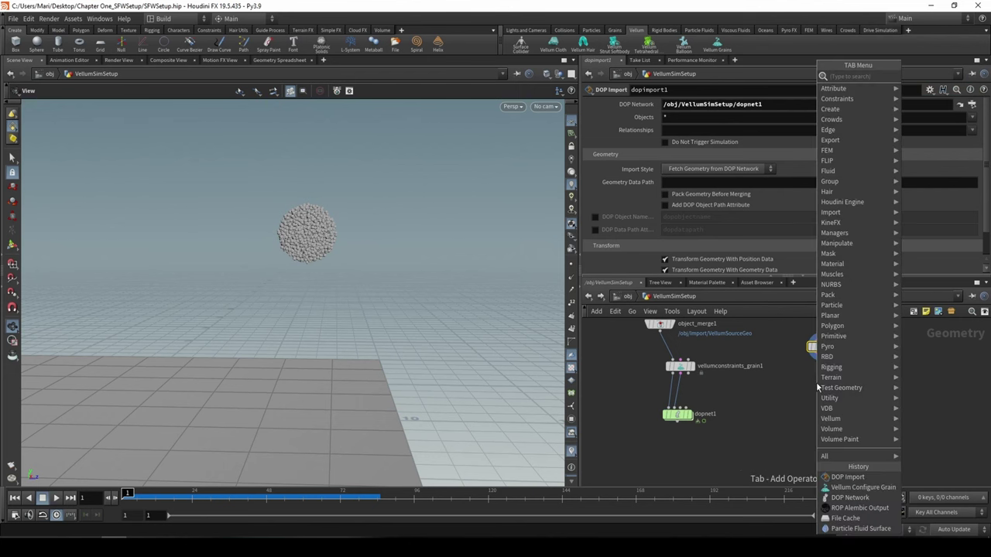
text(f)
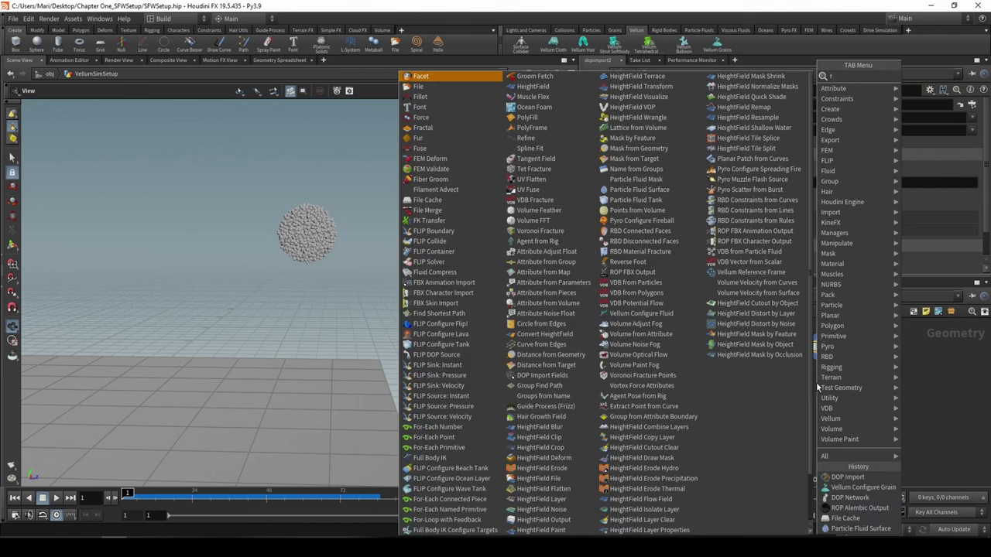
text(luid)
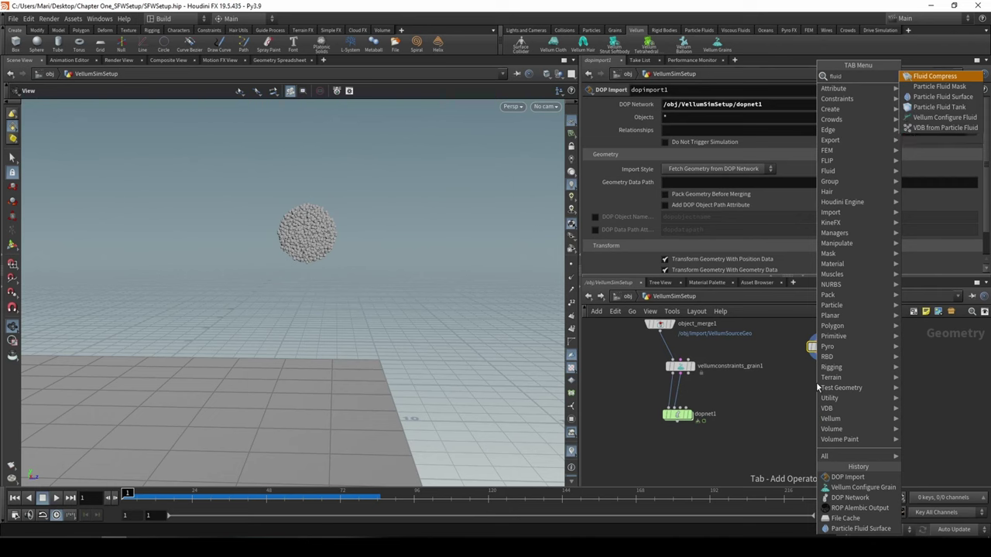
key(Down)
key(Down)
key(Return)
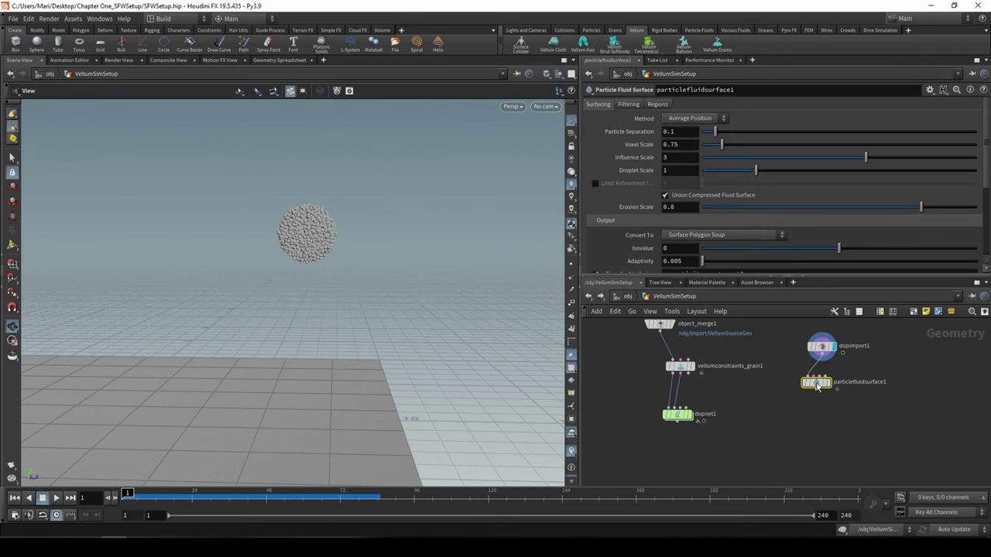
click(817, 387)
Step: Go to frame 47 and display particlefluidsurface1 to inspect the meshed splash up close
drag(341, 496, 263, 496)
drag(348, 371, 349, 345)
middle_drag(349, 345, 371, 228)
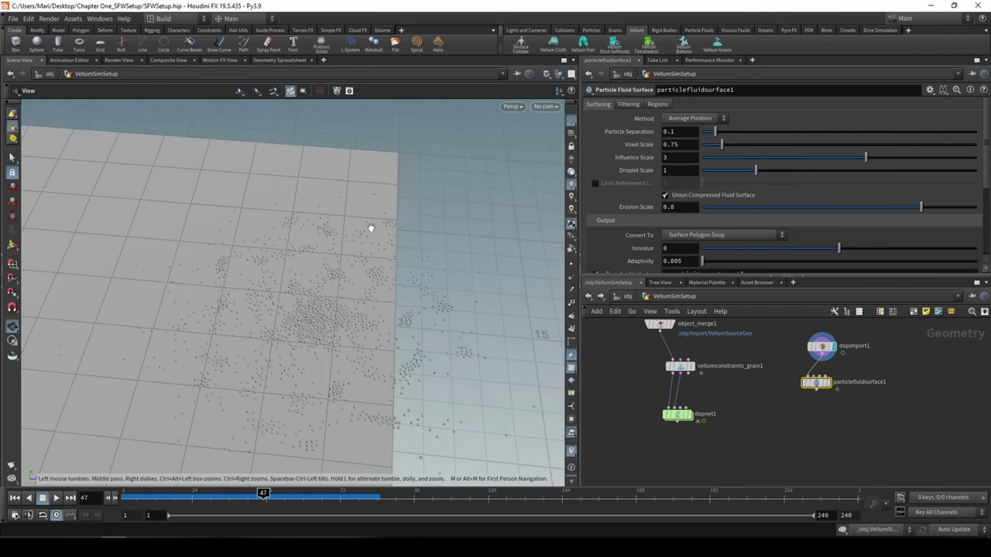
click(829, 385)
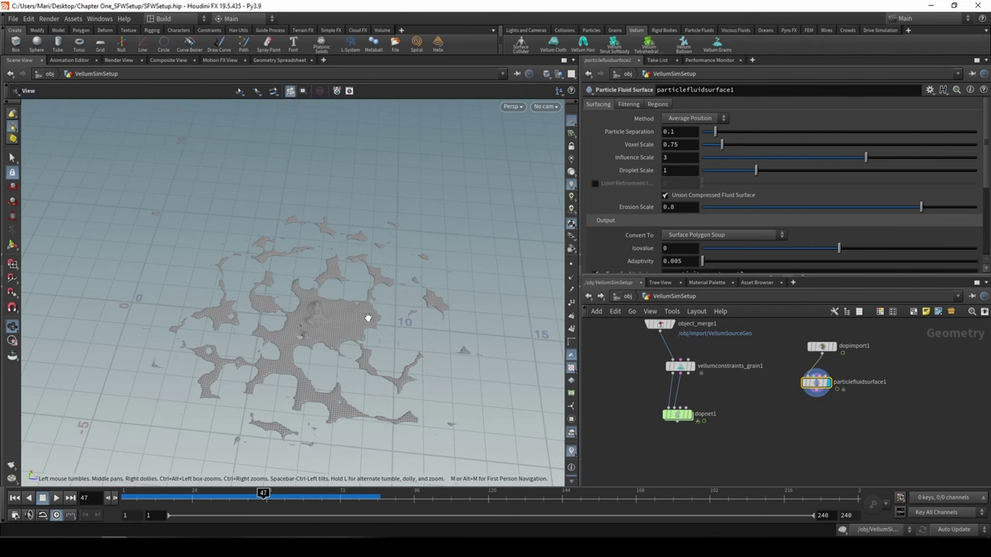
drag(371, 317, 349, 347)
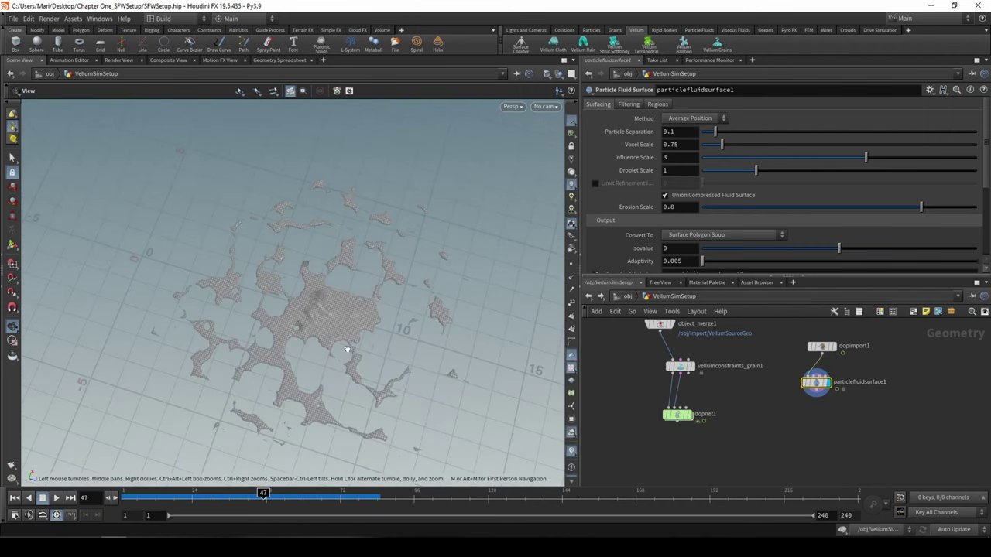
scroll(347, 352, up, 3)
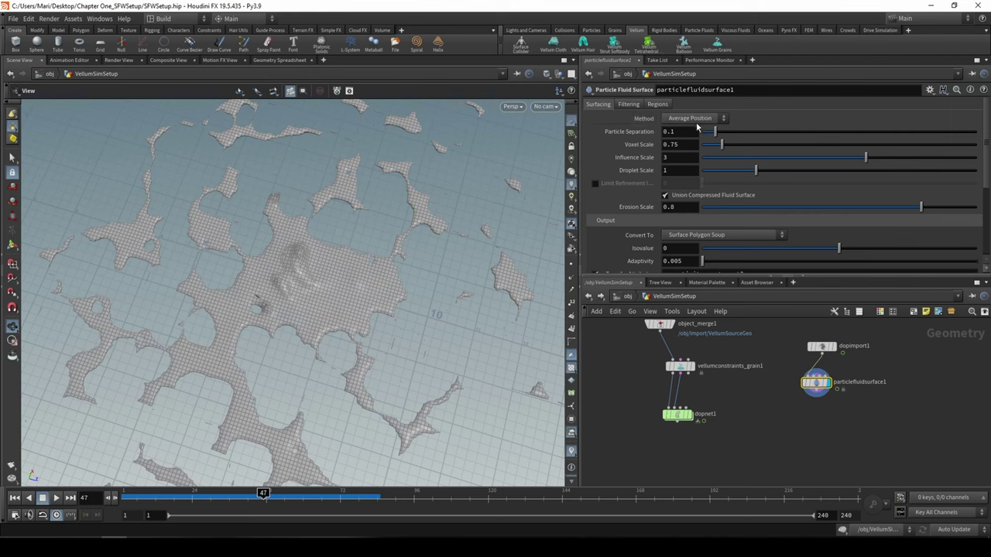
Step: Check vellumconstraints_grain1's Particle Size, then set particlefluidsurface1's Particle Separation to 0.057 and inspect the mesh
middle_drag(702, 360, 702, 381)
click(680, 387)
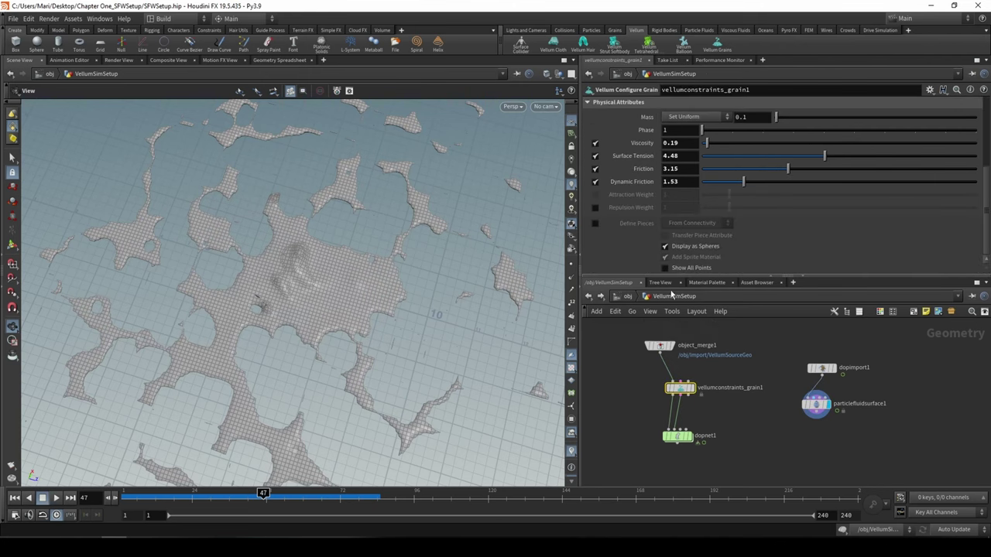
scroll(657, 151, up, 4)
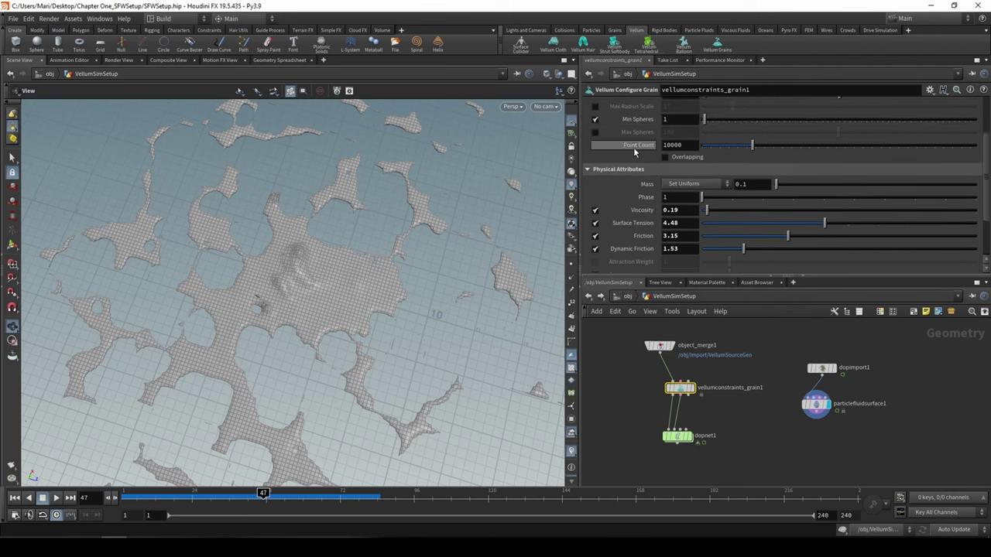
click(675, 151)
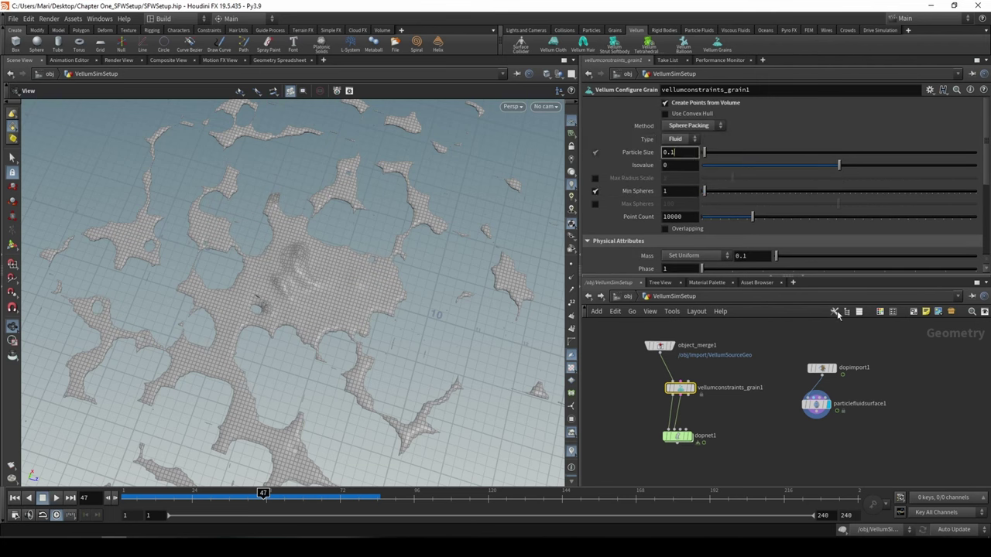
click(816, 409)
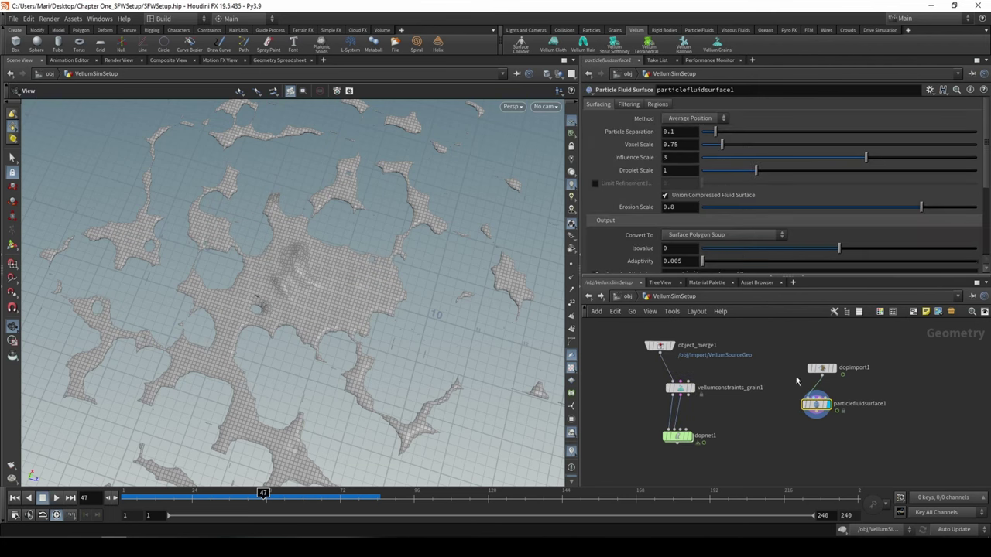
click(710, 132)
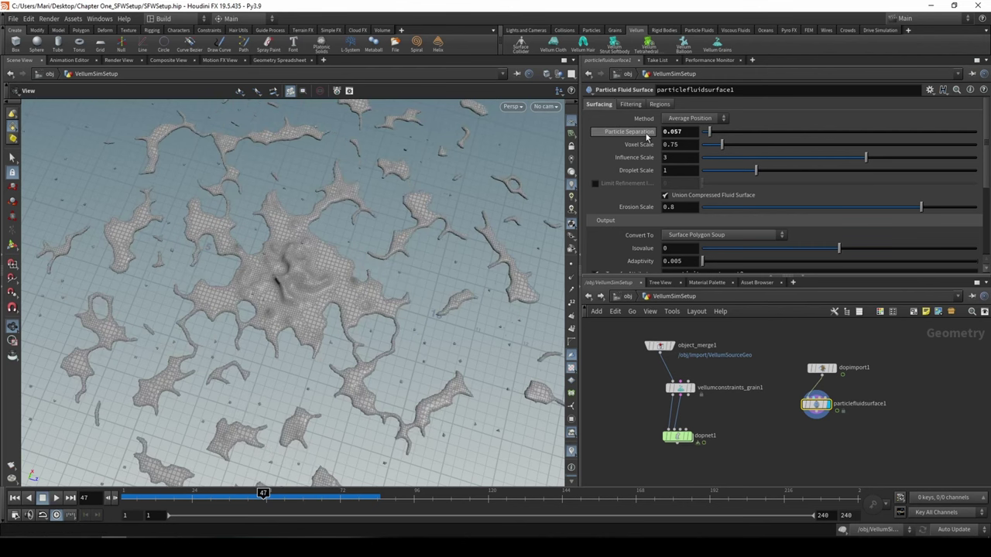
drag(472, 214, 439, 185)
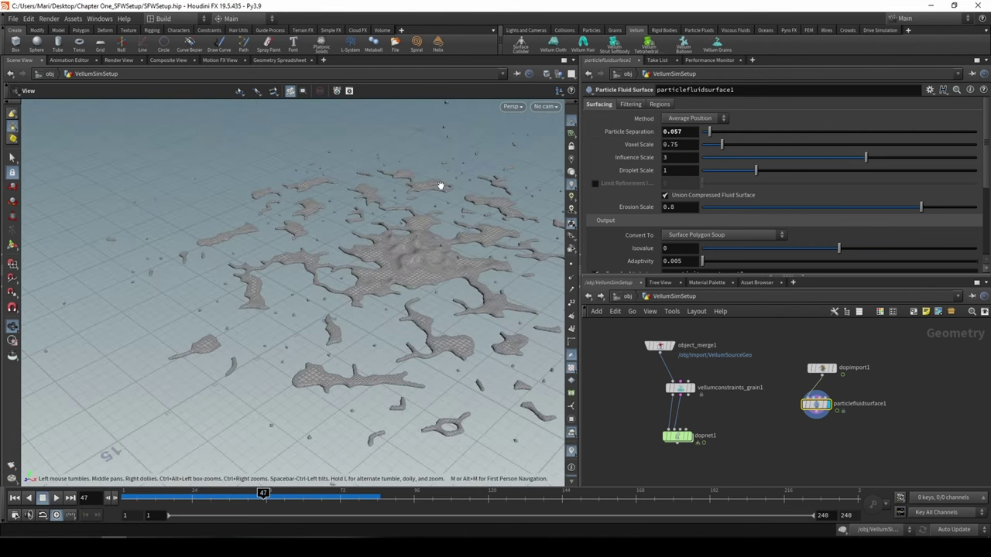
right_drag(431, 281, 365, 310)
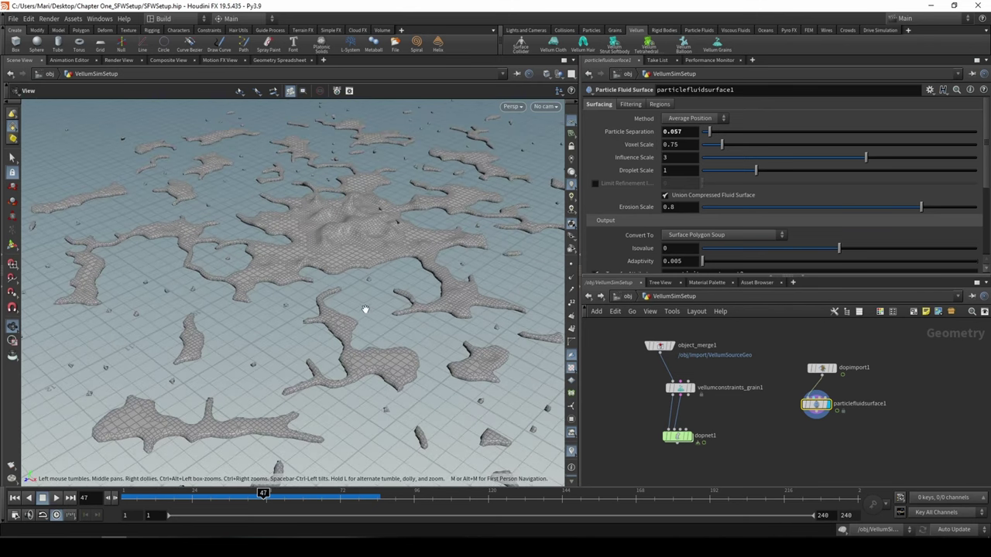
Step: Set particlefluidsurface1's Voxel Scale to 0.46 and inspect the refined mesh
click(731, 146)
drag(726, 148, 715, 147)
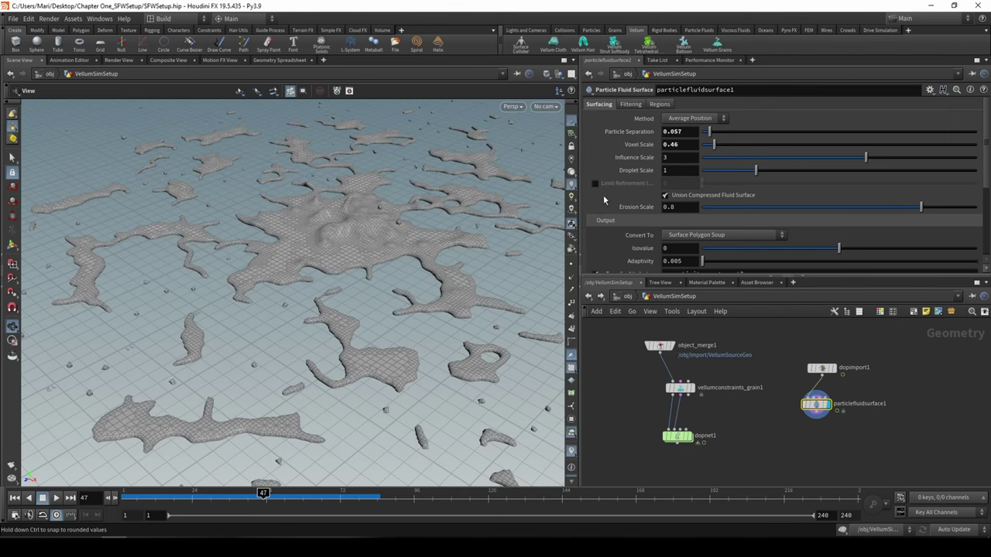
drag(353, 258, 385, 225)
scroll(377, 379, up, 8)
scroll(438, 317, down, 8)
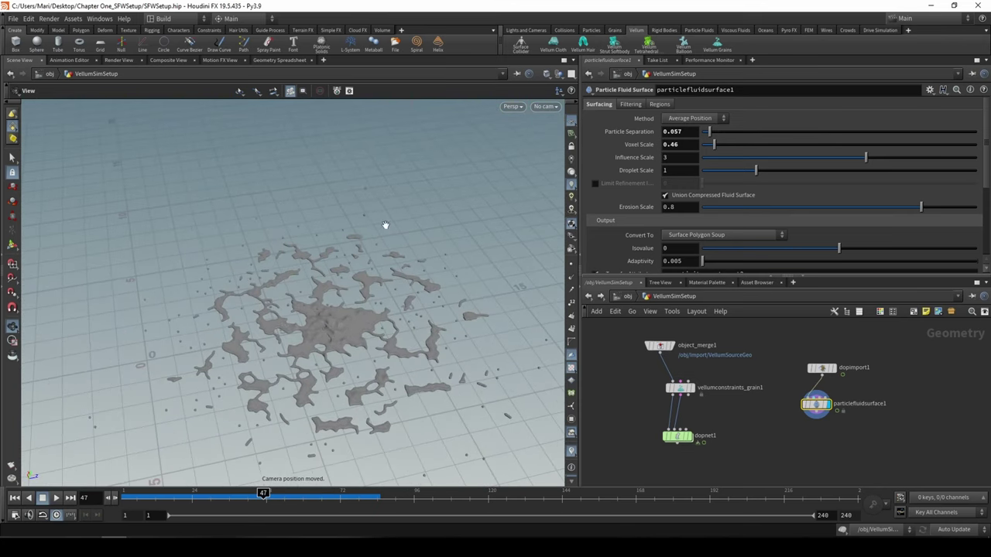
Step: Move the timeline to frame 57 to check the fluid surface further into the splash
click(276, 495)
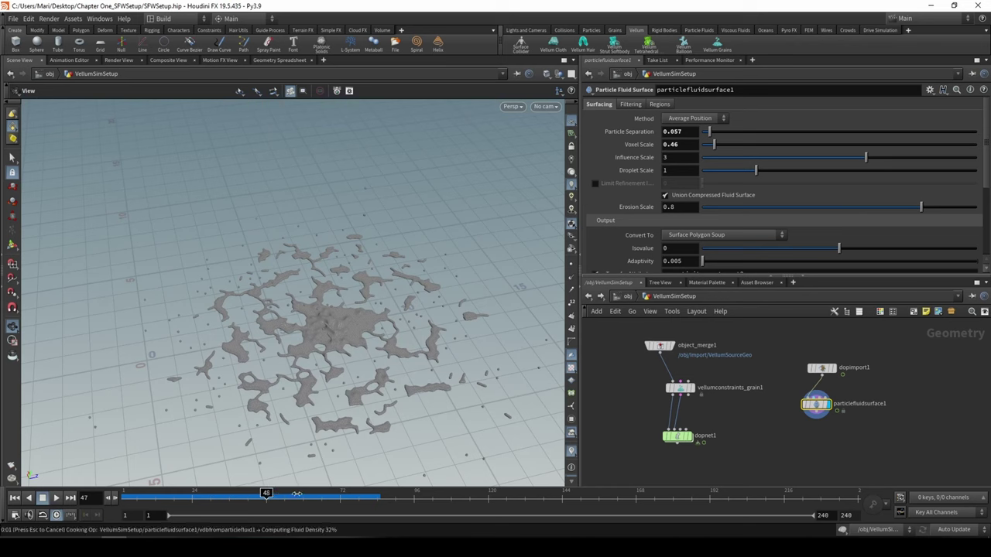
click(296, 479)
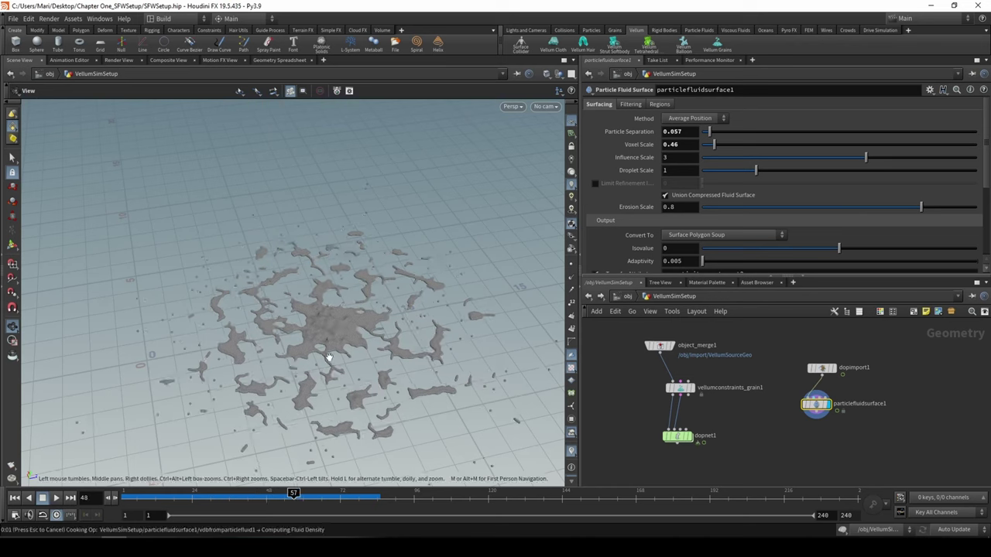
key(Escape)
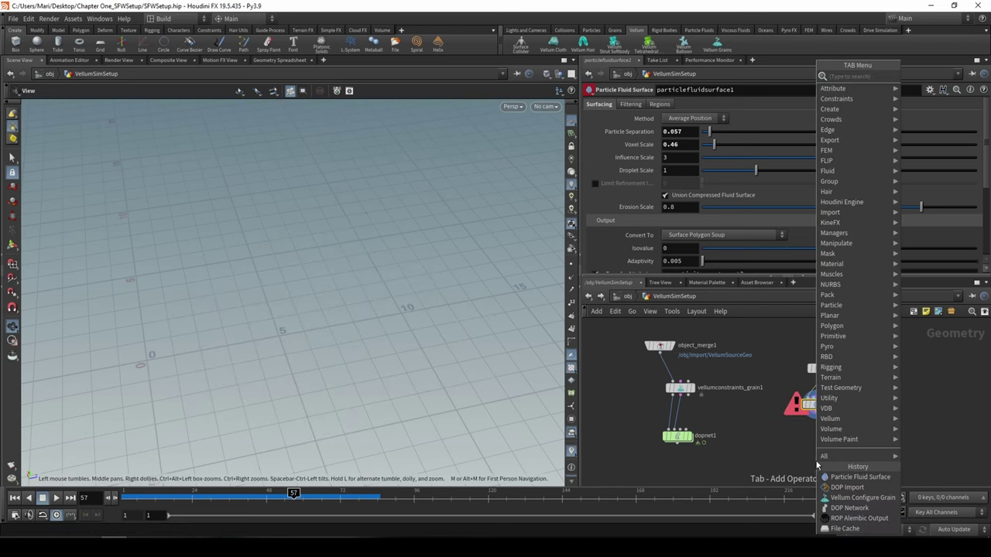
key(Escape)
Step: Move dopimport1 up and insert a Fluid Compress node between it and particlefluidsurface1
drag(825, 370, 820, 347)
click(815, 353)
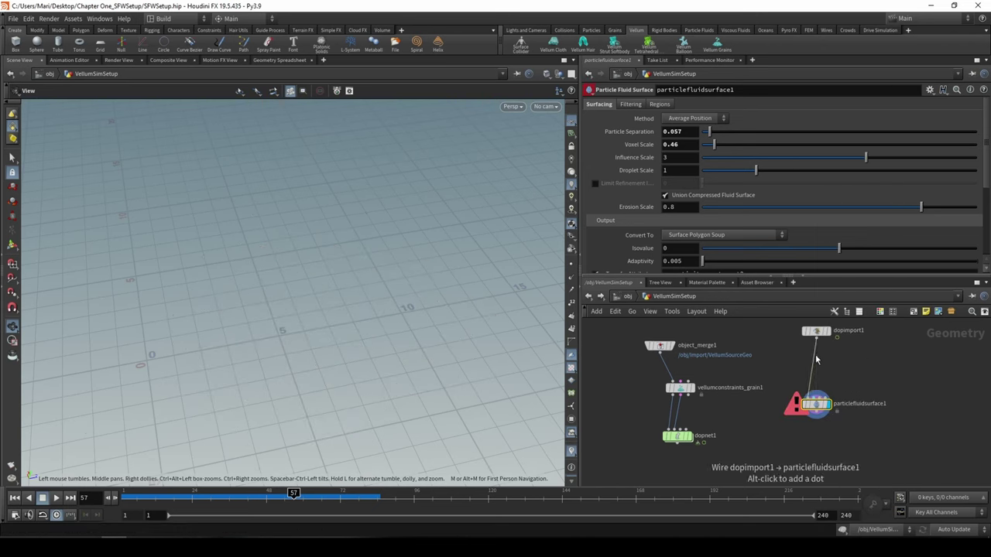
key(Tab)
text(fluid com)
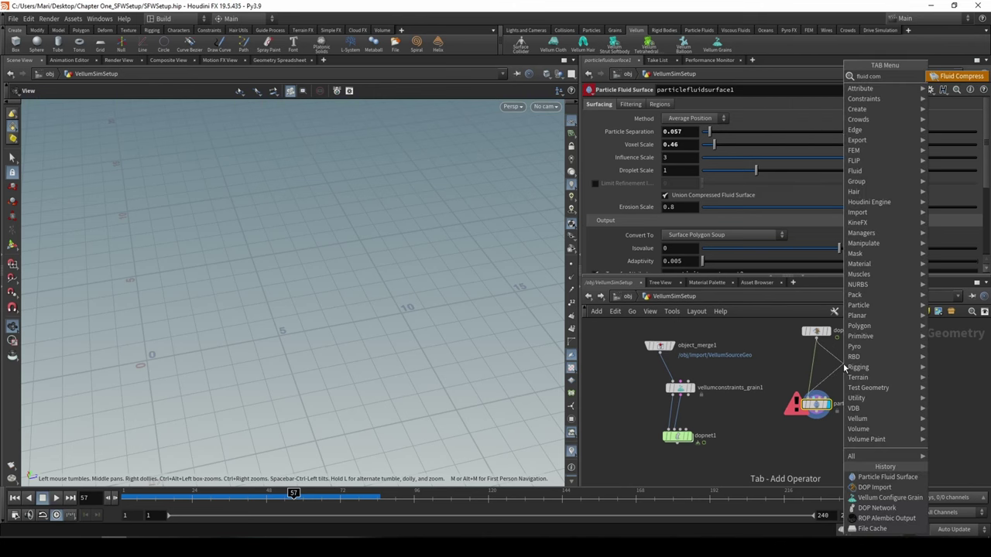
key(Return)
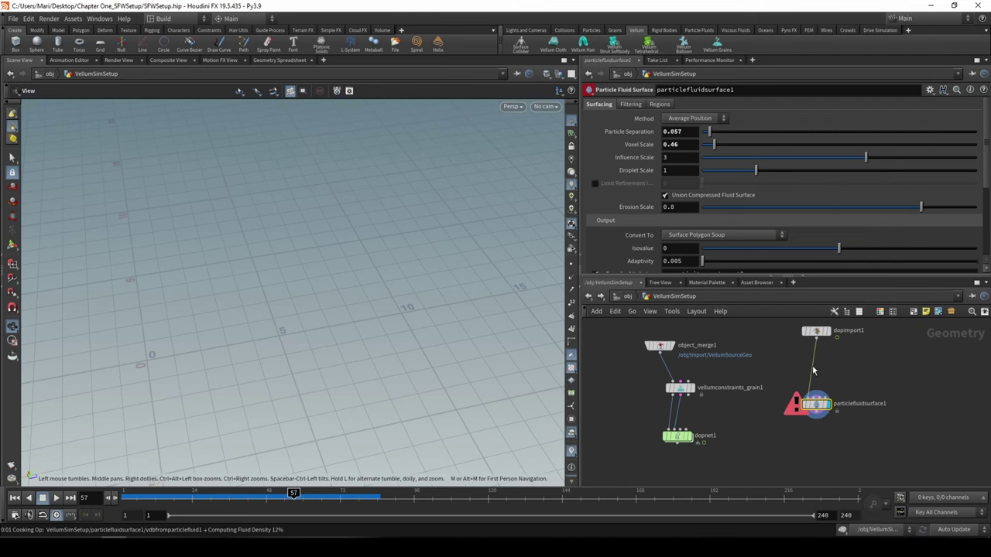
click(829, 366)
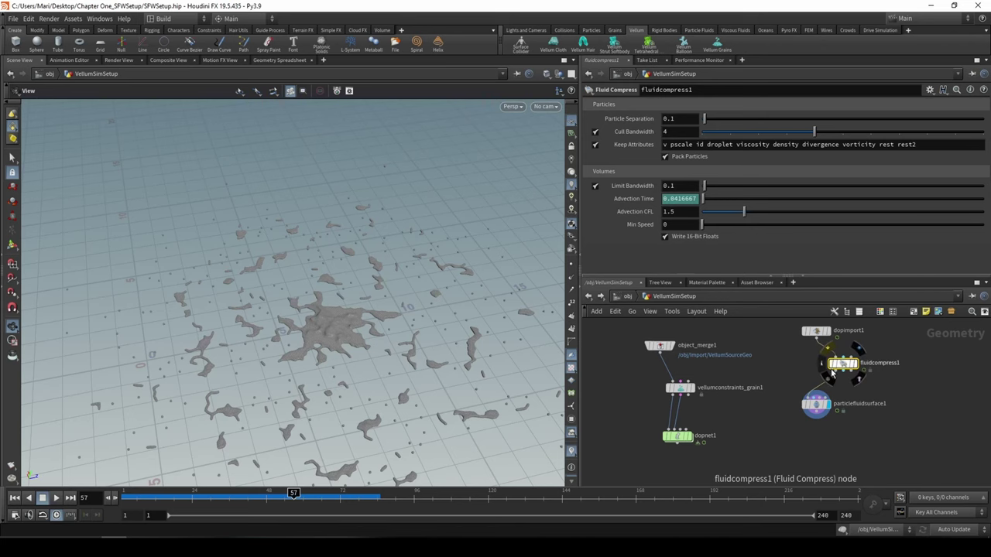
scroll(835, 372, up, 5)
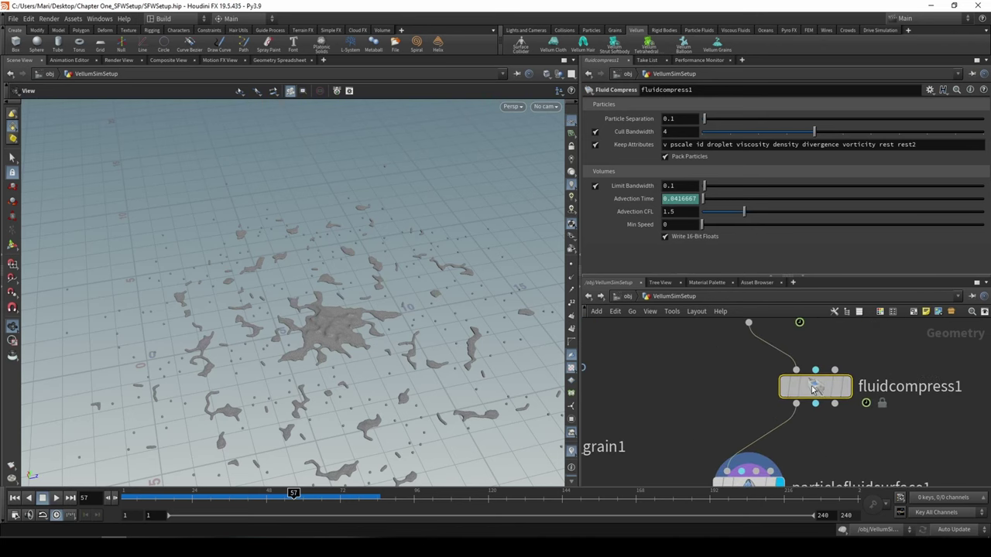
drag(815, 387, 767, 389)
Step: Add a File Cache node below particlefluidsurface1, display it, and save frames 1 to 240 to disk
middle_drag(866, 451, 802, 361)
click(678, 412)
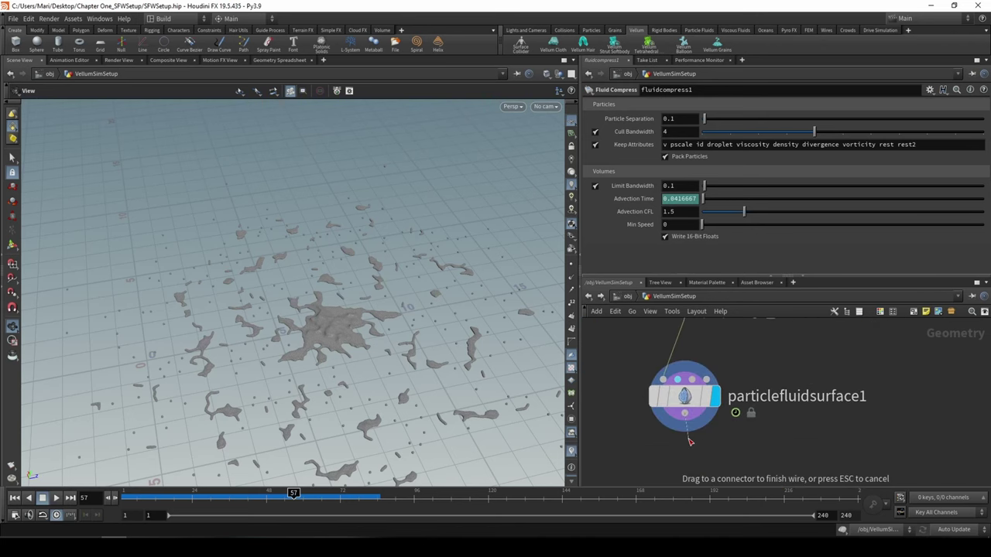
click(689, 443)
text(file)
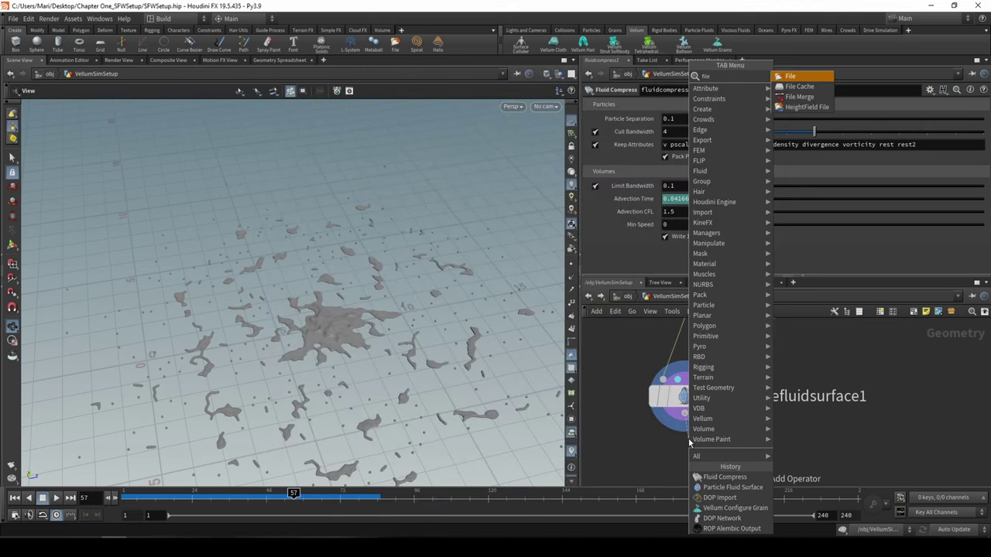
key(Down)
key(Return)
click(688, 443)
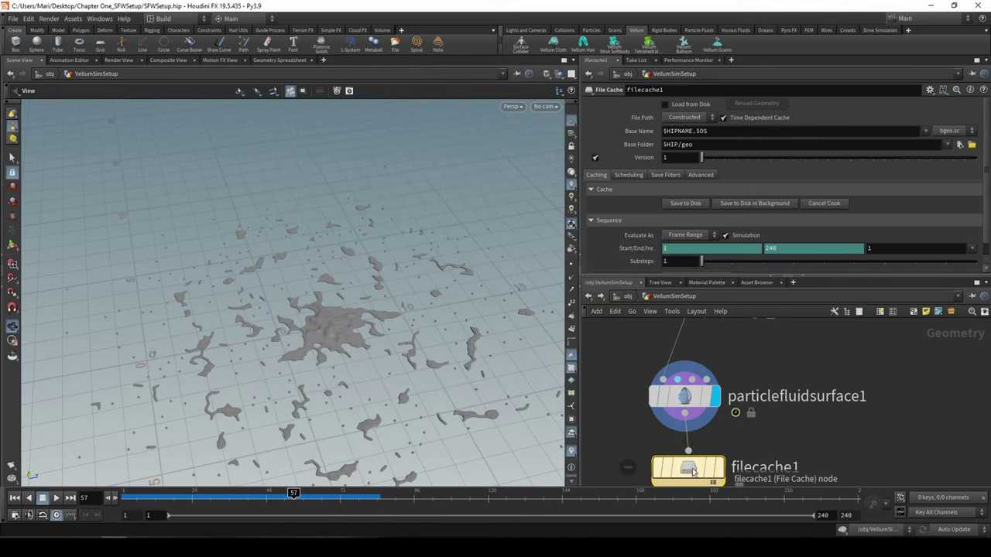
mouse_move(700, 474)
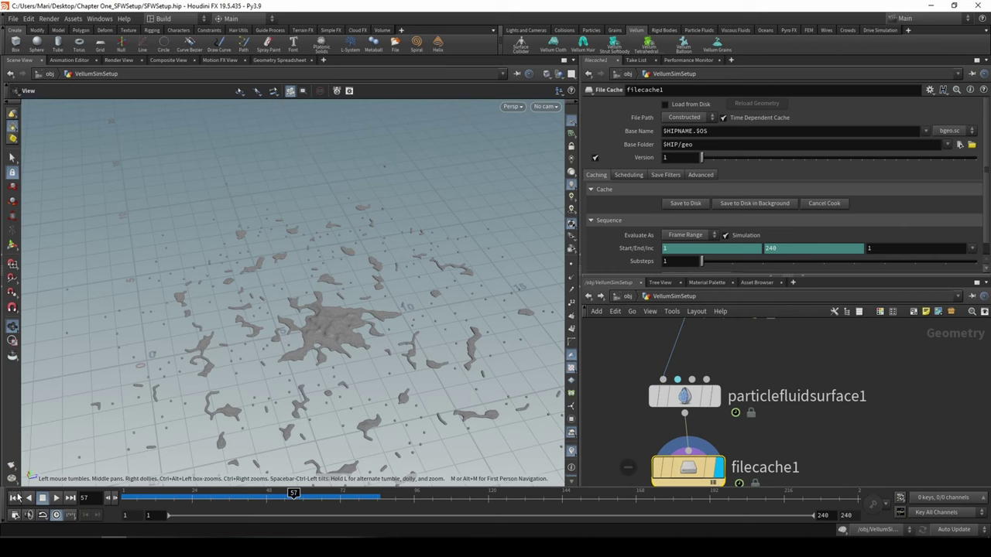
click(681, 204)
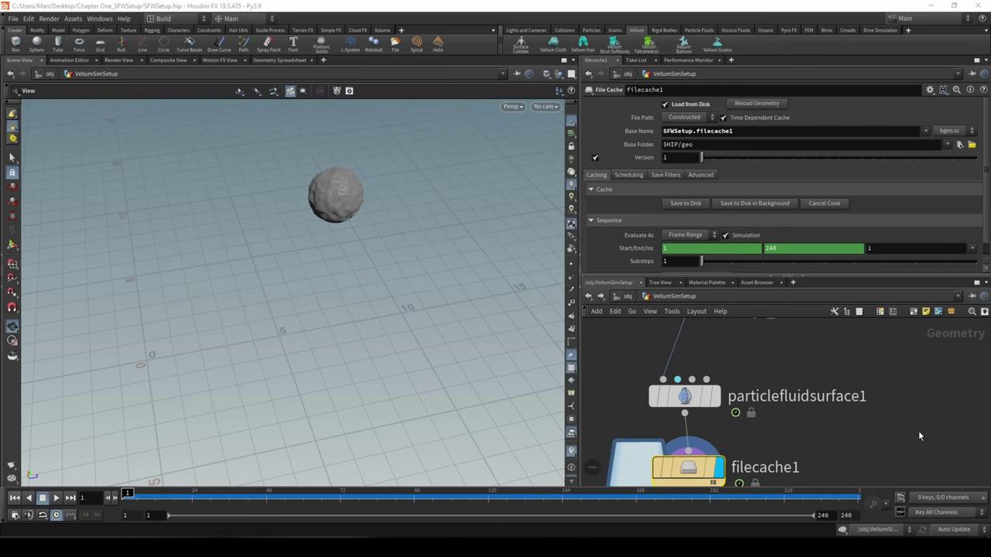
Step: Play back the cached fluid simulation and scrub the timeline while examining the central splash mesh up close
scroll(766, 403, down, 5)
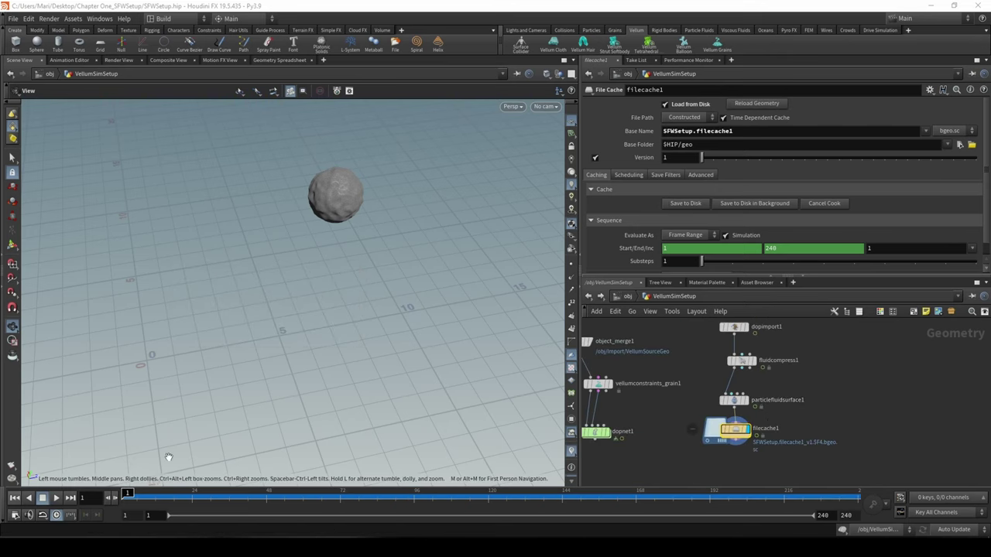
drag(168, 457, 317, 313)
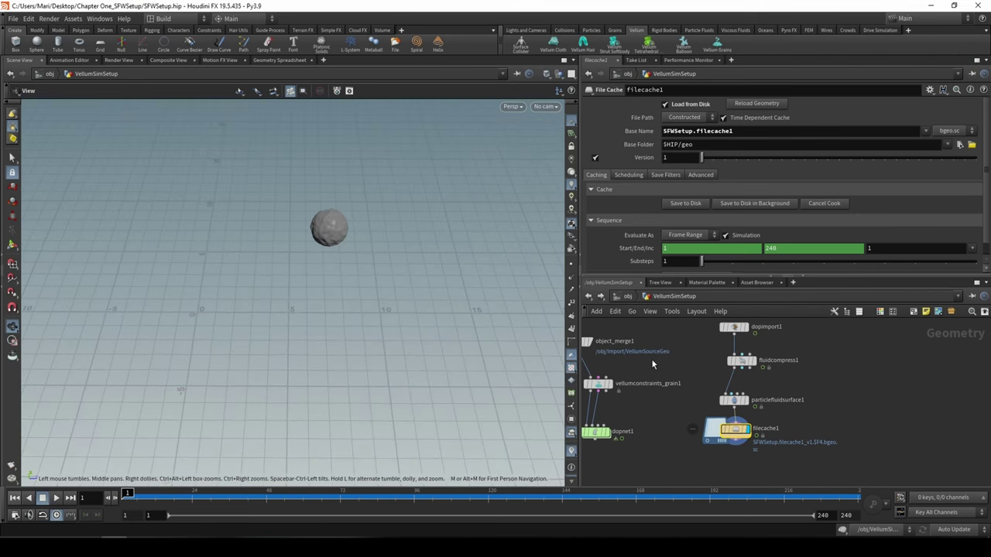
click(56, 497)
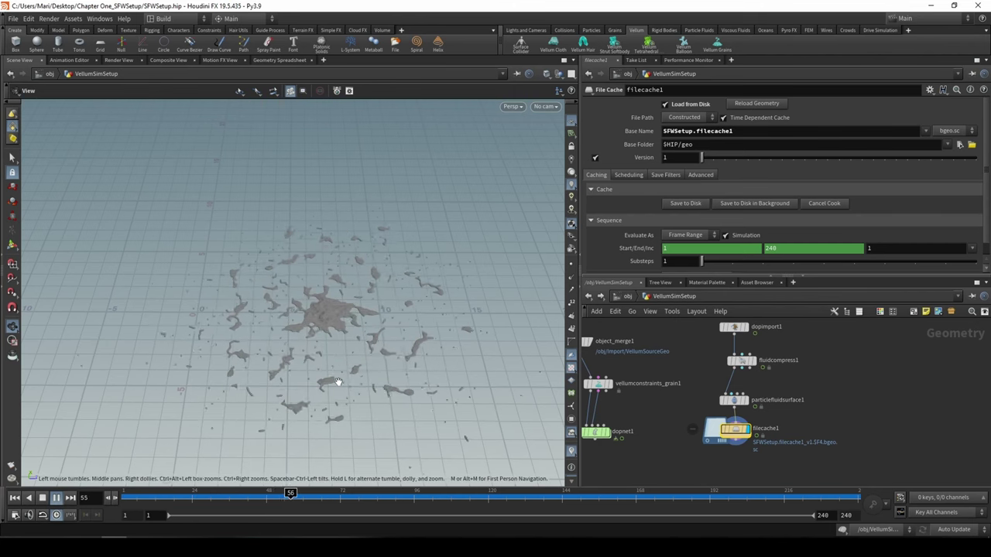
scroll(336, 382, up, 4)
middle_drag(332, 361, 345, 416)
scroll(289, 279, up, 3)
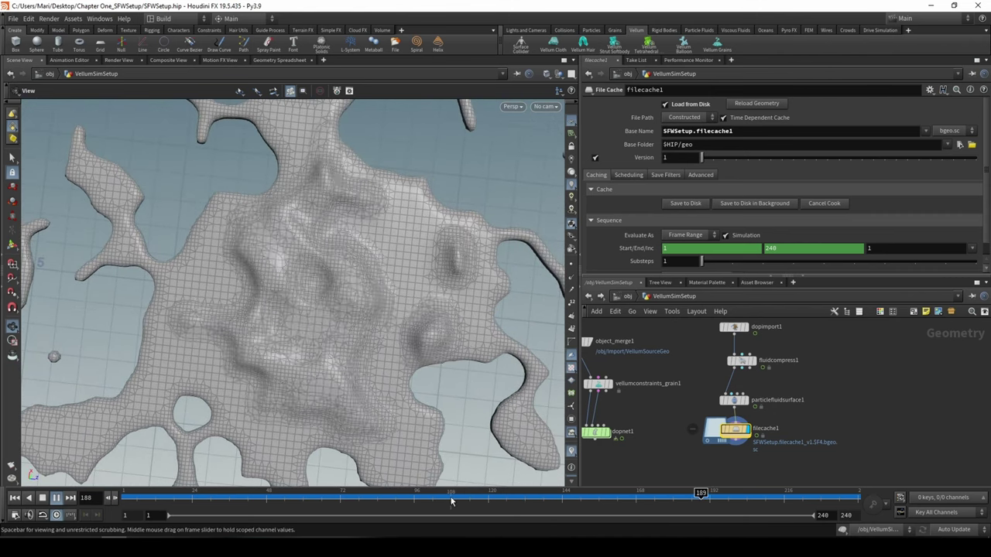
drag(451, 501, 580, 490)
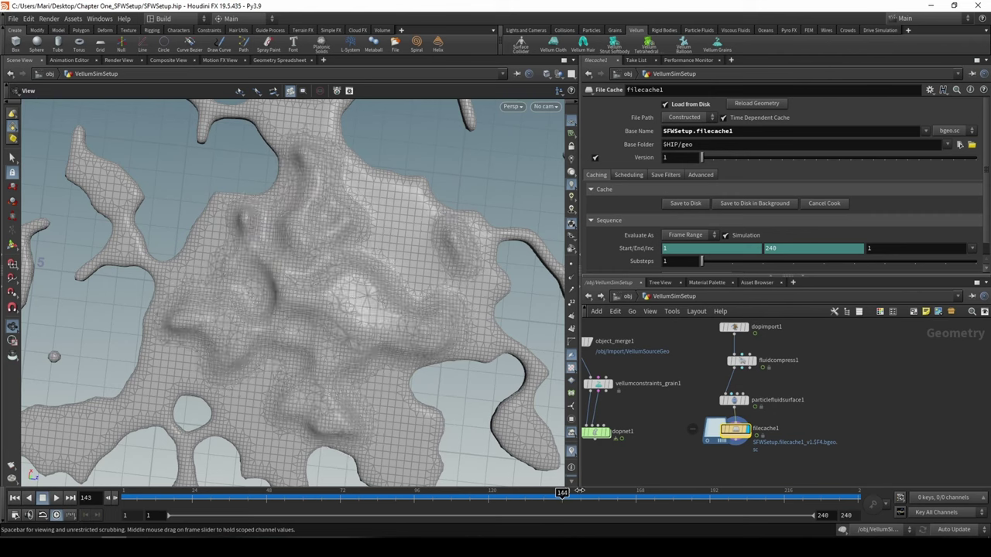
Step: Return the timeline to frame 1 and look over the cached splash and the initial meshed sphere
scroll(337, 325, down, 10)
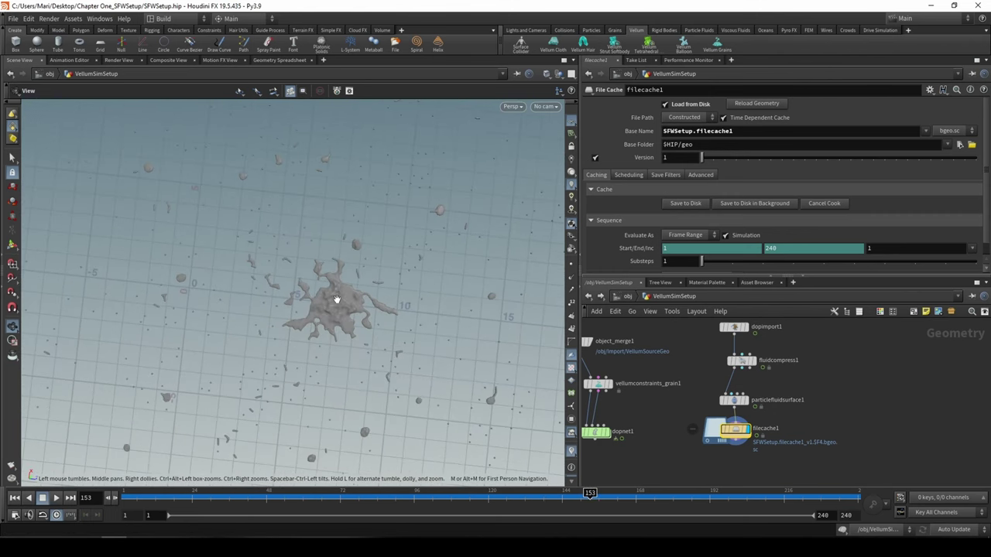
scroll(337, 299, down, 4)
drag(334, 308, 366, 327)
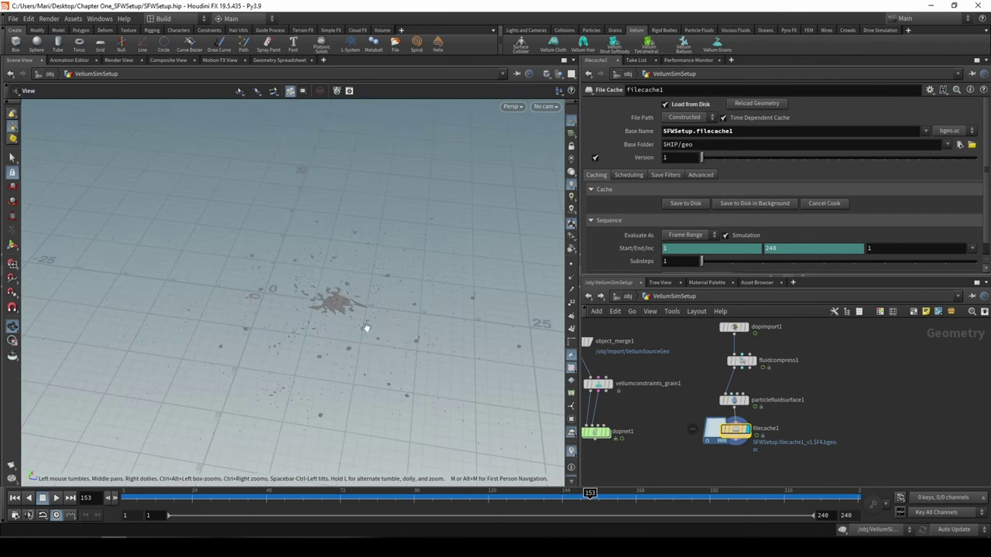
drag(573, 497, 126, 493)
scroll(283, 228, up, 3)
scroll(425, 304, up, 3)
middle_drag(423, 305, 362, 303)
scroll(359, 286, up, 5)
drag(272, 281, 344, 317)
scroll(317, 287, down, 4)
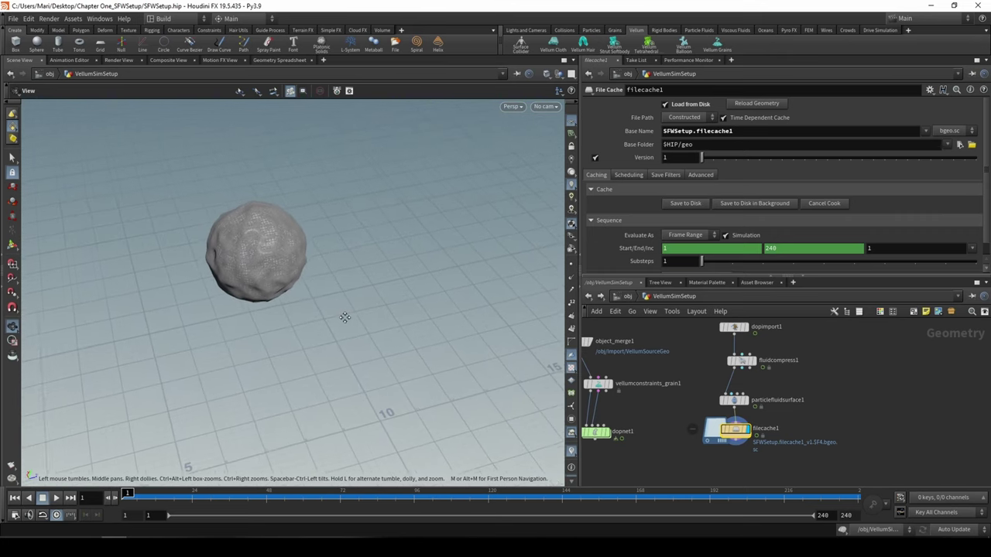
middle_drag(345, 318, 363, 319)
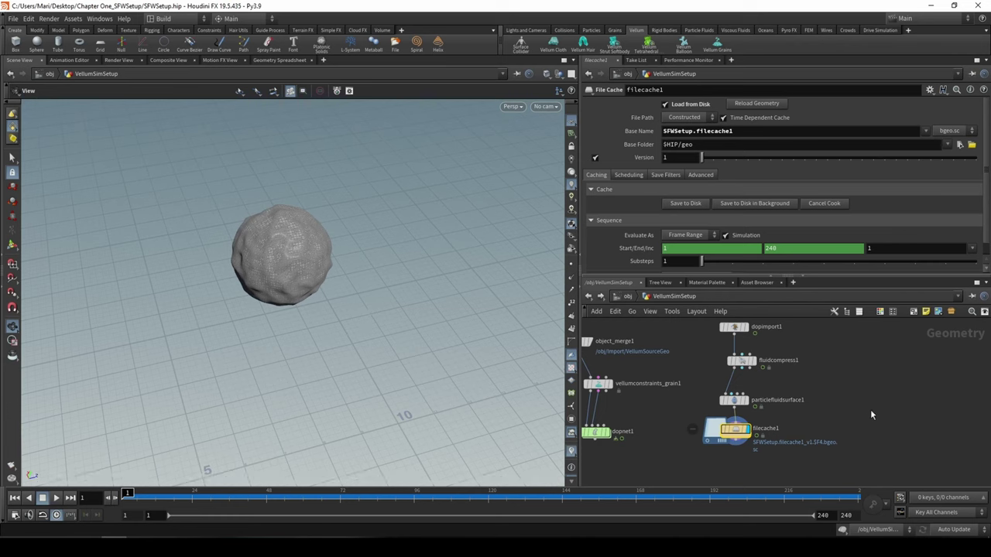
Step: Go up to the object level and reposition the Import node near the FlipFluidSetup and VellumSimSetup nodes
middle_drag(850, 401, 860, 422)
middle_drag(679, 400, 739, 375)
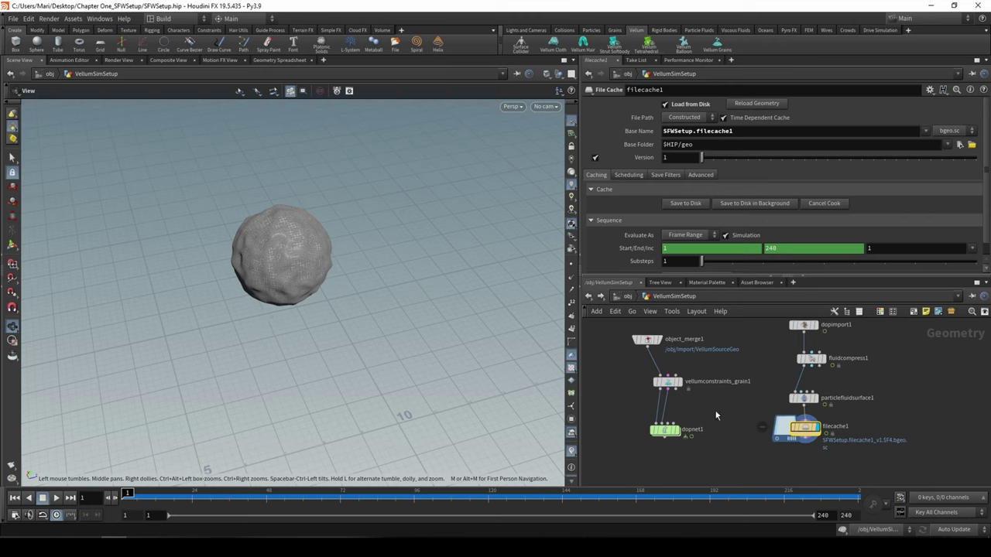
click(627, 297)
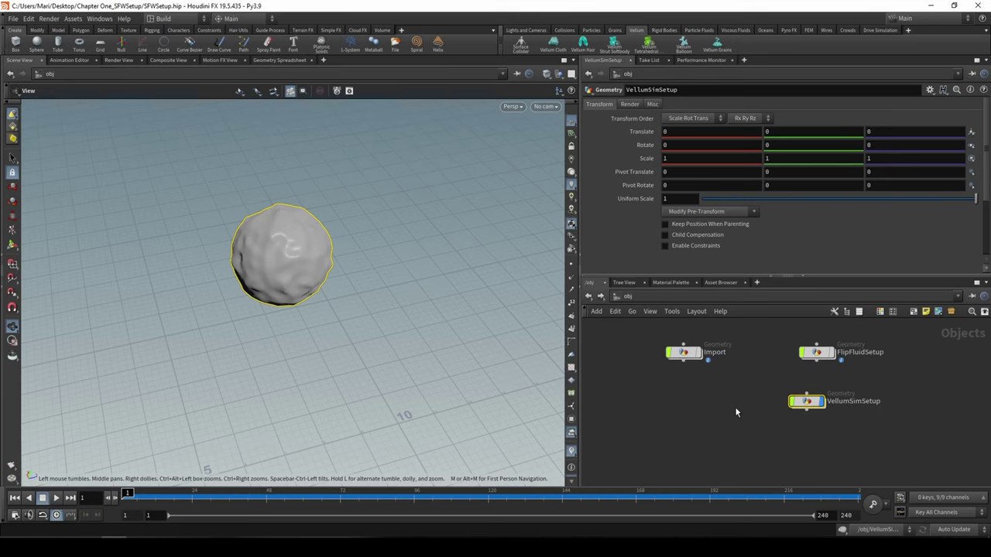
middle_drag(736, 412, 713, 432)
drag(663, 375, 689, 393)
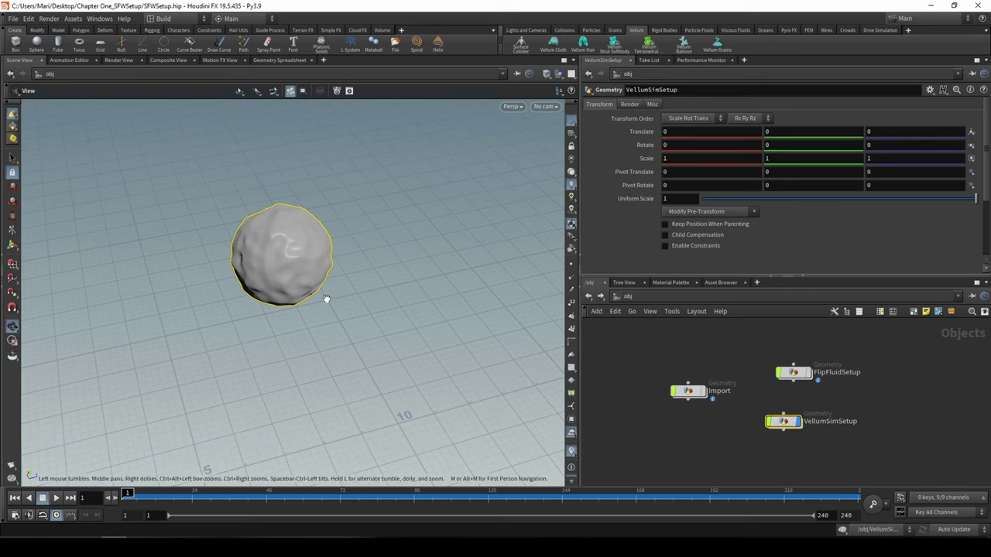
Step: Go into dopnet1 inside VellumSimSetup and set vellumsource1's Emission Type to Each Frame
double_click(782, 421)
middle_drag(728, 391, 742, 437)
scroll(741, 437, up, 3)
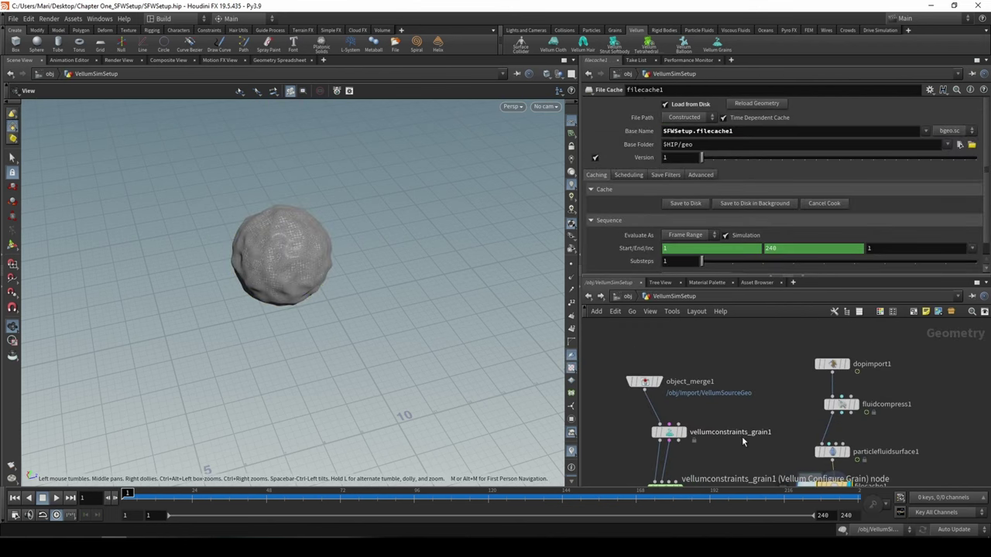
double_click(733, 423)
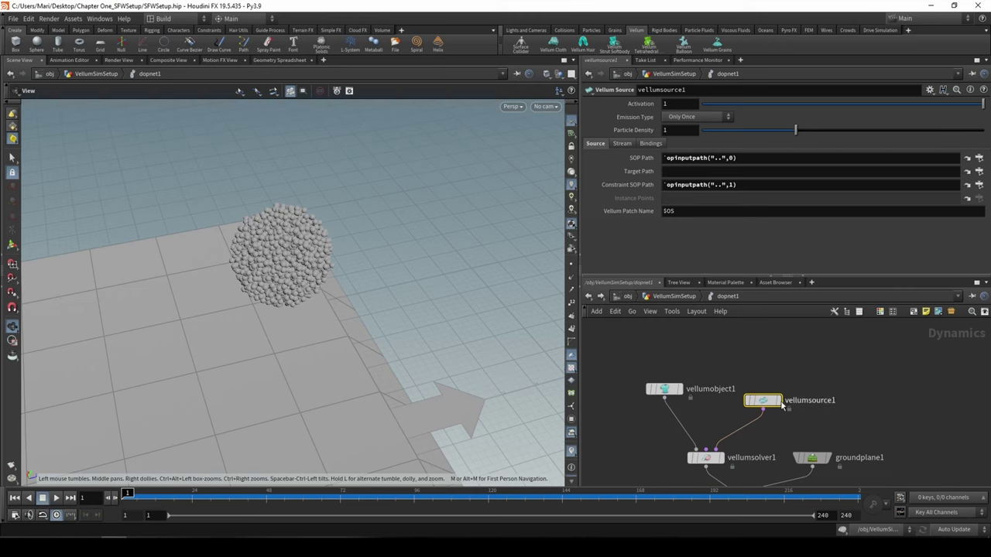
click(680, 119)
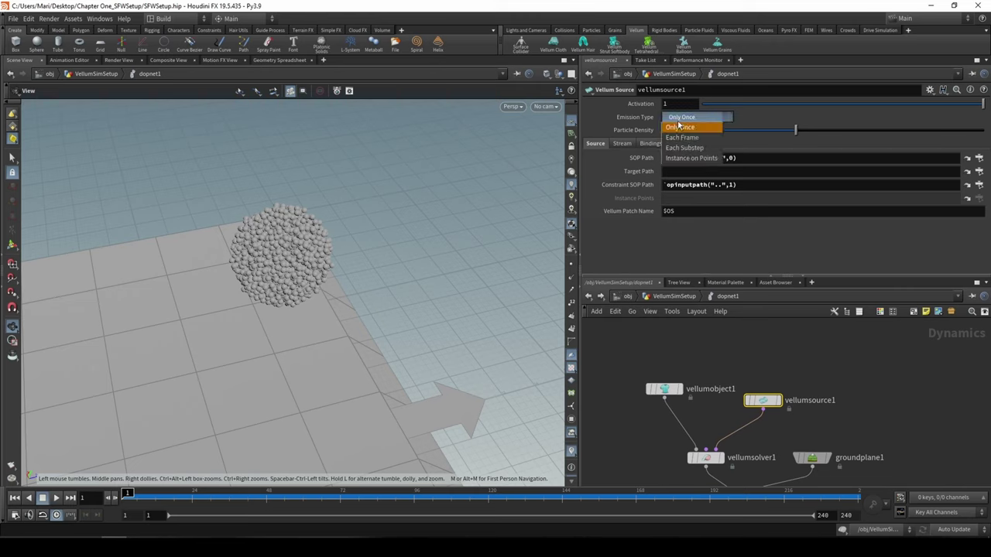
click(683, 138)
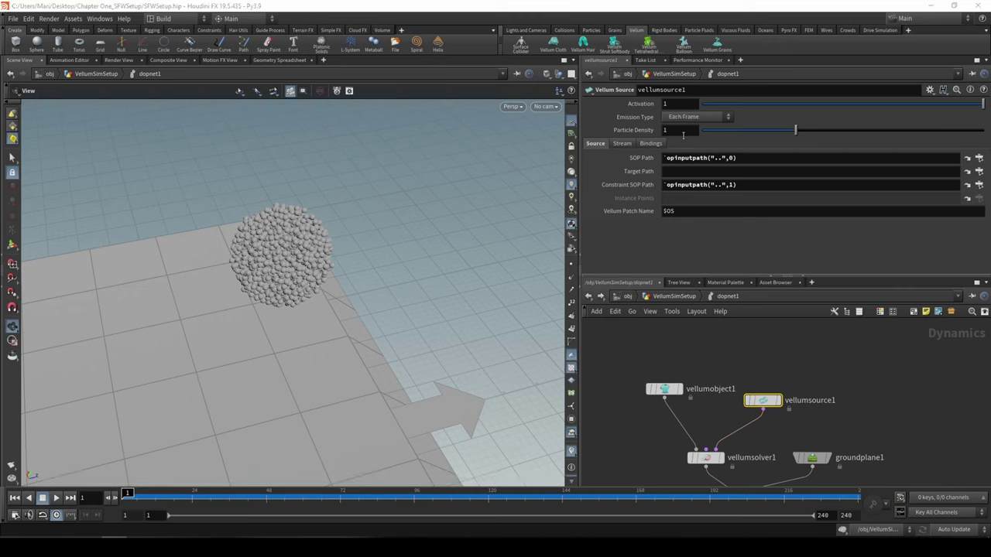
Step: Play the simulation and view the continuous grain emission from a lower angle
middle_drag(627, 440, 624, 382)
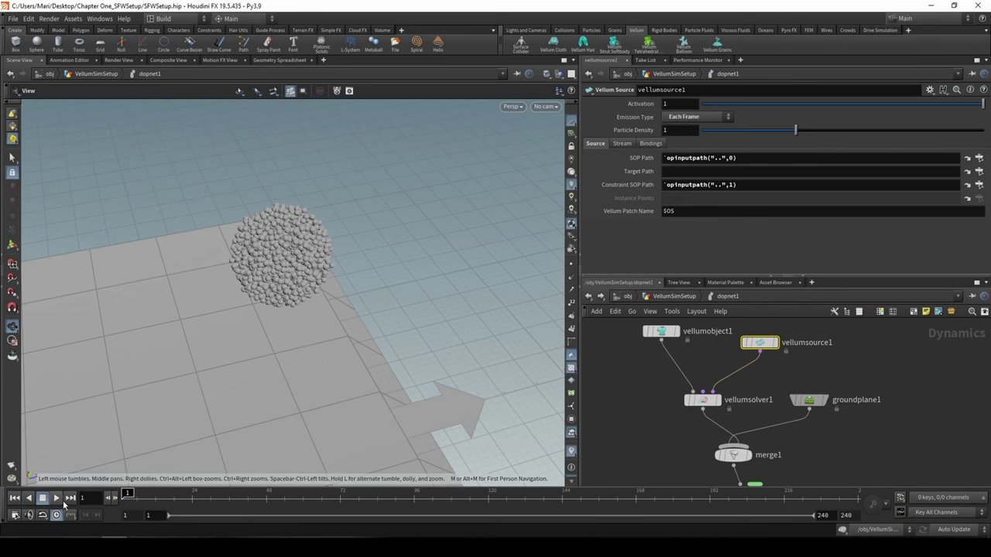
click(56, 499)
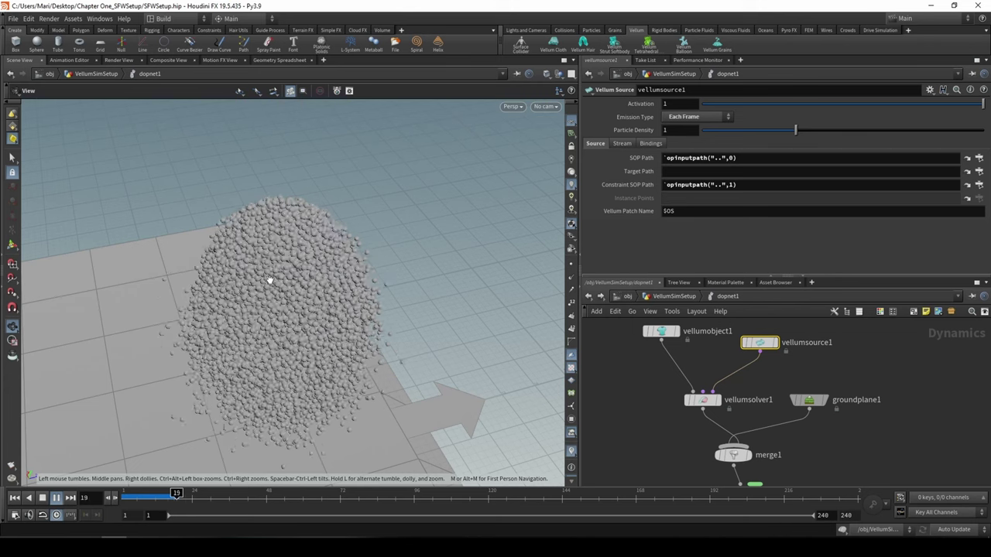
drag(427, 403, 393, 334)
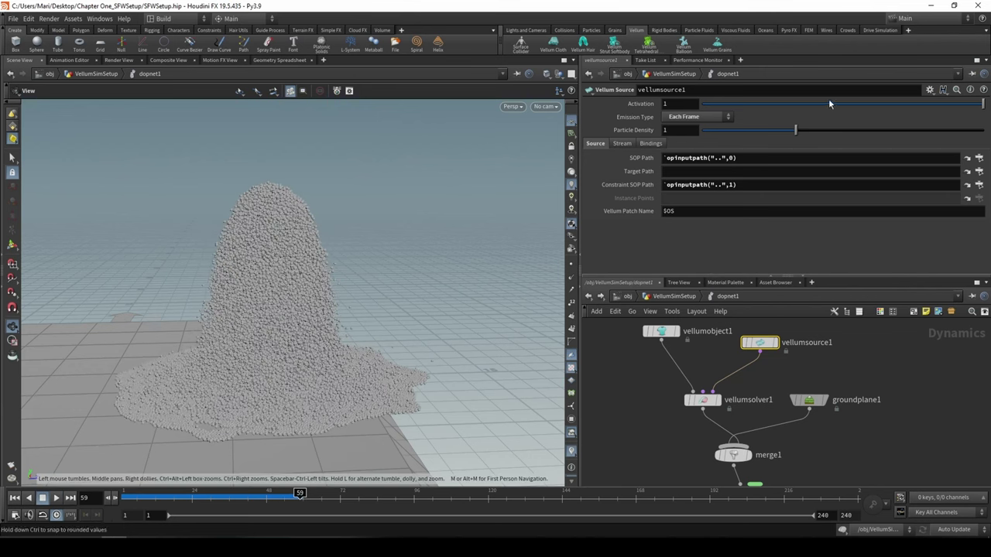
Step: Keyframe vellumsource1's Activation at 1 on frame 54 and at 0 on frame 57
click(288, 493)
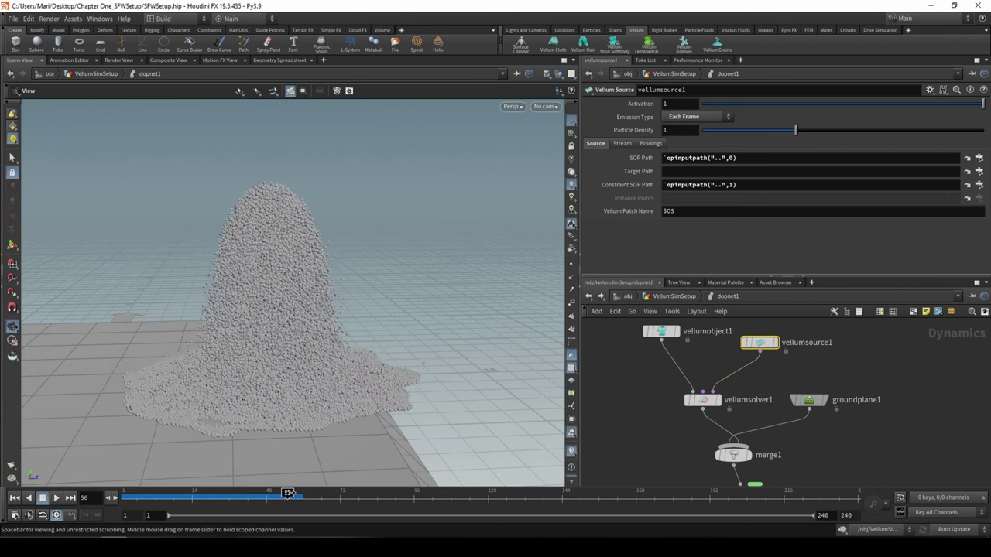
drag(288, 493, 284, 492)
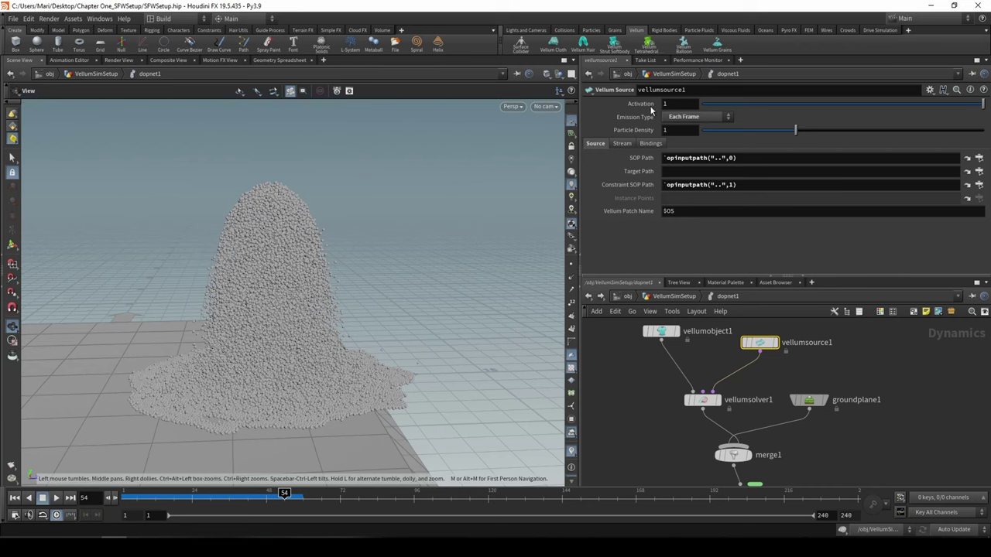
alt+click(643, 108)
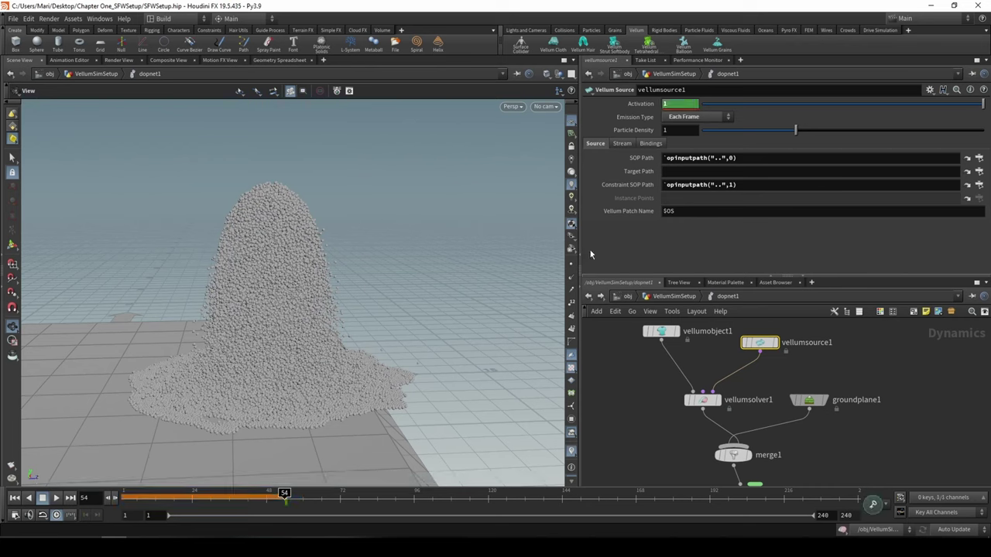
drag(285, 493, 293, 493)
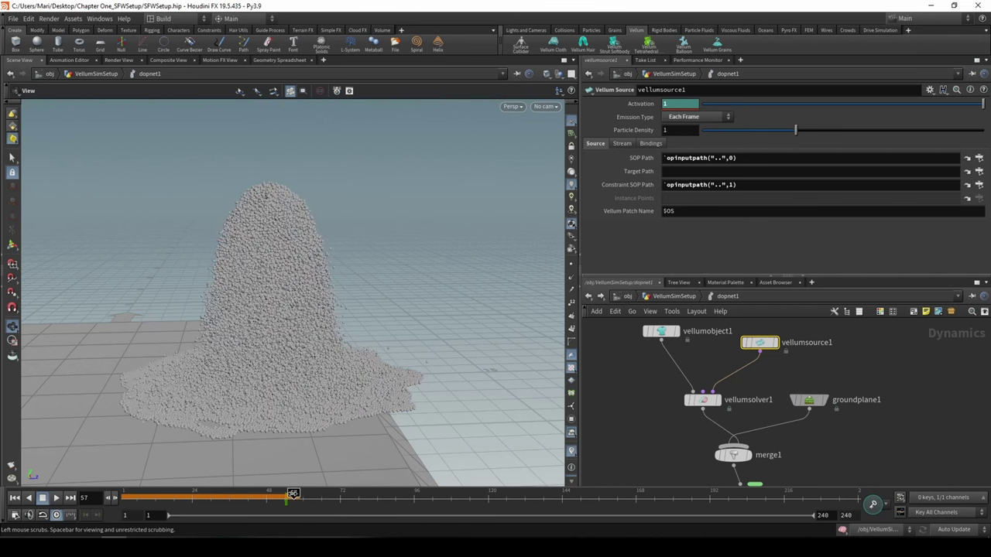
drag(721, 105, 655, 110)
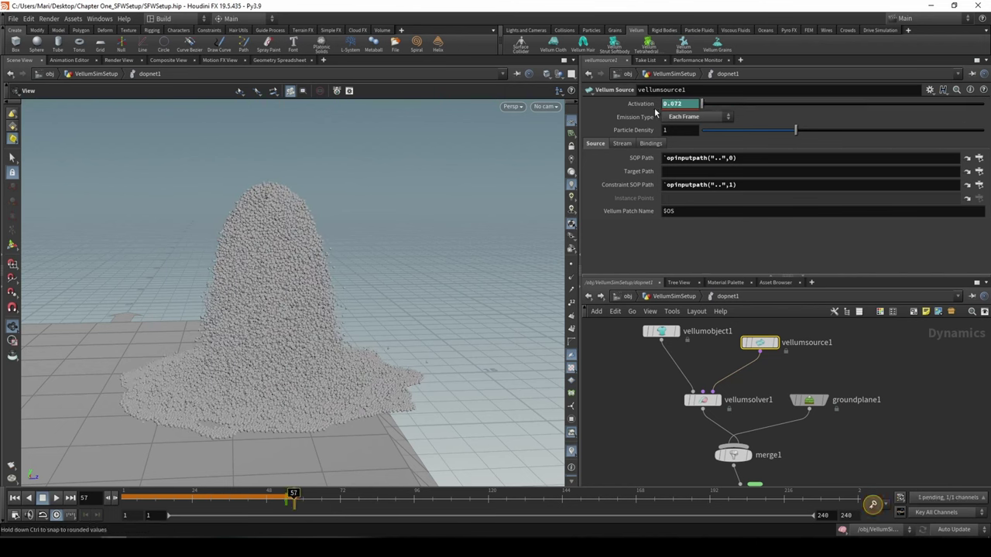
alt+click(643, 104)
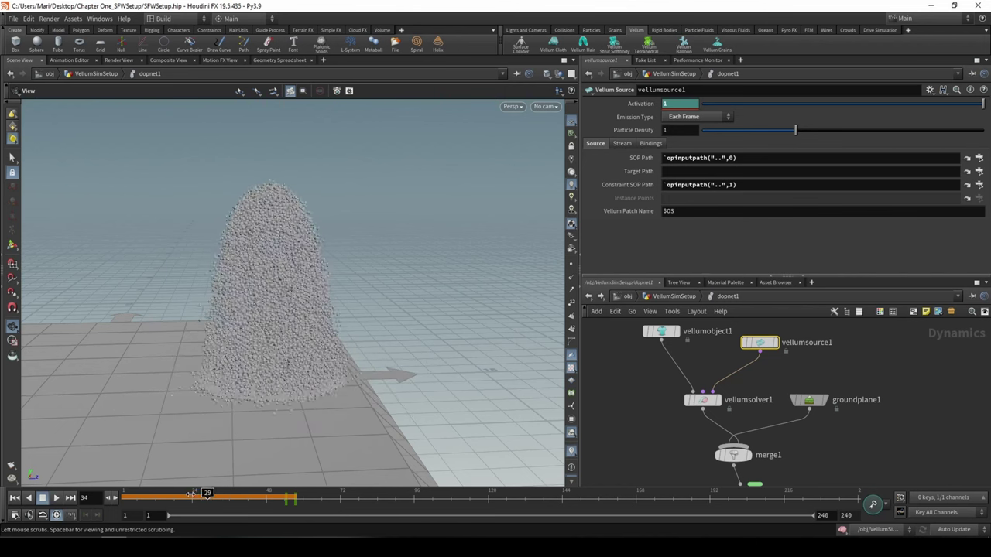
Step: Replay the simulation from frame 1 and examine how the grains collapse and spread across the ground plane
click(14, 497)
click(56, 496)
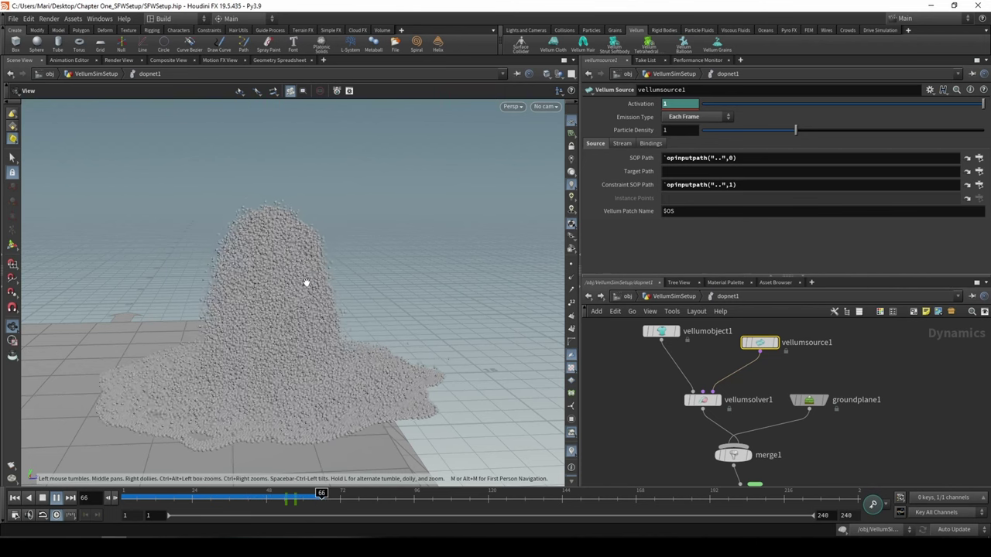
drag(428, 384, 423, 354)
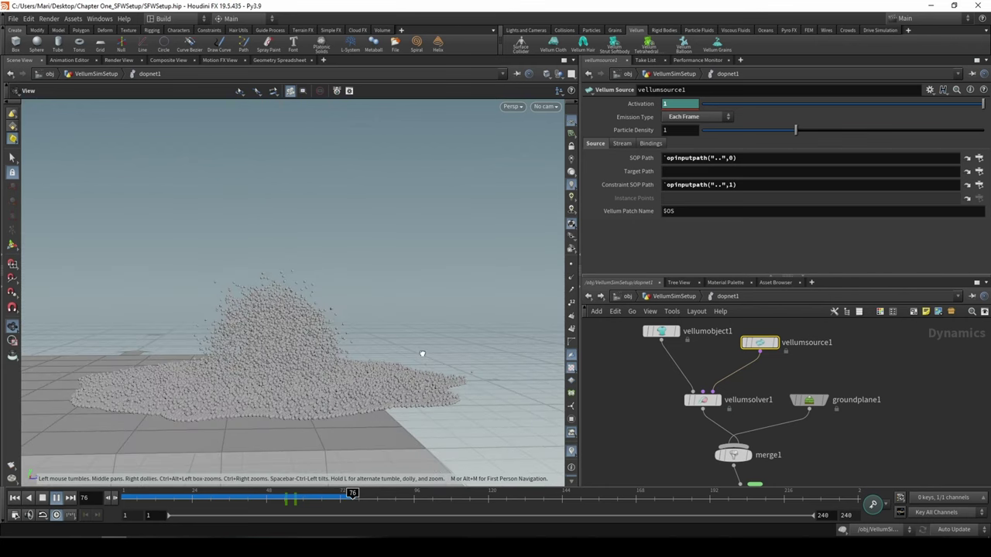
drag(420, 394, 426, 403)
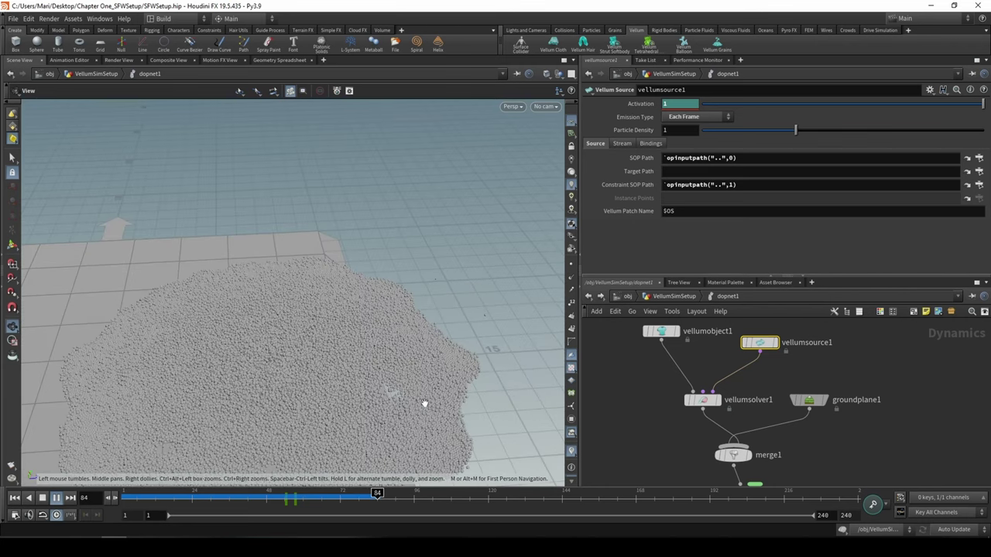
scroll(423, 402, down, 1)
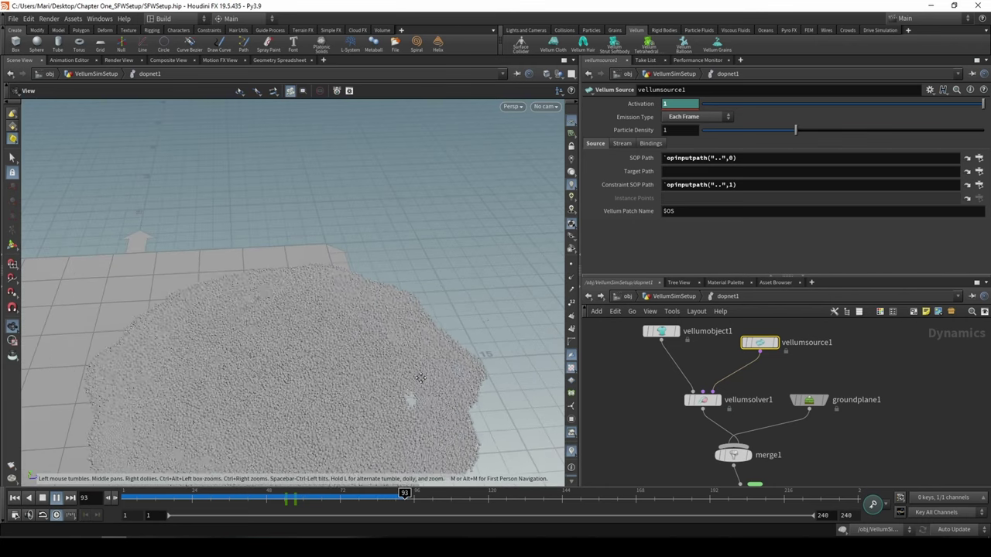
drag(420, 378, 400, 332)
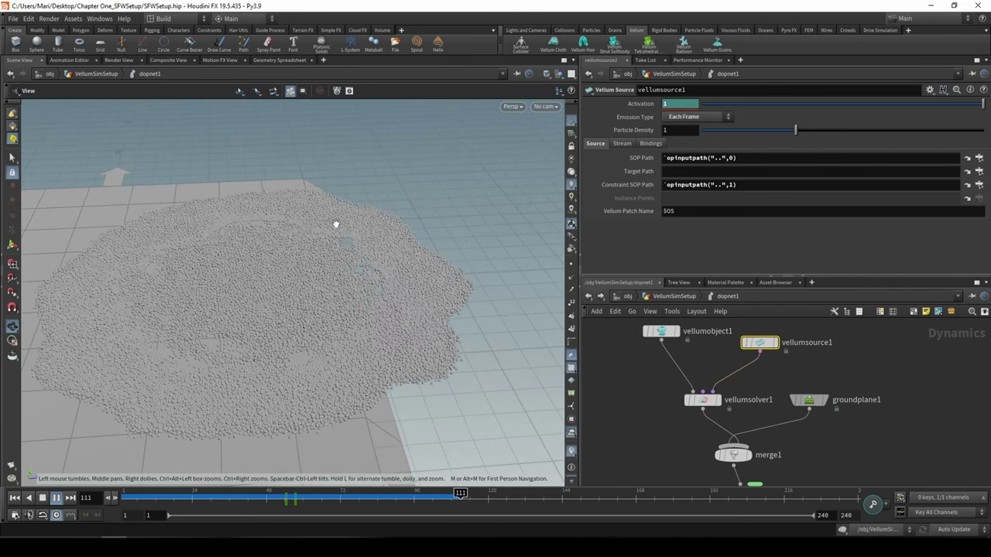
drag(343, 249, 345, 285)
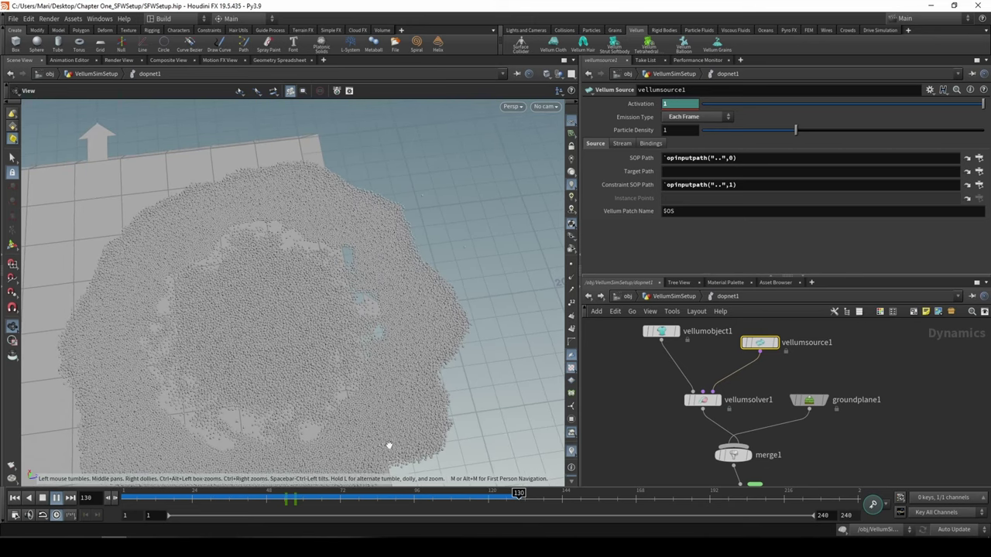
Step: Resume playback from frame 132 to check the settling grains, and move the timeline to frame 134
drag(496, 501, 526, 521)
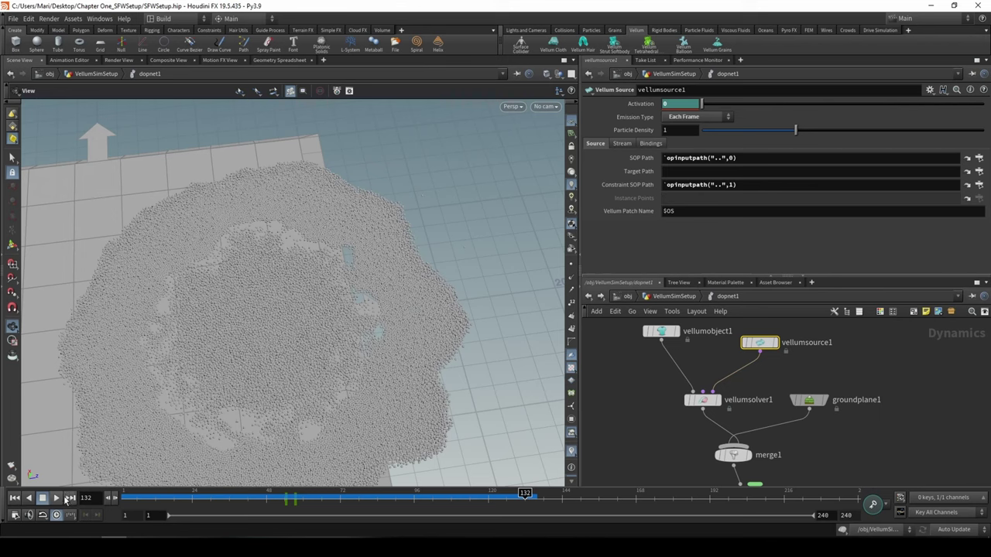
click(57, 498)
drag(343, 377, 345, 327)
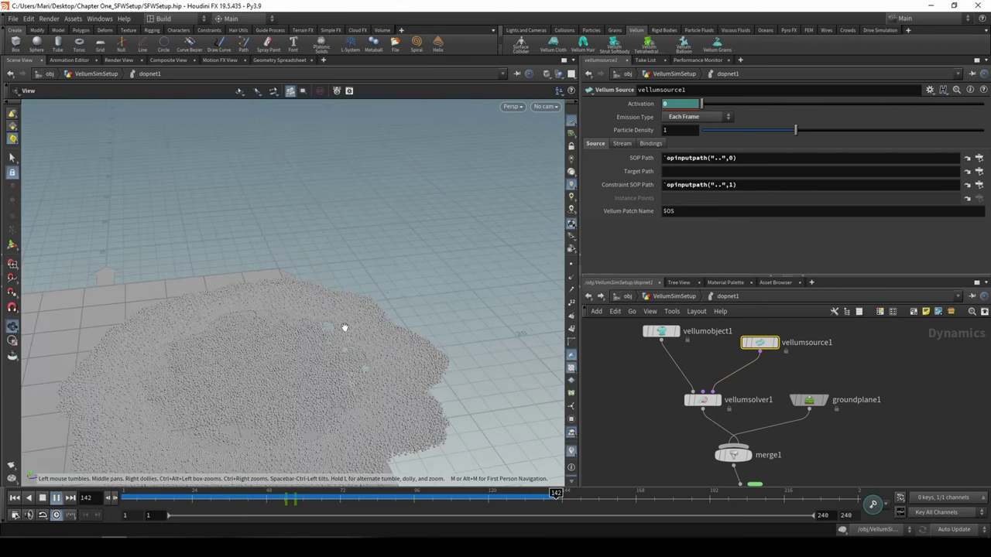
middle_drag(433, 258, 471, 213)
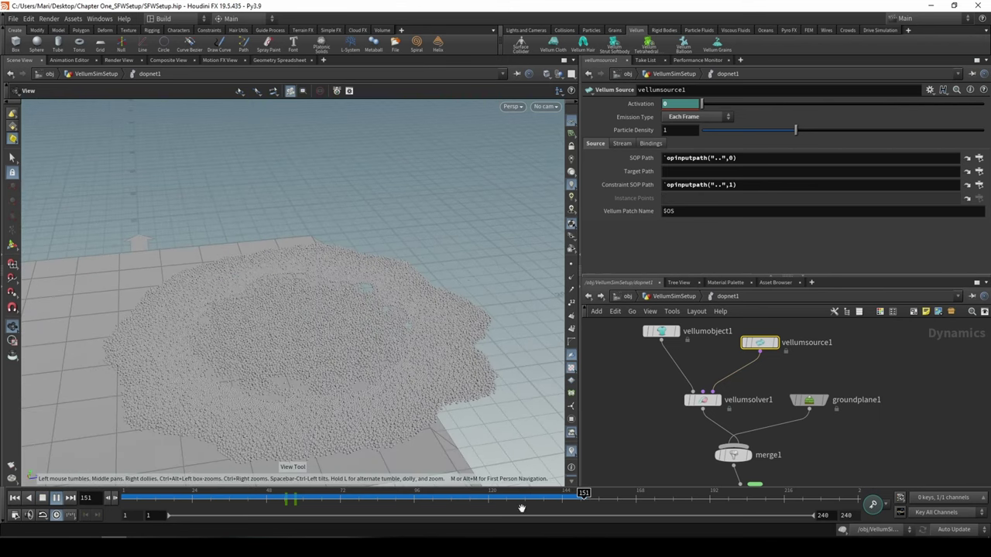
click(529, 496)
Step: Return to the VellumSimSetup network and display particlefluidsurface1 instead of the old file cache
click(692, 297)
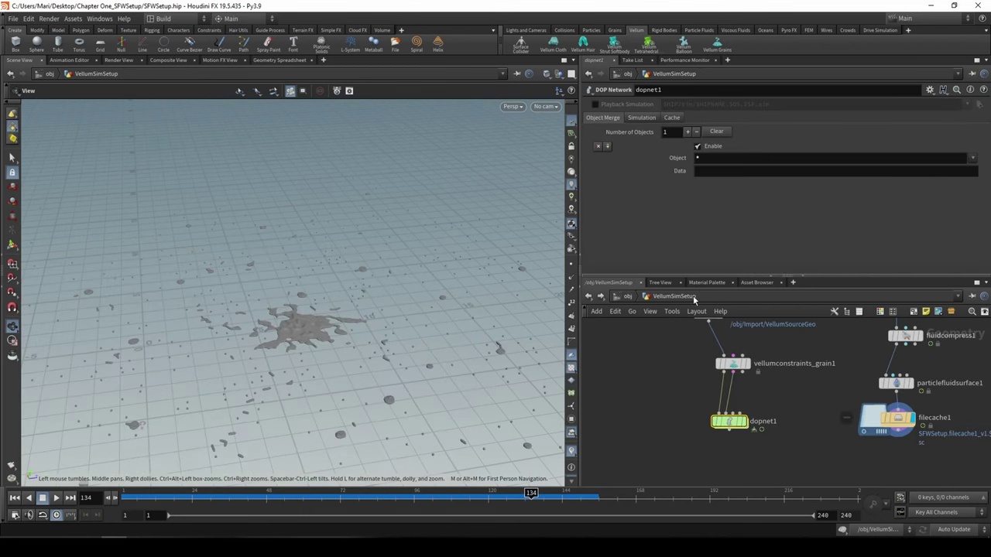
middle_drag(811, 430, 658, 466)
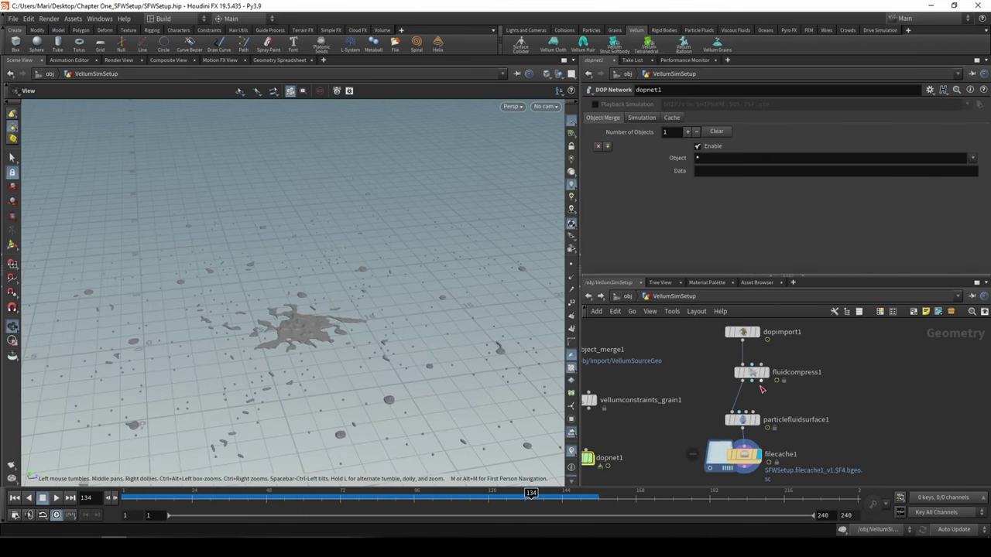
mouse_move(757, 425)
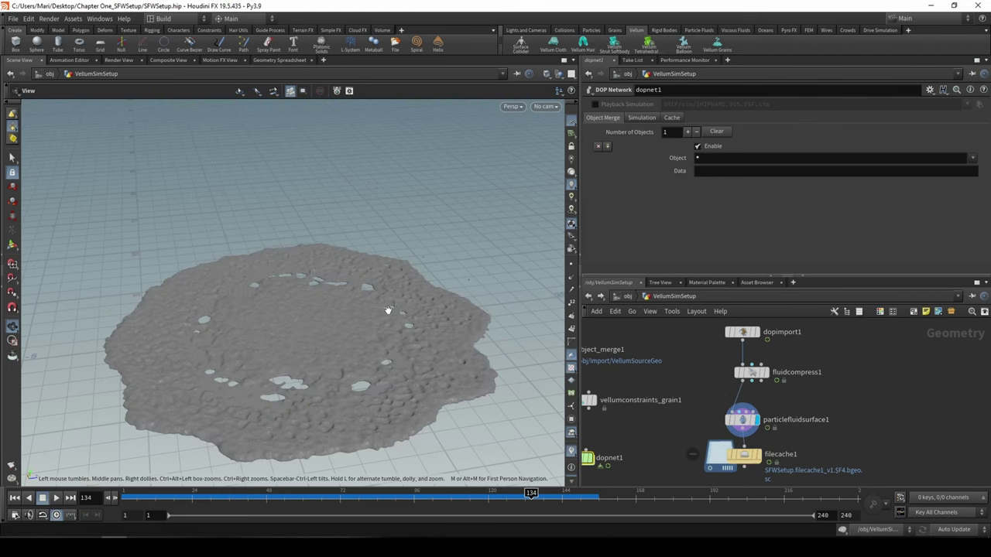
Step: Examine the fluid mesh's surface and edges up close and from above, and open fluidcompress1's parameters
scroll(387, 310, up, 5)
middle_drag(385, 315, 380, 199)
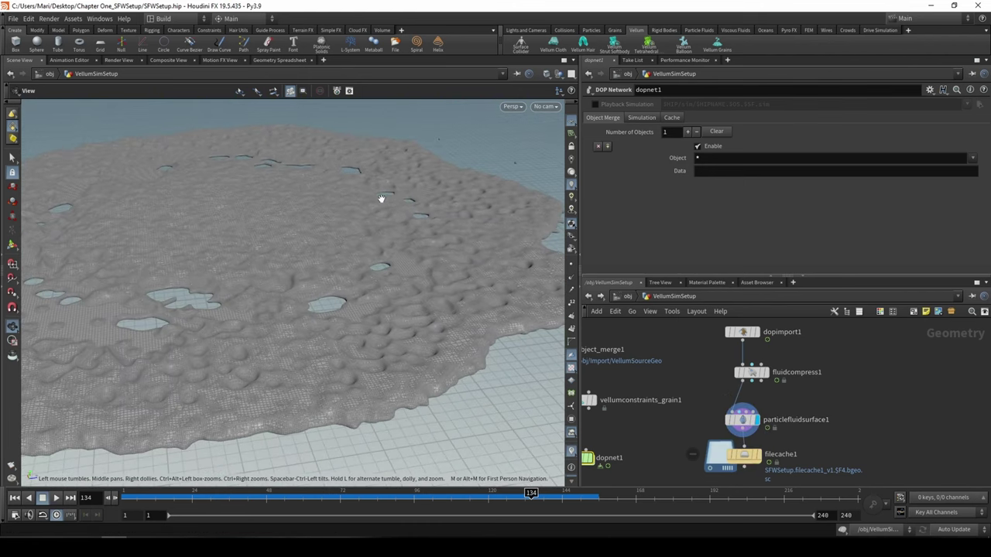
drag(380, 199, 380, 231)
right_drag(457, 165, 279, 237)
middle_drag(279, 237, 268, 269)
drag(267, 269, 464, 311)
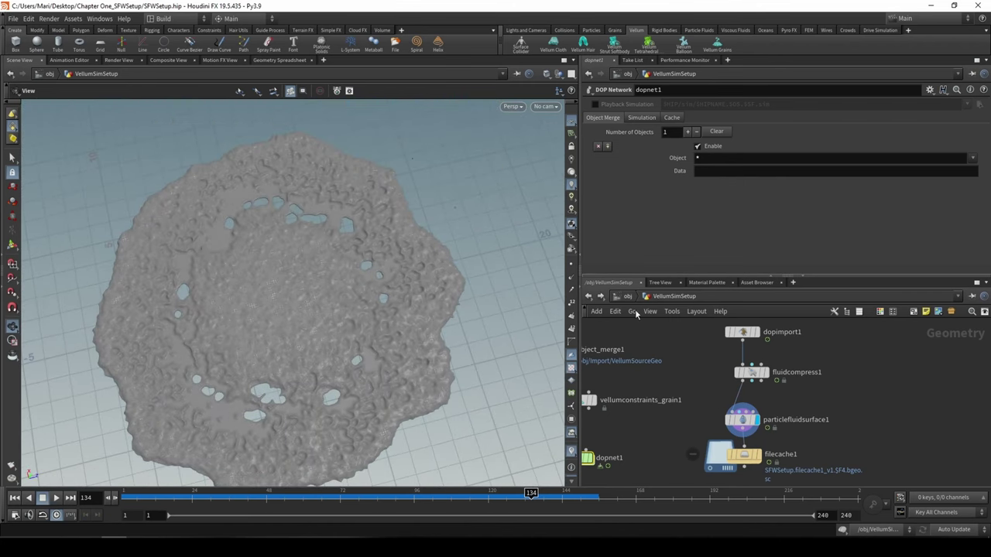
click(753, 373)
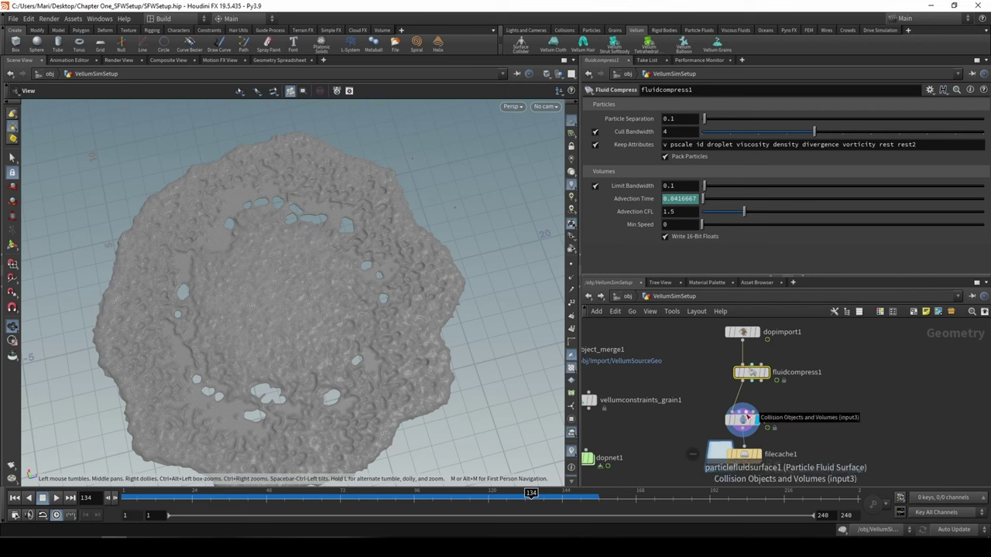
Step: Set particlefluidsurface1's Particle Separation to 0.08 and check the recalculated fluid mesh
click(742, 419)
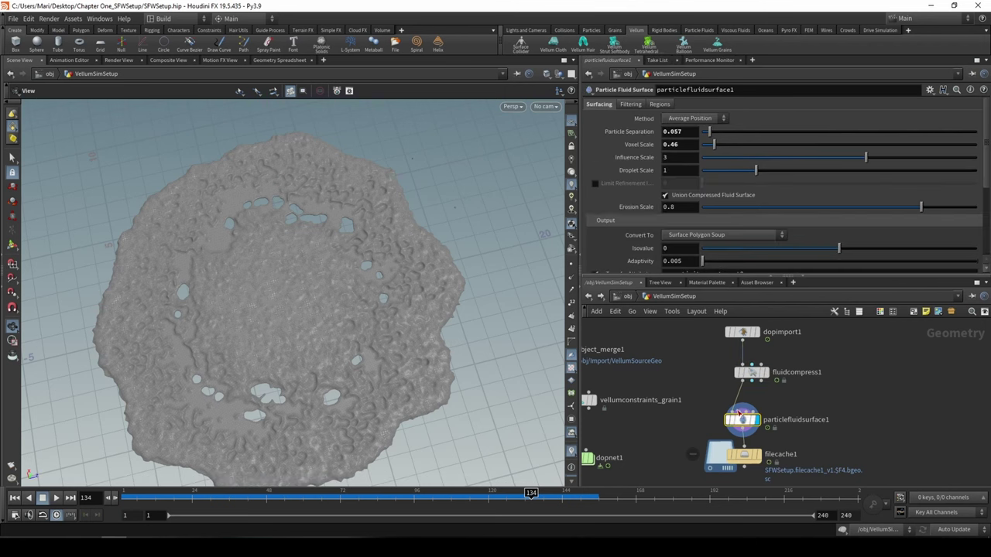
click(673, 132)
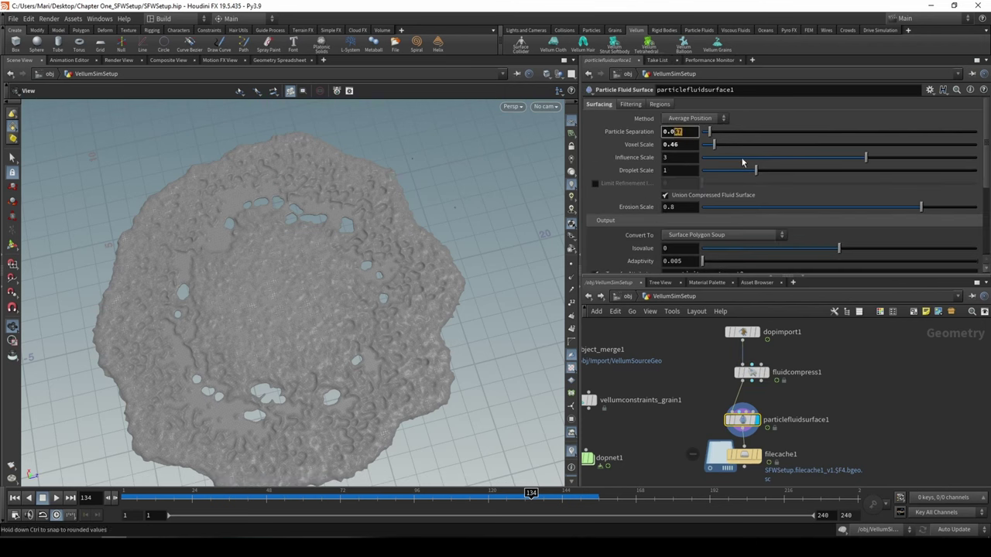
text(8)
key(Return)
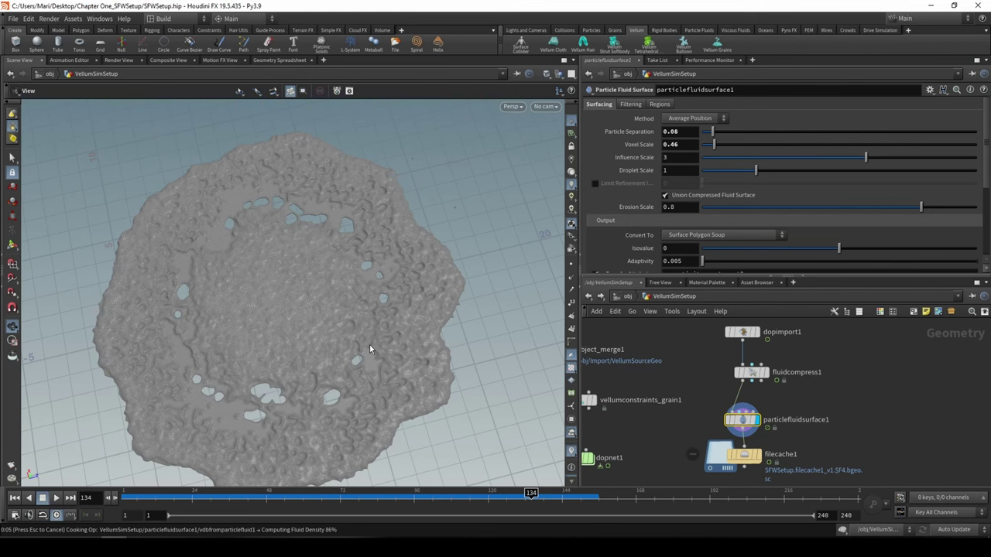
drag(237, 358, 517, 209)
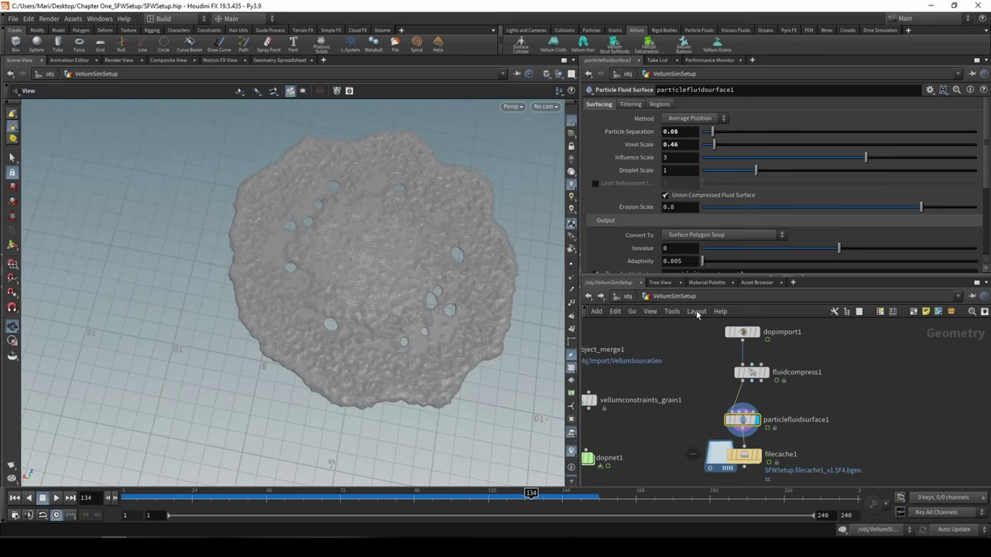
Step: At the object level, align VellumSimSetup beneath FlipFluidSetup and turn off VellumSimSetup's display
click(627, 297)
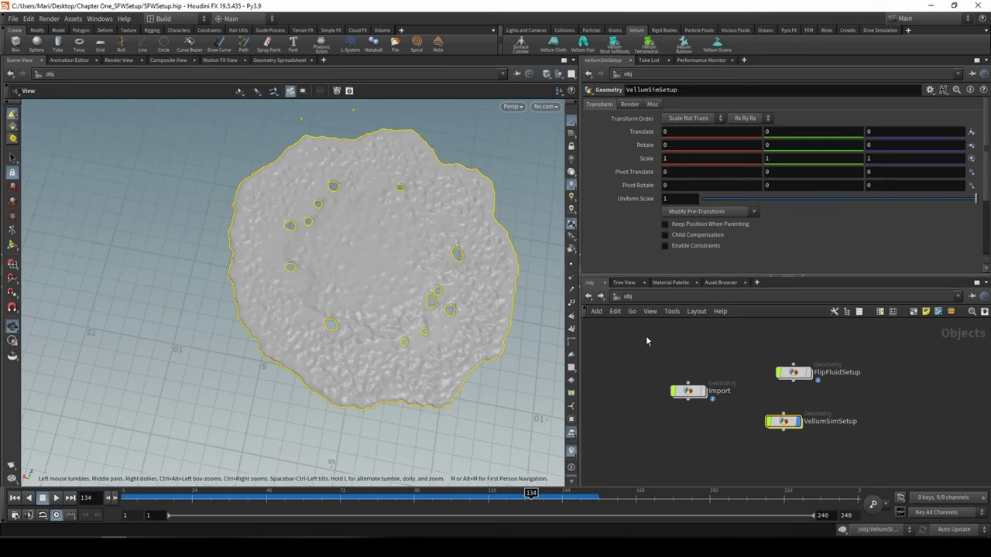
drag(500, 365, 376, 376)
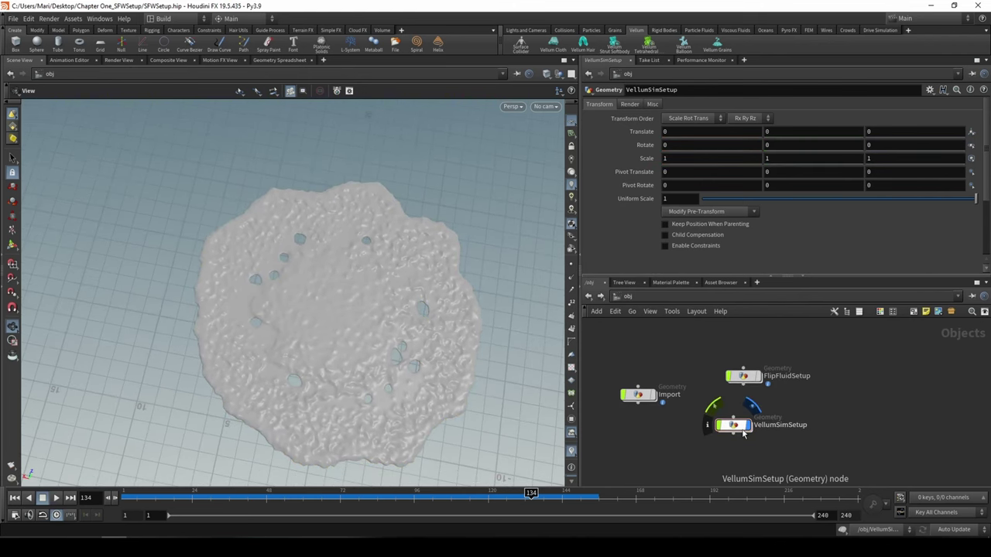
drag(728, 428, 737, 424)
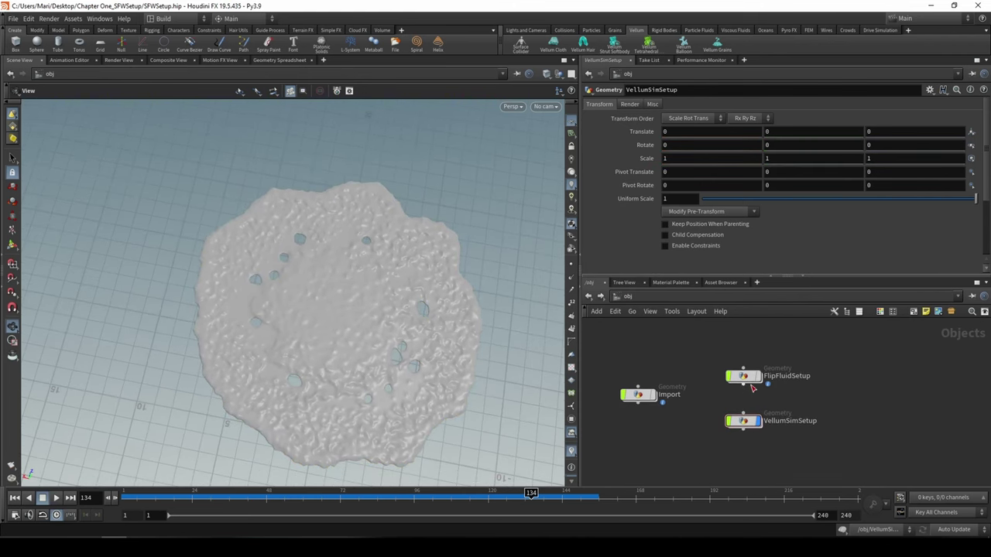
click(760, 422)
drag(835, 450, 720, 333)
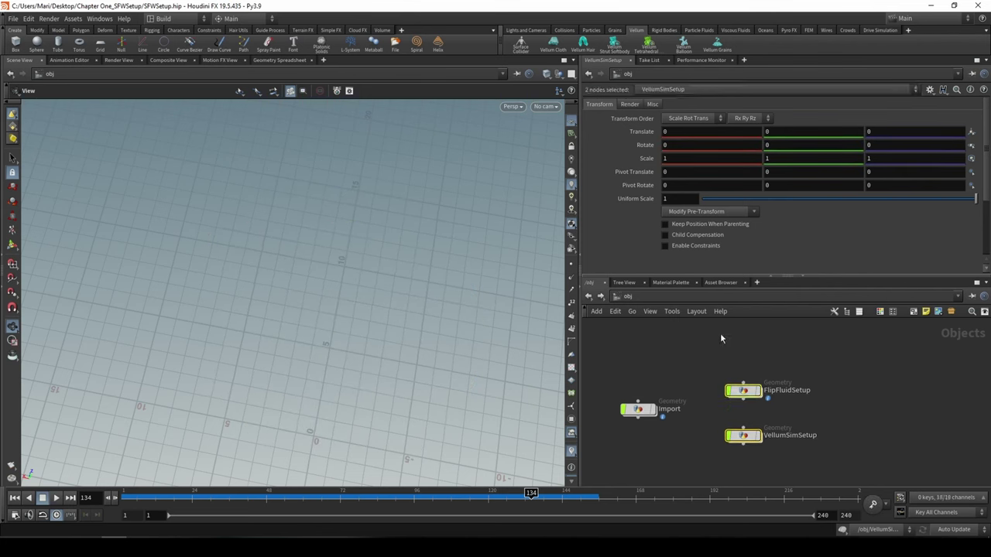
Step: Delete all the simulation, caching, meshing and export nodes inside FlipFluidSetup, keeping only object_merge1
double_click(741, 377)
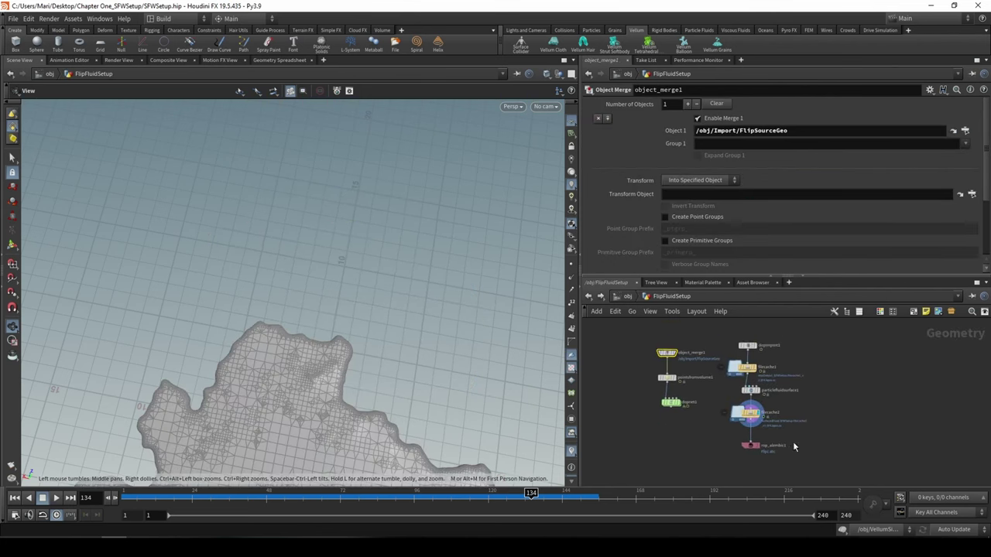
drag(811, 452, 742, 340)
key(Delete)
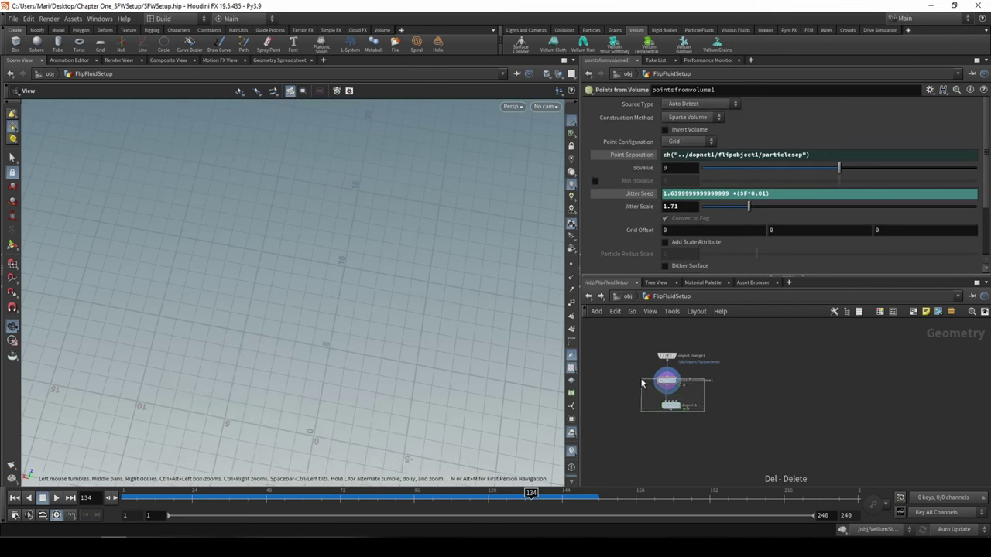
Step: Delete all the nodes inside VellumSimSetup except object_merge1
click(628, 297)
double_click(747, 437)
scroll(800, 456, down, 3)
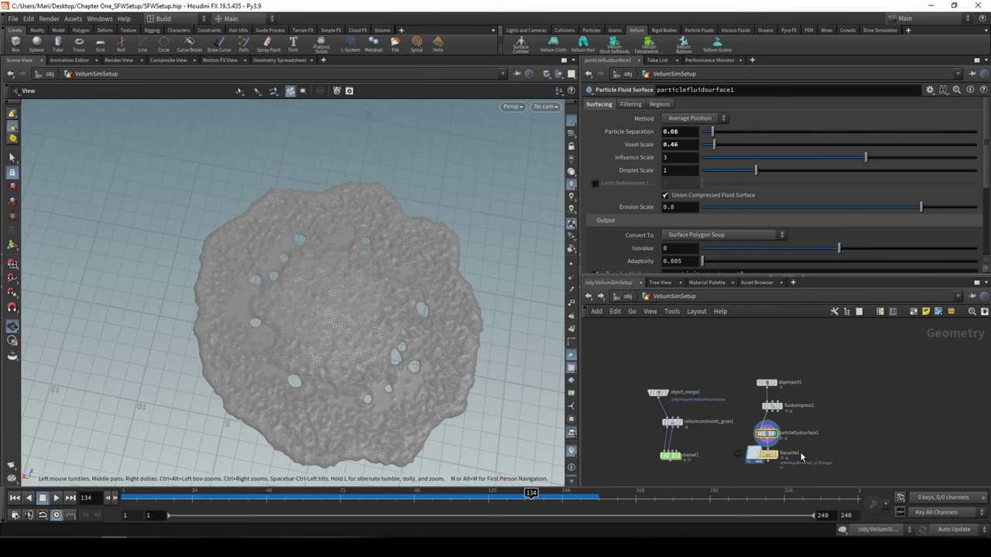
drag(835, 435, 720, 319)
key(Delete)
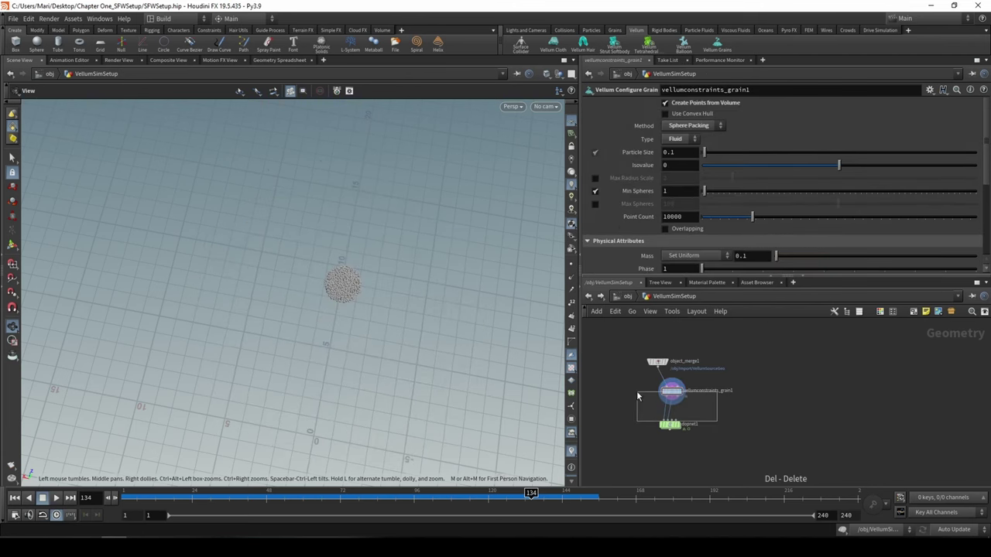
drag(637, 393, 637, 391)
key(Delete)
drag(688, 436, 640, 402)
key(Delete)
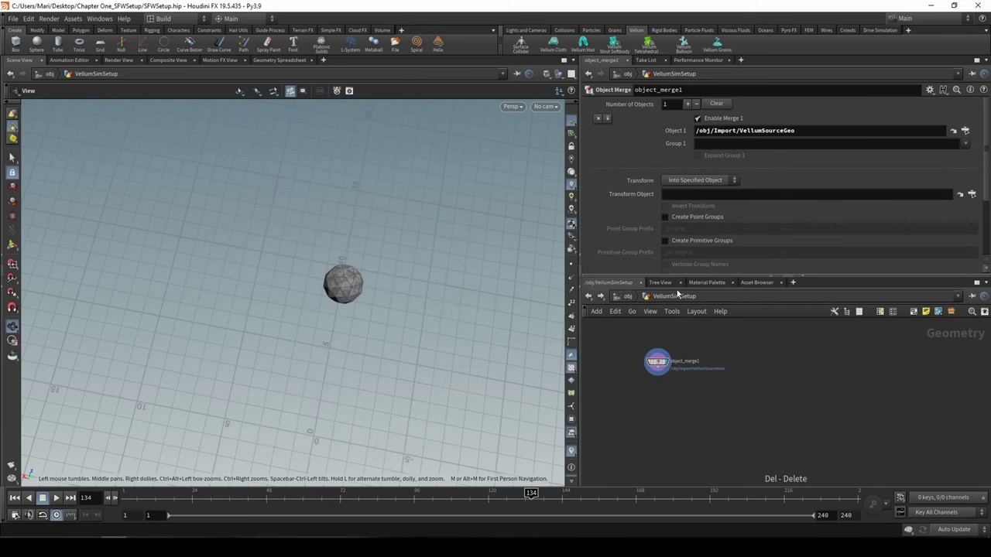
Step: Return to the object level, display FlipFluidSetup and bring its source sphere into view
click(621, 297)
click(744, 391)
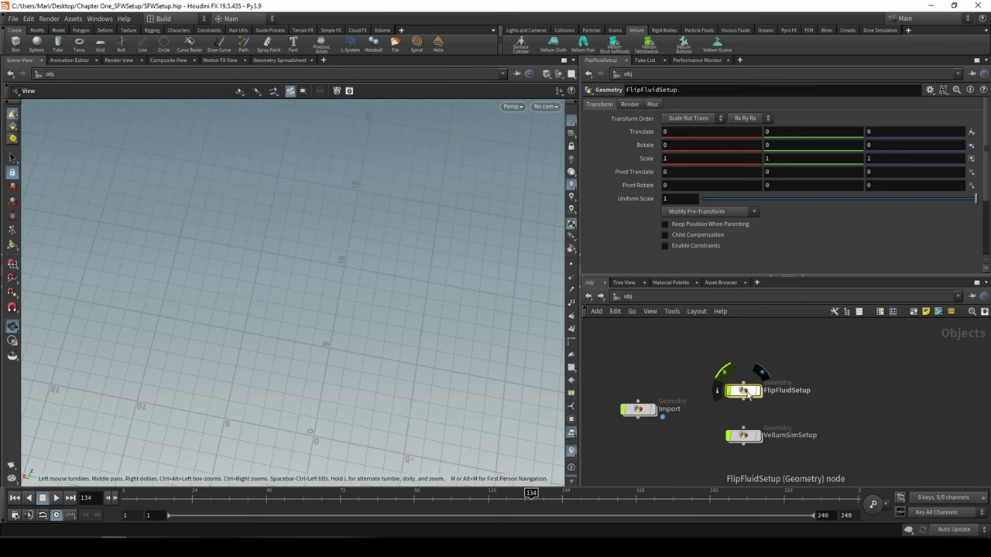
click(760, 373)
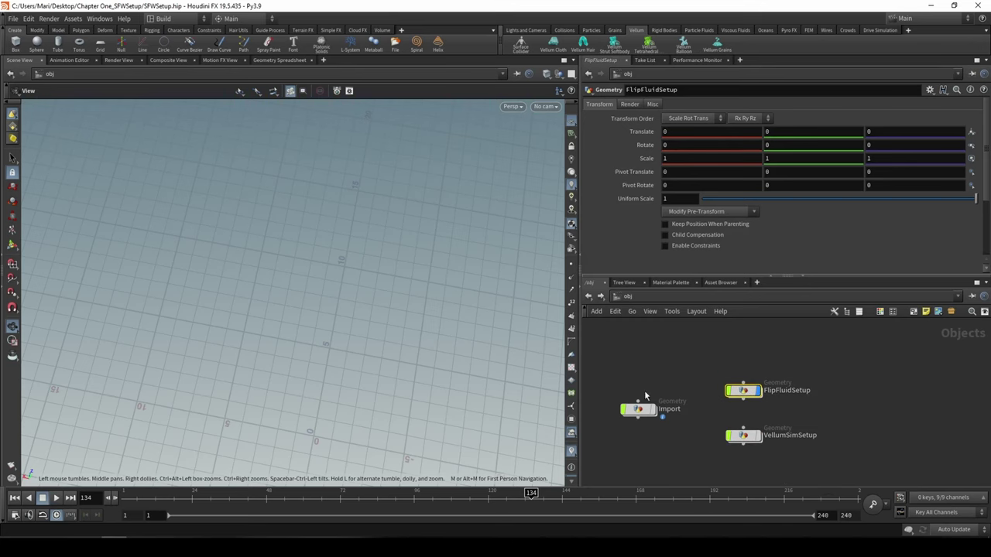
scroll(391, 390, down, 4)
middle_drag(390, 391, 338, 302)
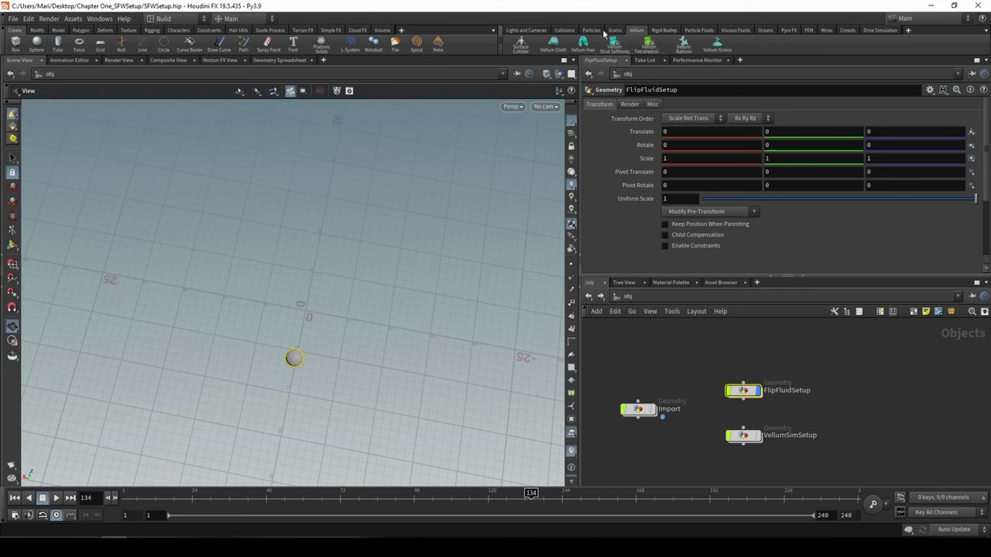
Step: Convert FlipFluidSetup's sphere into a FLIP fluid with the particle fluids shelf tool and view its particles at frame 1
click(699, 31)
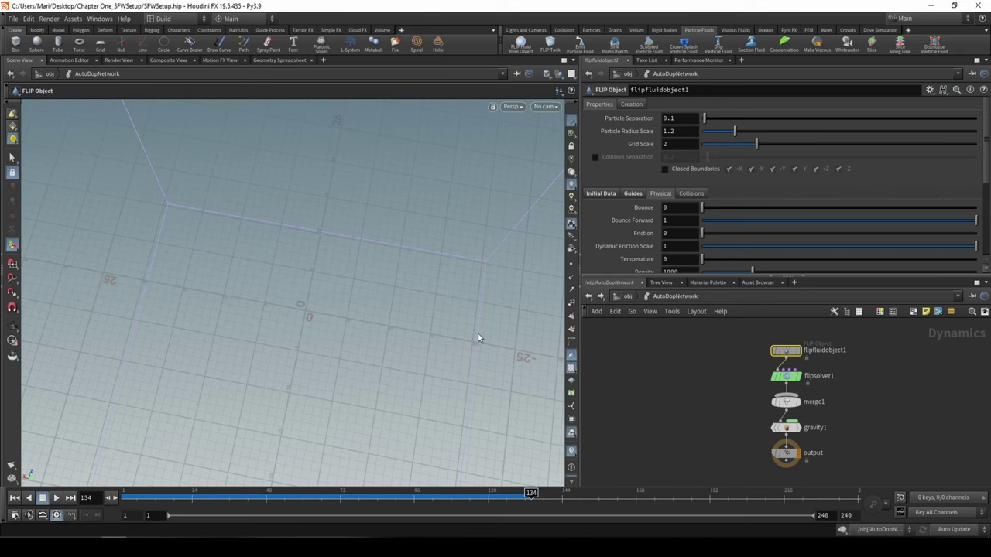
alt+drag(524, 382, 323, 434)
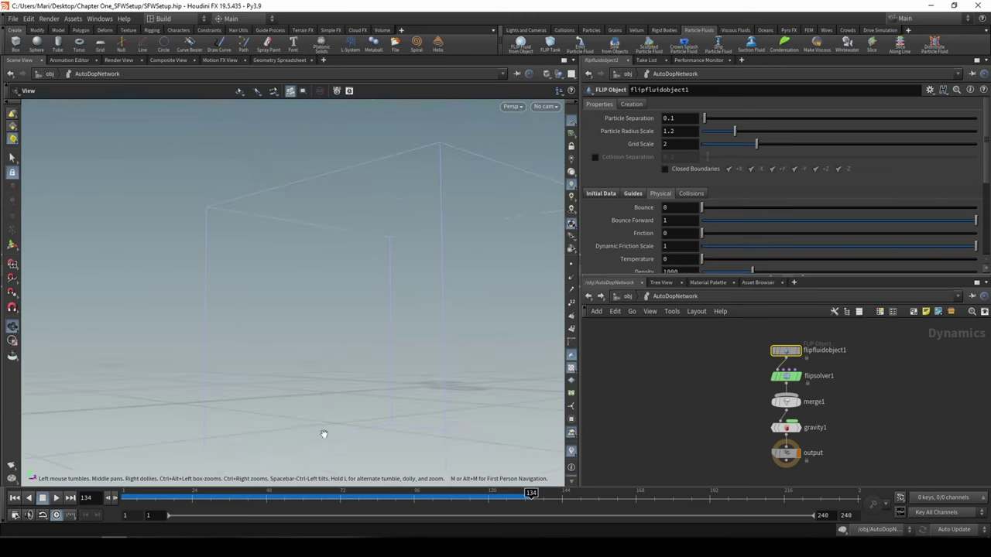
drag(188, 500, 1, 493)
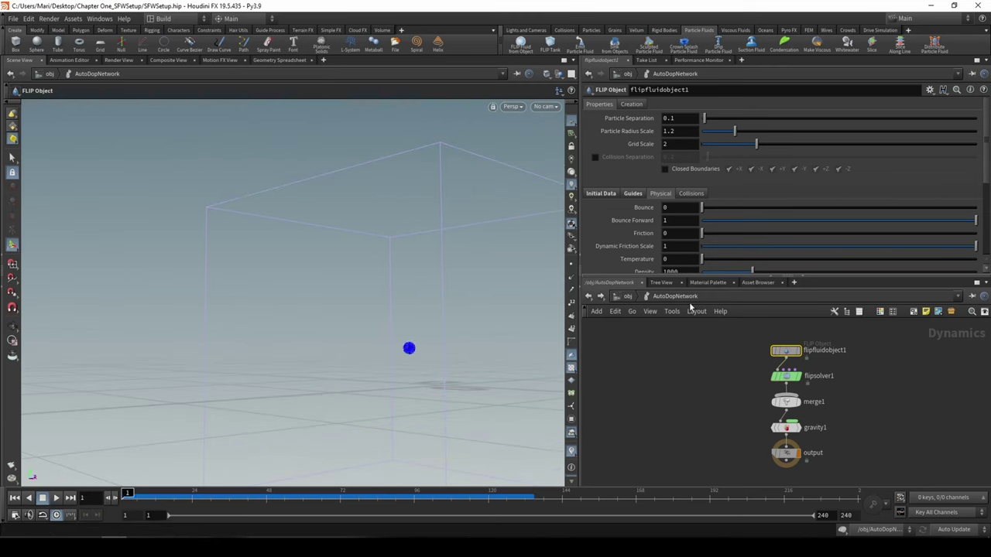
Step: Delete FlipFluidSetup_fluid, FlipFluidSetup_fluidinterior and AutoDopNetwork from the object level
click(629, 297)
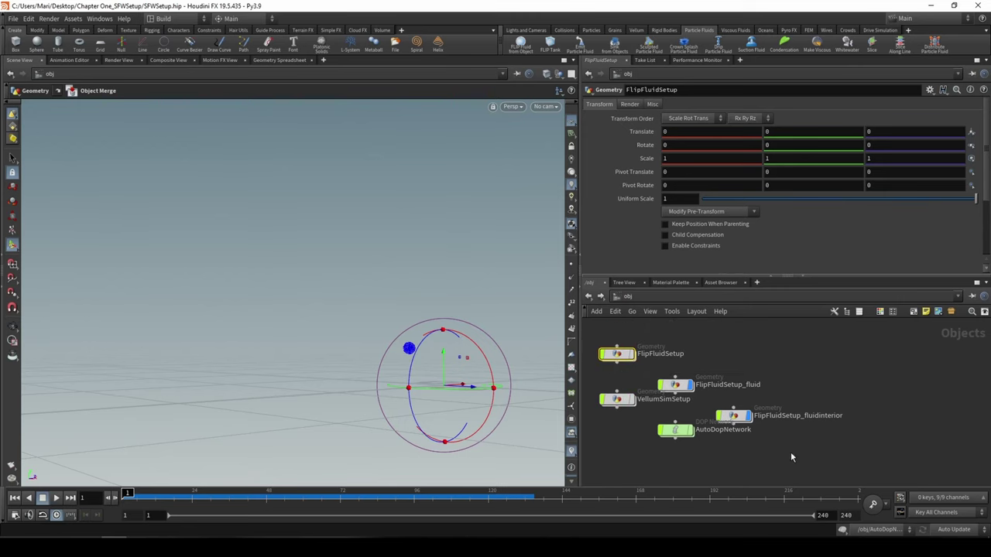
drag(791, 455, 655, 370)
key(Delete)
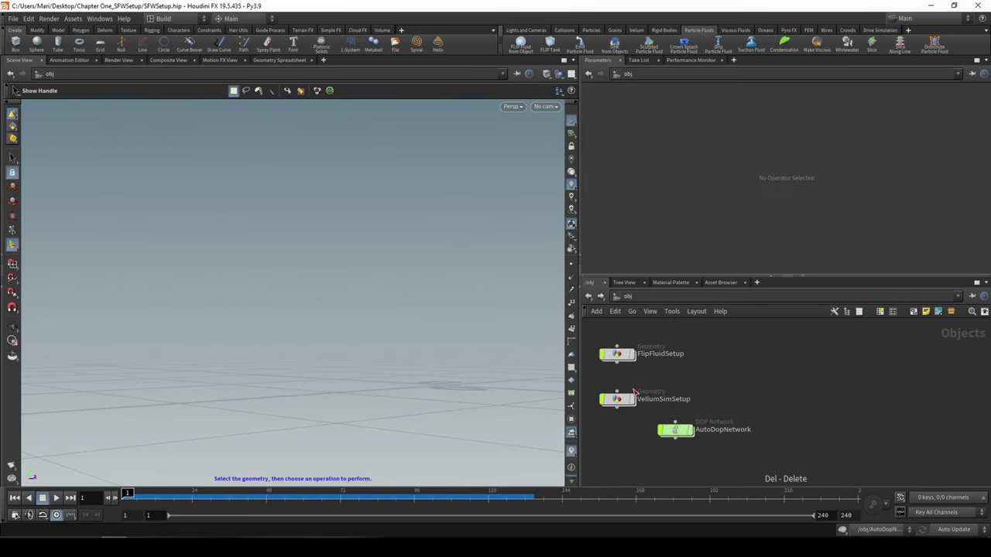
click(617, 399)
click(744, 442)
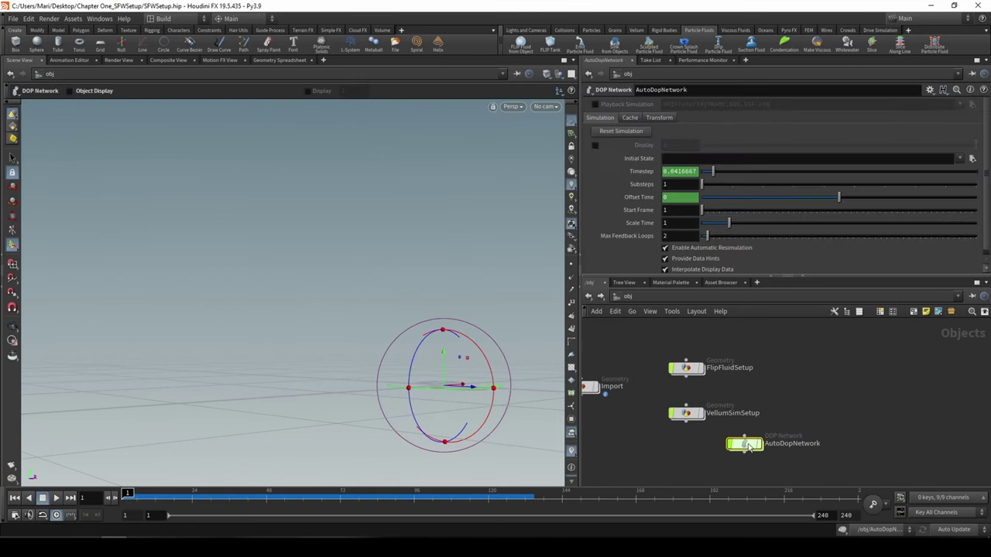
key(Delete)
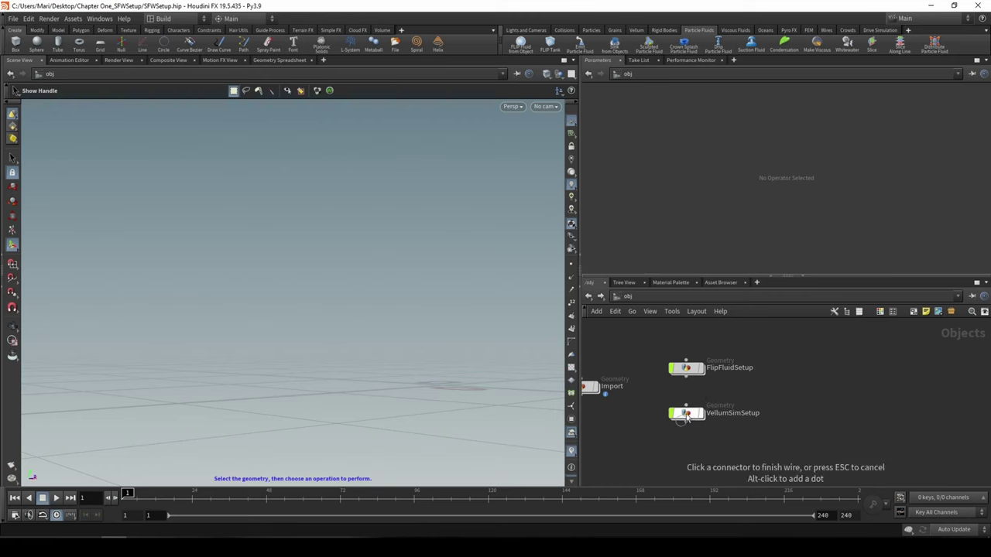
Step: Apply the Vellum Grains shelf tool to VellumSimSetup
key(Escape)
click(684, 415)
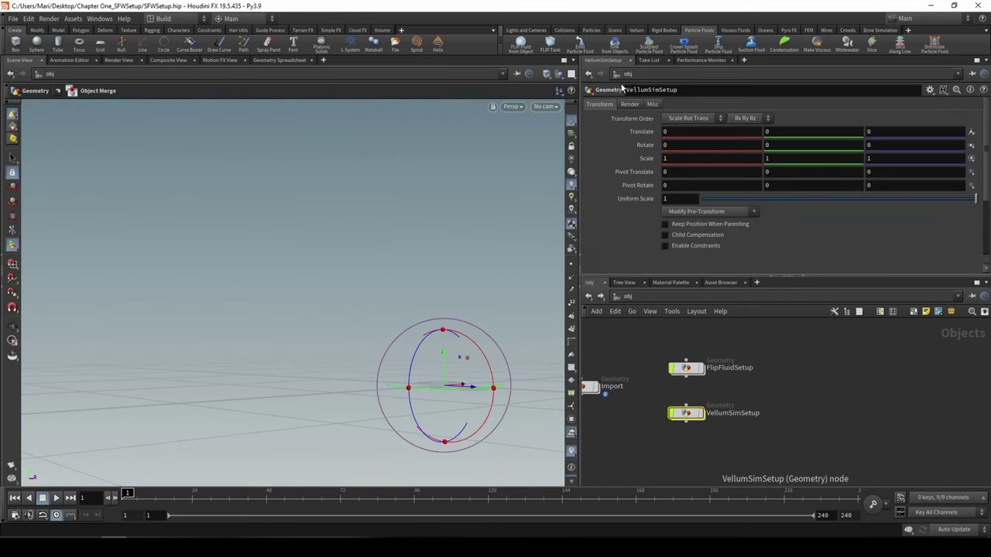
click(662, 31)
scroll(805, 53, down, 5)
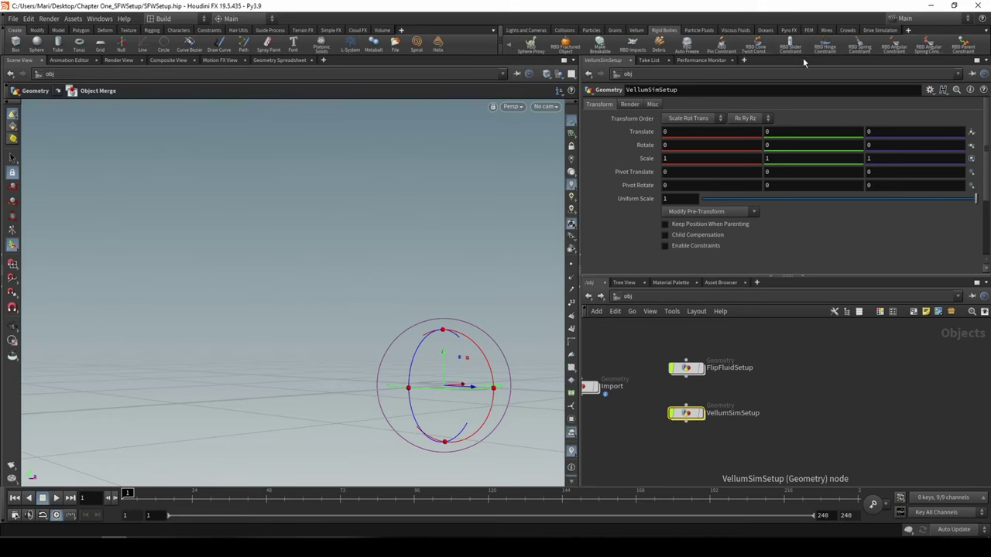
click(635, 30)
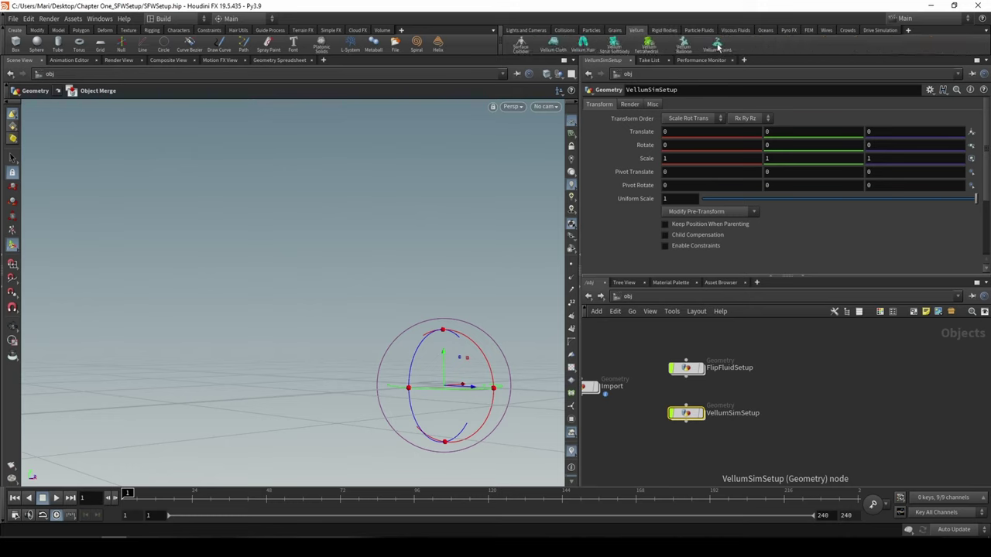
click(717, 46)
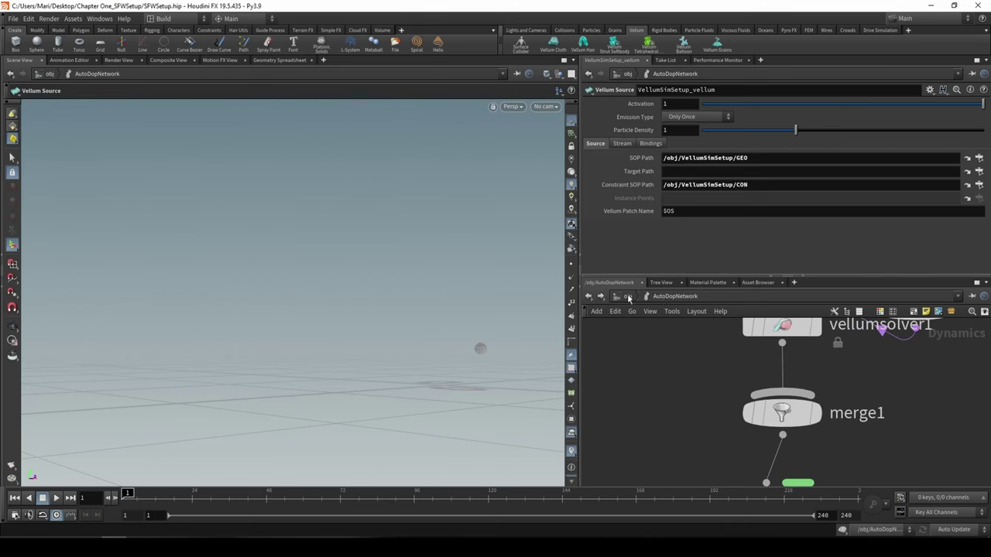
Step: Inside VellumSimSetup, set the grain_constraints node's Type to Fluid
click(627, 297)
double_click(693, 378)
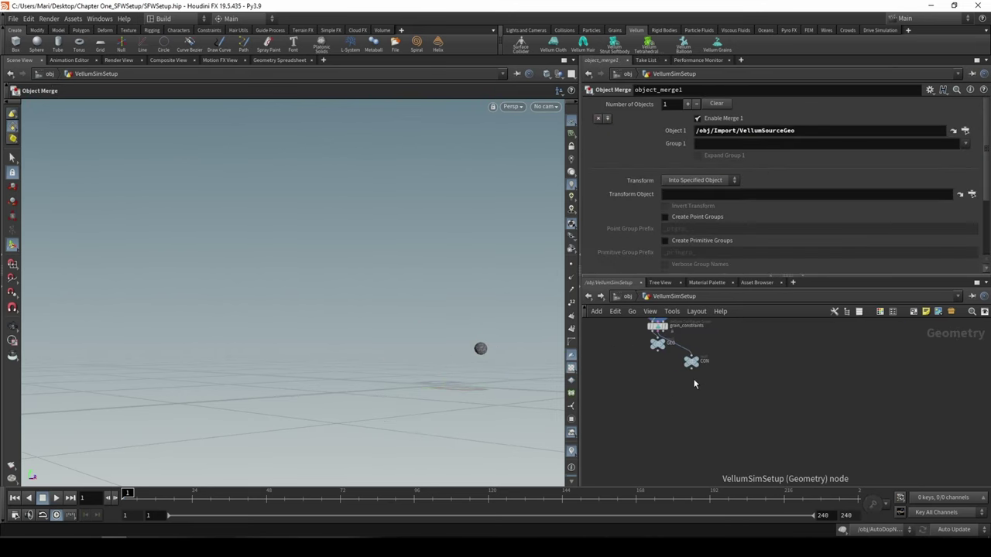
scroll(695, 384, up, 5)
click(604, 332)
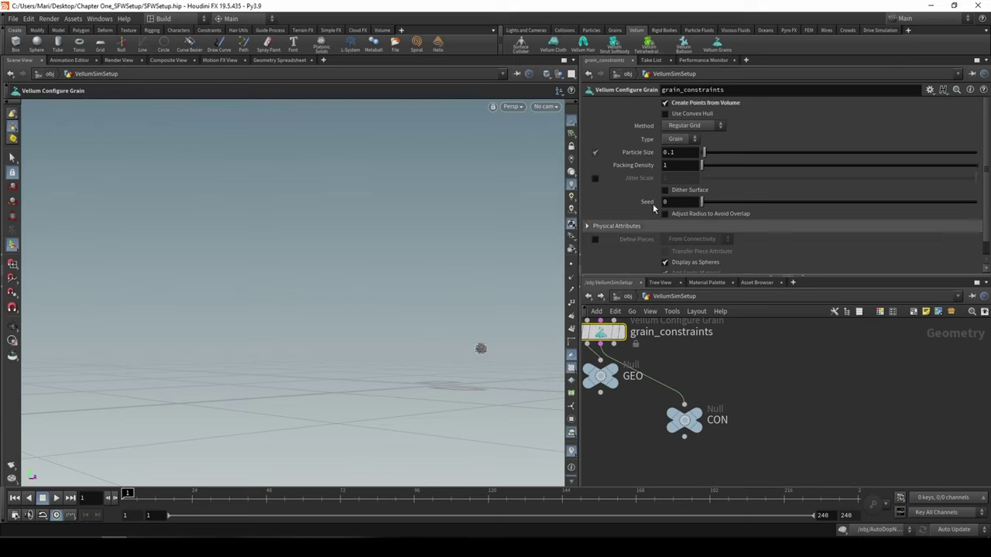
click(681, 139)
click(680, 153)
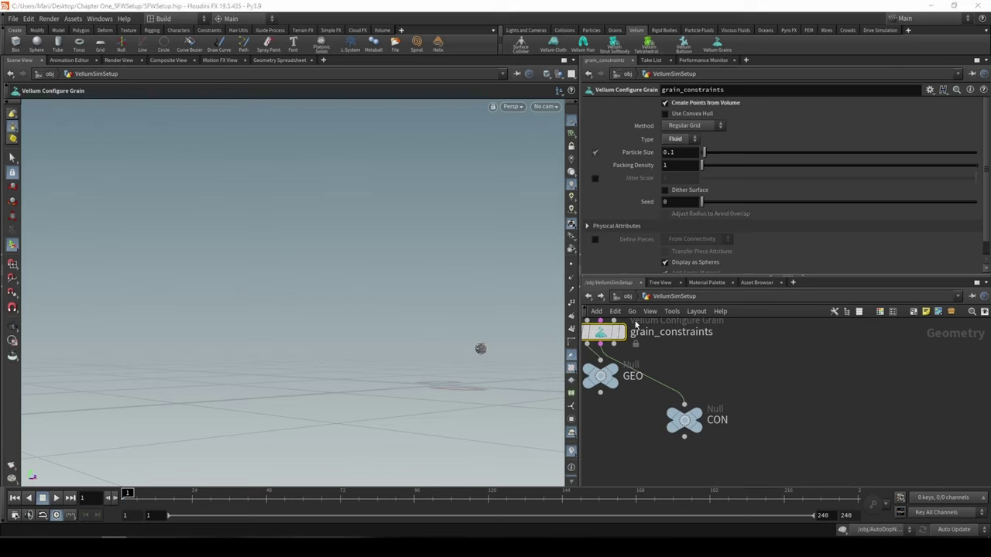
Step: Expand grain_constraints' Physical Attributes and examine the viscosity, surface tension and friction options
click(638, 299)
click(721, 386)
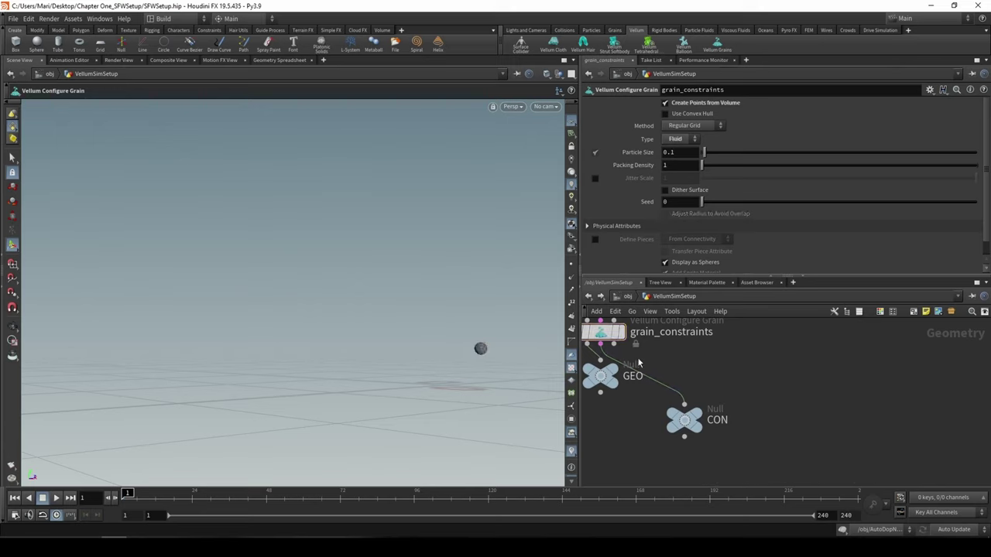
middle_drag(638, 359, 701, 409)
click(597, 229)
scroll(597, 229, down, 3)
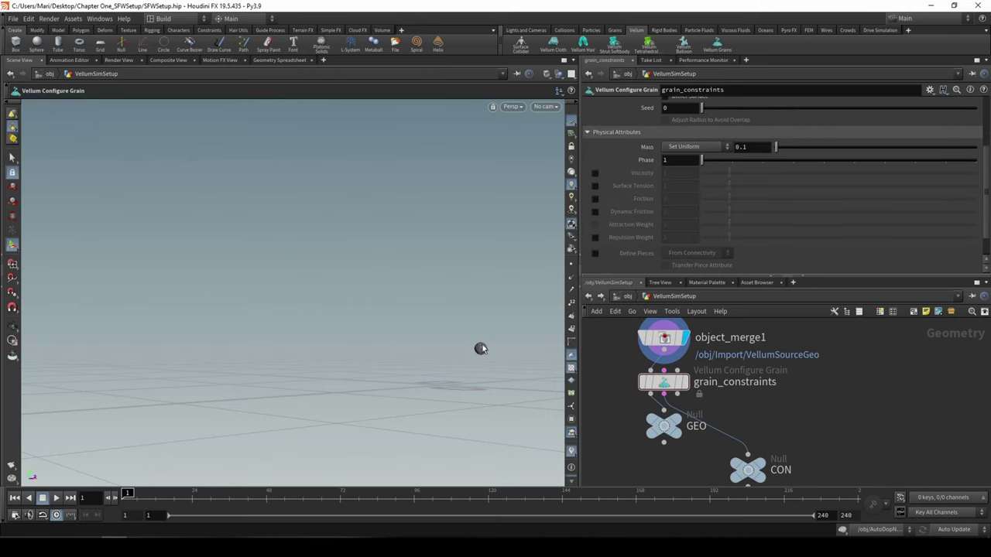
Step: Return to the object level and look over the generated Vellum network and the source sphere from above
click(626, 301)
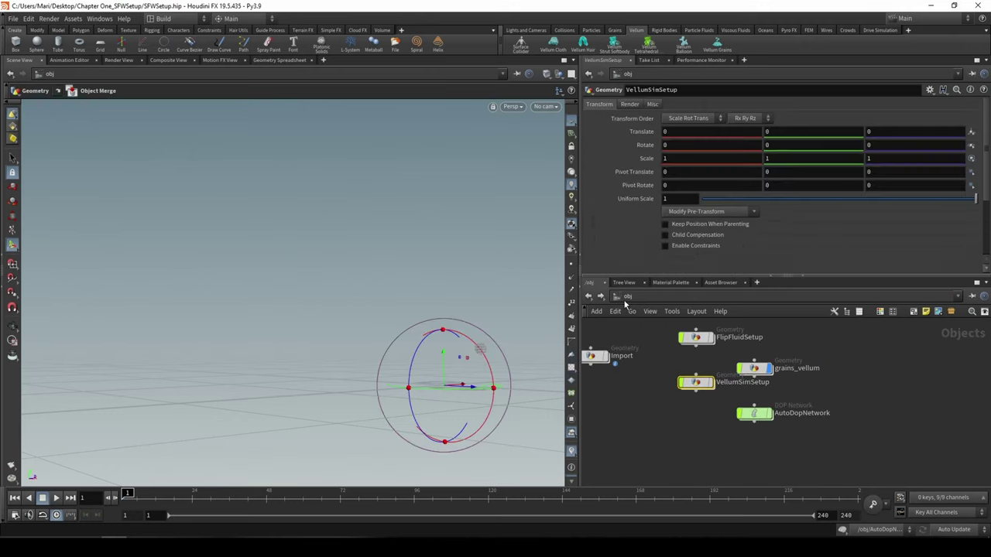
scroll(714, 359, down, 2)
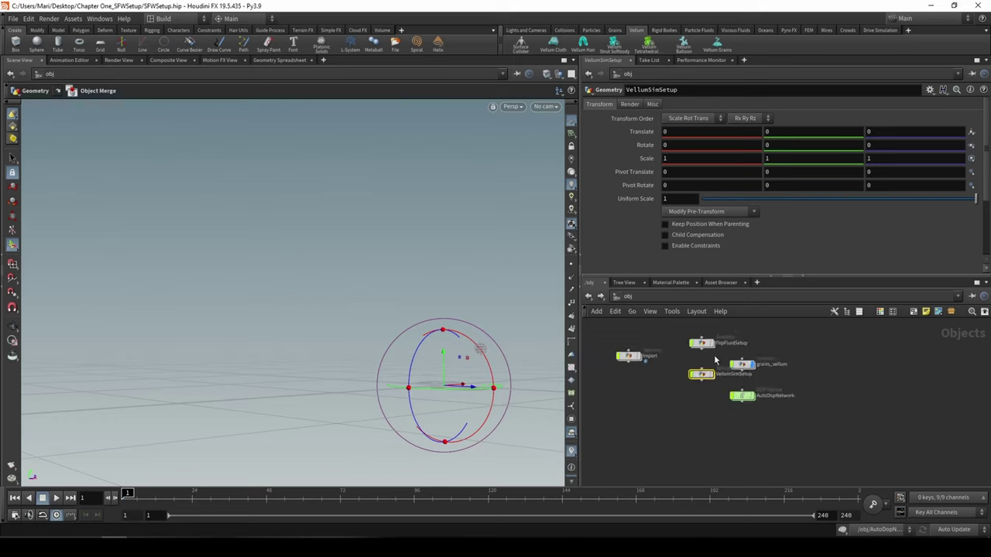
scroll(704, 378, down, 3)
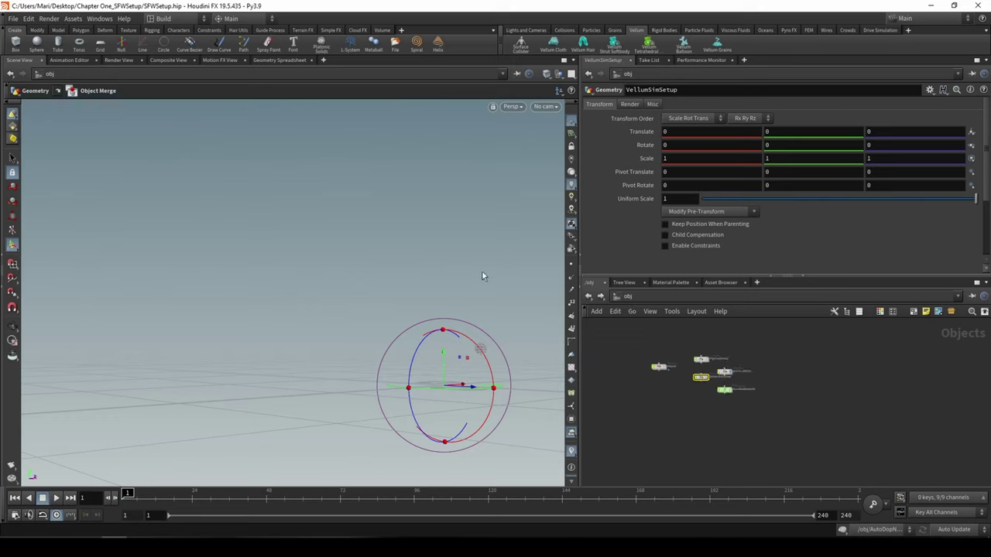
key(Escape)
drag(498, 276, 443, 274)
key(Return)
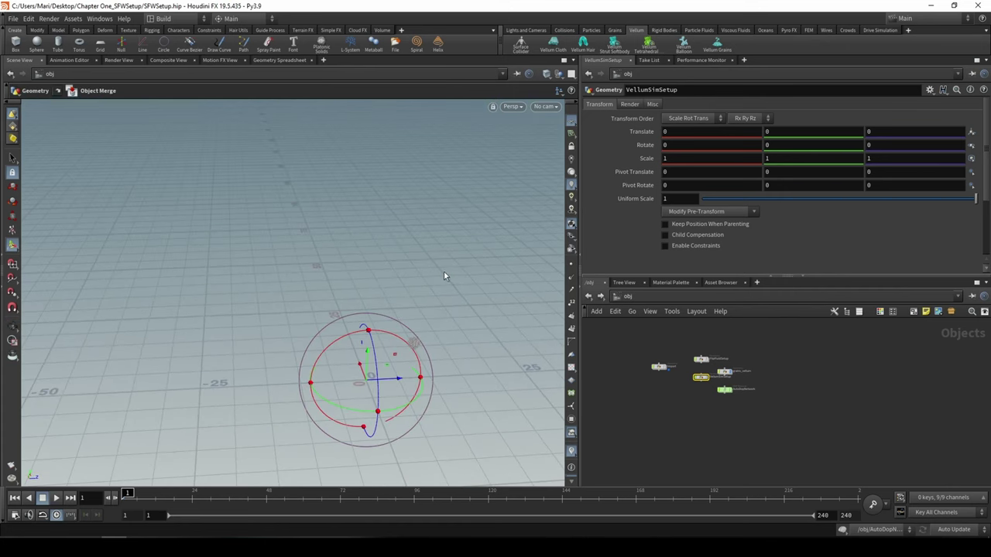